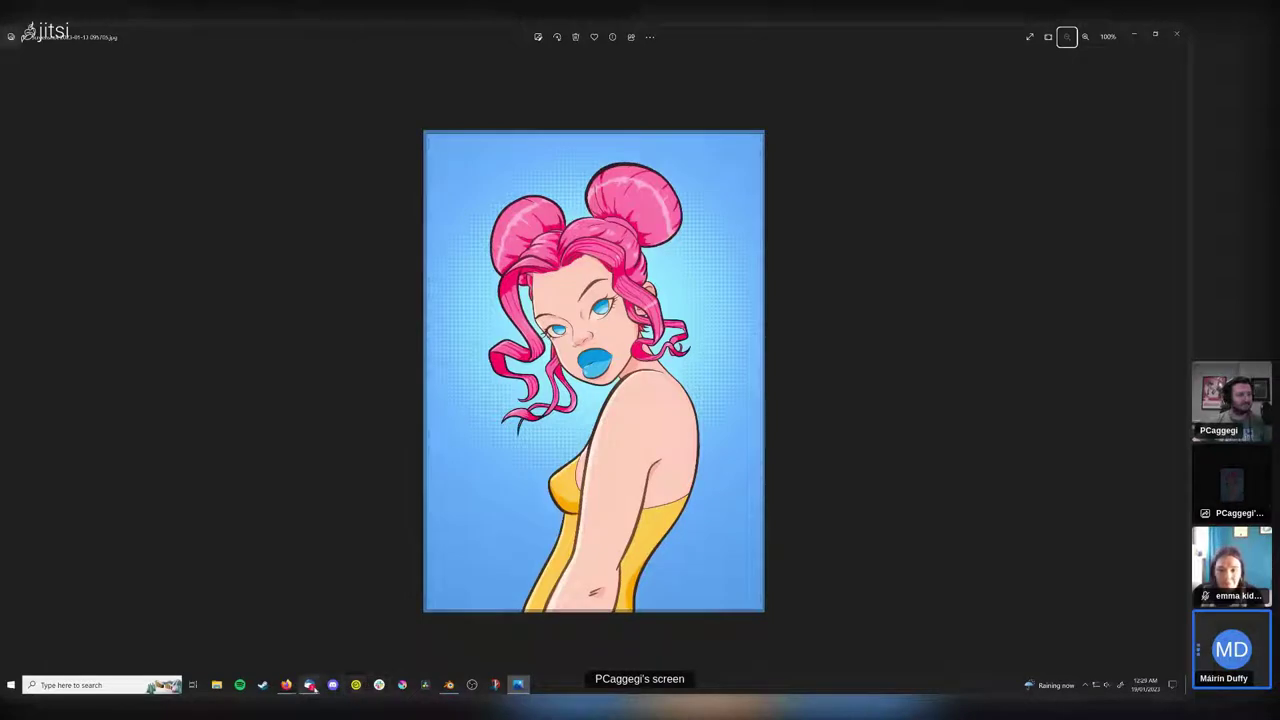
- Close the Mozilla Thunderbird mail window
right_click(309, 684)
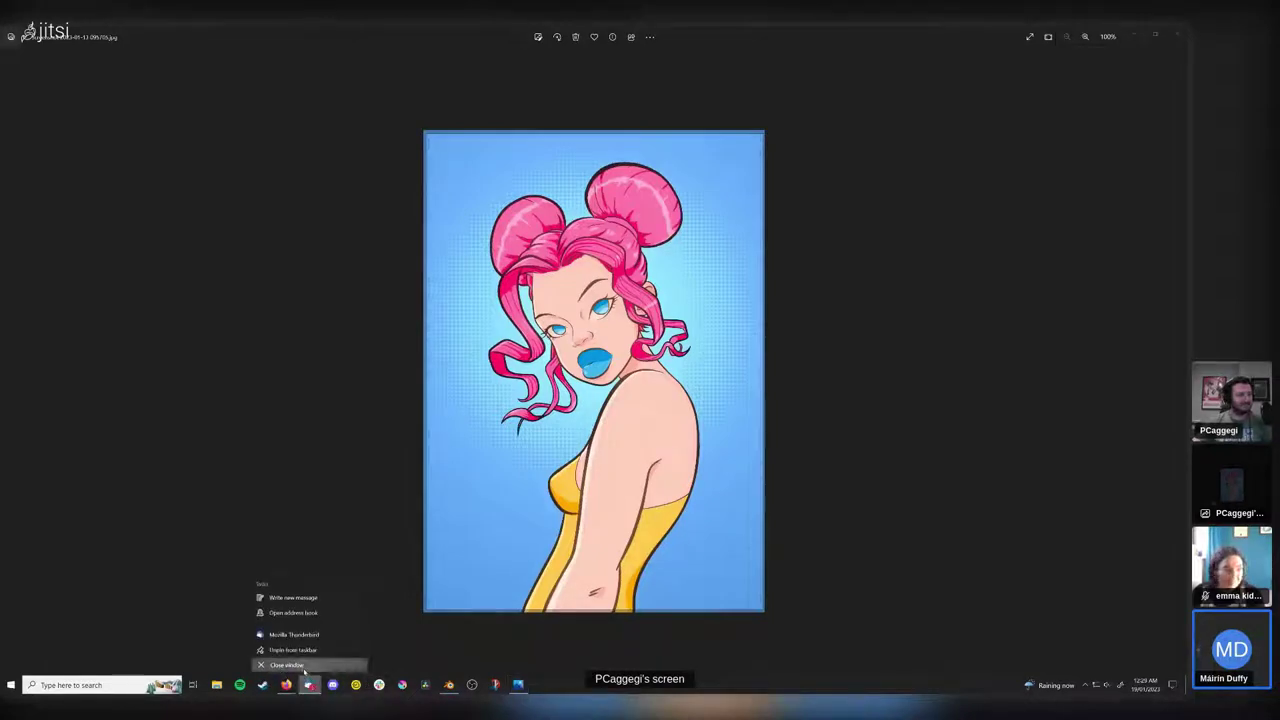
left_click(286, 665)
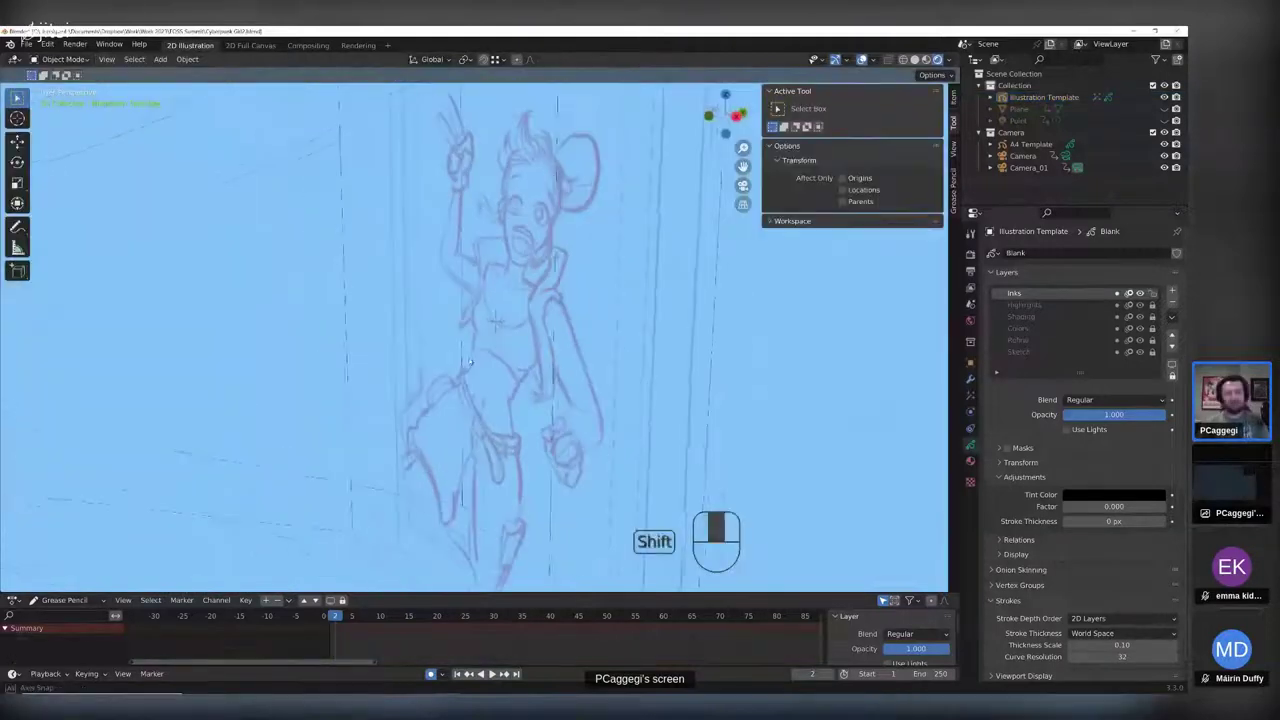
- Select the Illustration Template sketch object and hide the object named Camera in the viewport
mouse_move(505, 372)
middle_mouse_down("shift")
mouse_move(434, 386)
mouse_move(512, 366)
middle_mouse_up("shift")
scroll(490, 383, "down", 4)
left_click(517, 366)
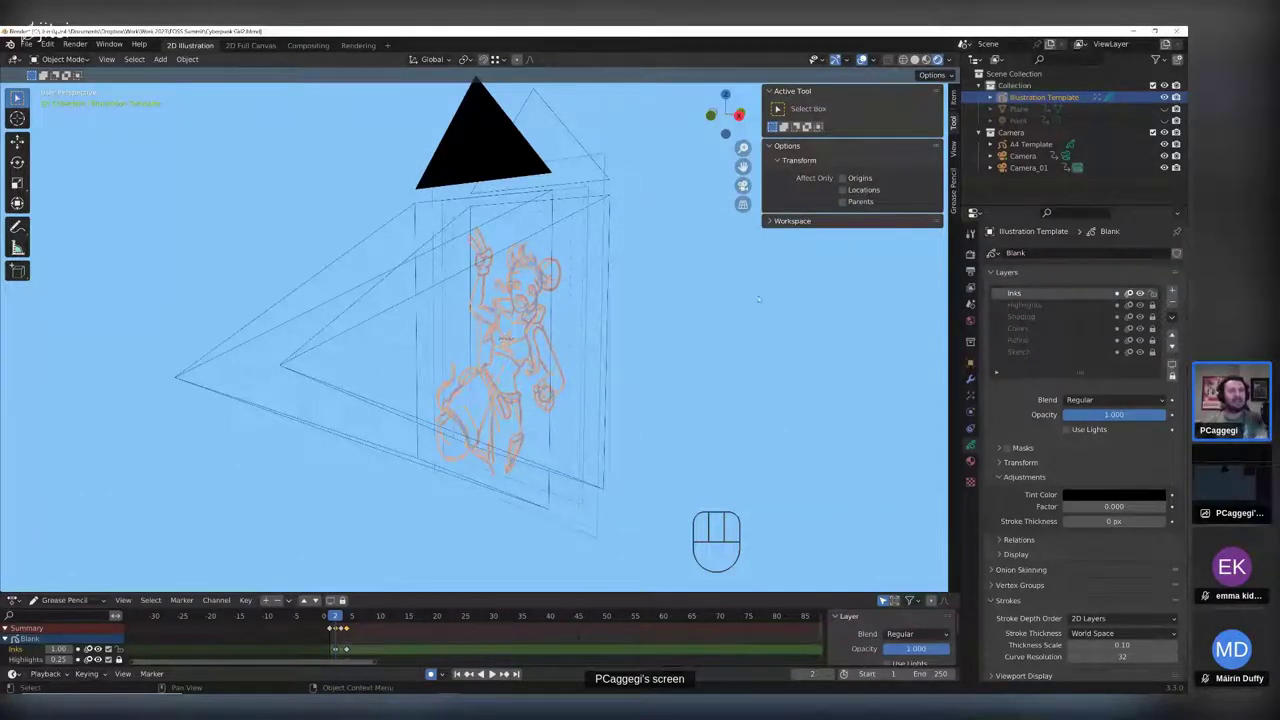
left_click(1163, 156)
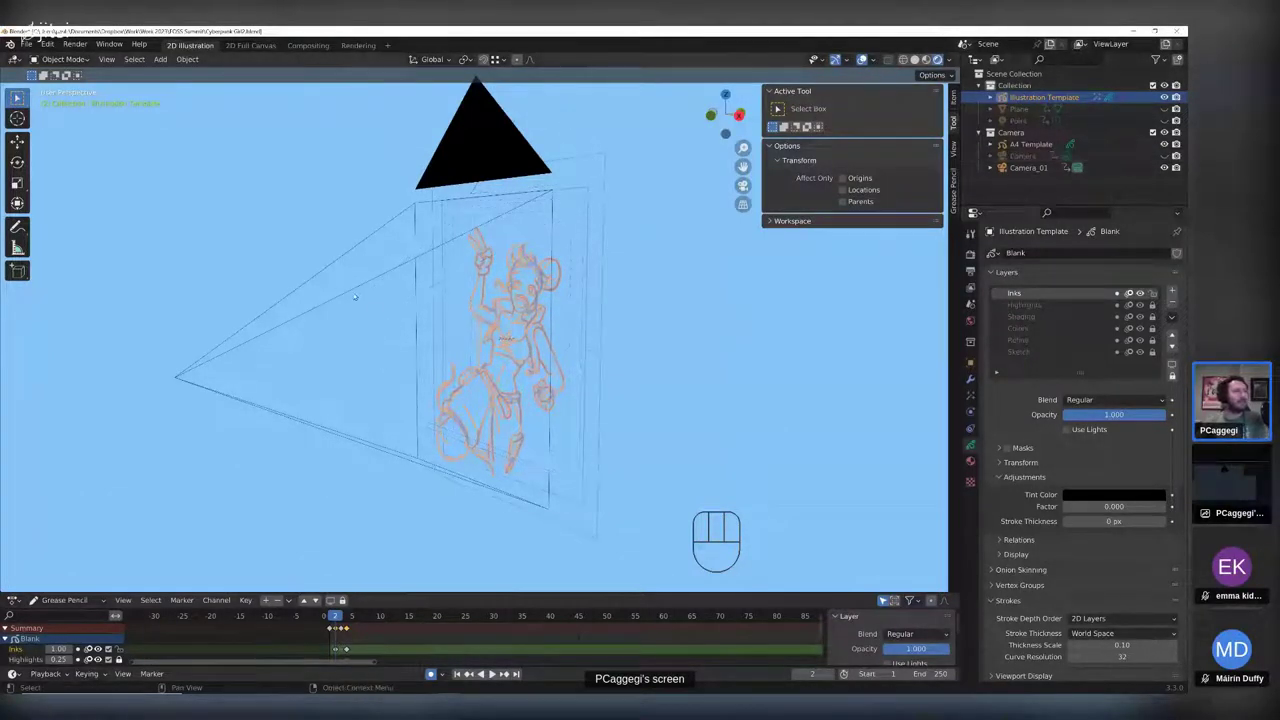
middle_click_drag(642, 479, 556, 476)
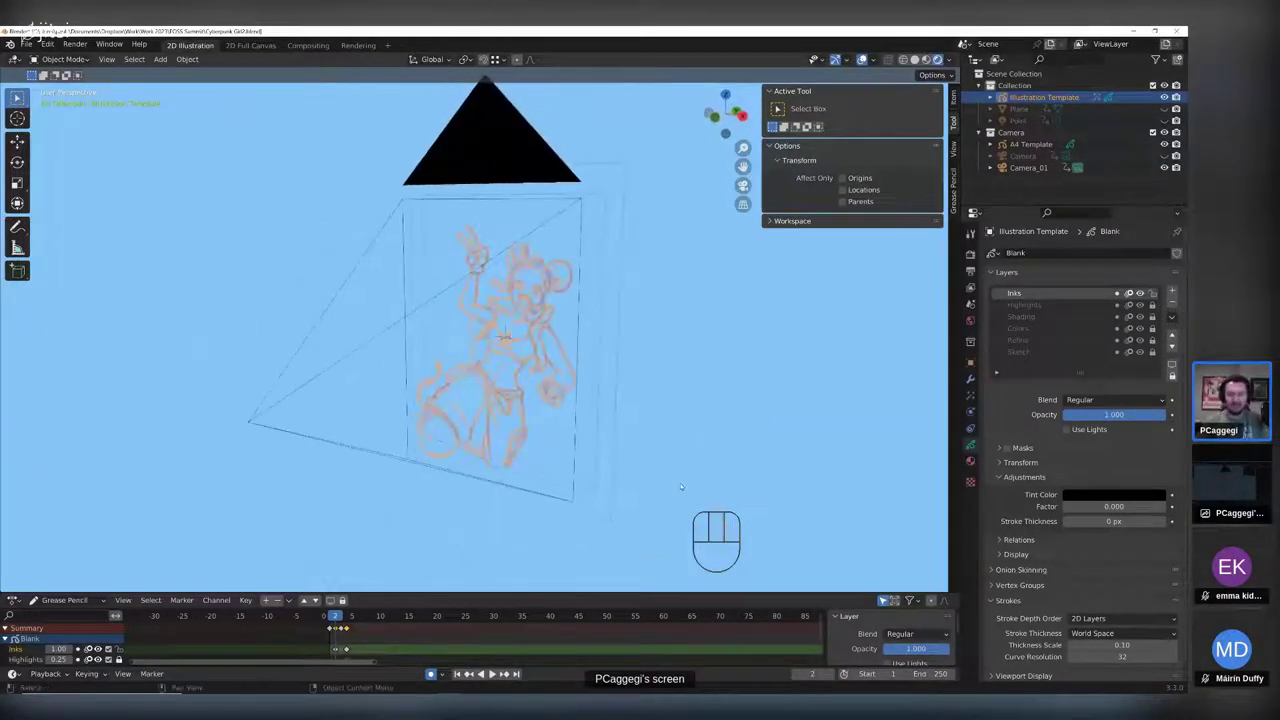
- View the character sketch through the scene's active camera
key("KP_0")
scroll(417, 444, "up", 5)
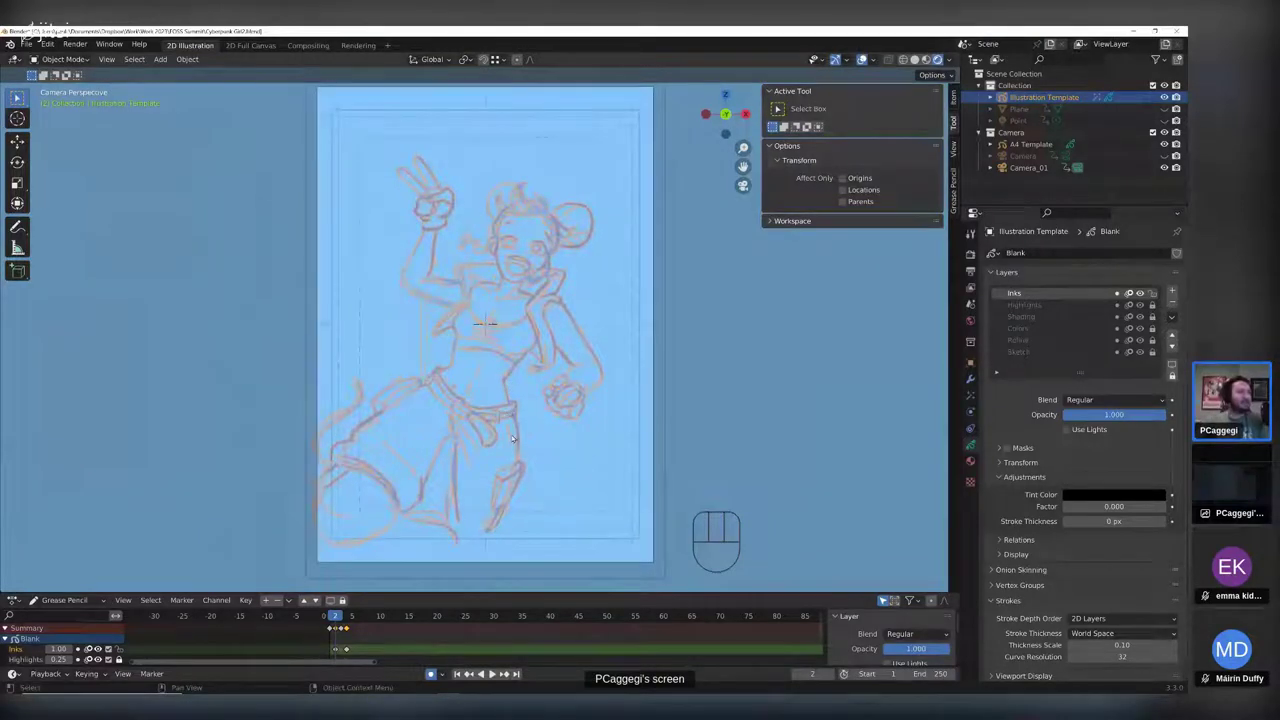
scroll(490, 415, "up", 2)
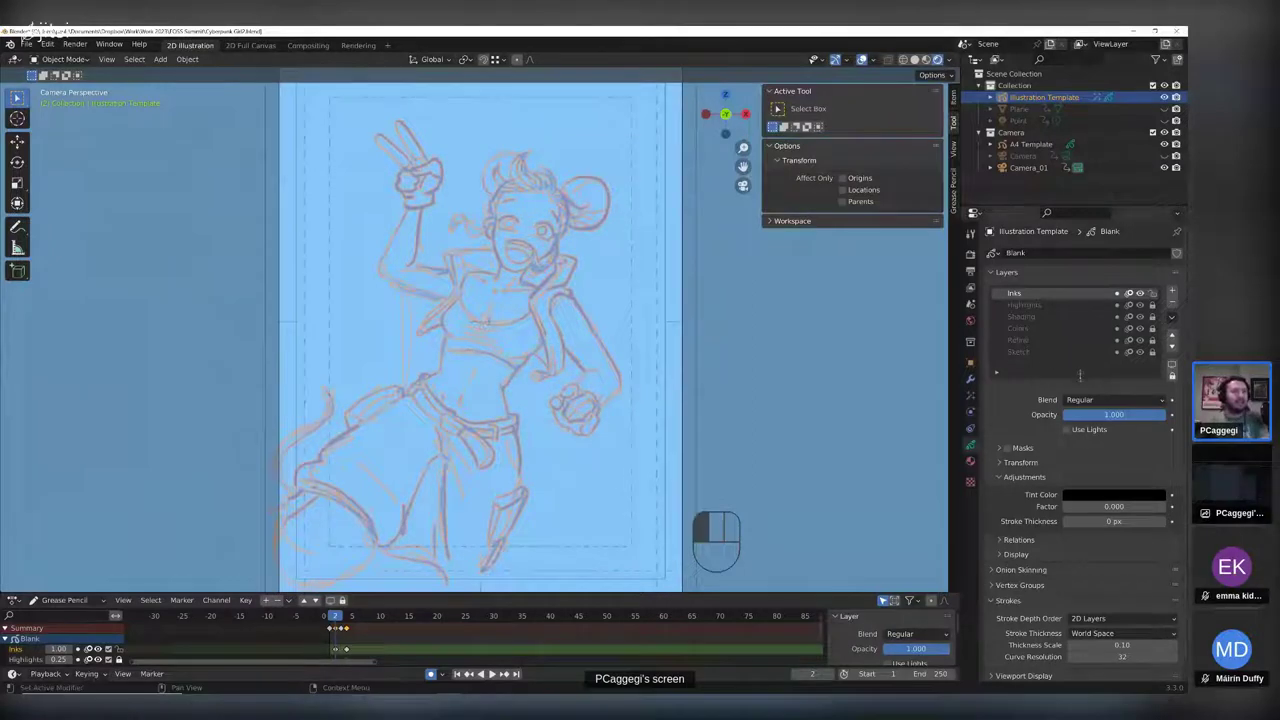
- Enlarge the grease pencil layer list and collapse the Adjustments and Strokes settings
left_click_drag(1077, 374, 1079, 384)
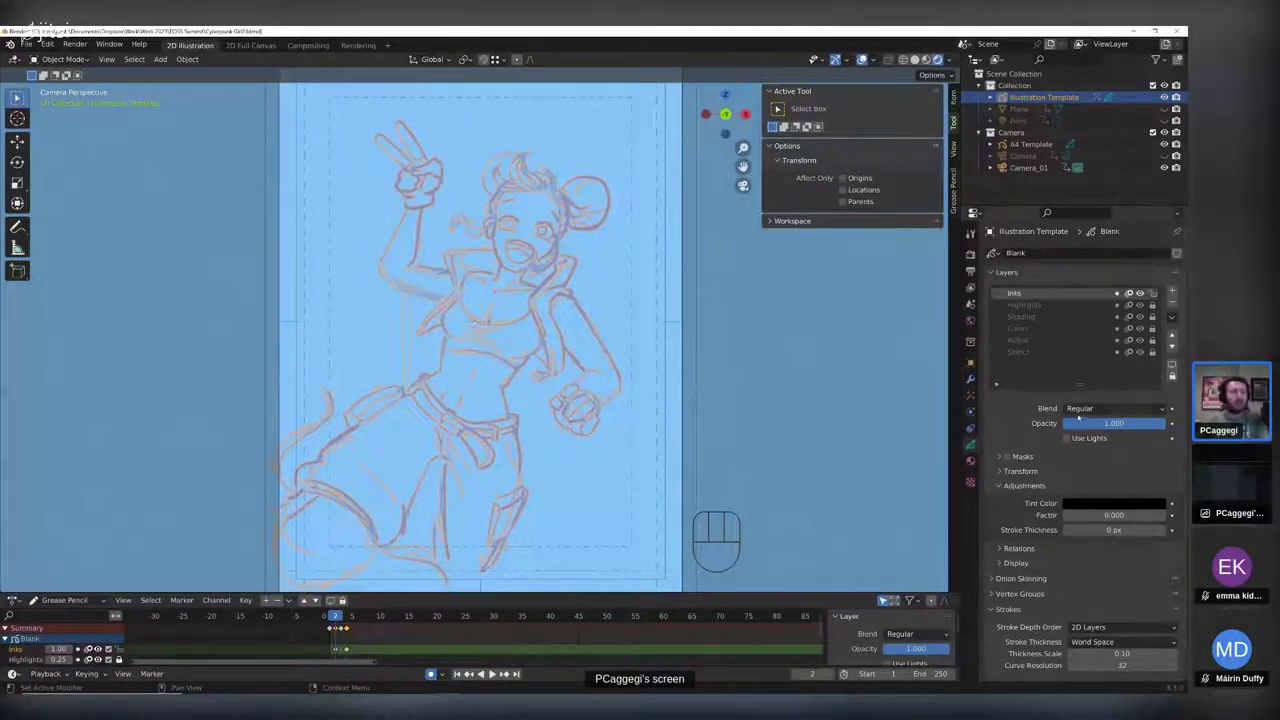
left_click(1095, 409)
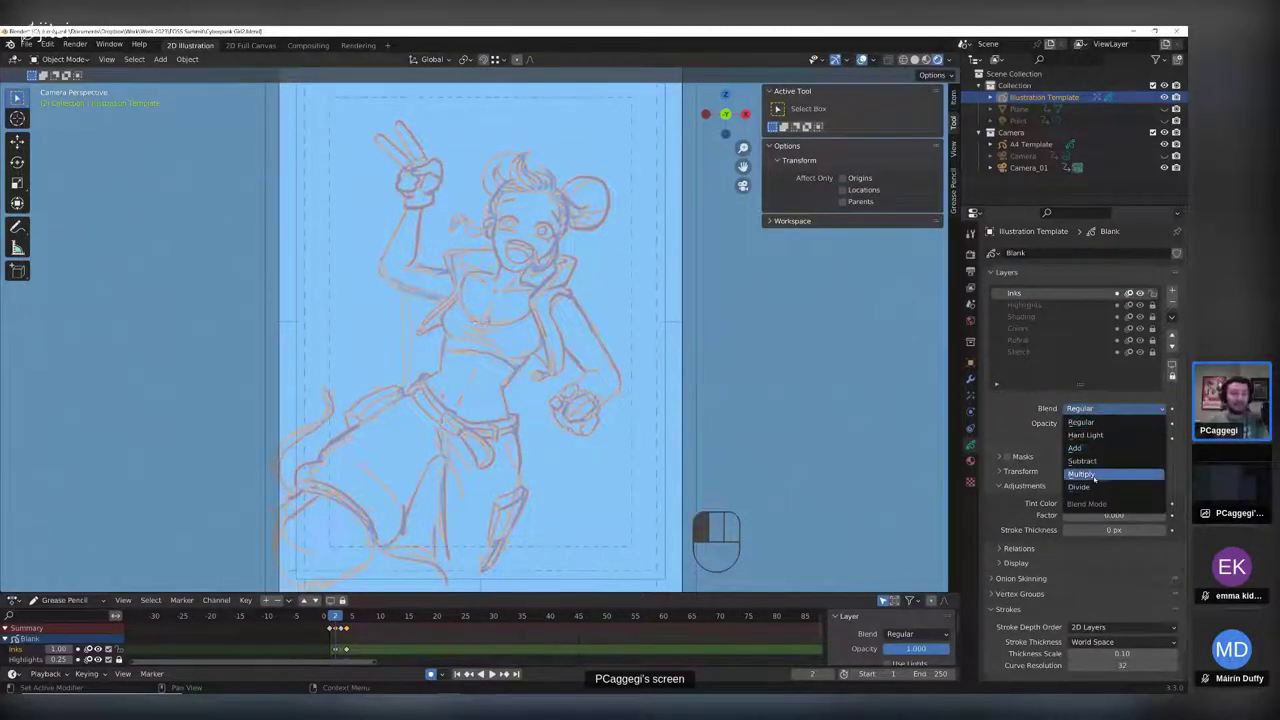
left_click(999, 486)
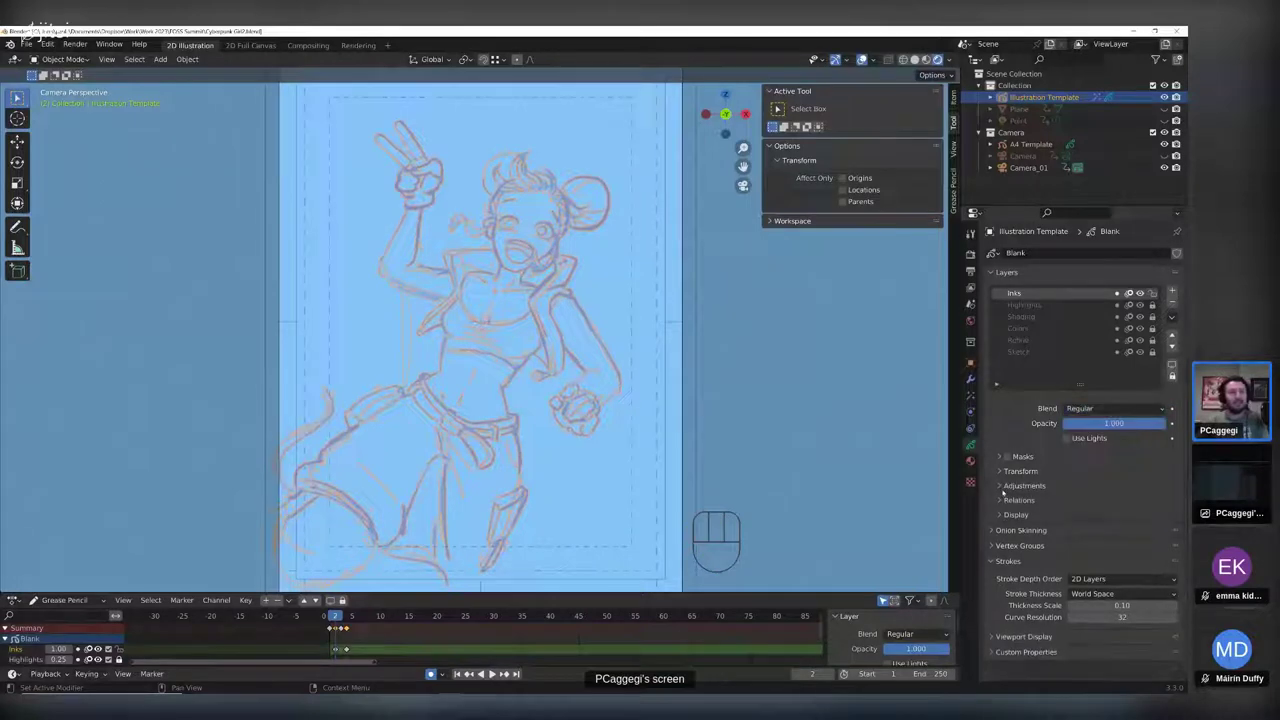
left_click(996, 561)
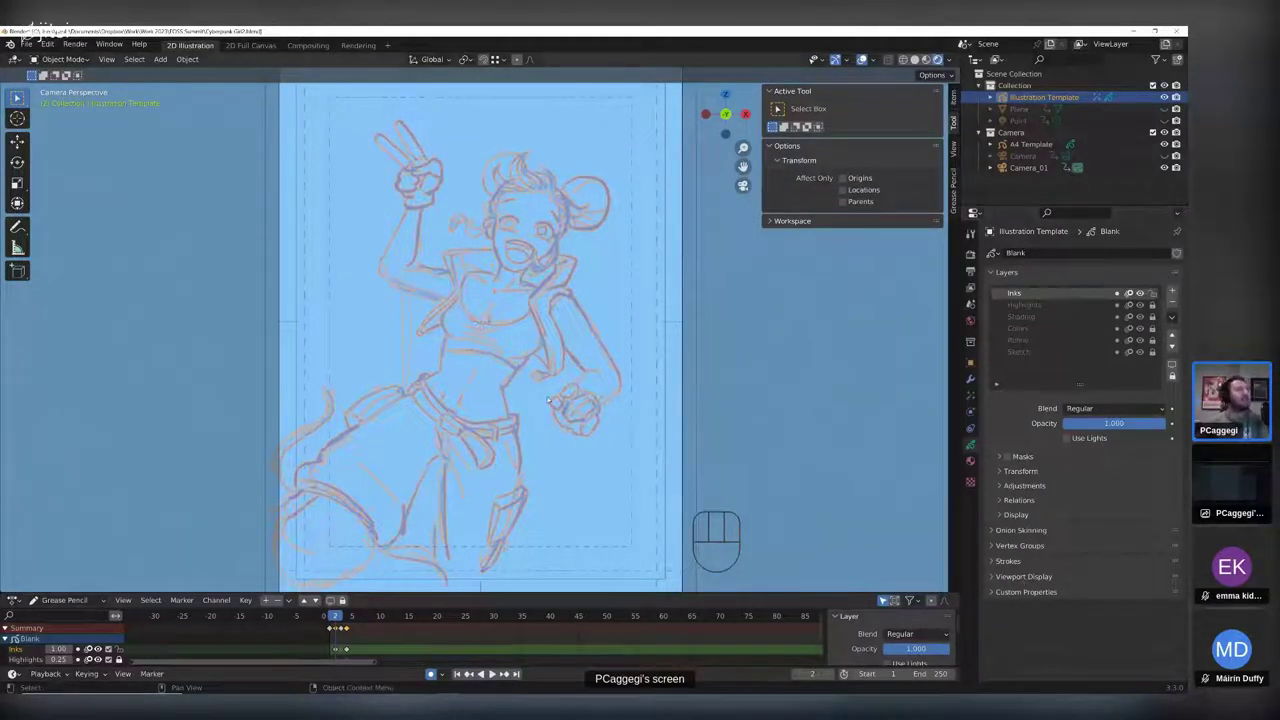
- Put the illustration object in Draw Mode, and toggle the Sketch layer's visibility off and back on
left_click(62, 59)
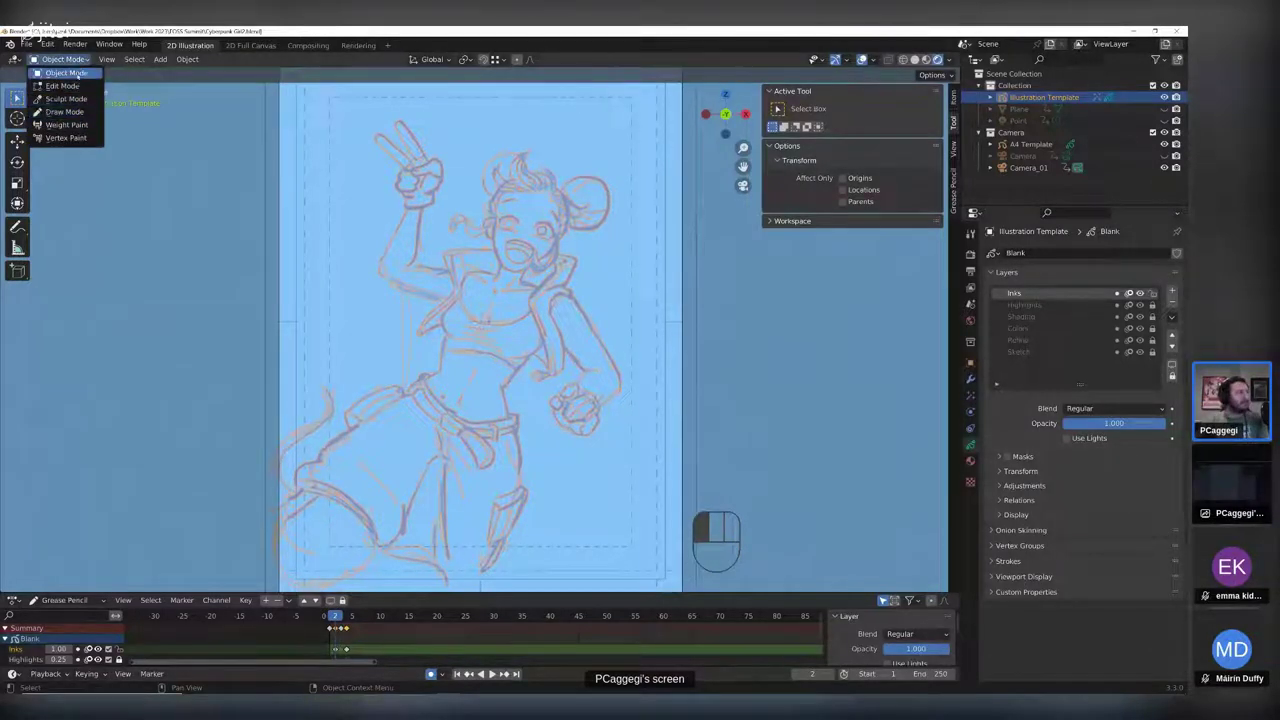
left_click(64, 112)
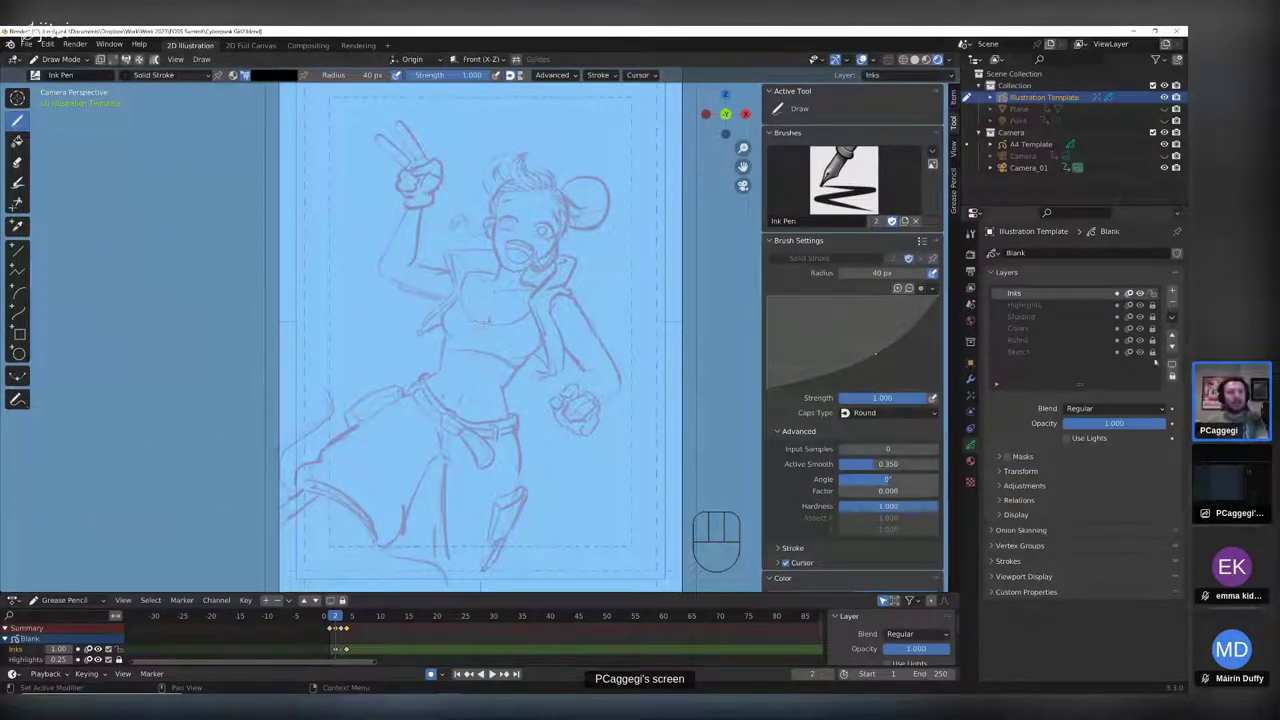
left_click(1141, 352)
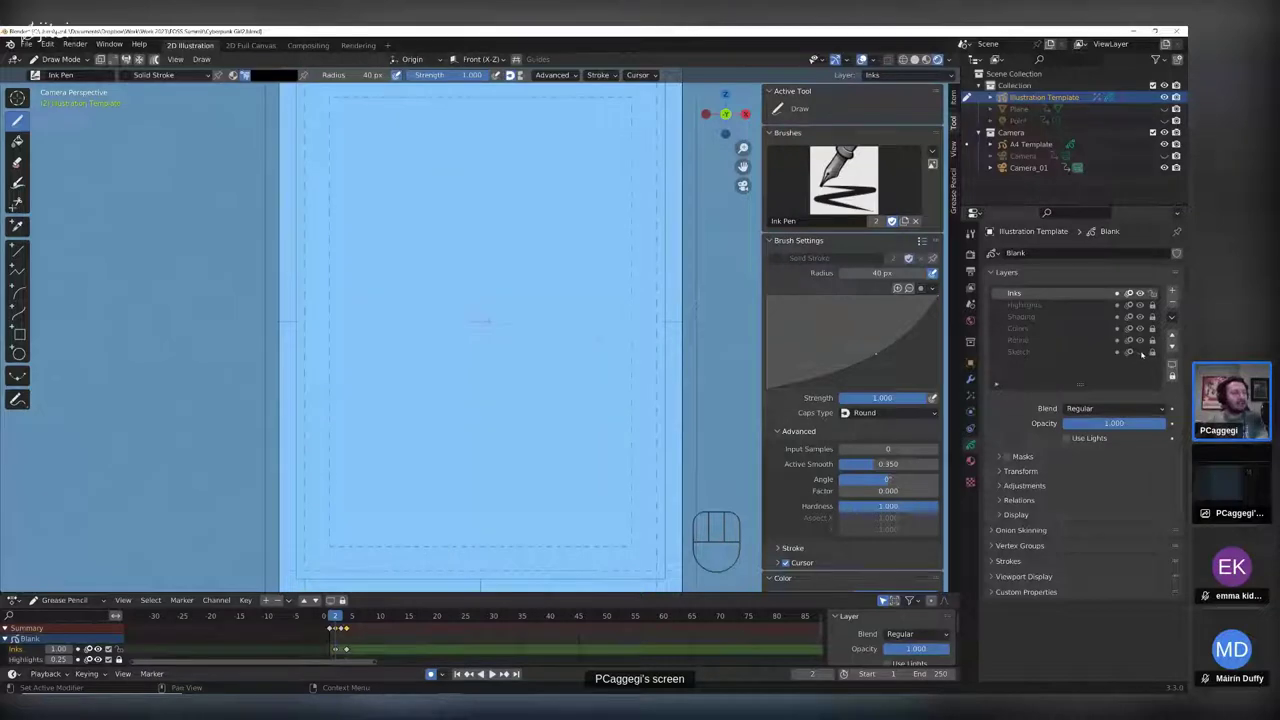
left_click(1140, 352)
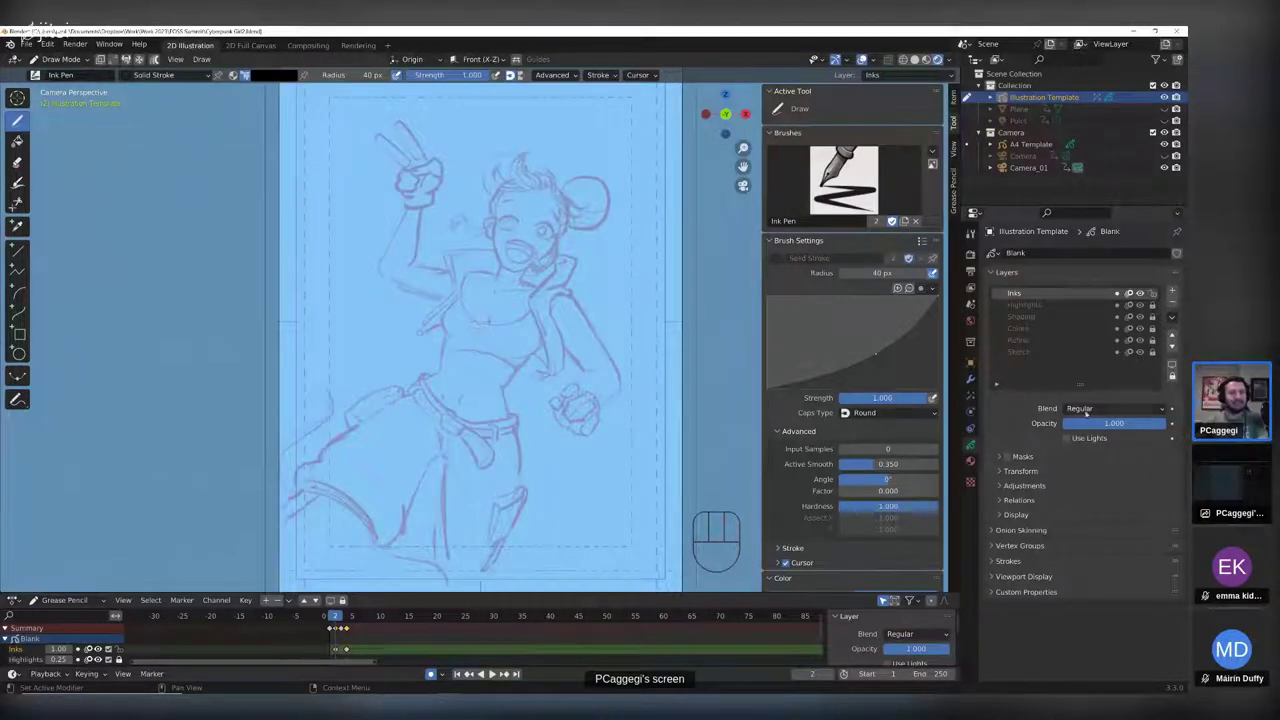
- Make Sketch the active layer, try it at full opacity, and set its opacity to 0.586
left_click(1040, 354)
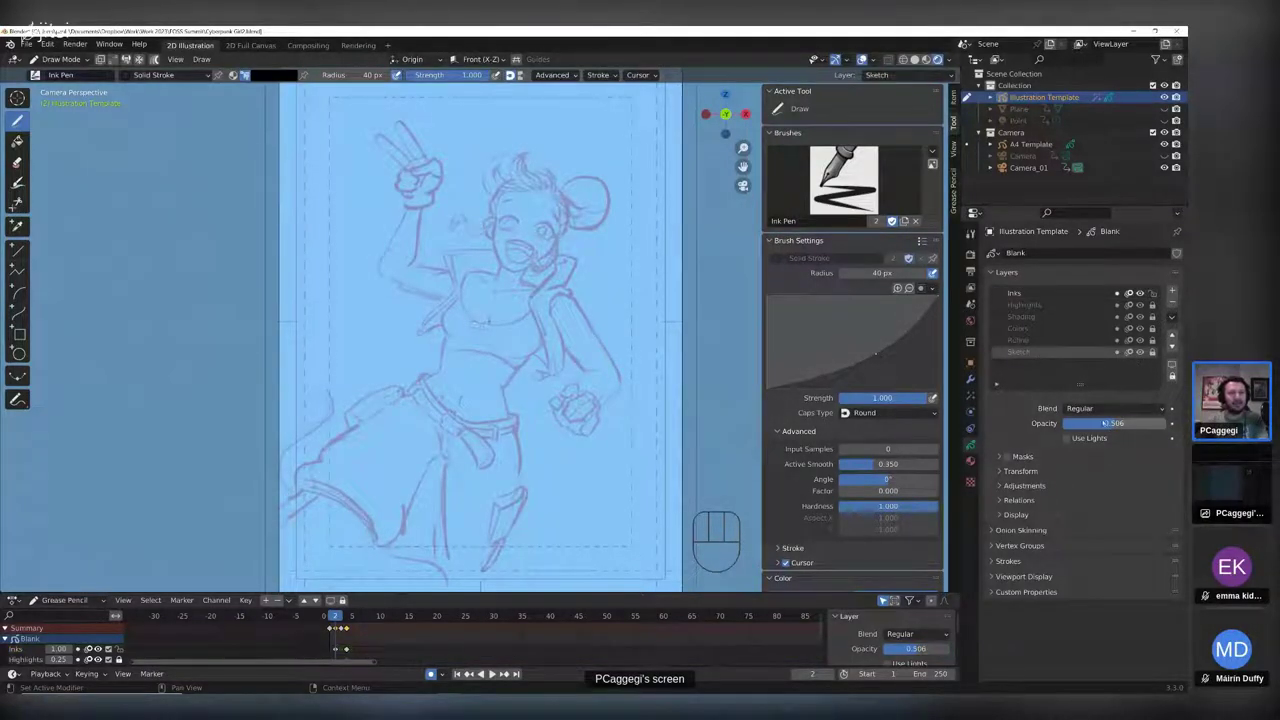
left_click_drag(1104, 423, 1168, 423)
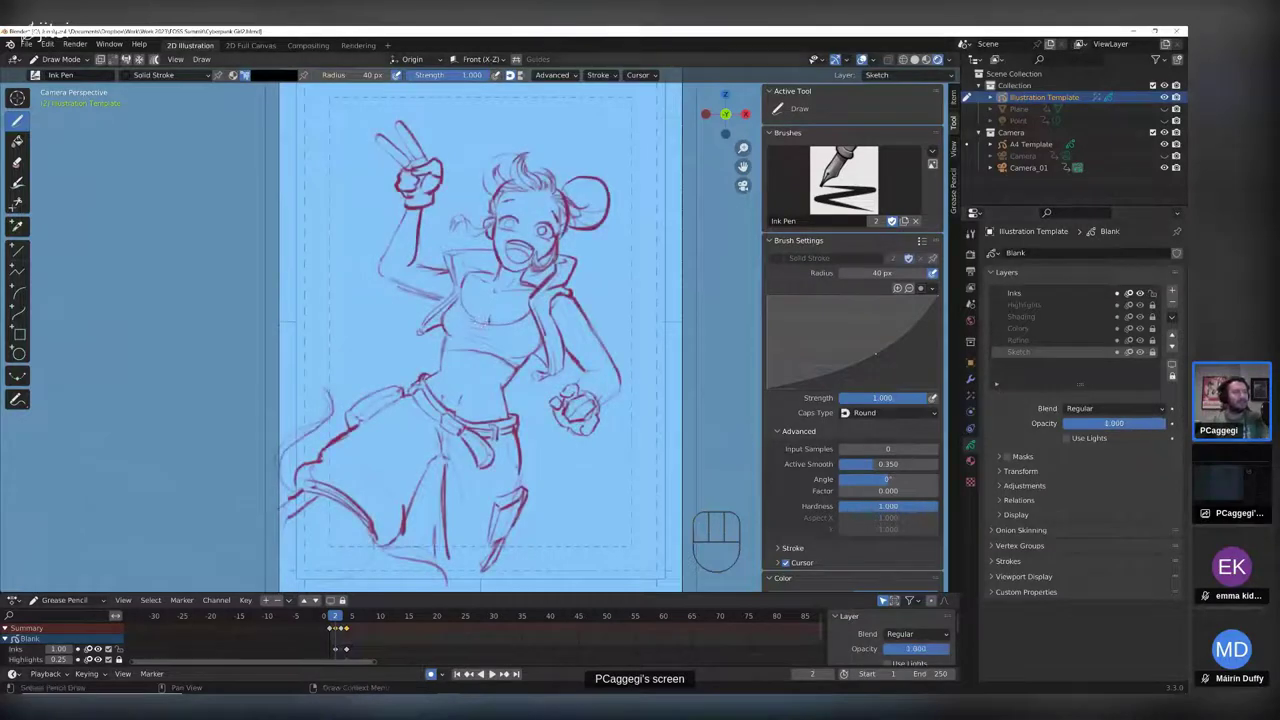
scroll(480, 323, "up", 3)
mouse_move(480, 301)
middle_mouse_down("shift")
mouse_move(466, 368)
mouse_move(428, 425)
middle_mouse_up("shift")
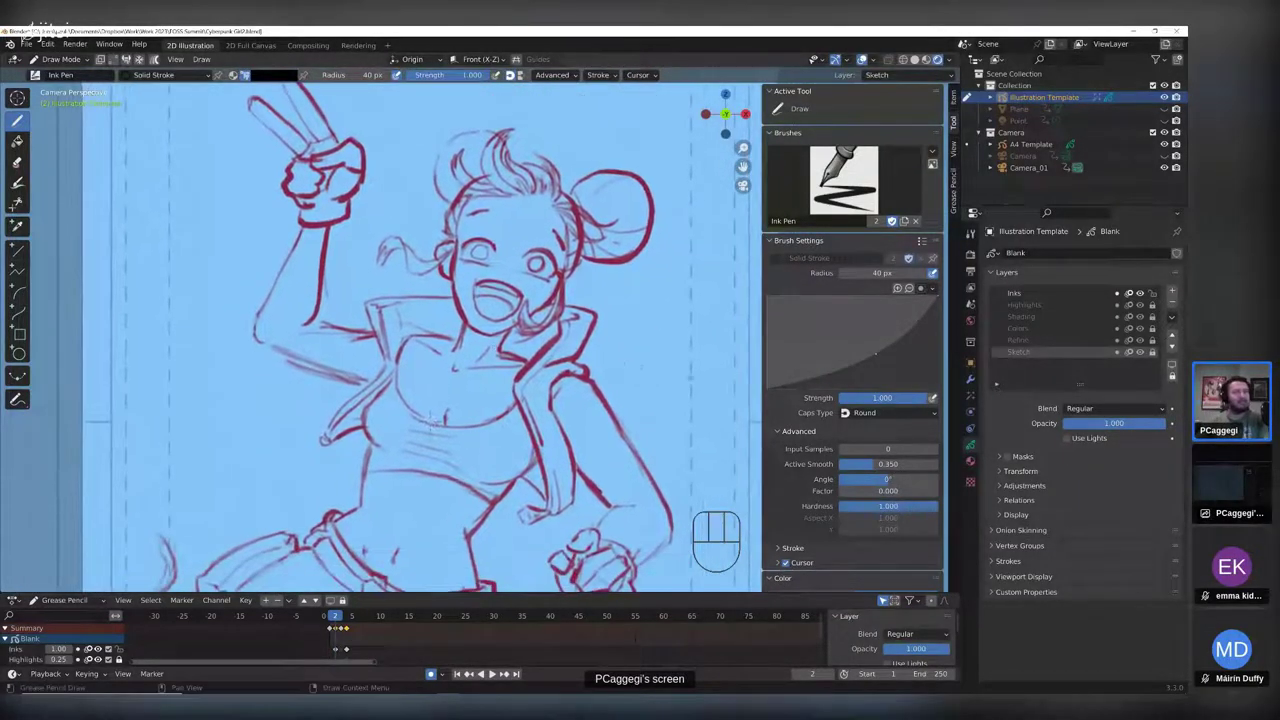
left_click_drag(1136, 428, 1096, 424)
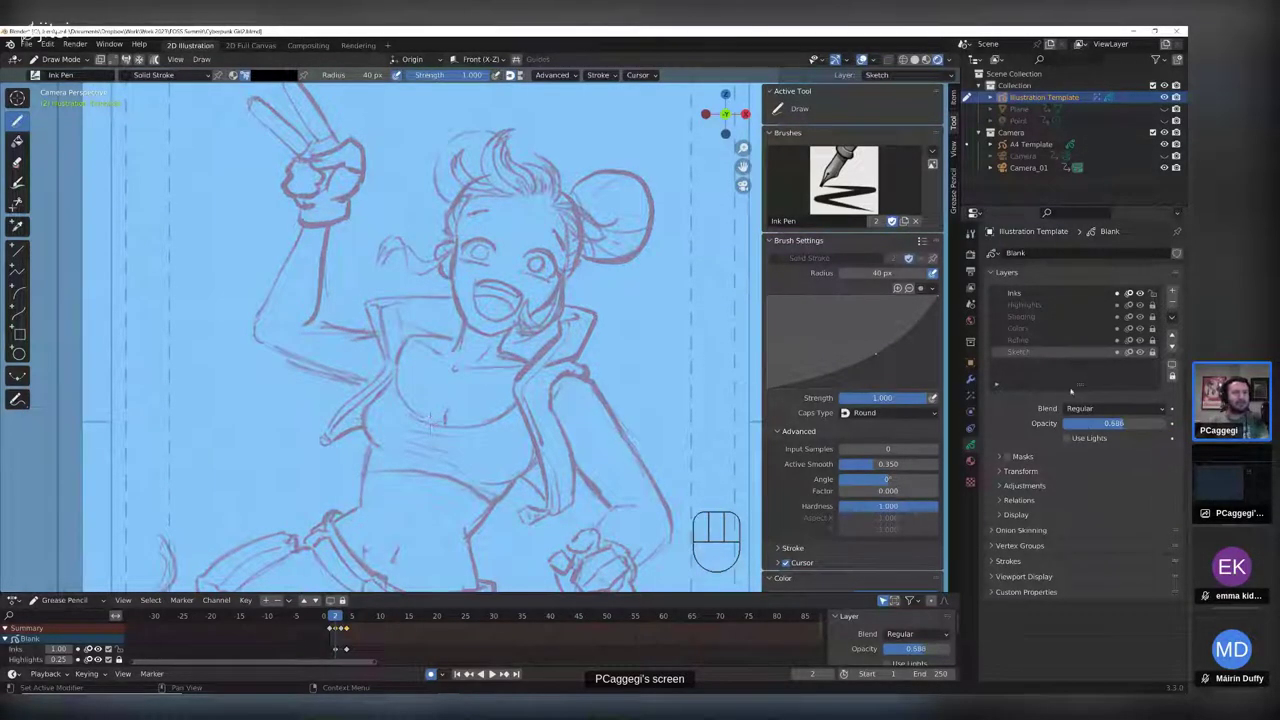
- Make Inks the active layer and briefly hide and show the Sketch layer
left_click(1030, 295)
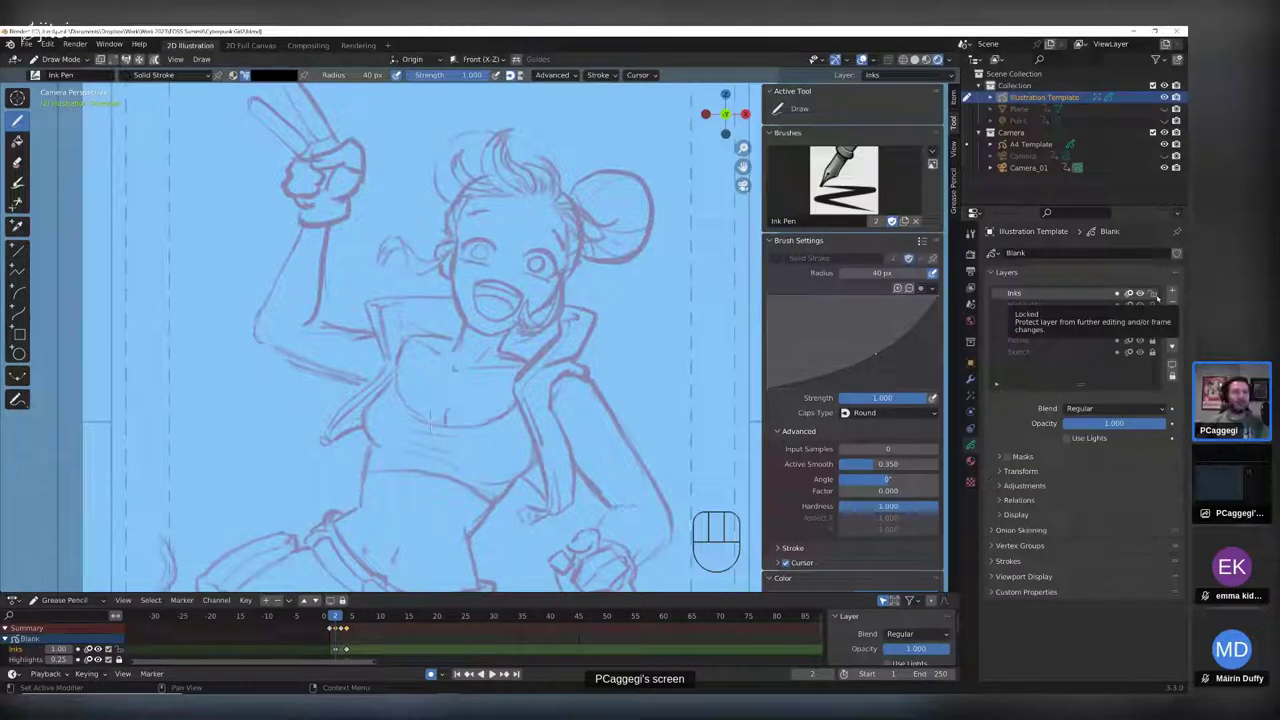
left_click(1140, 353)
left_click(1140, 354)
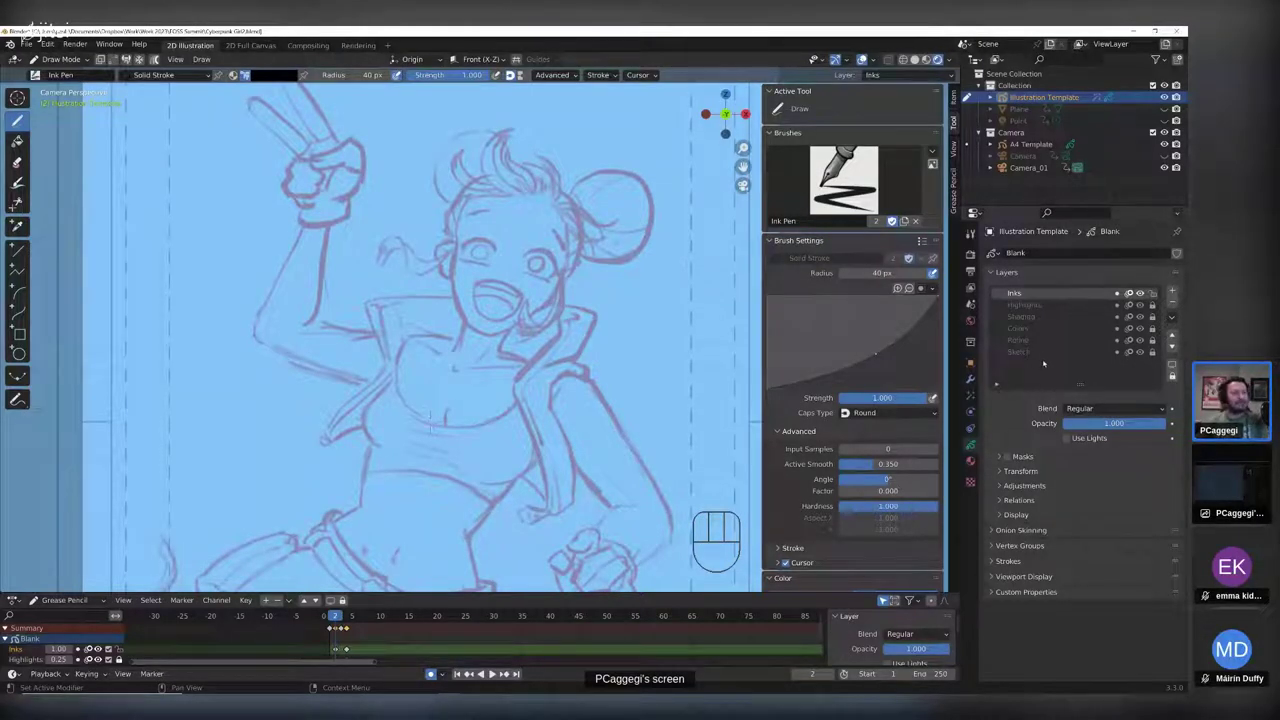
- Enlarge the timeline area to show all layers and frame the keyframes on frames 1 to 4
left_click_drag(536, 594, 400, 519)
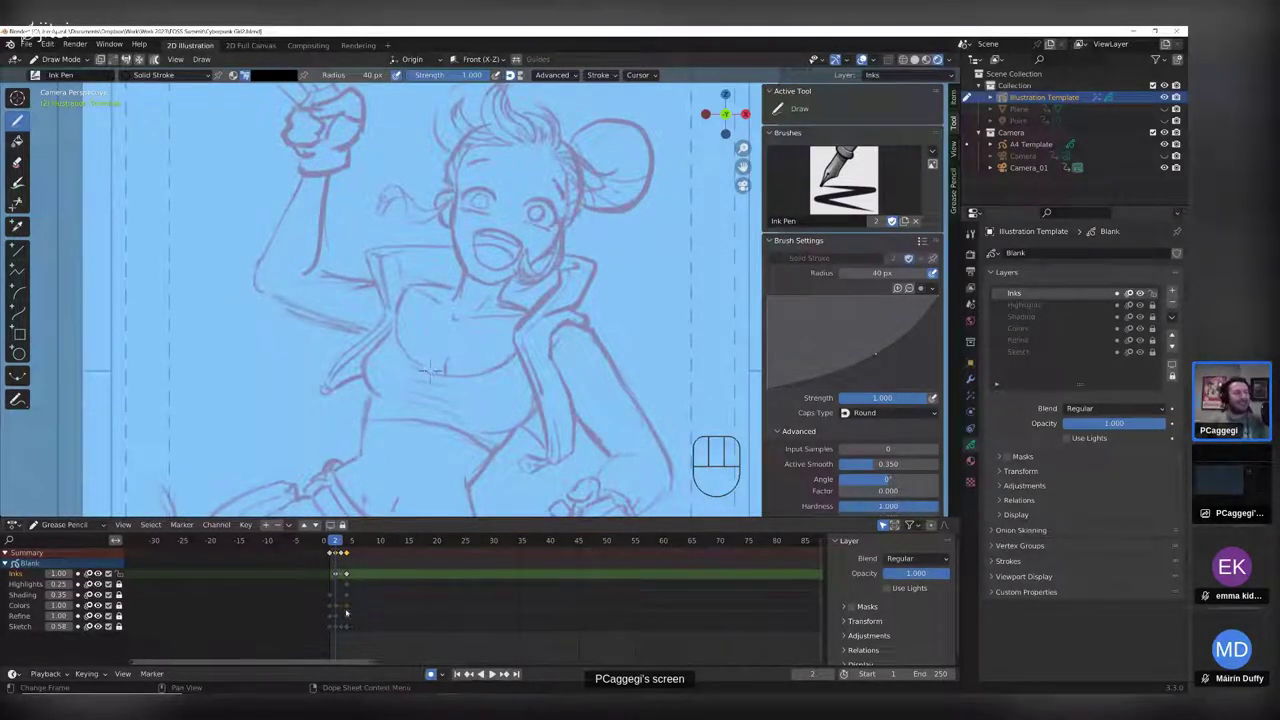
scroll(336, 619, "up", 3)
middle_click_drag(346, 609, 504, 625)
scroll(458, 624, "up", 9)
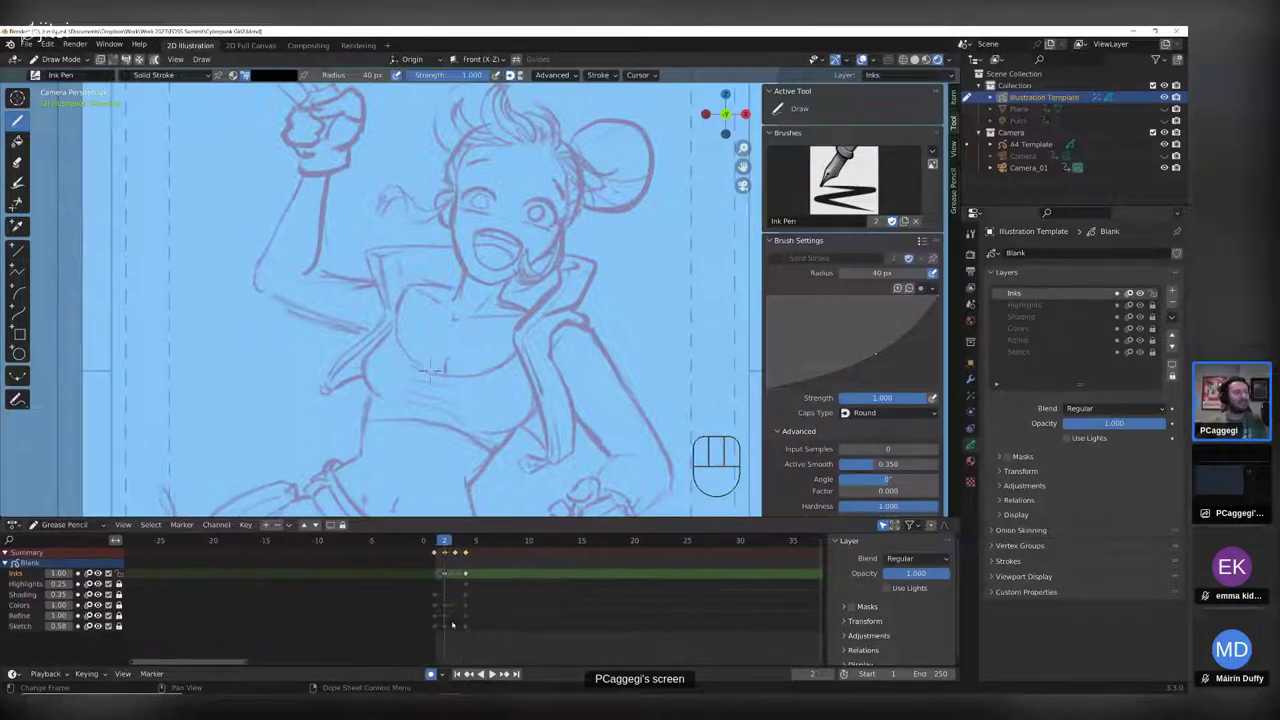
middle_click_drag(426, 609, 470, 590)
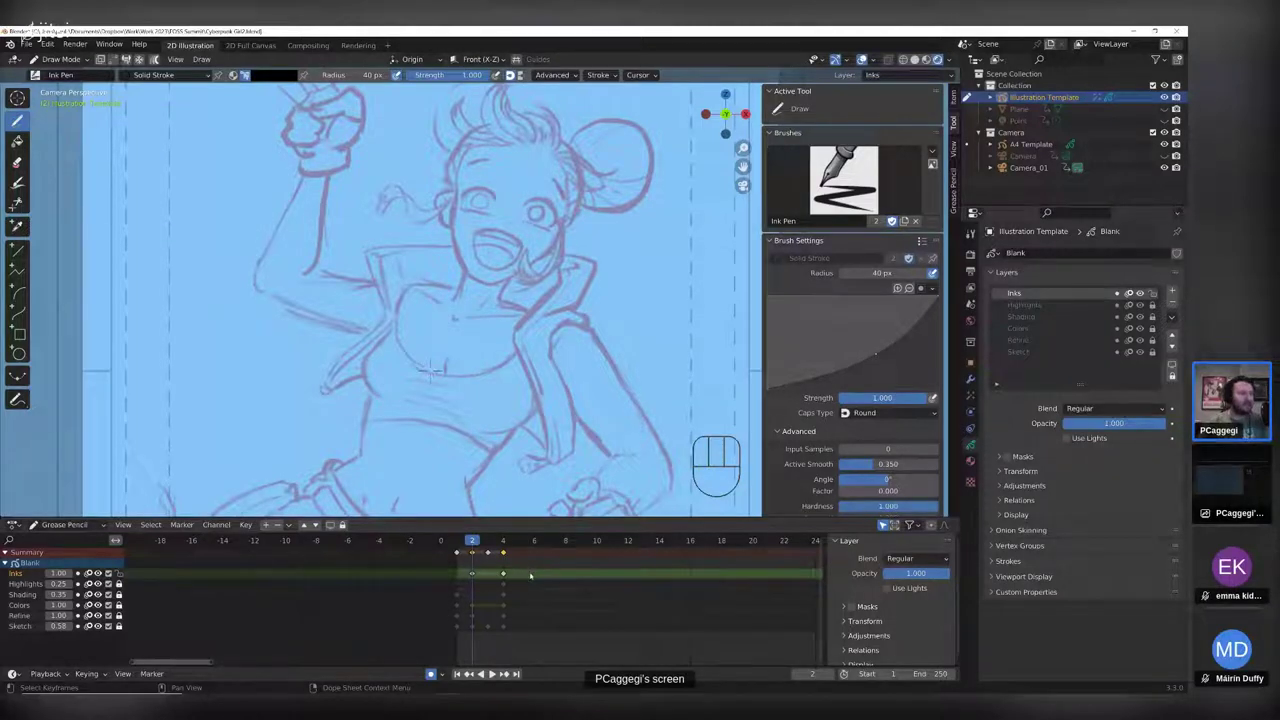
- Step through frames 1 to 3 to examine the different character sketches
key("Left")
scroll(430, 368, "down", 4)
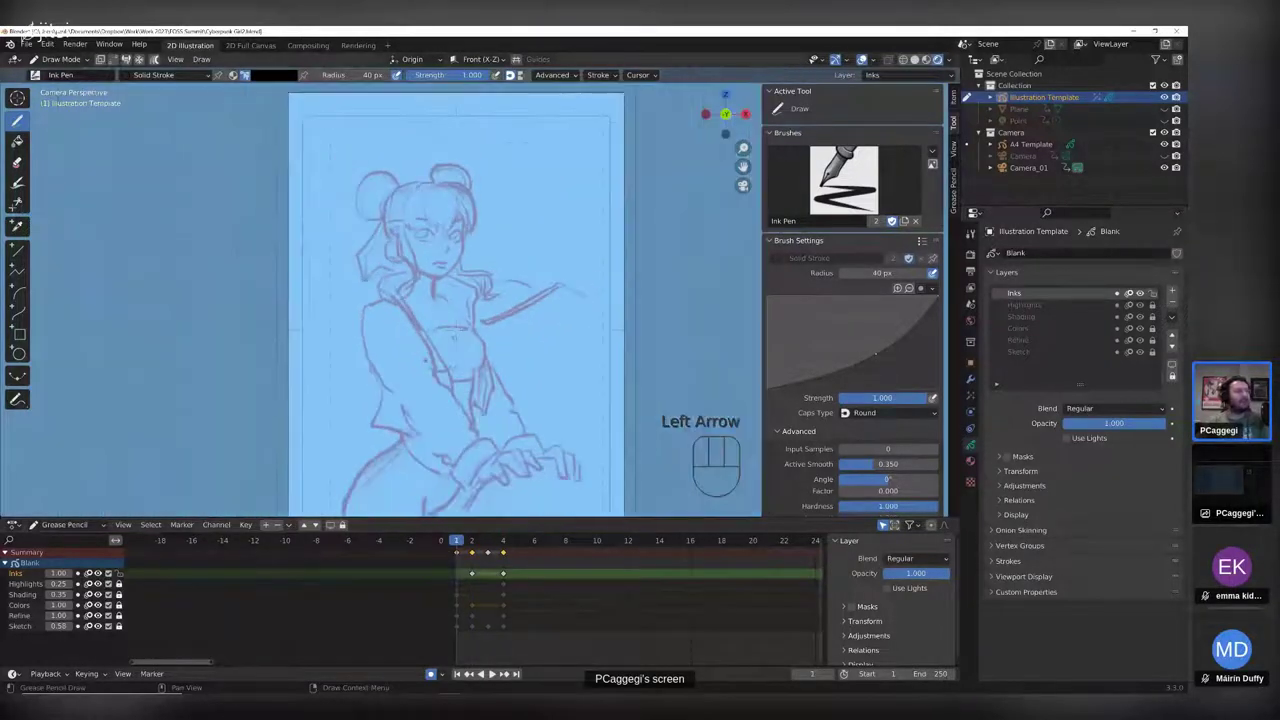
key("Right")
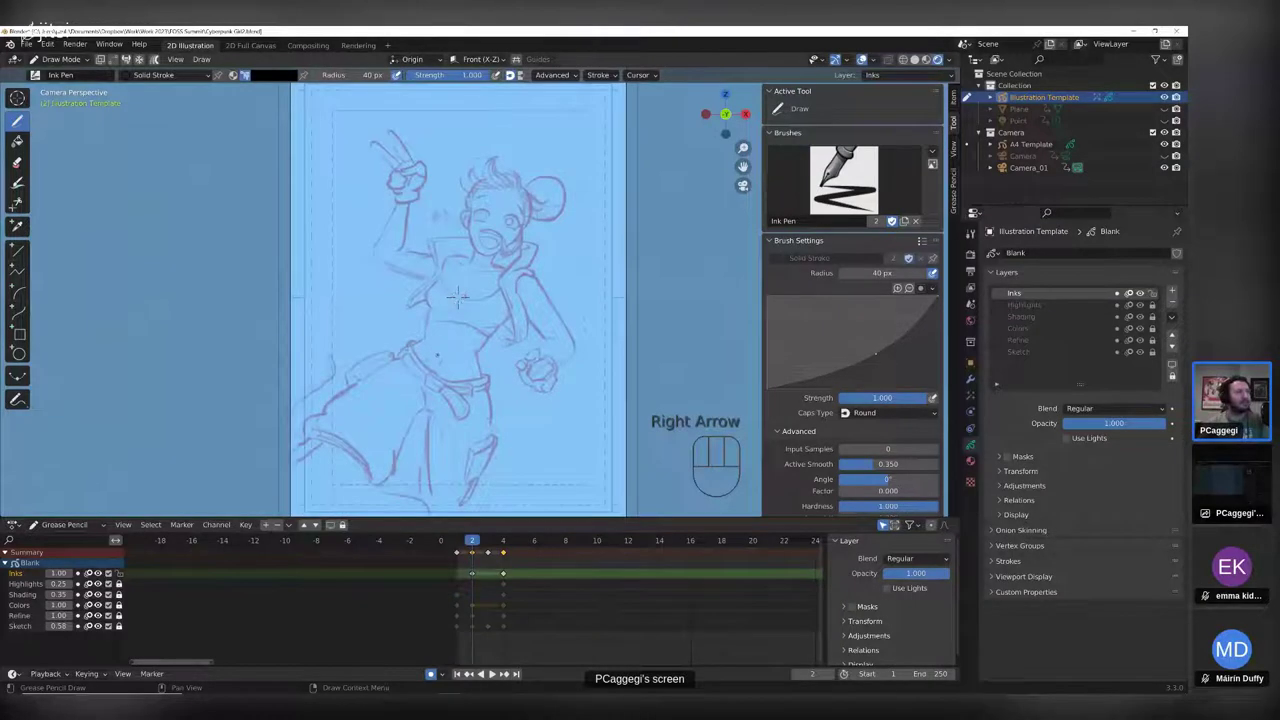
key("Right")
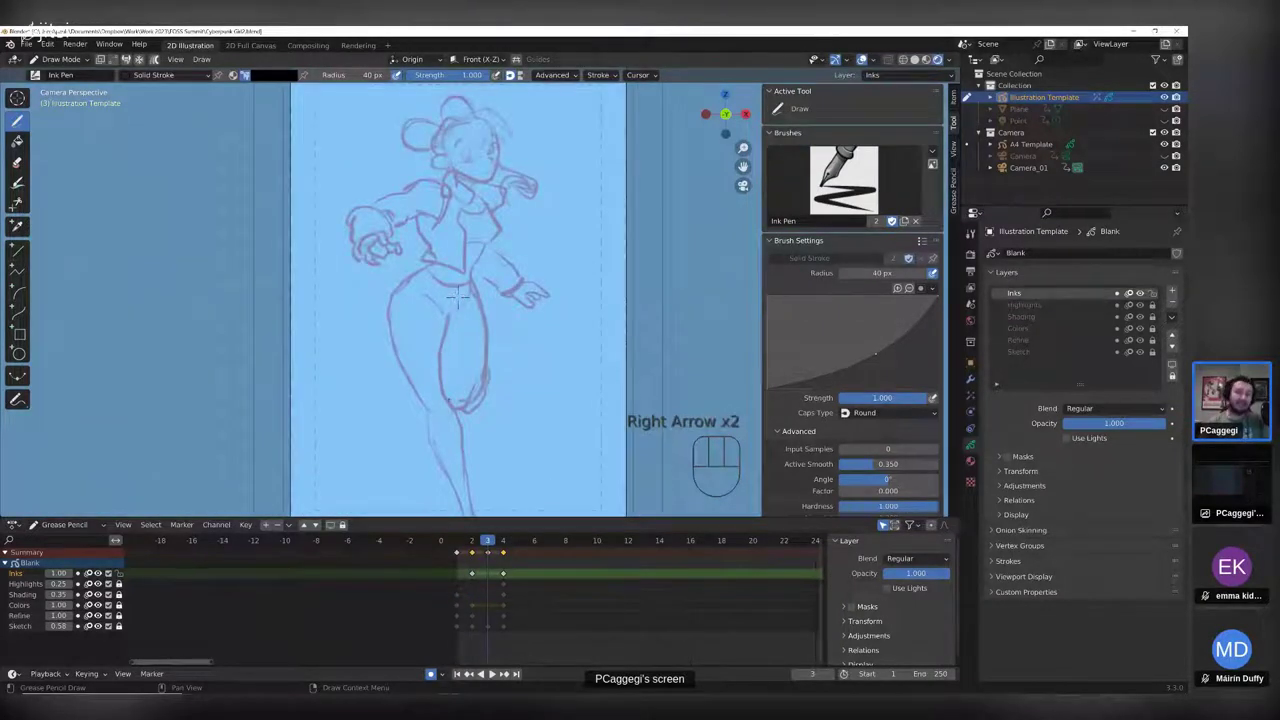
- Make Sketch the active layer, review the earlier sketch frames, and go to frame 4 with the coloured illustration
left_click(1017, 352)
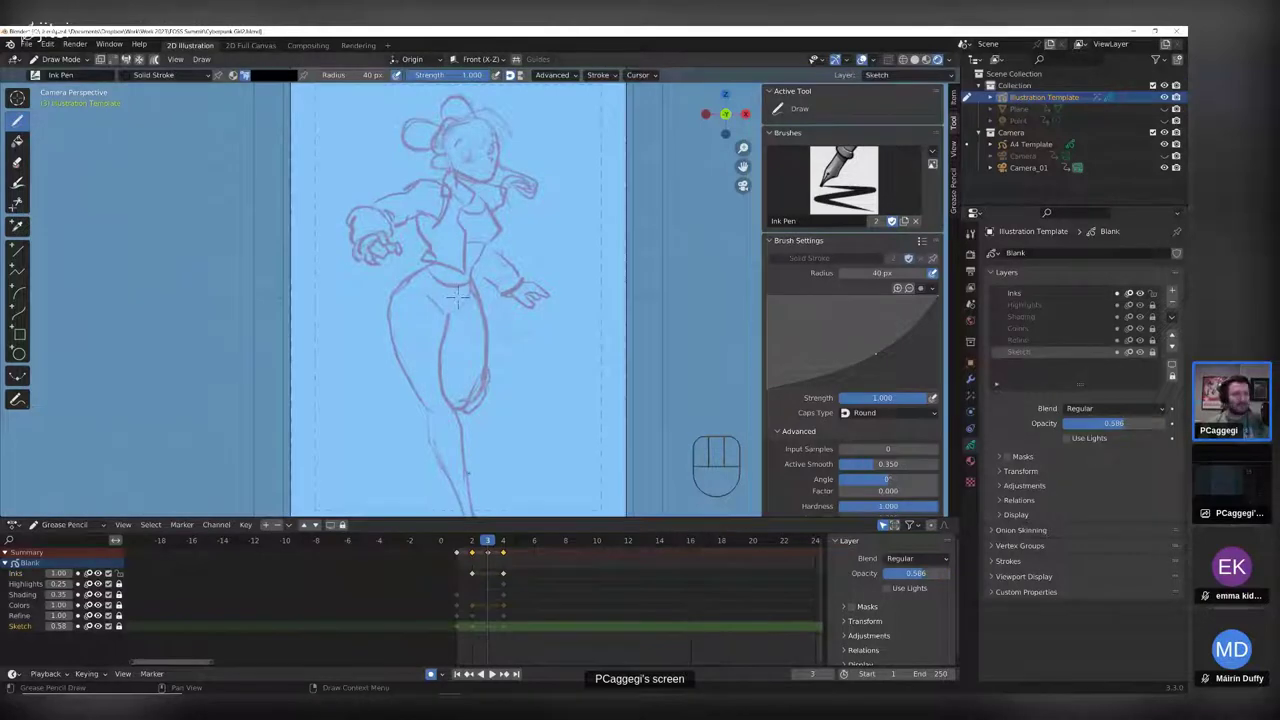
key("Left")
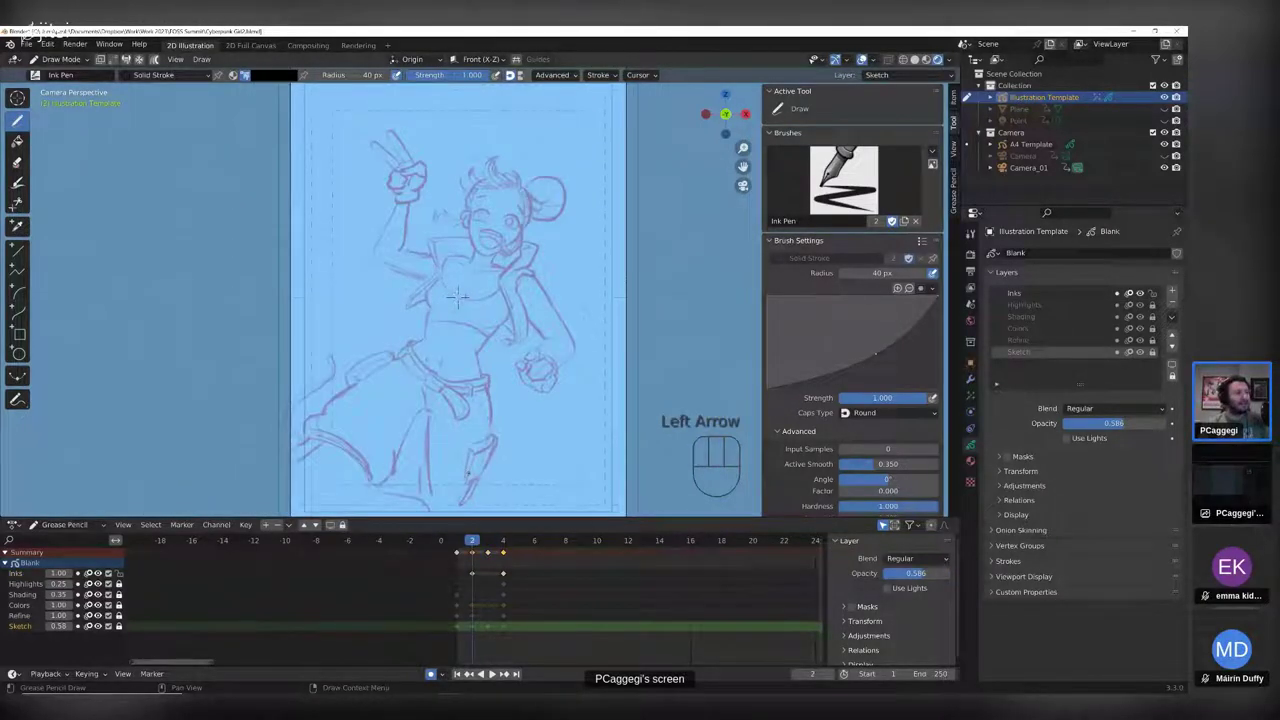
key("Left")
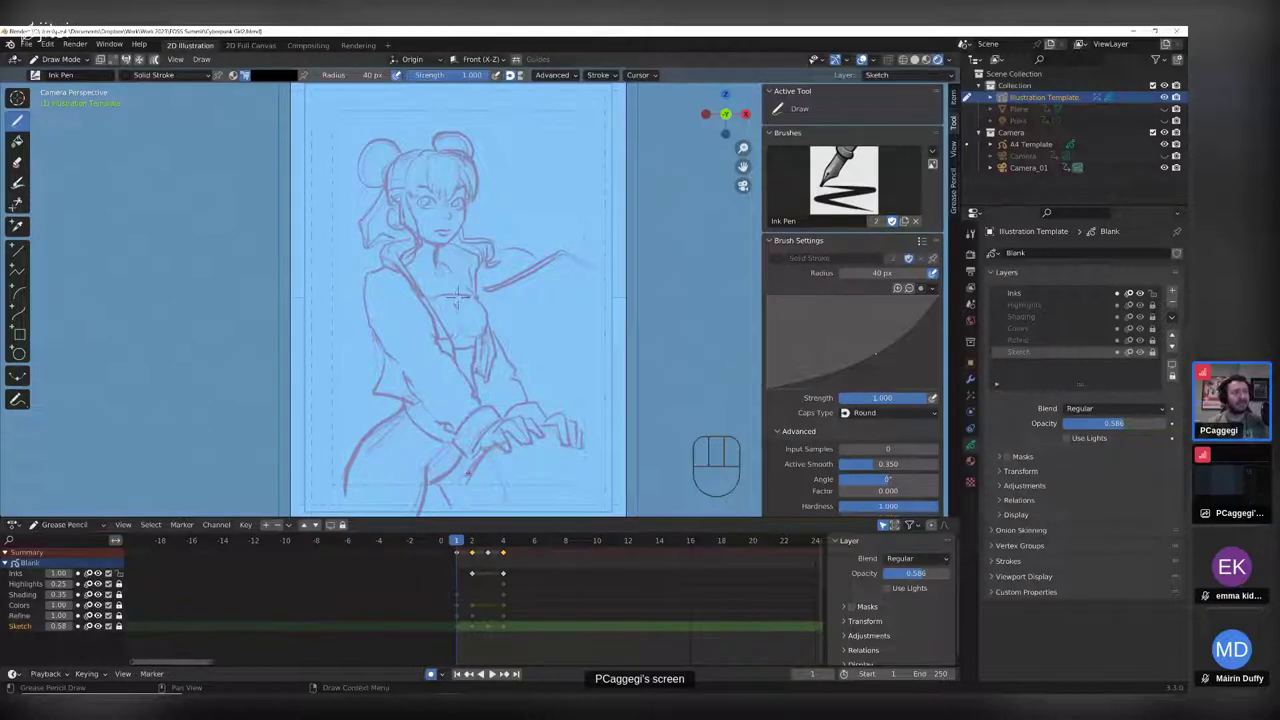
key("Right")
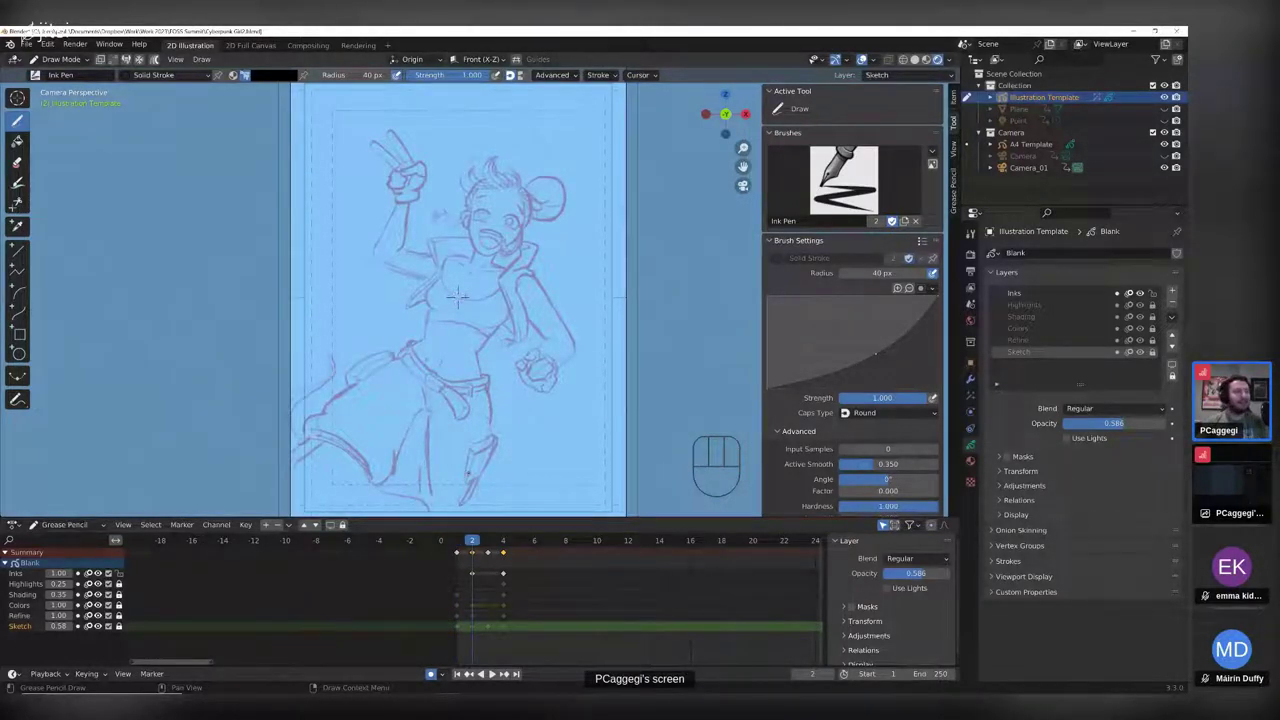
key("Right")
key("Right")
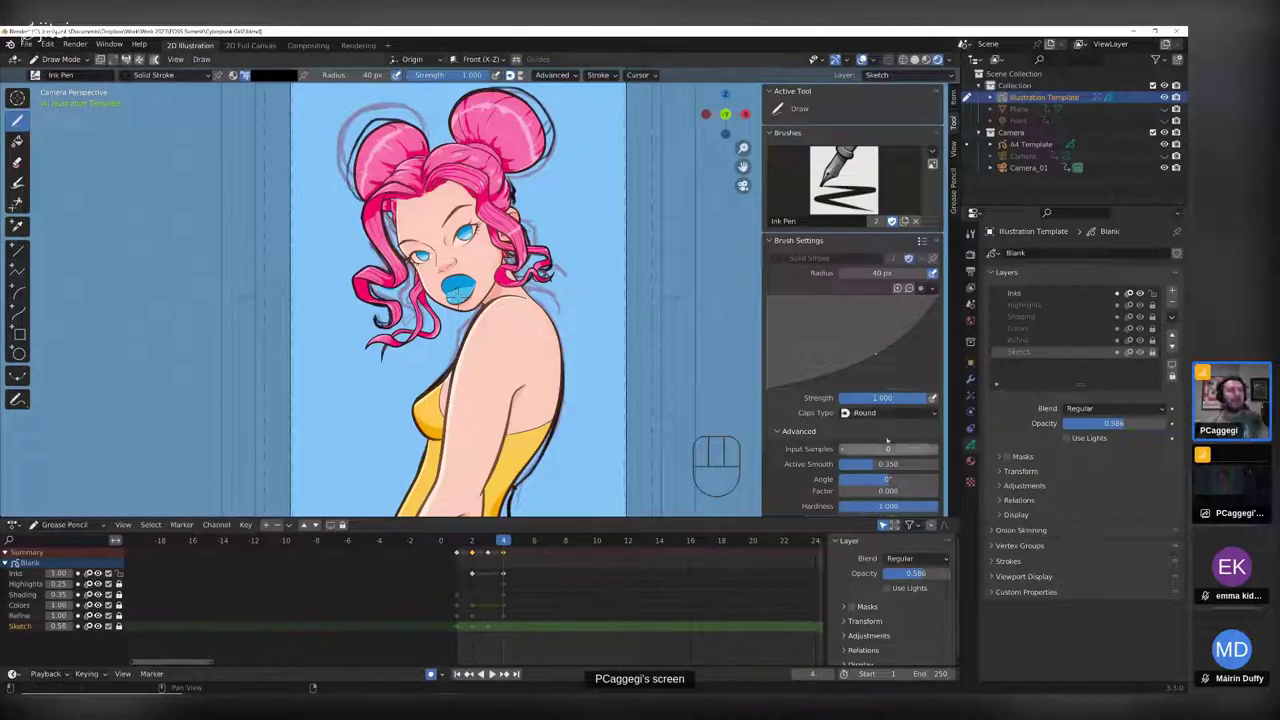
- Hide the Sketch and Refine layers so only the finished artwork layers show
scroll(457, 294, "down", 1)
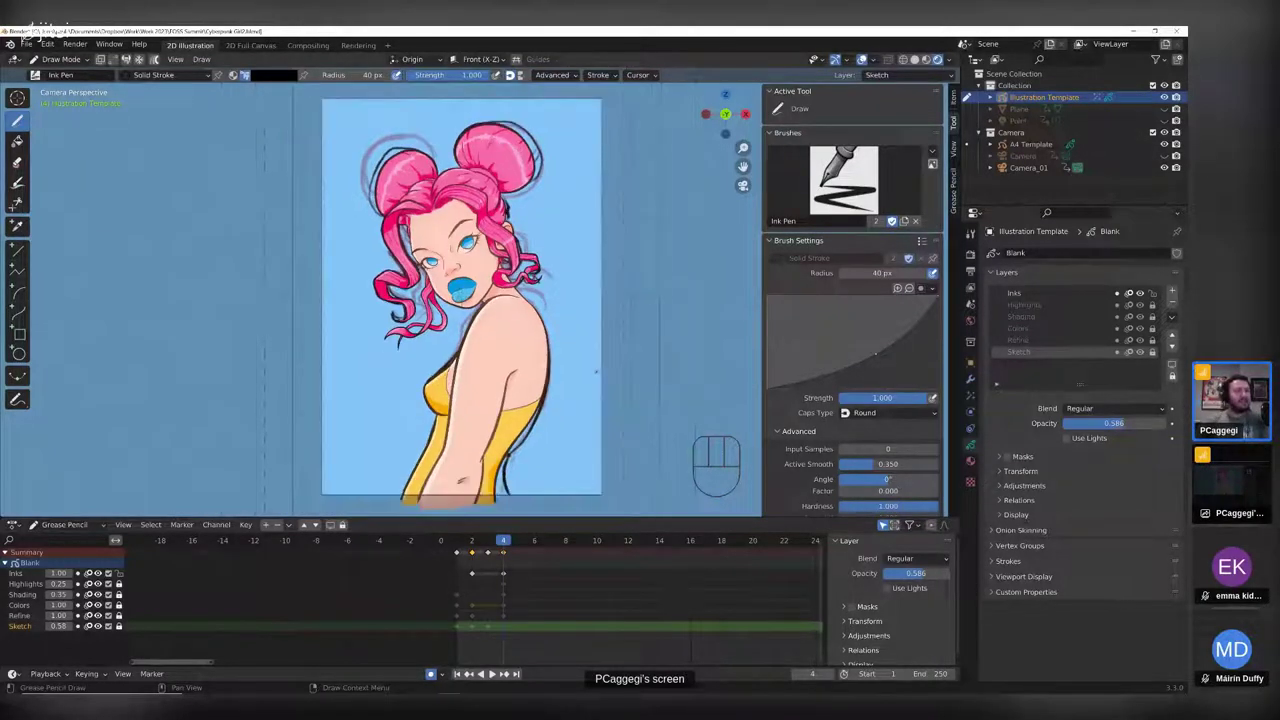
left_click(1140, 352)
left_click(1140, 340)
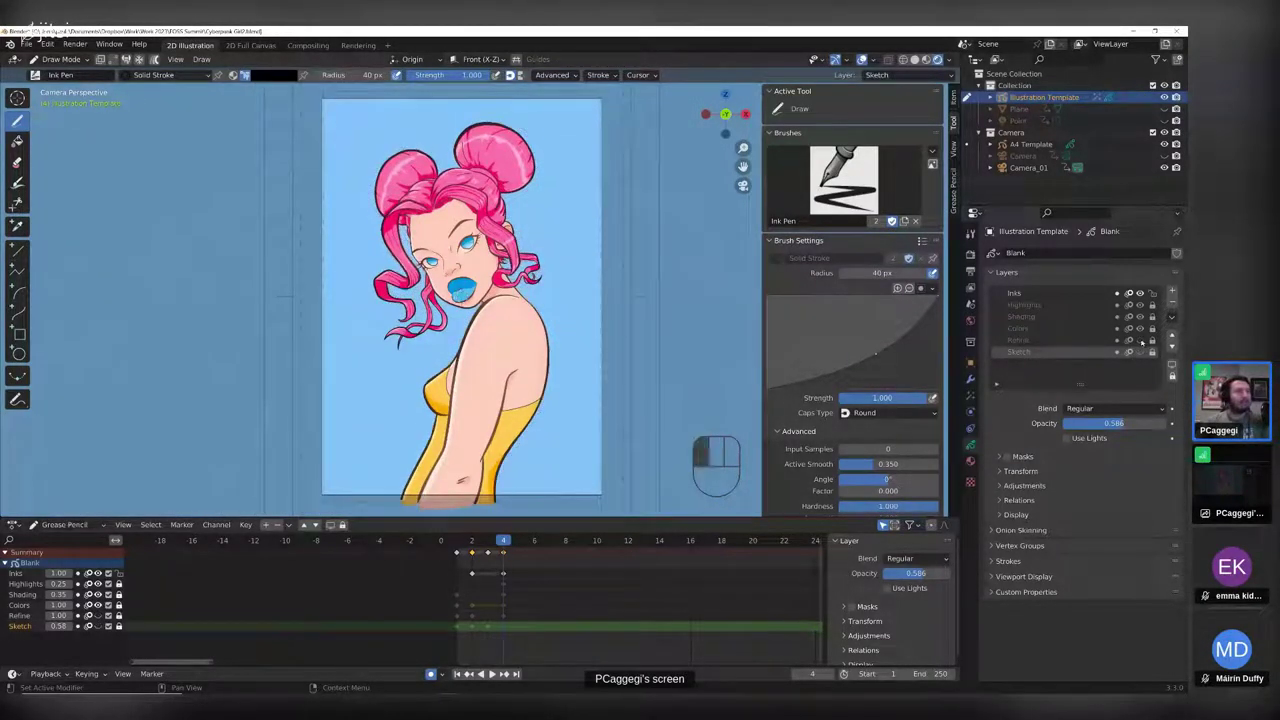
- Switch to Object Mode and show the hidden Plane and Point light objects
key("ctrl+Tab")
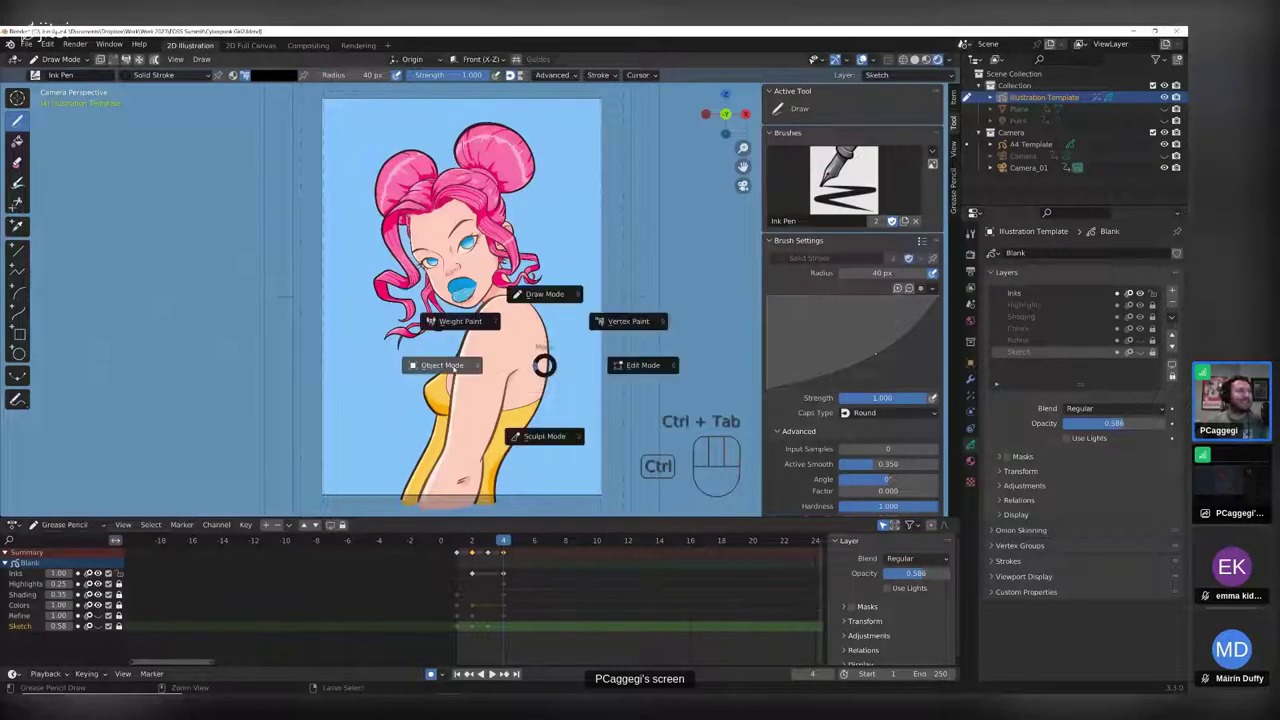
left_click(527, 384)
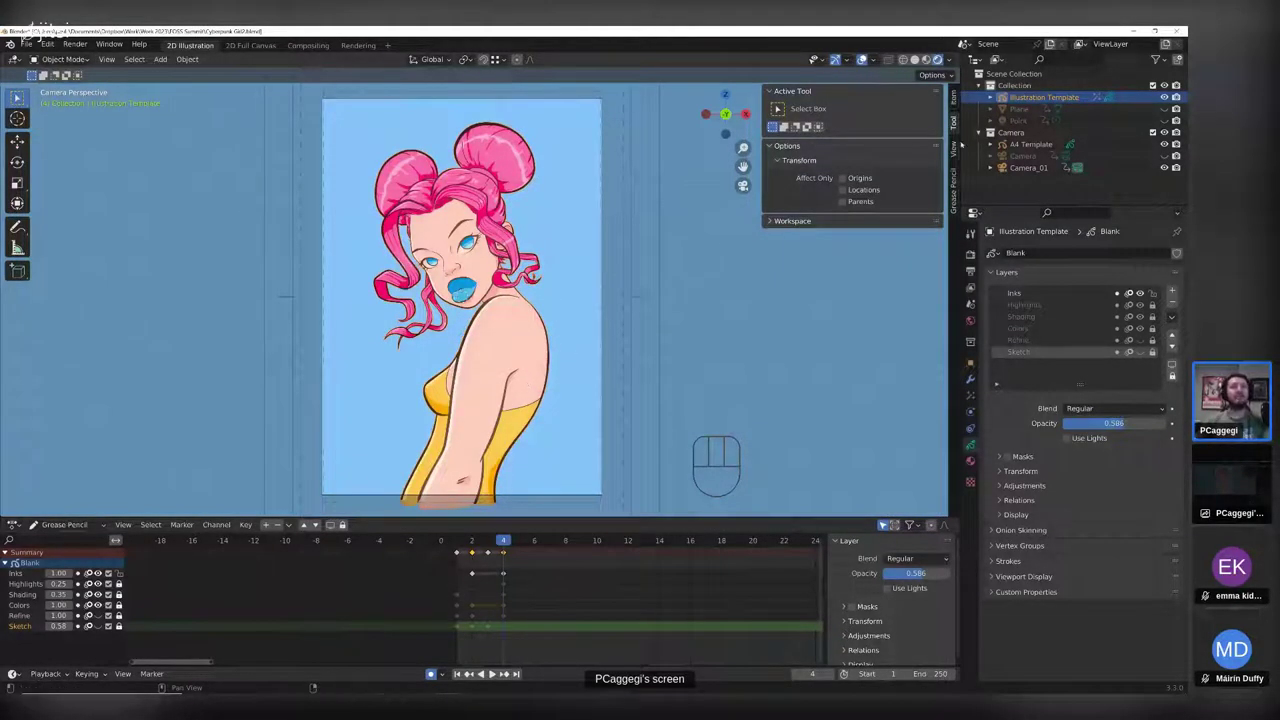
left_click(1164, 109)
left_click(1164, 121)
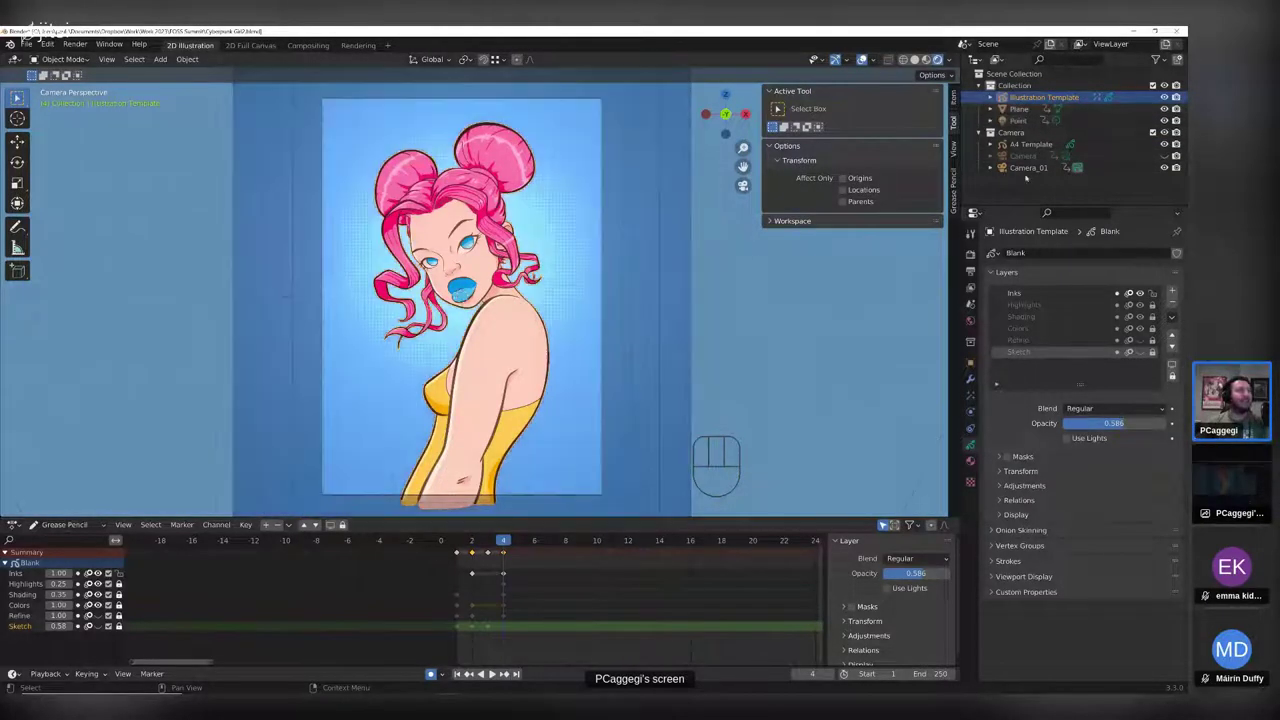
- Select the background plane and display its Halftone Shader node setup in the Shader Editor
middle_click_drag(572, 277, 615, 250)
scroll(592, 277, "down", 5)
left_click(619, 248)
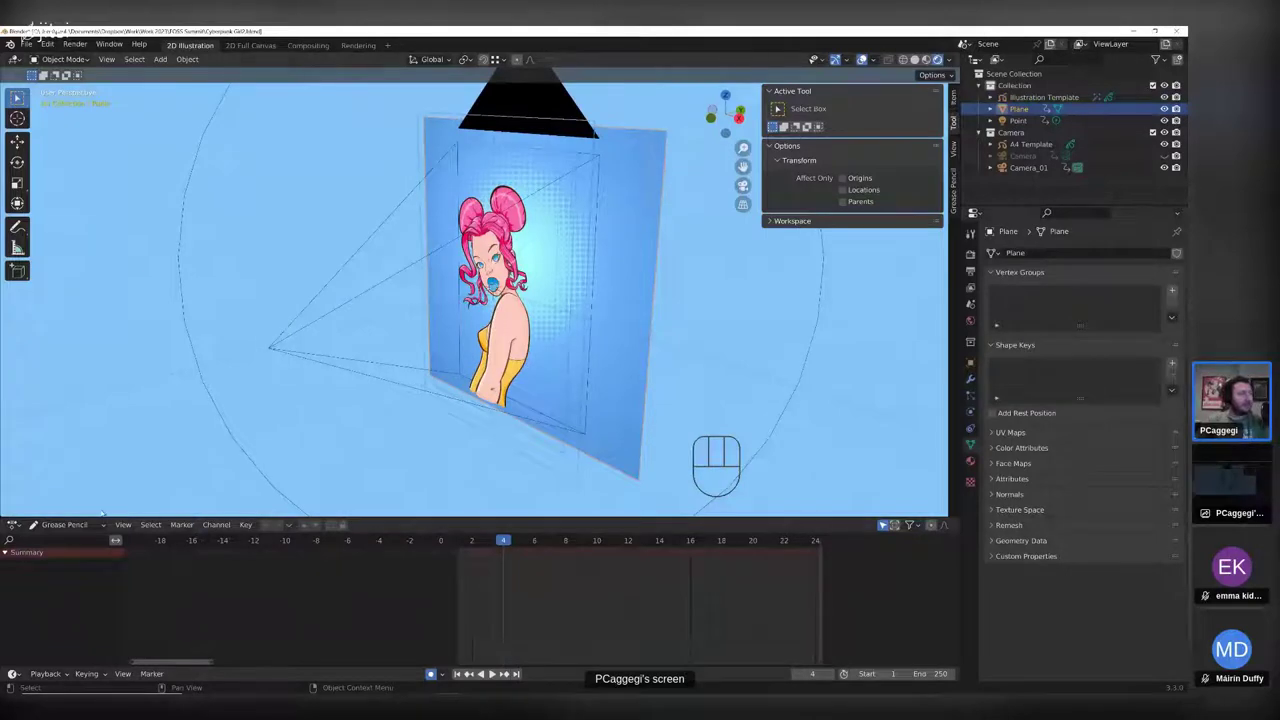
left_click(14, 524)
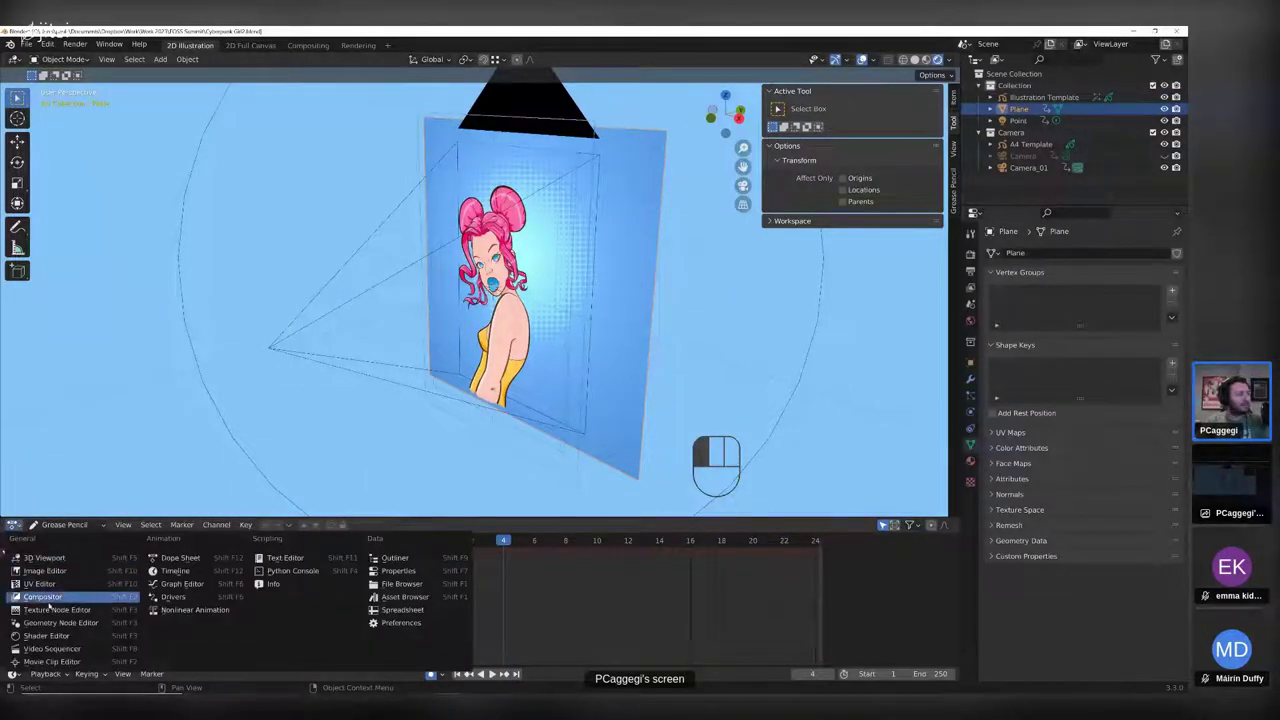
left_click(45, 638)
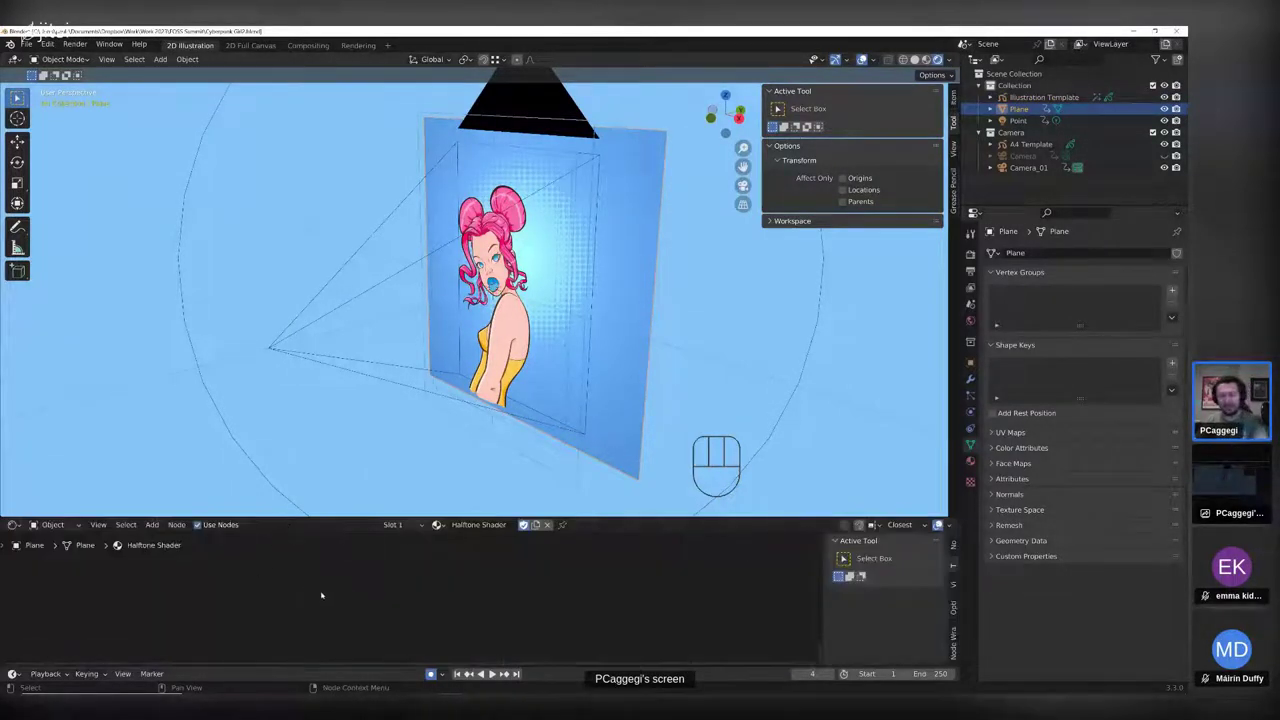
key("Home")
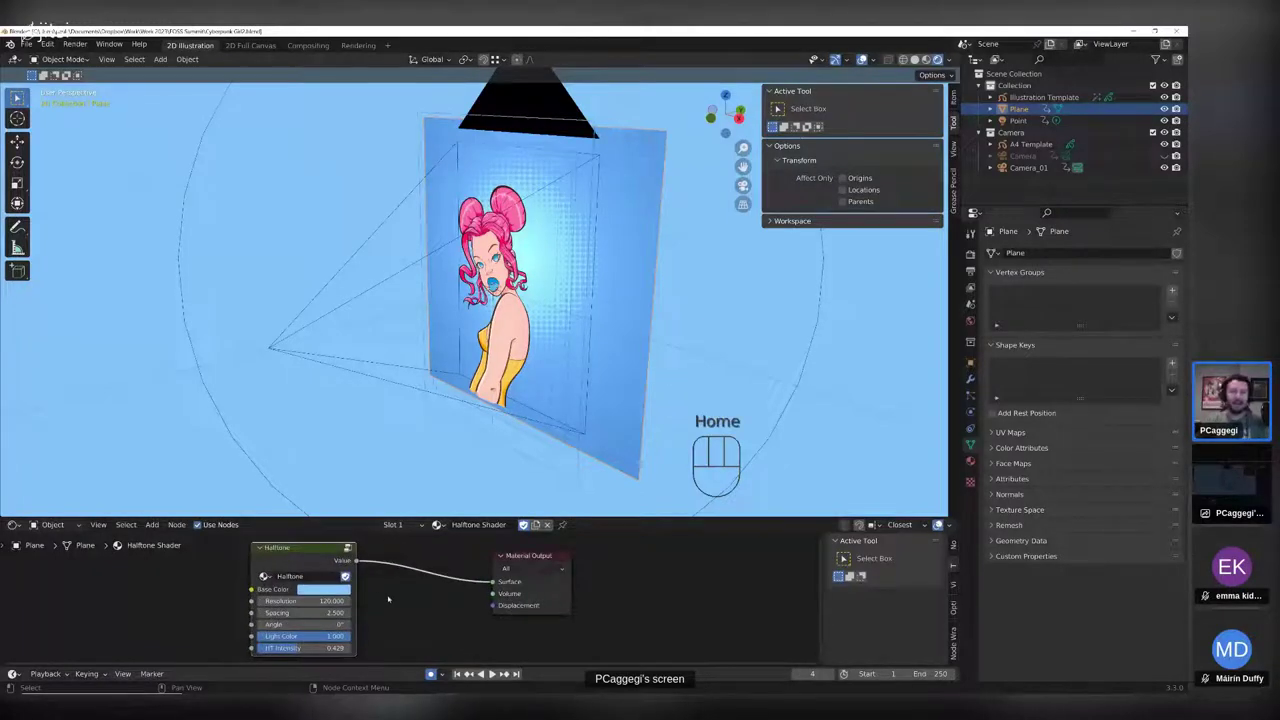
left_click_drag(303, 561, 331, 565)
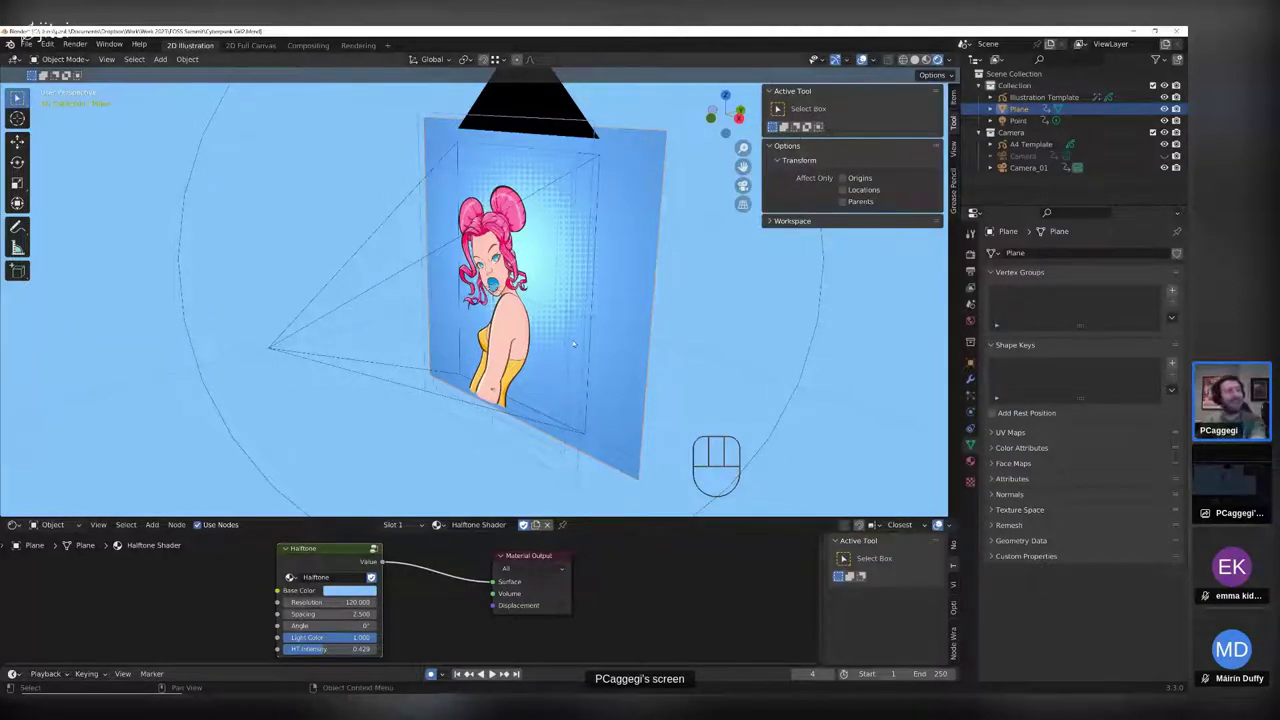
- Return to the camera view and hide the Illustration Template object to leave only the halftone background
key("KP_0")
scroll(557, 355, "up", 3)
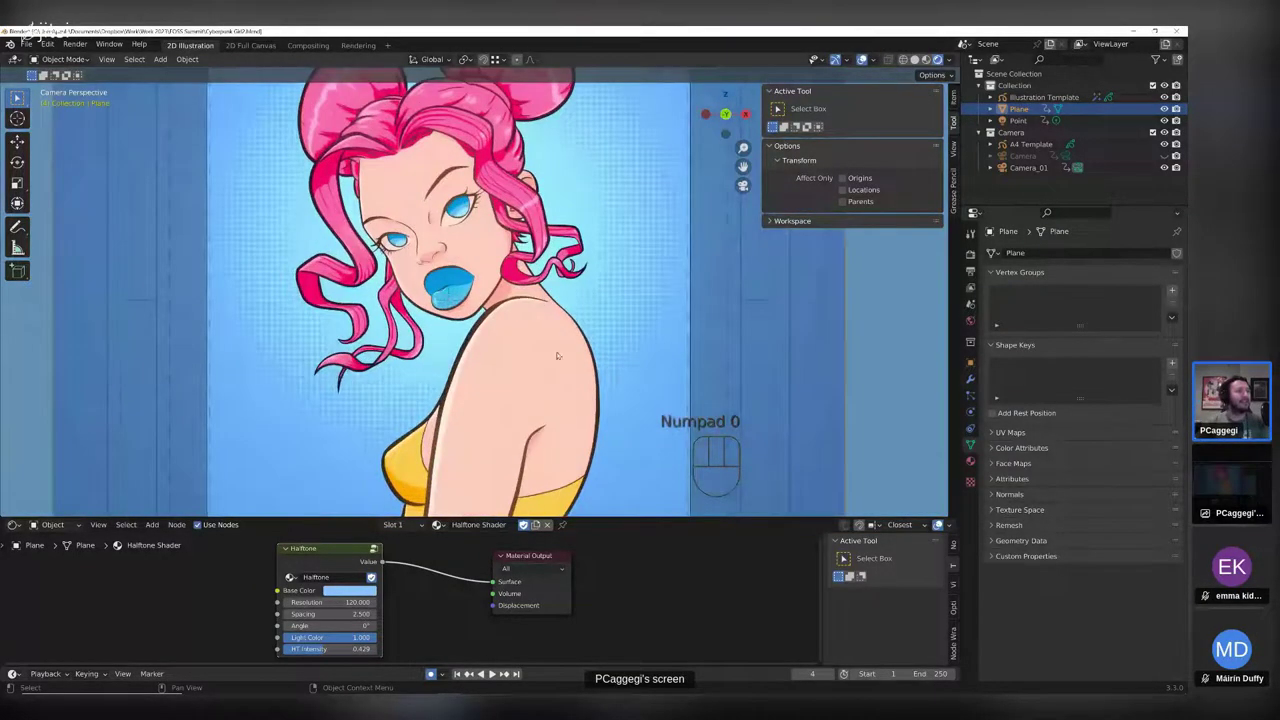
left_click(1163, 97)
scroll(450, 229, "down", 2)
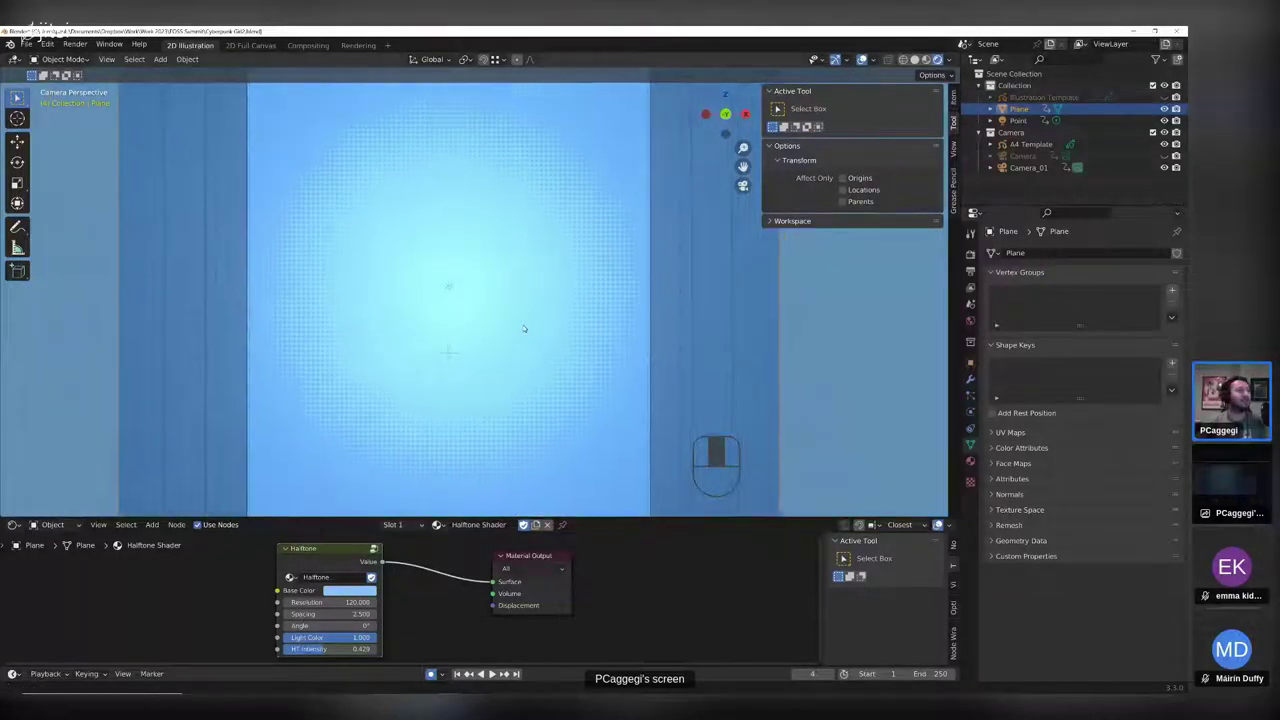
- Try moving the point light across the halftone background
left_click(449, 294)
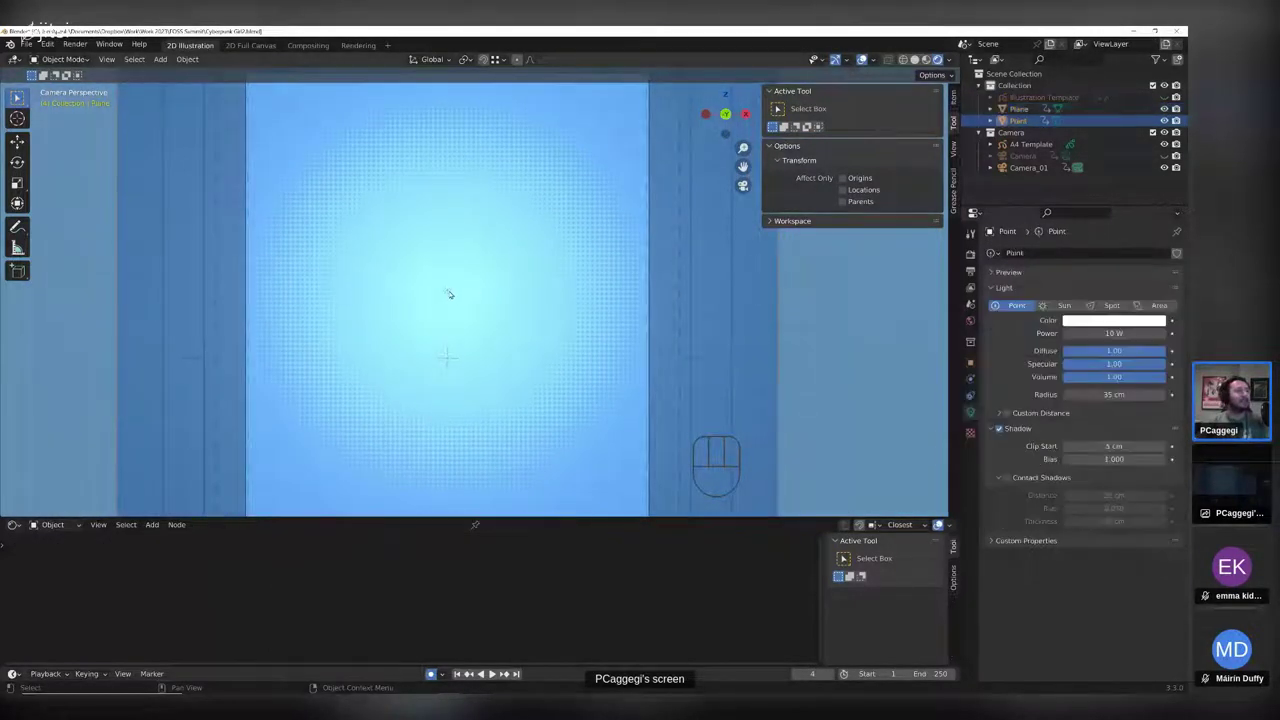
key("g")
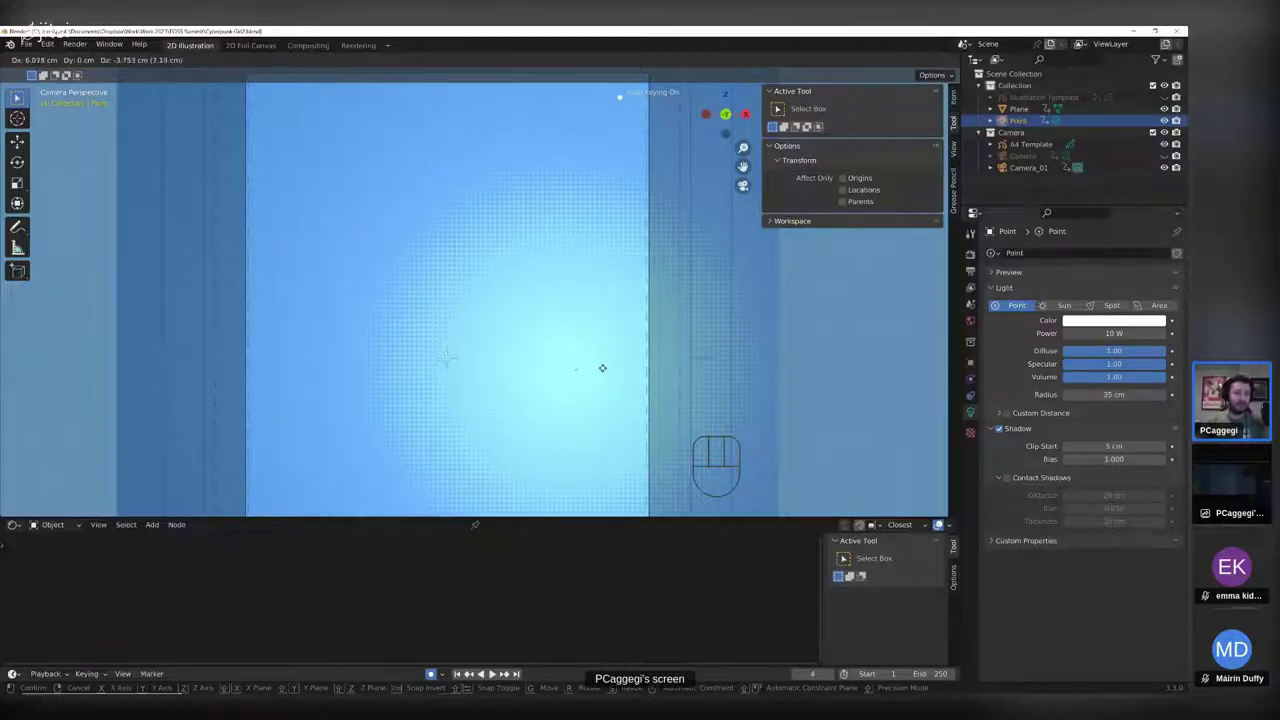
left_click(477, 298)
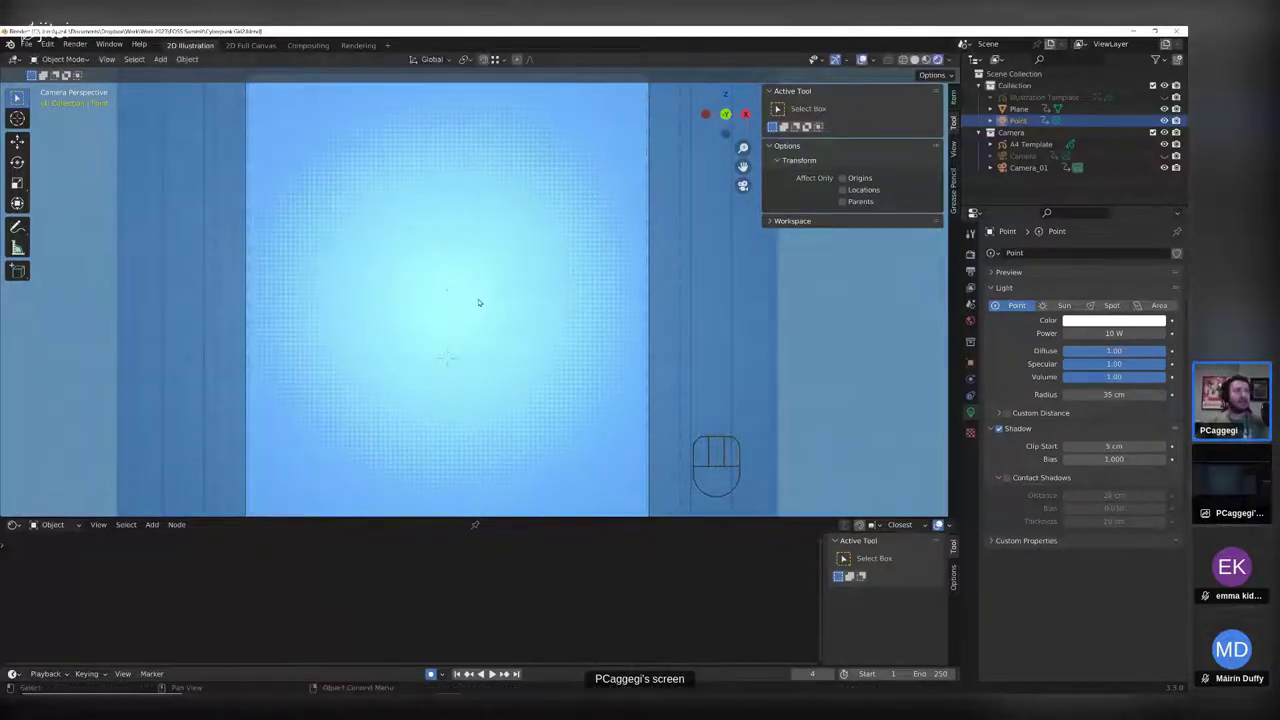
- Set the plane's halftone resolution to 112, spacing to 2.2, angle to about 21° and HT intensity to about 0.55
left_click(575, 331)
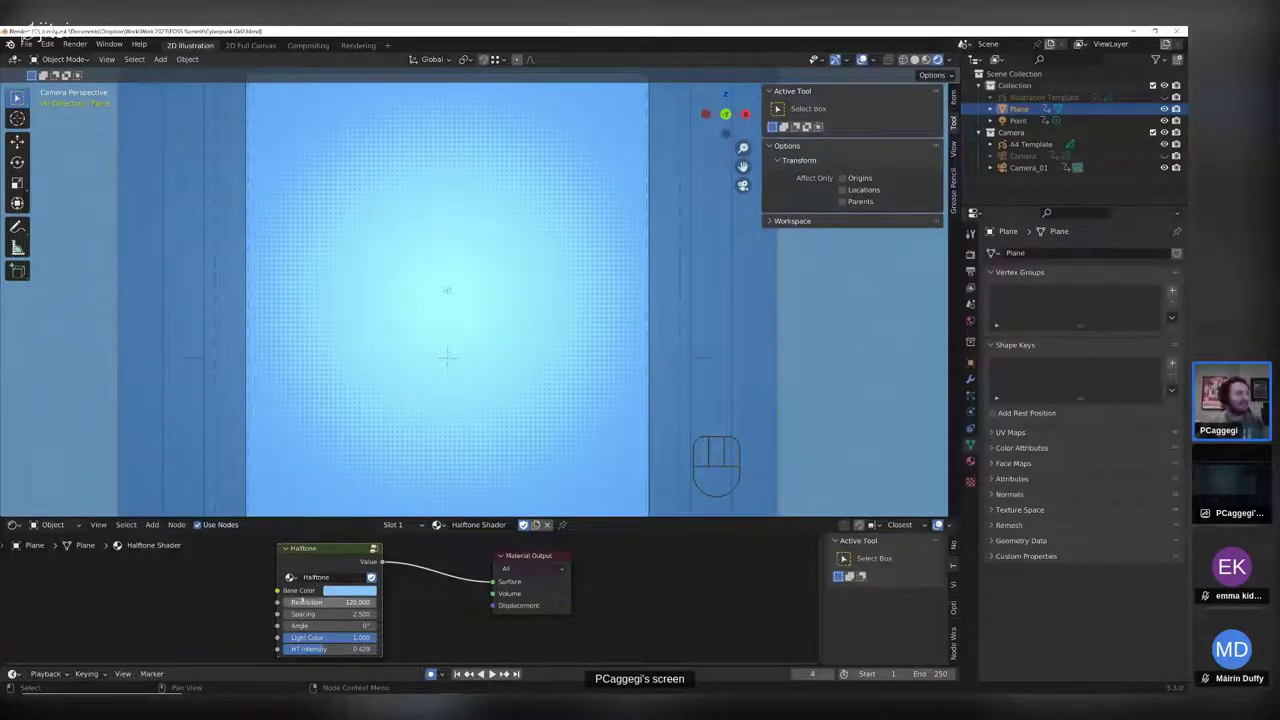
left_click_drag(343, 517, 343, 481)
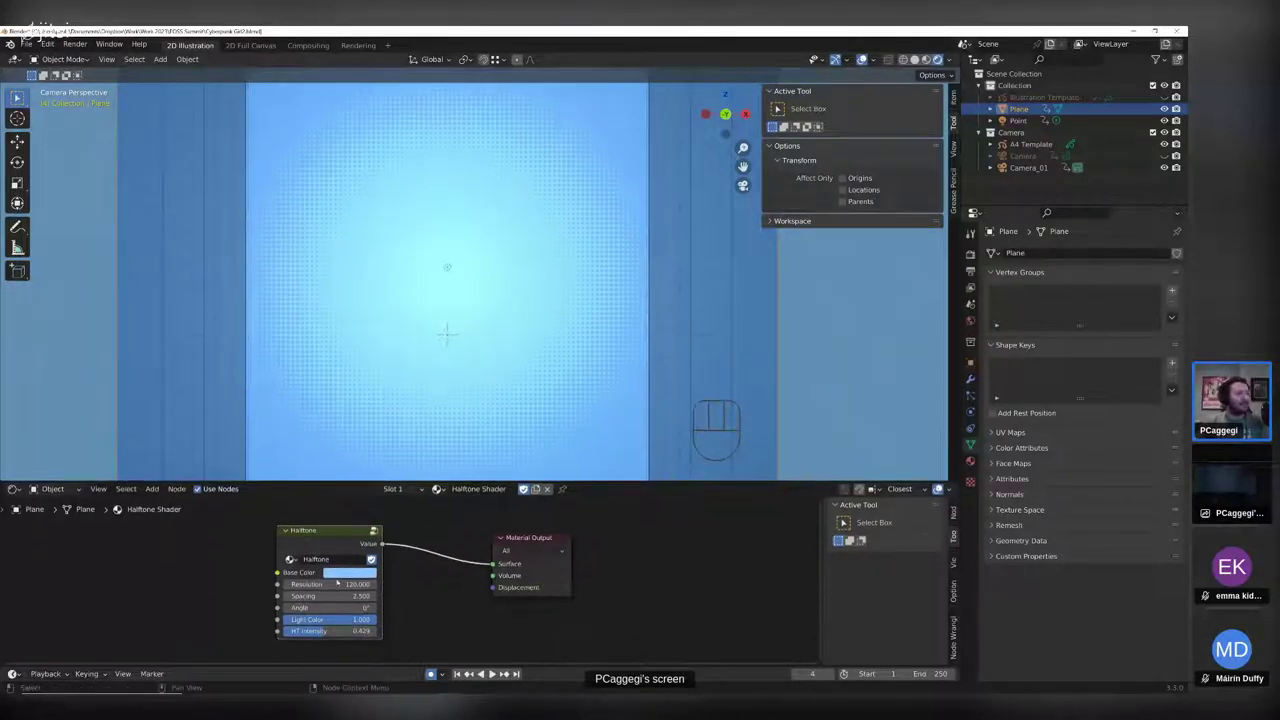
left_click_drag(348, 584, 275, 584)
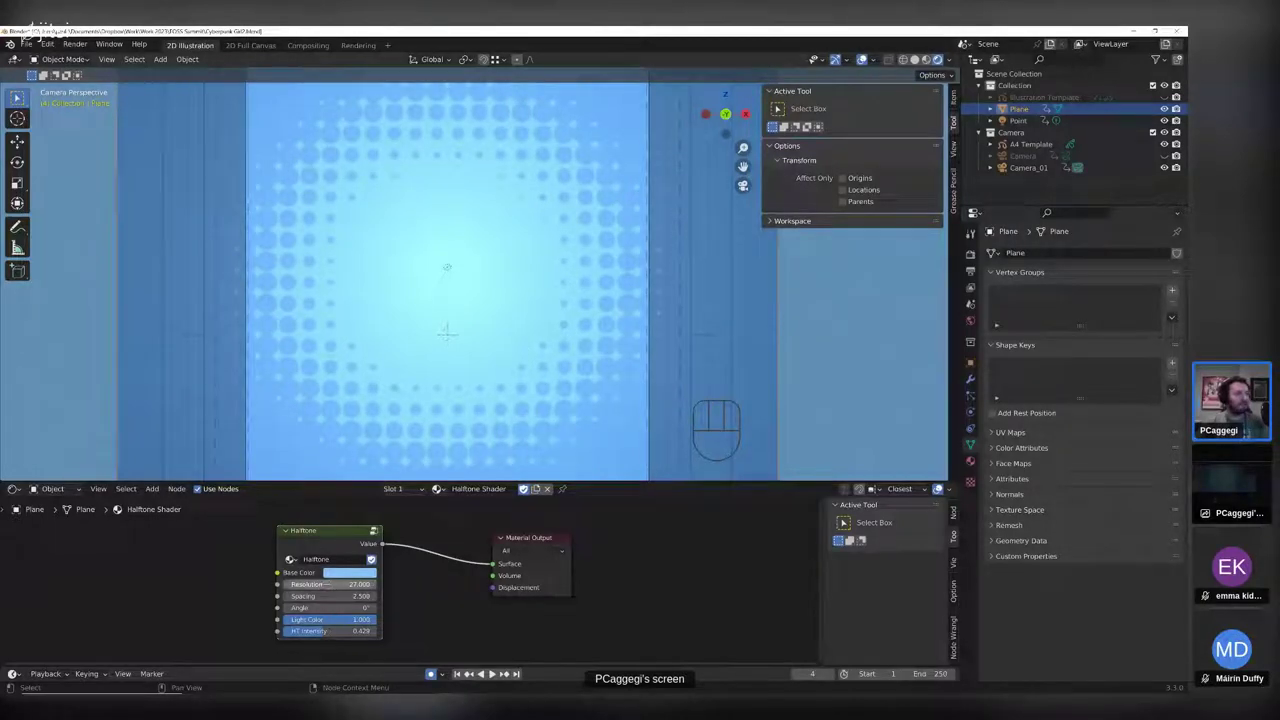
left_click_drag(328, 607, 370, 631)
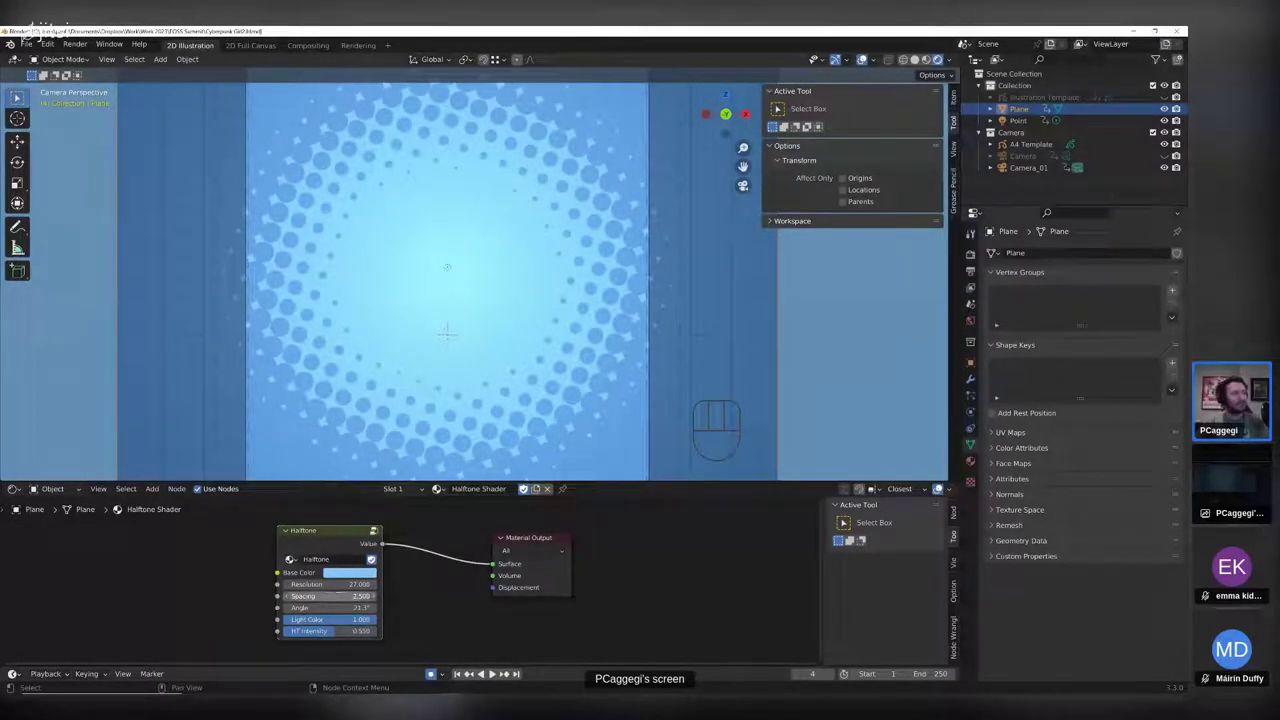
left_click_drag(325, 596, 366, 584)
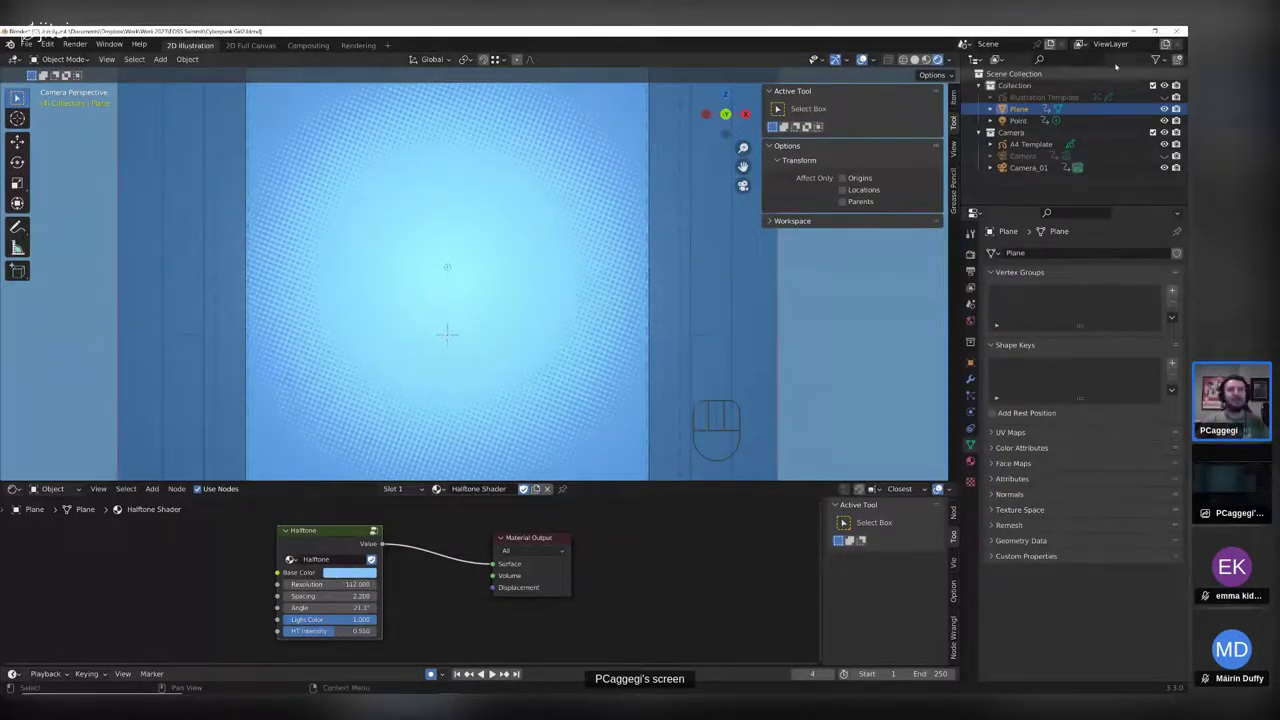
- Show the Illustration Template object again and step back to frame 1
key("Left")
key("Left")
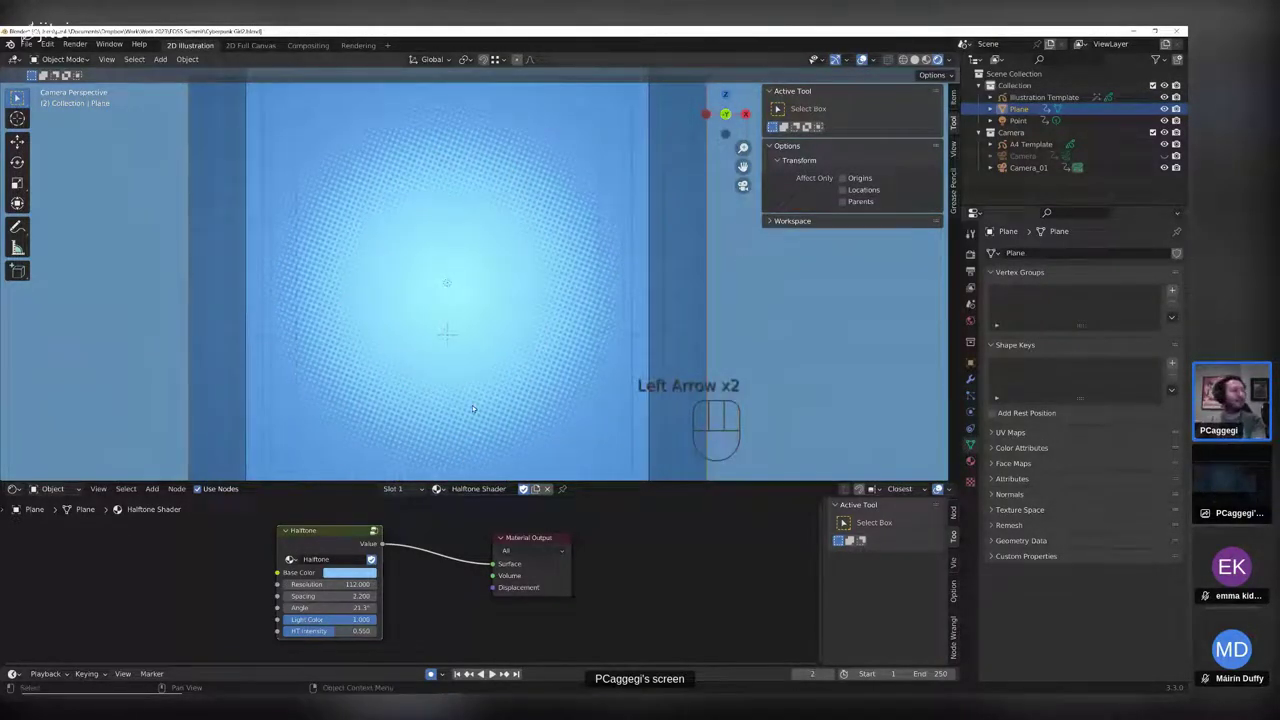
key("Right")
key("Left")
key("Left")
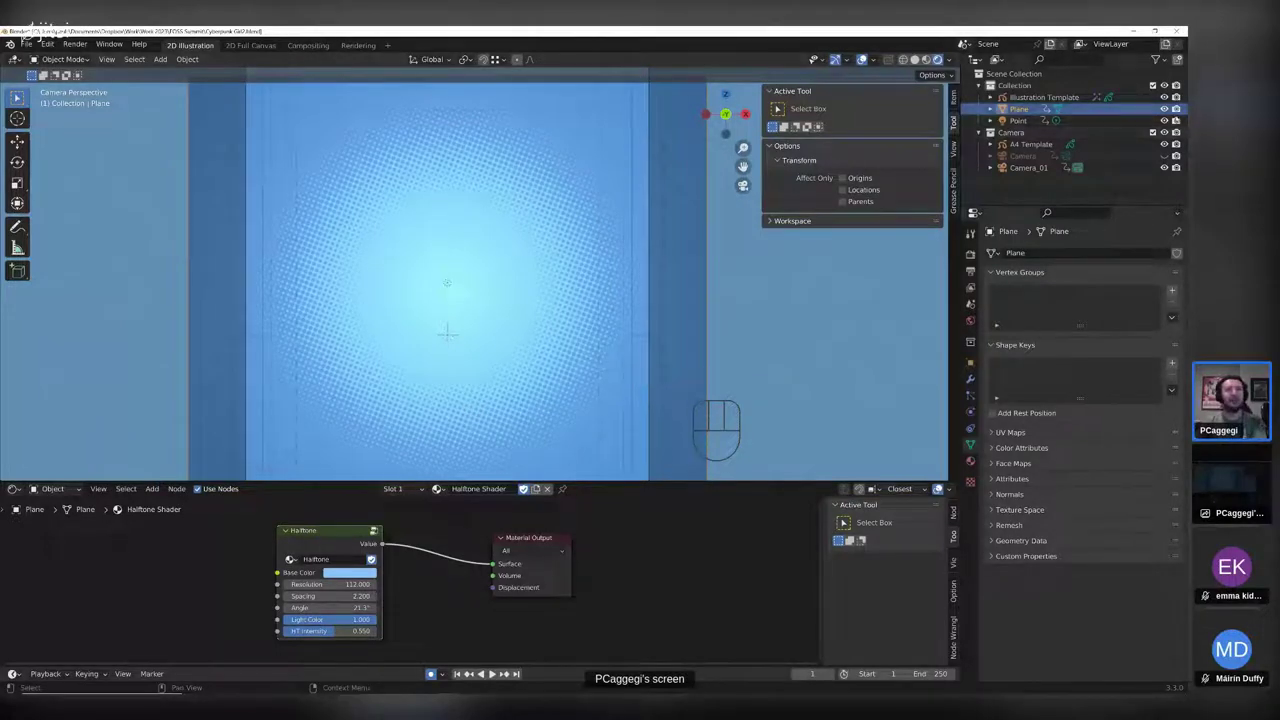
- Hide the background plane and display the Illustration Template's keyframes in the Dope Sheet
left_click(1164, 109)
left_click(1120, 97)
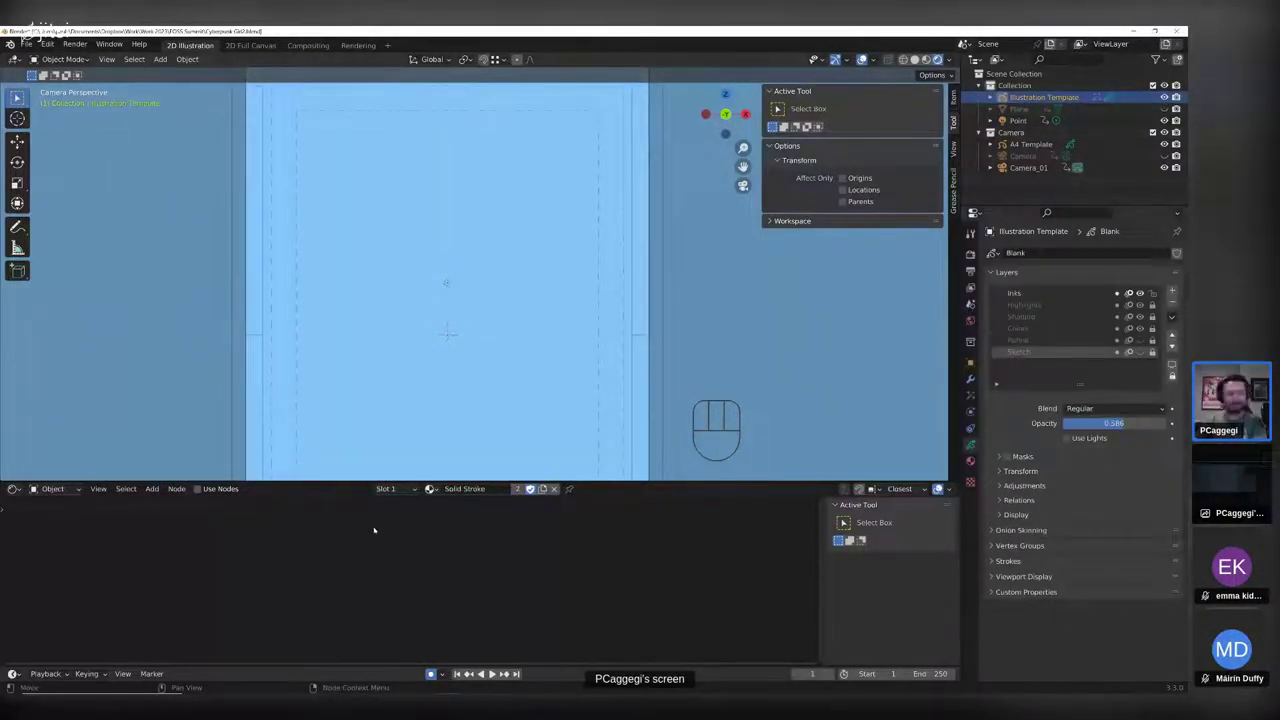
key("Home")
left_click(13, 488)
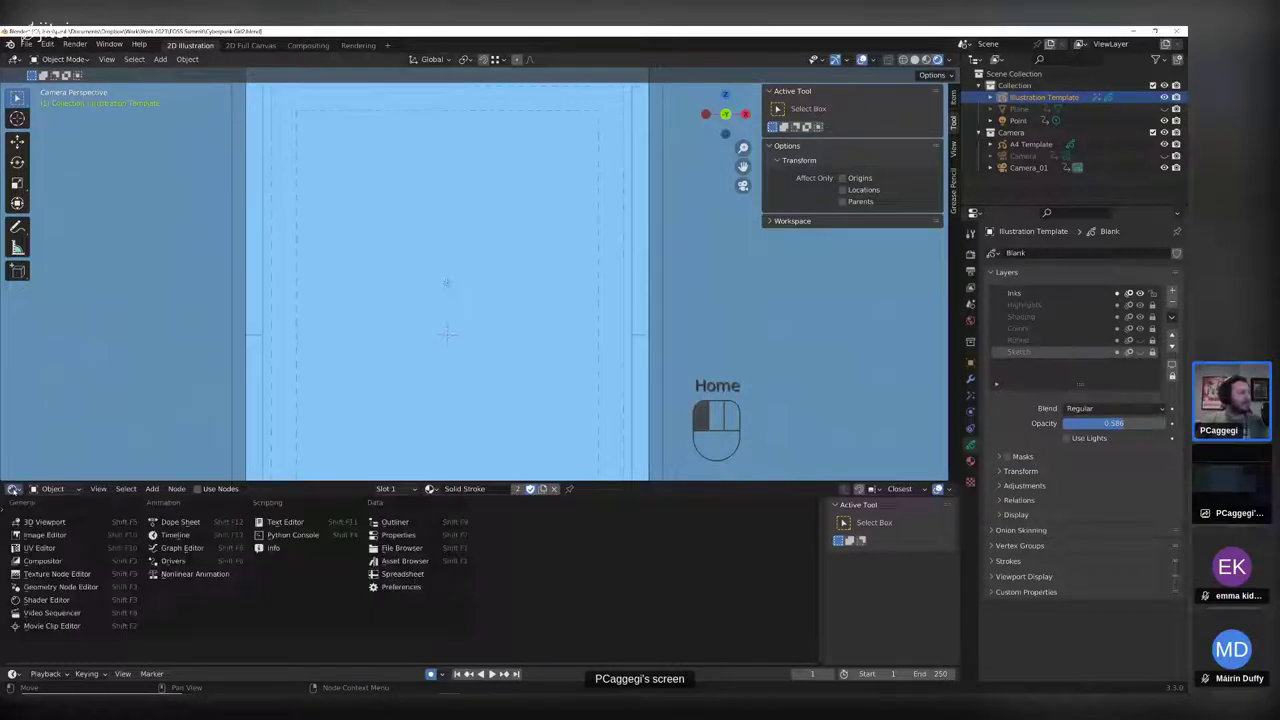
left_click(185, 523)
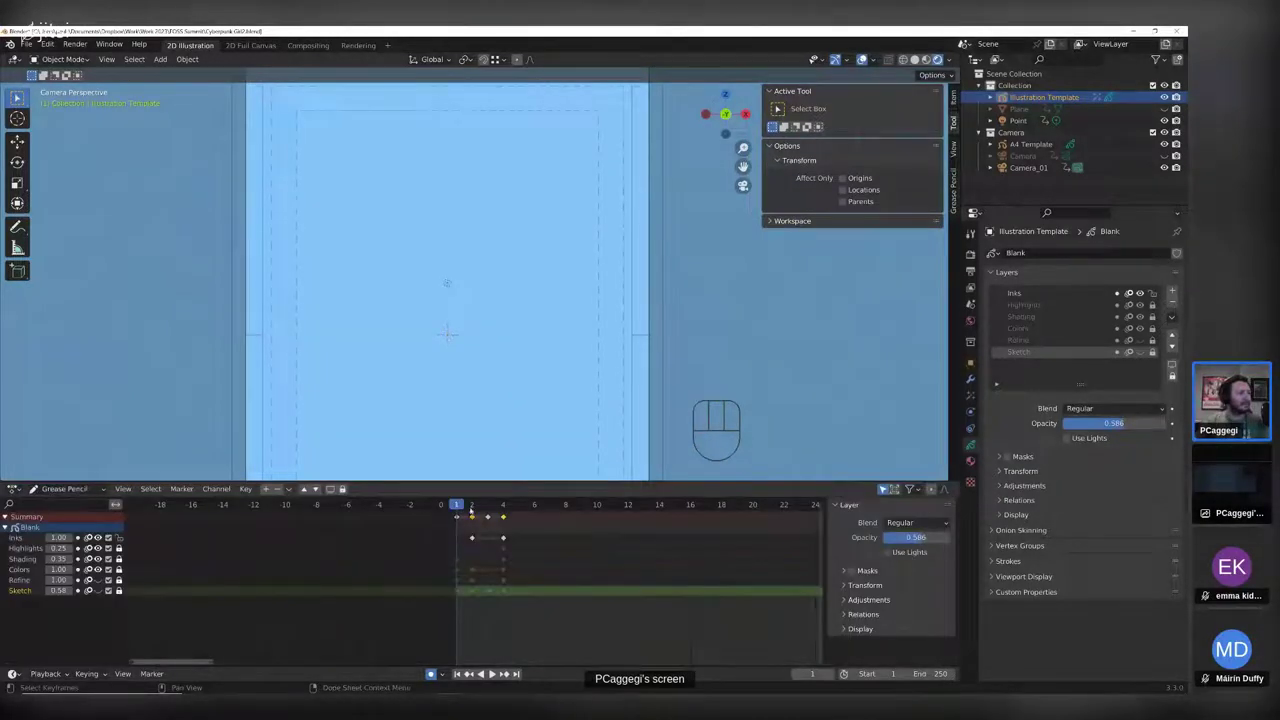
- Go to frame 2 and show the Sketch and Refine layers in the front view
left_click(470, 507)
key("KP_0")
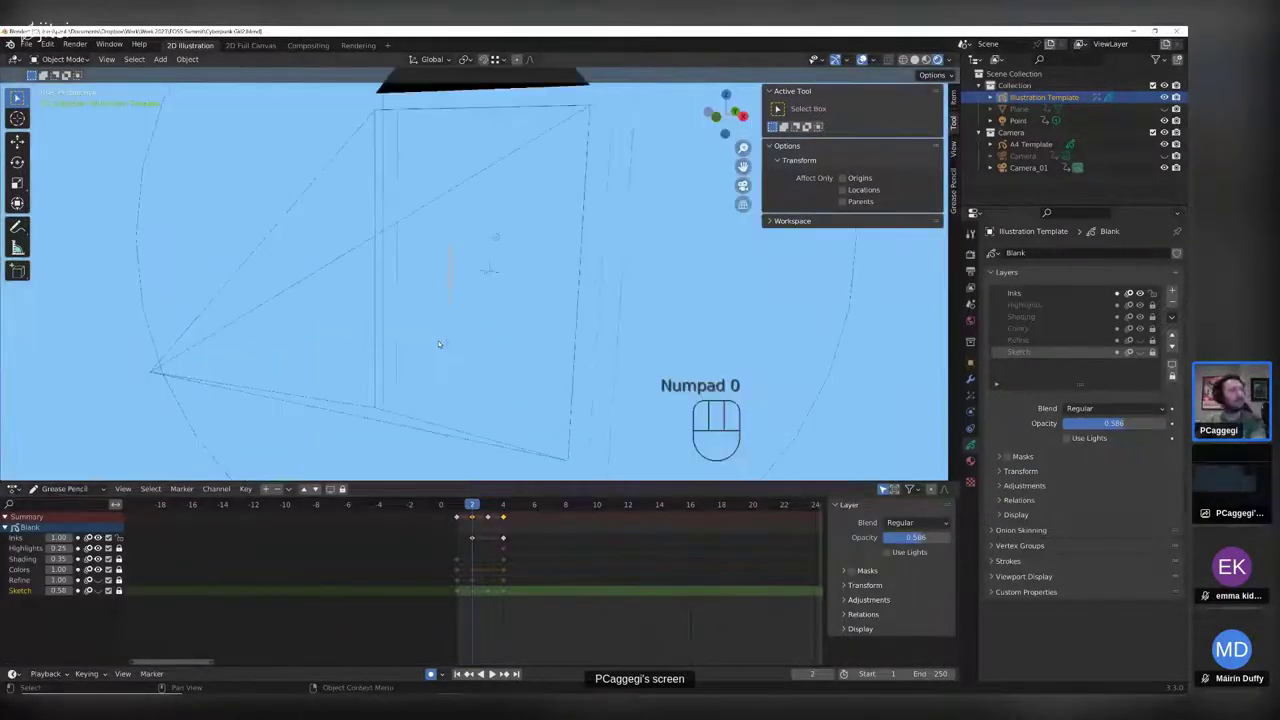
key("KP_1")
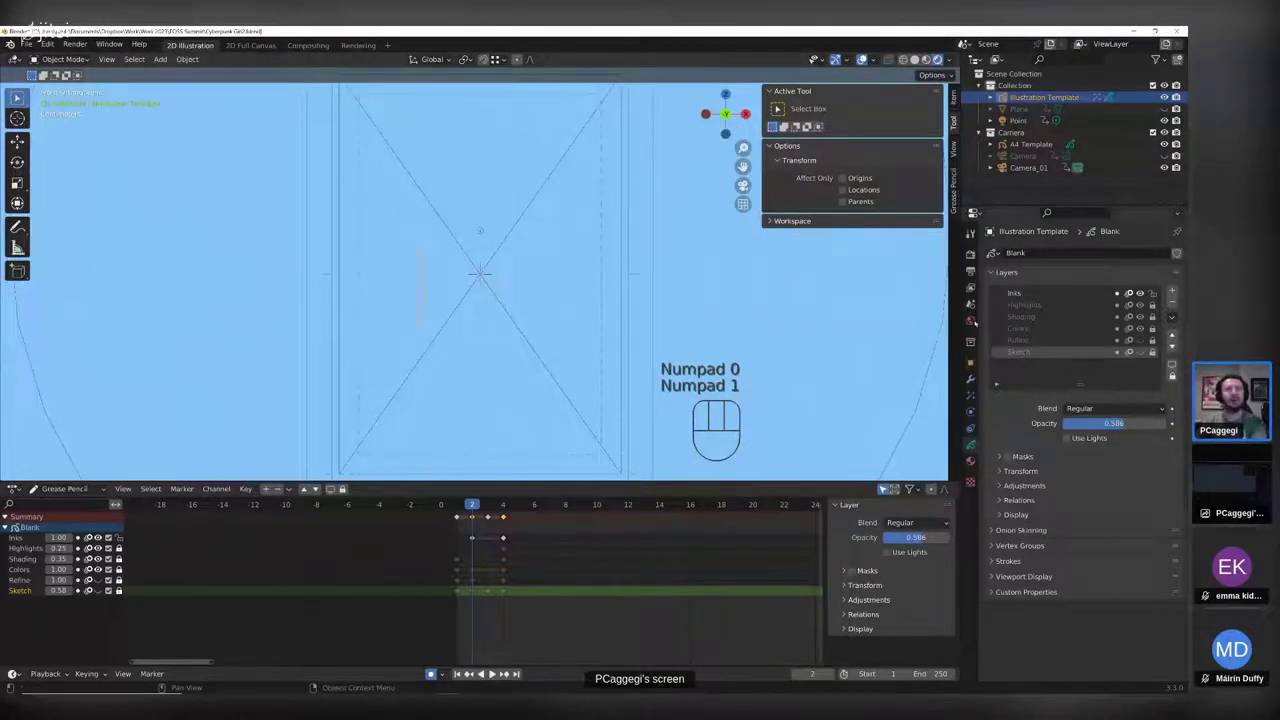
left_click(1140, 352)
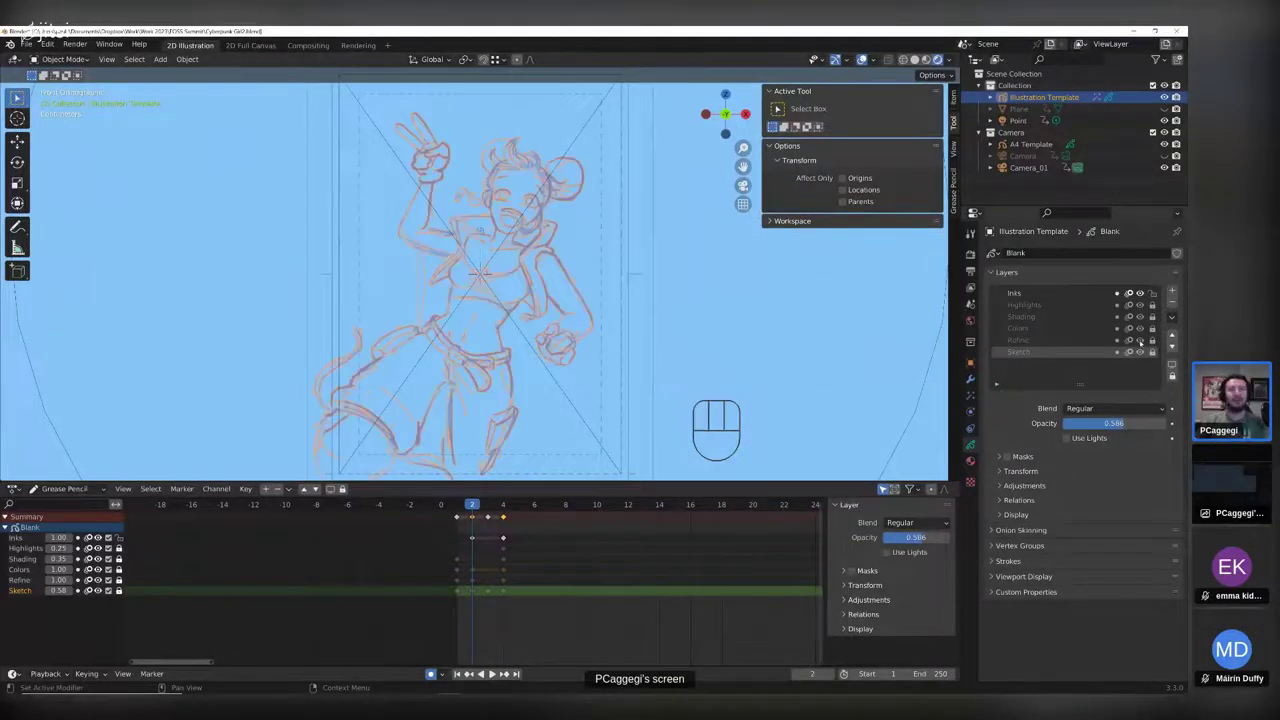
left_click(1152, 305)
- Make Inks the active layer and switch the Illustration Template to Draw Mode
left_click(1035, 293)
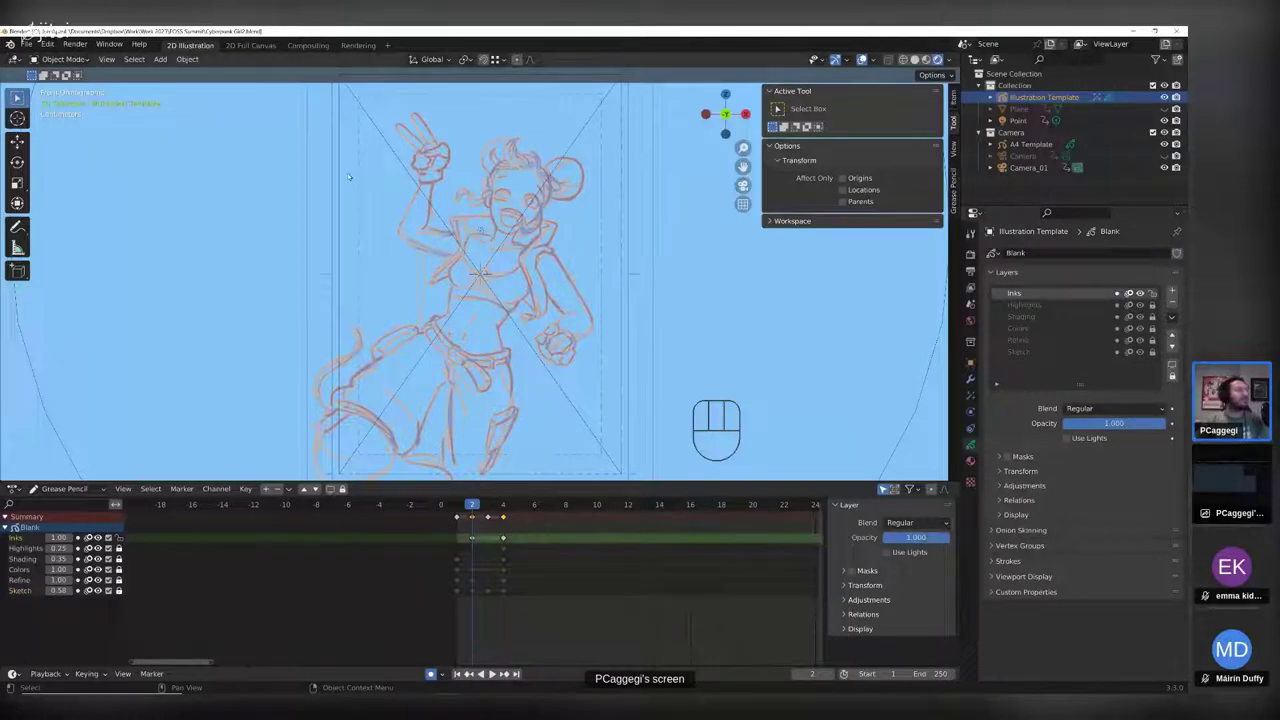
left_click(65, 59)
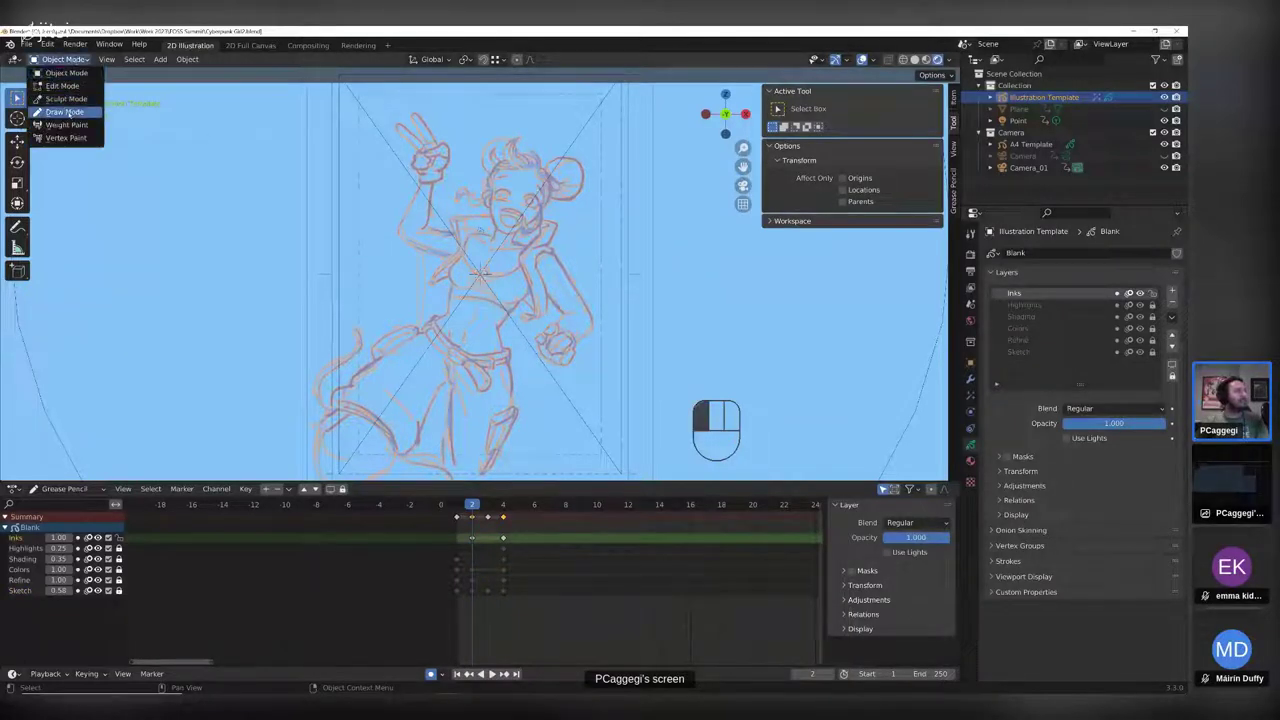
left_click(70, 114)
- View the sketch through the scene camera and frame the character's head and raised hand
scroll(532, 280, "up", 2)
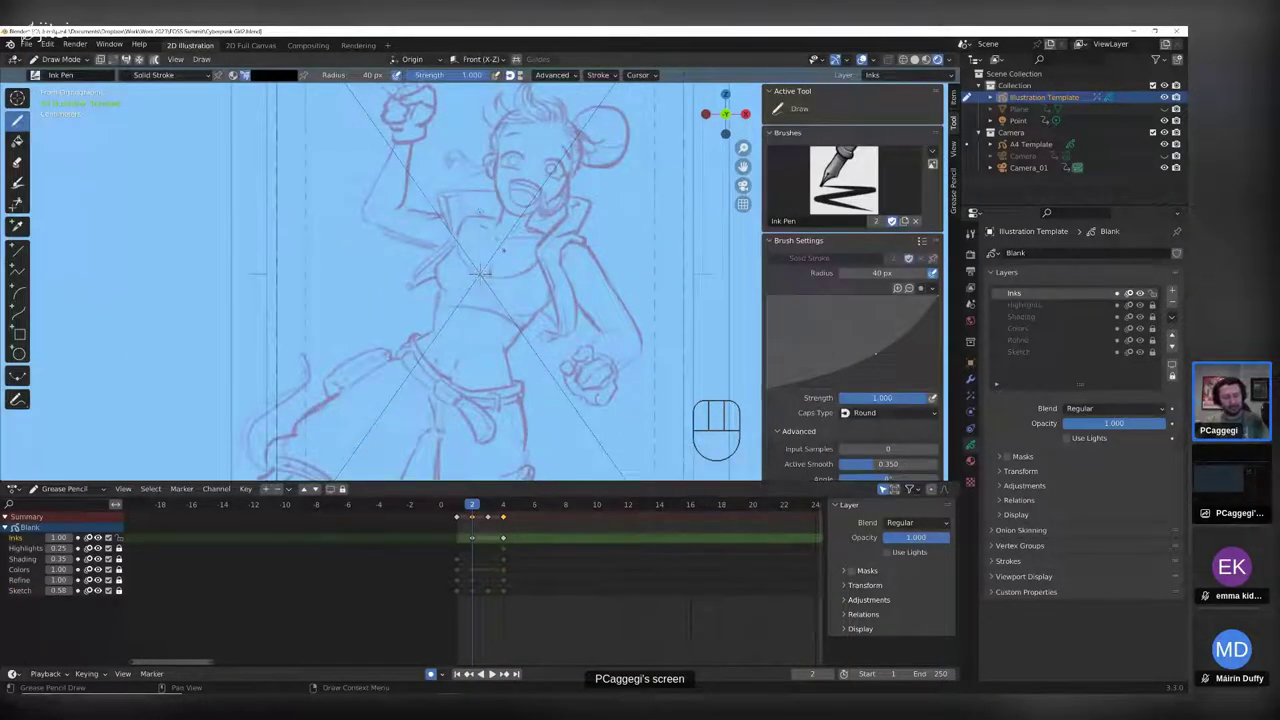
key("KP_0")
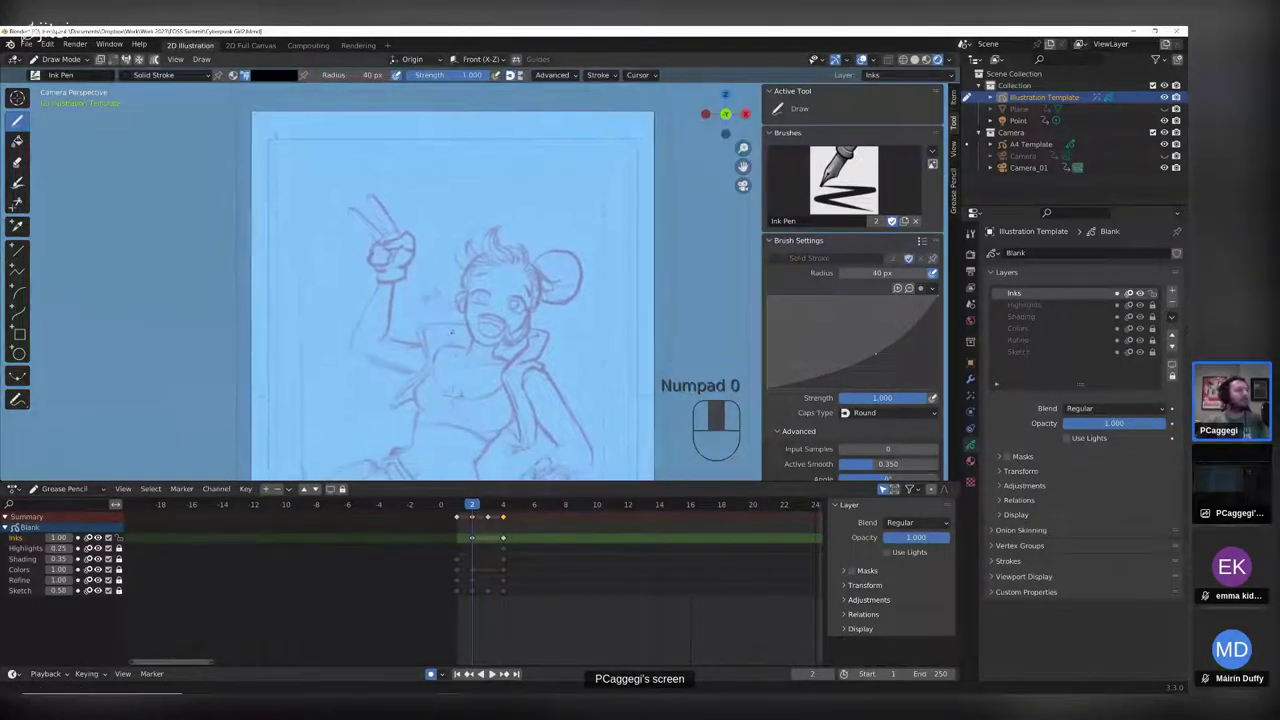
scroll(450, 280, "up", 4)
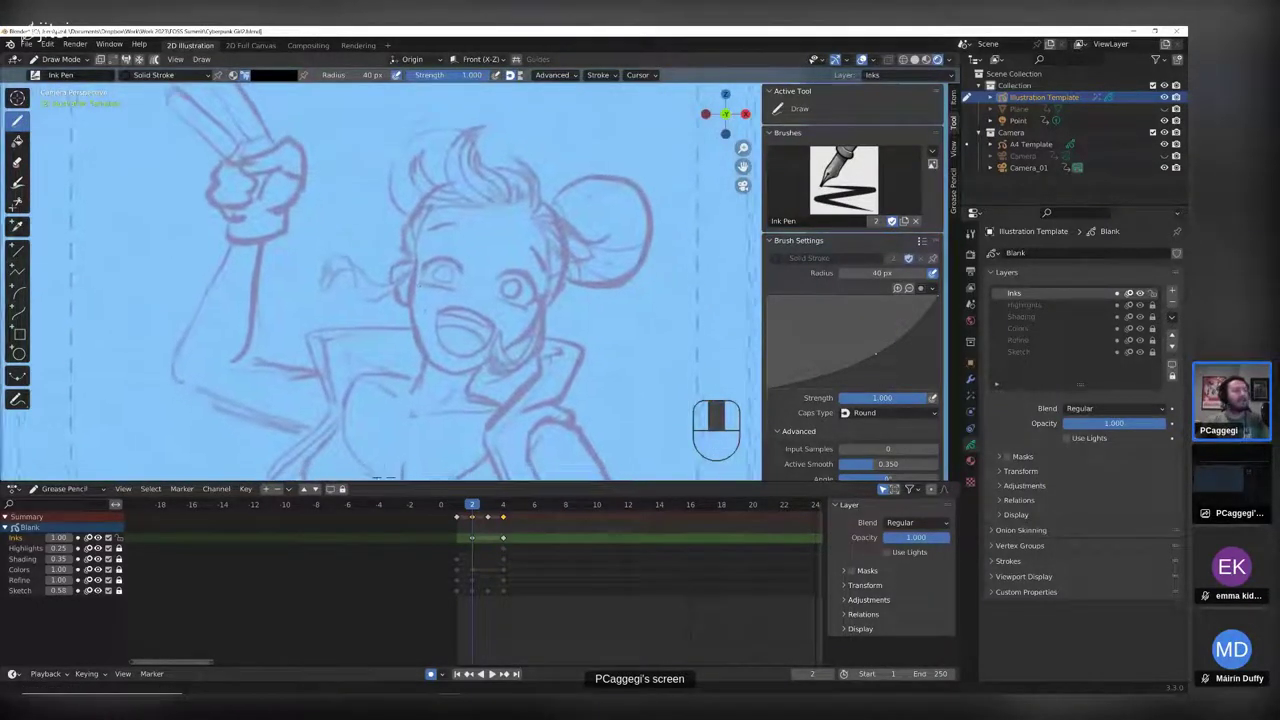
middle_click_drag(475, 340, 472, 328, "shift")
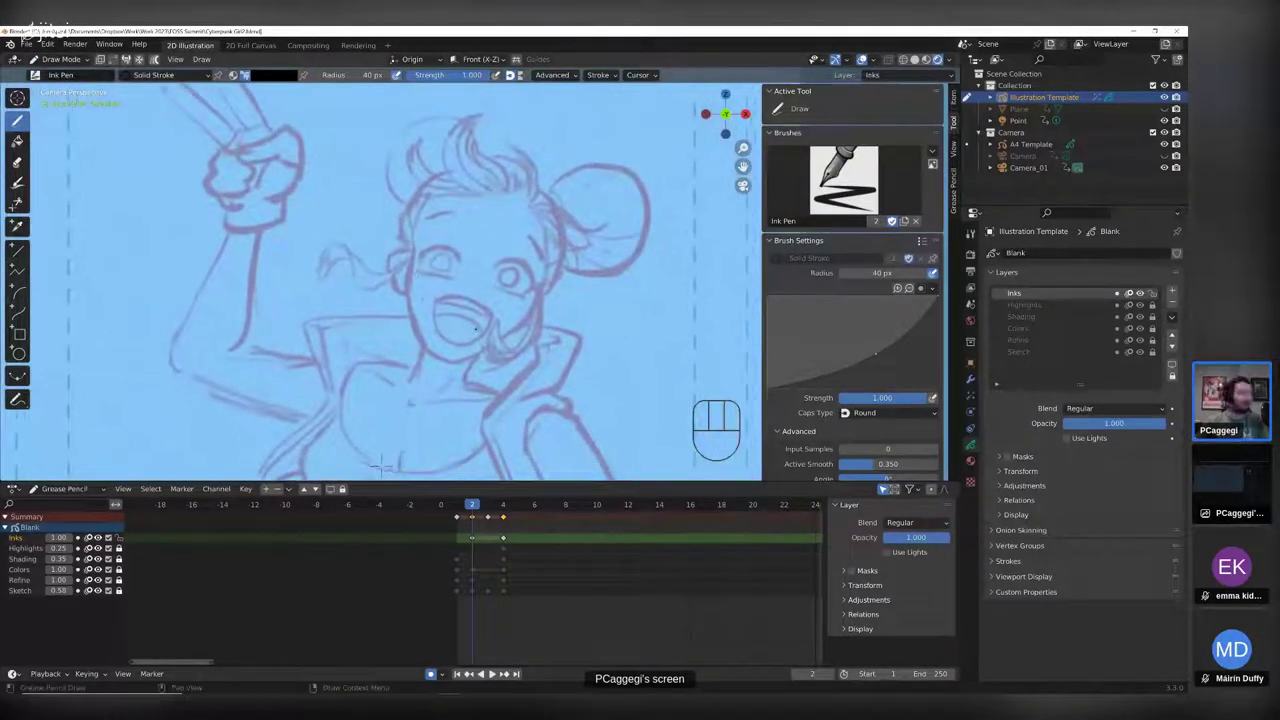
scroll(381, 466, "down", 2)
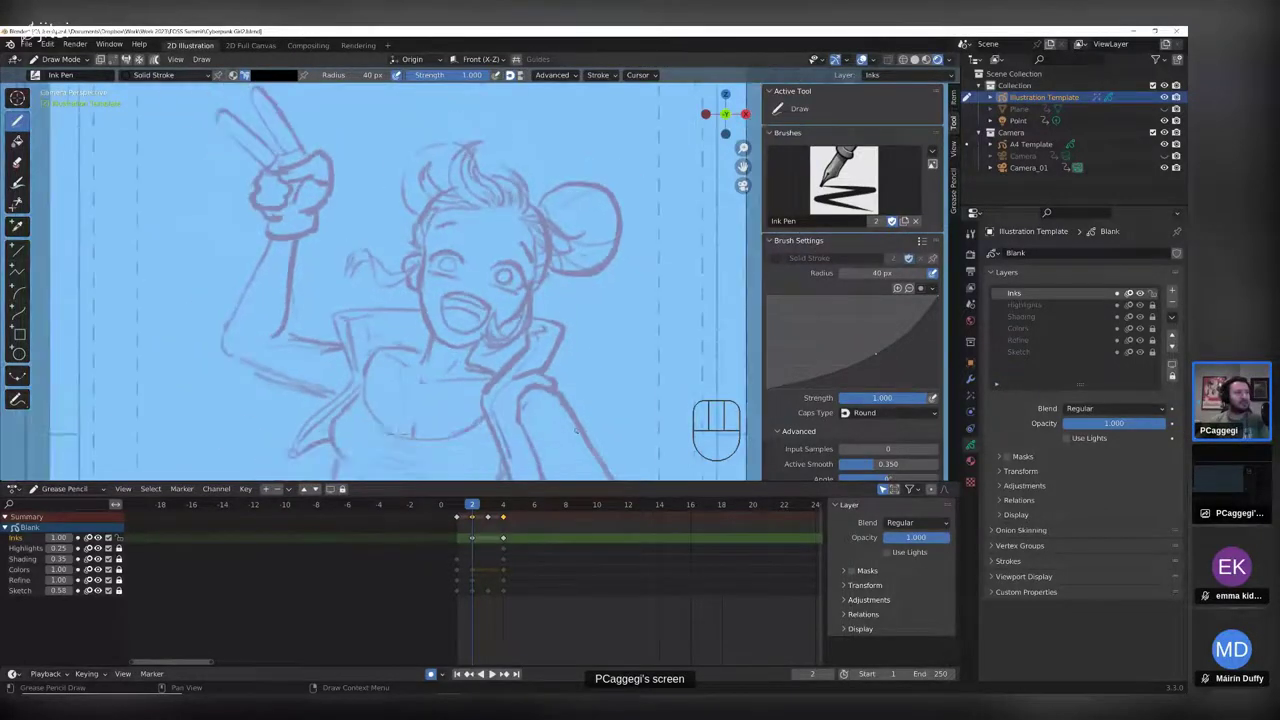
scroll(381, 466, "up", 2)
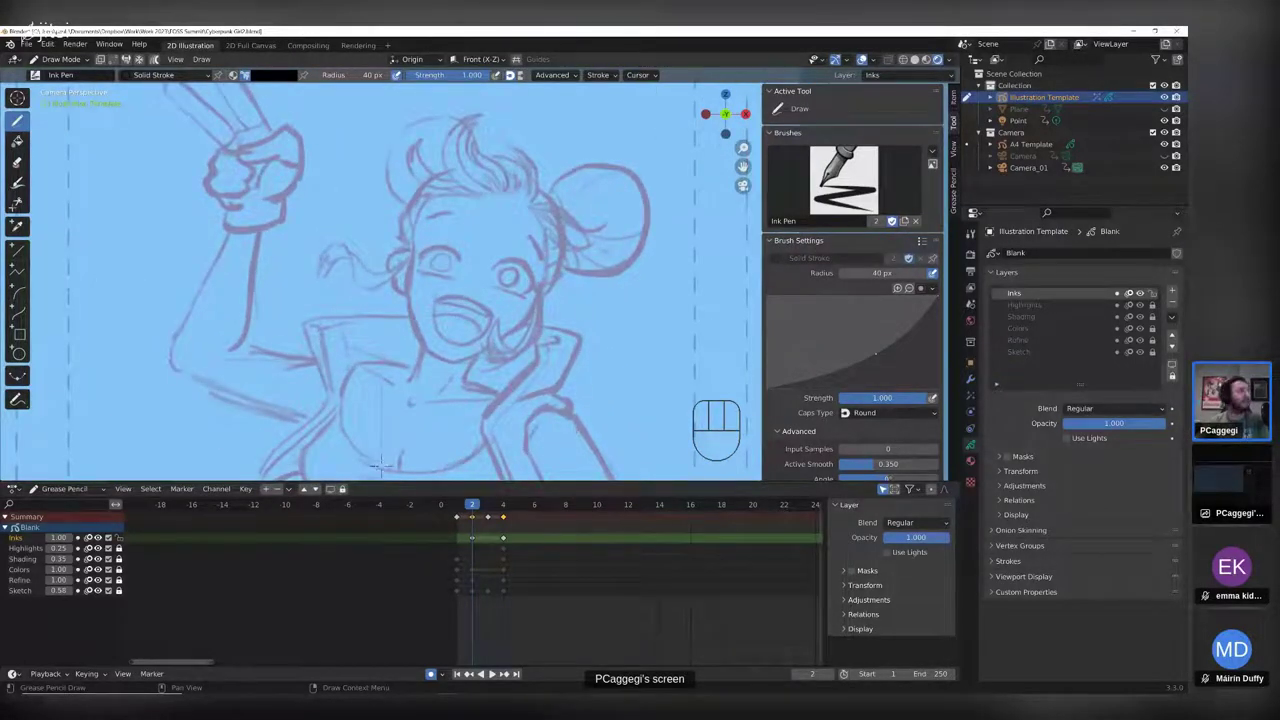
- Choose the Pencil_Grey brush and display the Graphite Pencil1 material's stroke settings
left_click(35, 75)
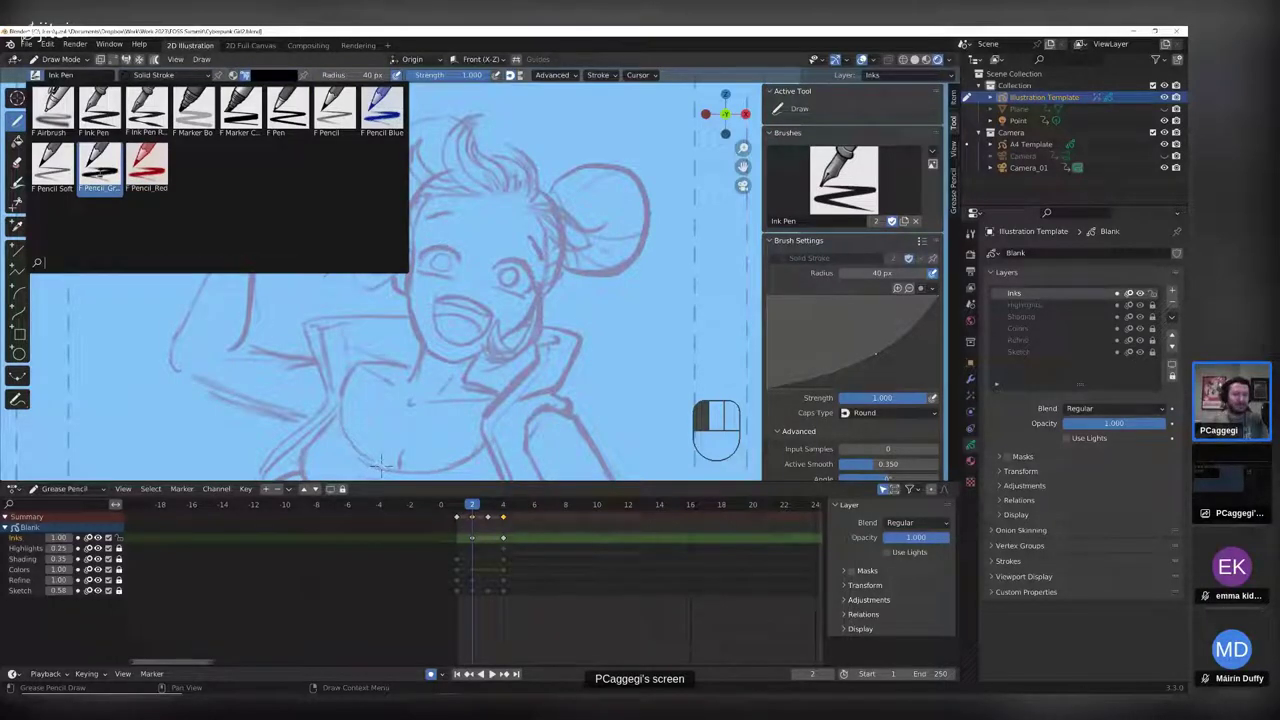
left_click(100, 168)
left_click(970, 462)
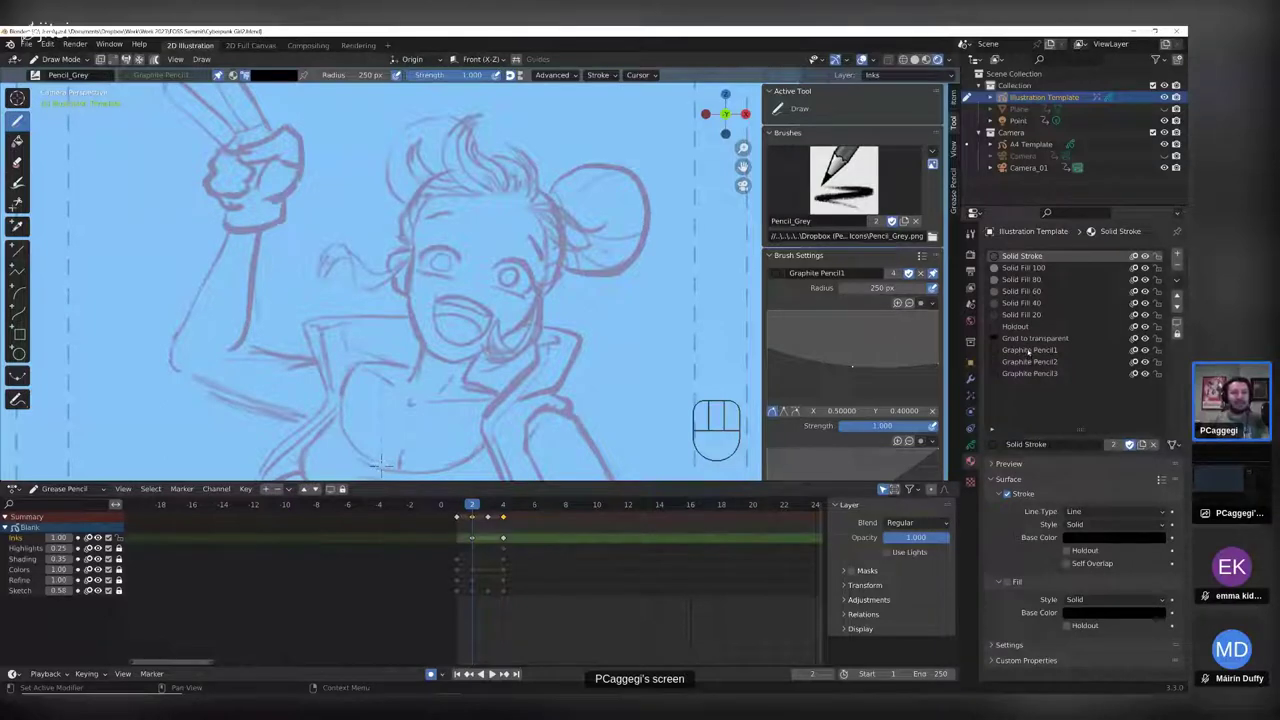
left_click(1028, 350)
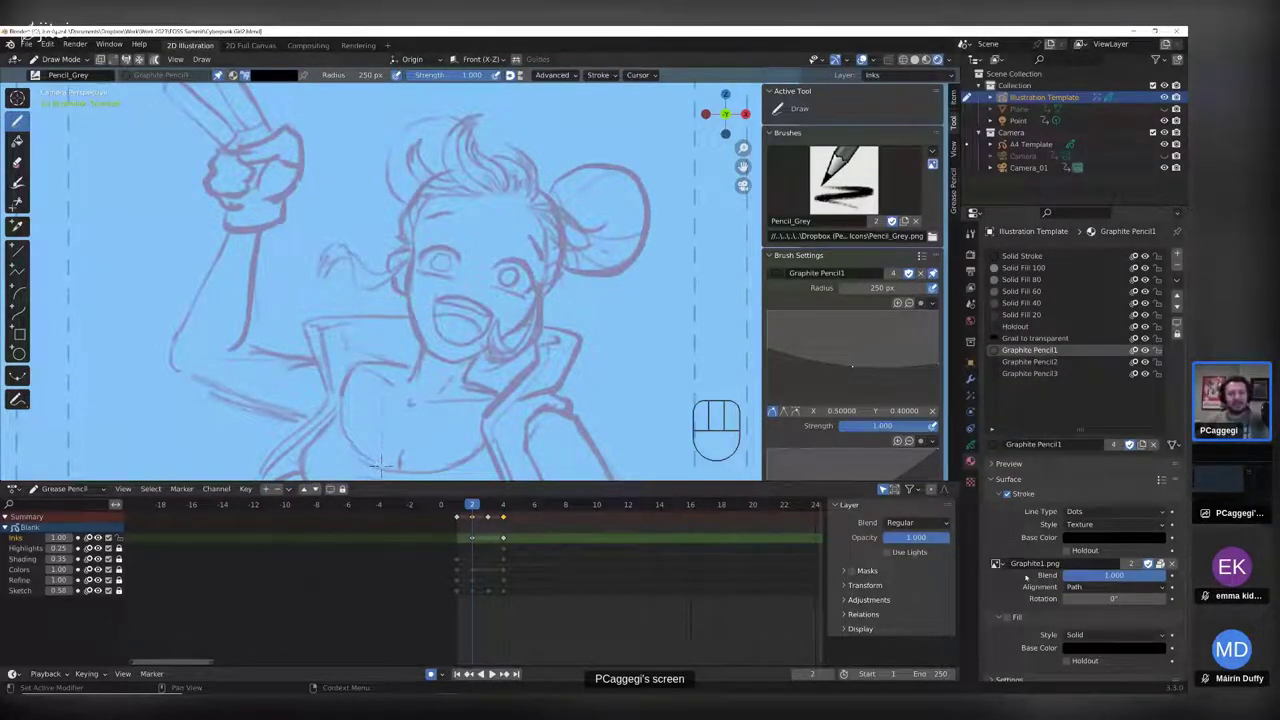
left_click(997, 463)
left_click(997, 463)
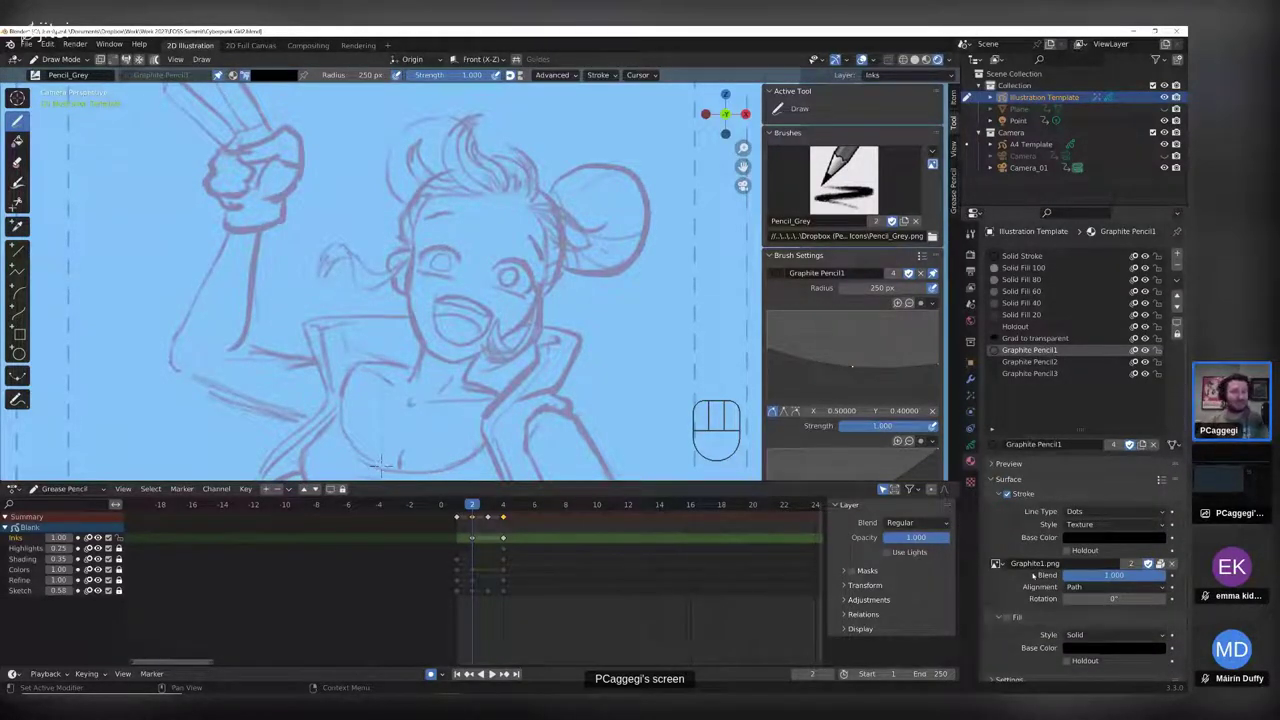
- Draw a wavy graphite test stroke across the character's face, examine its texture up close, and erase it
mouse_move(314, 196)
left_mouse_down()
mouse_move(337, 229)
mouse_move(433, 264)
mouse_move(518, 264)
left_mouse_up()
scroll(518, 264, "up", 7)
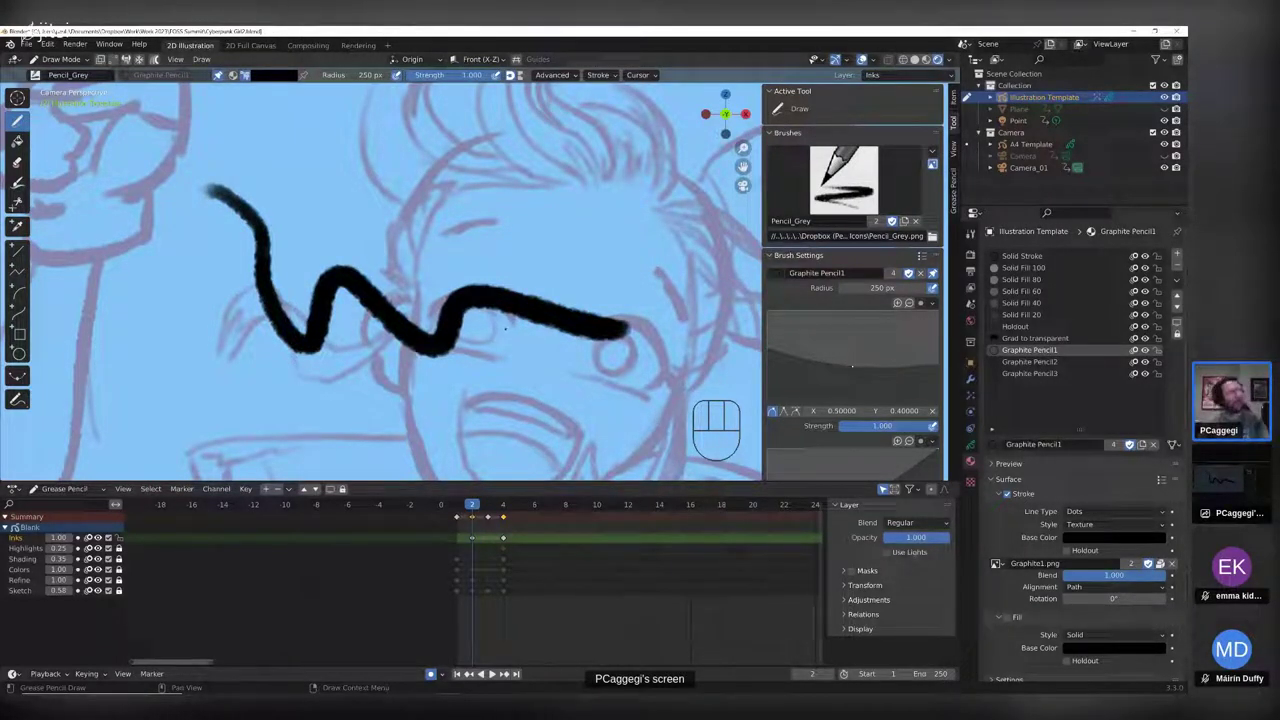
left_click(17, 162)
left_click(262, 240)
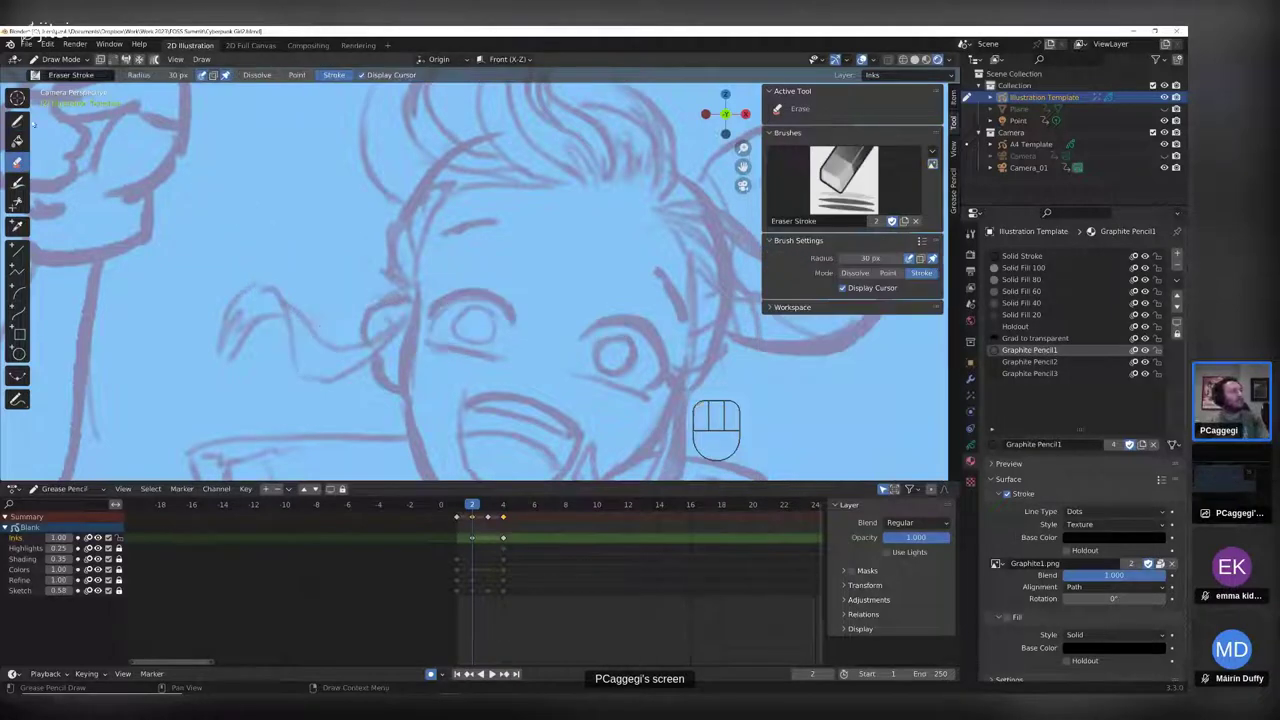
- Return to the Draw tool with the Ink Pen brush and reframe the character's head and raised hand
left_click(17, 120)
left_click(35, 75)
left_click(100, 122)
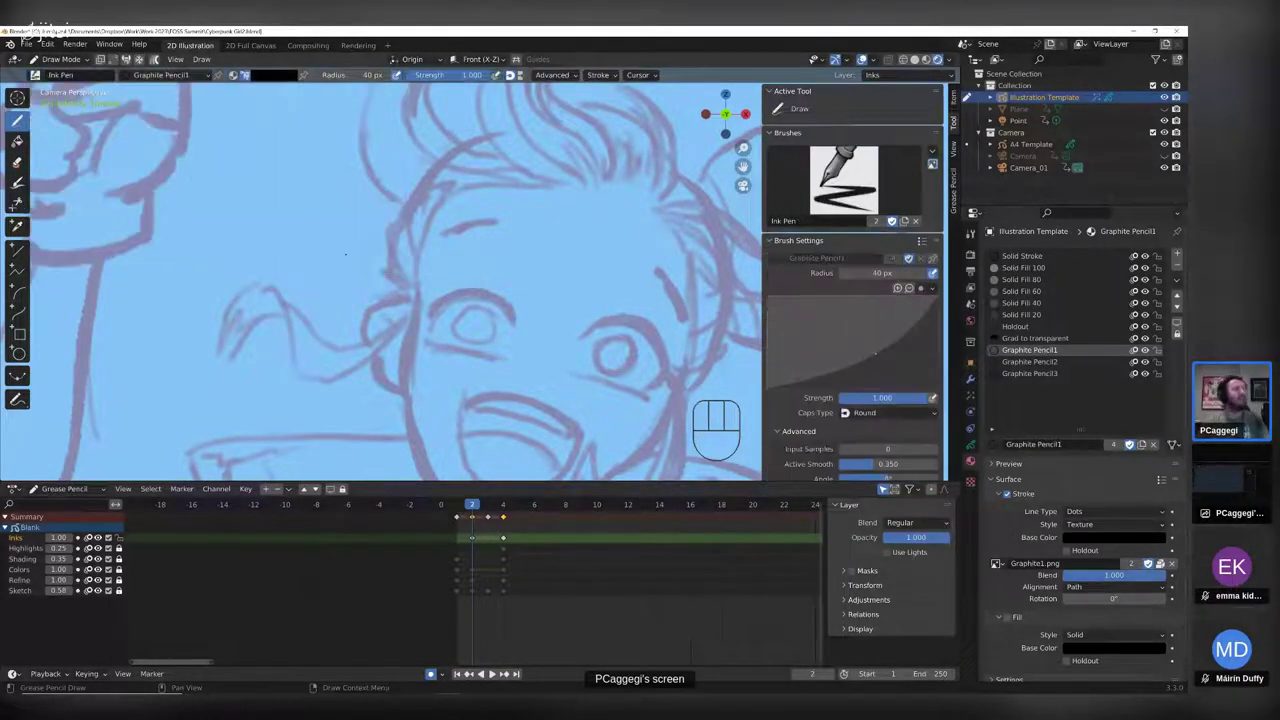
scroll(455, 335, "down", 4)
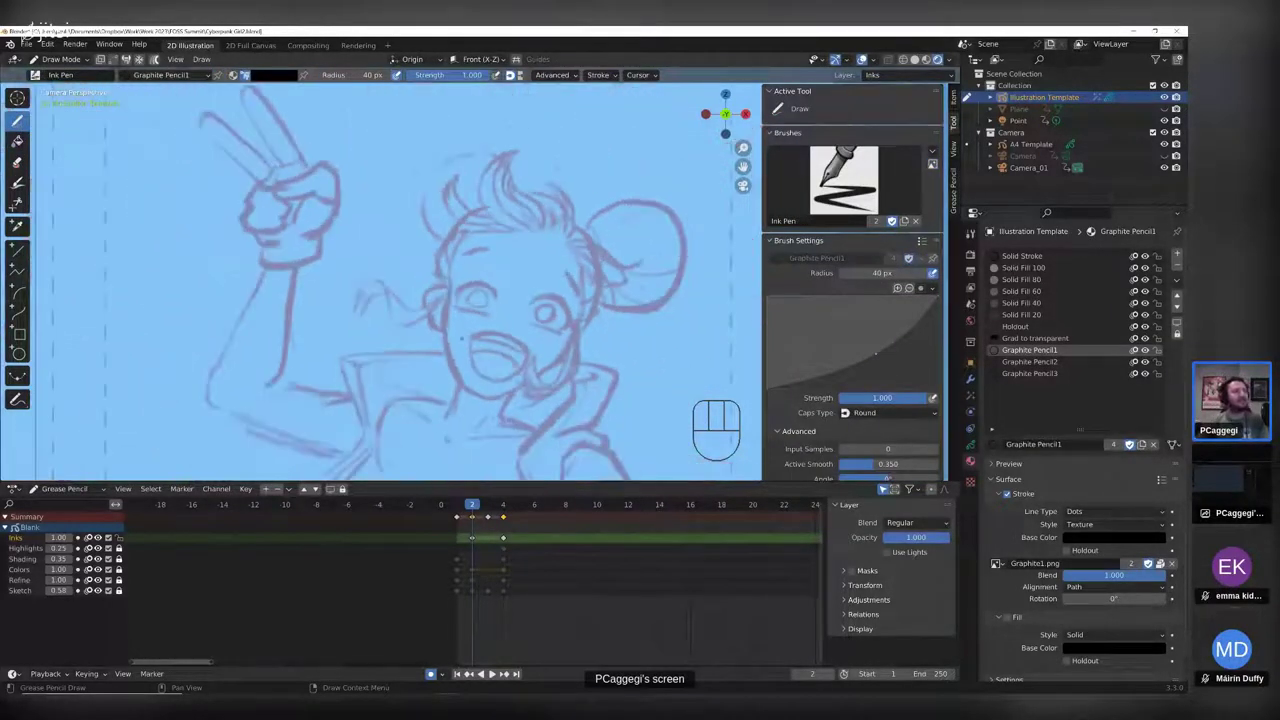
middle_click_drag(455, 335, 428, 360, "shift")
- Set the Ink Pen's material to Solid Stroke and display that material's surface settings
left_click(970, 445)
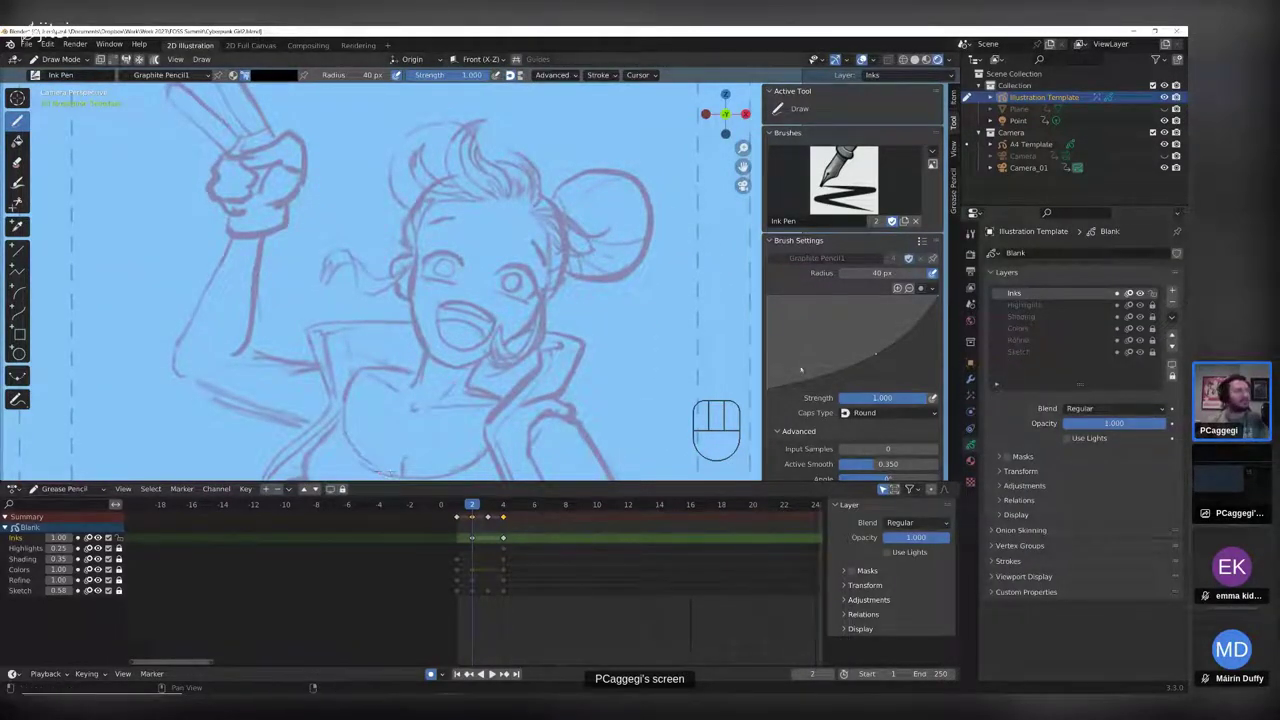
left_click(128, 77)
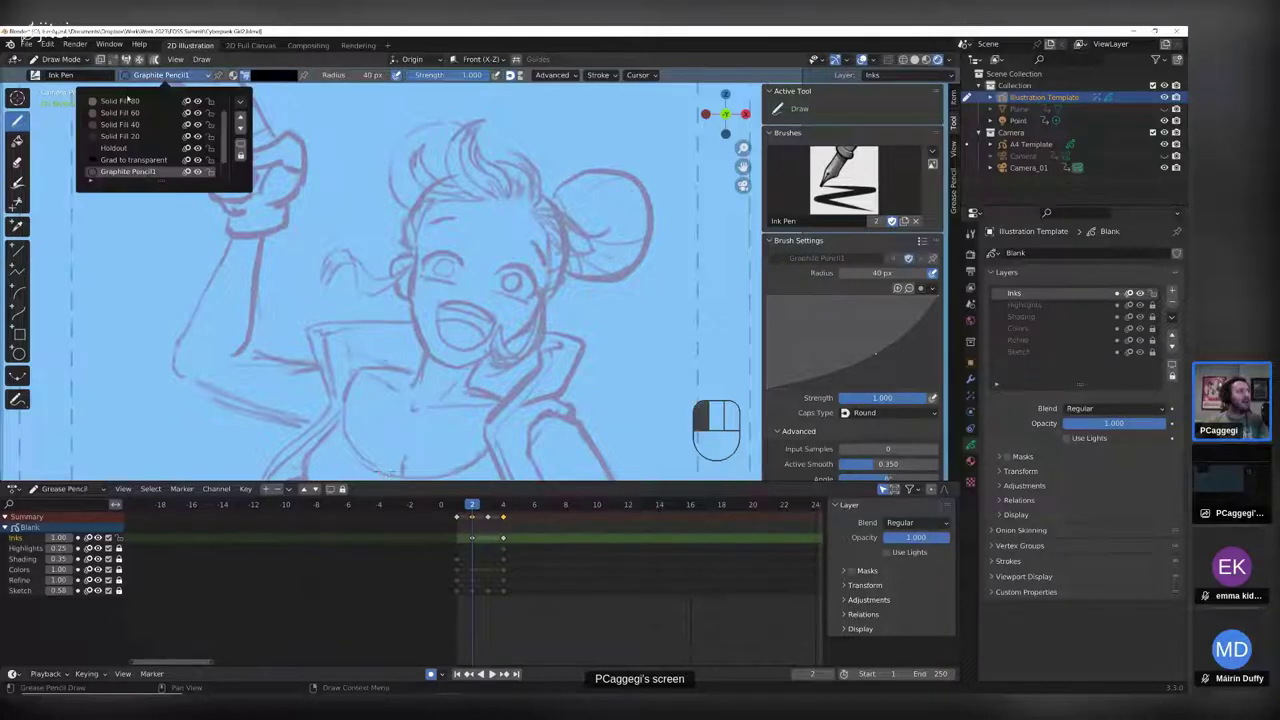
scroll(219, 117, "up", 2)
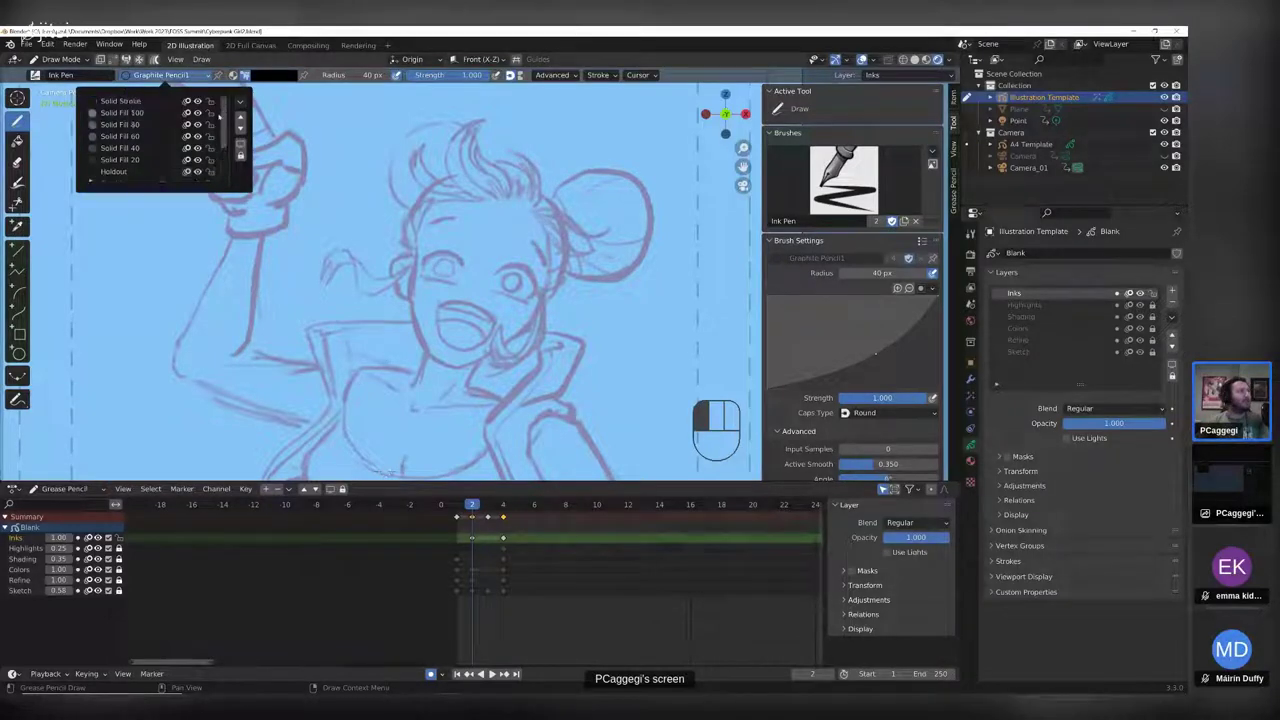
left_click(118, 101)
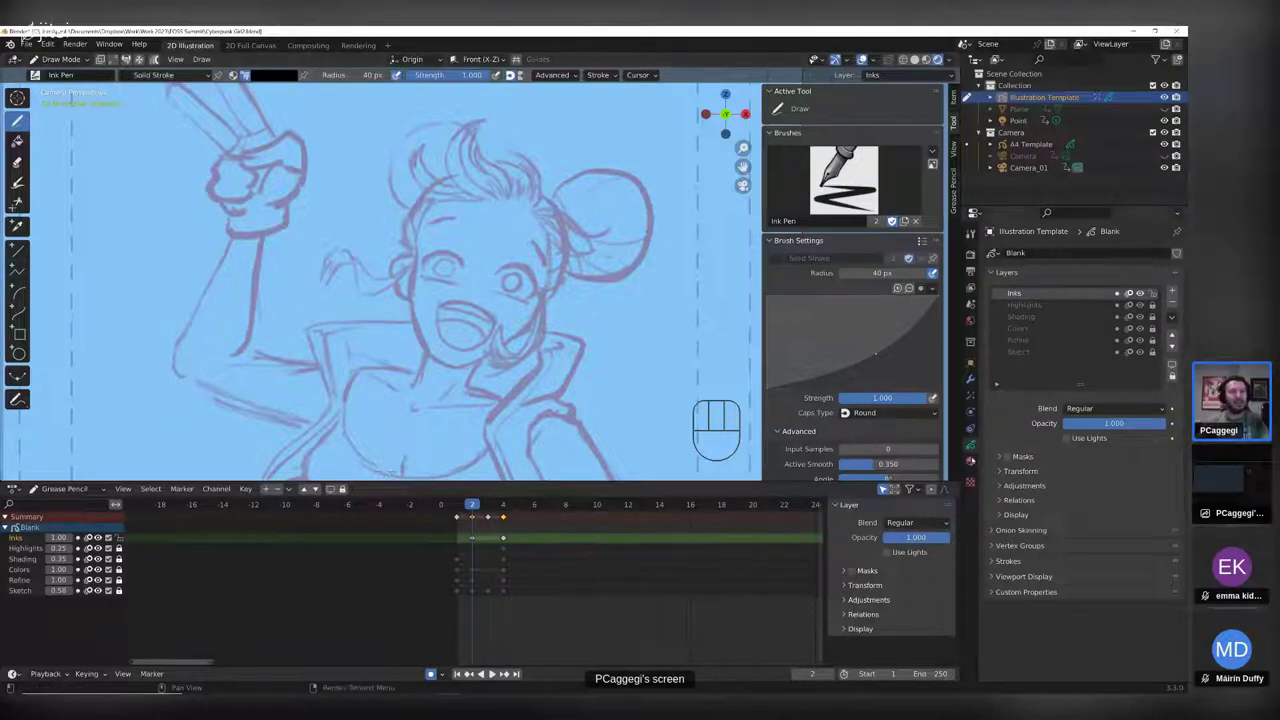
left_click(970, 461)
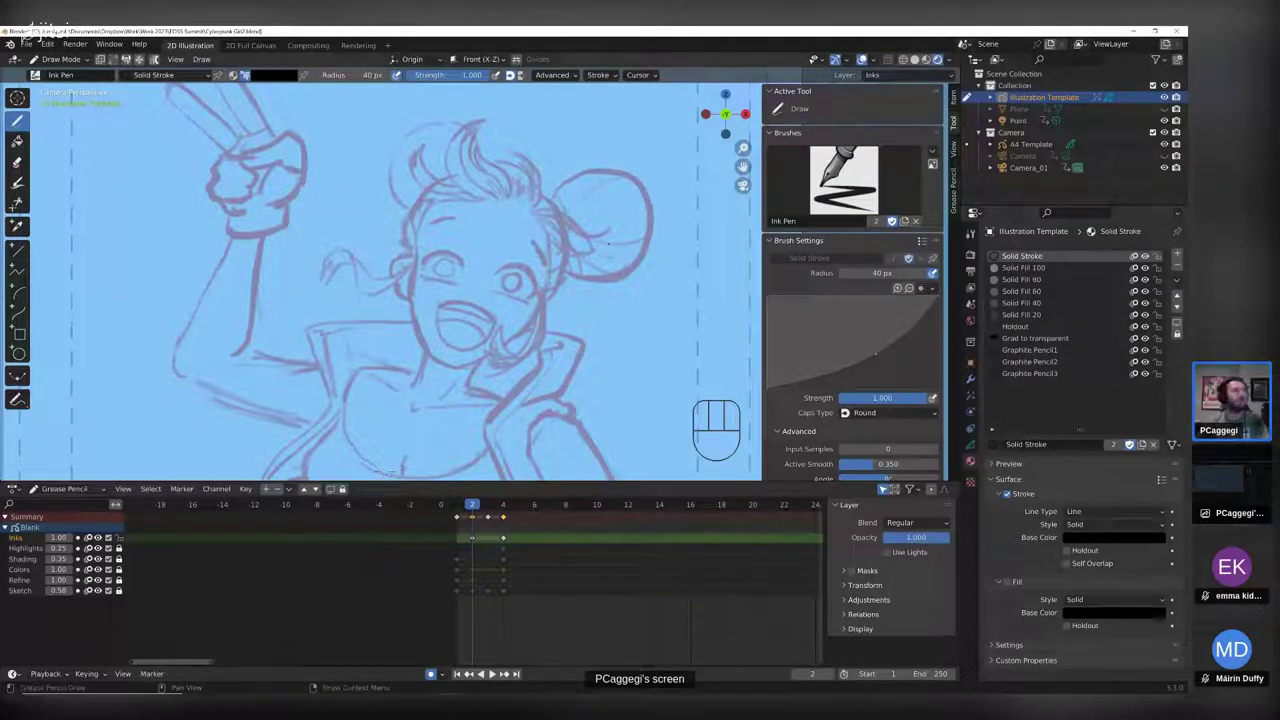
- Collapse the brush settings to reach the color options, and preview the drawing in Solid shading before returning to Rendered shading
left_click(800, 240)
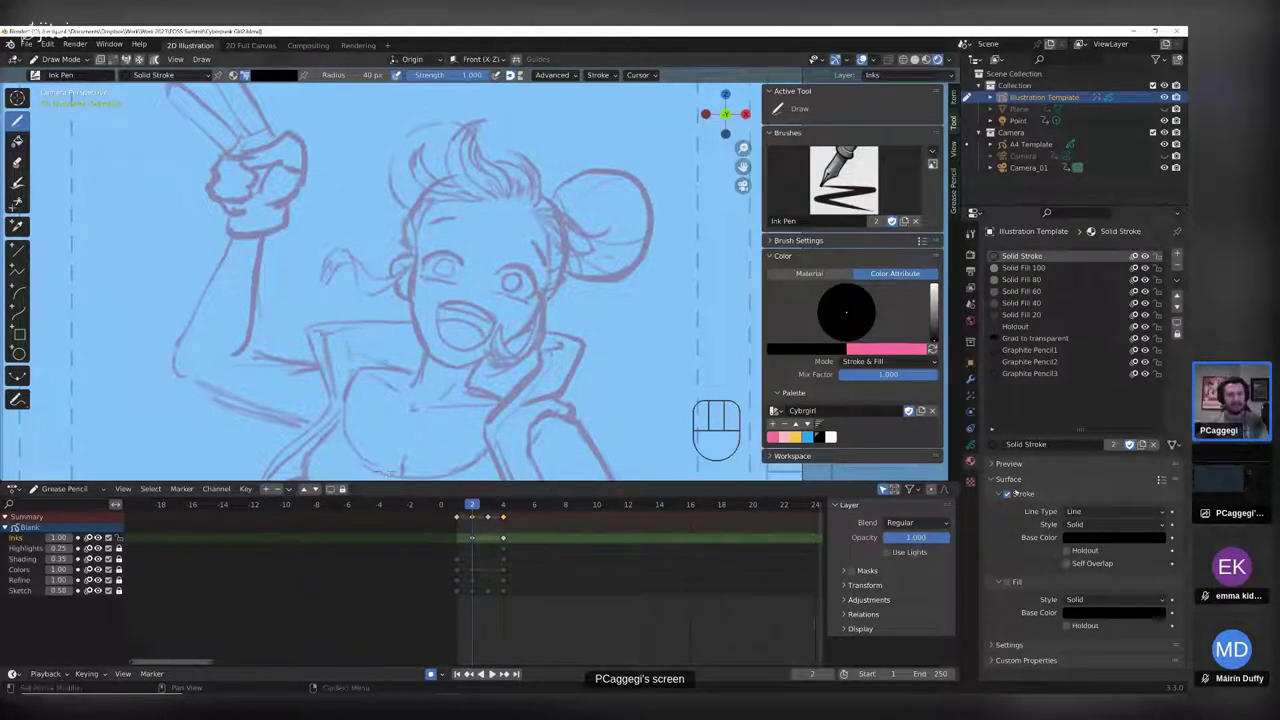
left_click(914, 60)
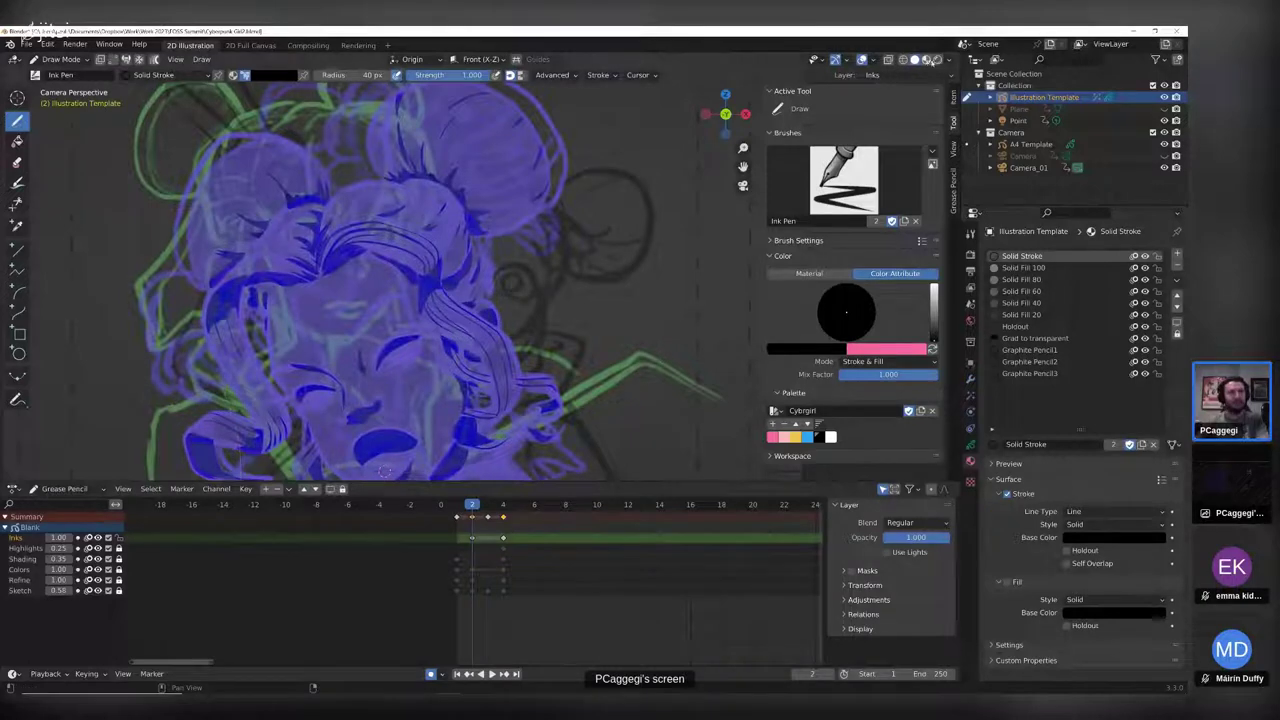
left_click(937, 59)
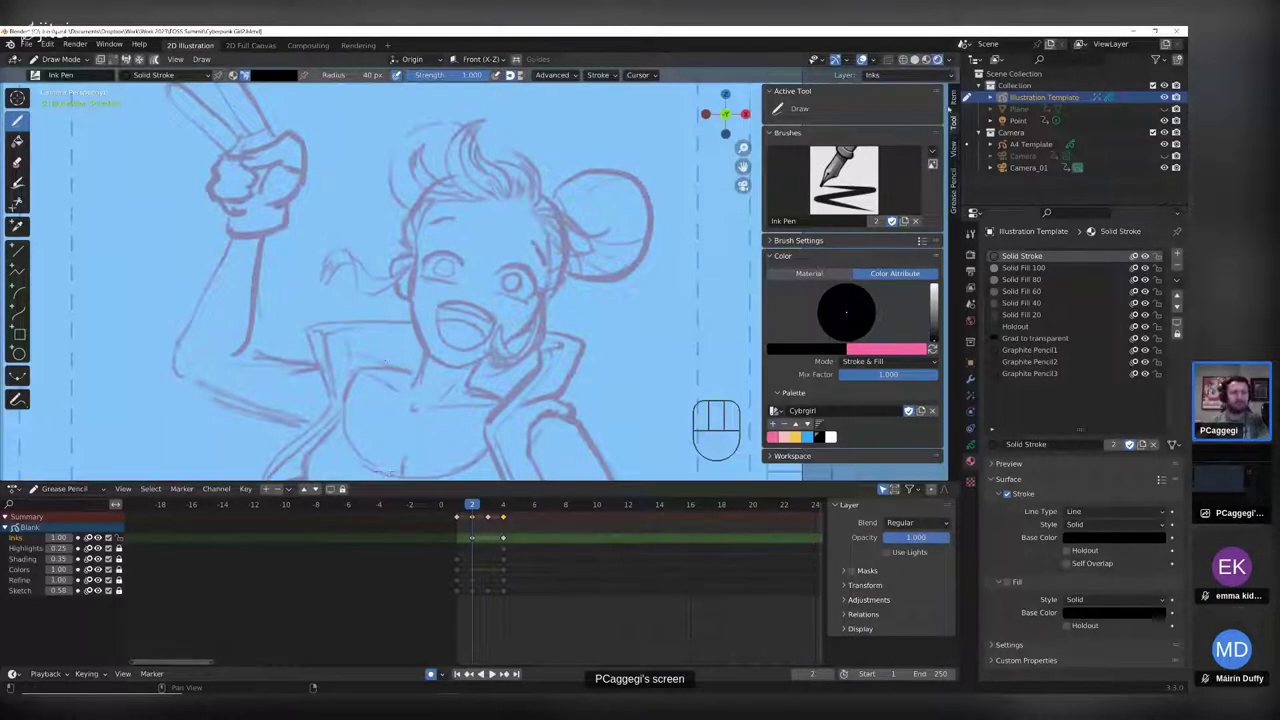
- Draw black, blue and pink wavy test strokes across the face with the Ink Pen, keeping Cybrgirl as the palette
mouse_move(323, 214)
left_mouse_down()
mouse_move(457, 266)
mouse_move(578, 262)
left_mouse_up()
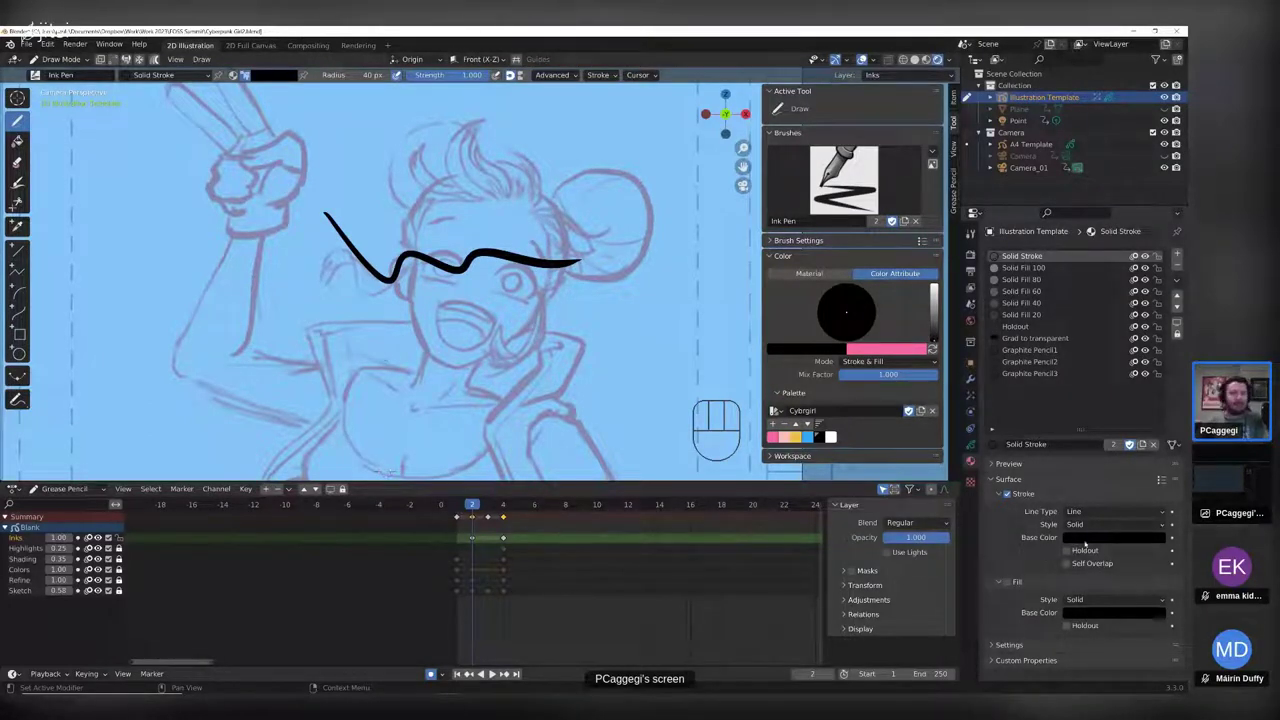
left_click(807, 437)
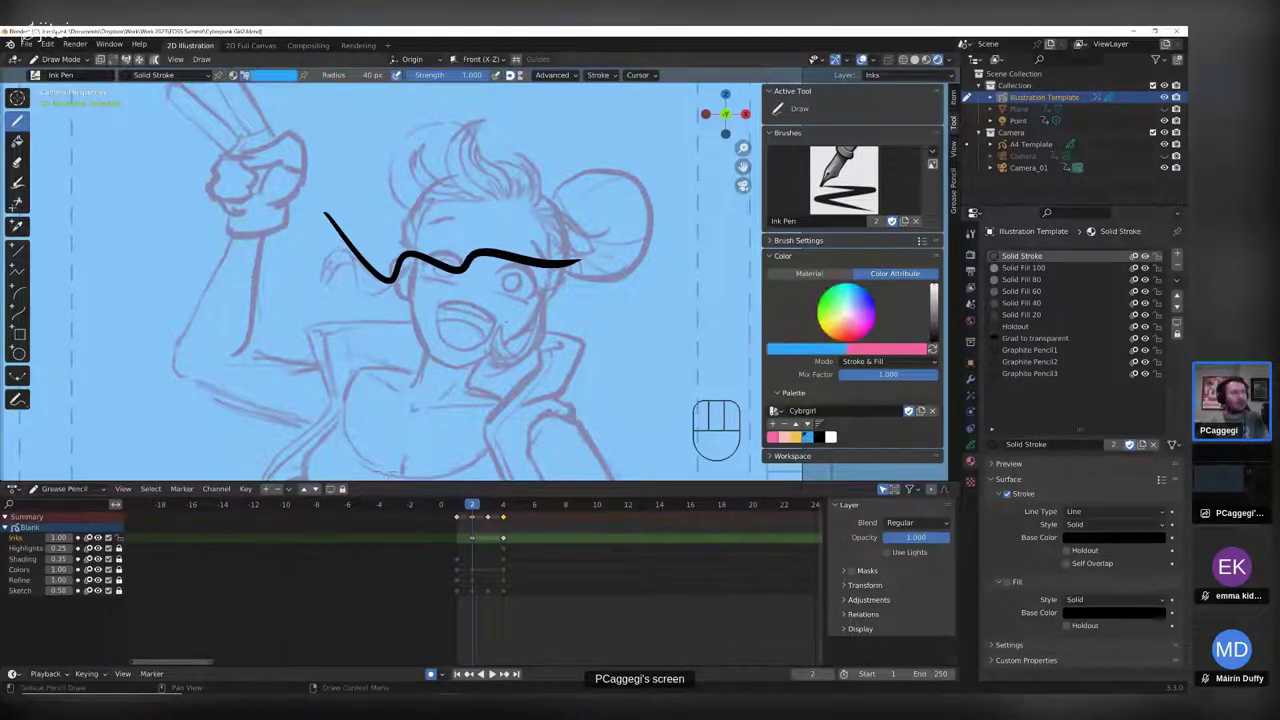
mouse_move(360, 204)
left_mouse_down()
mouse_move(445, 228)
mouse_move(560, 212)
left_mouse_up()
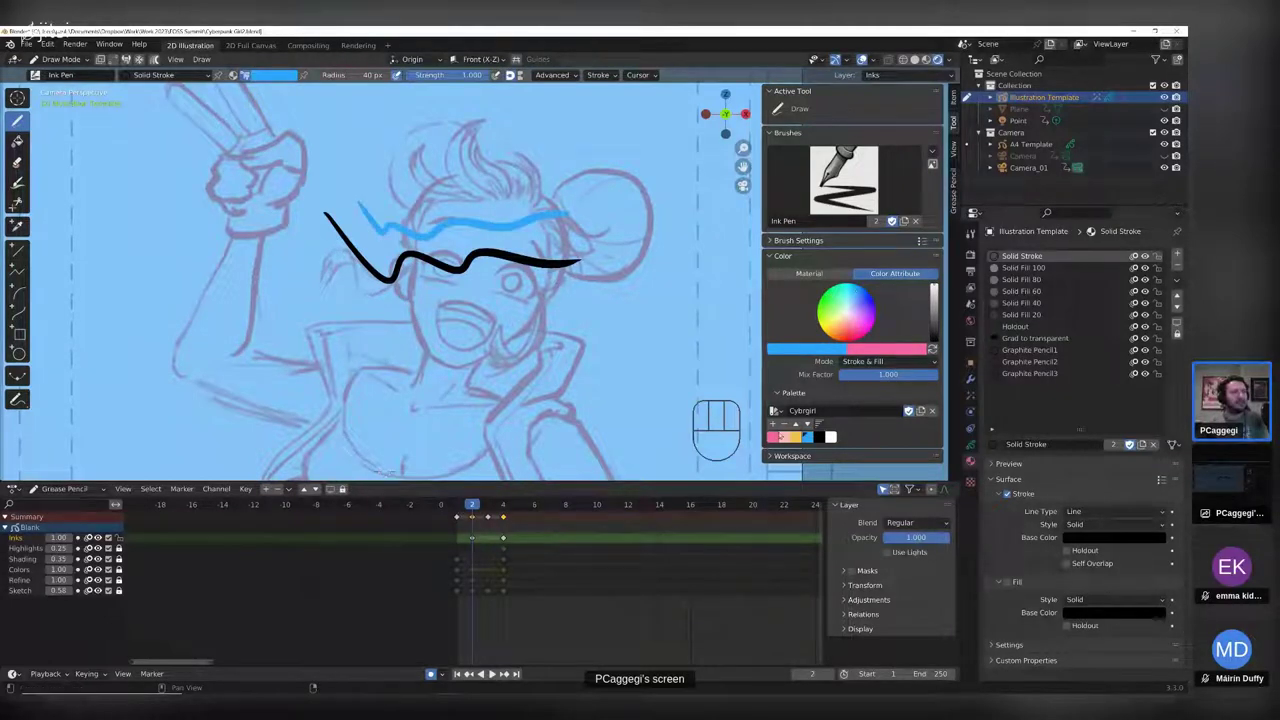
left_click(773, 437)
left_click_drag(366, 285, 576, 312)
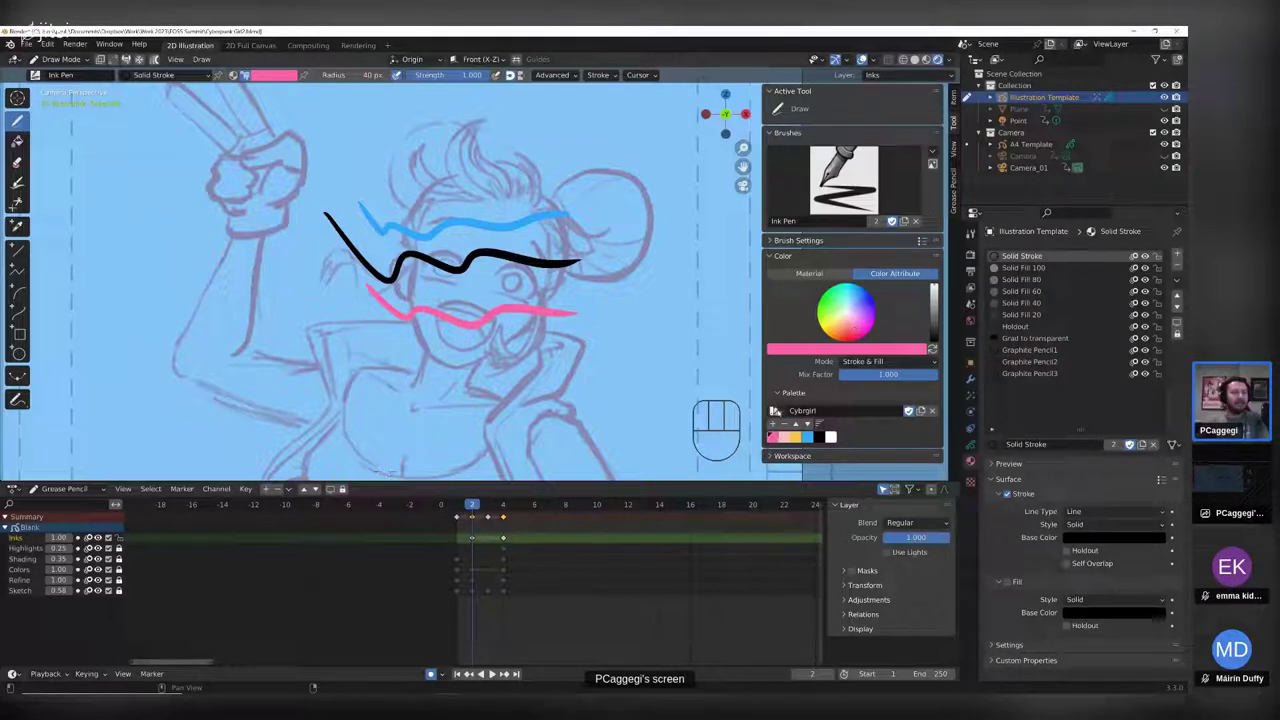
left_click(777, 411)
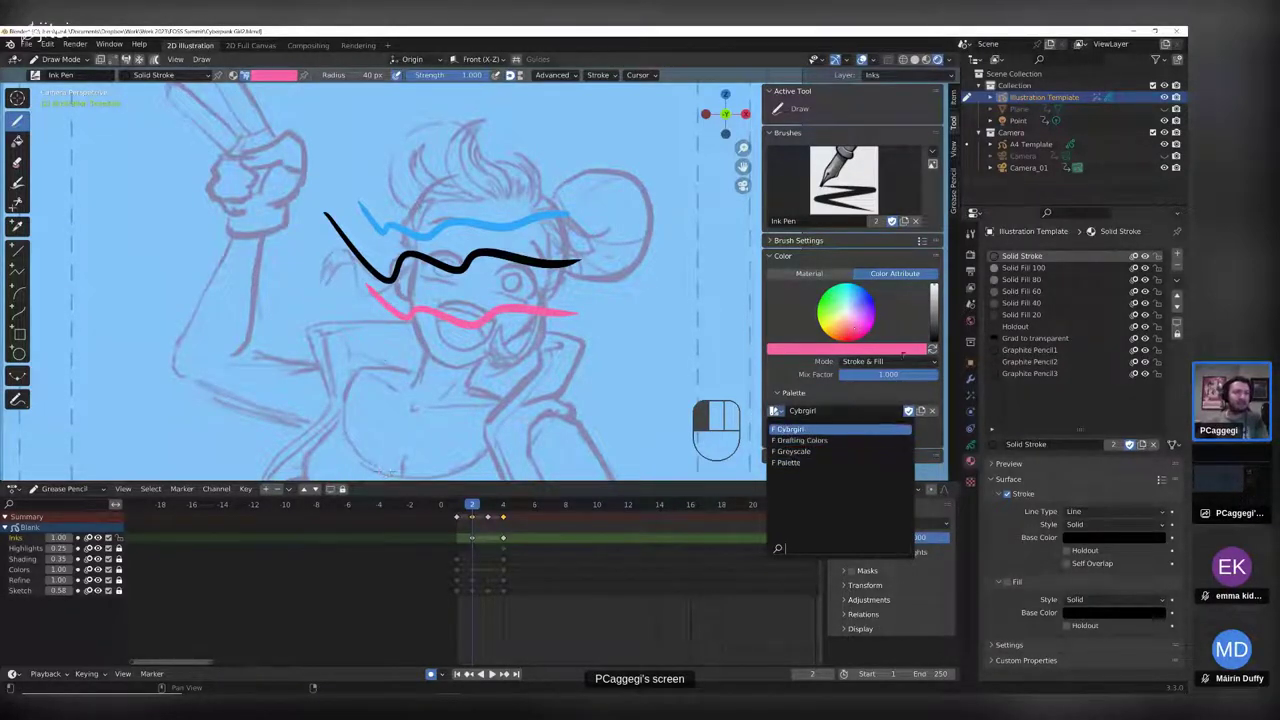
left_click(788, 429)
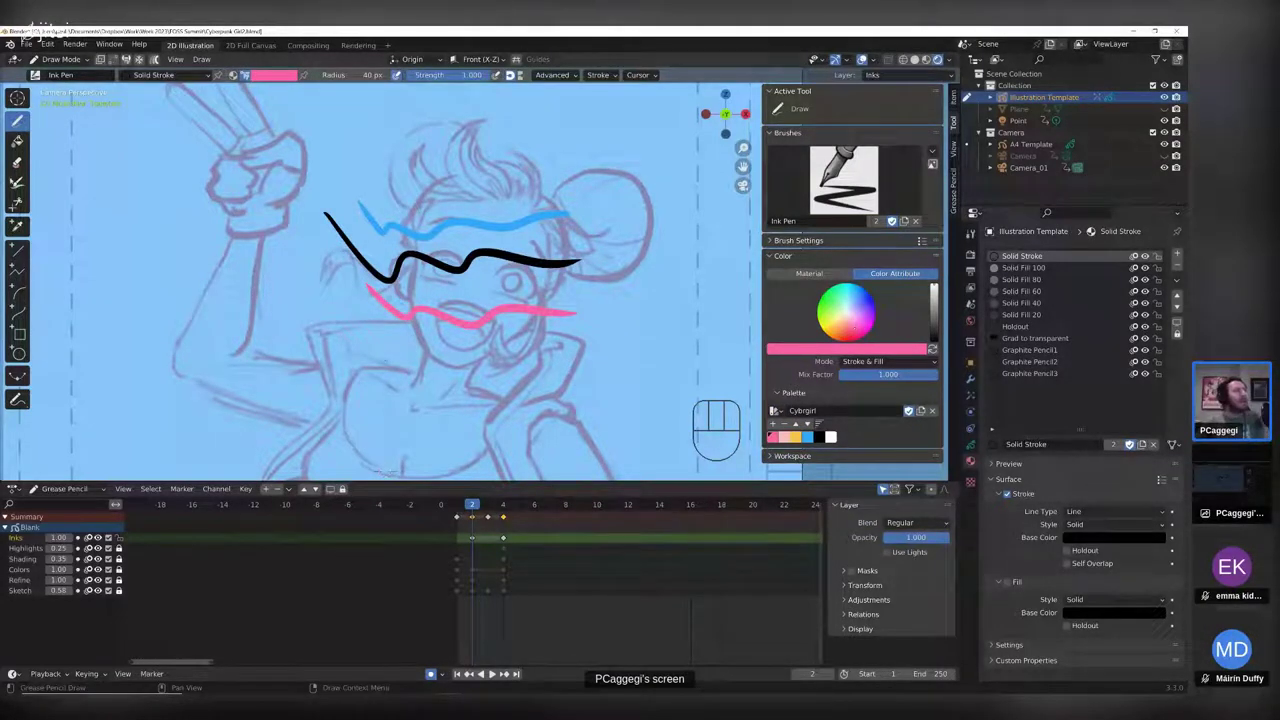
- Erase the three test strokes and return to the Draw tool with black from the palette
left_click(17, 161)
left_click_drag(470, 205, 470, 325)
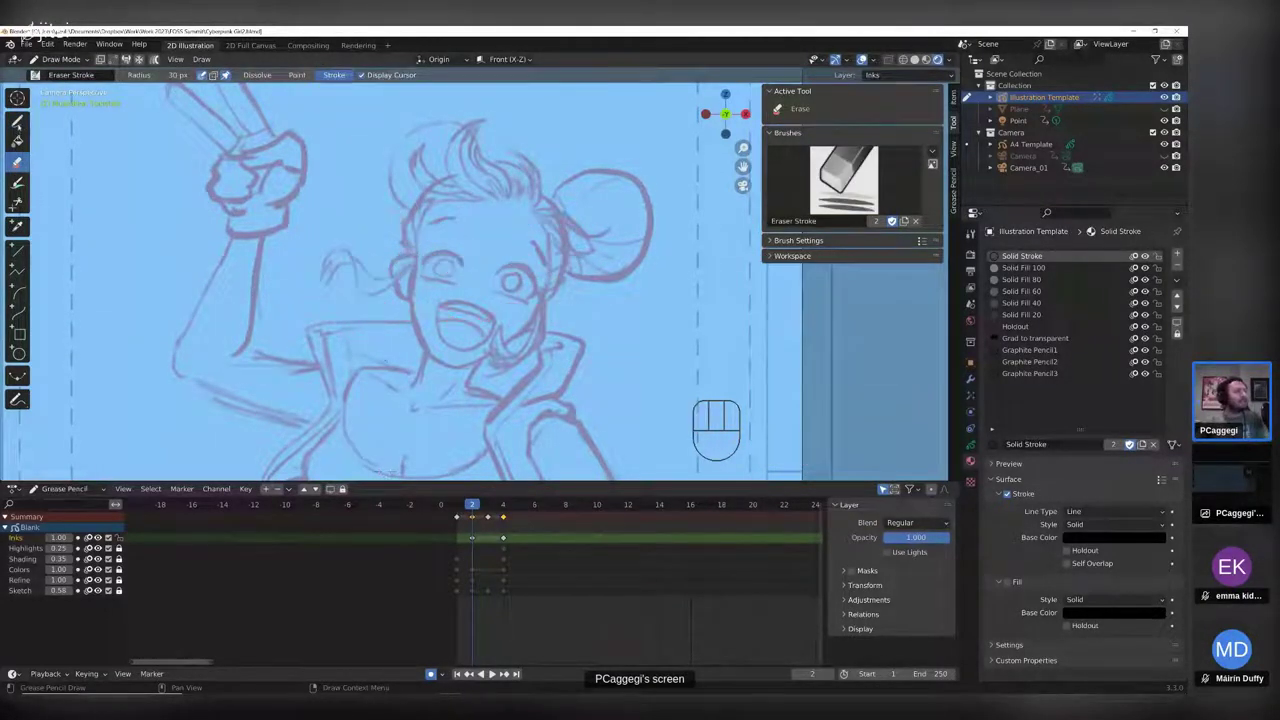
key("d")
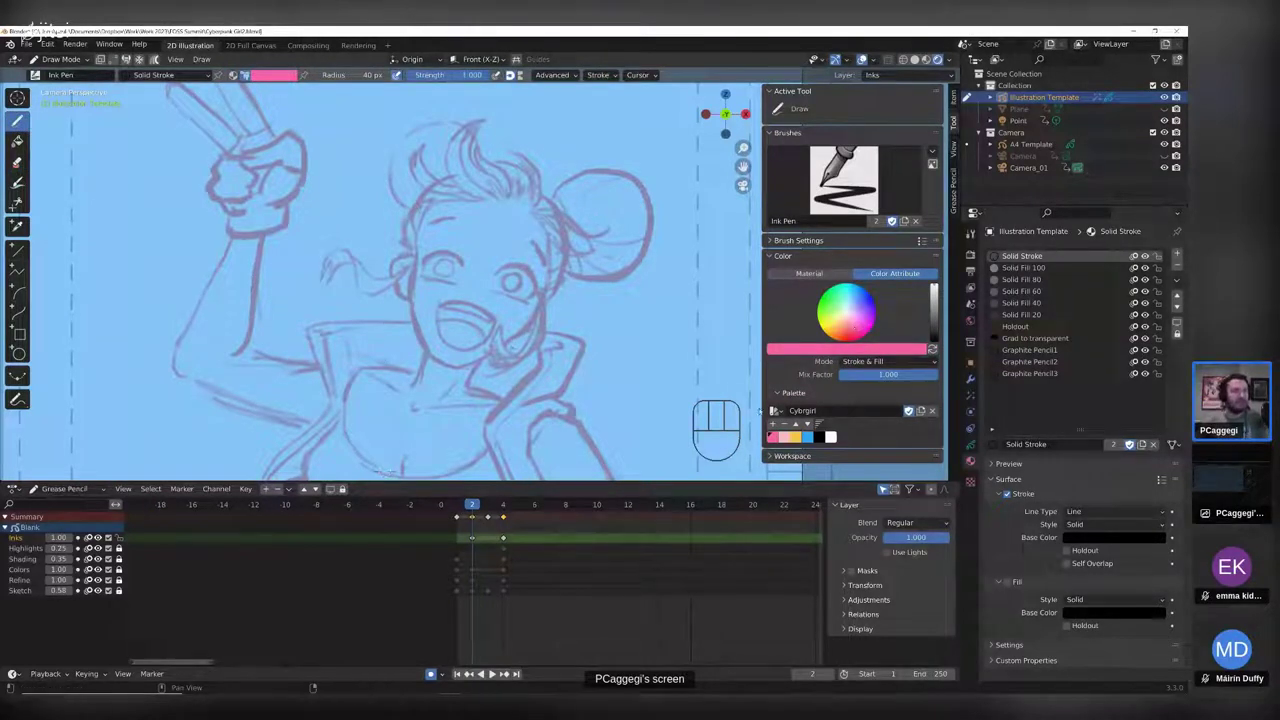
left_click(819, 436)
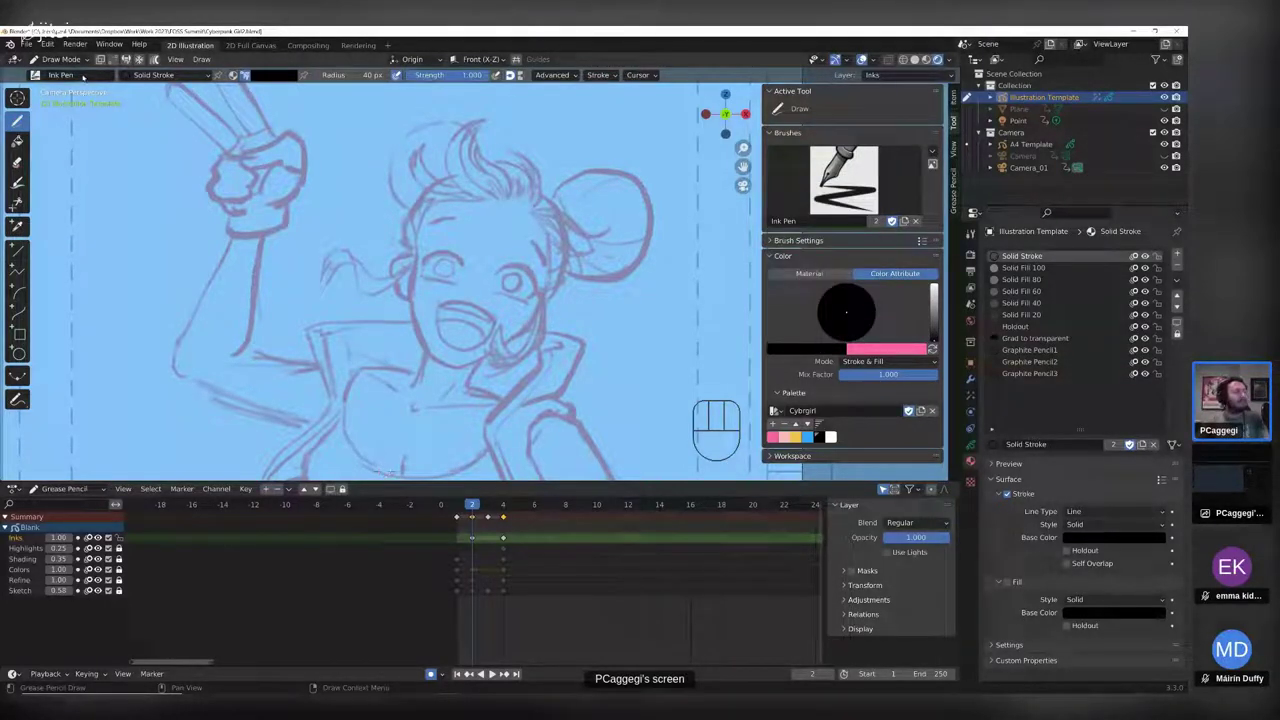
- Review the available brushes and the Ink Pen's post-processing, randomize and stabilize stroke options
left_click(36, 75)
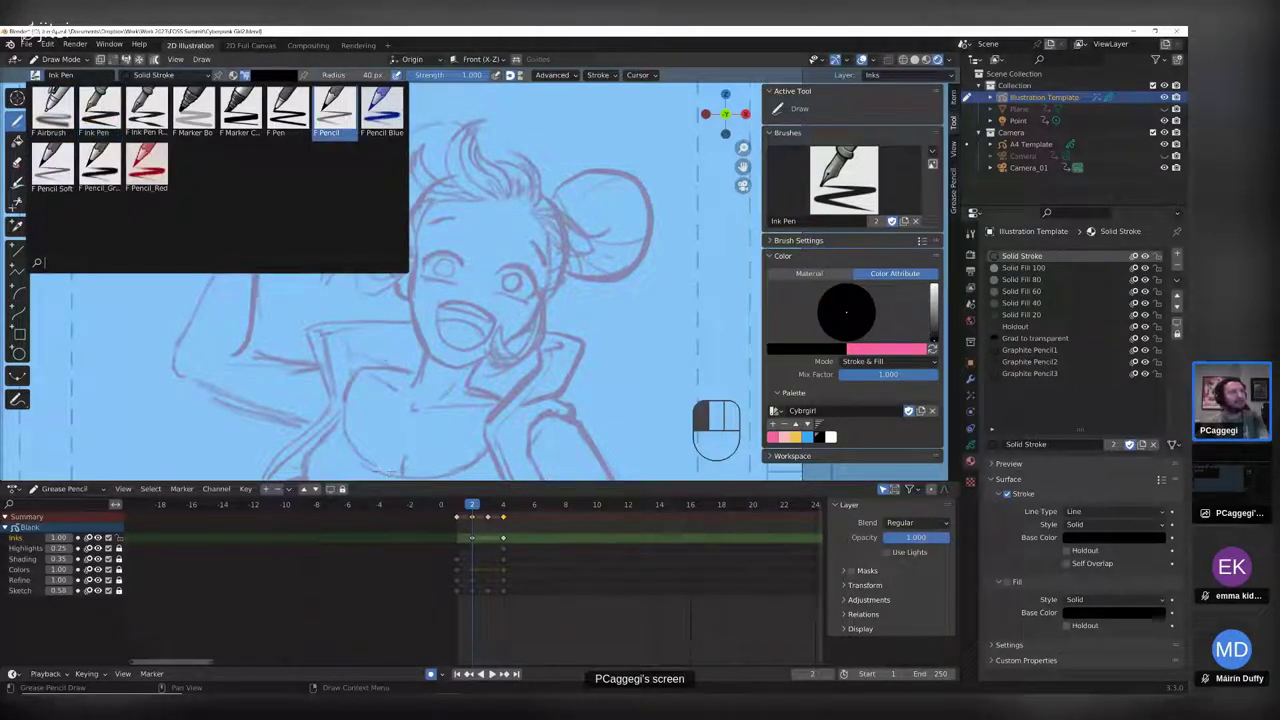
left_click(570, 76)
mouse_move(600, 76)
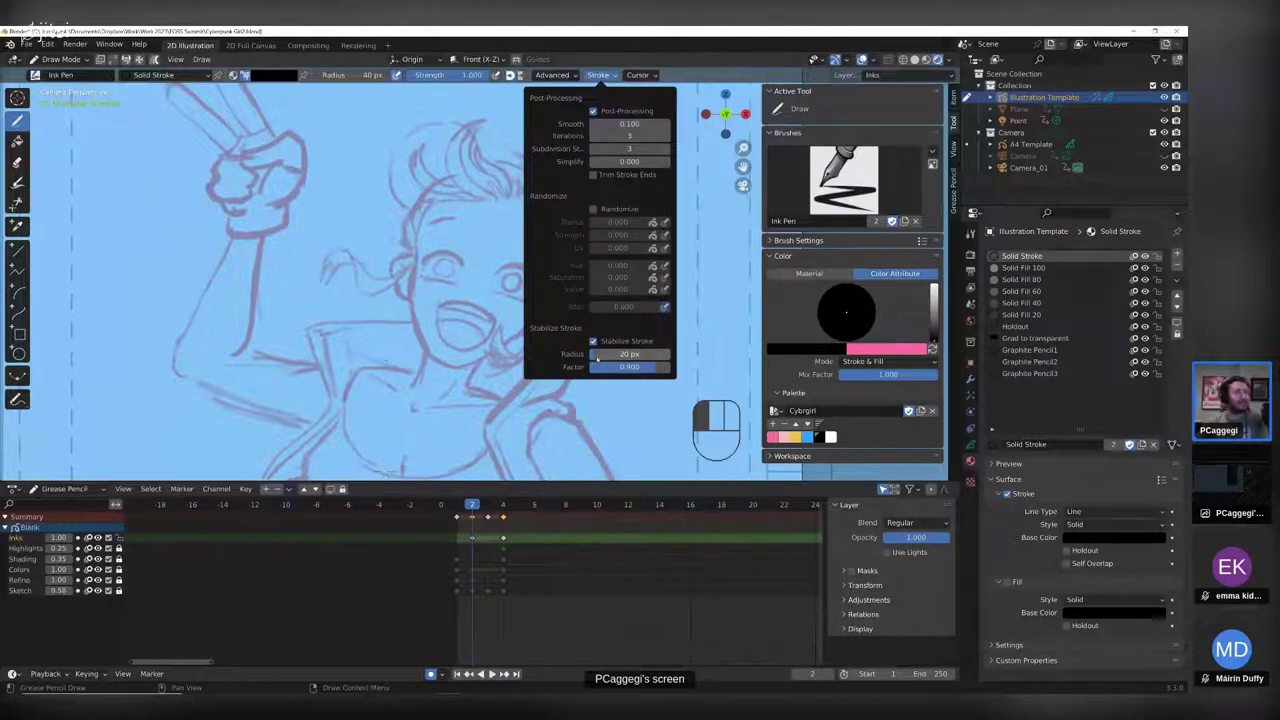
- Frame the character's head more closely and display the Illustration Template's layer list with Inks active
scroll(470, 275, "up", 2)
middle_click_drag(439, 306, 462, 379, "shift")
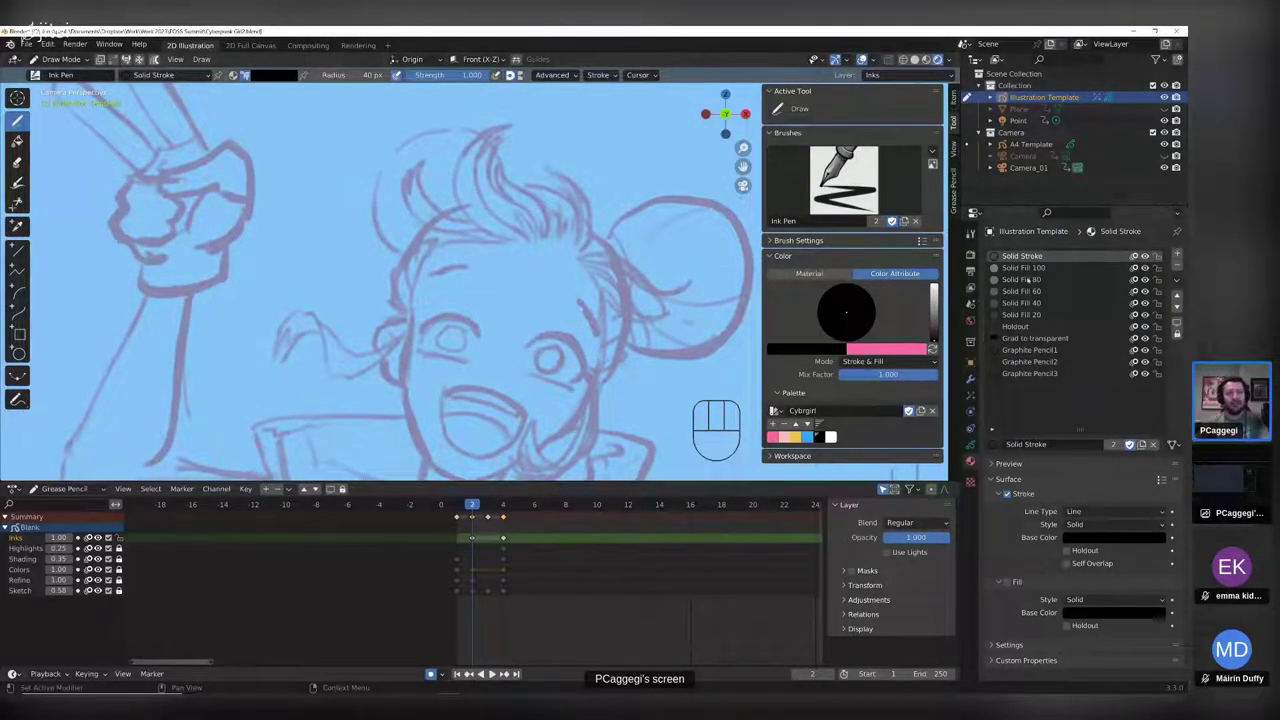
left_click(970, 444)
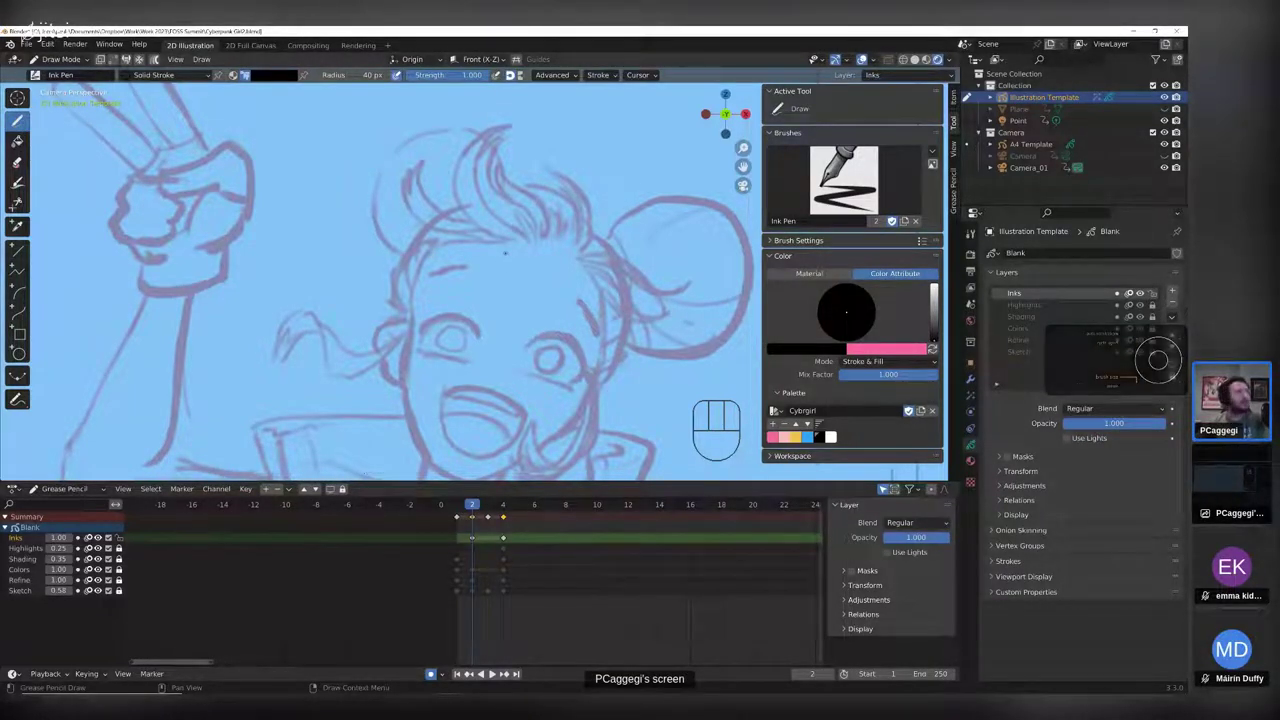
- Set the Ink Pen radius to 42 px and ink a thick trial stroke along the front hair lock
key("bracketleft")
key("bracketleft")
key("bracketleft")
key("bracketright")
key("bracketright")
key("bracketright")
key("bracketleft")
key("bracketleft")
key("bracketright")
key("bracketright")
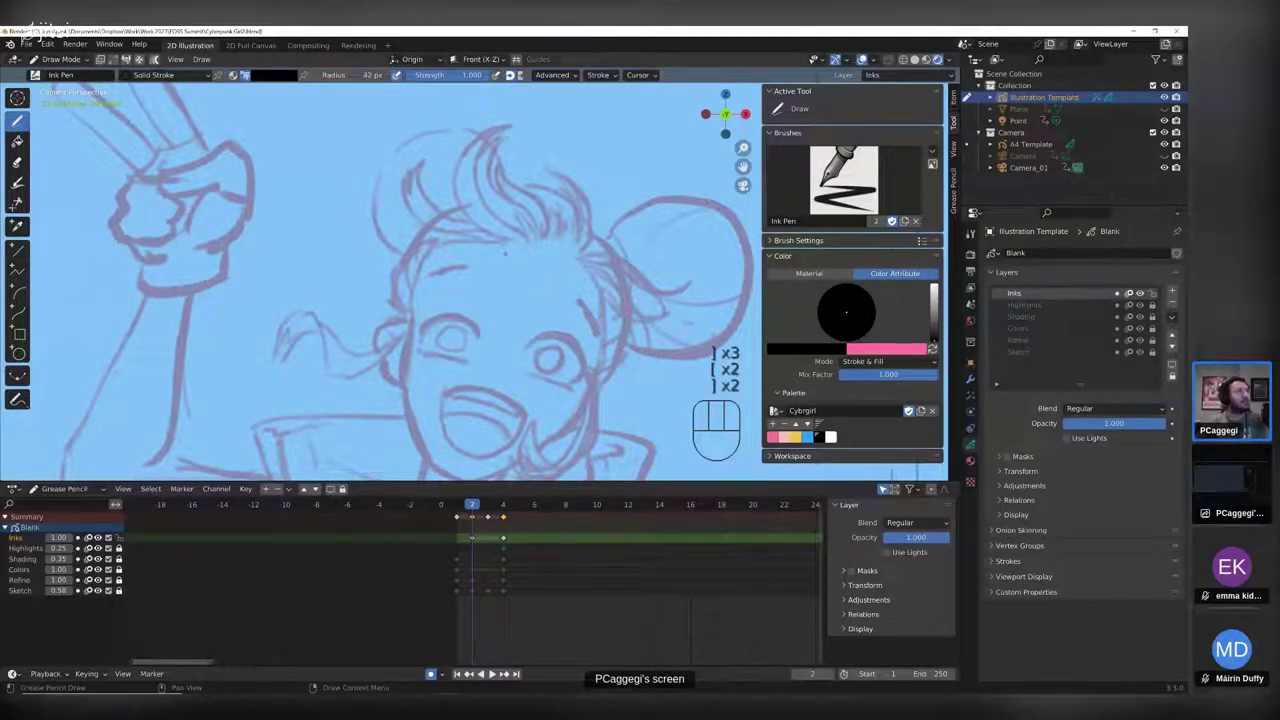
left_click_drag(510, 248, 386, 163)
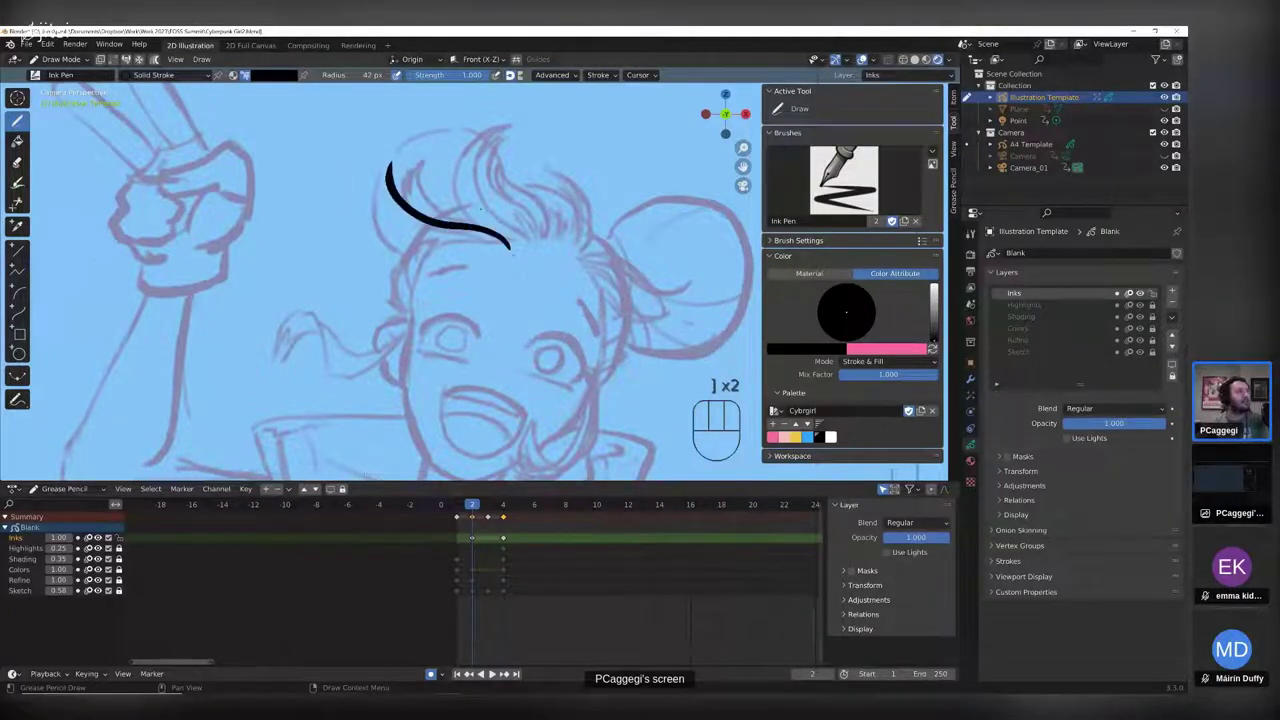
- Reduce the Ink Pen radius to 20 px and ink two thinner trial strokes through the front hair
key("bracketleft")
key("bracketleft")
left_click_drag(514, 244, 442, 178)
key("bracketleft")
left_click_drag(527, 220, 466, 162)
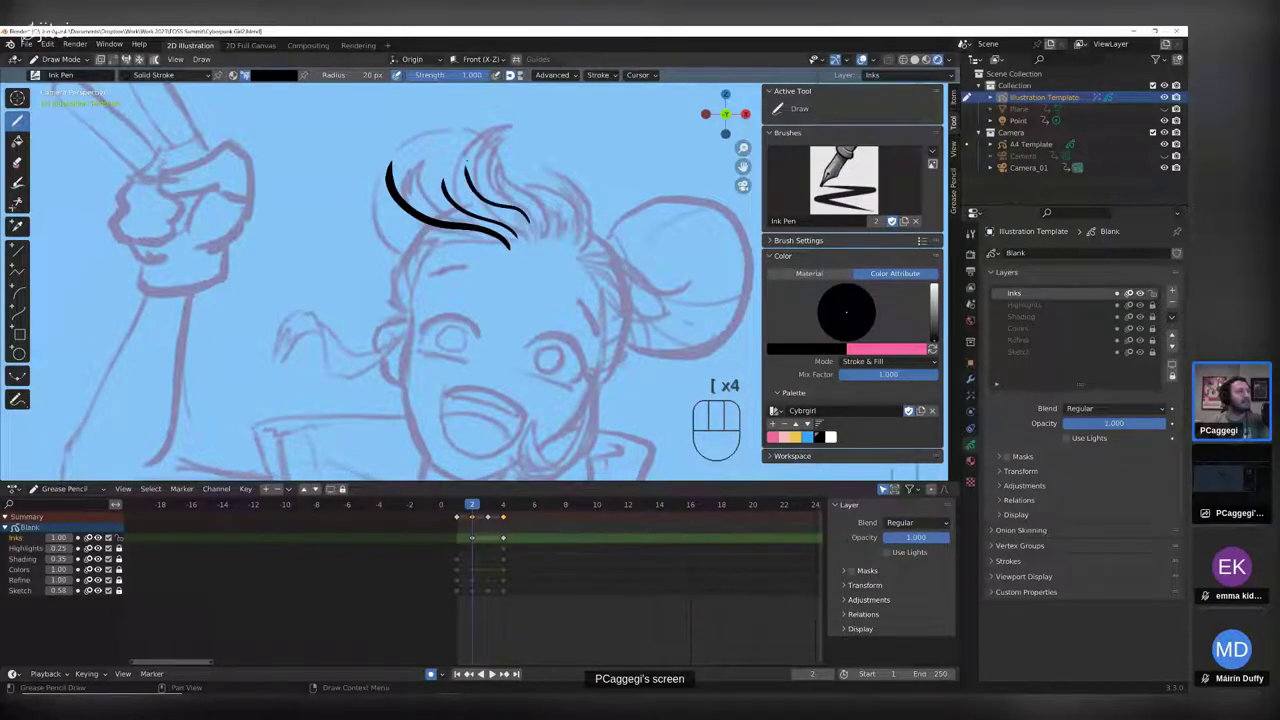
- Erase the trial hair strokes and return to the Draw tool
left_click(17, 163)
mouse_move(395, 195)
left_mouse_down()
mouse_move(525, 225)
mouse_move(514, 242)
mouse_move(462, 214)
mouse_move(456, 162)
mouse_move(504, 126)
mouse_move(488, 162)
mouse_move(540, 232)
left_mouse_up()
left_click(17, 121)
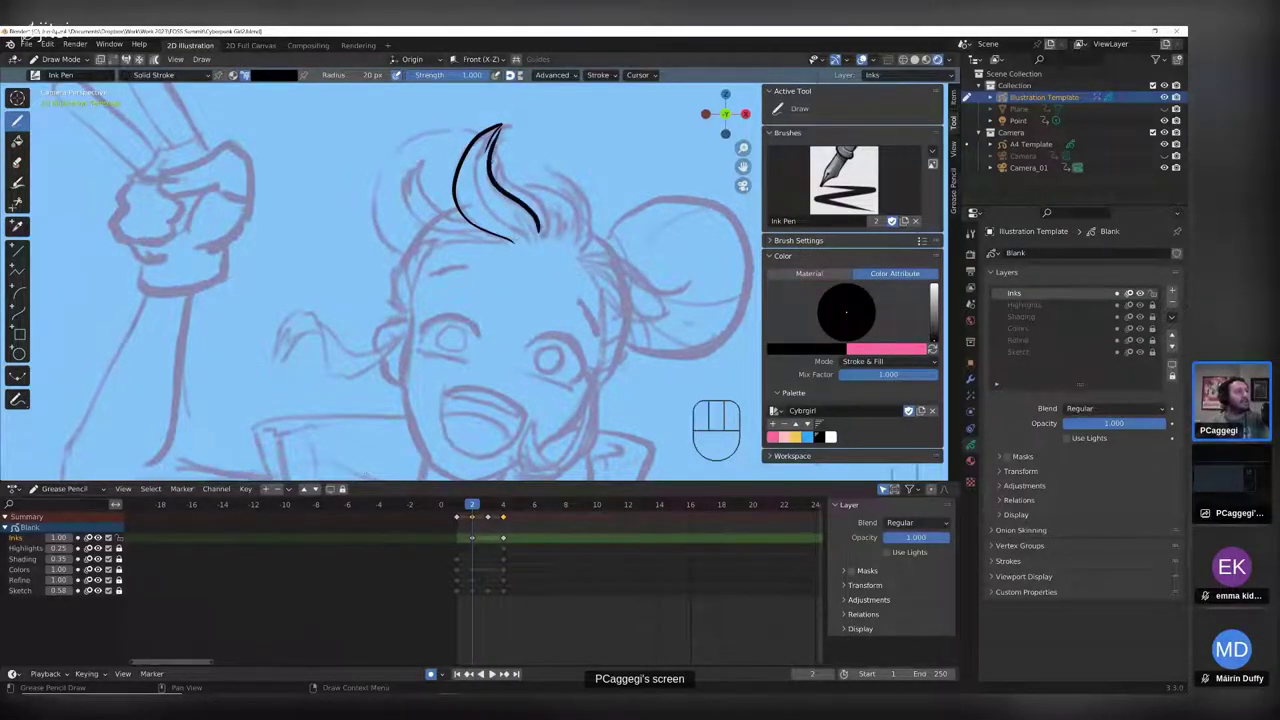
- Ink the front hair locks, the near side of the face and the chin over the sketch
mouse_move(492, 158)
left_mouse_down()
mouse_move(548, 230)
mouse_move(393, 199)
left_mouse_up()
left_click_drag(474, 226, 400, 204)
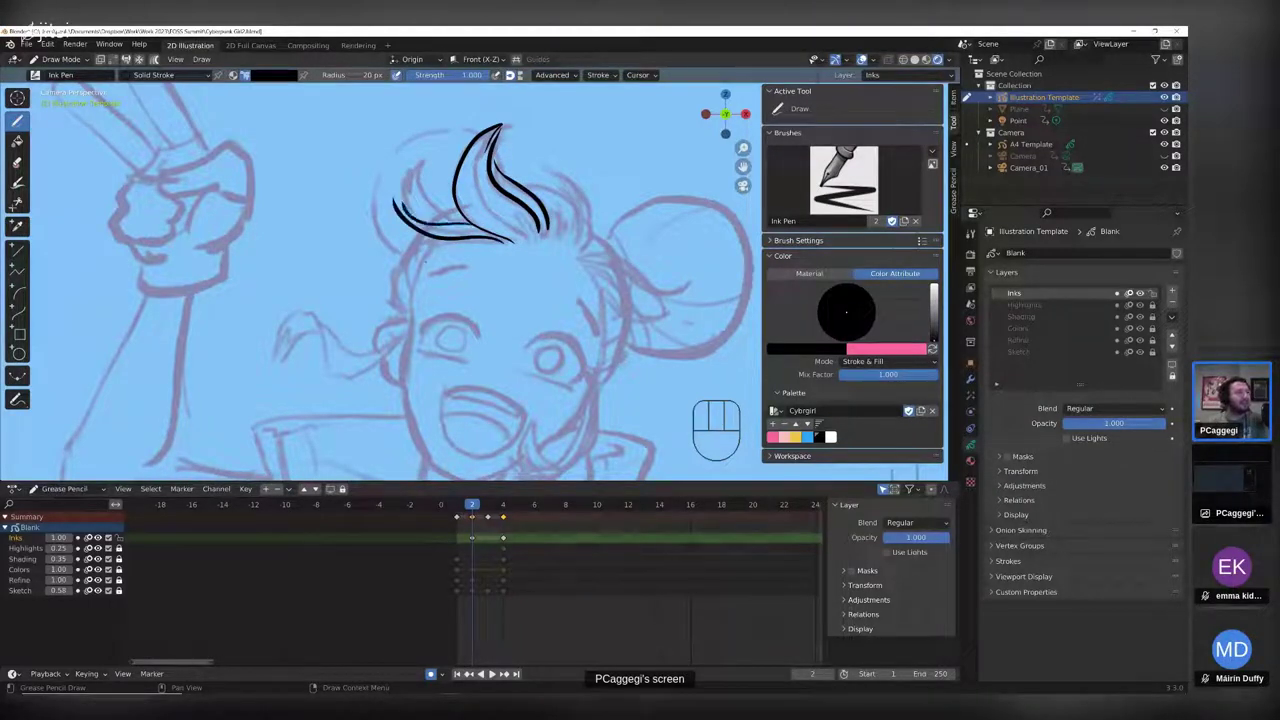
middle_click_drag(425, 262, 411, 195, "shift")
mouse_move(421, 177)
left_mouse_down()
mouse_move(389, 305)
mouse_move(405, 385)
left_mouse_up()
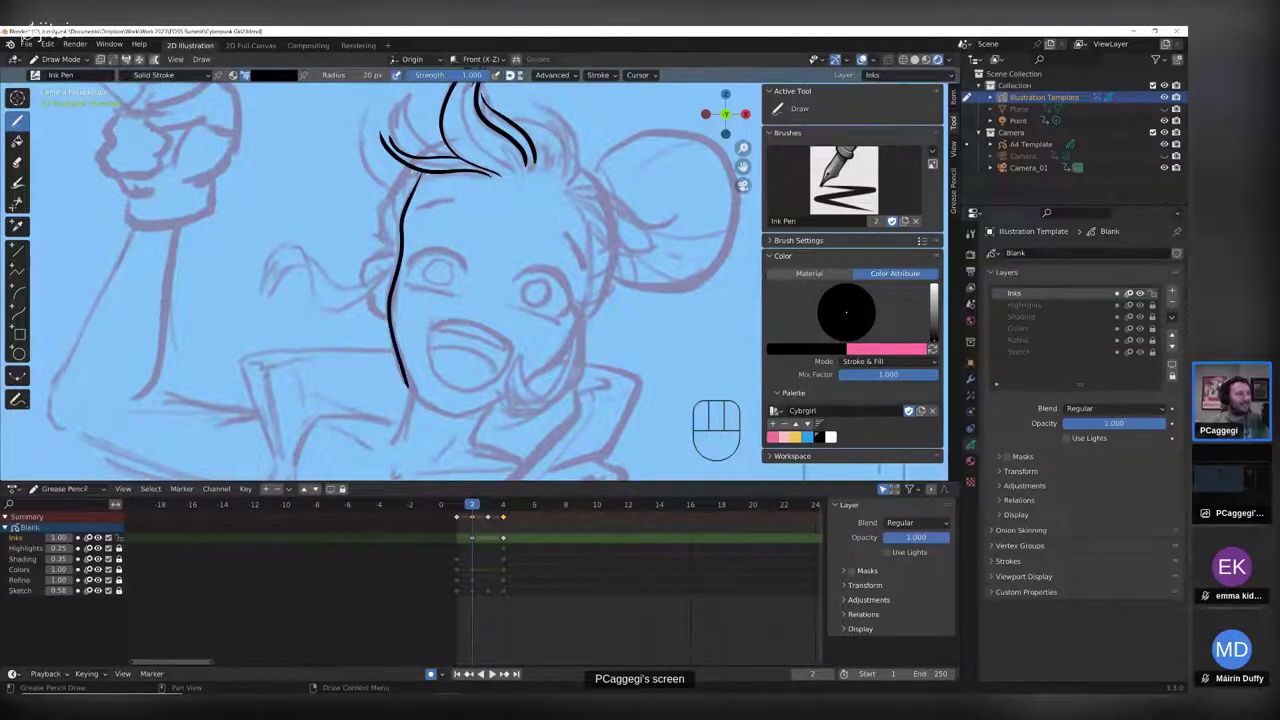
mouse_move(505, 396)
left_mouse_down()
mouse_move(458, 414)
mouse_move(414, 406)
left_mouse_up()
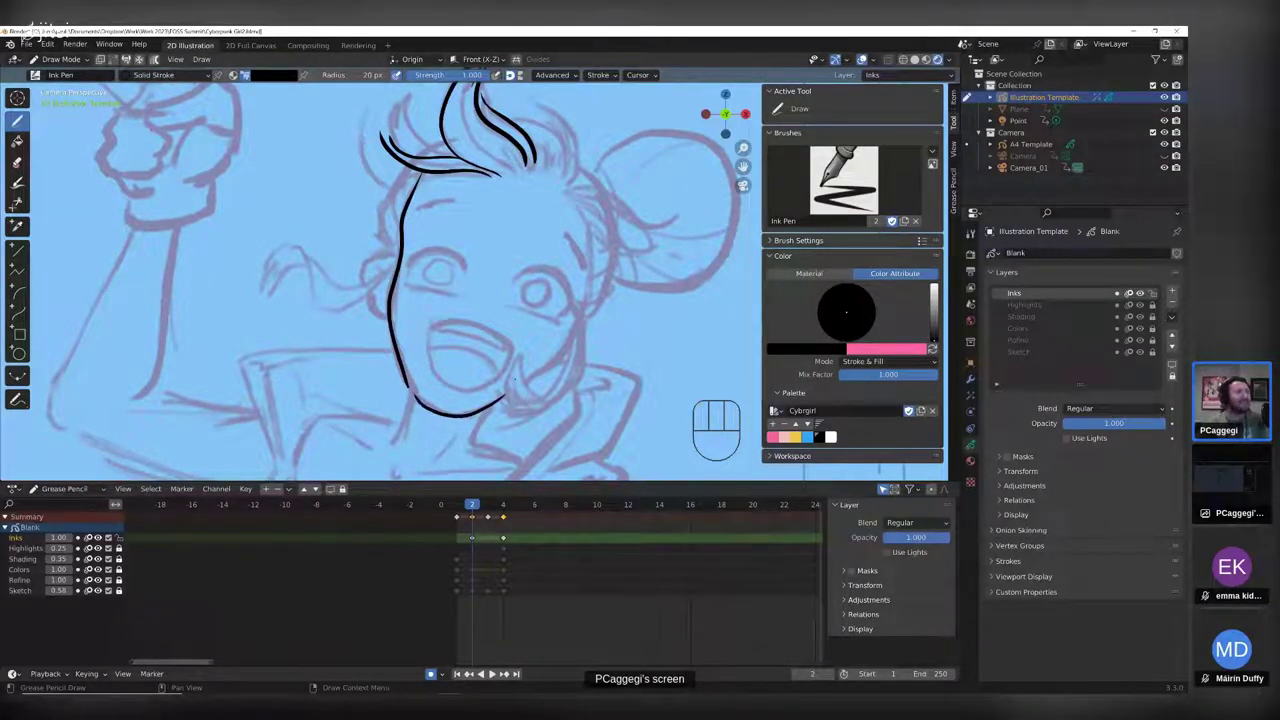
- Ink the swept strands beside the bun, the long lock along the cheek and the curled strand at the ear
mouse_move(570, 186)
left_mouse_down()
mouse_move(563, 121)
mouse_move(572, 188)
mouse_move(660, 216)
left_mouse_up()
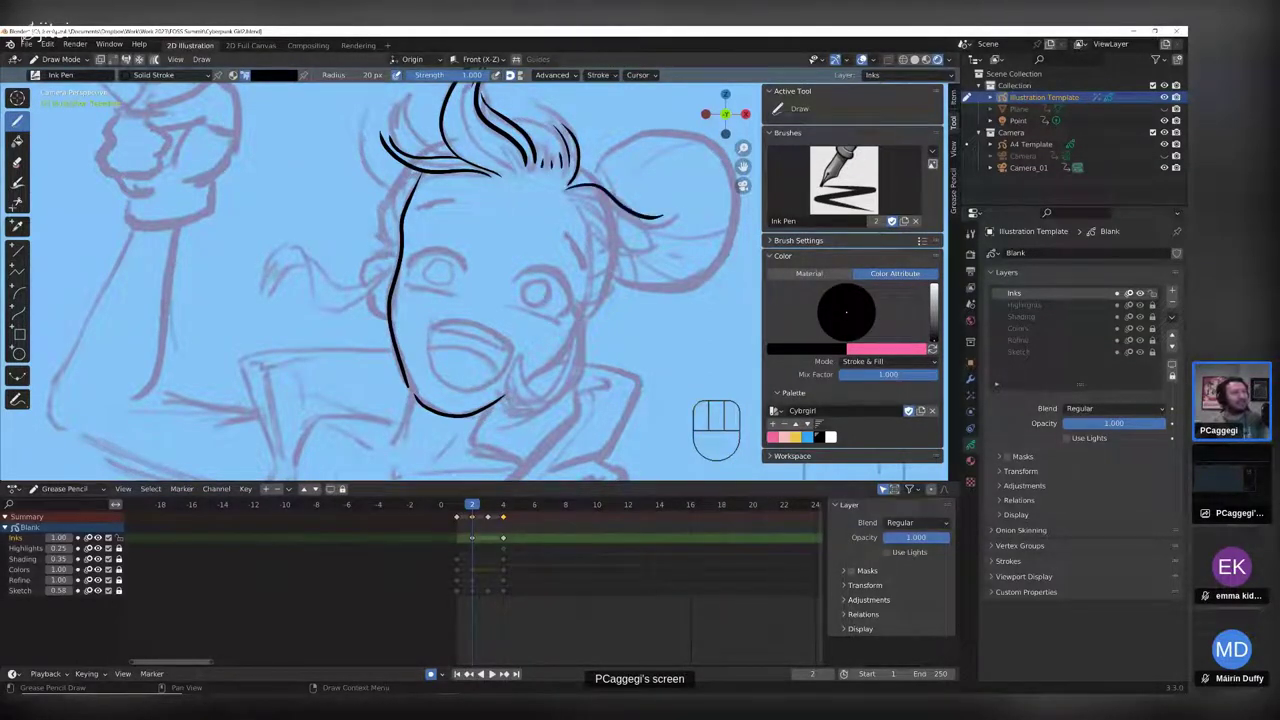
mouse_move(568, 198)
left_mouse_down()
mouse_move(646, 223)
mouse_move(615, 230)
mouse_move(624, 240)
left_mouse_up()
left_click_drag(582, 219, 610, 252)
mouse_move(589, 237)
left_mouse_down()
mouse_move(606, 259)
mouse_move(580, 390)
mouse_move(514, 416)
left_mouse_up()
mouse_move(573, 306)
left_mouse_down()
mouse_move(554, 400)
mouse_move(526, 370)
mouse_move(560, 410)
left_mouse_up()
left_click_drag(521, 358, 512, 412)
mouse_move(395, 260)
left_mouse_down()
mouse_move(318, 287)
mouse_move(270, 268)
left_mouse_up()
mouse_move(394, 268)
left_mouse_down()
mouse_move(335, 308)
mouse_move(313, 271)
mouse_move(276, 304)
left_mouse_up()
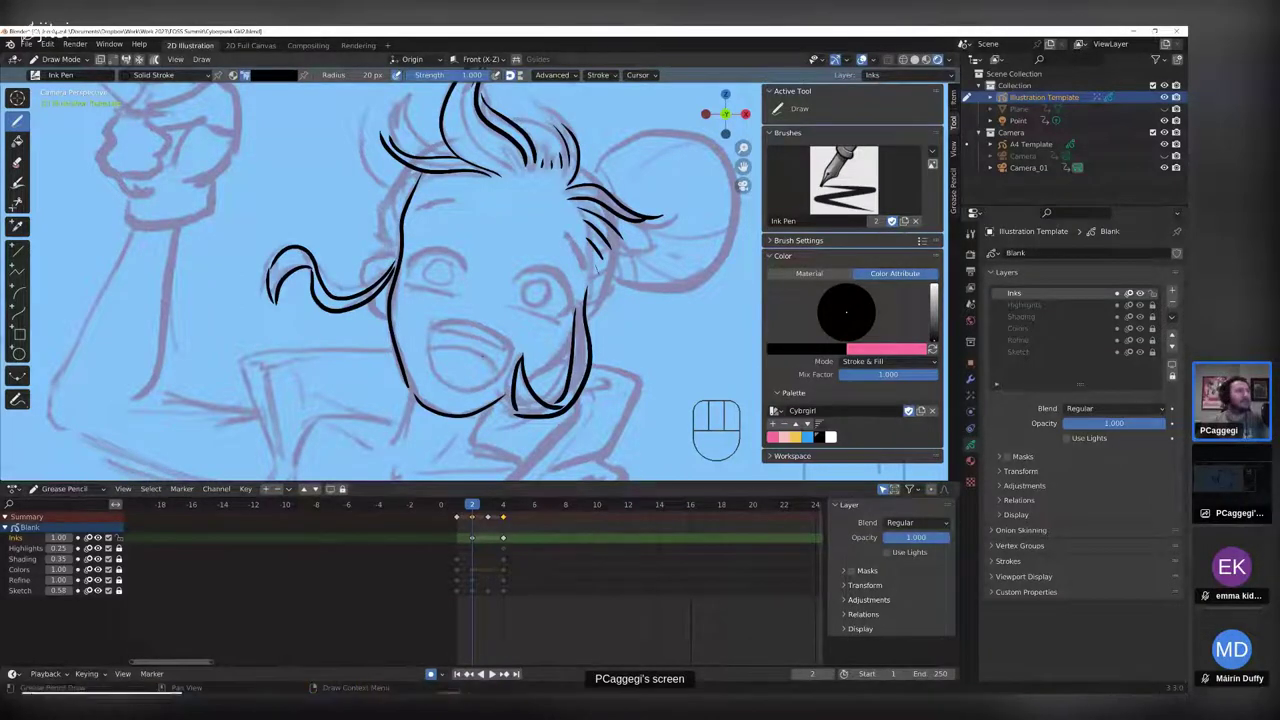
- Ink the upper and lower lid lines of both eyes, including the small lashes at the outer corners
scroll(475, 277, "up", 3)
mouse_move(529, 287)
left_mouse_down()
mouse_move(572, 257)
mouse_move(622, 280)
mouse_move(634, 320)
left_mouse_up()
mouse_move(524, 330)
left_mouse_down()
mouse_move(606, 350)
mouse_move(650, 331)
mouse_move(636, 318)
mouse_move(606, 350)
left_mouse_up()
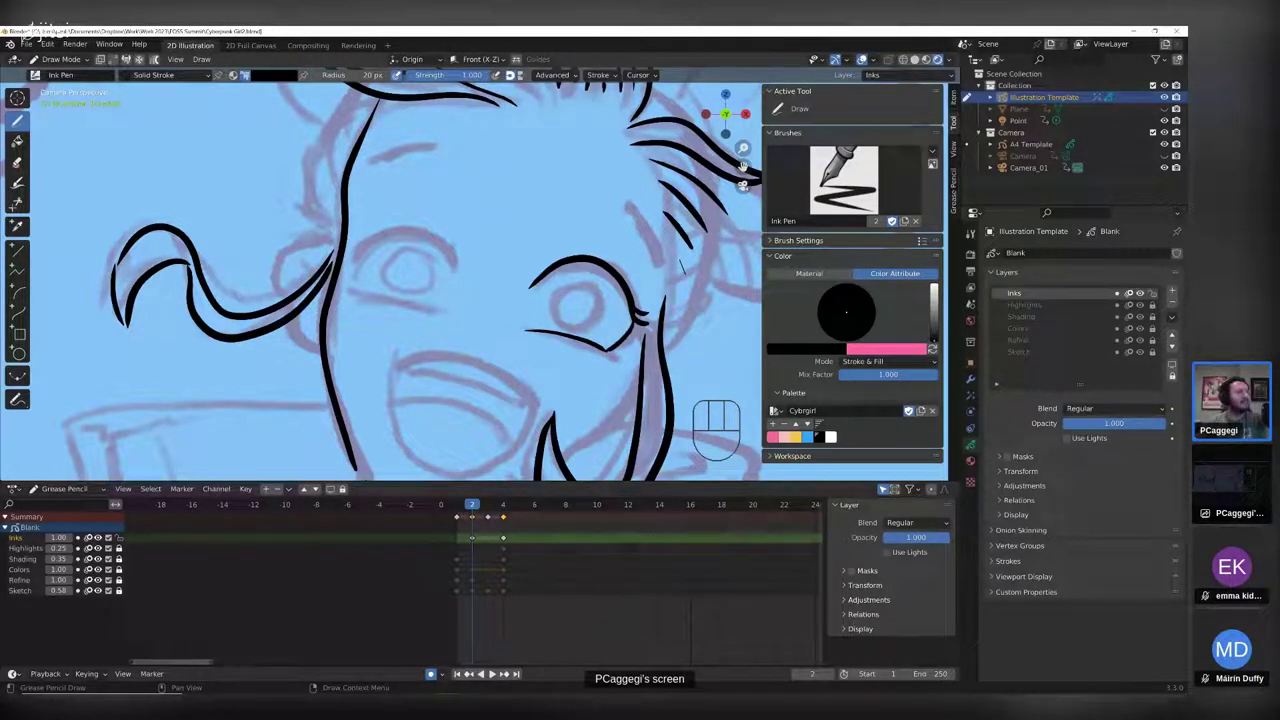
mouse_move(457, 266)
left_mouse_down()
mouse_move(400, 226)
mouse_move(353, 256)
mouse_move(358, 240)
left_mouse_up()
mouse_move(433, 311)
left_mouse_down()
mouse_move(350, 293)
mouse_move(354, 276)
mouse_move(350, 298)
left_mouse_up()
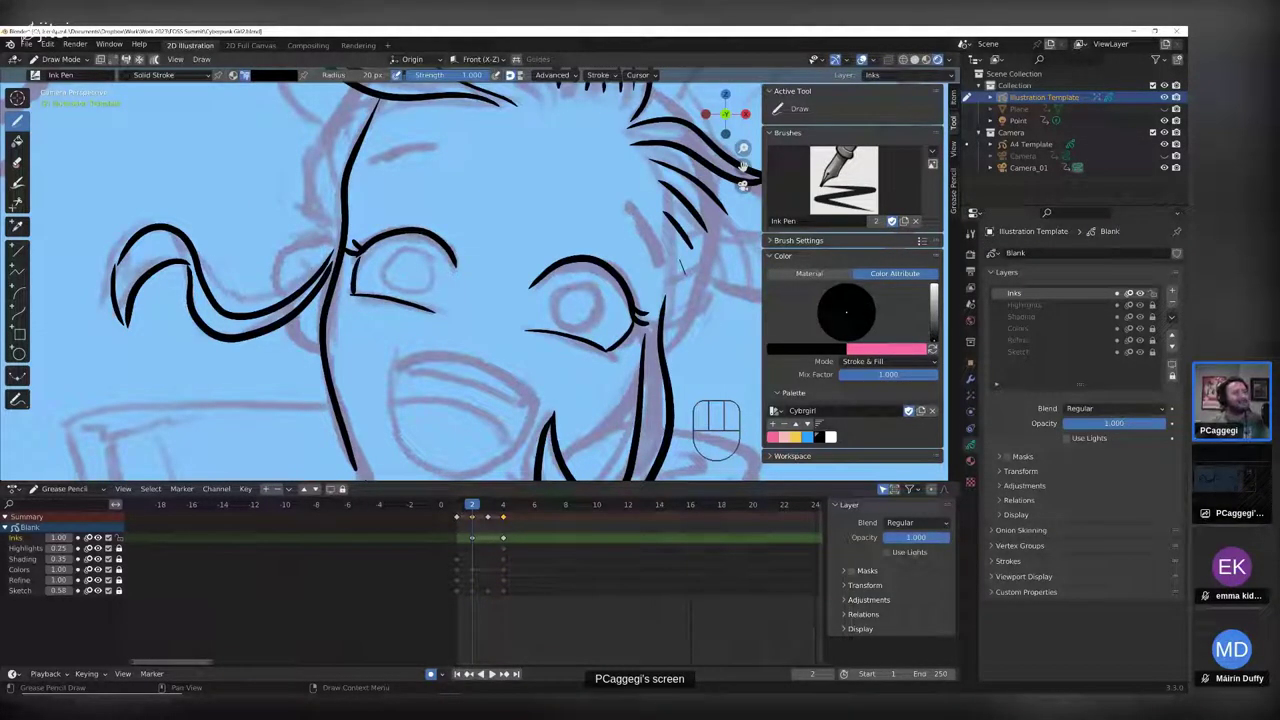
- Ink the open mouth's outline with the tongue line and the lower edge of the upper teeth
middle_click_drag(473, 375, 467, 254)
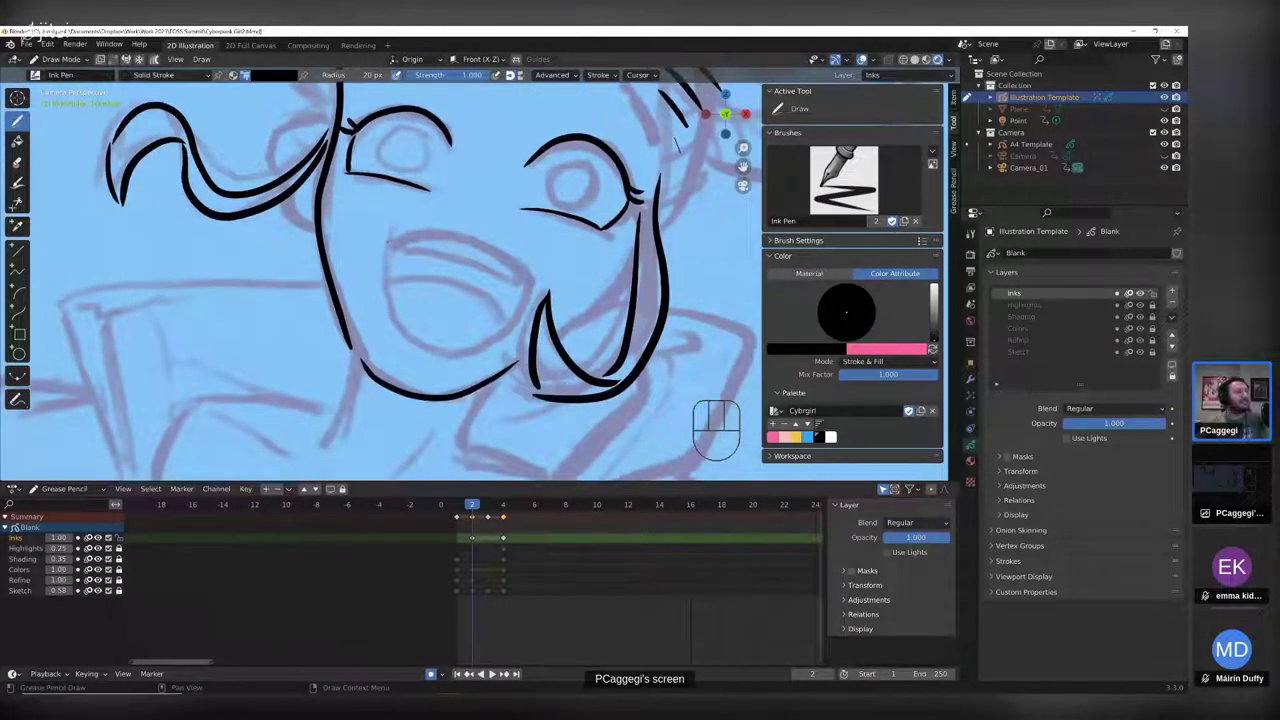
mouse_move(388, 241)
left_mouse_down()
mouse_move(488, 237)
mouse_move(535, 286)
mouse_move(496, 338)
mouse_move(436, 354)
mouse_move(393, 310)
mouse_move(388, 254)
left_mouse_up()
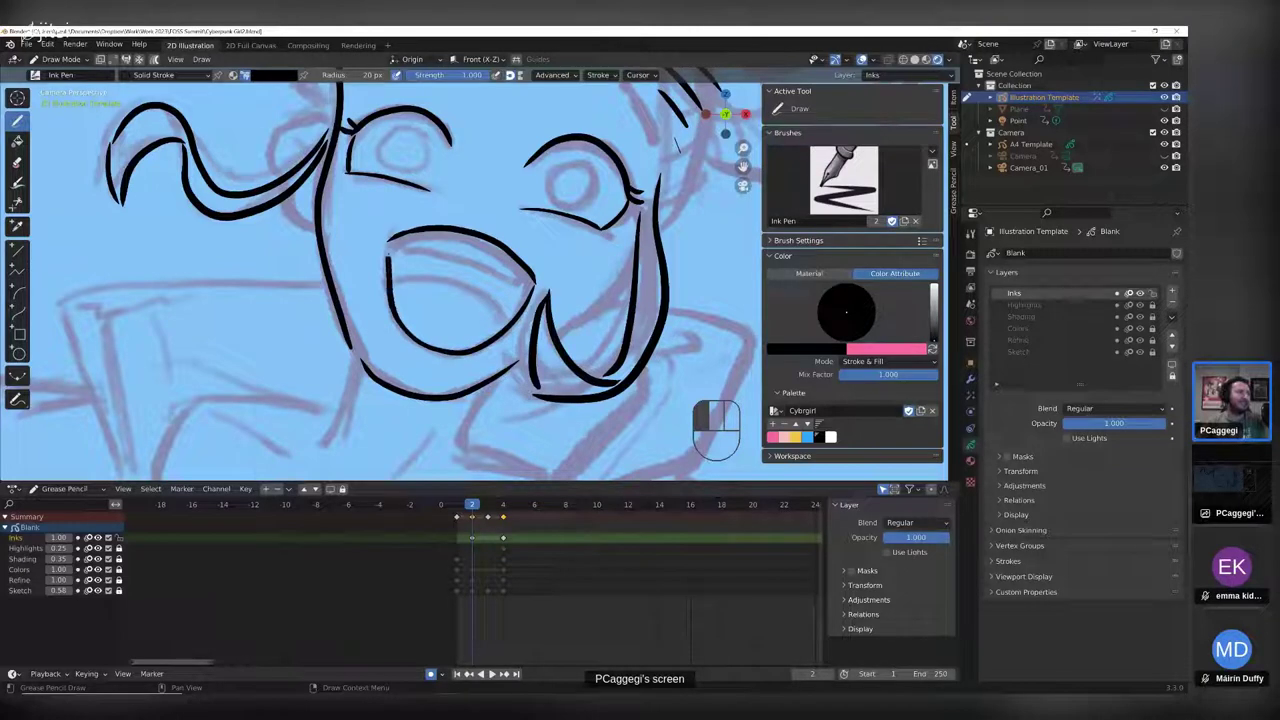
mouse_move(505, 316)
left_mouse_down()
mouse_move(475, 290)
mouse_move(394, 277)
left_mouse_up()
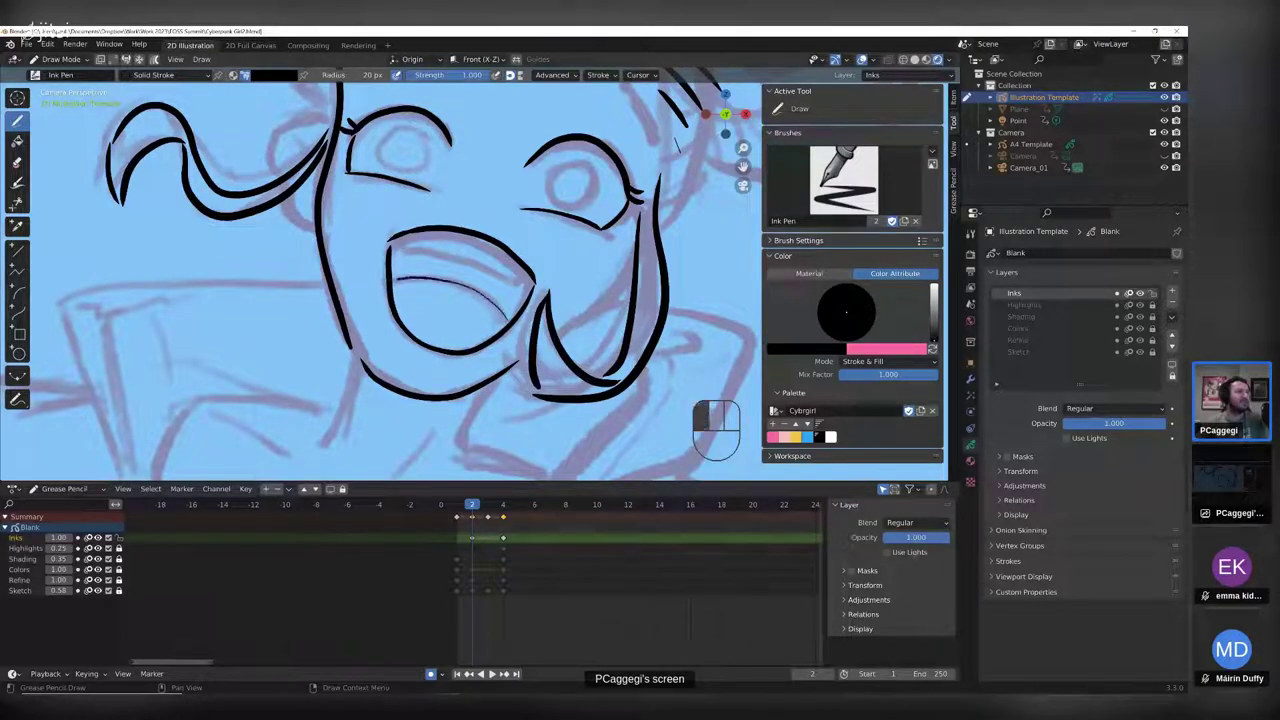
mouse_move(528, 272)
left_mouse_down()
mouse_move(519, 282)
mouse_move(402, 241)
left_mouse_up()
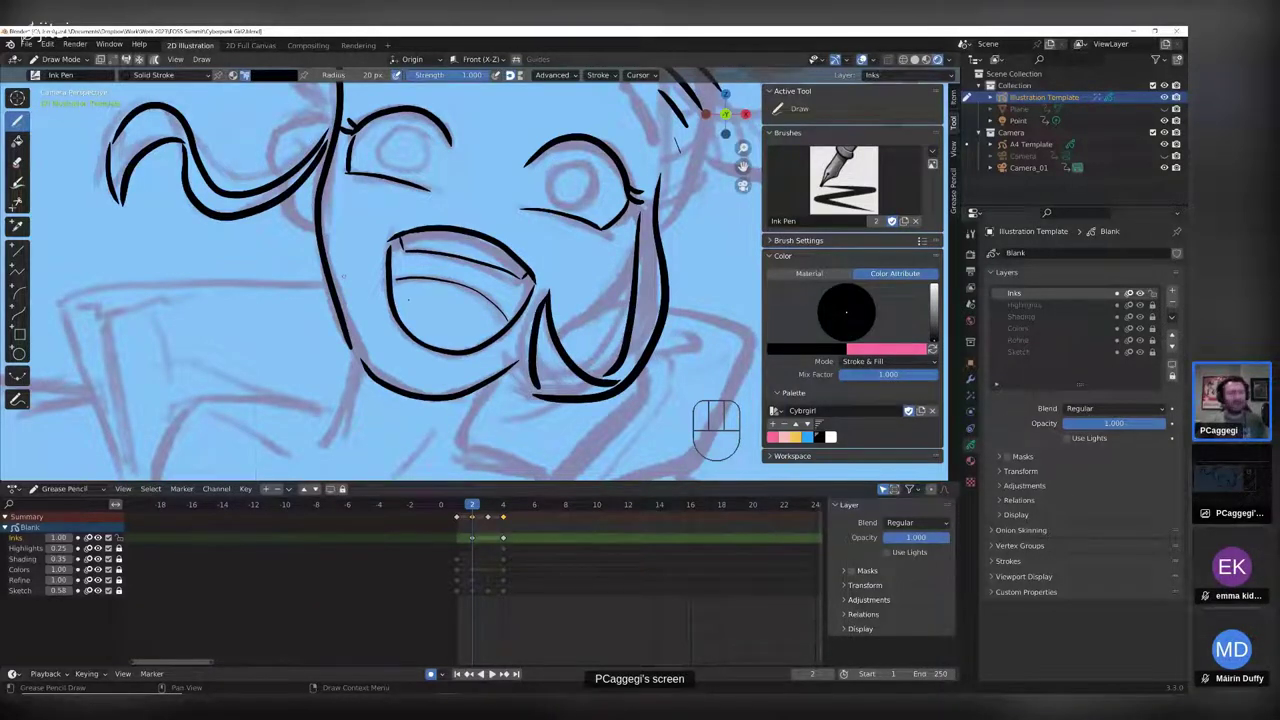
- Select the lower mouth stroke in Edit Mode, then subdivide and smooth it
scroll(343, 277, "up", 3)
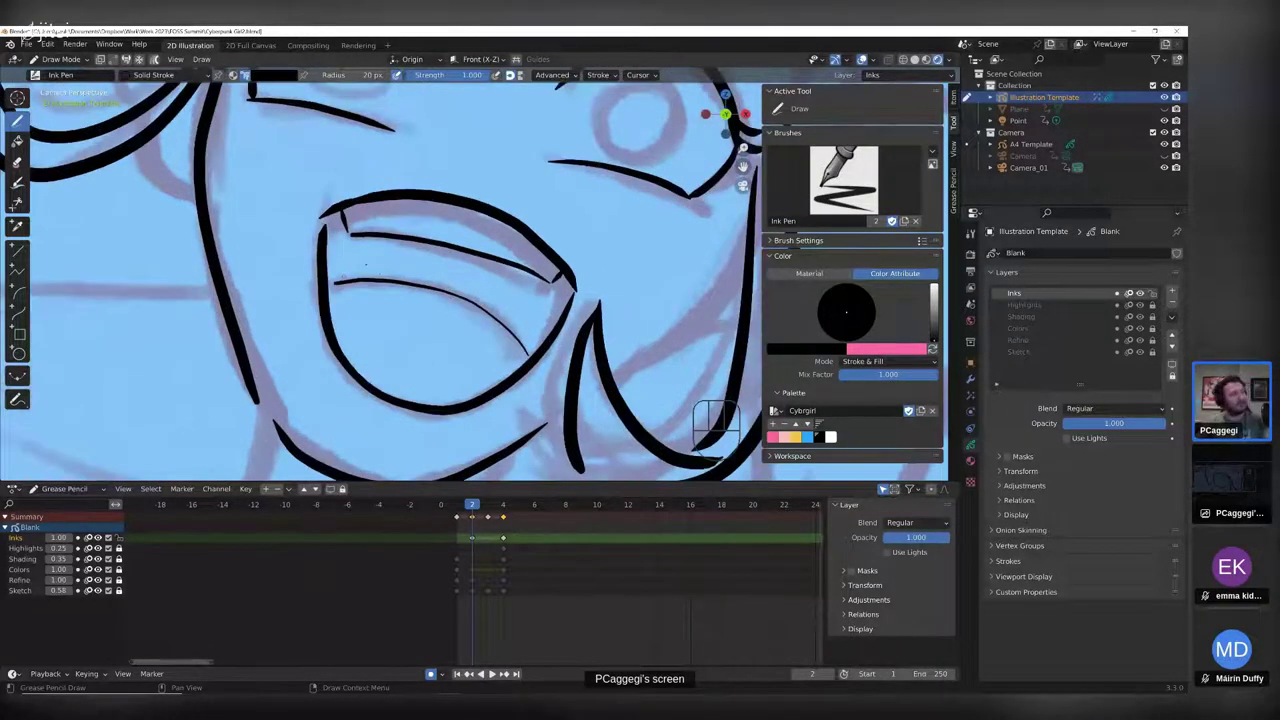
key("Tab")
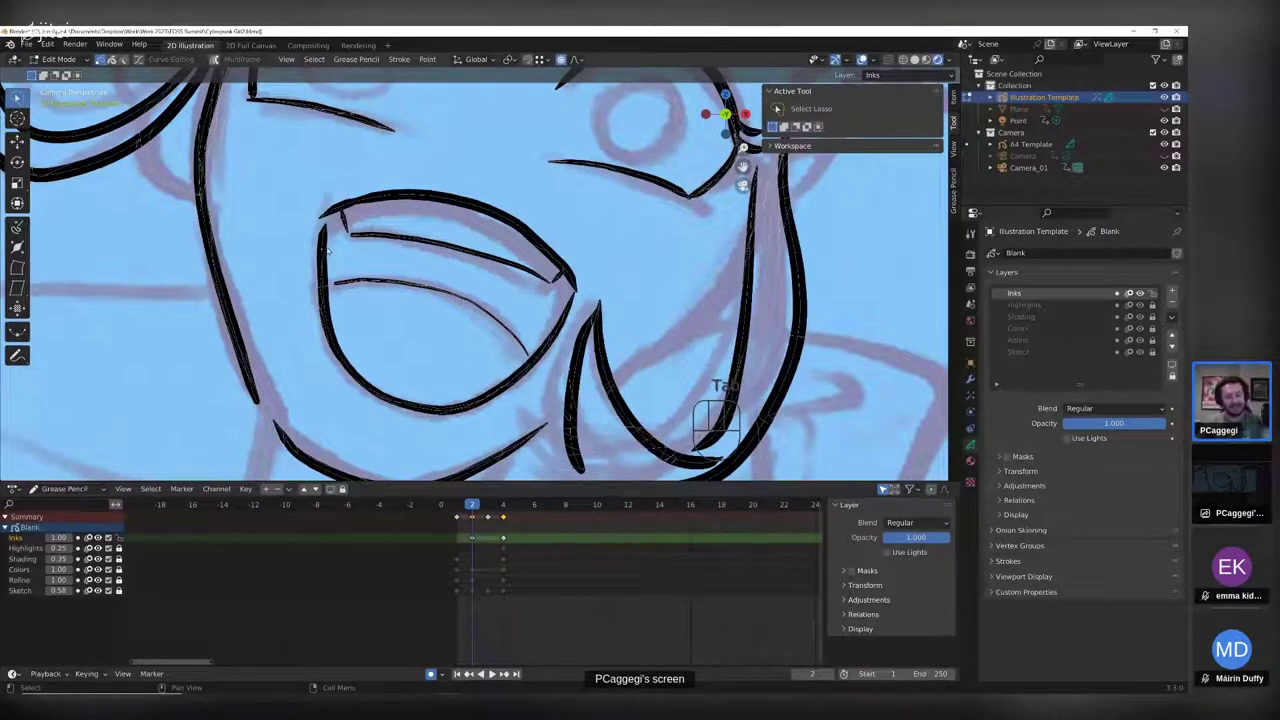
key("l")
scroll(338, 285, "up", 2)
middle_click_drag(354, 318, 369, 282)
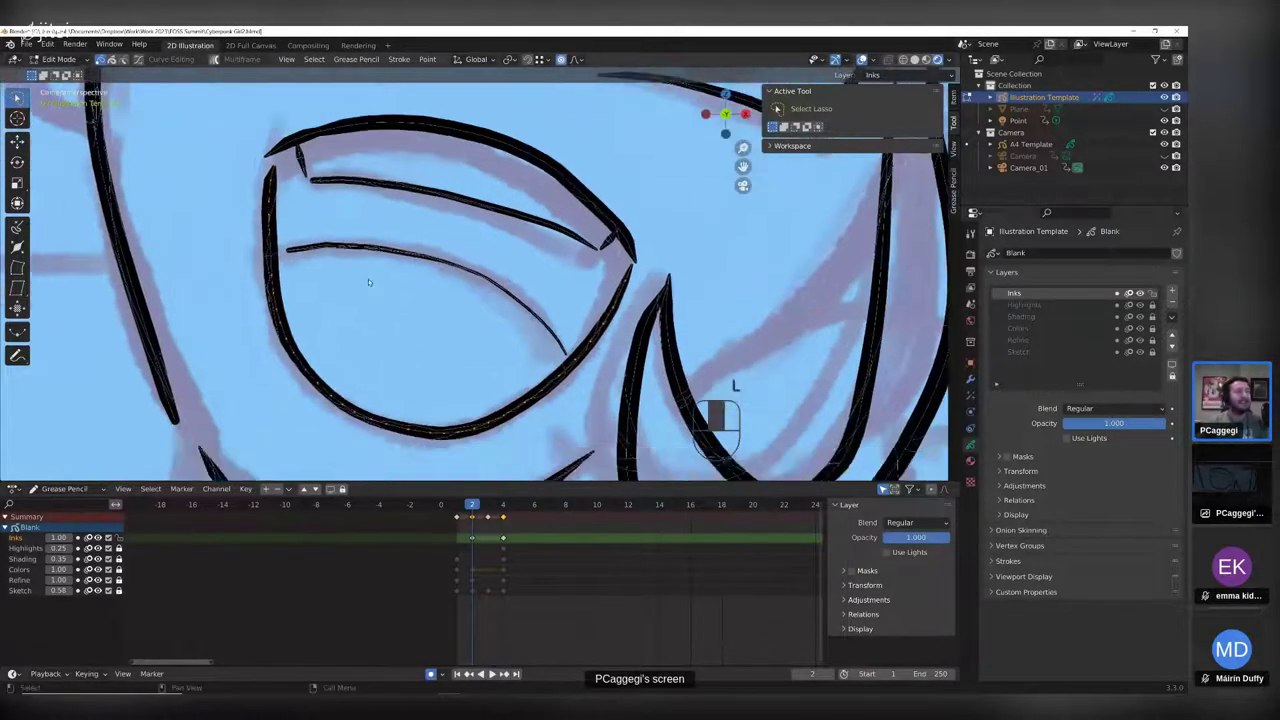
right_click(380, 334)
left_click(364, 332)
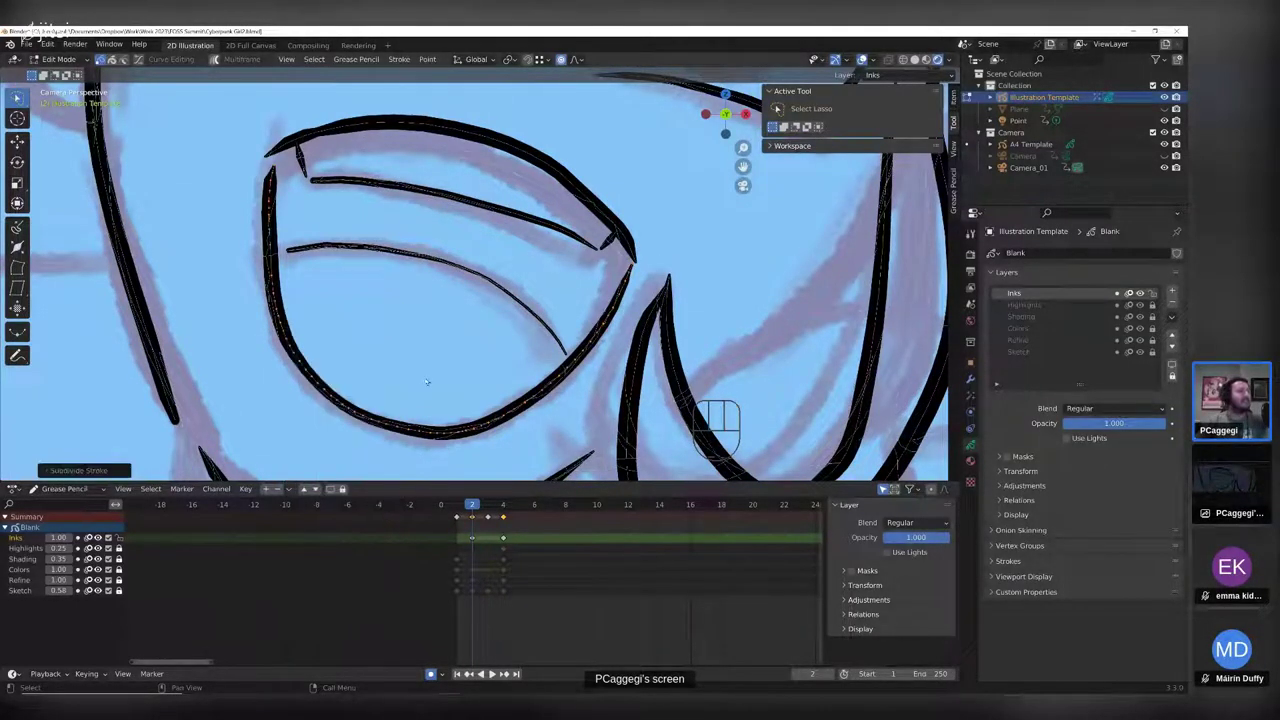
right_click(475, 358)
left_click(440, 389)
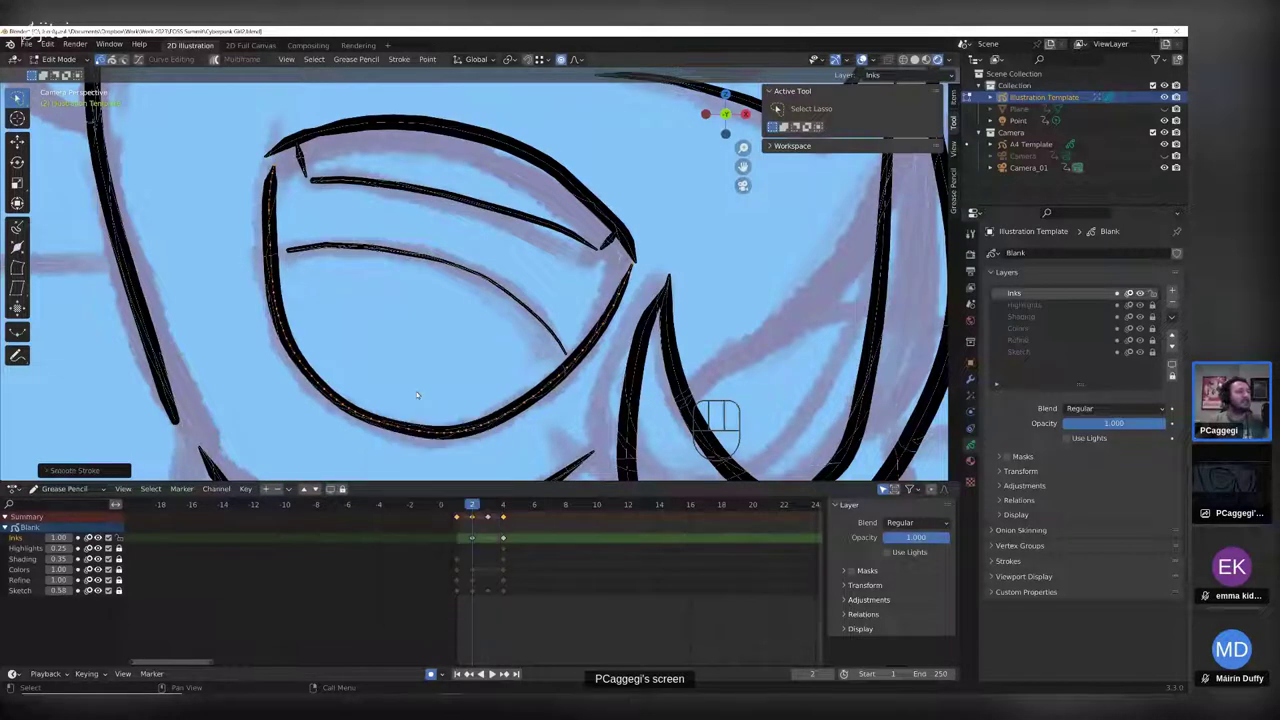
- Set the Smooth Stroke repeat value to 32 for the lower mouth stroke
left_click(52, 471)
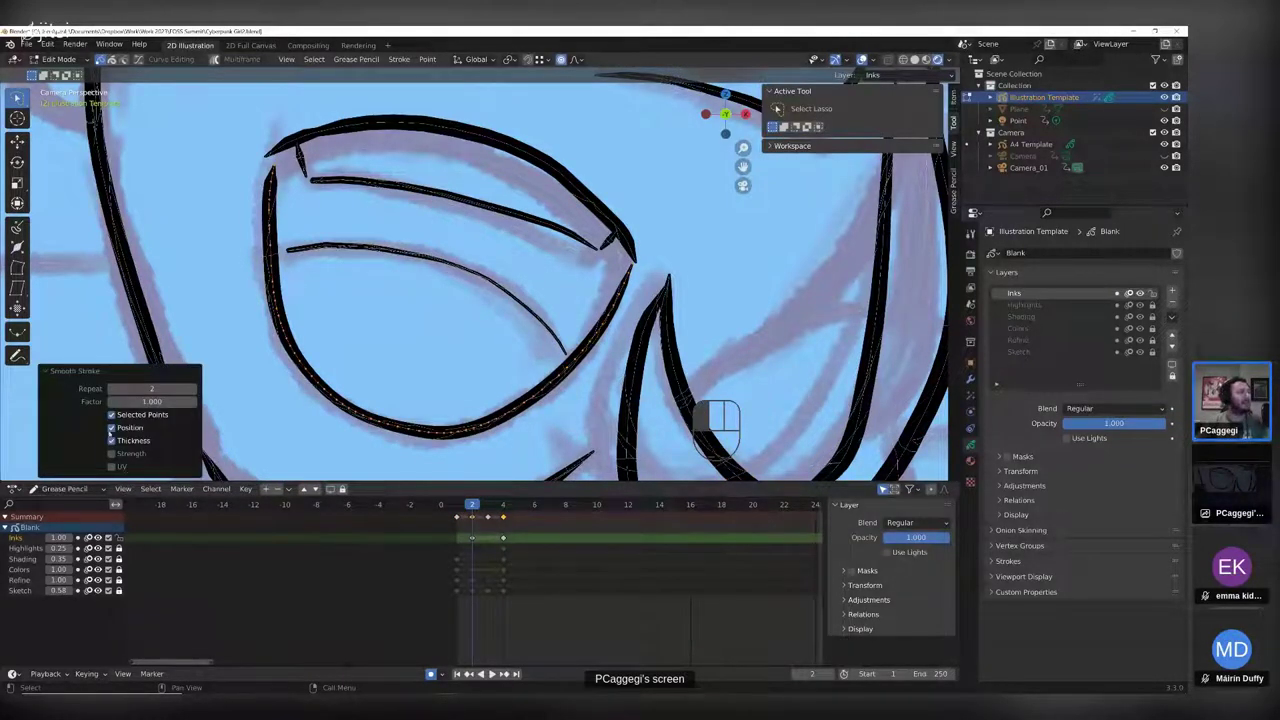
left_click(155, 388)
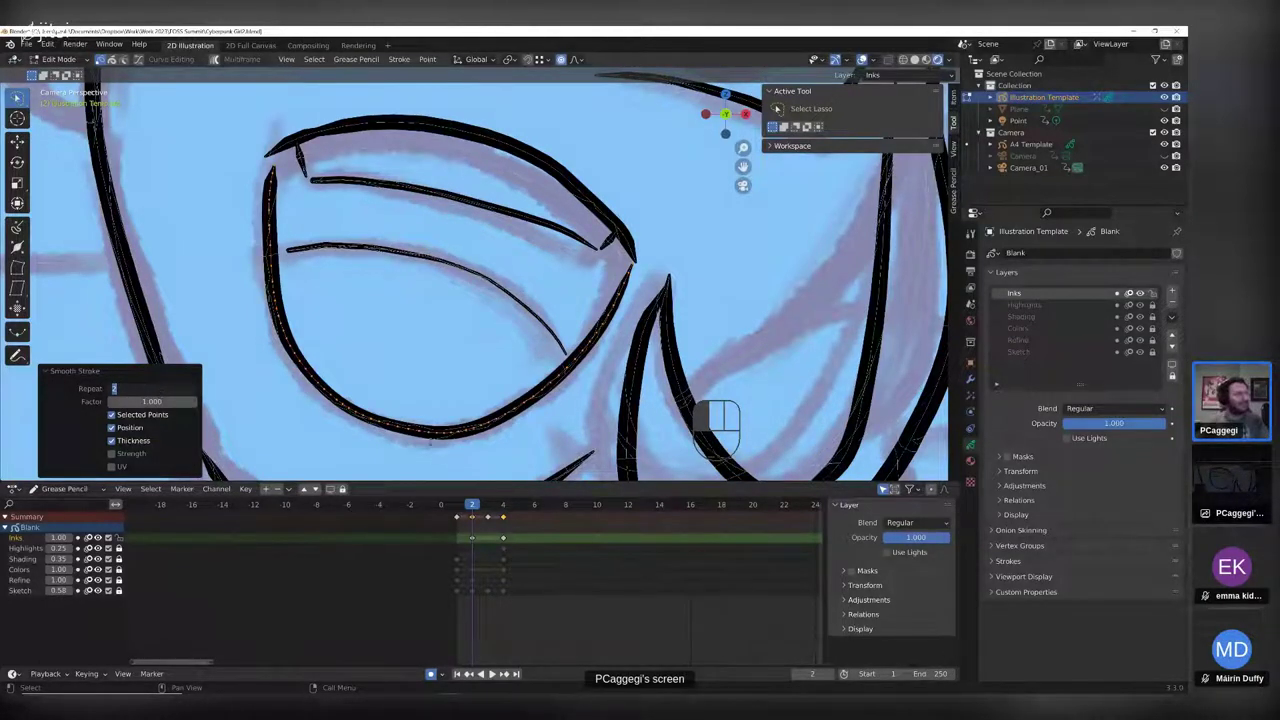
key("Return")
left_click_drag(135, 389, 147, 389)
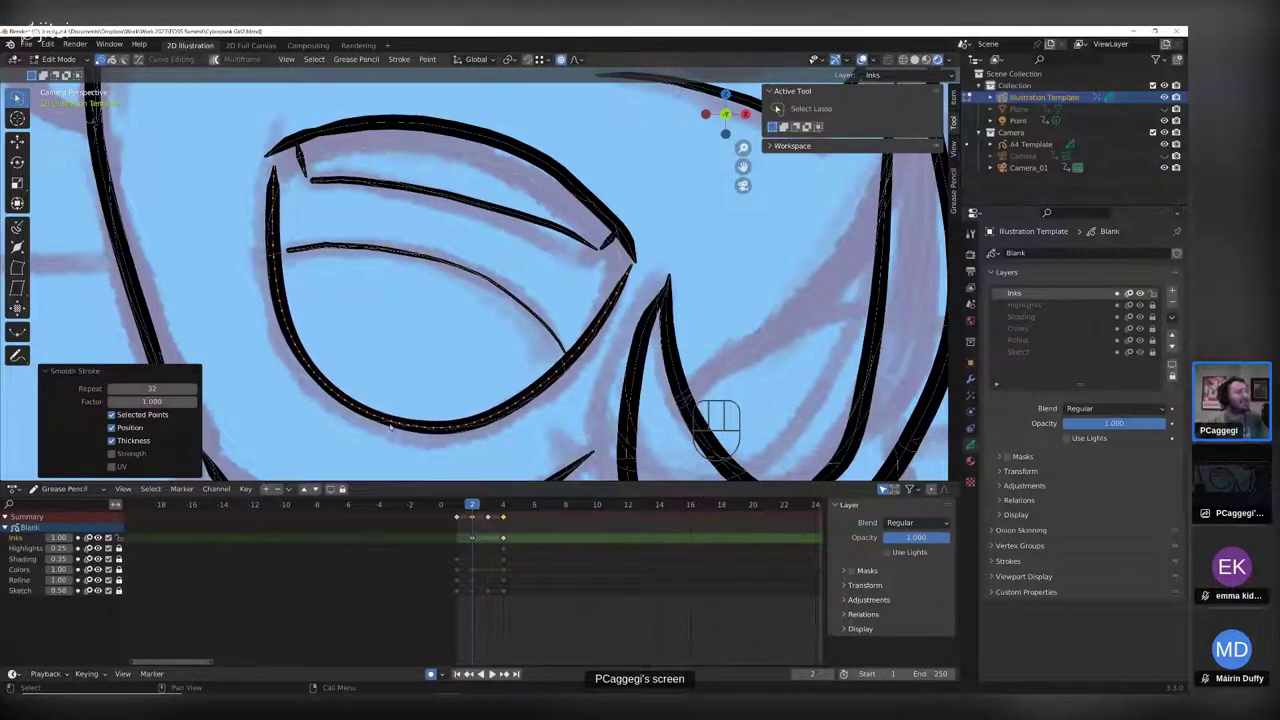
- Nudge the bottom of the lower mouth stroke toward the sketch, with the proportional size reduced to about 0.36 cm
key("g")
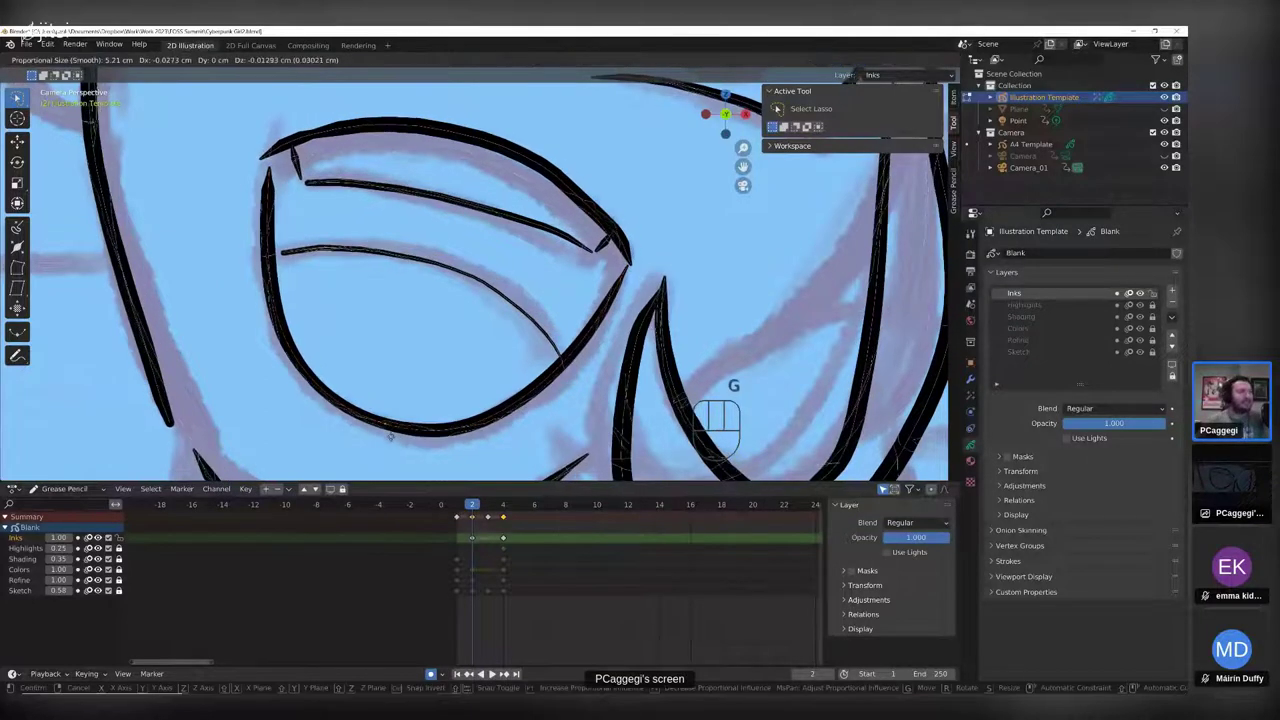
scroll(393, 432, "up", 20)
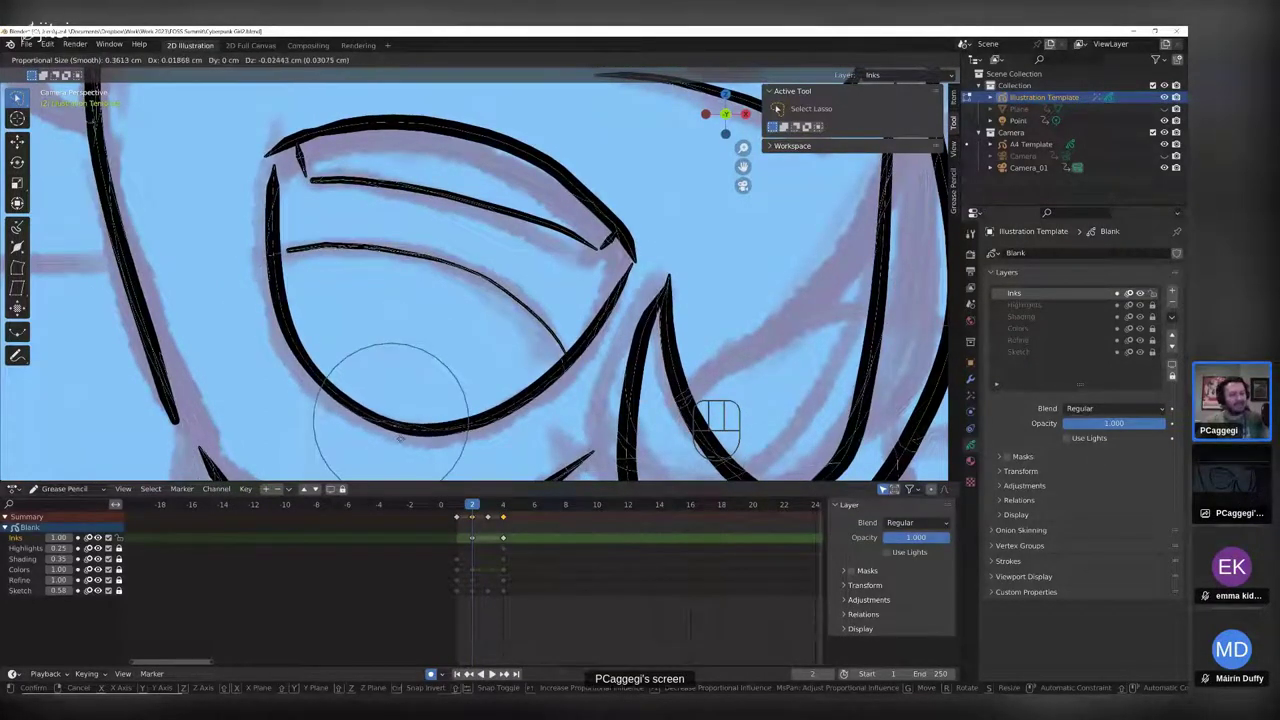
left_click(402, 443)
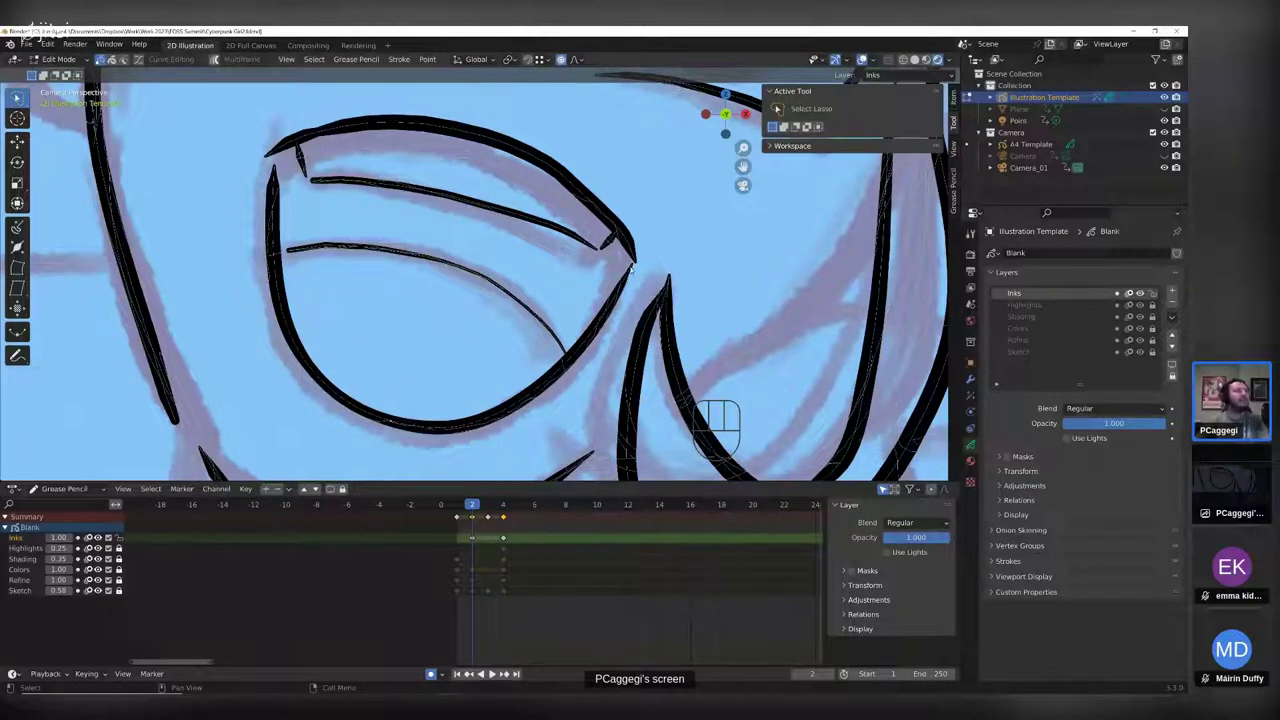
- Taper both ends of the lower mouth stroke with Shrink/Fatten, keeping the proportional falloff on Smooth
key("alt+a")
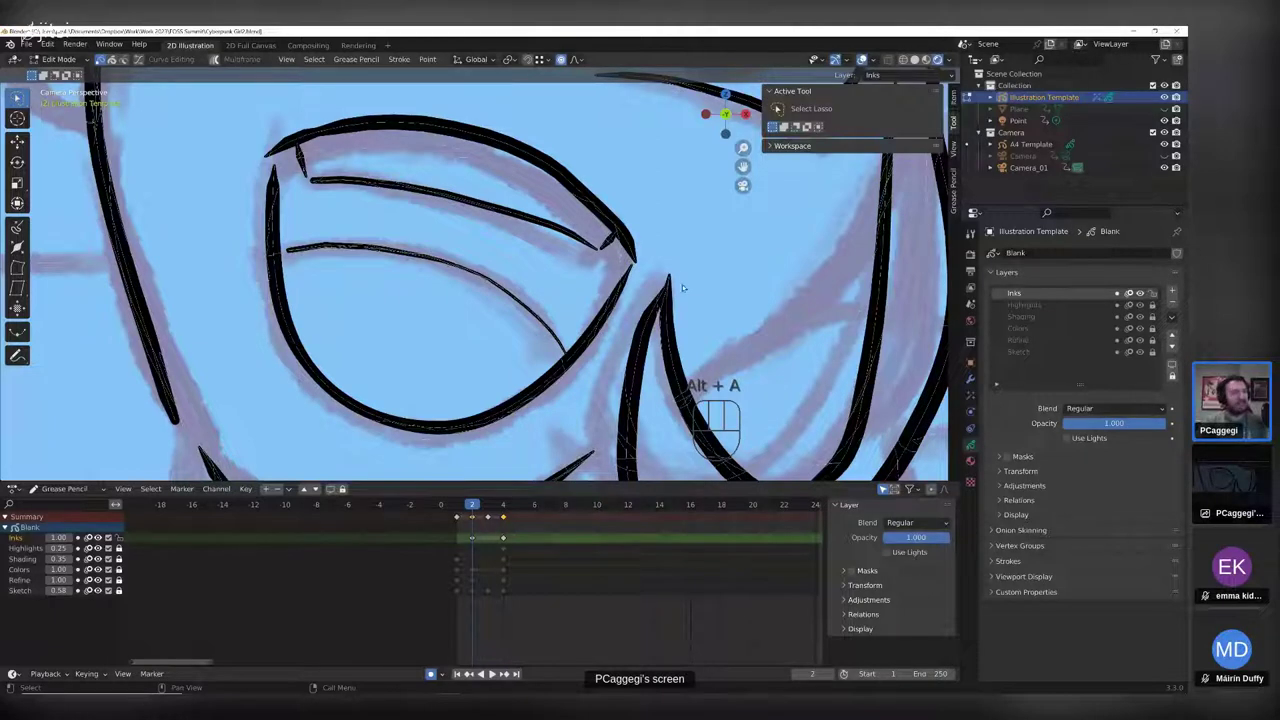
key("alt+s")
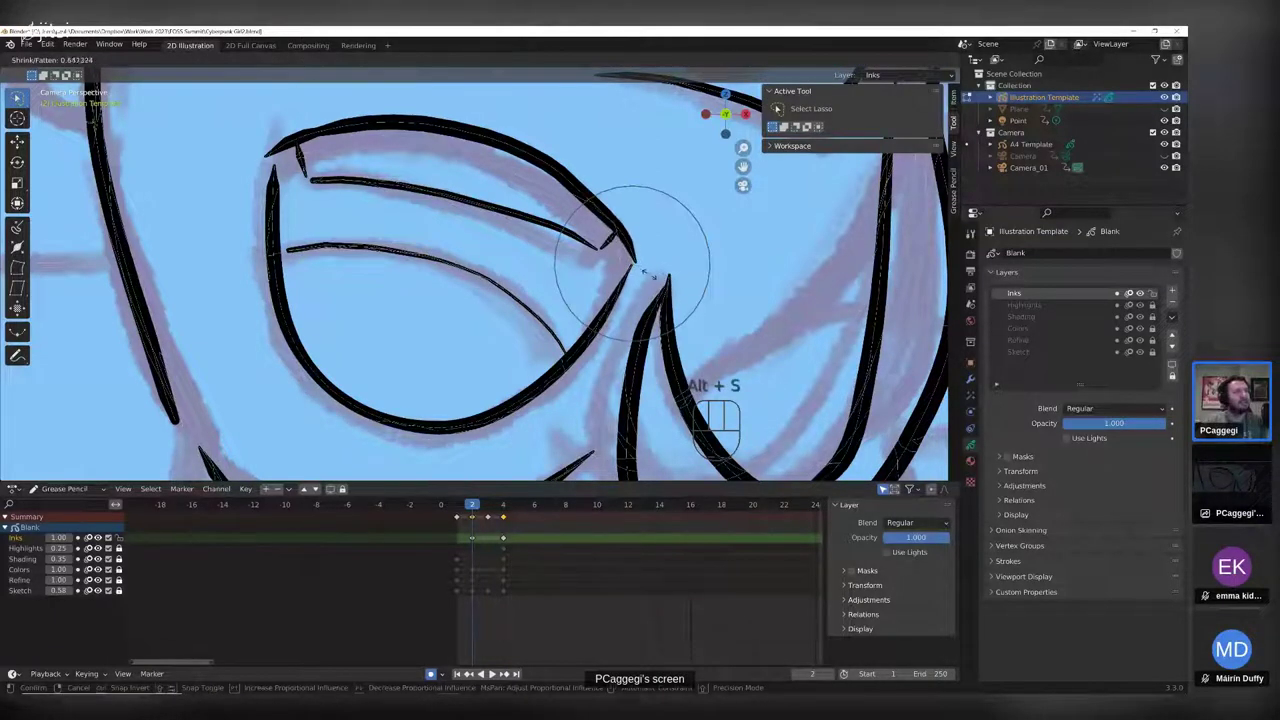
left_click(645, 284)
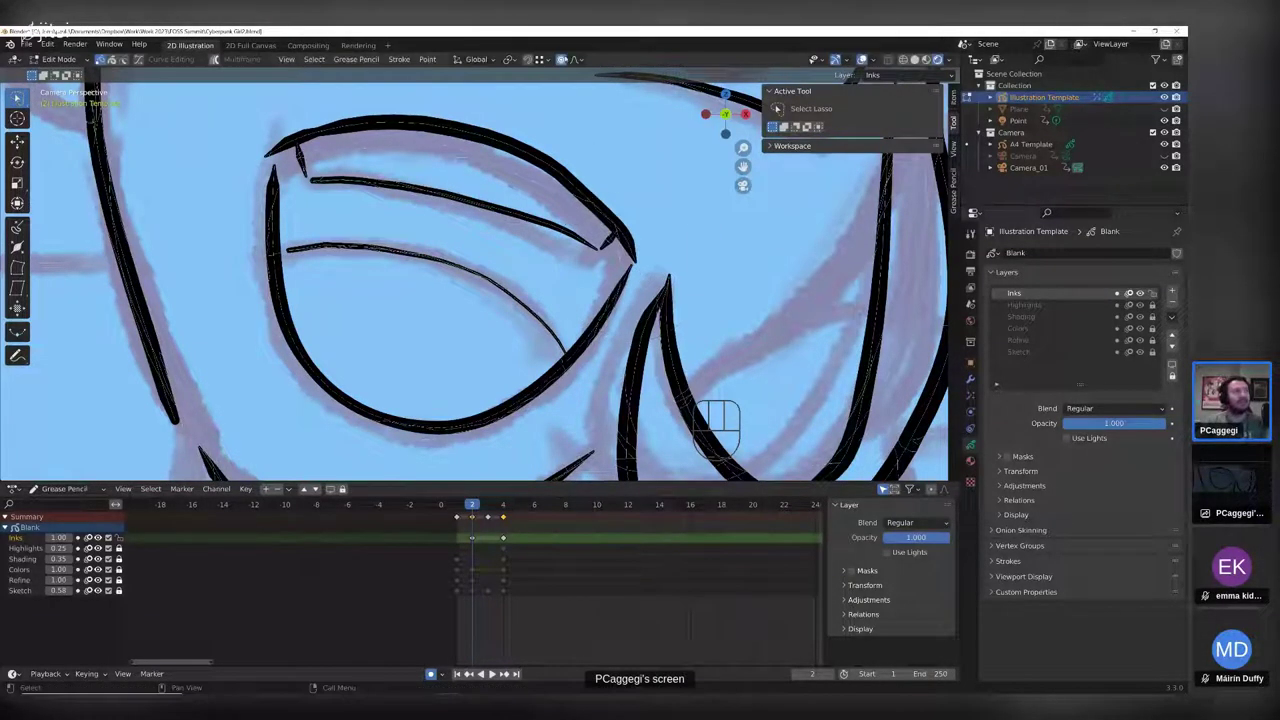
left_click(576, 60)
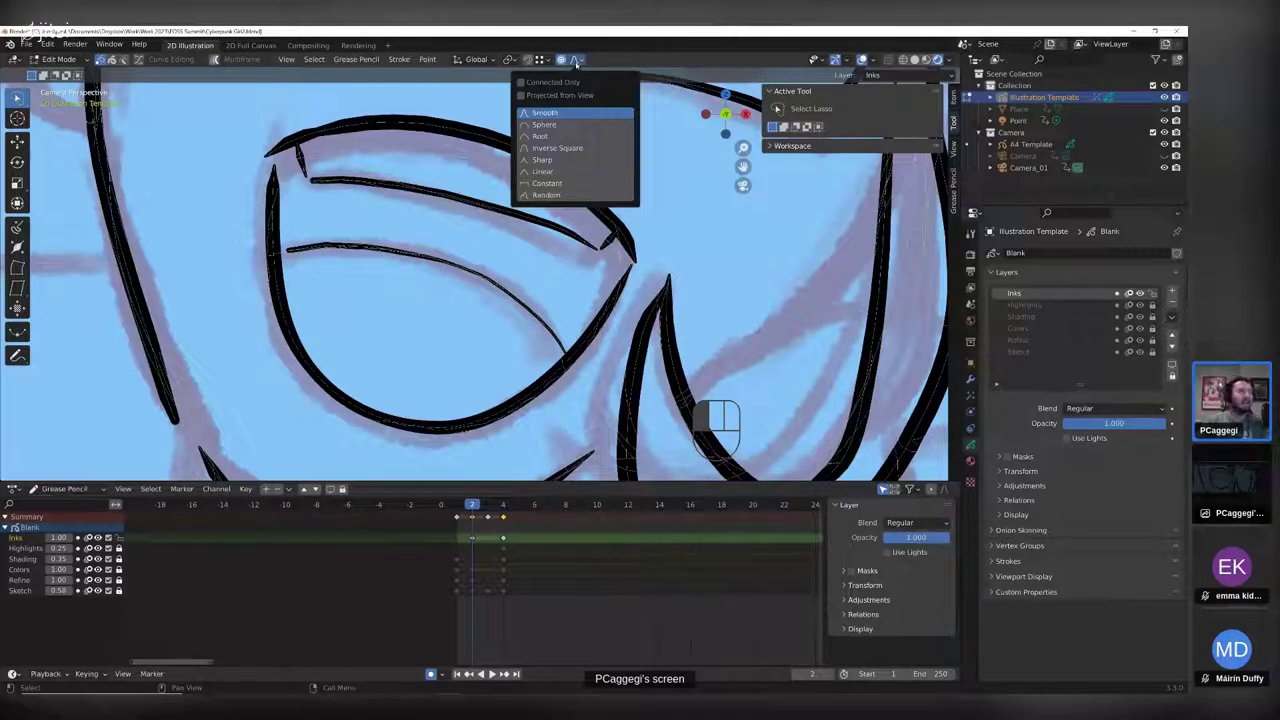
left_click(545, 112)
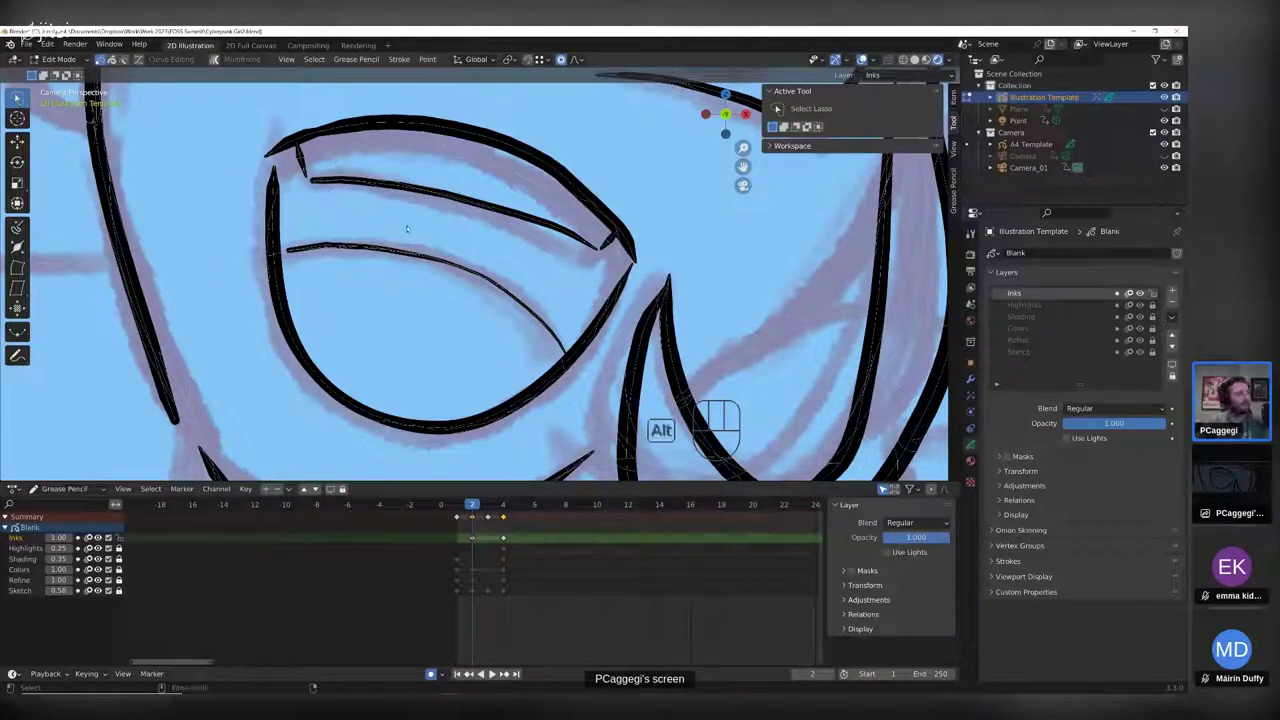
key("alt+s")
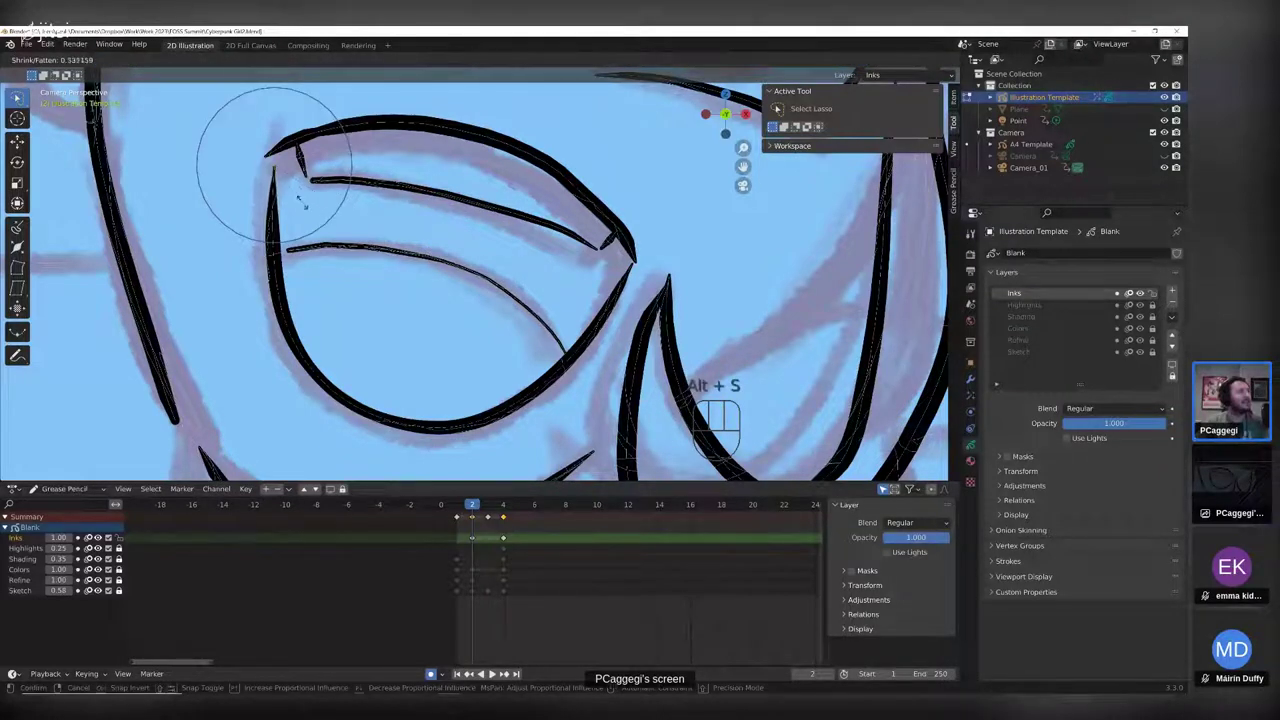
left_click(300, 200)
- Select the tongue line, subdivide it and smooth it with a higher repeat value
left_click(290, 256)
right_click(290, 256)
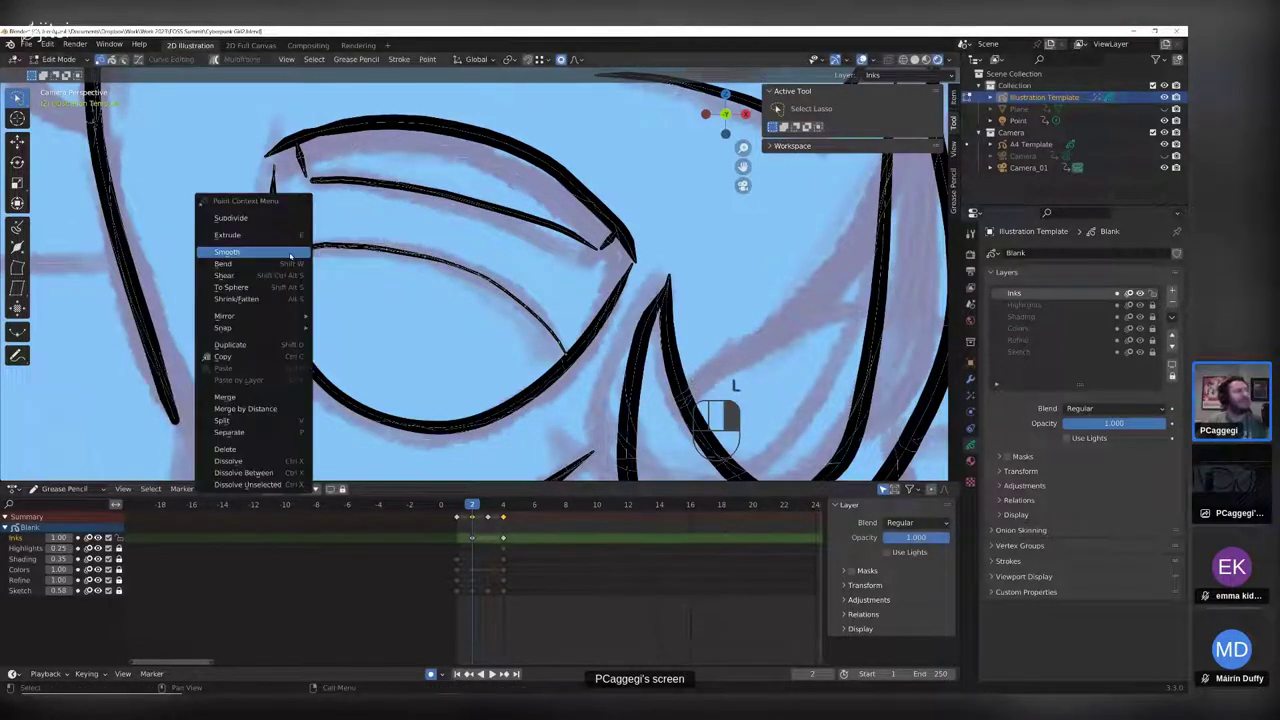
left_click(250, 219)
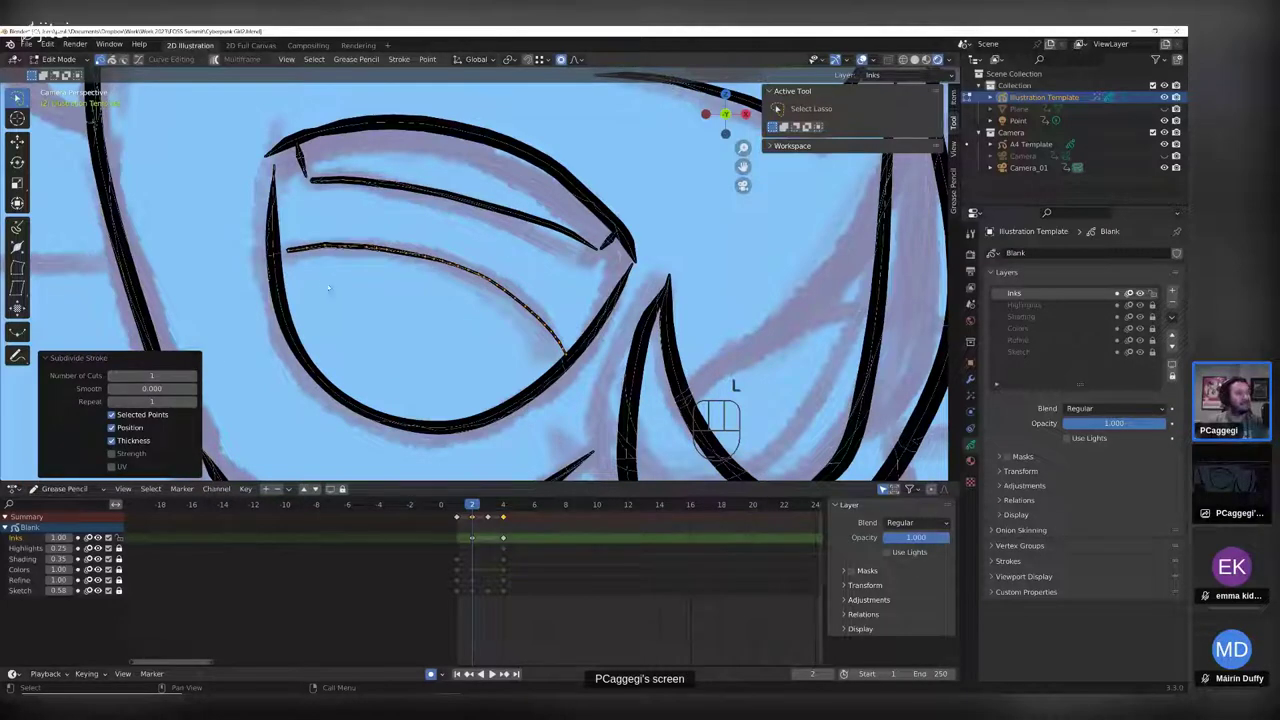
right_click(290, 296)
left_click(290, 316)
left_click_drag(134, 388, 200, 388)
- Raise the whole tongue line above its sketch line inside the mouth, with the proportional size enlarged to 1.66 cm
left_click(444, 270)
key("g")
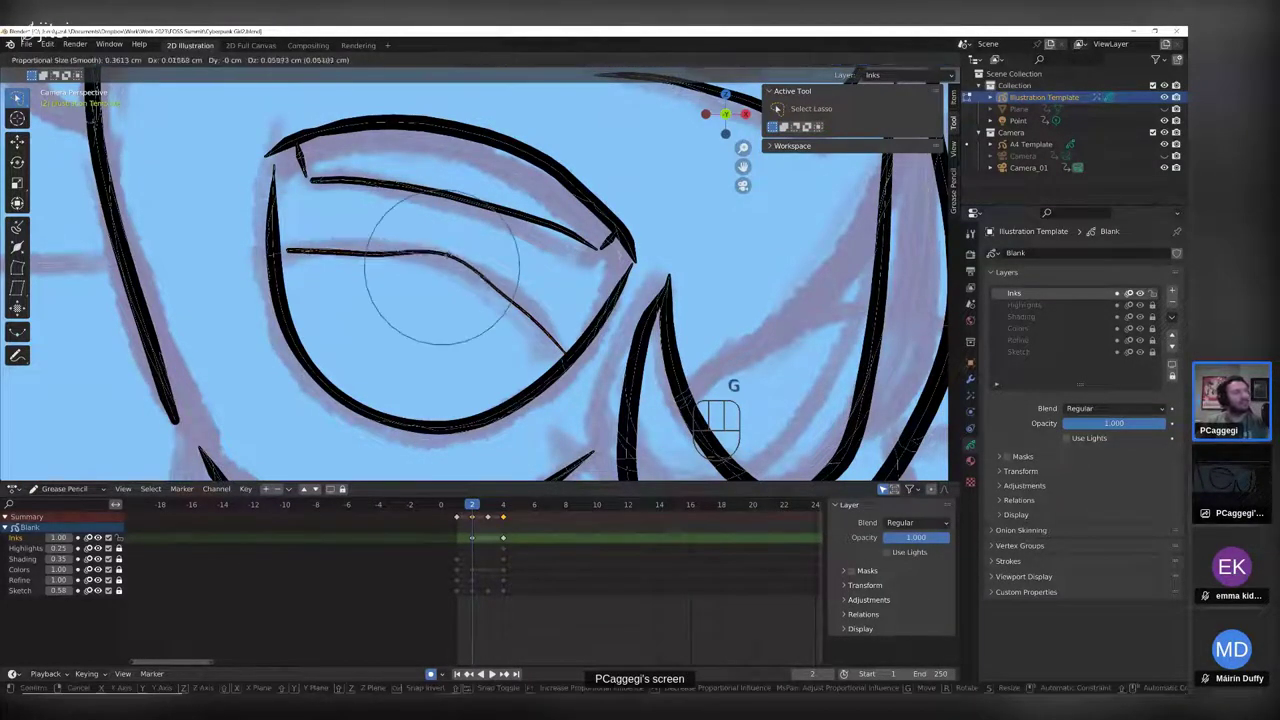
scroll(446, 255, "down", 5)
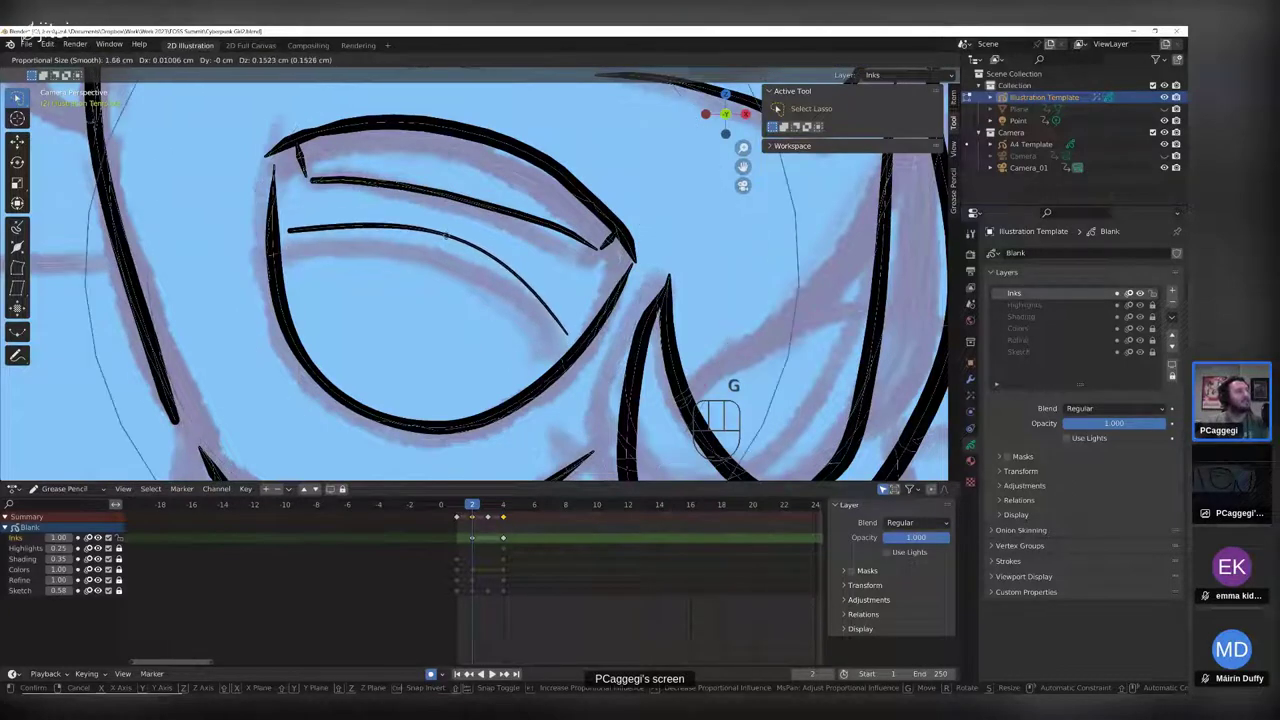
left_click(409, 242)
- Pull both ends of the tongue line out to meet the mouth outline, and adjust its thickness with Shrink/Fatten
key("g")
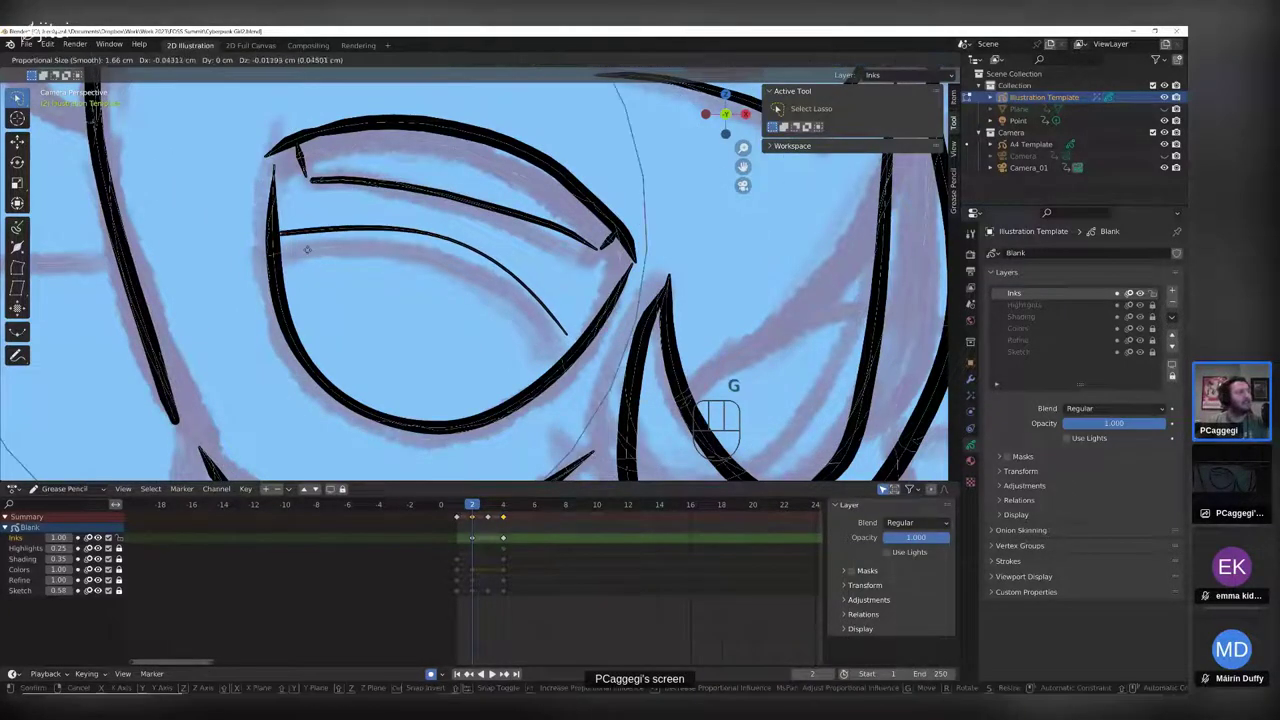
left_click(566, 338)
key("g")
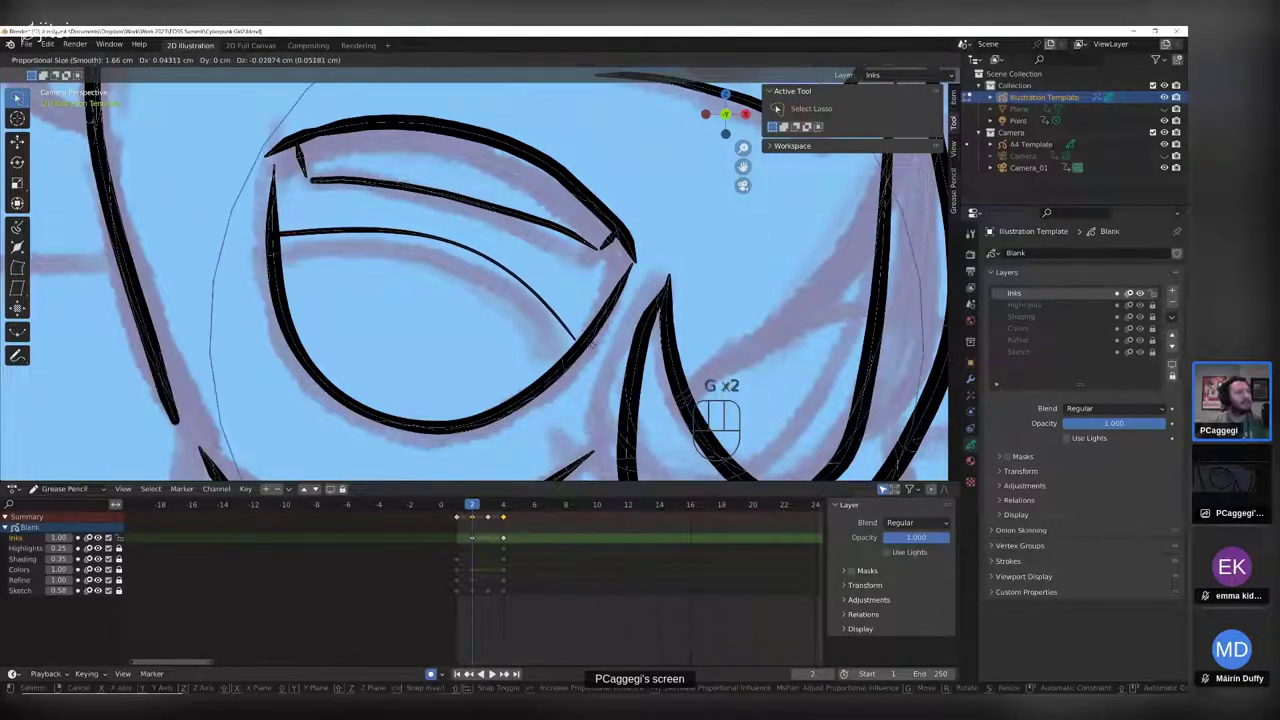
left_click(579, 346)
key("alt+s")
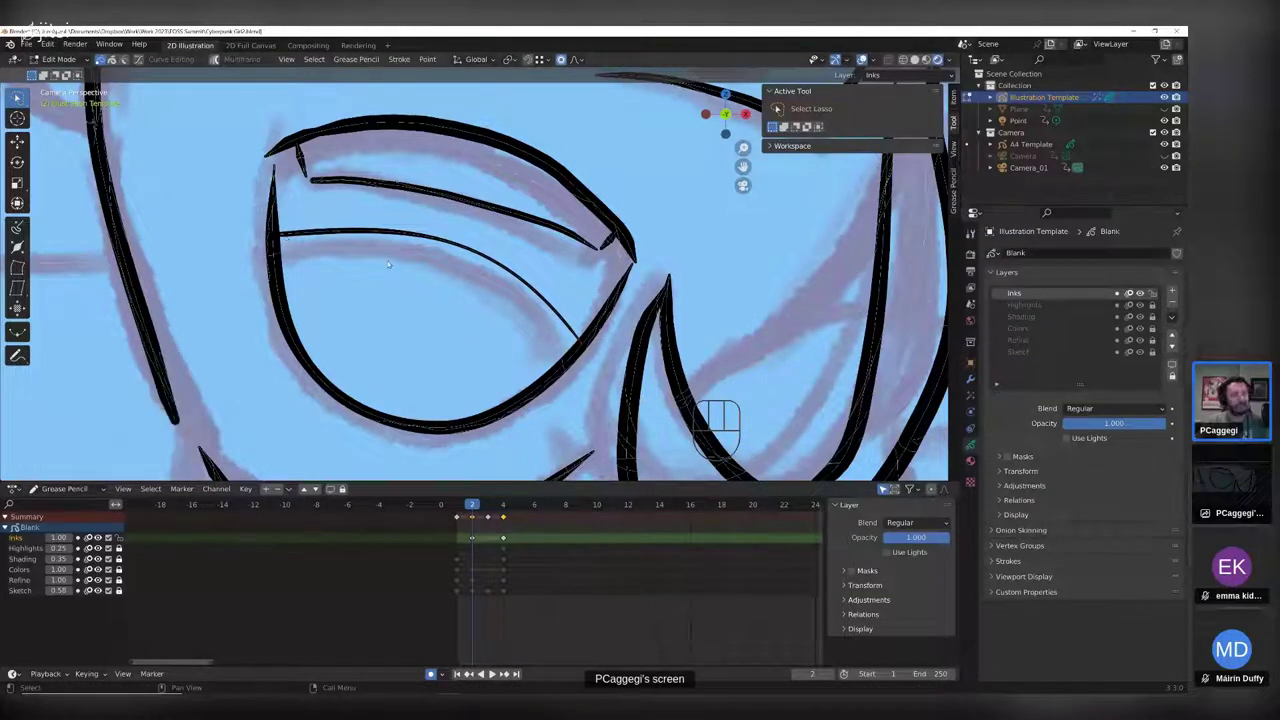
left_click(358, 251)
- Join the upper teeth line to the short connecting strokes at its right and left ends
scroll(566, 251, "up", 5)
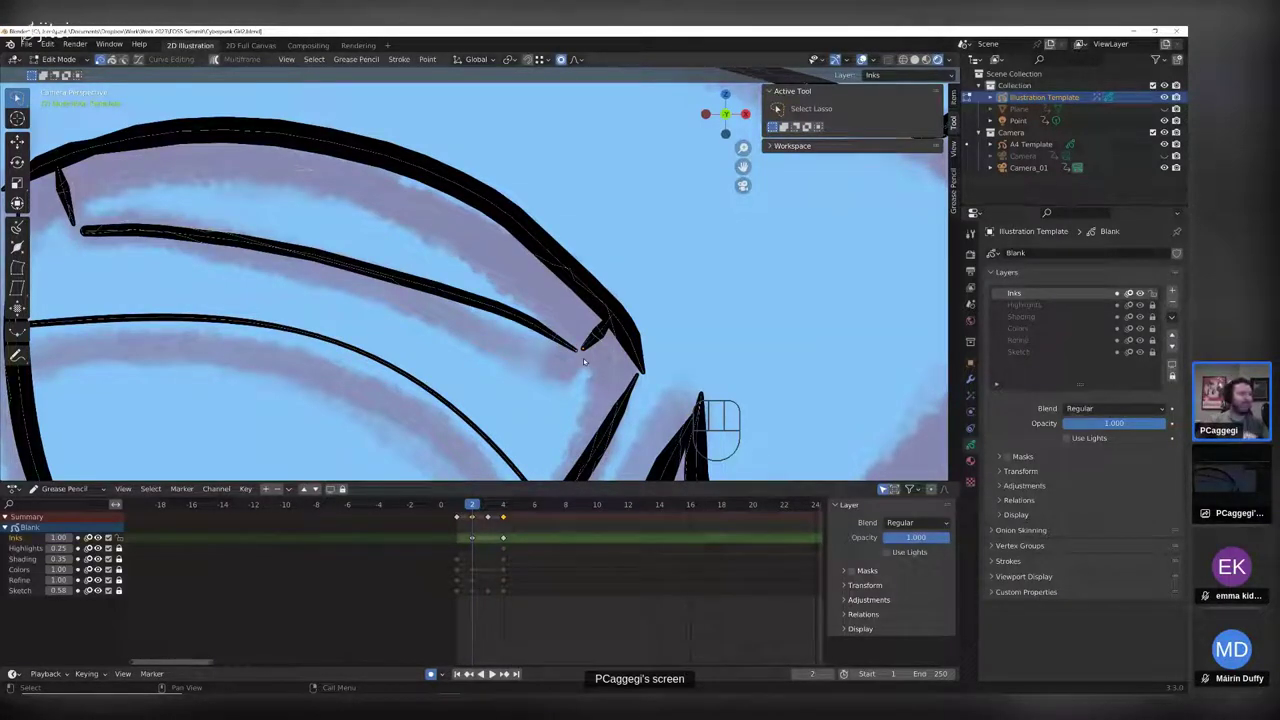
key("ctrl+j")
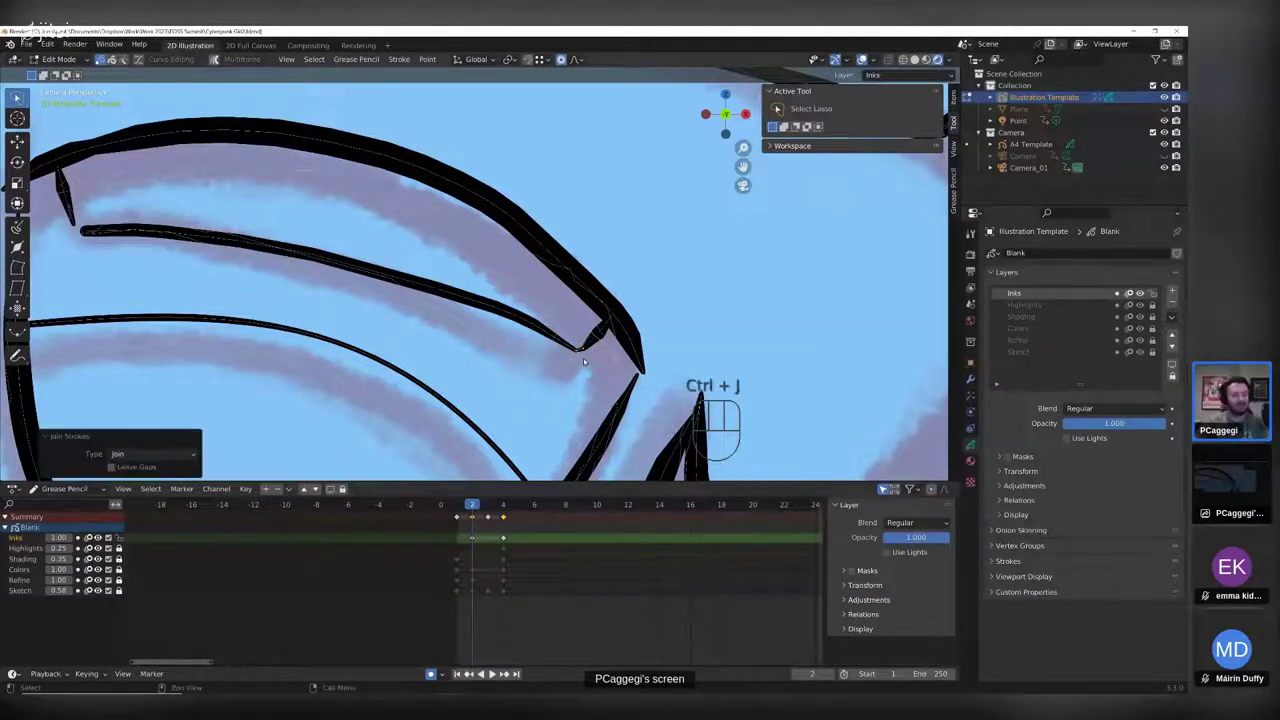
left_click(87, 234)
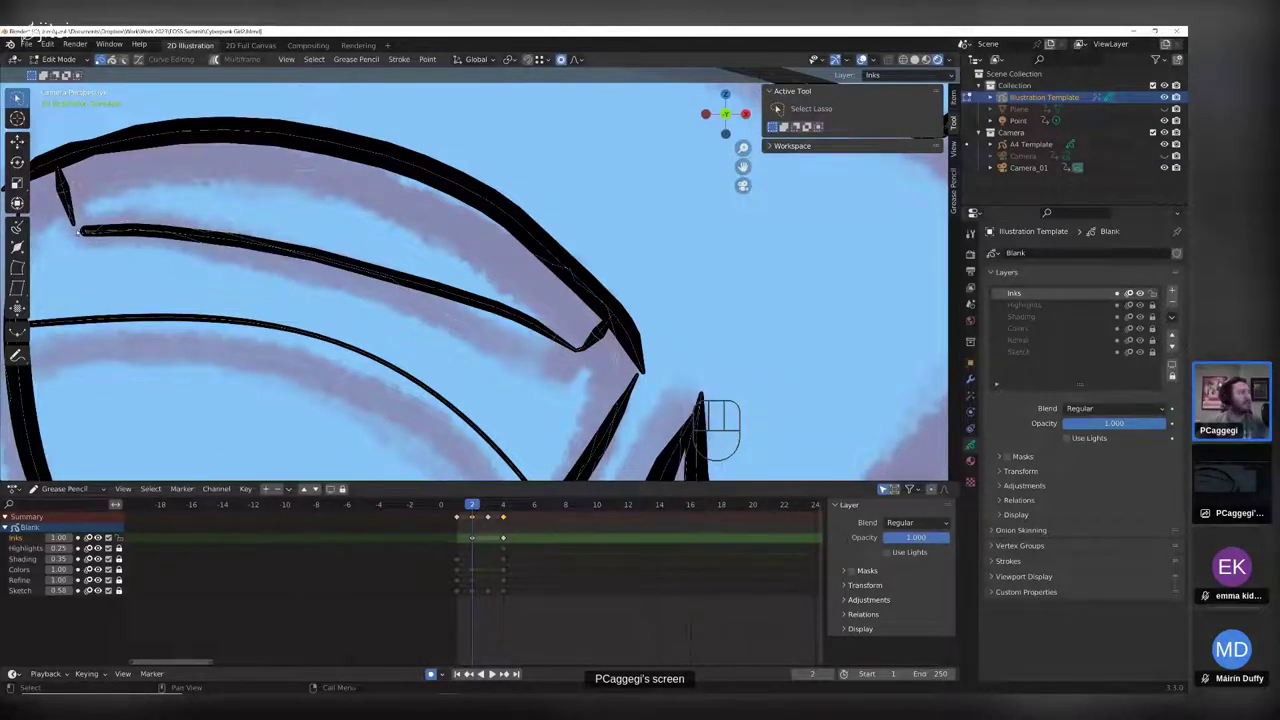
left_click(74, 226, "shift")
key("ctrl+j")
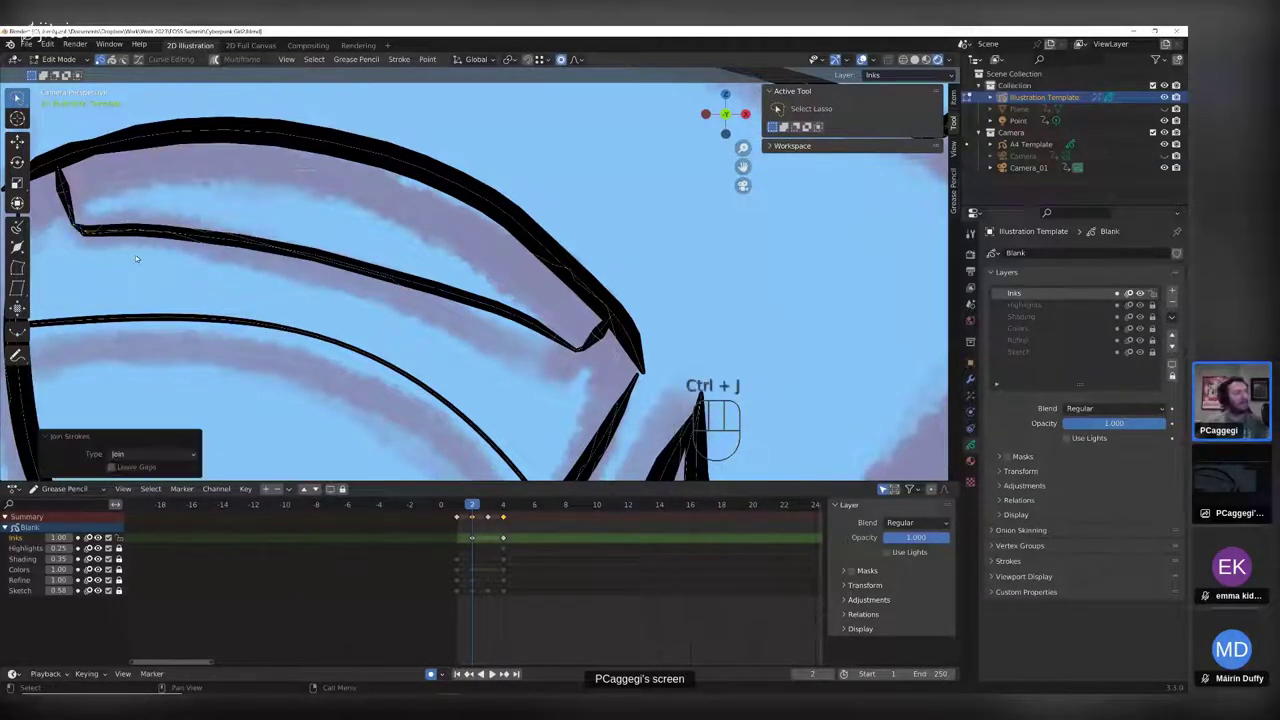
- Select the entire joined teeth stroke, subdivide it twice and smooth it to round its corners
left_click(80, 229)
right_click(80, 229)
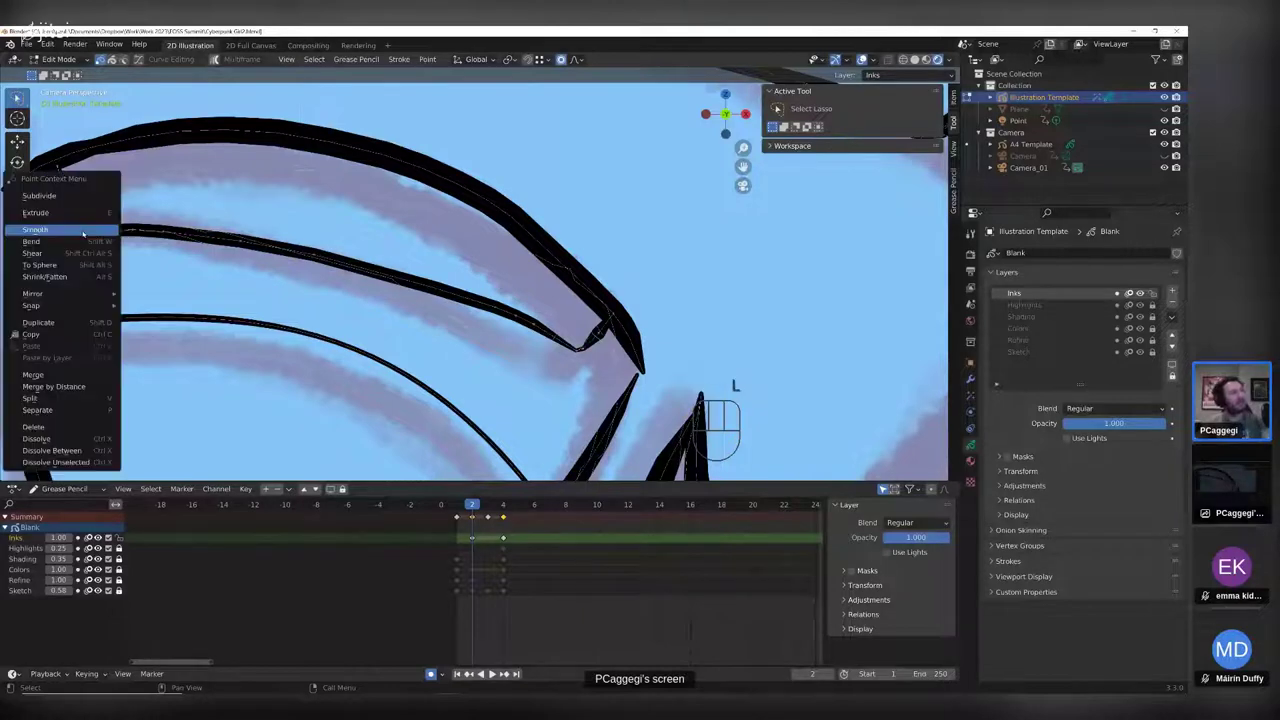
left_click(100, 197)
right_click(183, 261)
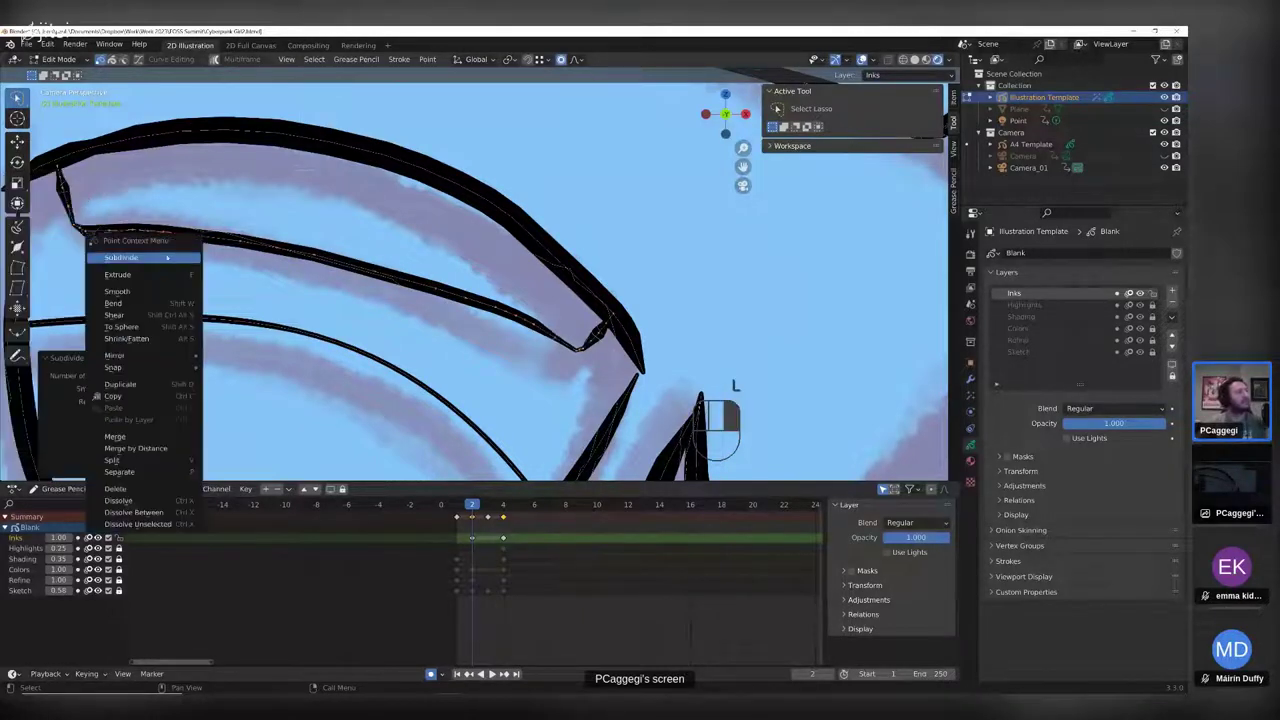
left_click(154, 260)
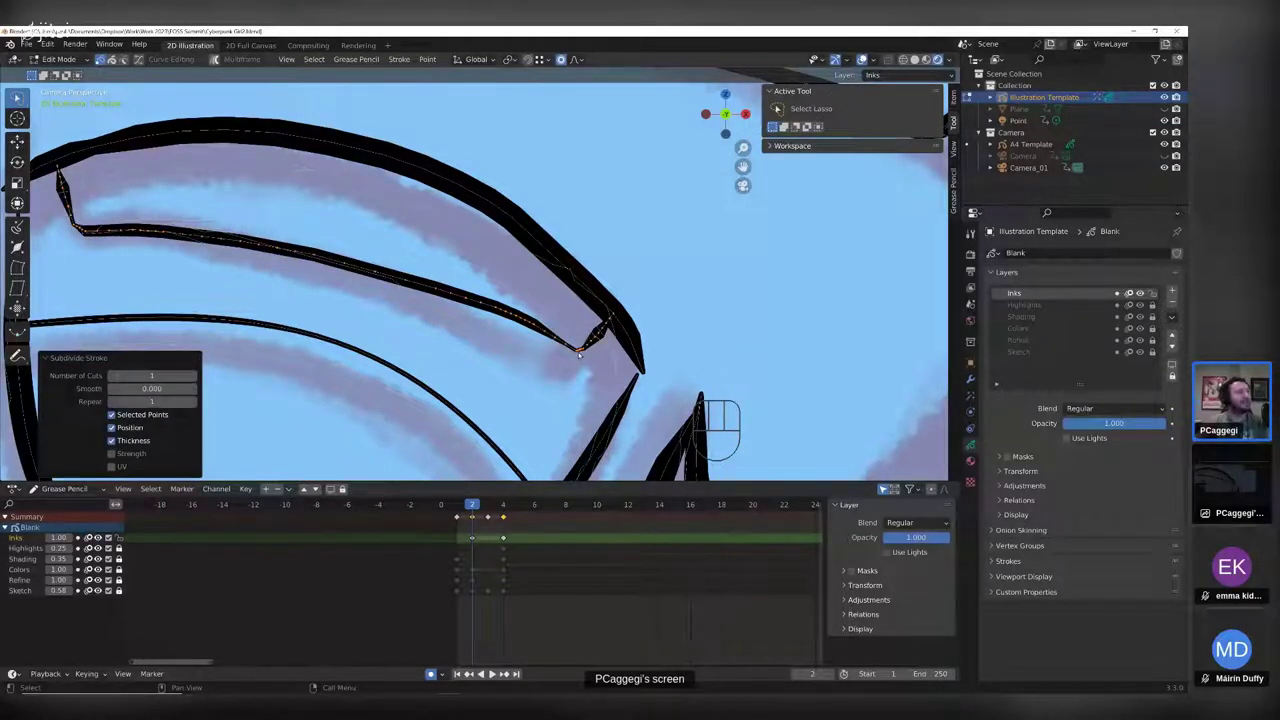
right_click(515, 373)
left_click(512, 397)
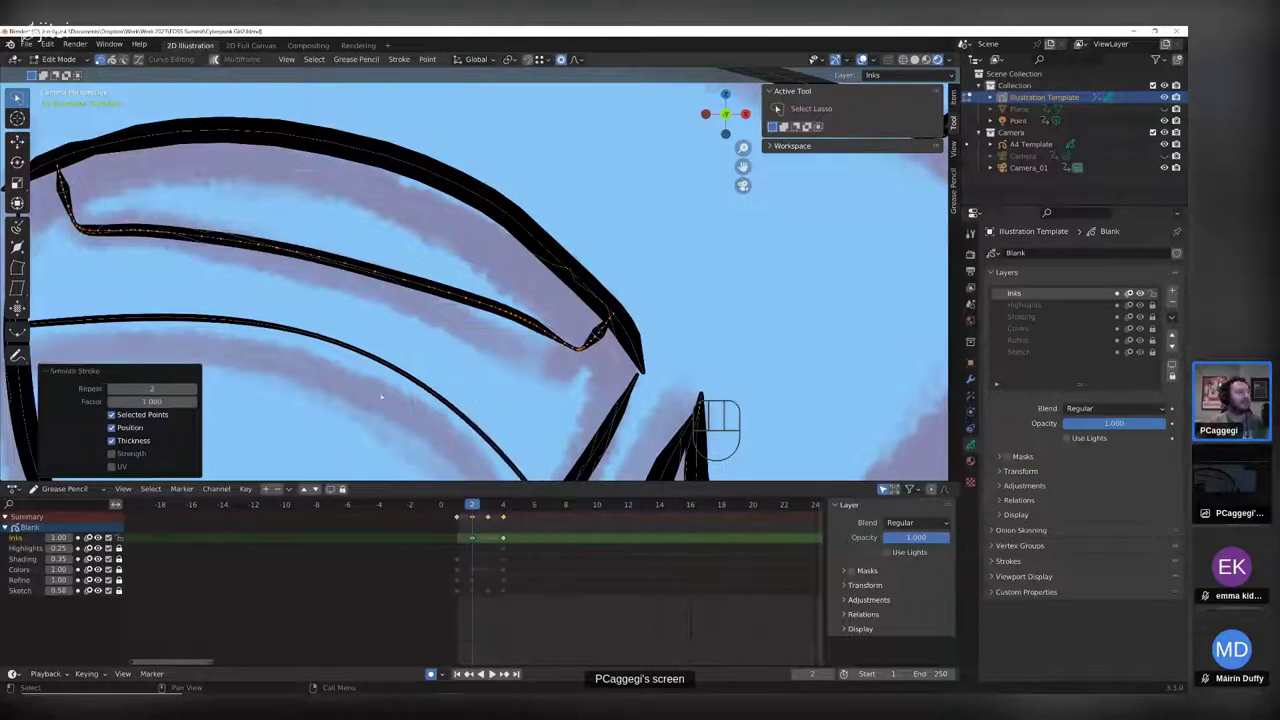
mouse_move(132, 389)
left_mouse_down()
mouse_move(195, 389)
mouse_move(112, 389)
left_mouse_up()
- Thin the right end of the teeth stroke with Shrink/Fatten at about 0.477 and a proportional size of 0.006
key("alt+s")
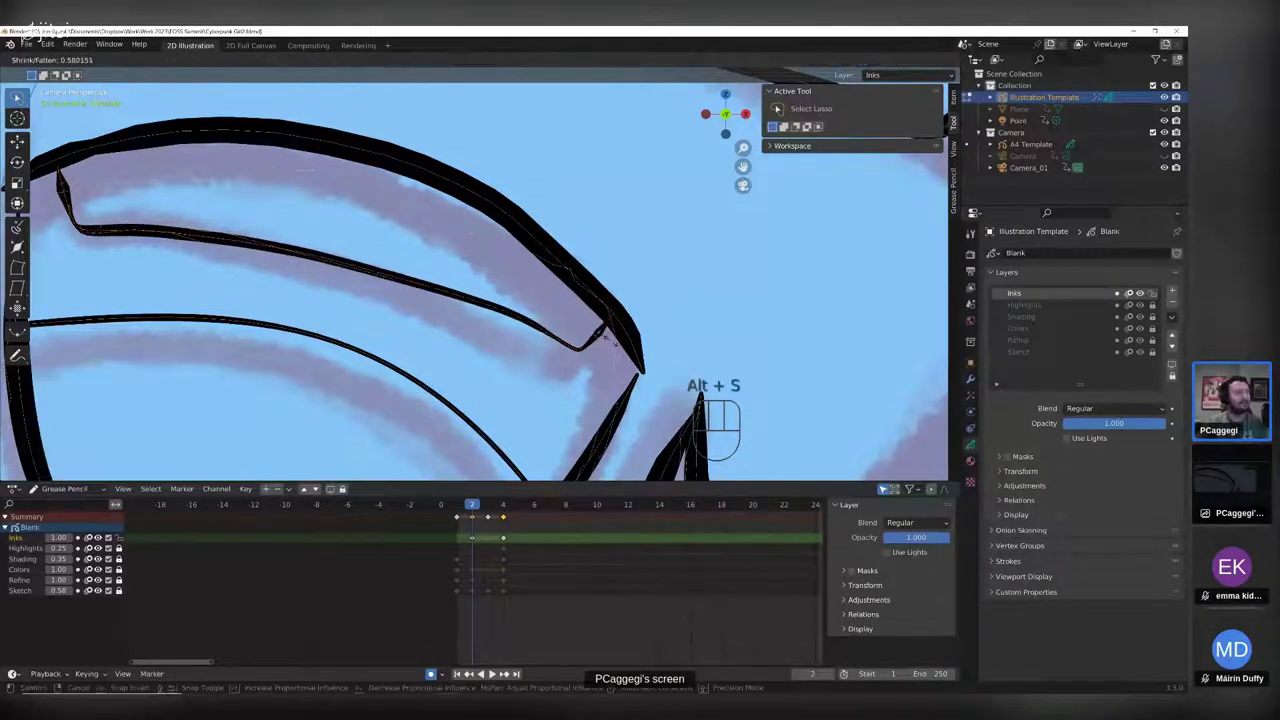
scroll(598, 290, "up", 5)
left_click(605, 341)
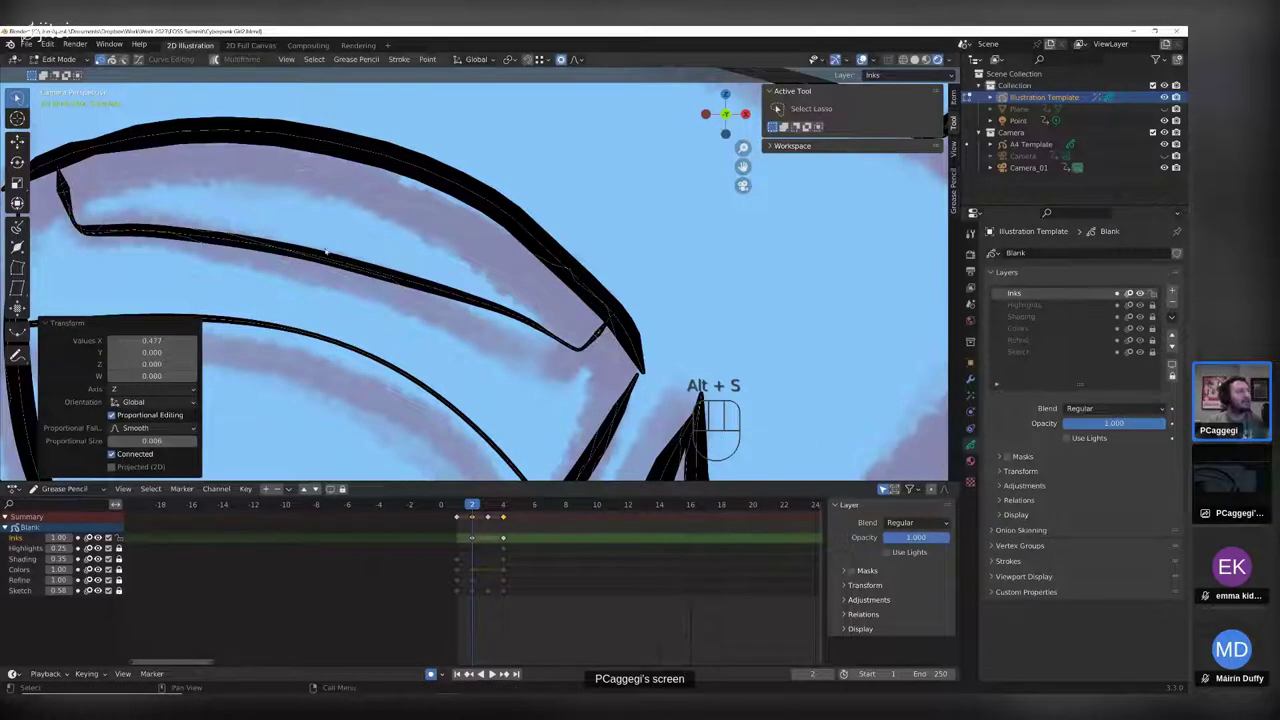
- Normalize the whole teeth stroke's thickness to 10, and thin it evenly with Shrink/Fatten at 0.450
middle_click_drag(326, 251, 452, 260)
scroll(454, 264, "up", 1)
key("l")
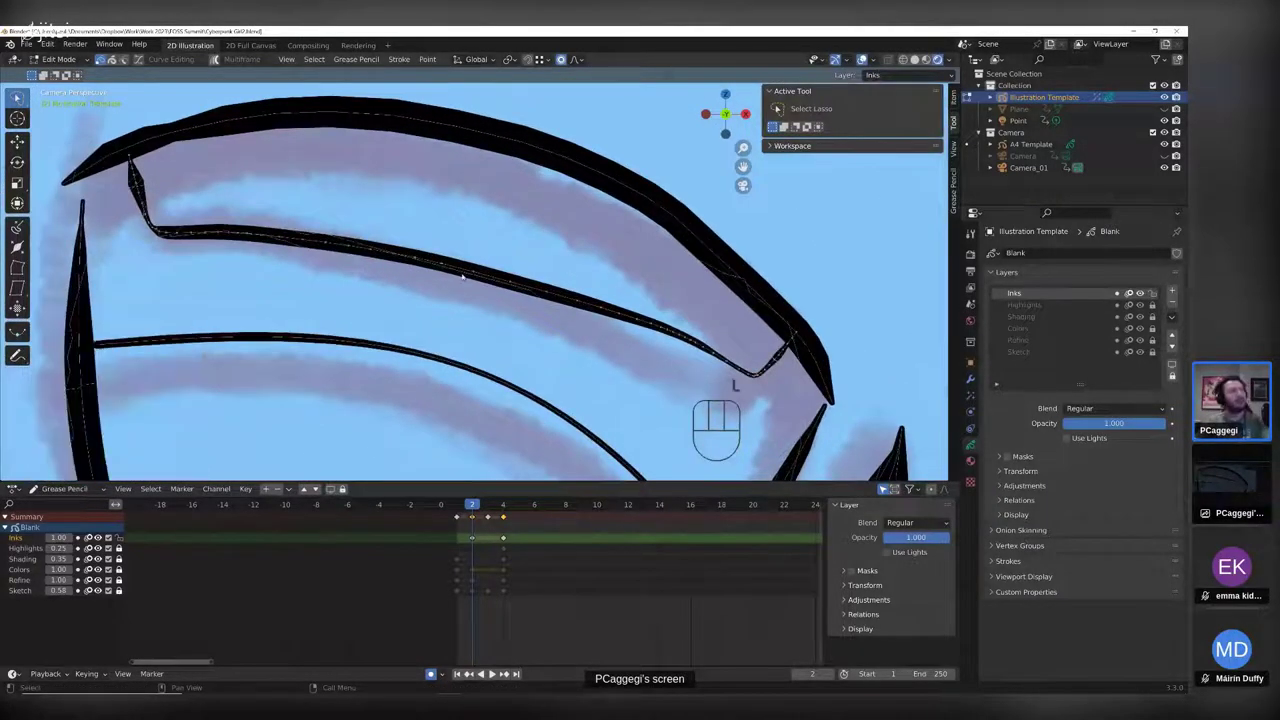
left_click(399, 59)
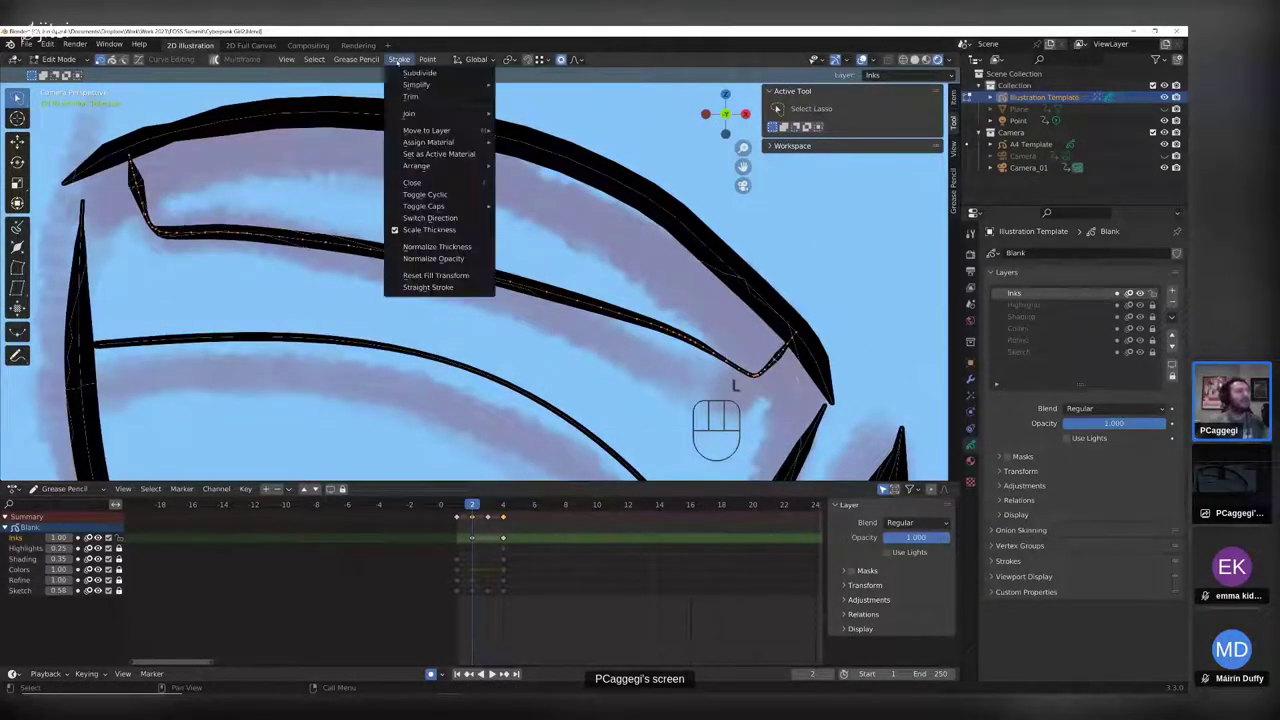
left_click(453, 247)
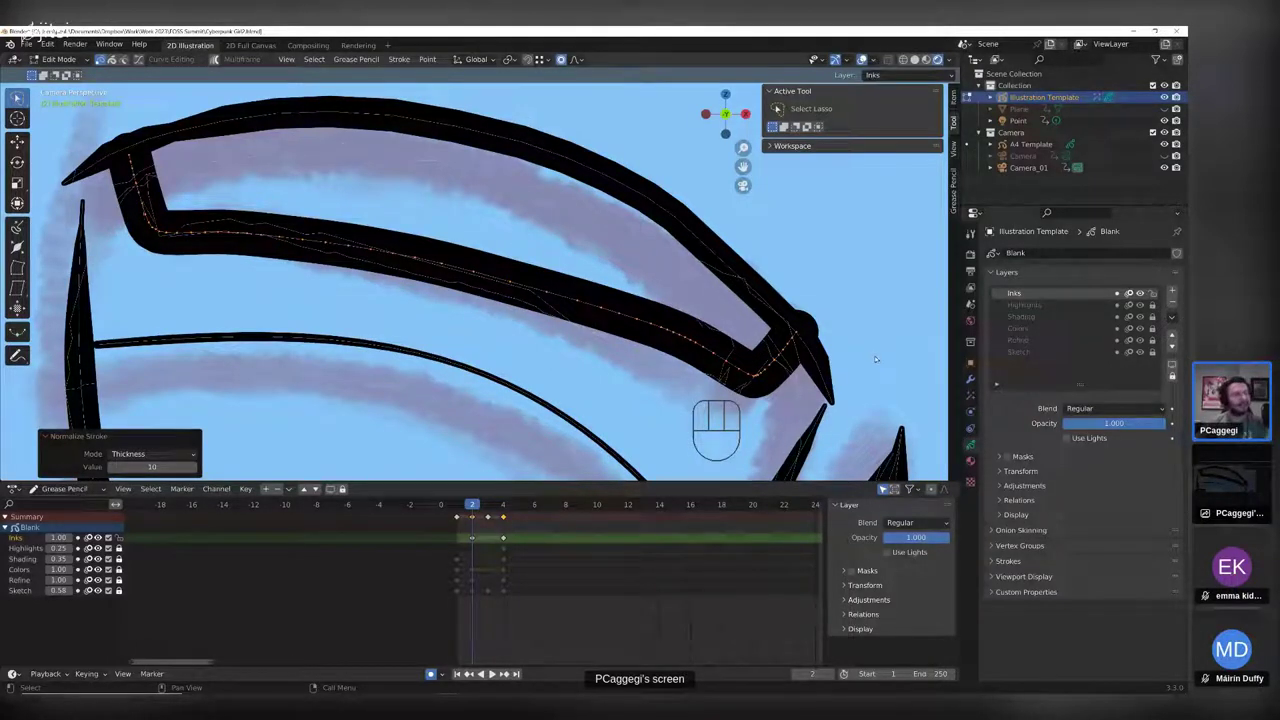
key("alt+s")
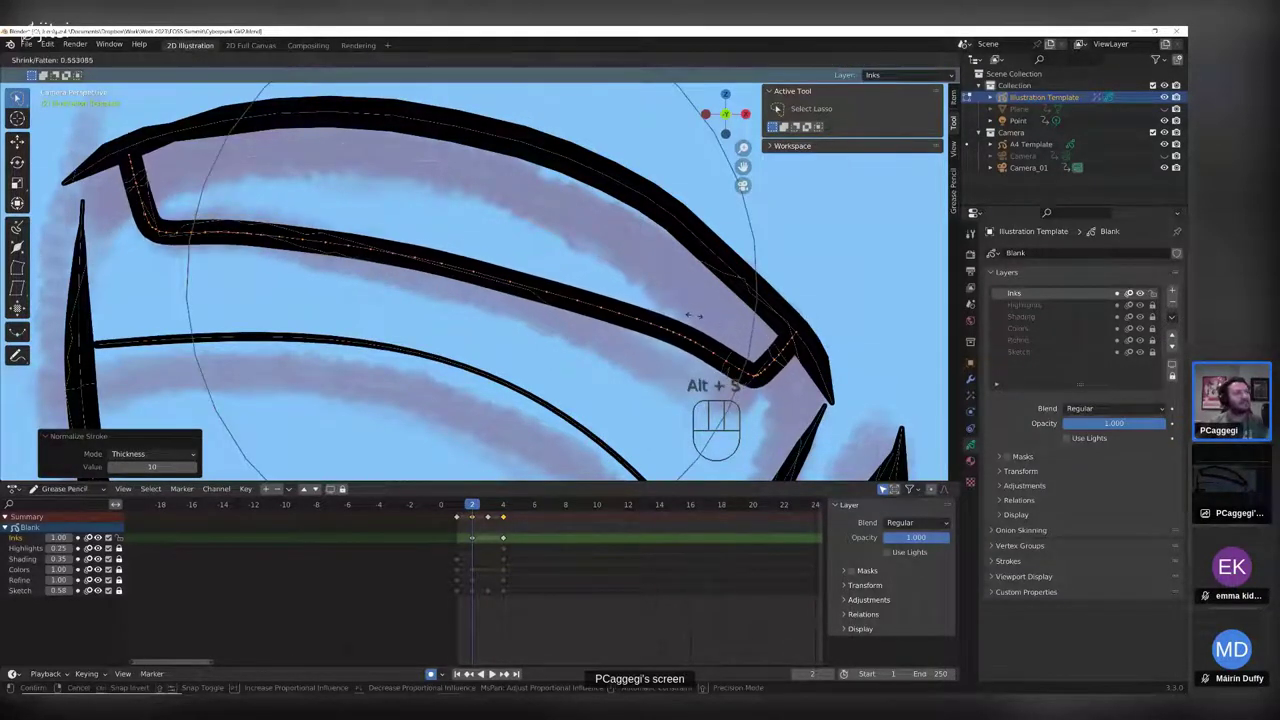
left_click(501, 302)
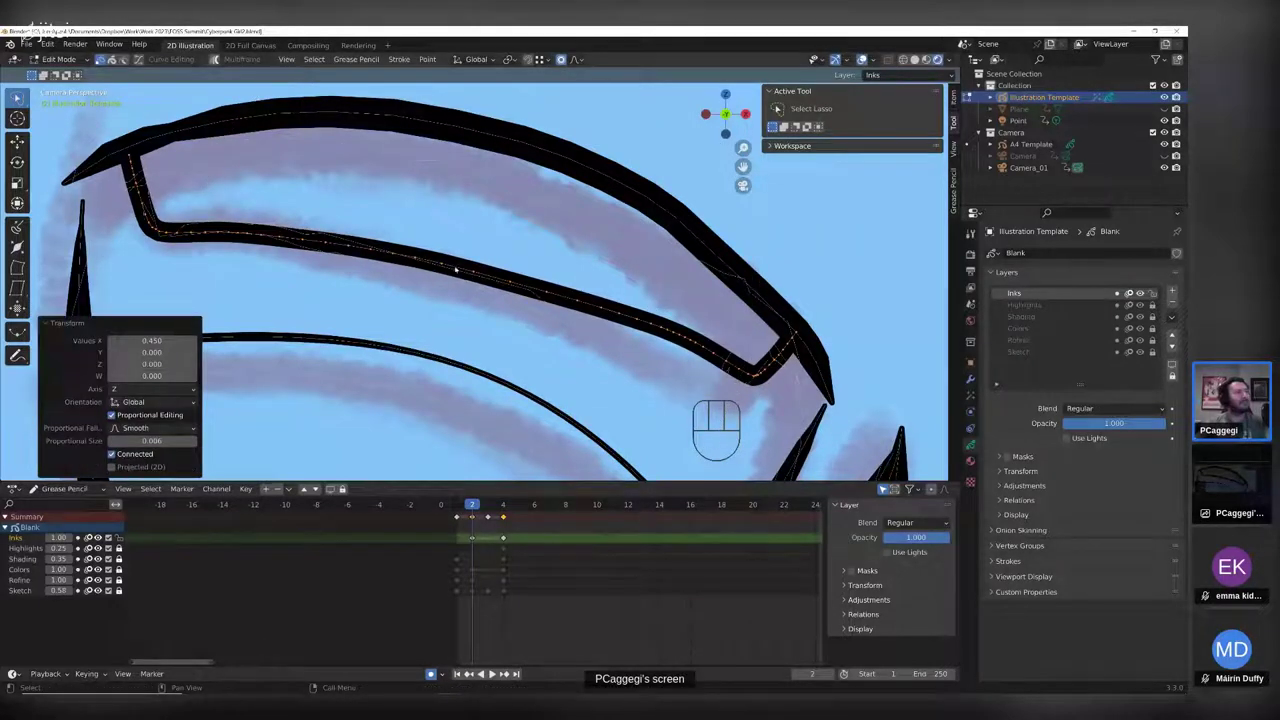
- Thin the middle of the teeth stroke with Shrink/Fatten at 0.371 and a proportional size of 0.008
left_click(461, 288)
key("alt+s")
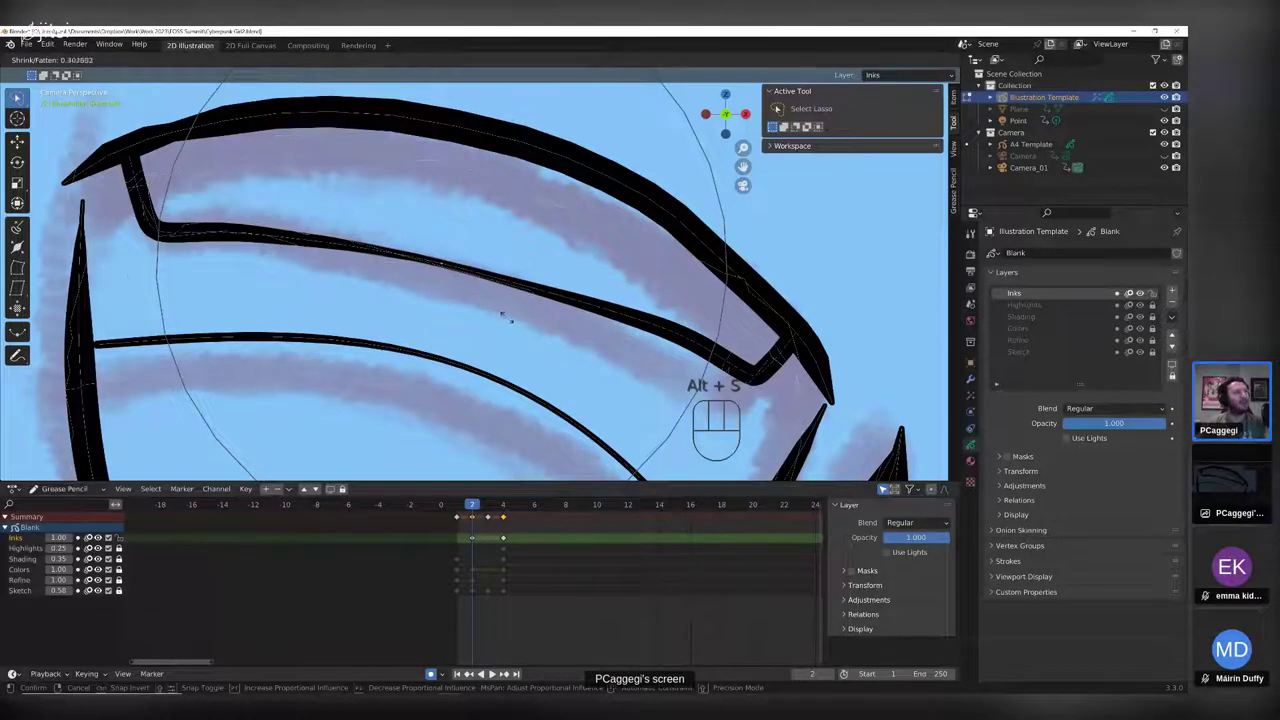
left_click(502, 317)
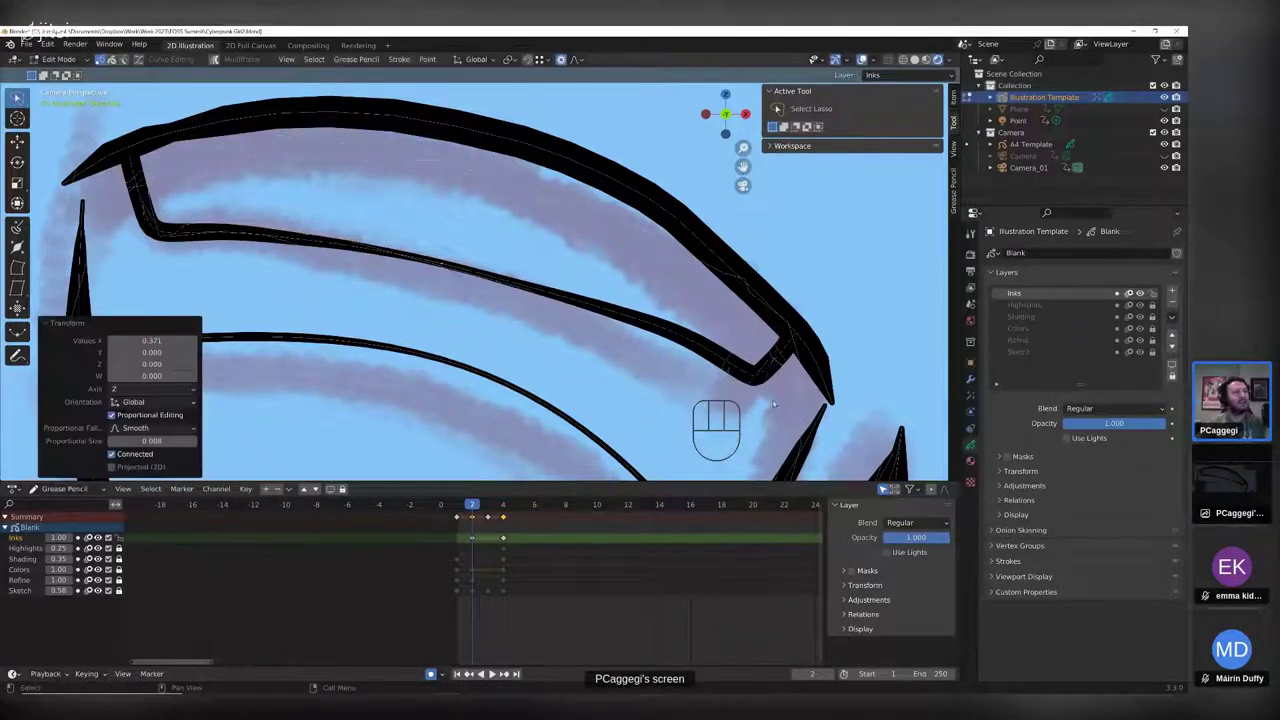
- Thin the teeth stroke's two corners and the thick section near its right corner with Shrink/Fatten, using a proportional size of about 0.002
key("ctrl+z")
key("alt+s")
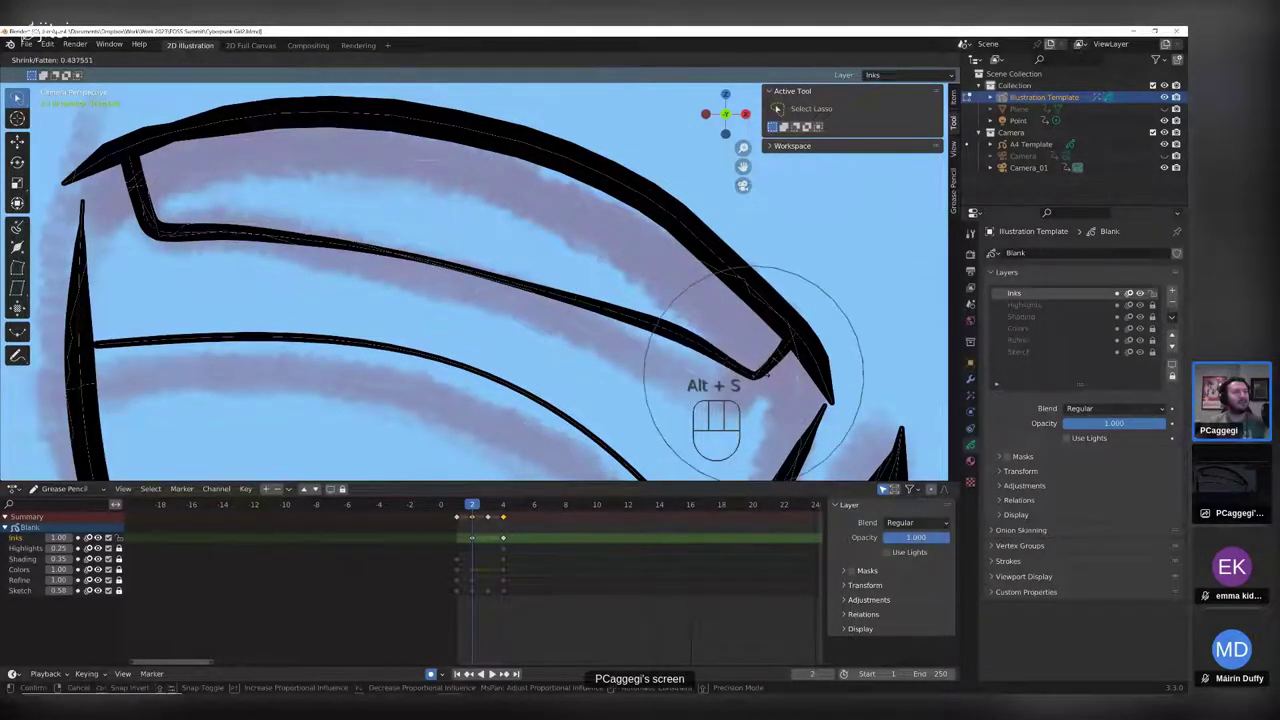
left_click(94, 270)
key("alt+s")
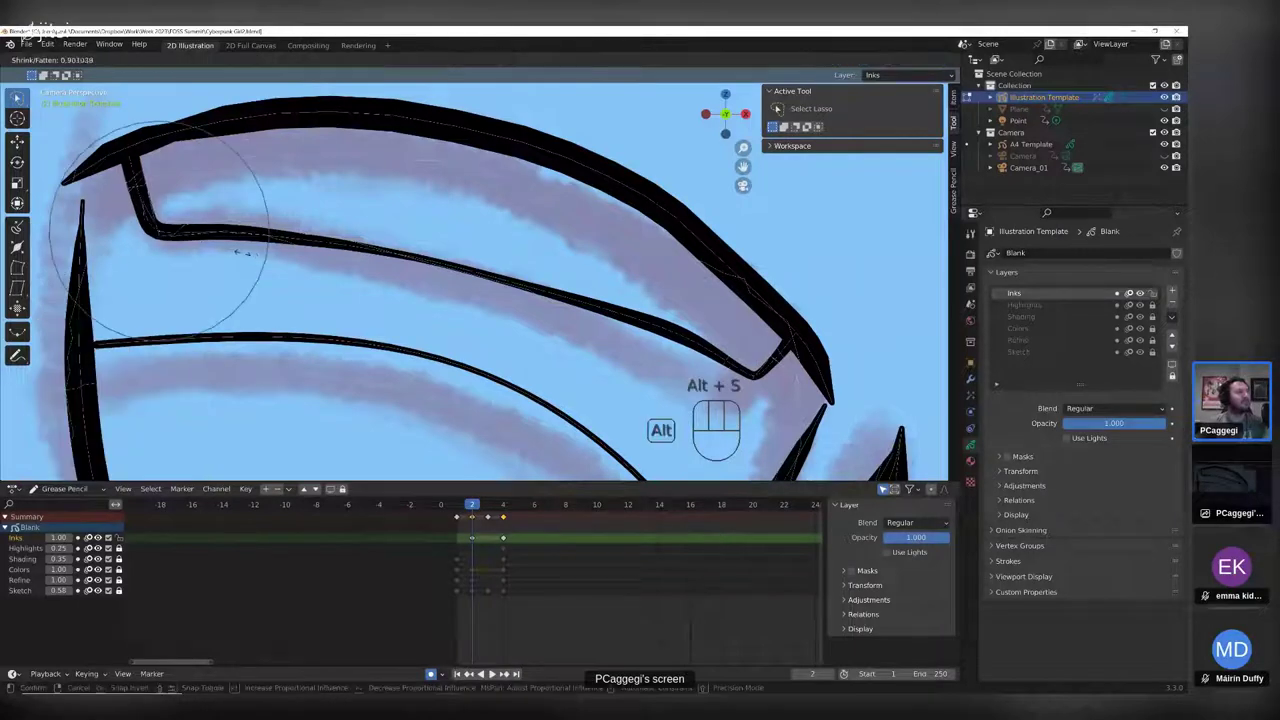
left_click(450, 312)
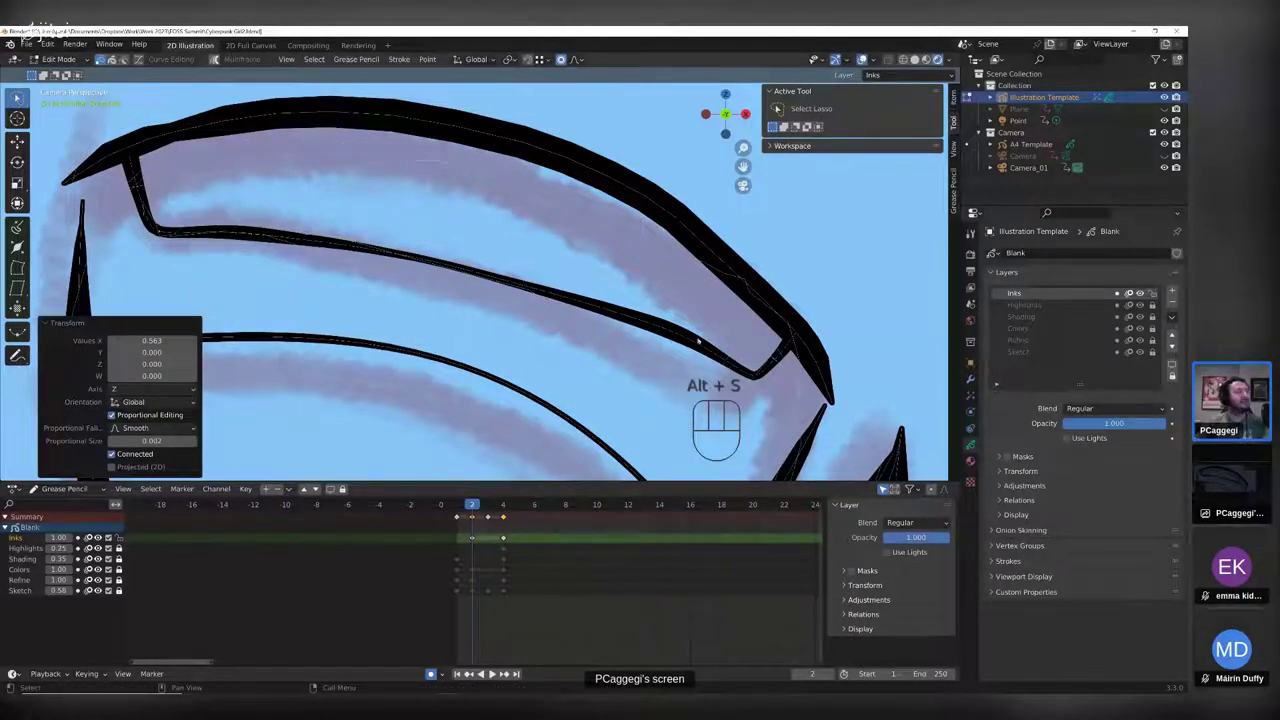
key("ctrl+z")
key("alt+s")
left_click(610, 340)
- Switch to Draw Mode and ink the jacket's inner front edge from beneath the chin down to the hem with the Ink Pen
key("Tab")
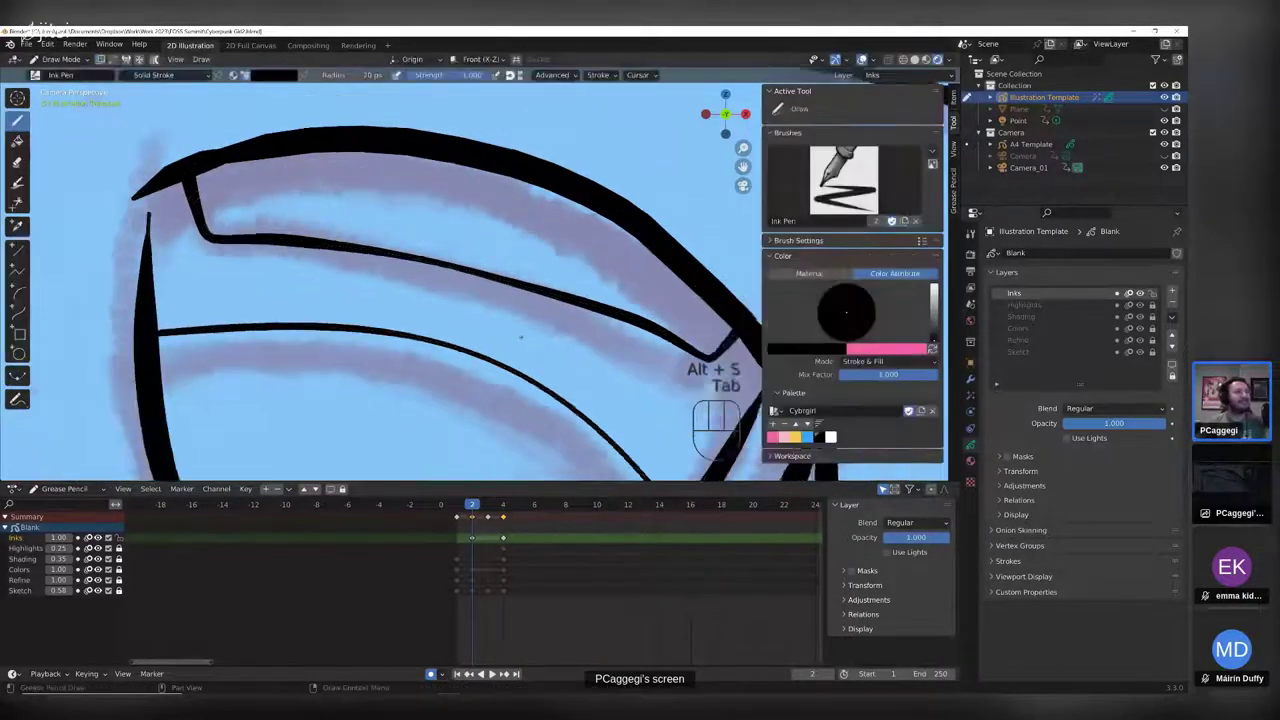
scroll(520, 337, "down", 4)
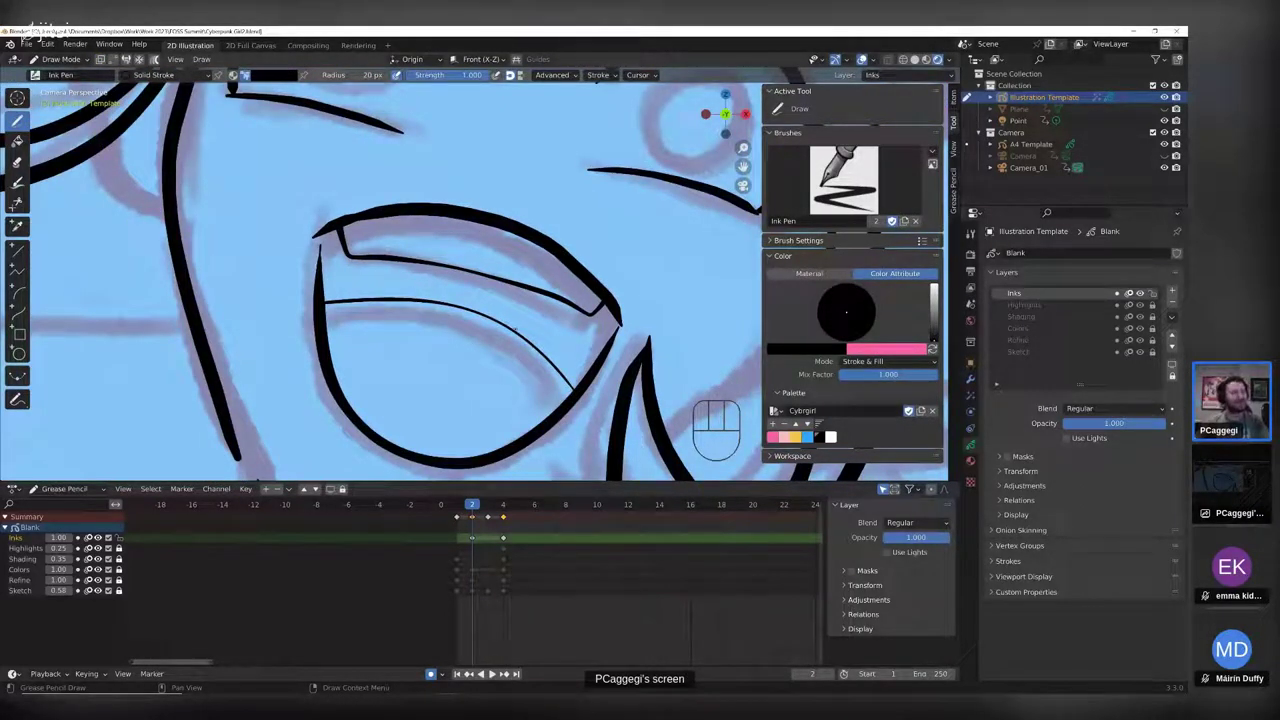
scroll(482, 241, "down", 4)
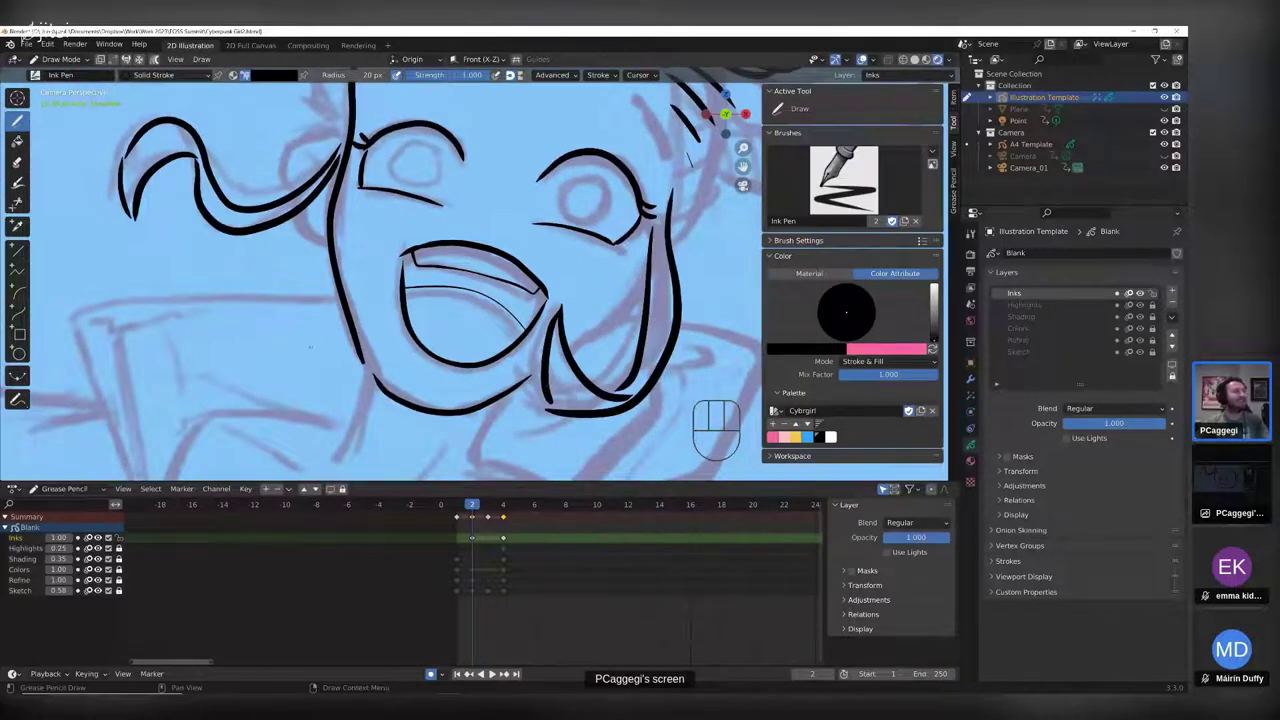
middle_click_drag(585, 84, 595, 245)
scroll(457, 355, "down", 3)
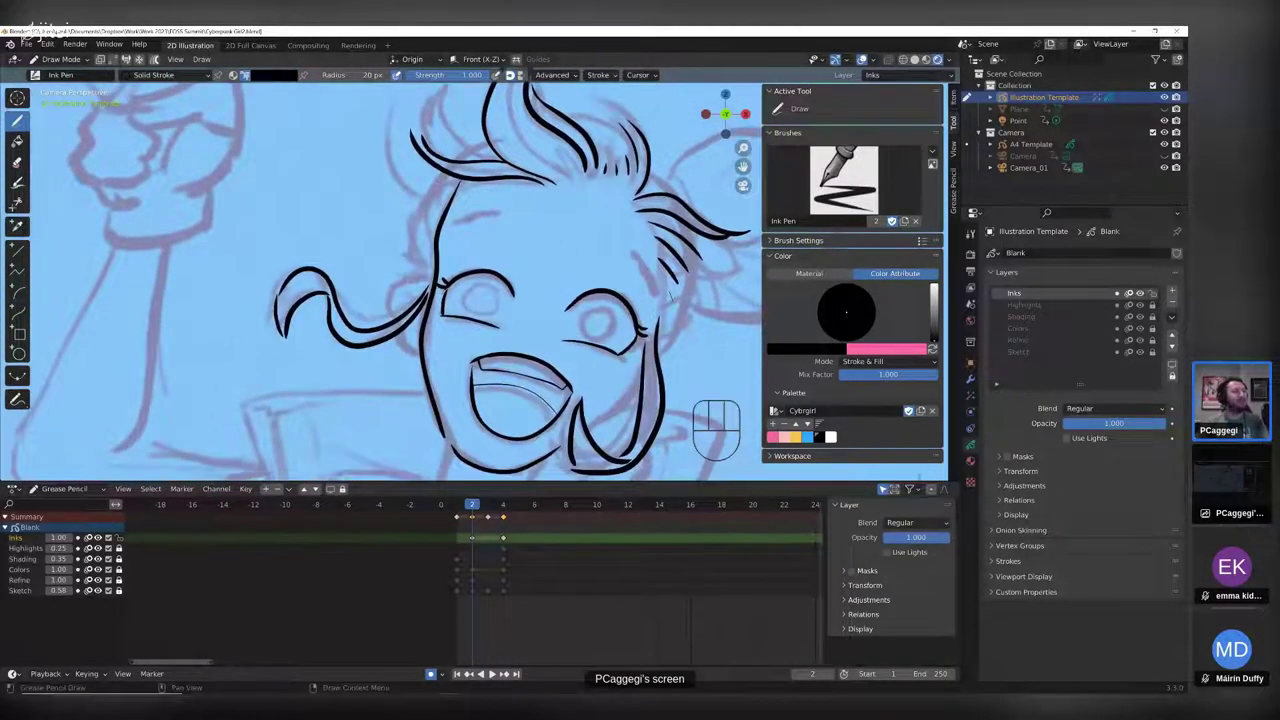
middle_click_drag(671, 298, 631, 227)
middle_click_drag(631, 298, 640, 176)
scroll(640, 176, "down", 3)
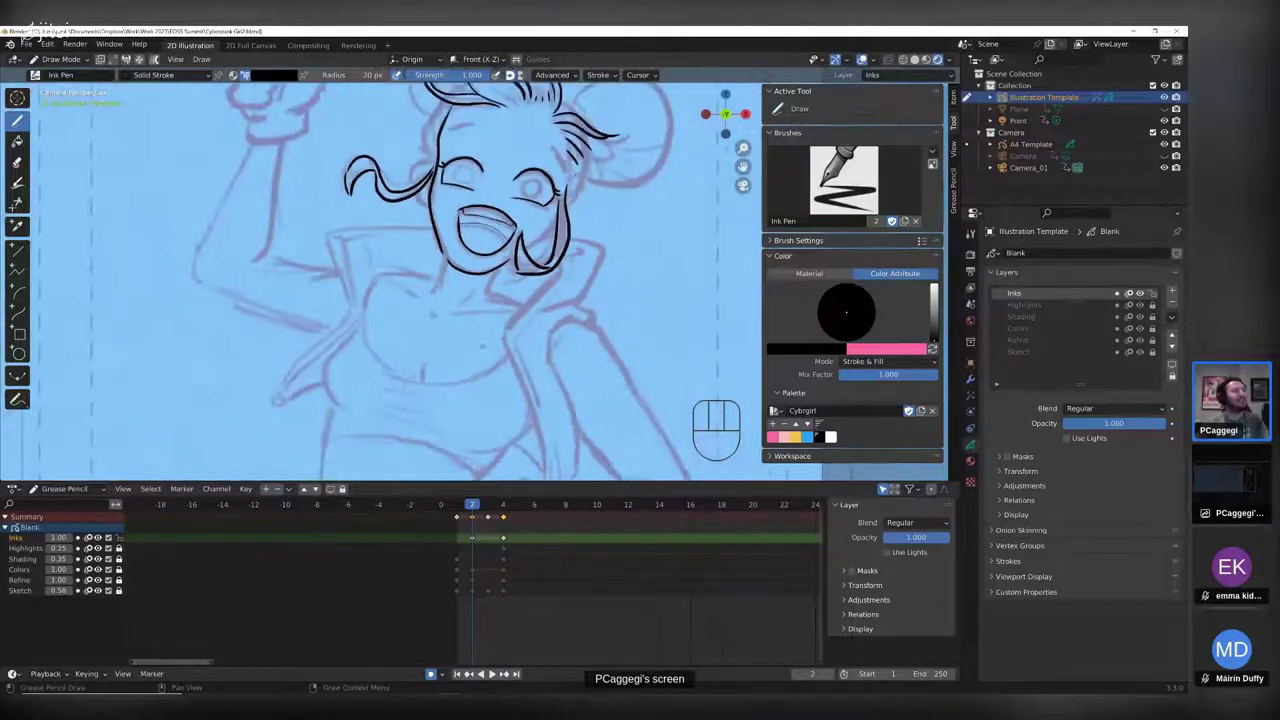
mouse_move(389, 383)
middle_mouse_down("shift")
mouse_move(402, 334)
mouse_move(350, 254)
mouse_move(359, 283)
middle_mouse_up("shift")
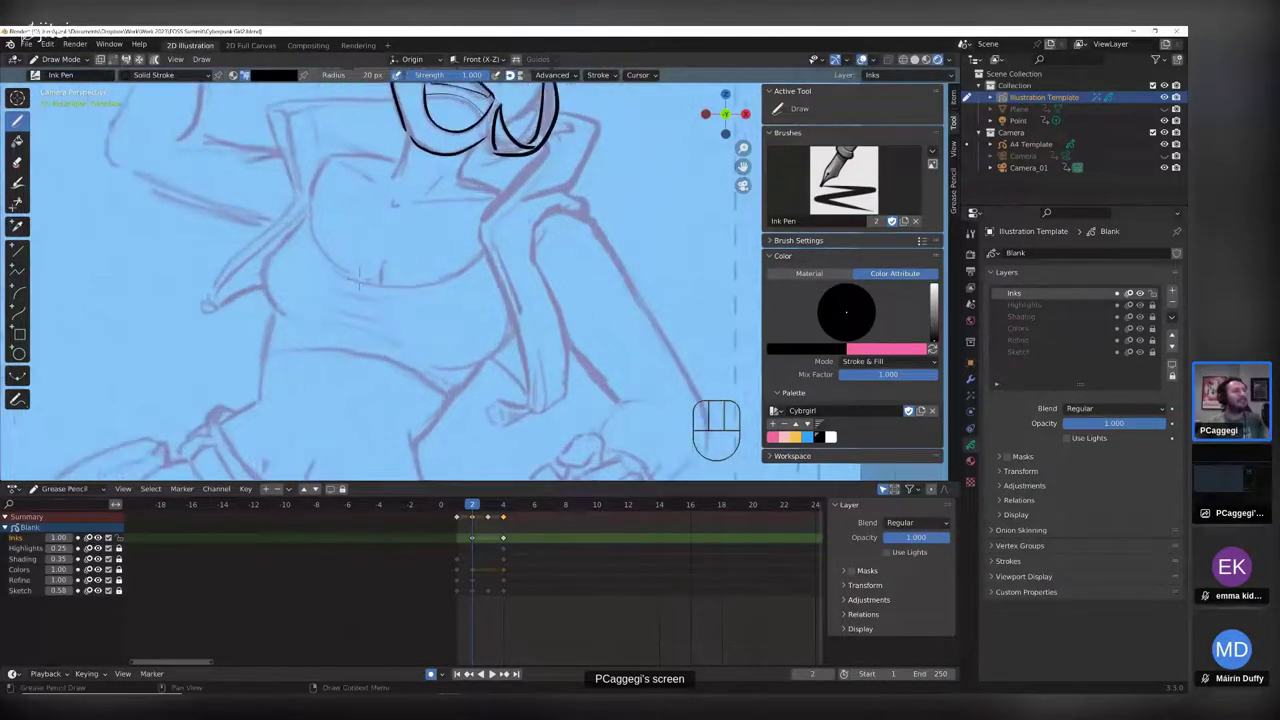
left_click_drag(545, 146, 541, 157)
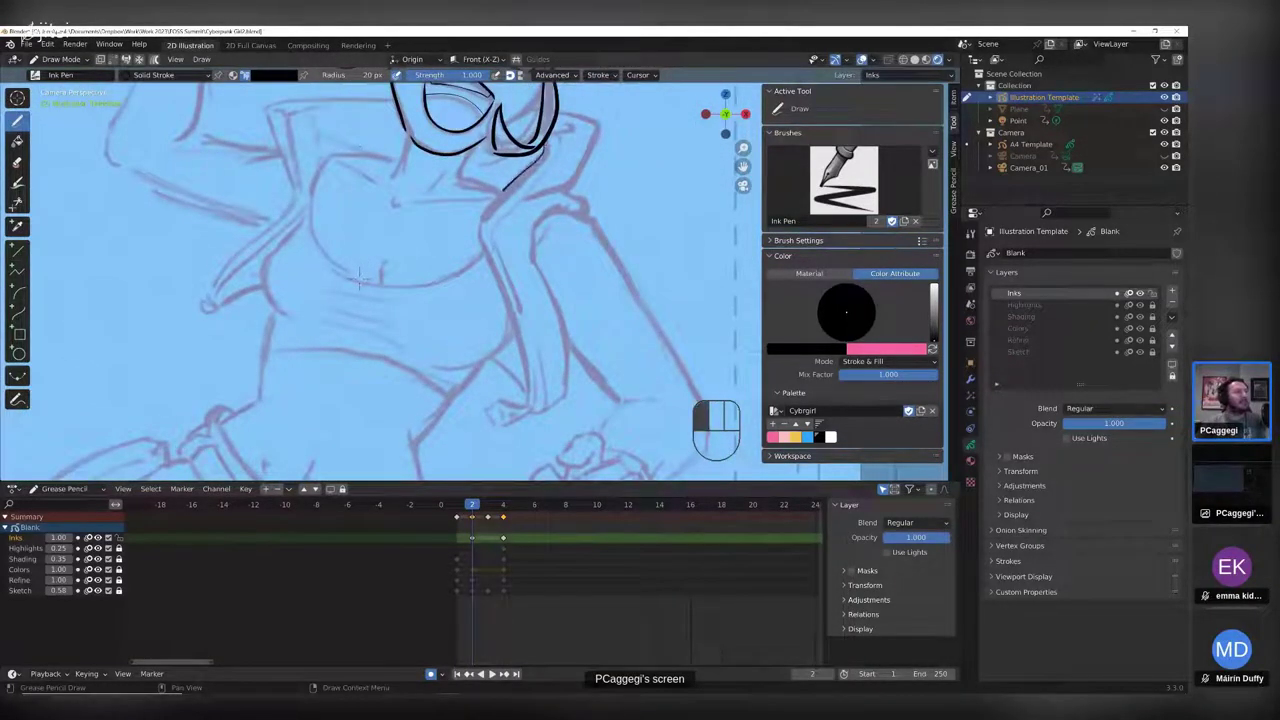
left_click_drag(490, 262, 520, 405)
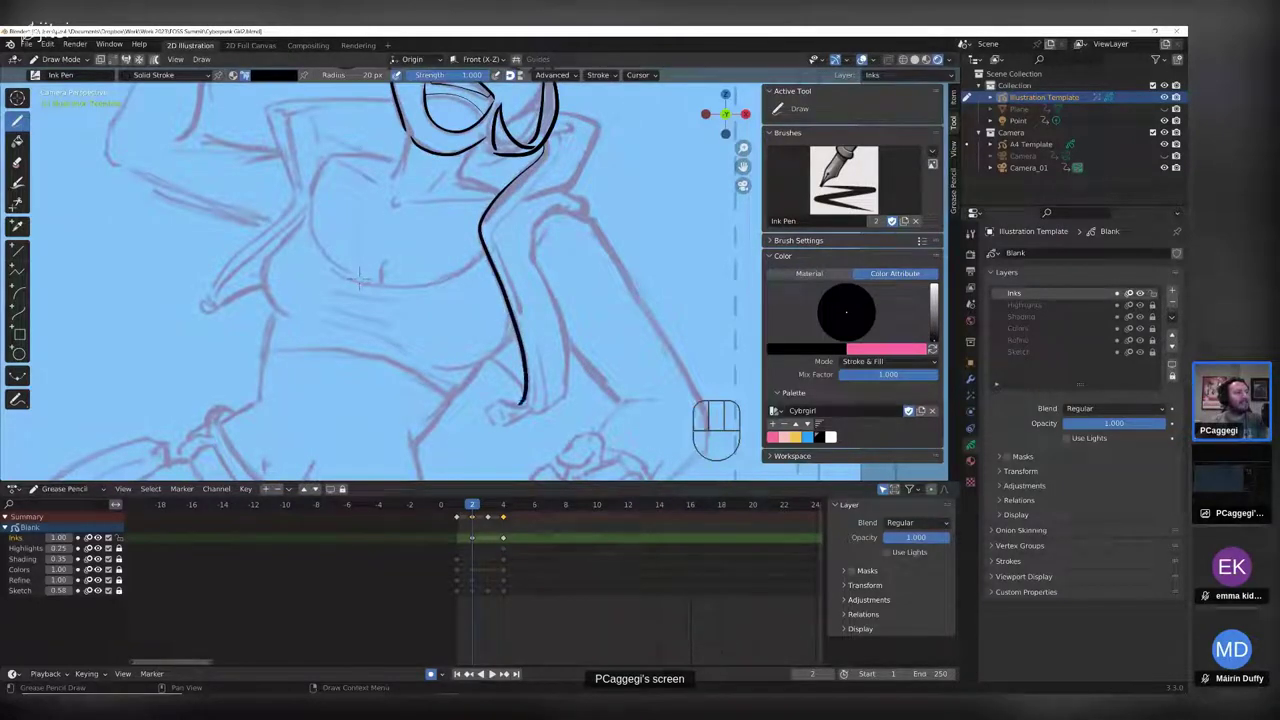
- Ink the outer edge and hem of the same jacket front, and the curved line under the chest
left_click_drag(568, 205, 533, 257)
mouse_move(563, 330)
left_mouse_down()
mouse_move(575, 381)
mouse_move(530, 414)
left_mouse_up()
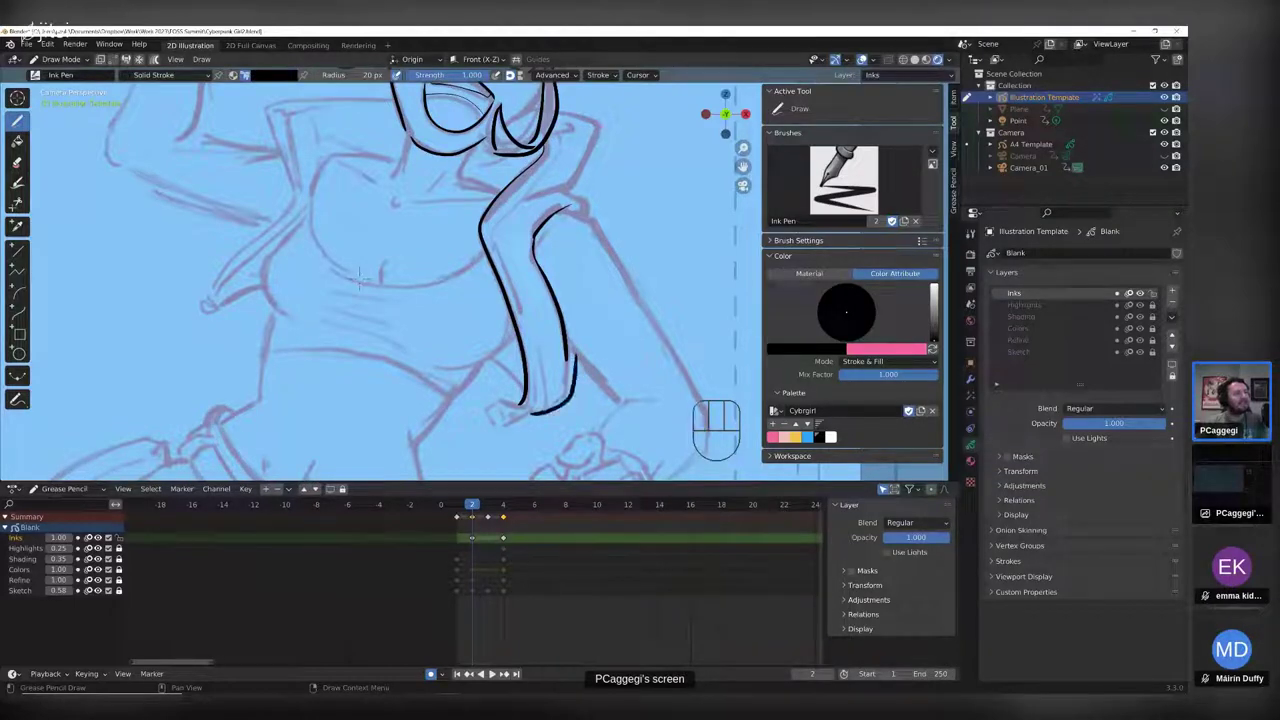
mouse_move(486, 252)
left_mouse_down()
mouse_move(442, 282)
mouse_move(334, 272)
mouse_move(310, 220)
left_mouse_up()
middle_click_drag(400, 250, 485, 385)
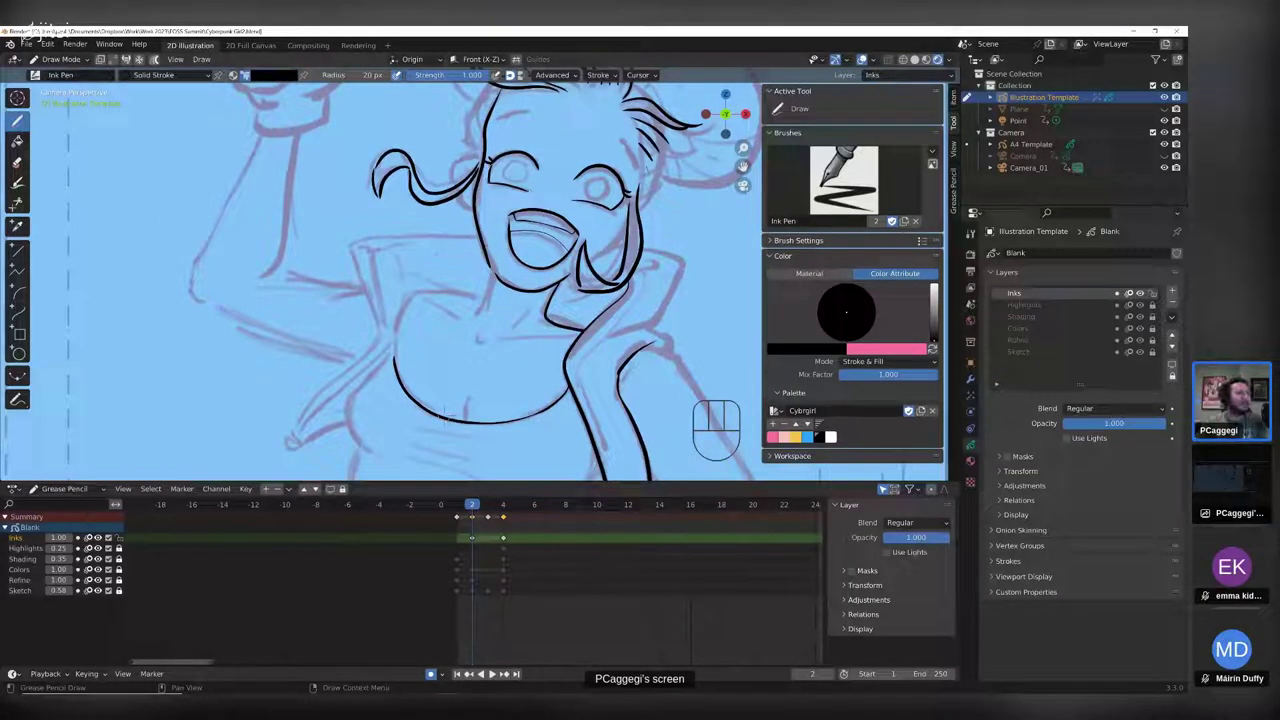
- Ink the neck line, collarbones, throat notch and shoulder curve, and close the gap in the torso's side outline
mouse_move(490, 265)
left_mouse_down()
mouse_move(482, 286)
mouse_move(522, 338)
mouse_move(502, 341)
left_mouse_up()
scroll(467, 345, "up", 4)
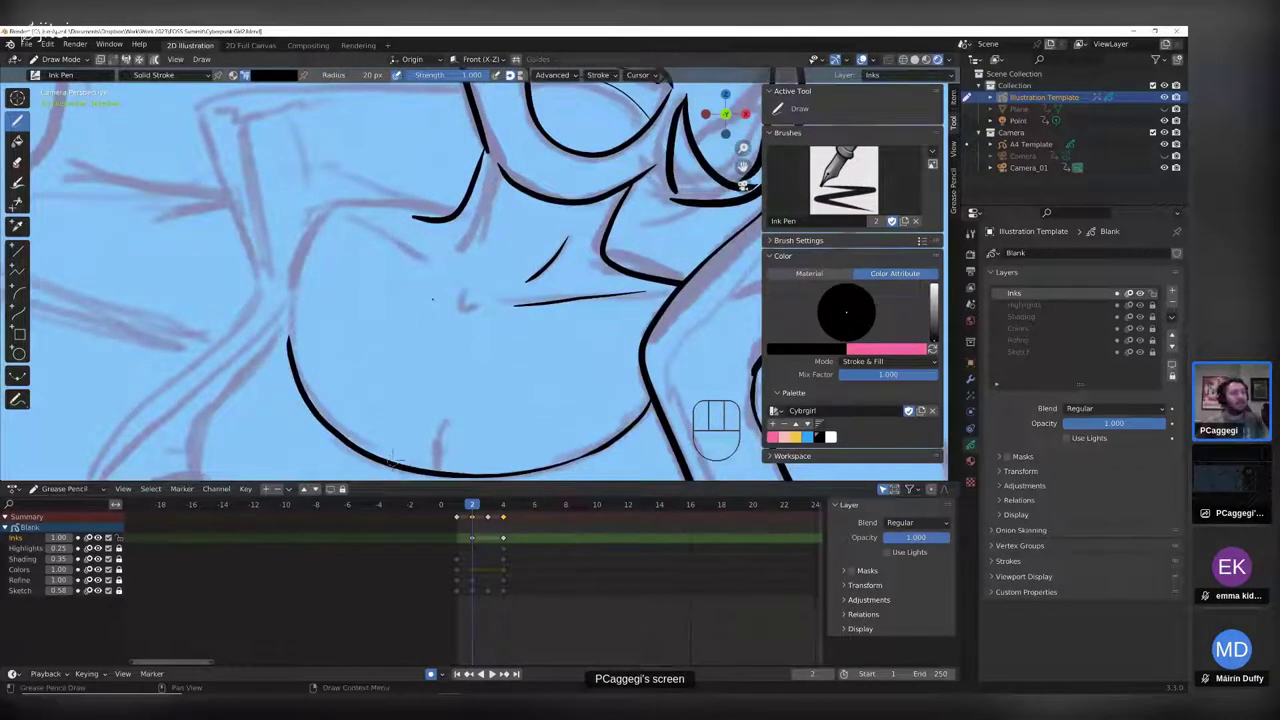
mouse_move(487, 309)
left_mouse_down()
mouse_move(474, 314)
mouse_move(372, 220)
left_mouse_up()
left_click_drag(452, 215, 396, 207)
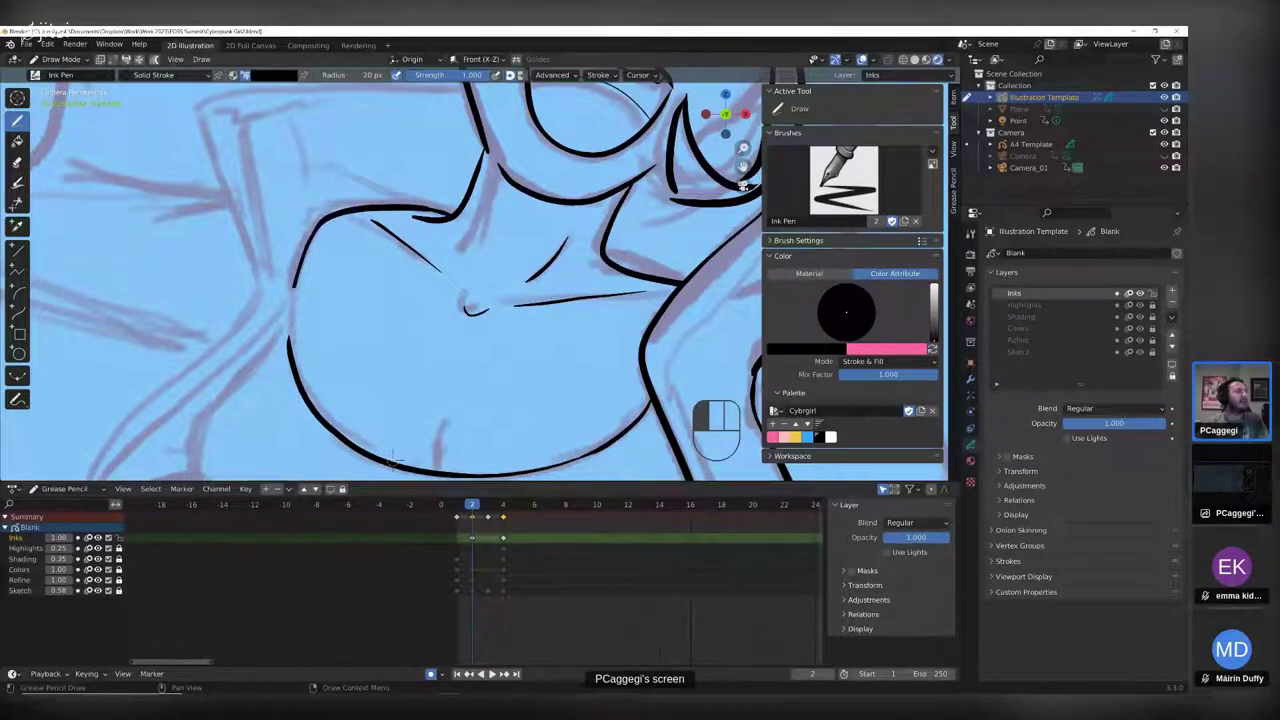
left_click_drag(292, 288, 289, 306)
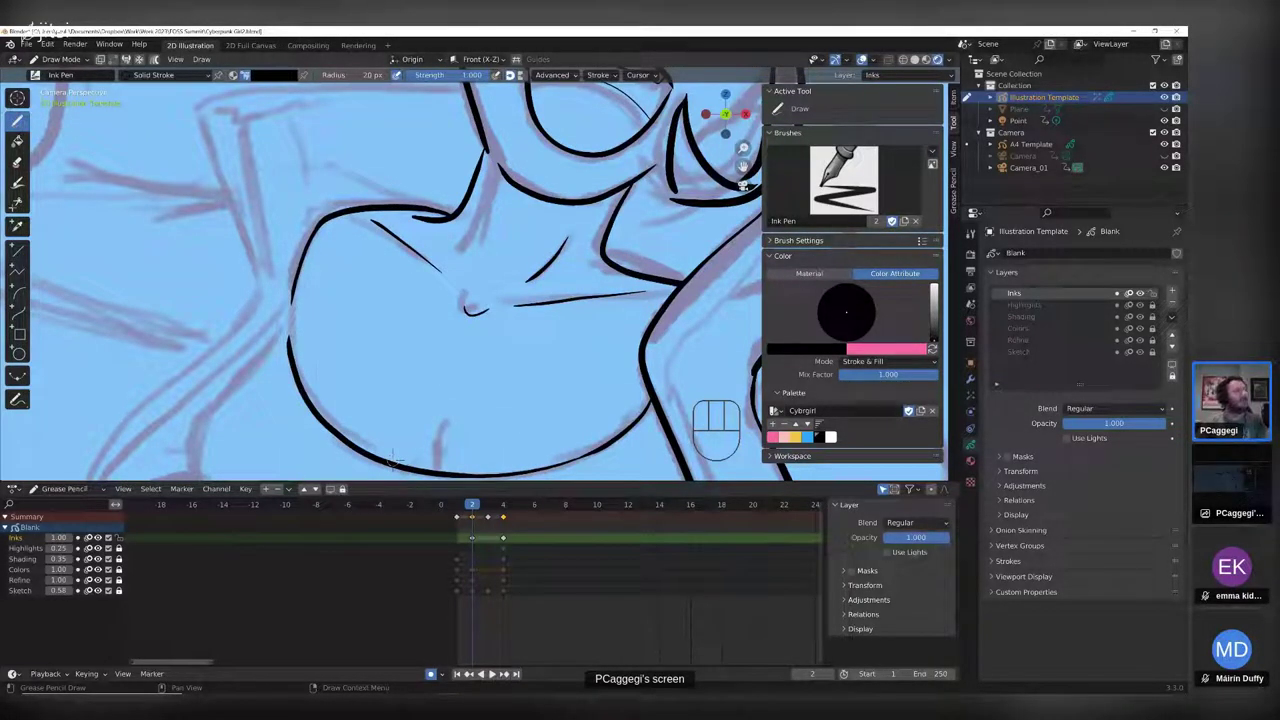
- Switch to Edit Mode and thicken the upper bend of the new shoulder stroke with Shrink/Fatten and proportional editing
key("Tab")
key("l")
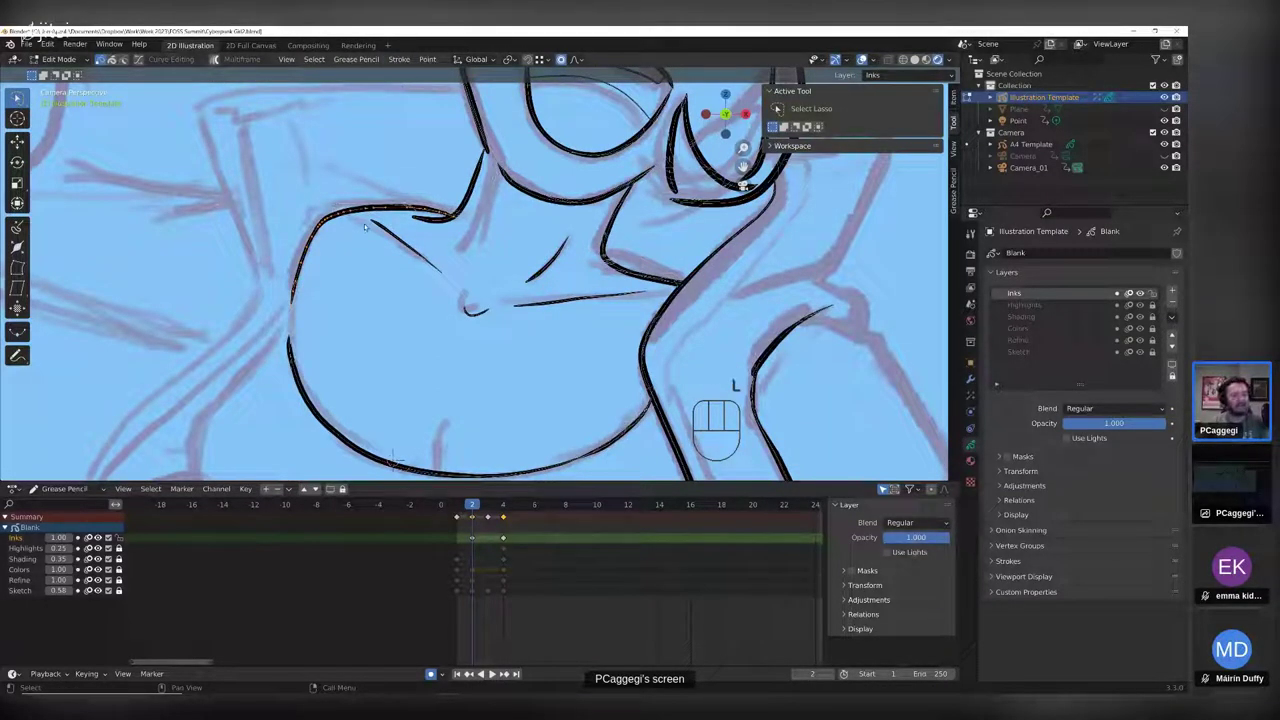
key("alt")
key("alt+s")
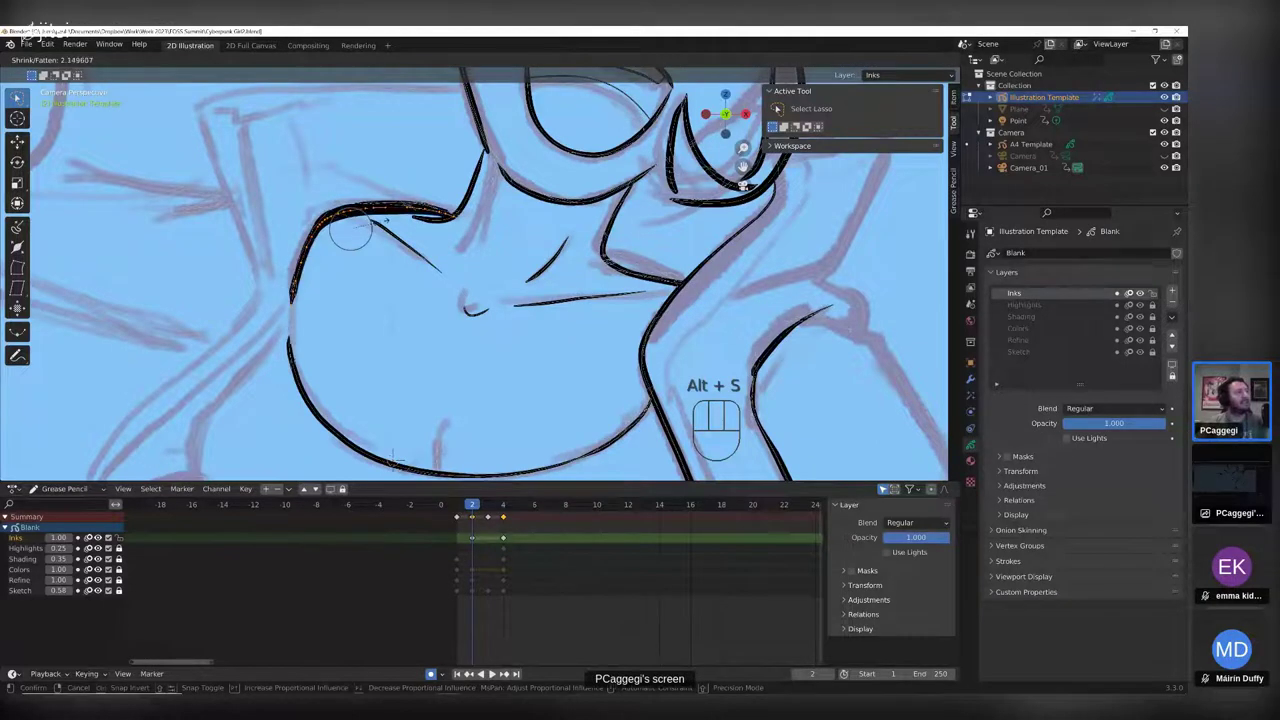
key("alt+s")
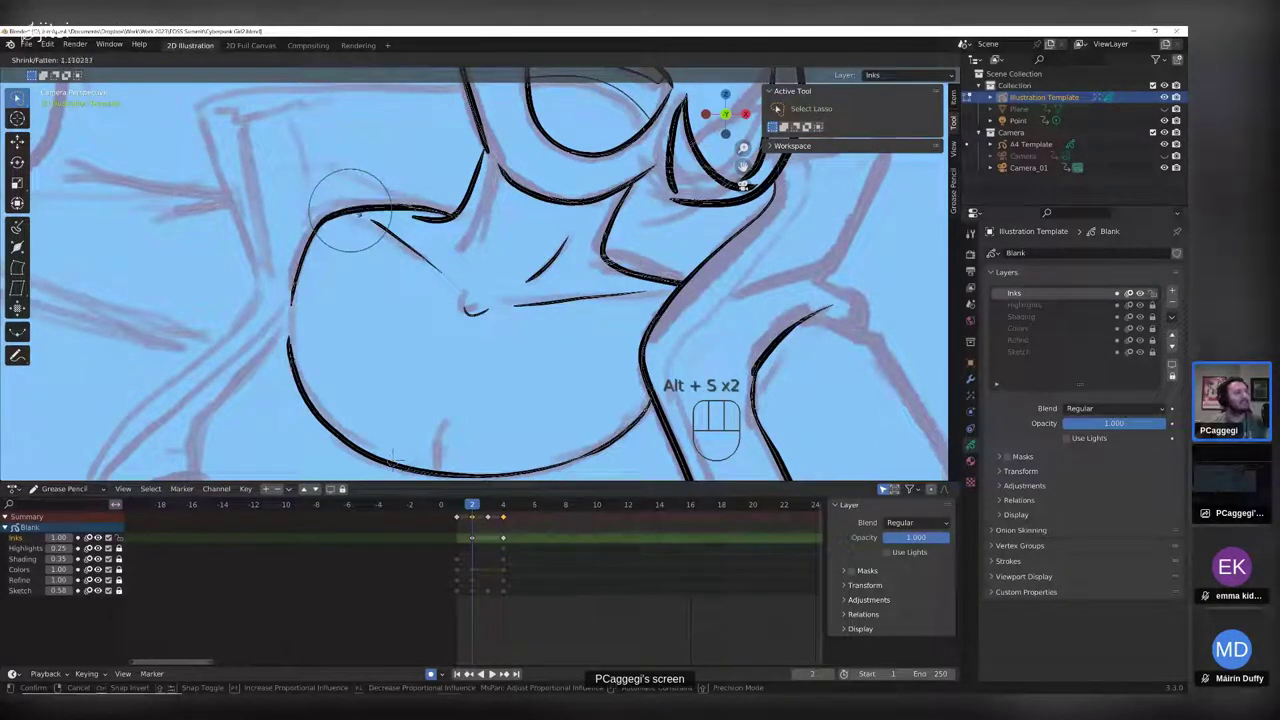
left_click(410, 217)
- Thin the neck line's lower end with Shrink/Fatten, and the long collarbone line's inner end at 0.352 with proportional size 0.005
key("alt+s")
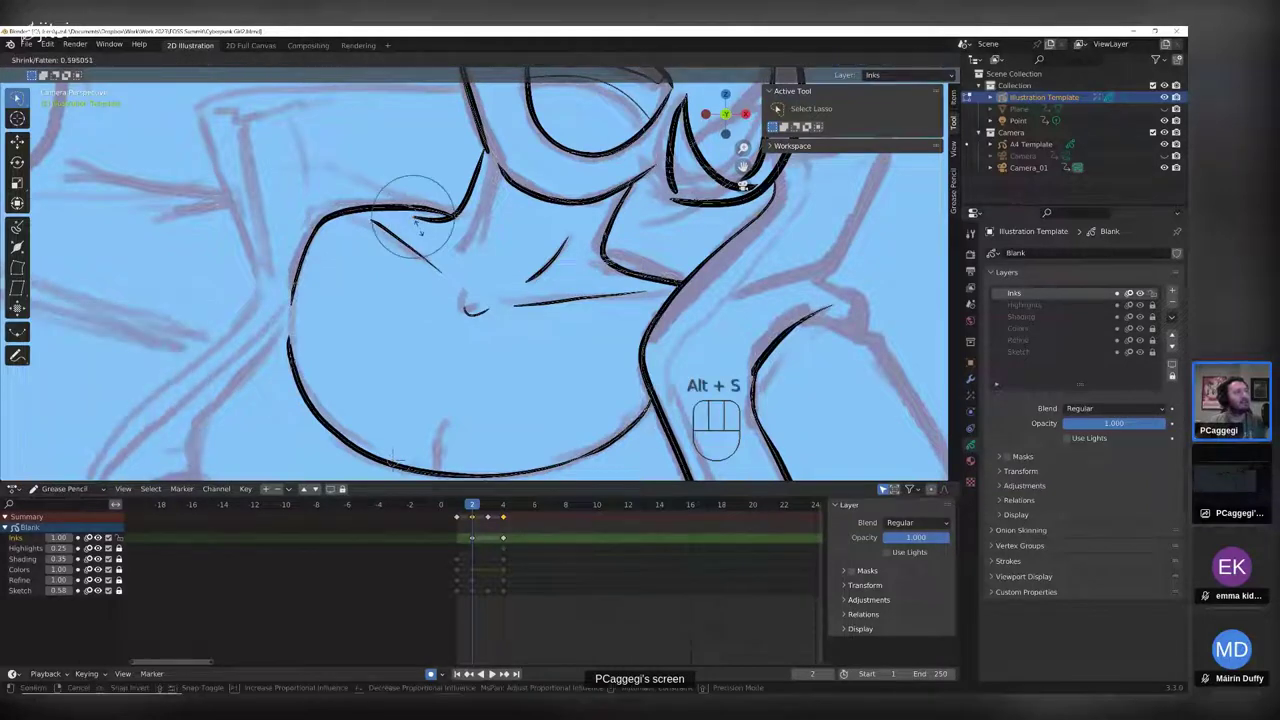
left_click(418, 224)
key("alt+s")
left_click(517, 310)
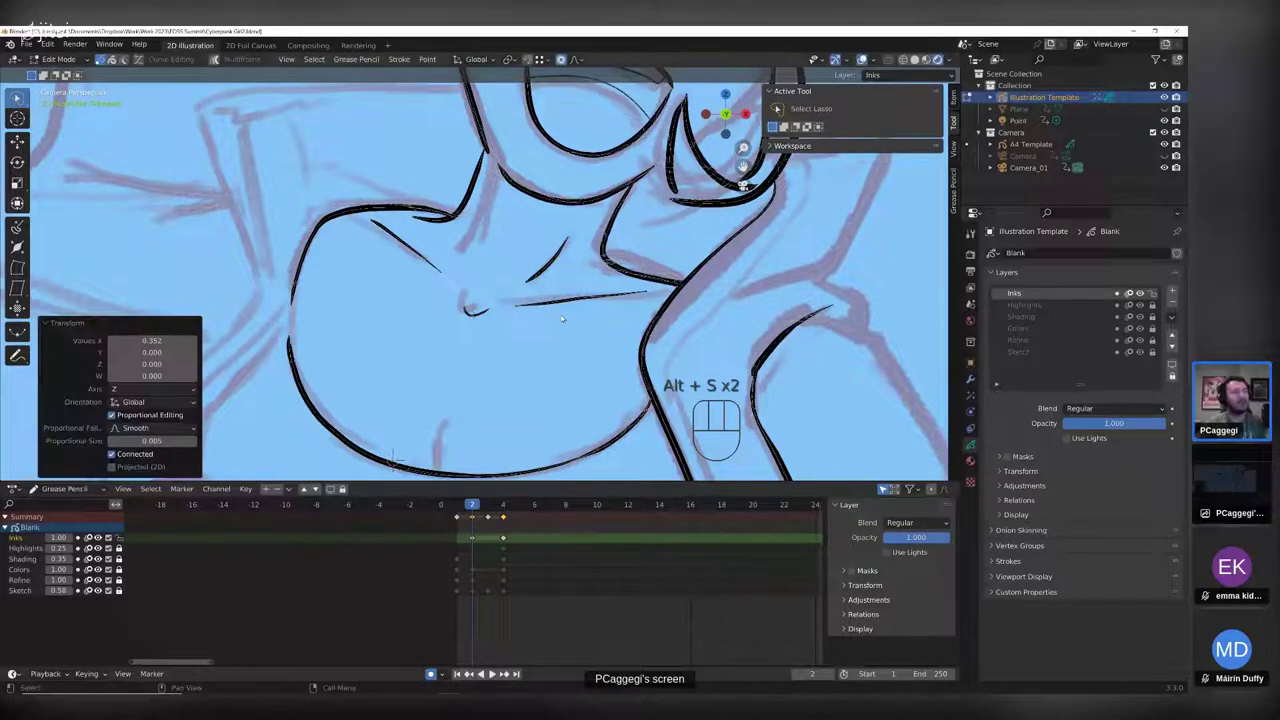
- Delete the points at the bottom corner of the hair lock beside the mouth and join the two strokes there
scroll(533, 347, "down", 4)
key("Tab")
middle_click_drag(533, 347, 466, 474)
scroll(550, 420, "up", 5)
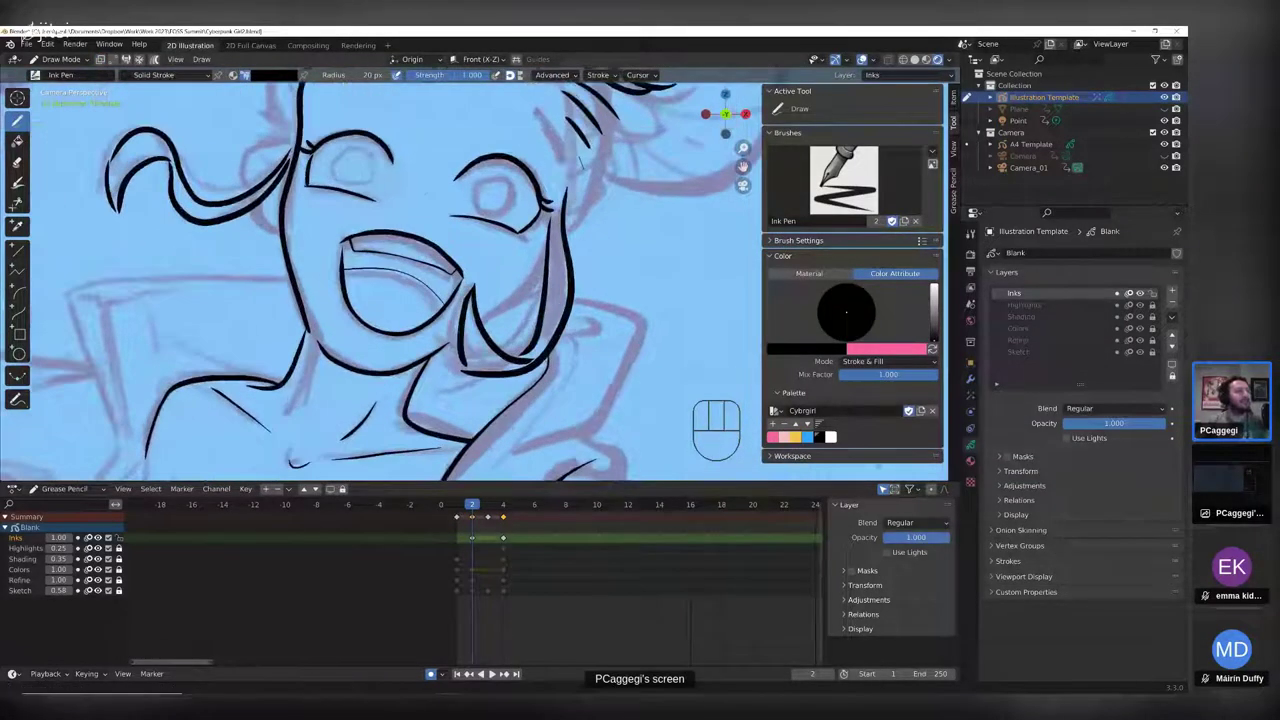
key("Tab")
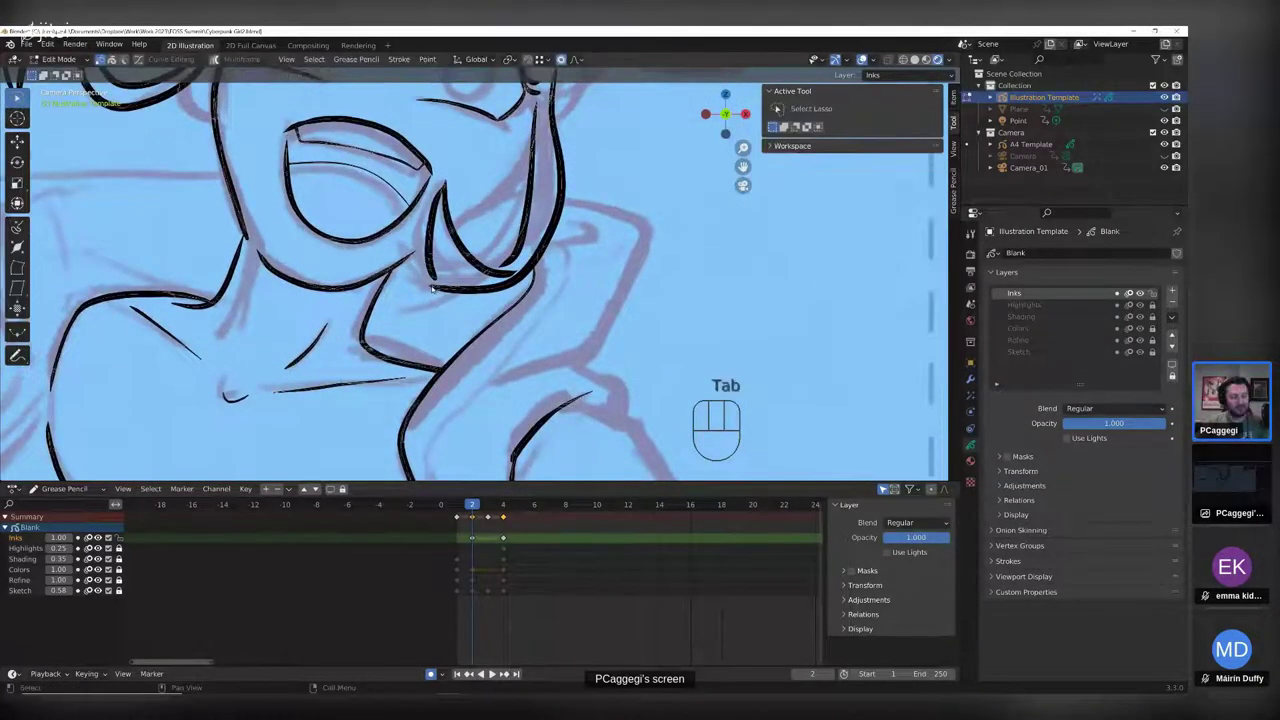
key("c")
left_click(432, 289)
right_click(432, 289)
key("x")
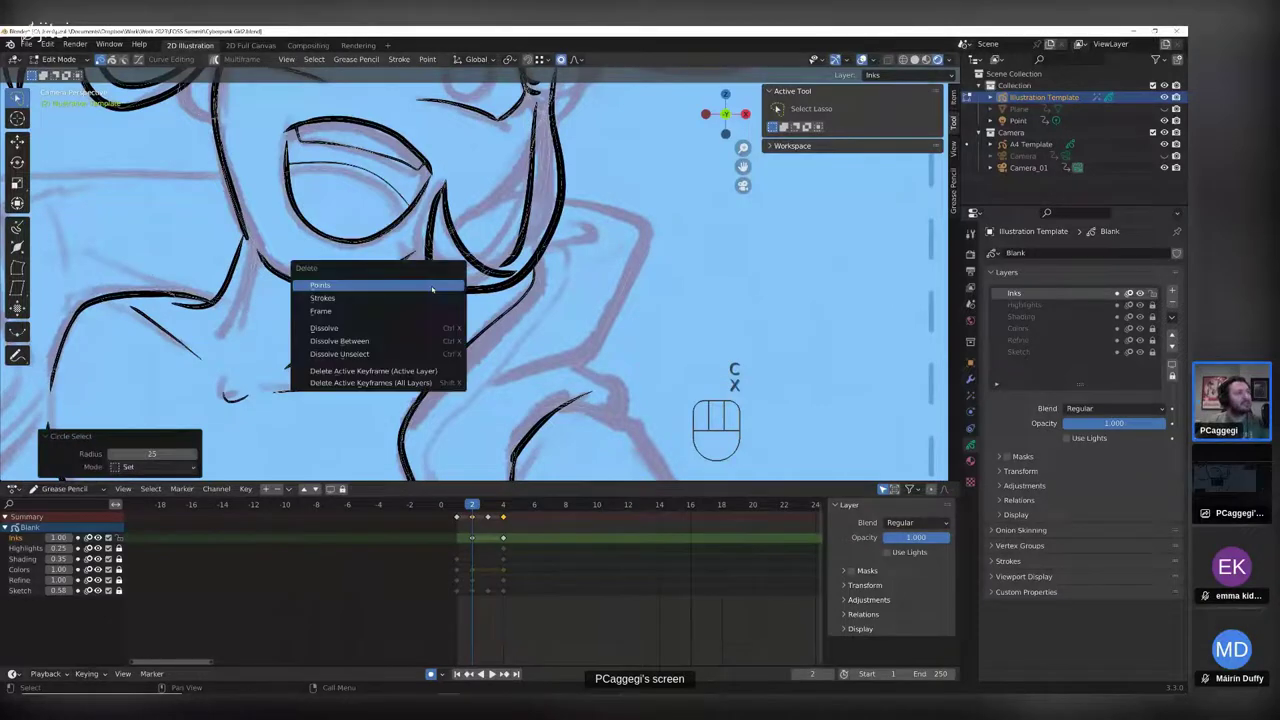
left_click(432, 288)
left_click(440, 291, "shift")
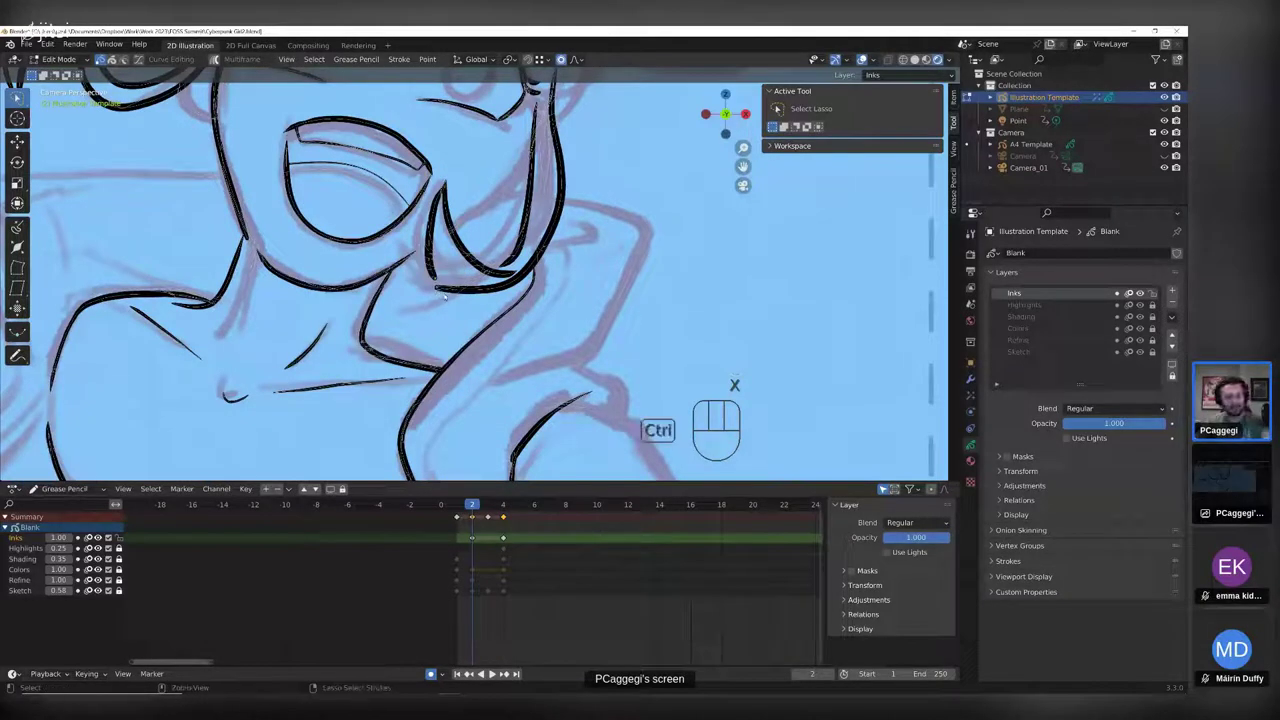
key("ctrl+j")
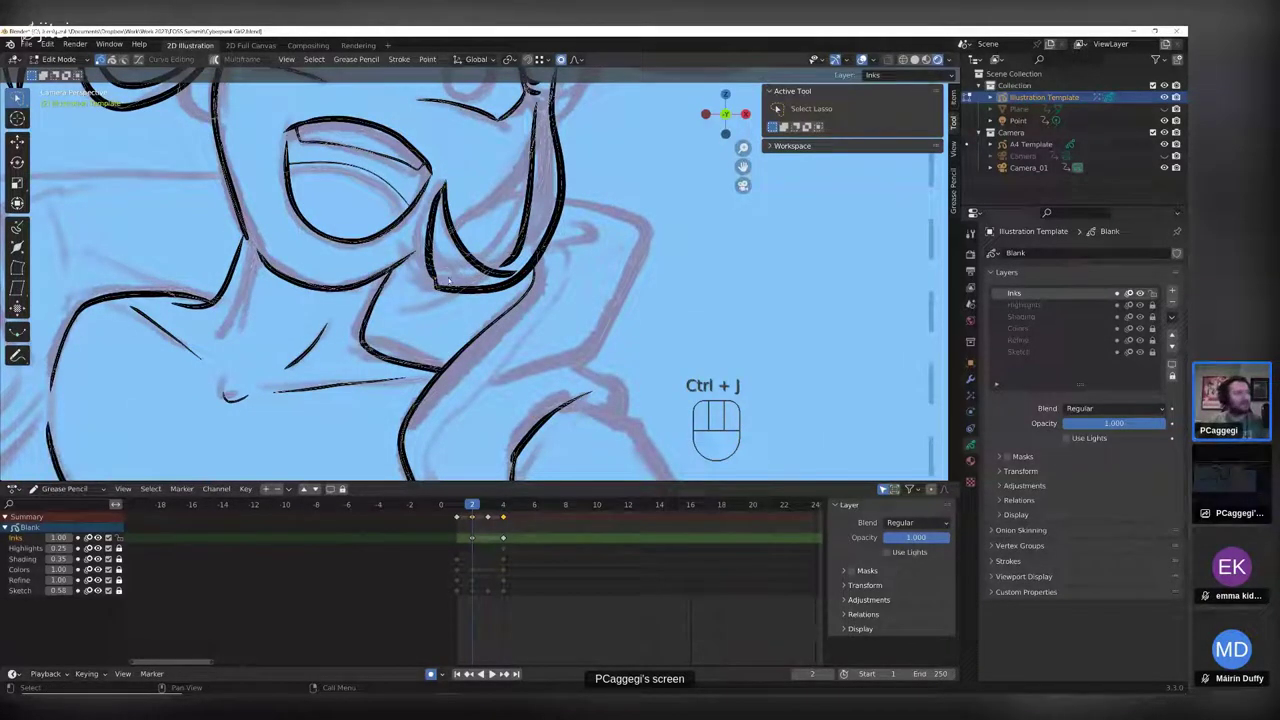
- Move the hair lock's joined bottom corner outward with proportional size 0.002, and thicken the adjoining stroke section with Shrink/Fatten
key("g")
left_click(437, 280)
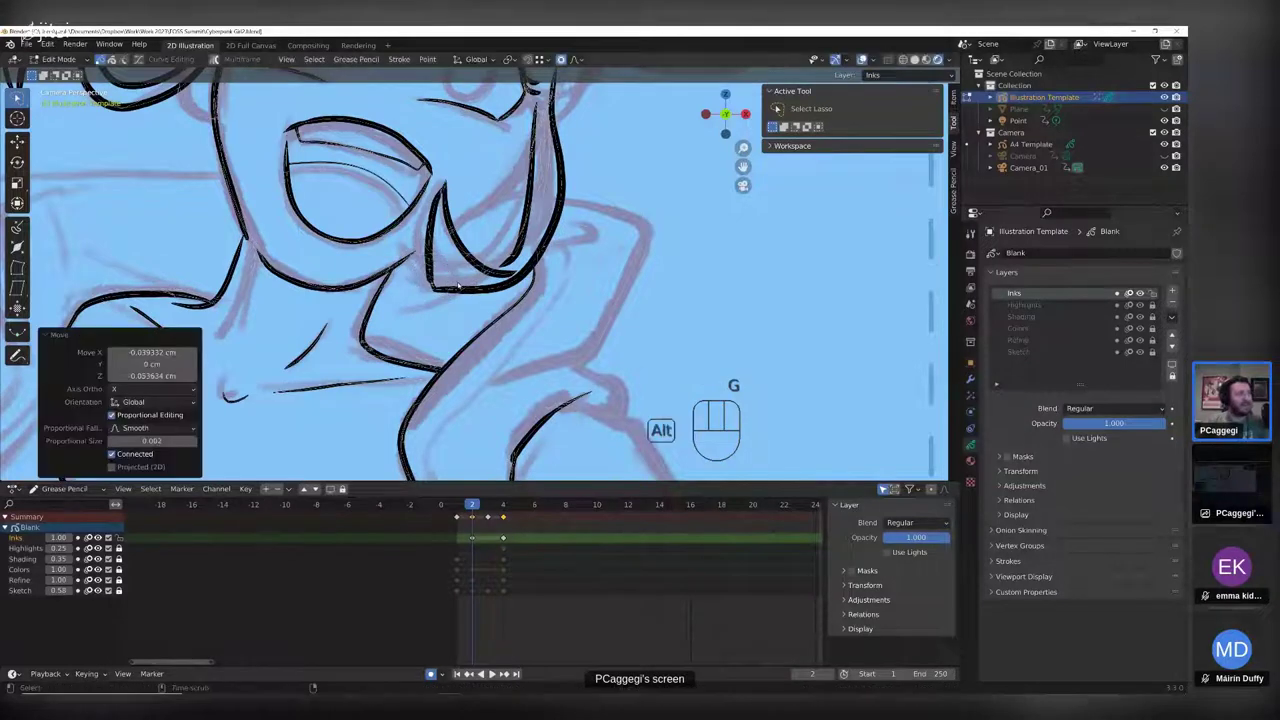
key("alt+s")
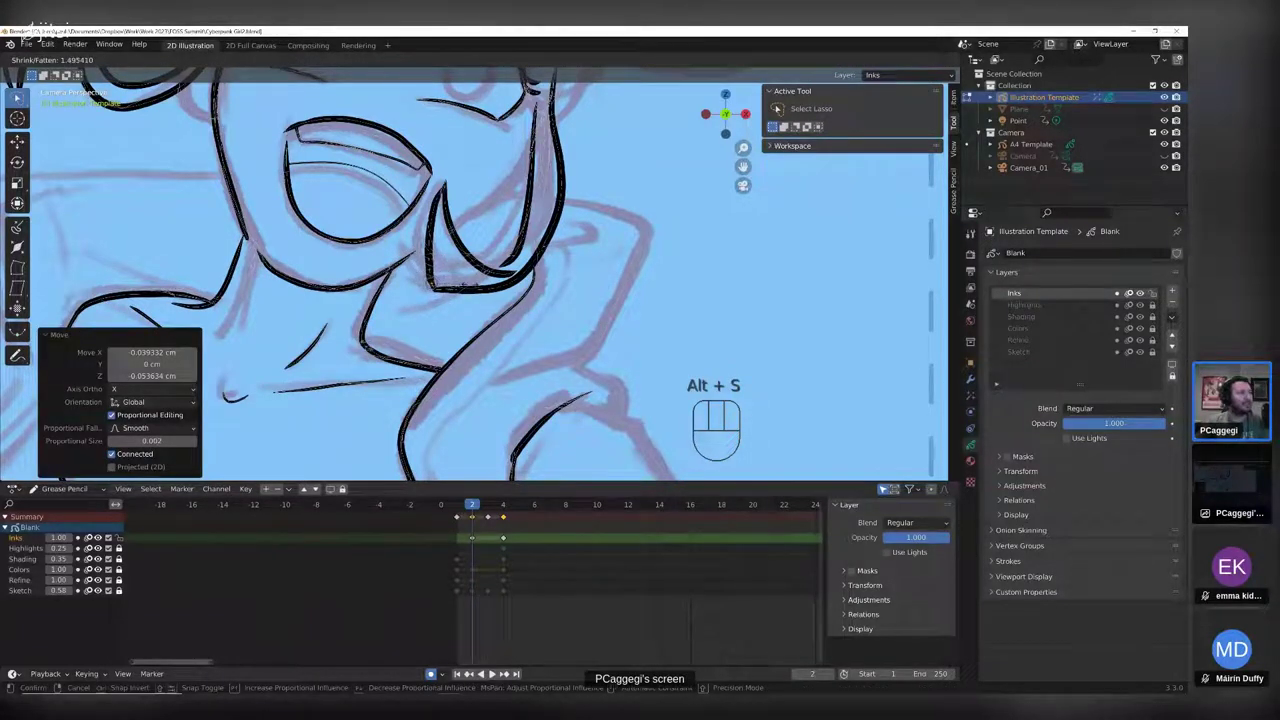
left_click(455, 190)
- Delete the end points at the hair lock's upper tip and join the two strokes into a single point
scroll(455, 190, "up", 3)
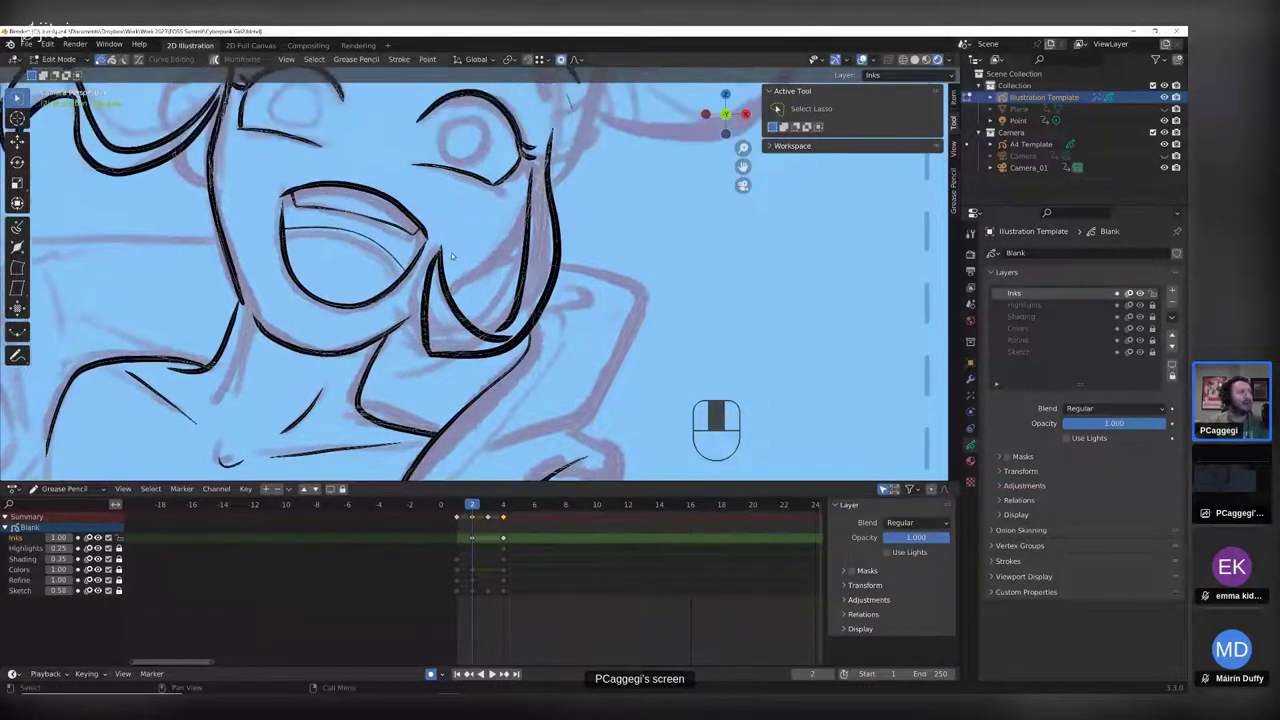
key("x")
left_click(432, 237)
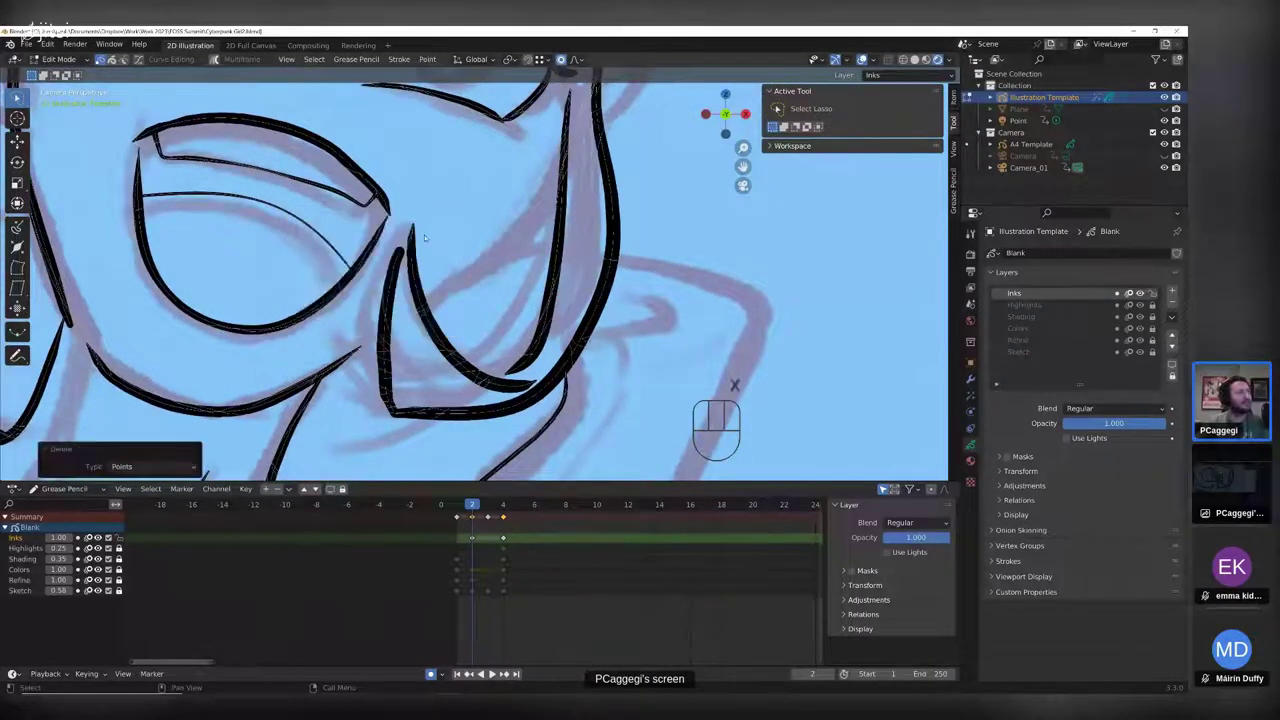
left_click(403, 248)
left_click(416, 229, "shift")
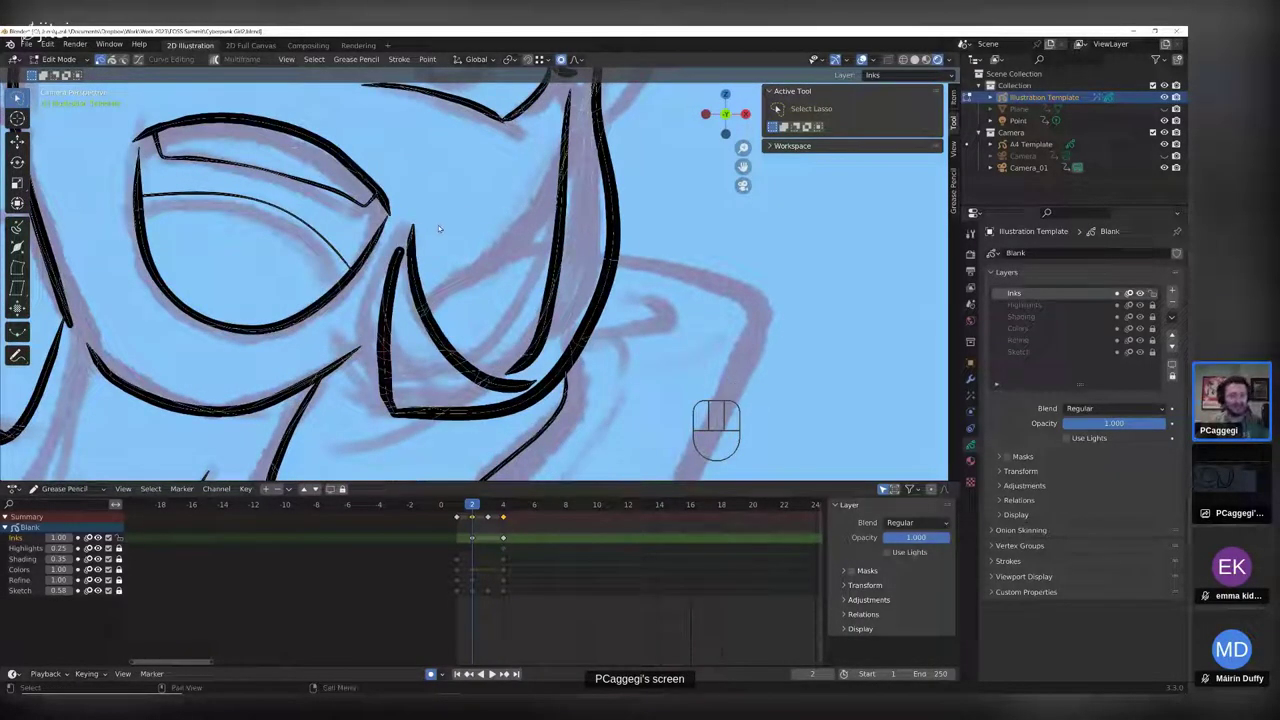
key("ctrl+j")
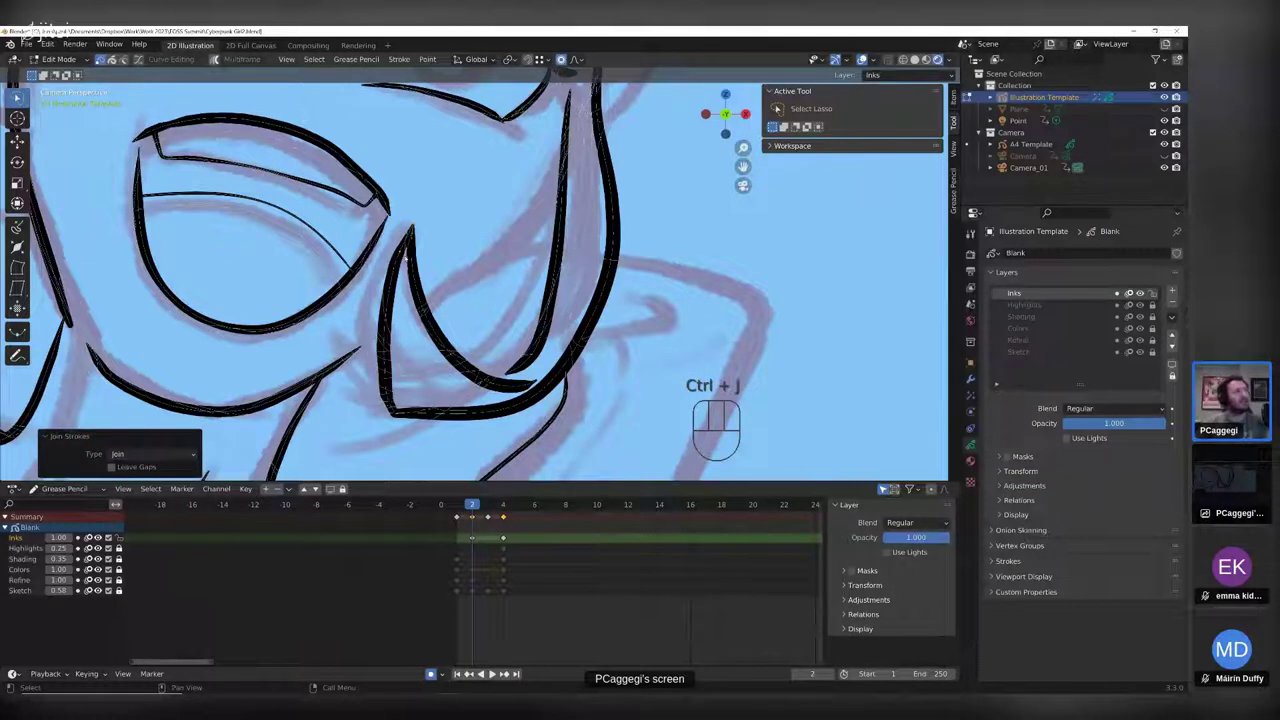
- Smooth the position and thickness of the whole joined hair-lock stroke with a Repeat of 2 and Factor 1.000
right_click(358, 300)
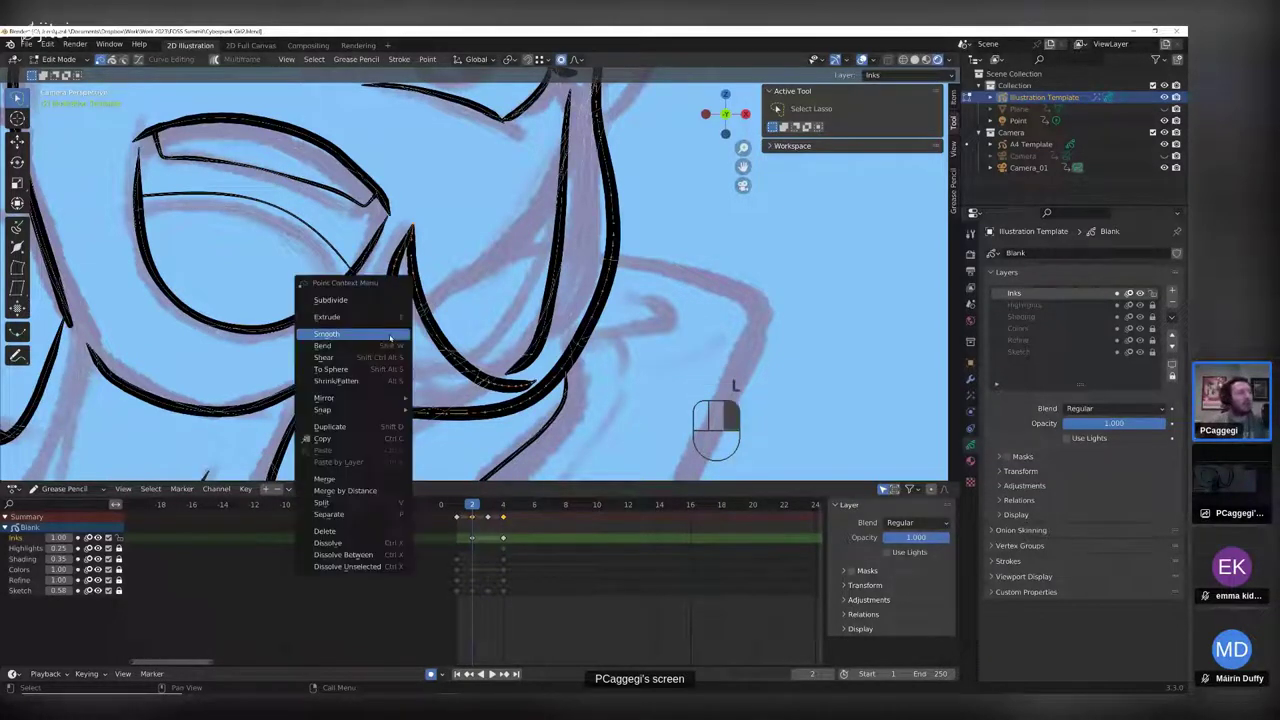
left_click(358, 300)
left_click(390, 420)
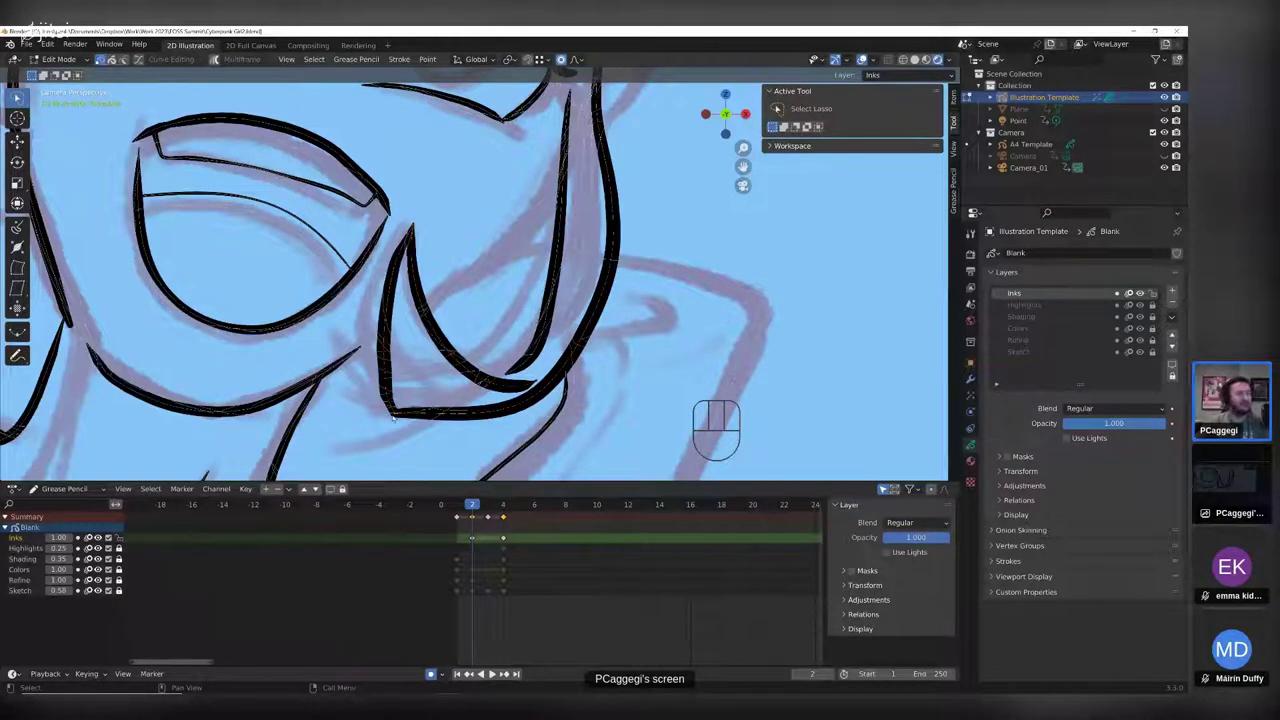
left_click(424, 425)
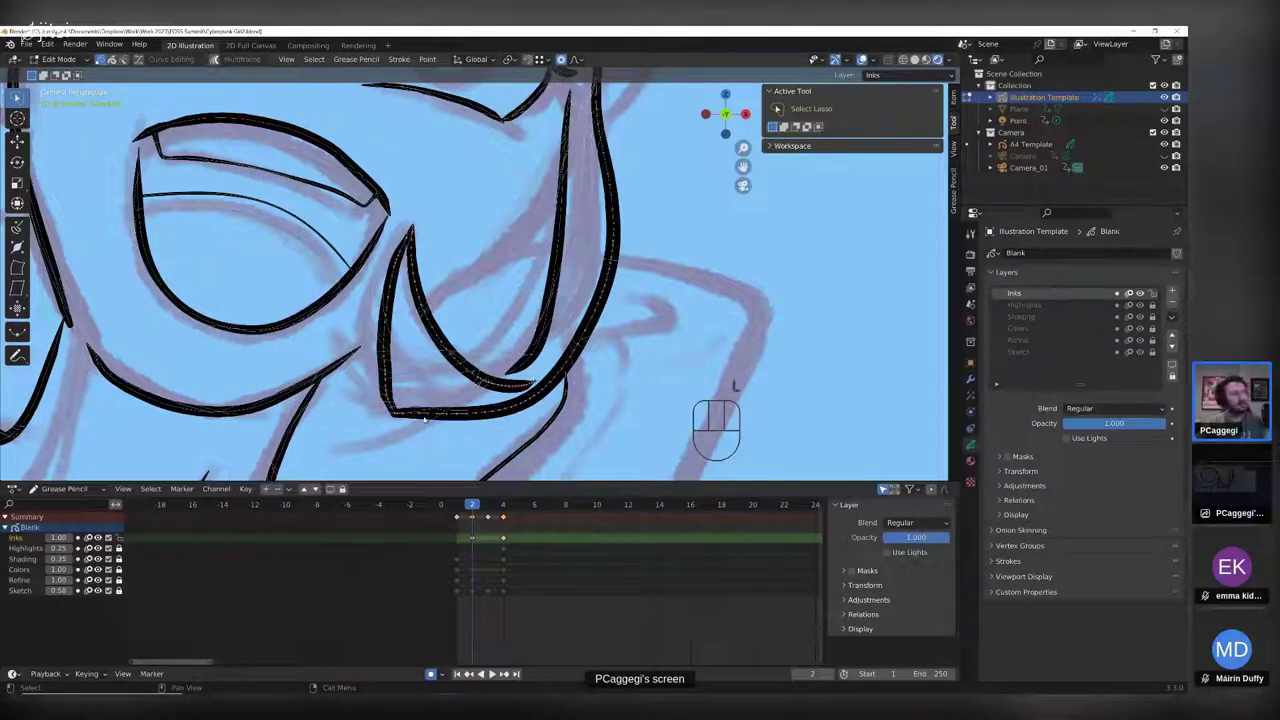
right_click(424, 420)
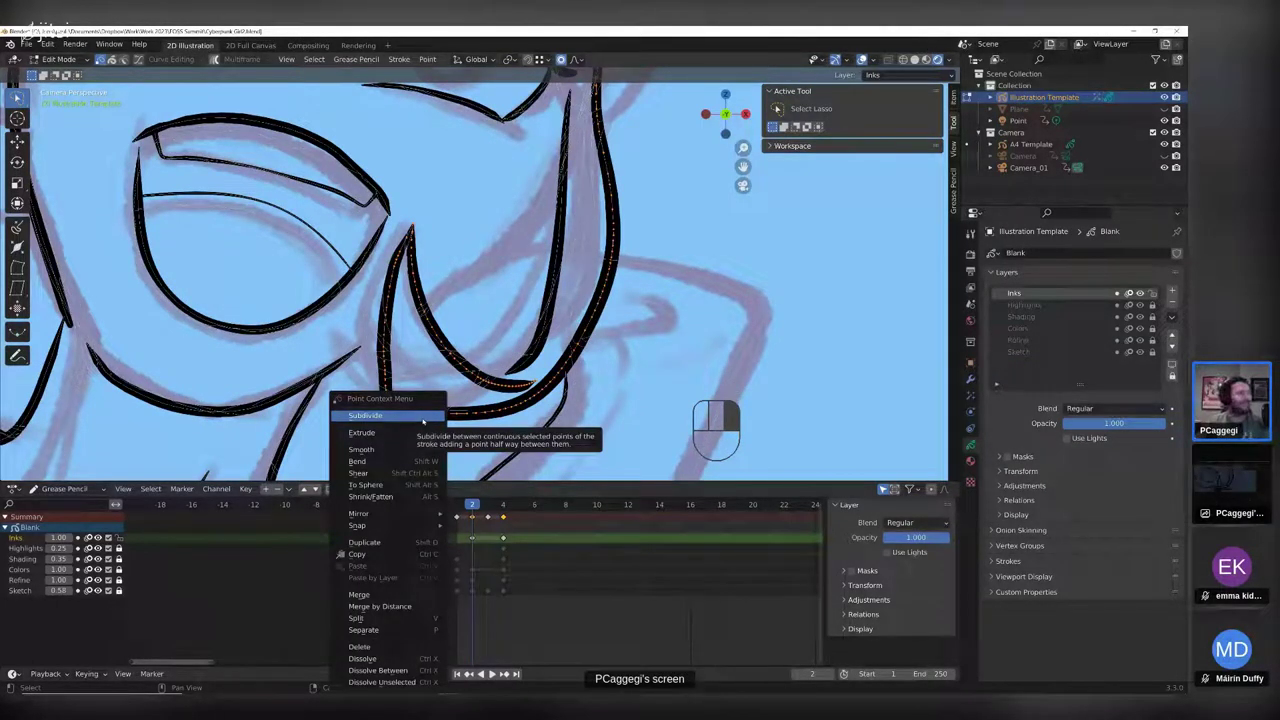
left_click(408, 451)
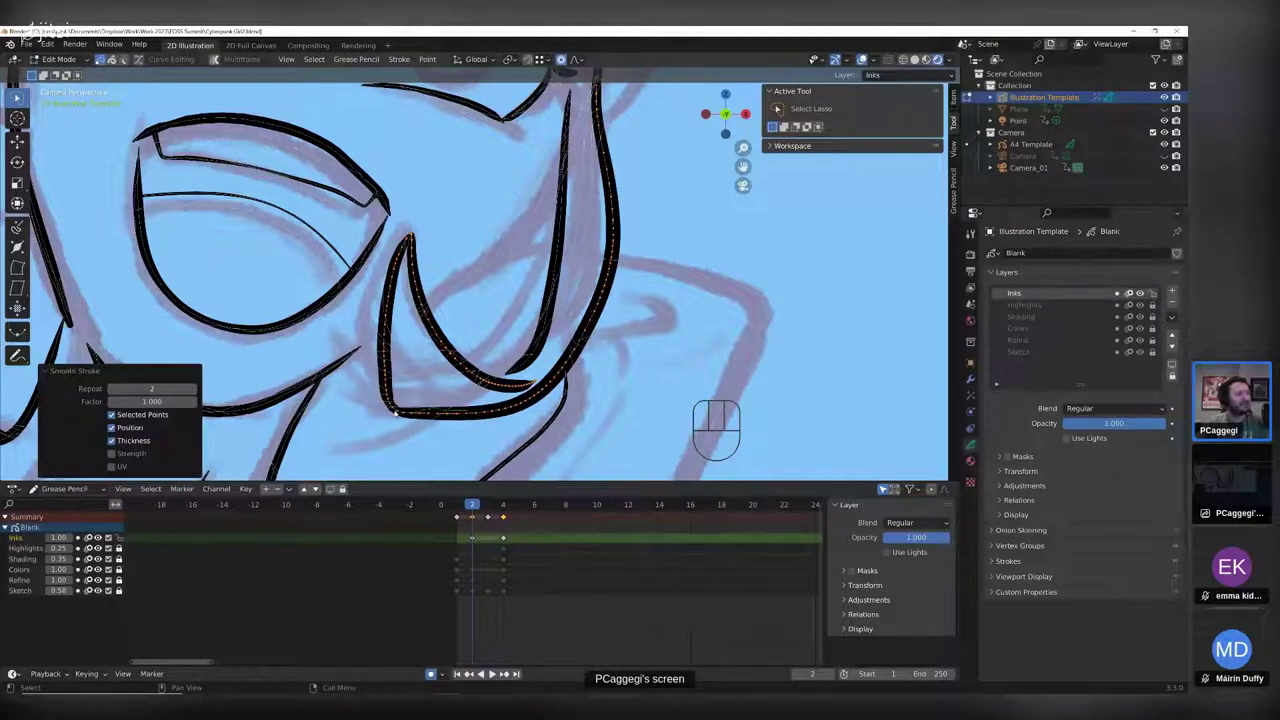
- Thin the hair lock's bottom corner with Shrink/Fatten at 0.599 (proportional size 0.004) and its bottom edge at 0.666 (size 0.009)
key("alt+s")
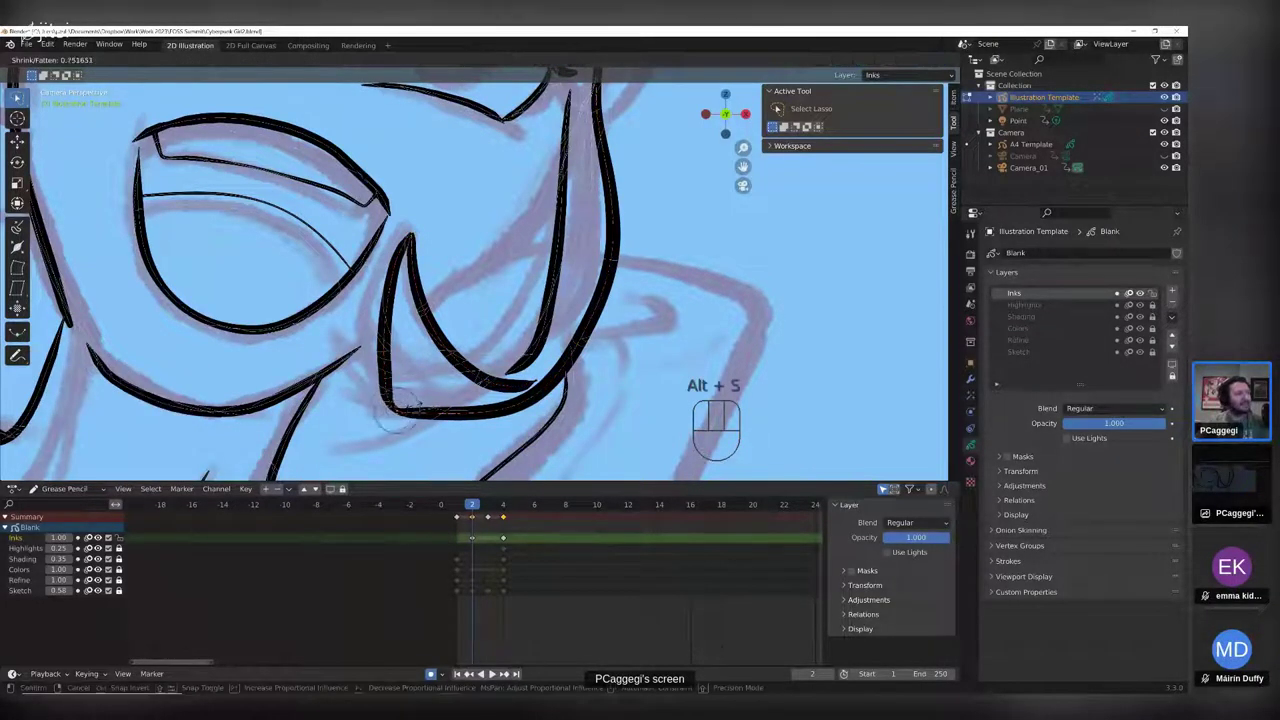
left_click(466, 414)
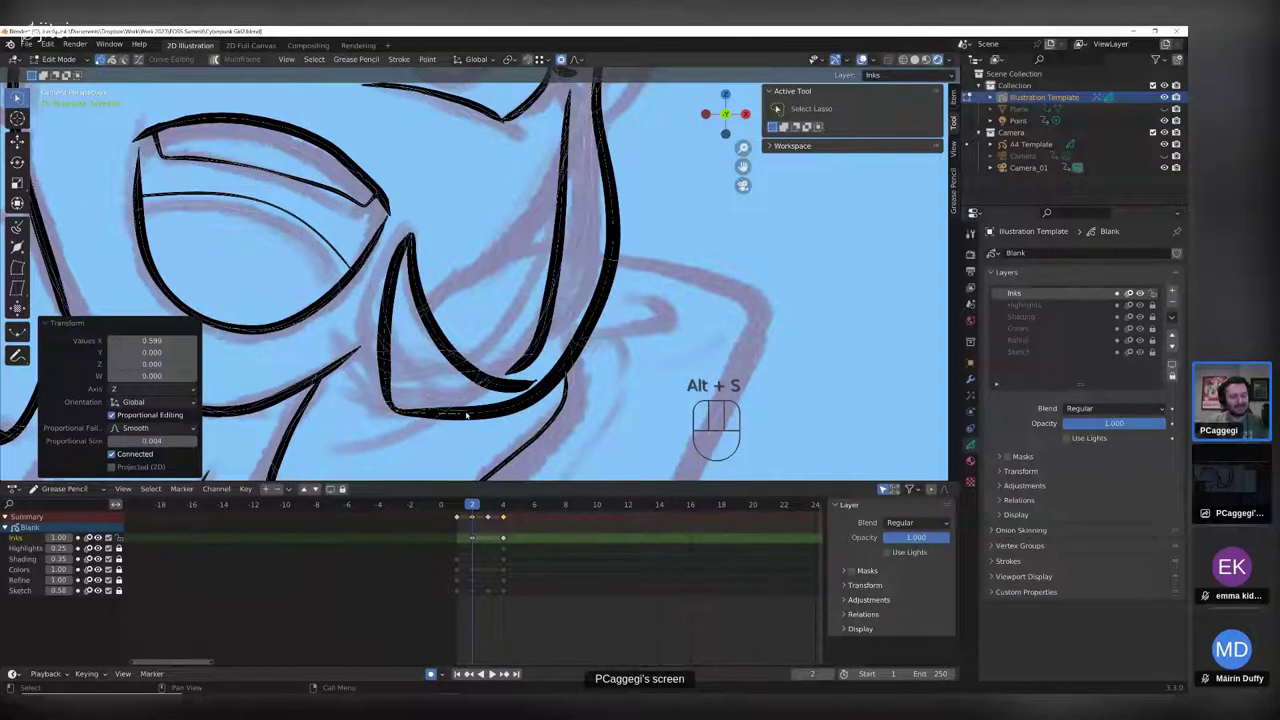
key("alt+s")
left_click(390, 411)
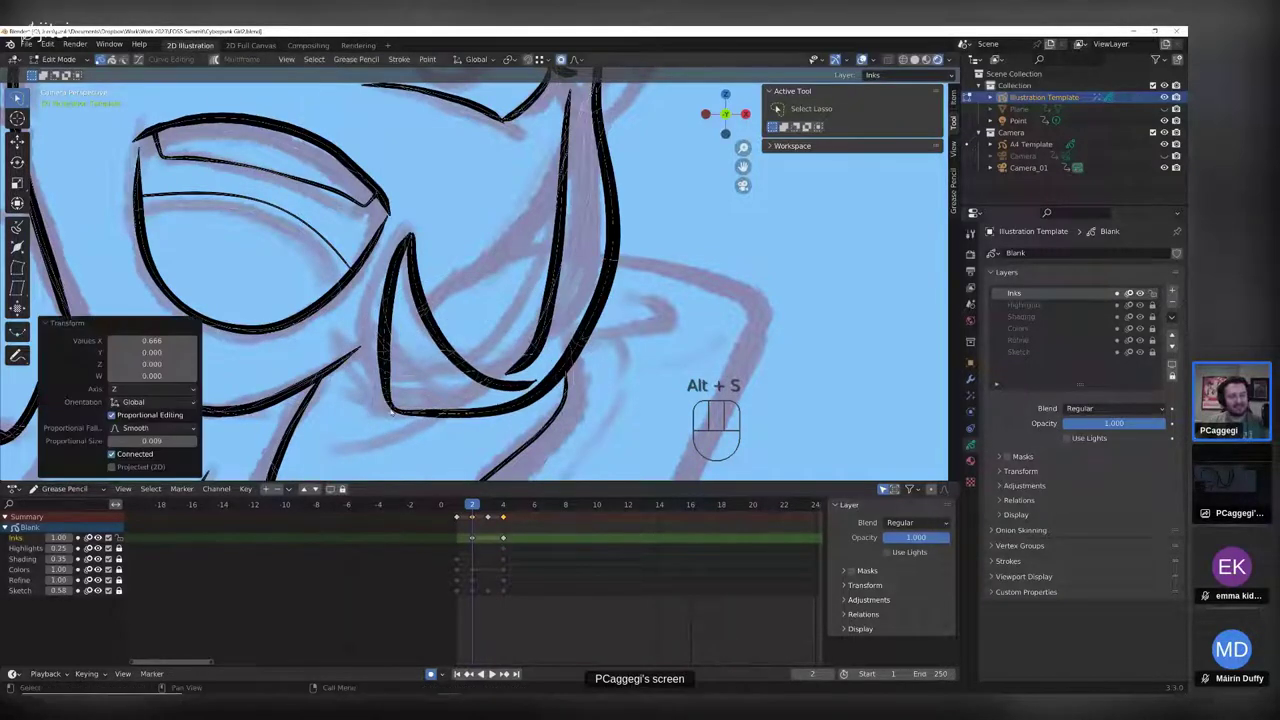
left_click(392, 412)
key("g")
right_click(405, 409)
- Smooth the entire hair-lock stroke with a higher Repeat value so its bottom corner becomes a rounded curve
key("l")
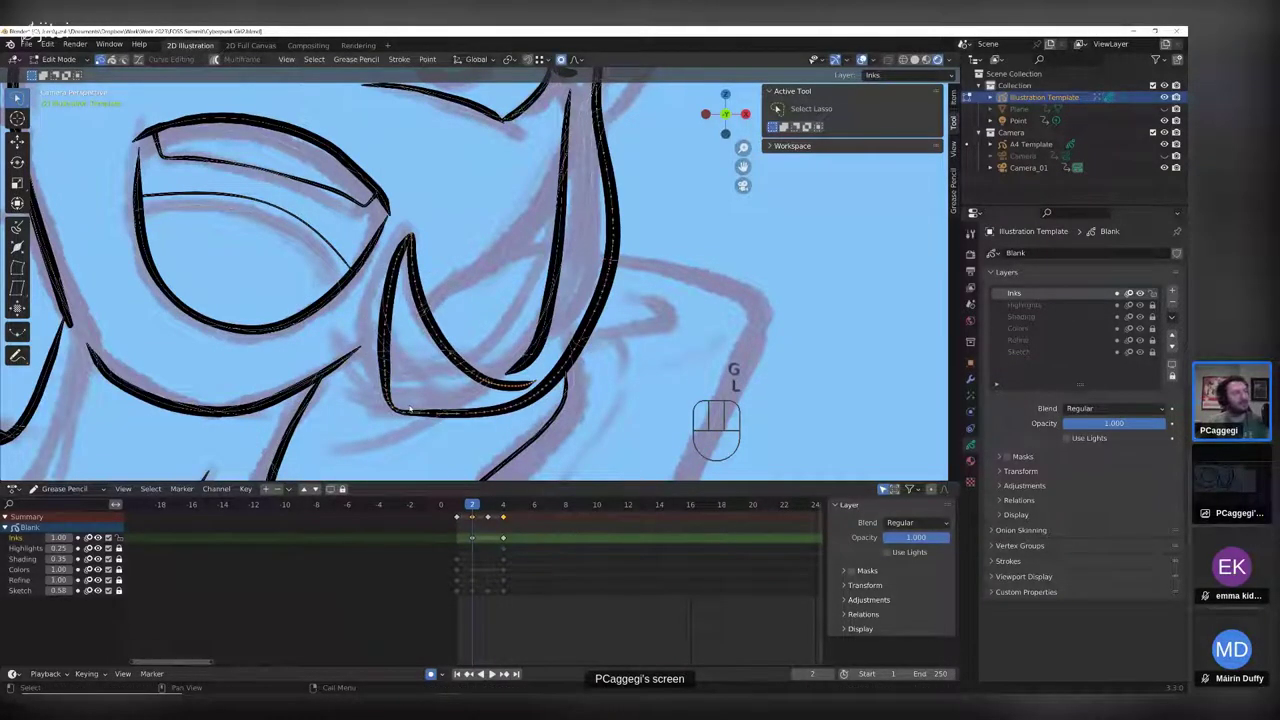
right_click(408, 409)
left_click(406, 404)
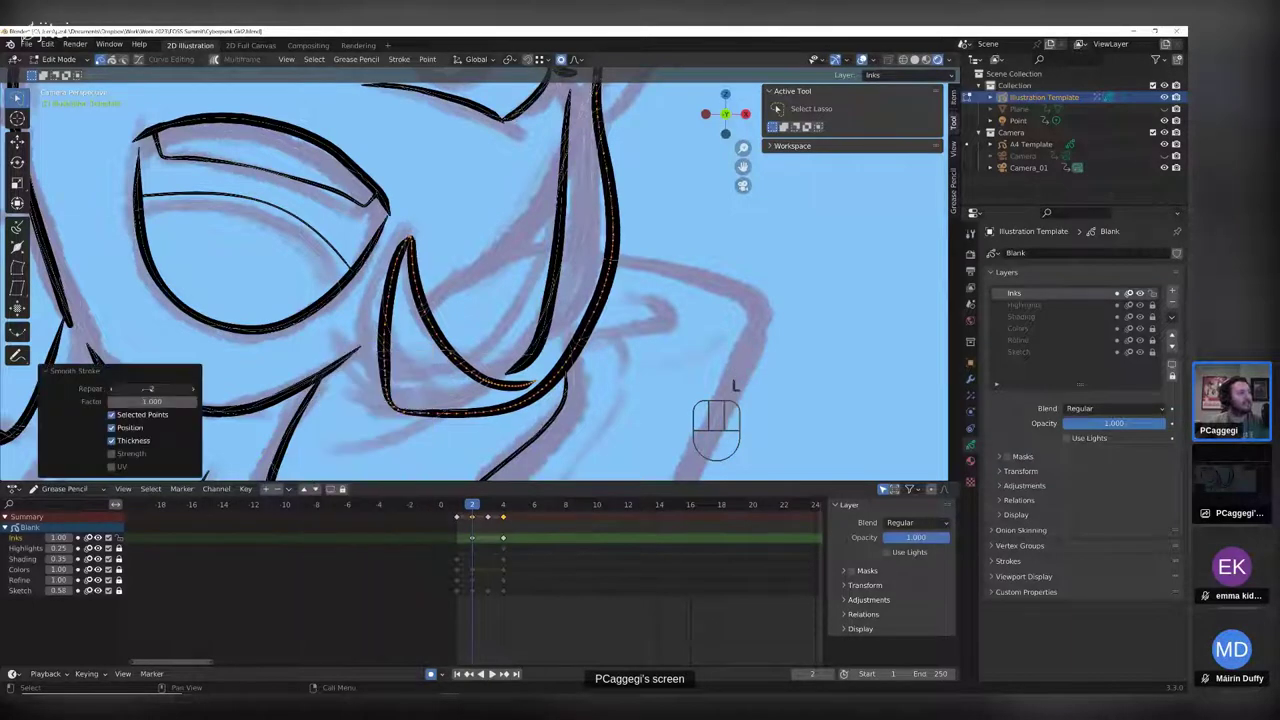
left_click_drag(151, 388, 192, 388)
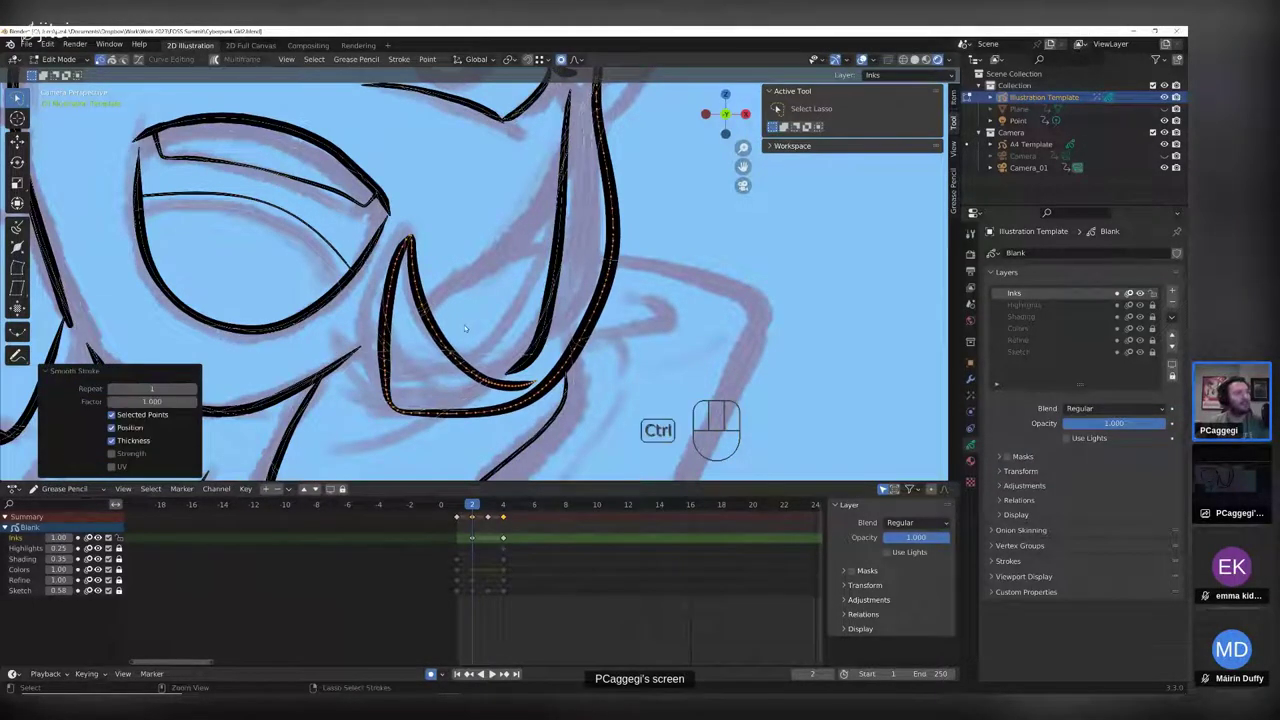
key("ctrl+z")
right_click(408, 405)
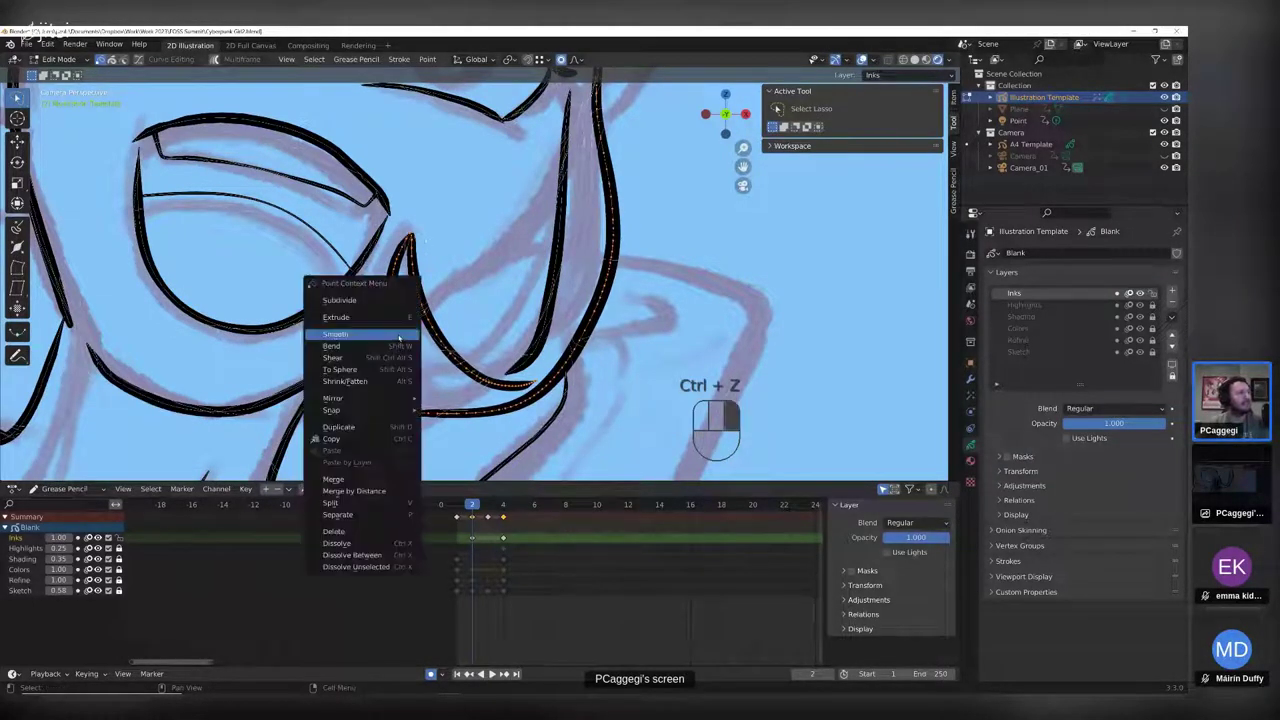
left_click(408, 405)
left_click_drag(152, 388, 296, 388)
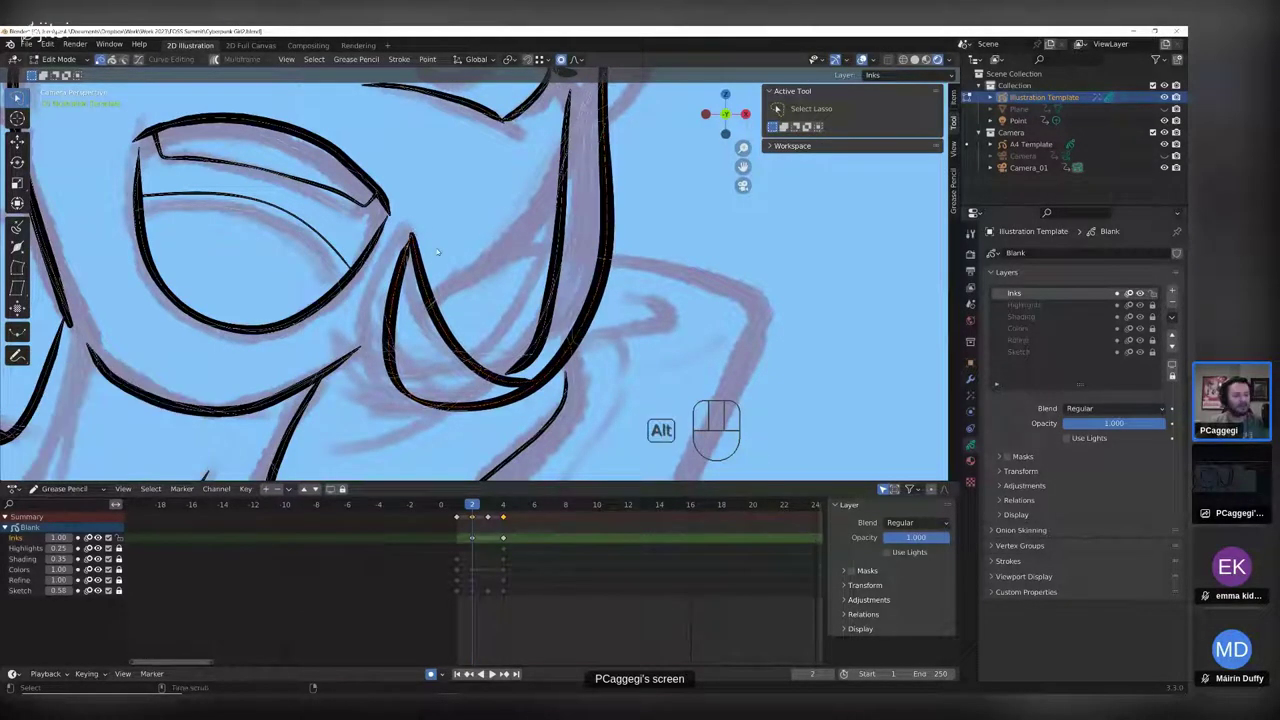
- Thin the hair lock's upper tip with Shrink/Fatten at 0.640 and proportional size 0.006, and select the inner curve's lower end point
key("alt+s")
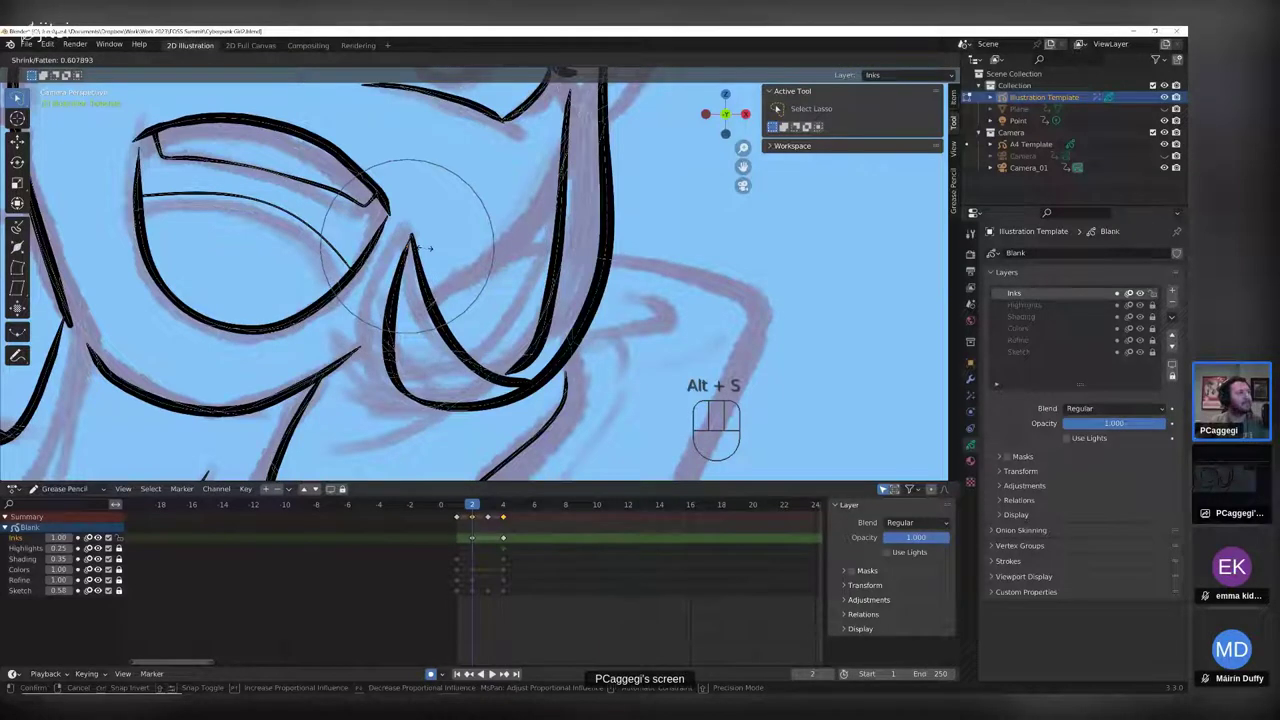
left_click(430, 248)
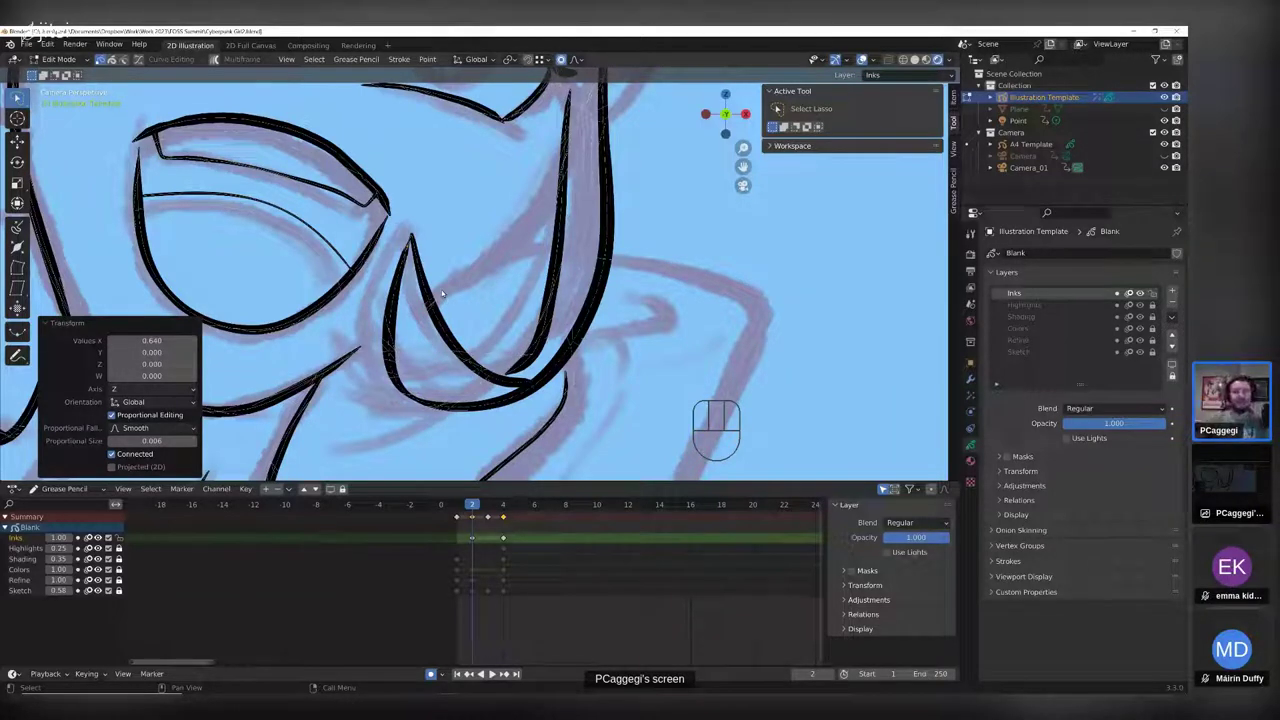
left_click(534, 380)
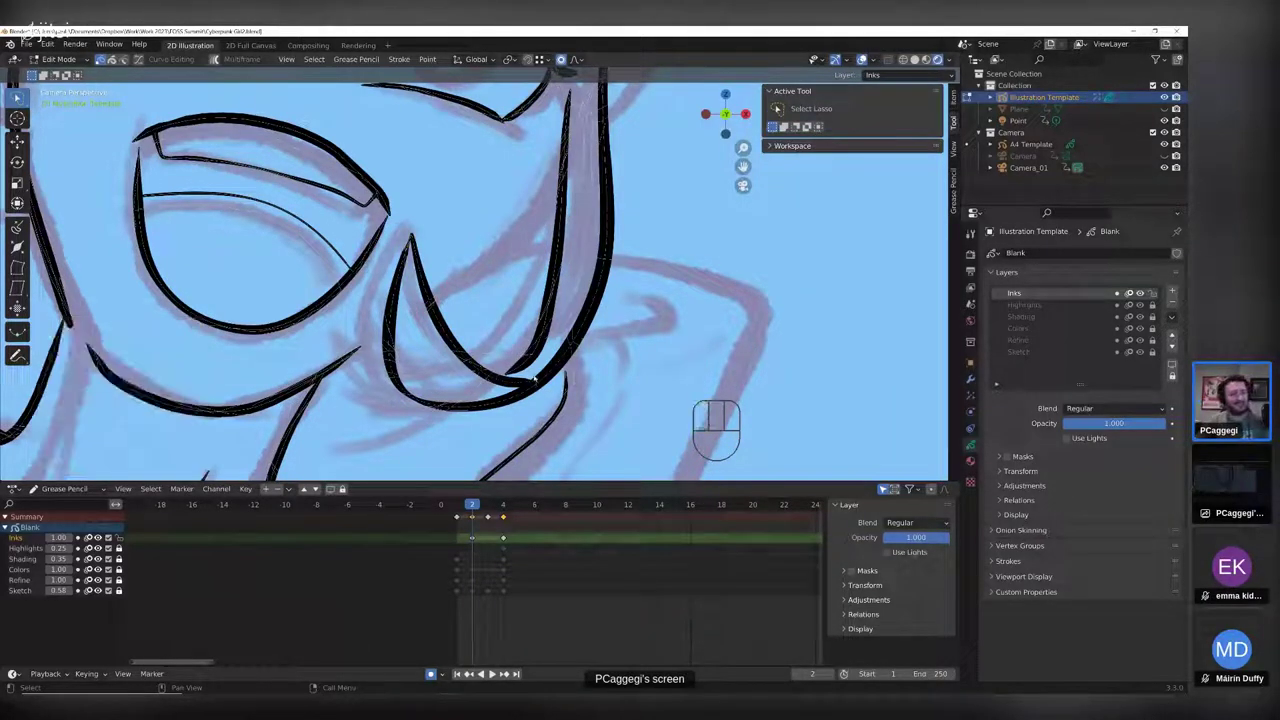
- Thin the lower end of the hair lock's inner curve with proportional Shrink/Fatten, and check it in Draw Mode
key("g")
right_click(512, 373)
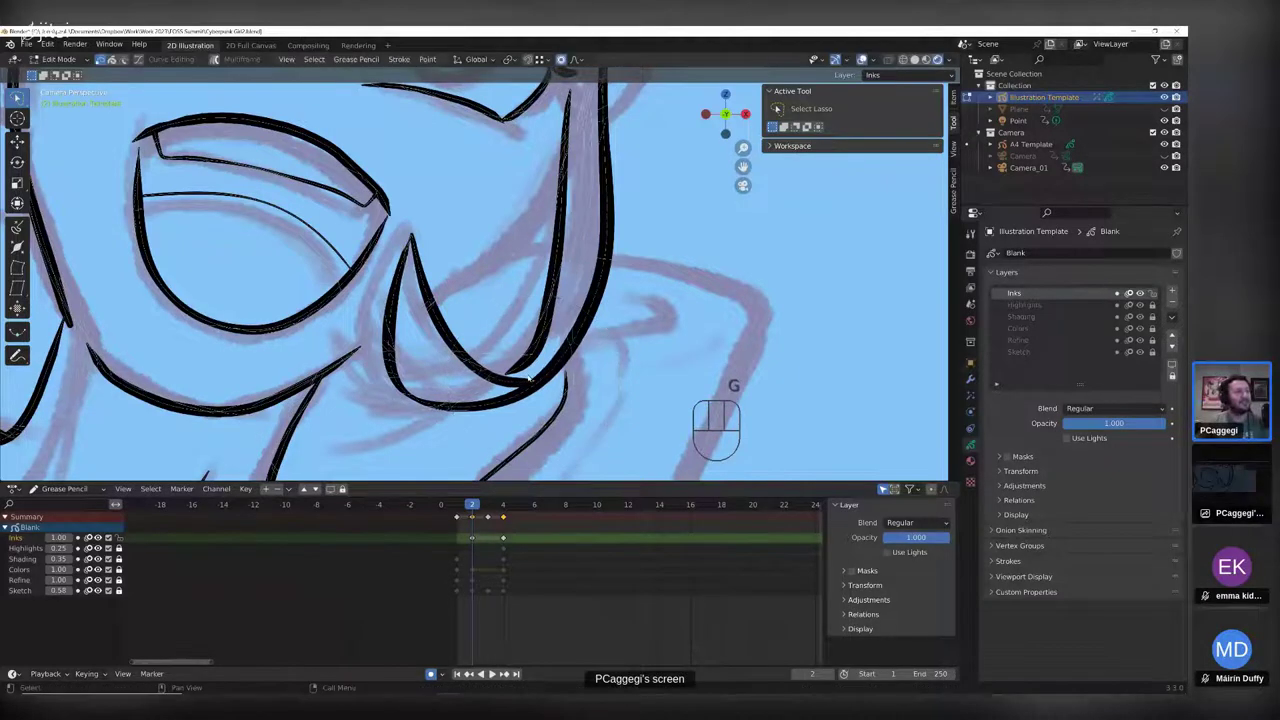
key("alt+s")
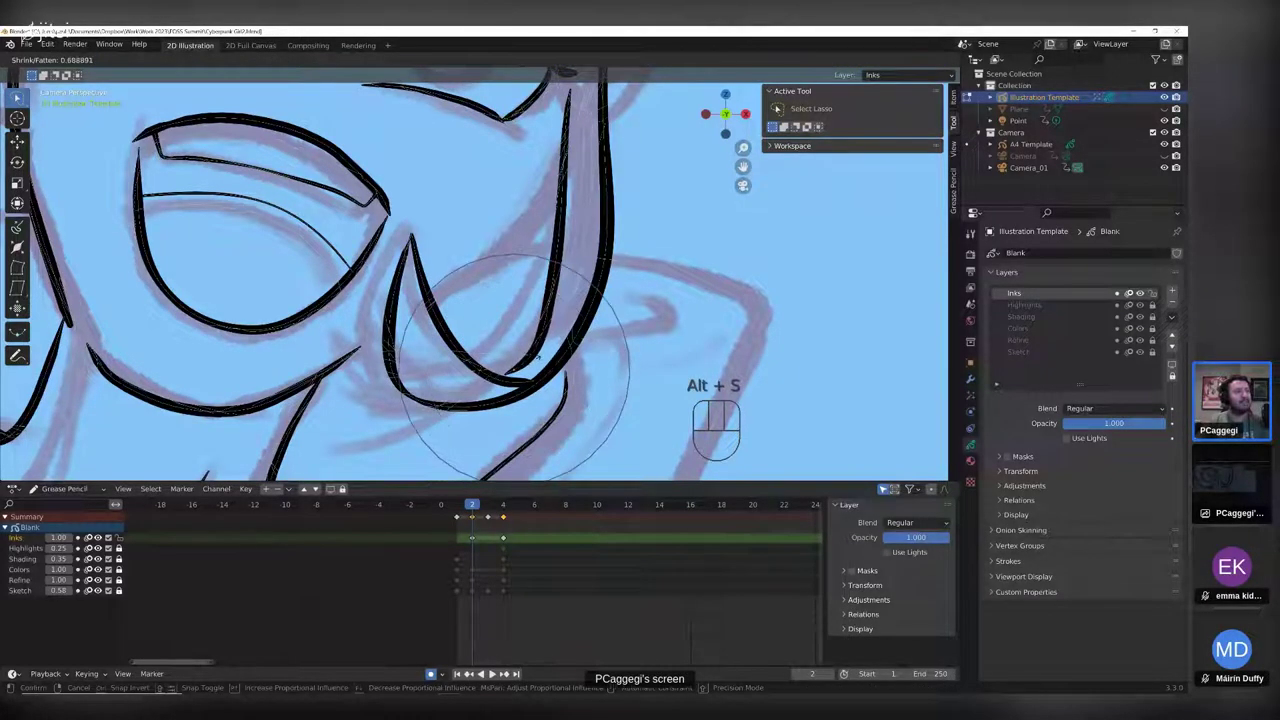
left_click(545, 293)
key("Tab")
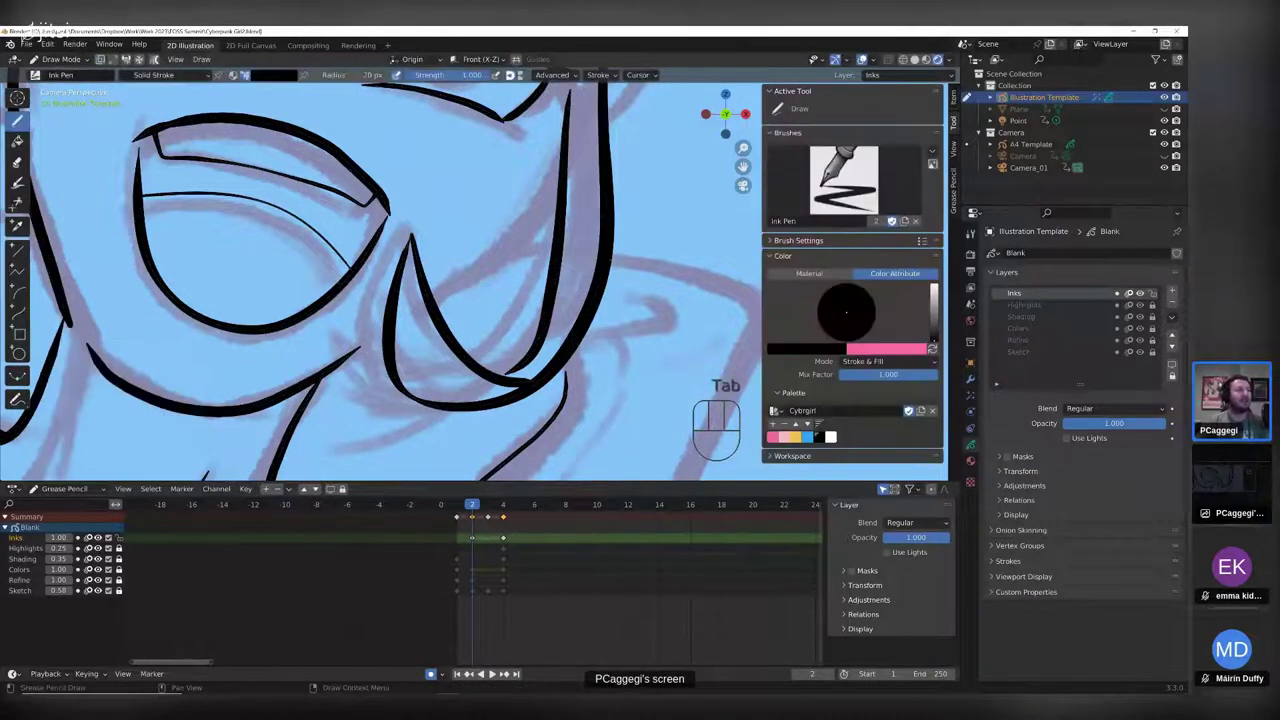
- Reposition the lower end of the hair lock's inner curve and rotate it about 5° with proportional size 0.011
key("Tab")
key("g")
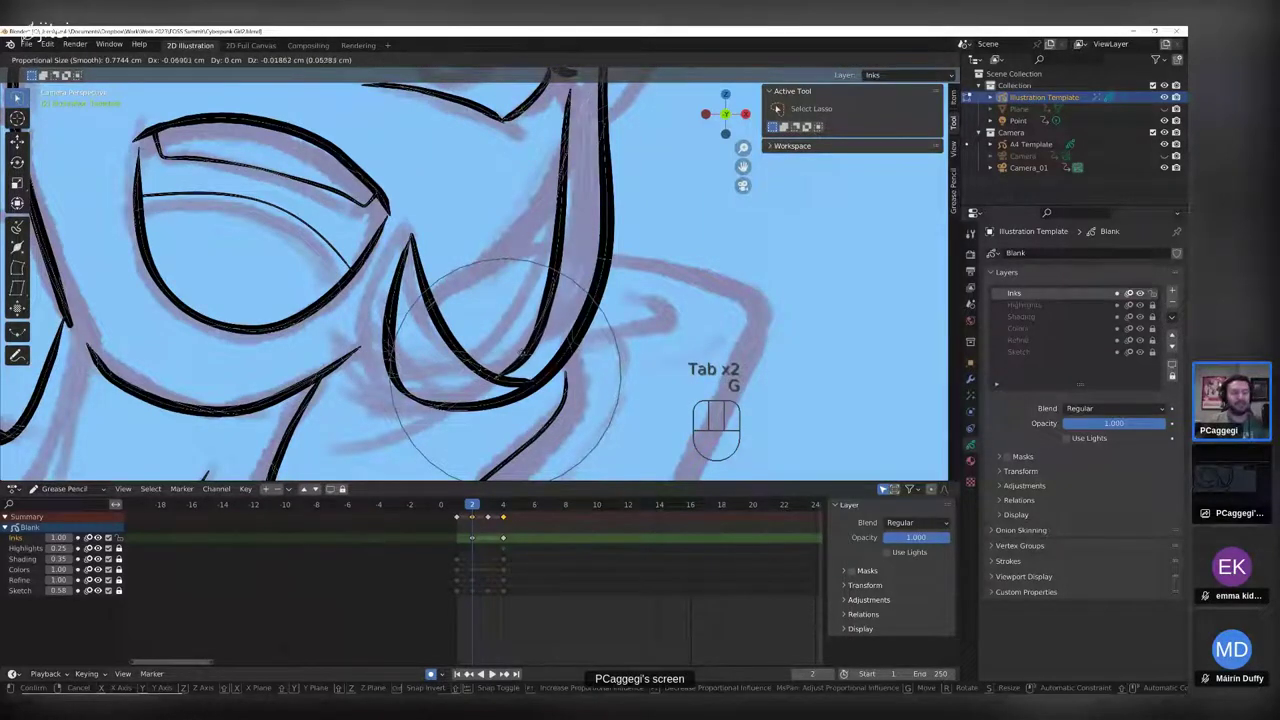
left_click(525, 345)
key("r")
left_click(540, 342)
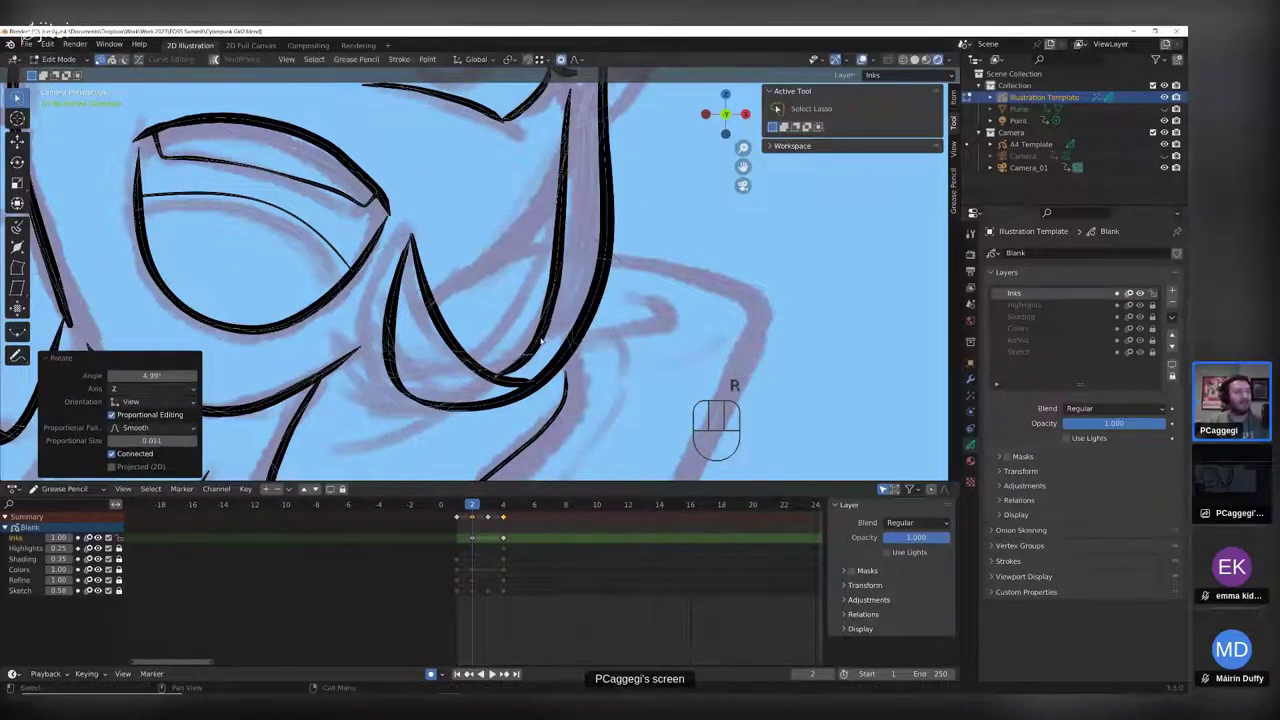
key("g")
left_click(545, 318)
- Thin the hair lock's outer curve with Shrink/Fatten over a wide proportional radius, and return to Draw Mode
key("alt+s")
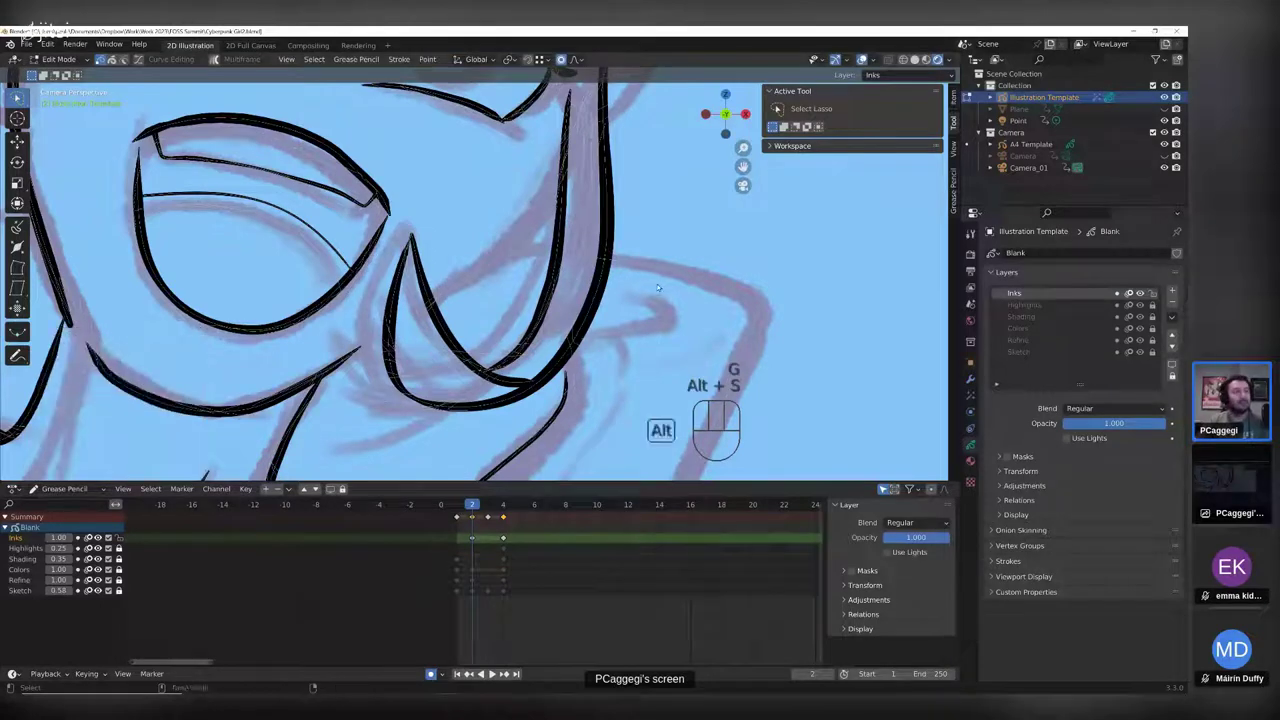
key("alt+s")
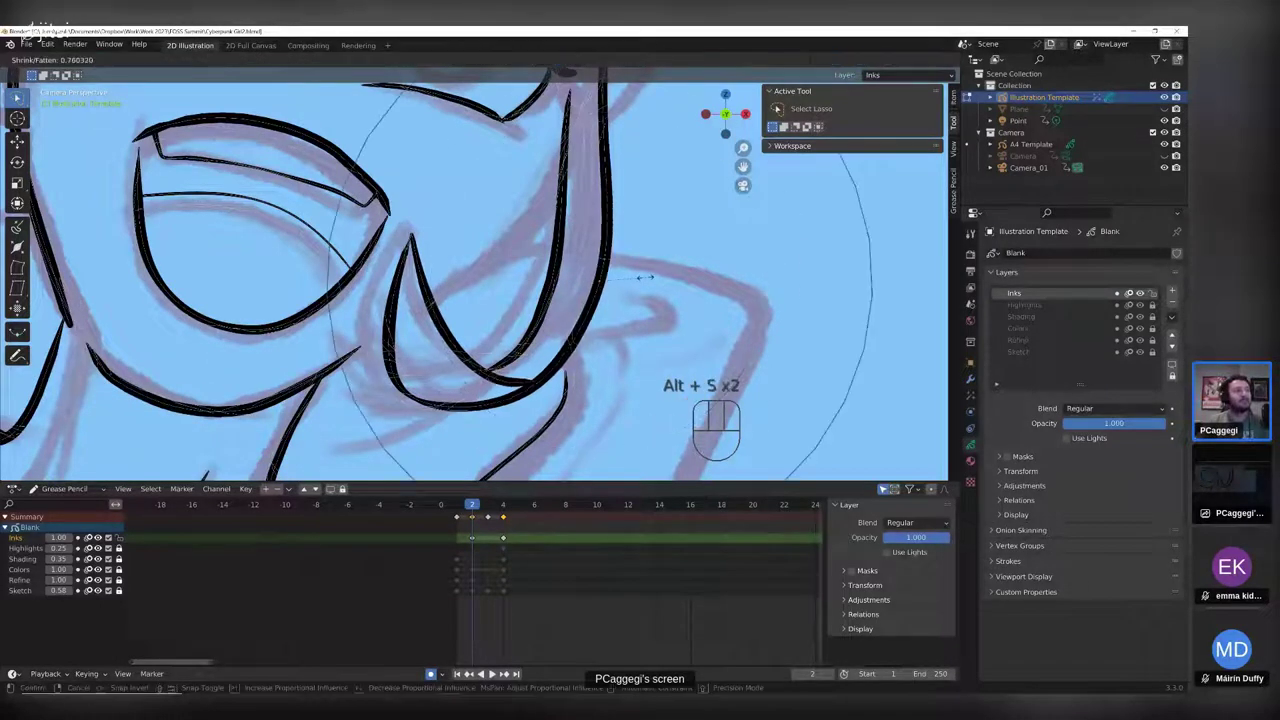
left_click(442, 240)
key("Tab")
- Join the left cheek line and the chin stroke into a single jawline stroke in Edit Mode
scroll(442, 240, "down", 2)
middle_click_drag(448, 230, 367, 474, "shift")
scroll(424, 365, "down", 3)
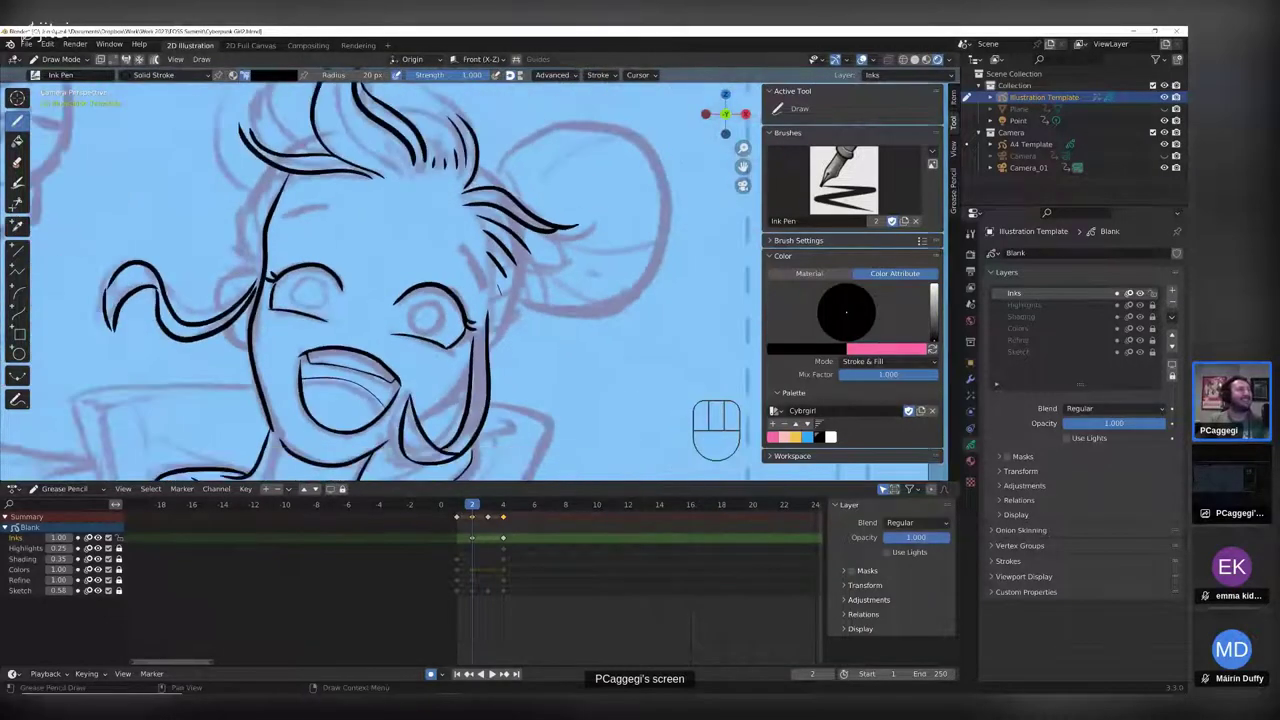
middle_click_drag(424, 365, 555, 215, "shift")
middle_click_drag(470, 340, 447, 285, "ctrl")
key("Tab")
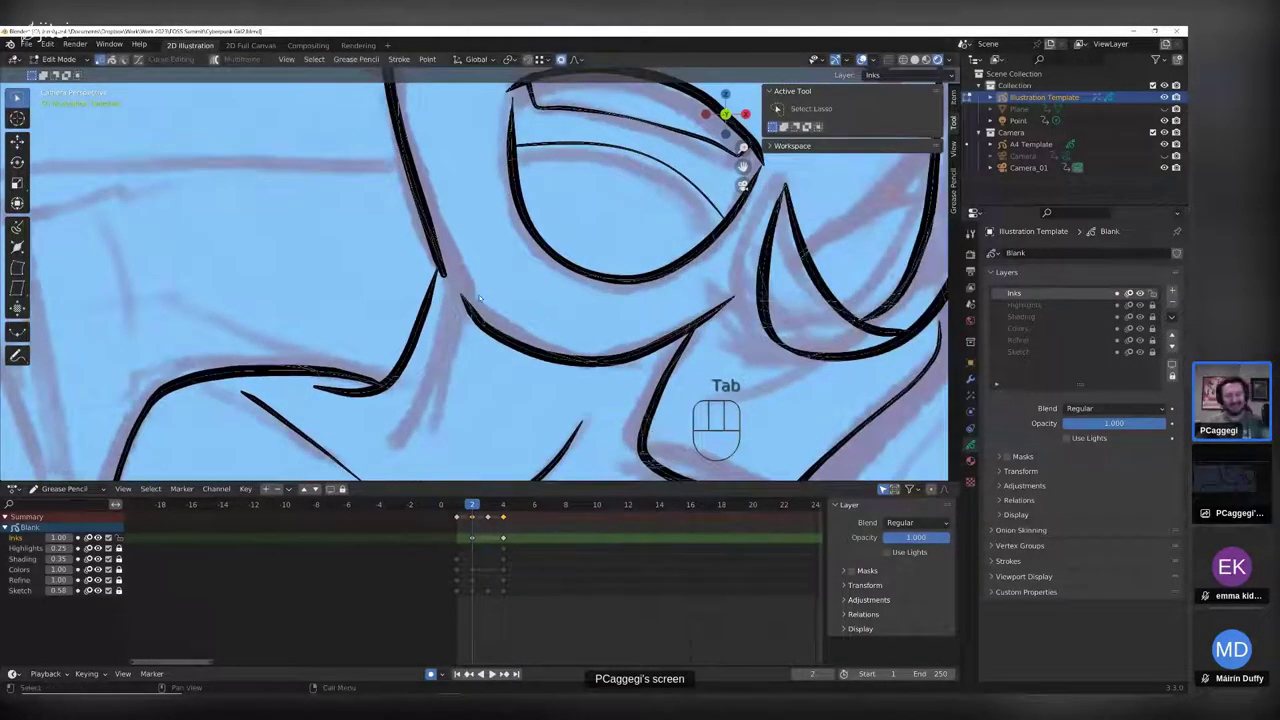
key("ctrl+j")
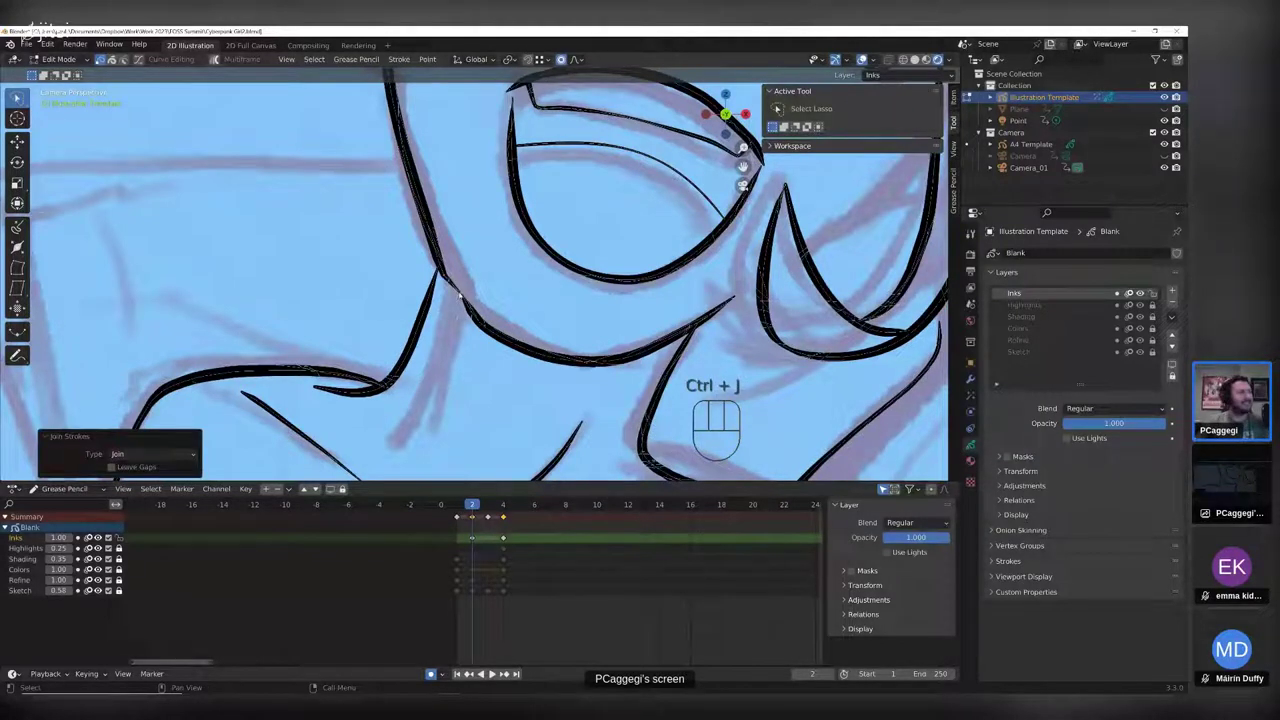
- Clean up the jawline joint by dissolving its extra point and setting Shrink/Fatten to 0.741 with proportional size 0.004
key("alt+s")
scroll(490, 292, "up", 10)
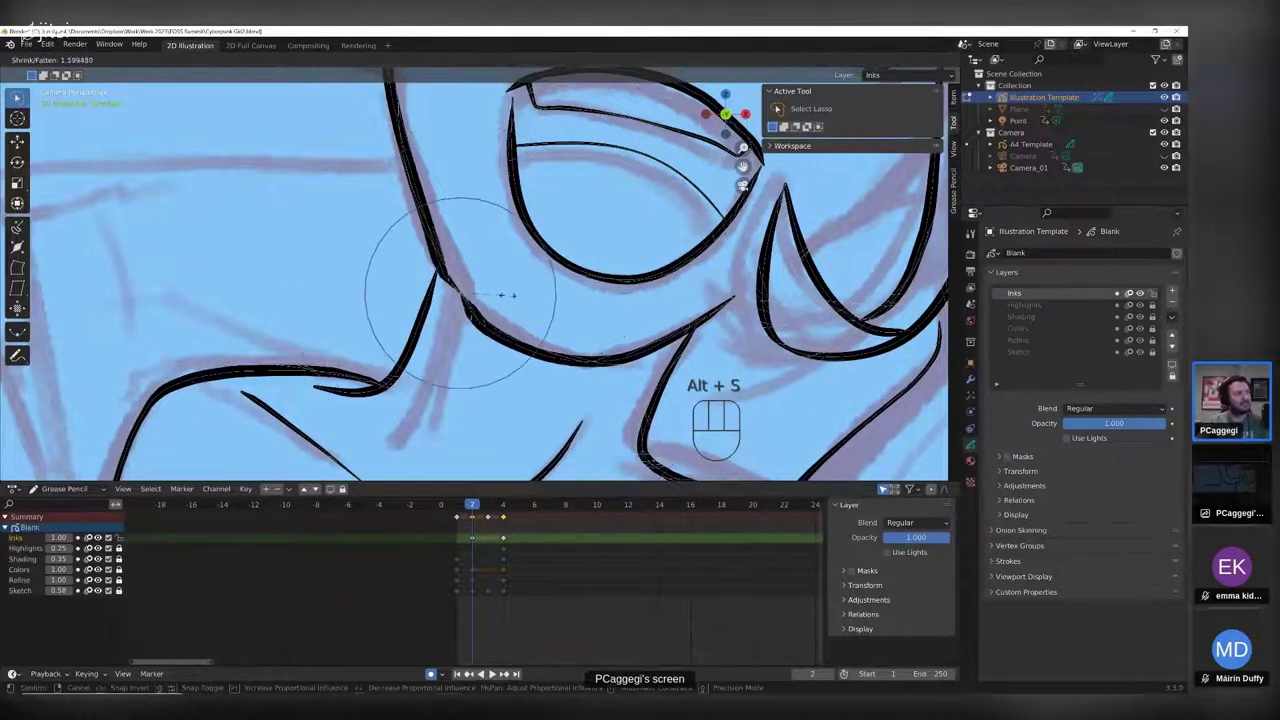
left_click(507, 295)
key("x")
left_click(430, 331)
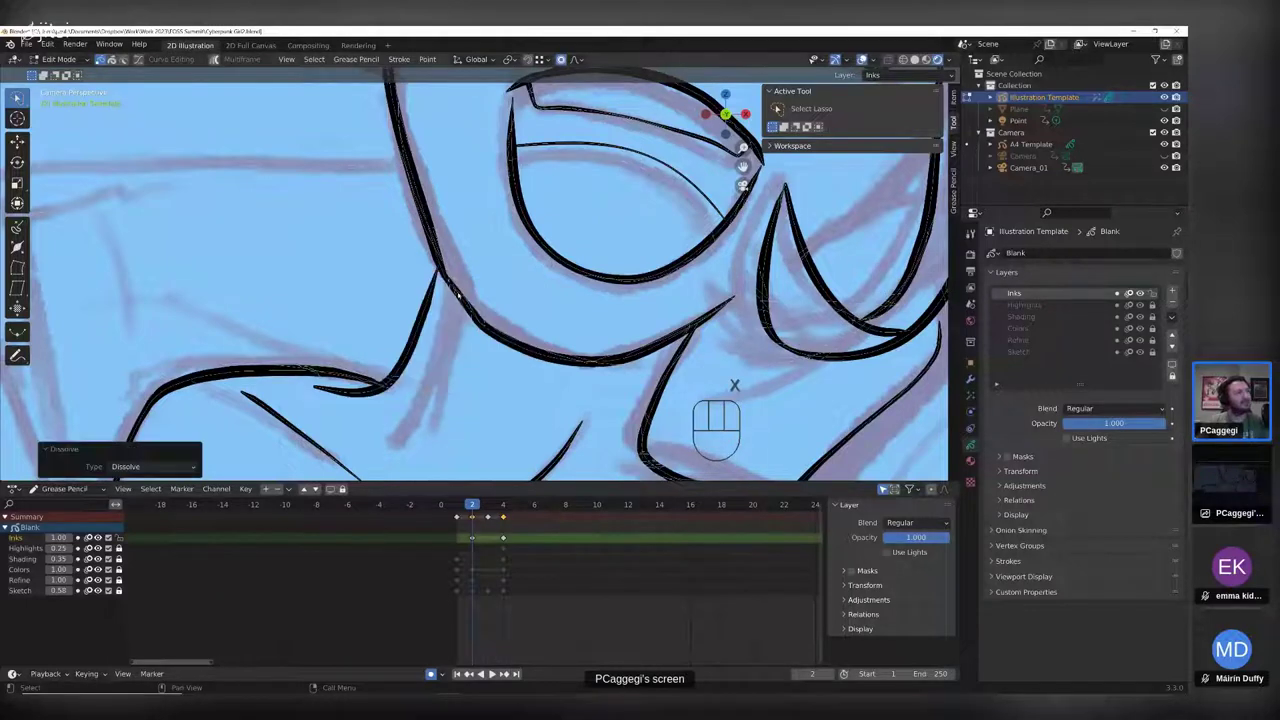
key("alt+s")
scroll(471, 277, "up", 2)
left_click(479, 280)
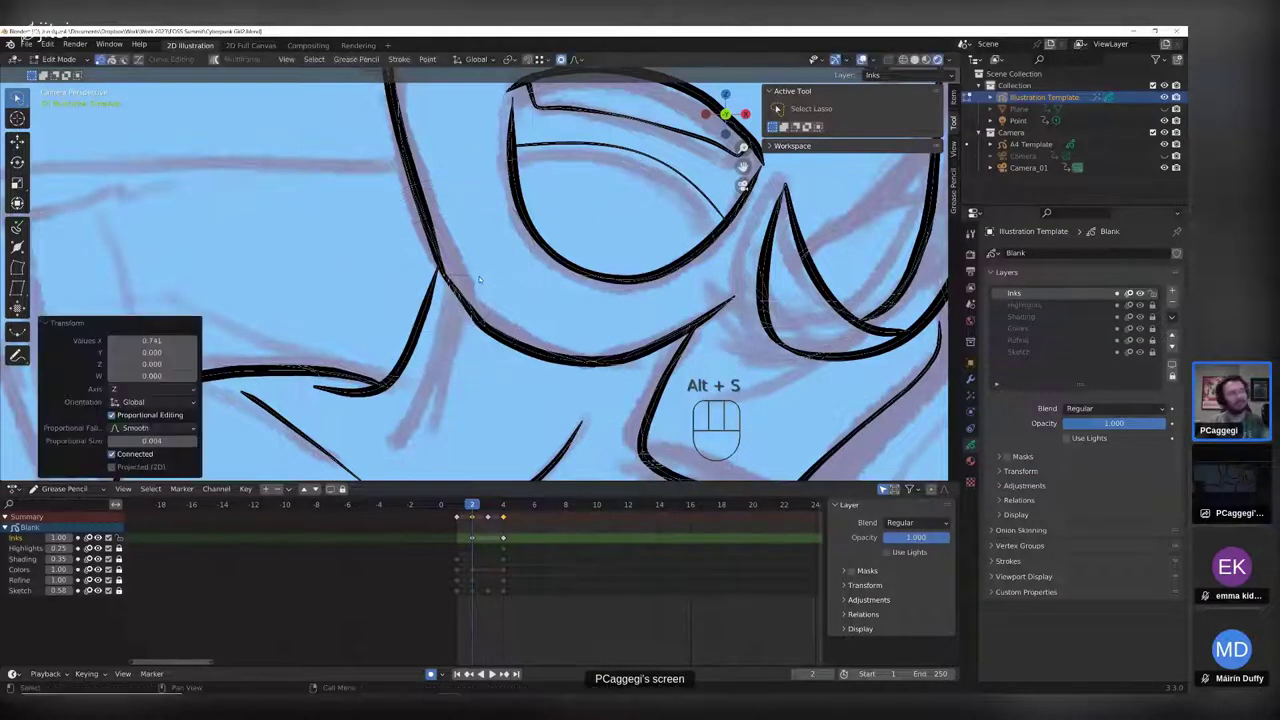
- Smooth the position and thickness of the whole jawline stroke with a Repeat of 8 and Factor 1.000
right_click(479, 280)
left_click(479, 277)
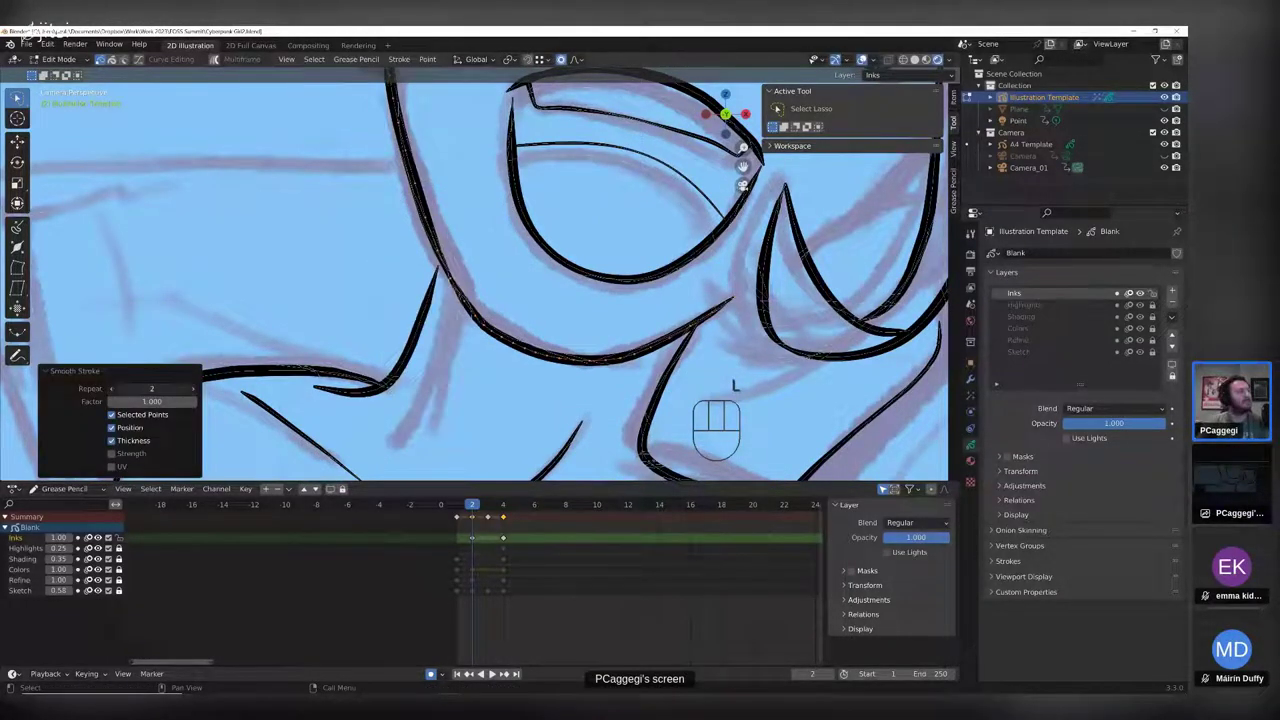
left_click_drag(150, 388, 185, 388)
- Subdivide the jawline stroke twice with one cut each, and smooth it again with a raised Repeat value
right_click(485, 245)
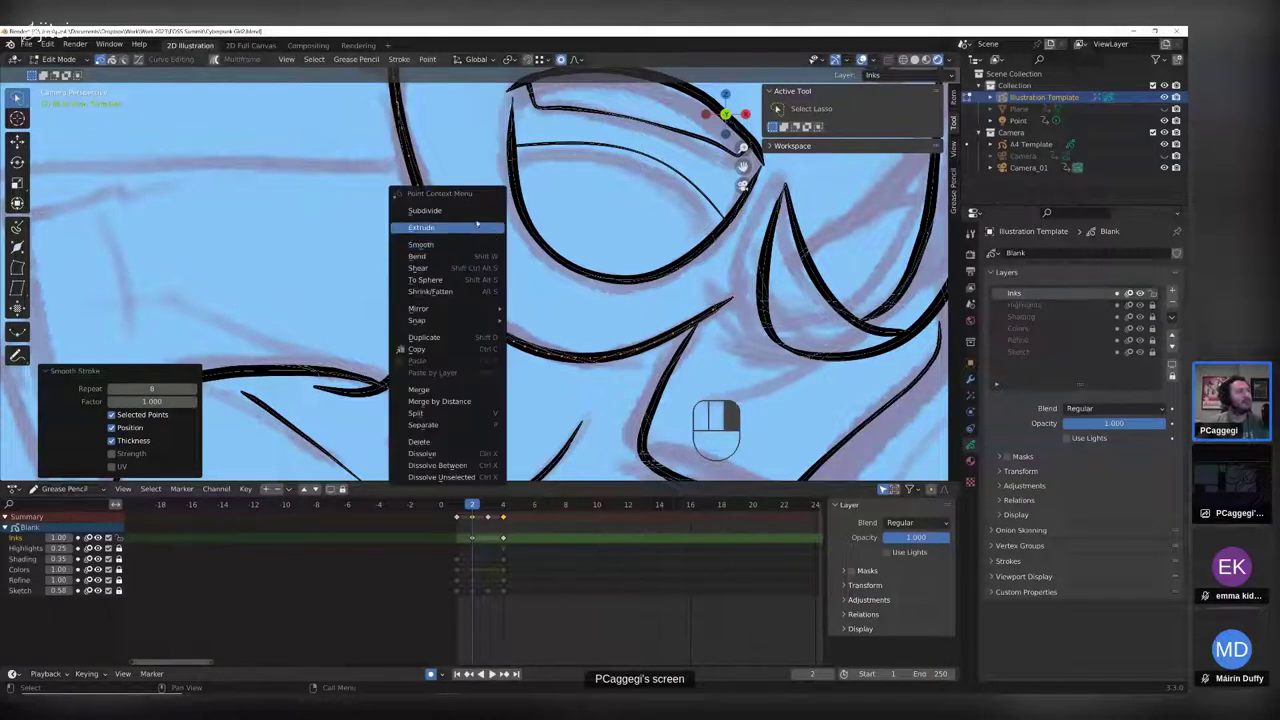
left_click(483, 208)
right_click(467, 270)
left_click(467, 265)
right_click(467, 268)
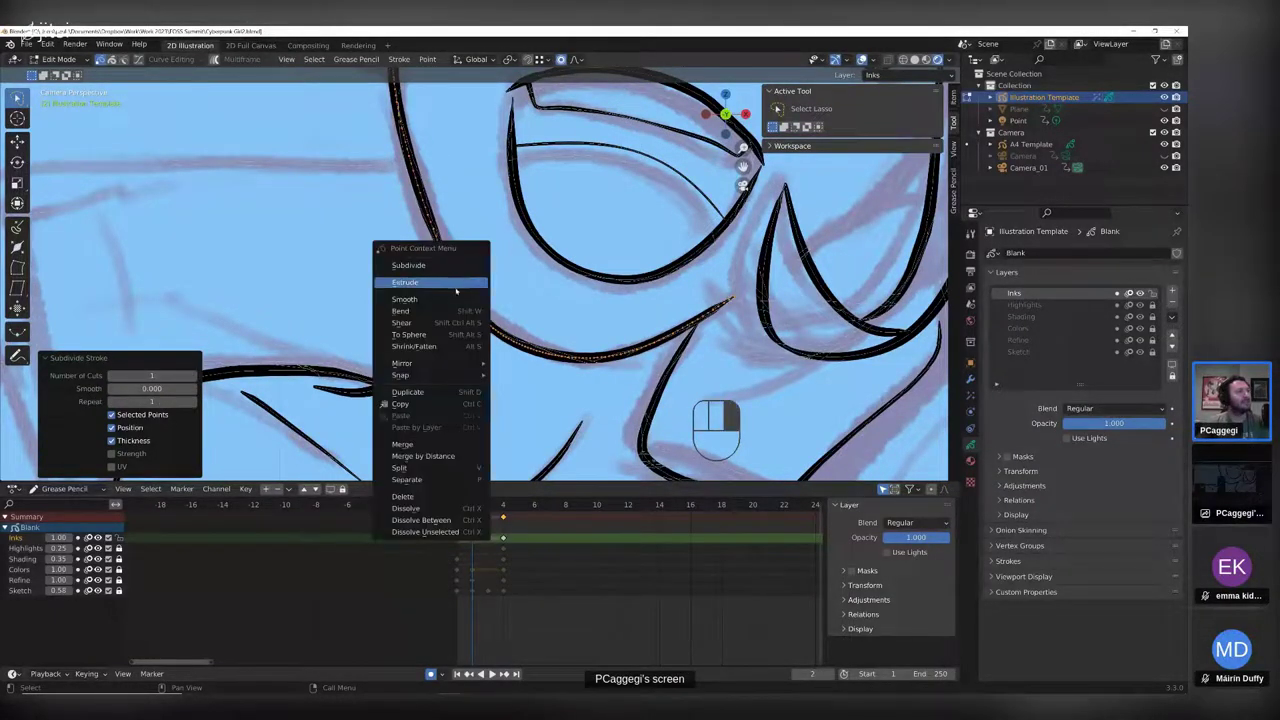
left_click(455, 299)
left_click_drag(152, 388, 250, 388)
- Move the jawline's lower-left bend slightly outward with a proportional size of about 1.8 cm, and return to Draw Mode
left_click(476, 283)
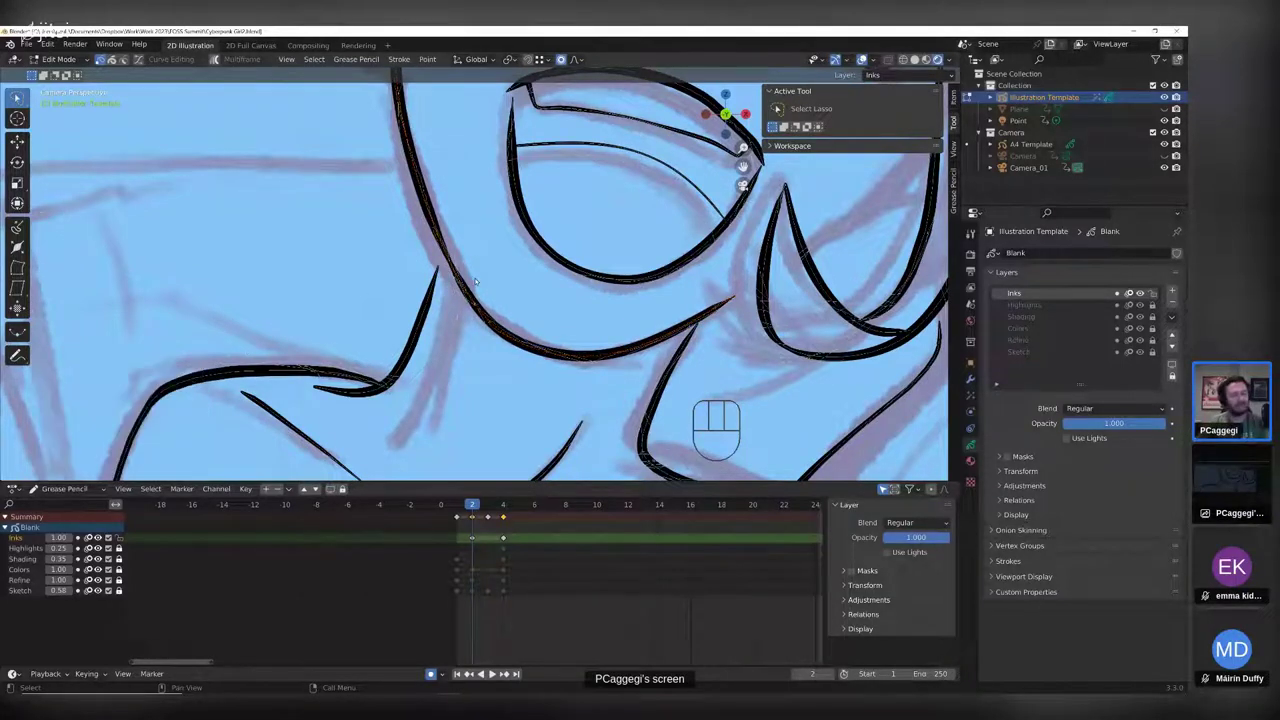
key("g")
scroll(470, 285, "down", 8)
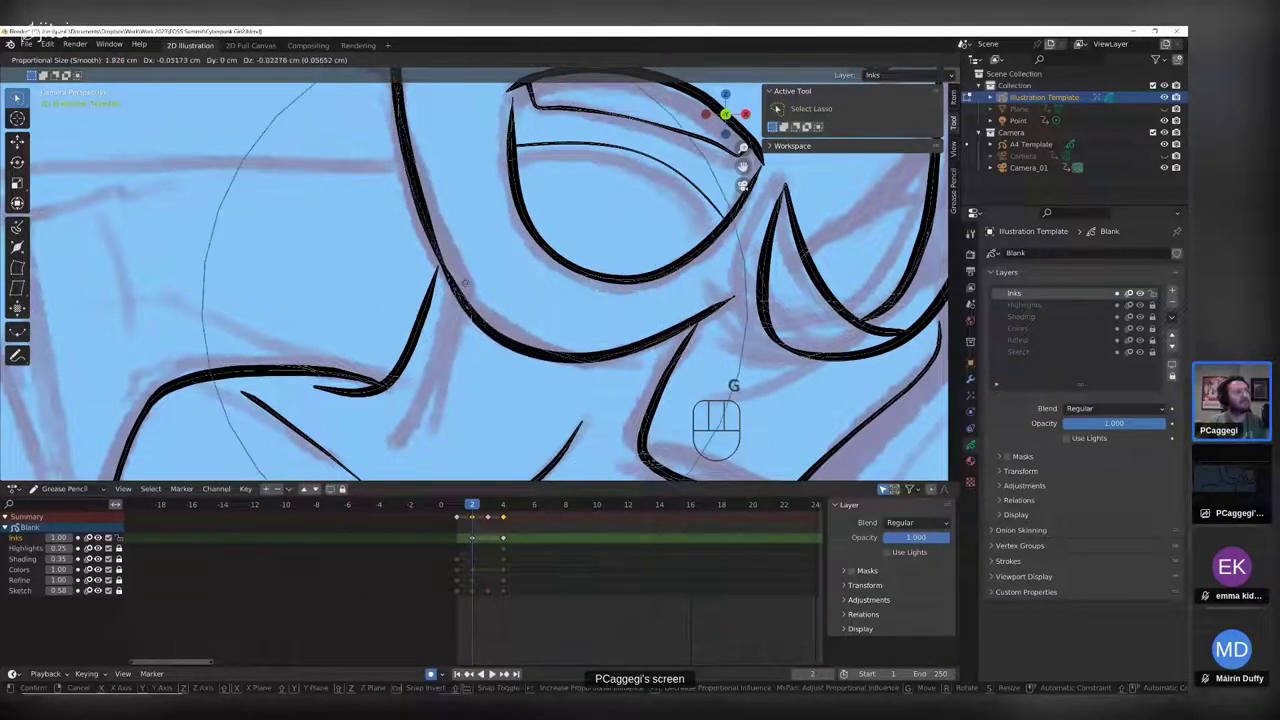
left_click(462, 284)
key("Tab")
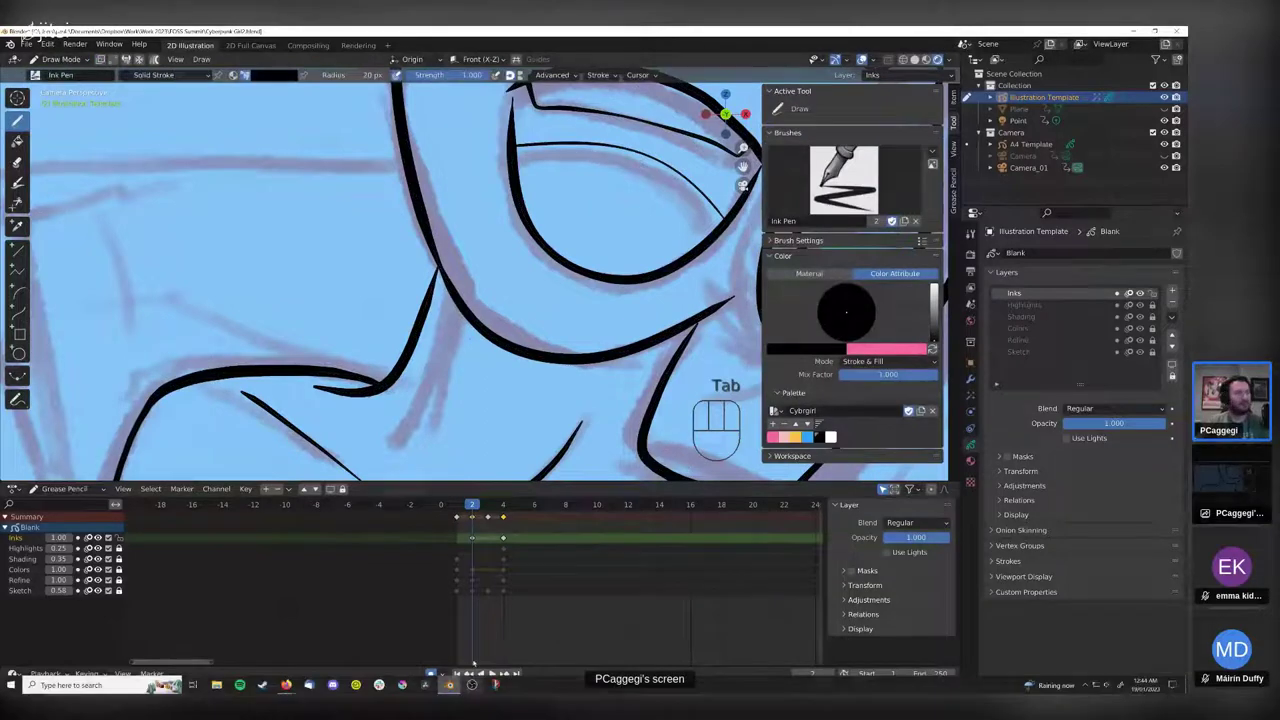
- Ink both eyebrows over the sketch with the Ink Pen brush
scroll(465, 341, "down", 5)
mouse_move(546, 134)
middle_mouse_down()
mouse_move(534, 175)
mouse_move(477, 218)
mouse_move(477, 247)
mouse_move(446, 289)
middle_mouse_up()
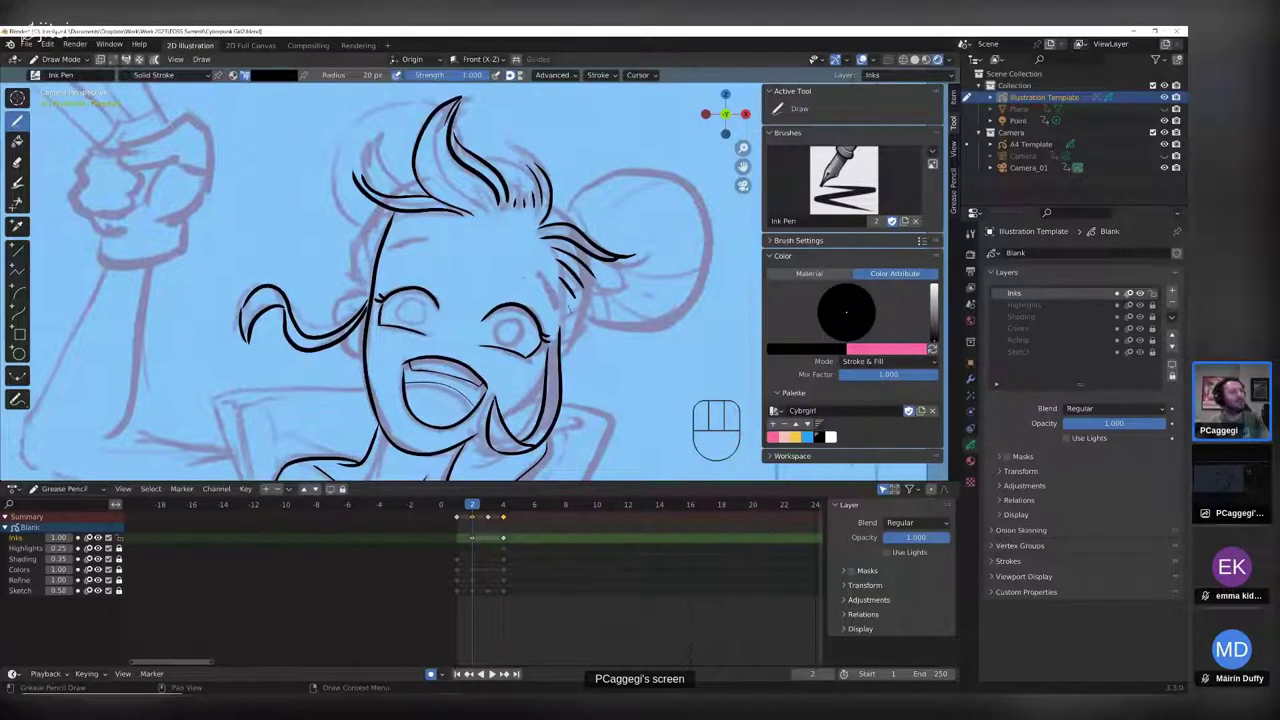
scroll(487, 285, "up", 3)
left_click_drag(572, 268, 612, 322)
left_click_drag(394, 222, 331, 233)
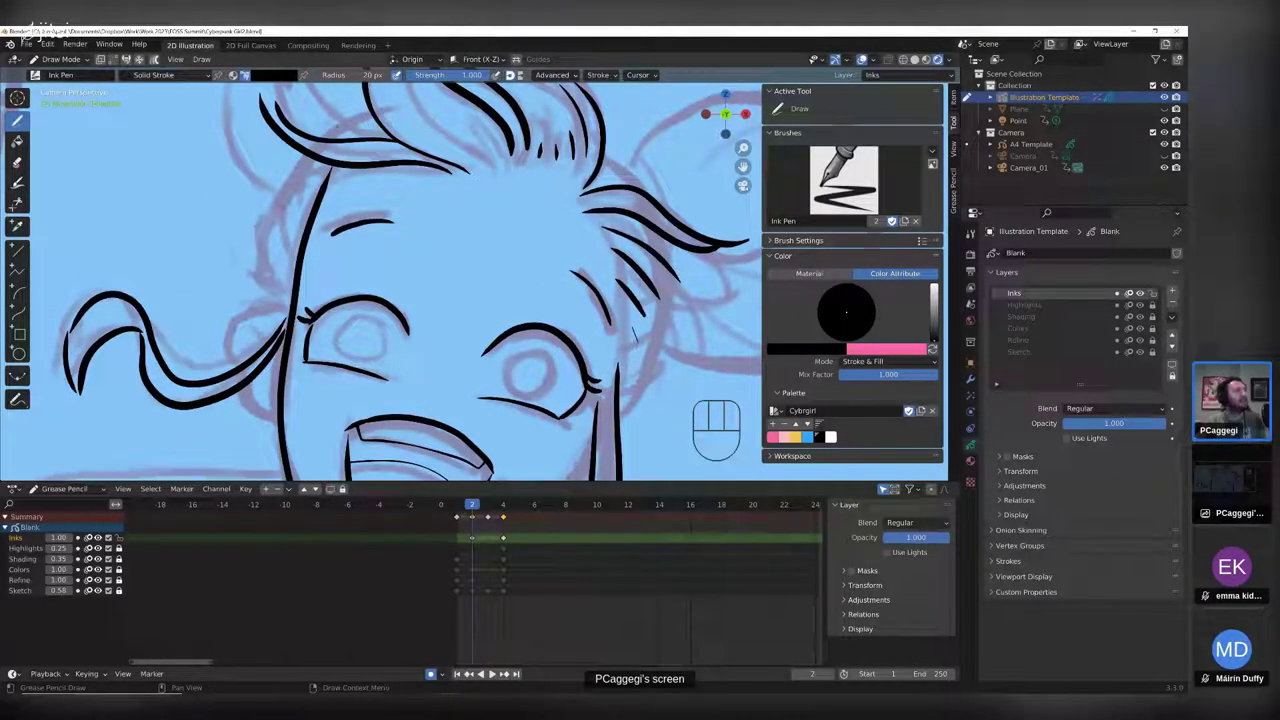
- Ink the sides of the head and the ears on both sides of the face
scroll(246, 287, "down", 3)
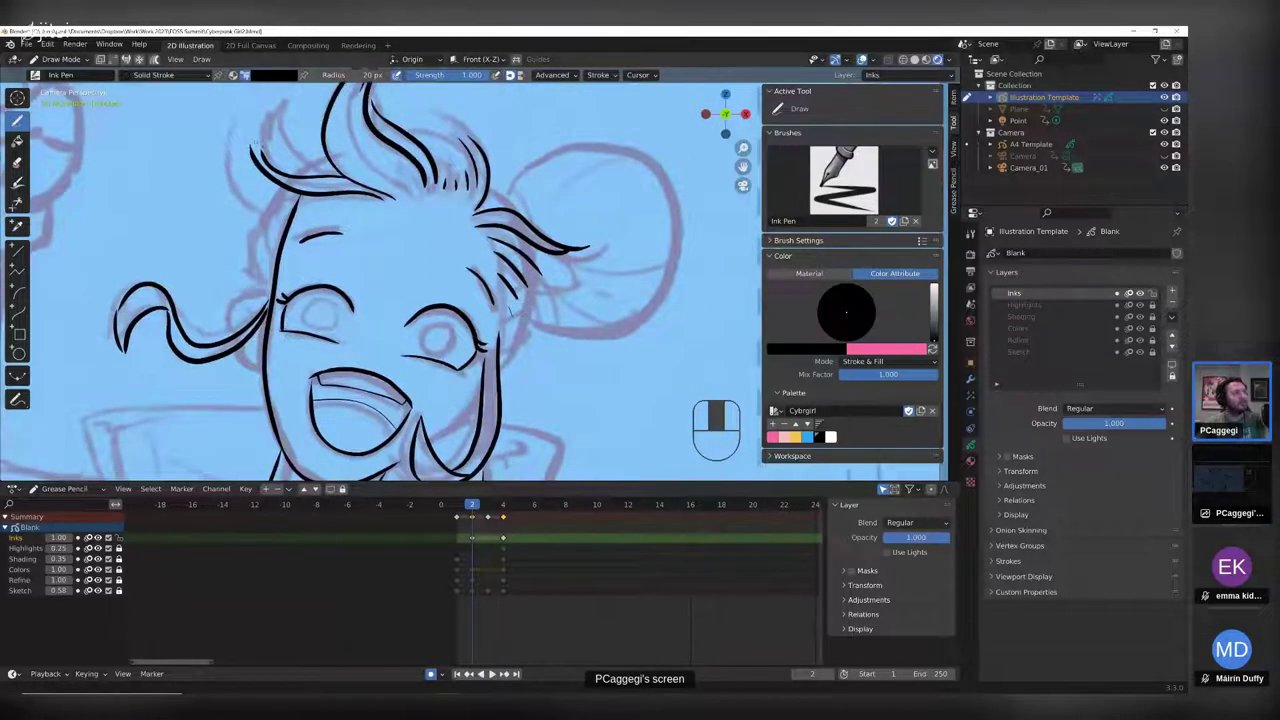
middle_click_drag(256, 145, 223, 116)
mouse_move(494, 216)
left_mouse_down()
mouse_move(508, 248)
mouse_move(470, 335)
mouse_move(505, 337)
mouse_move(470, 371)
mouse_move(476, 341)
mouse_move(394, 414)
left_mouse_up()
middle_click_drag(394, 414, 515, 459, "shift")
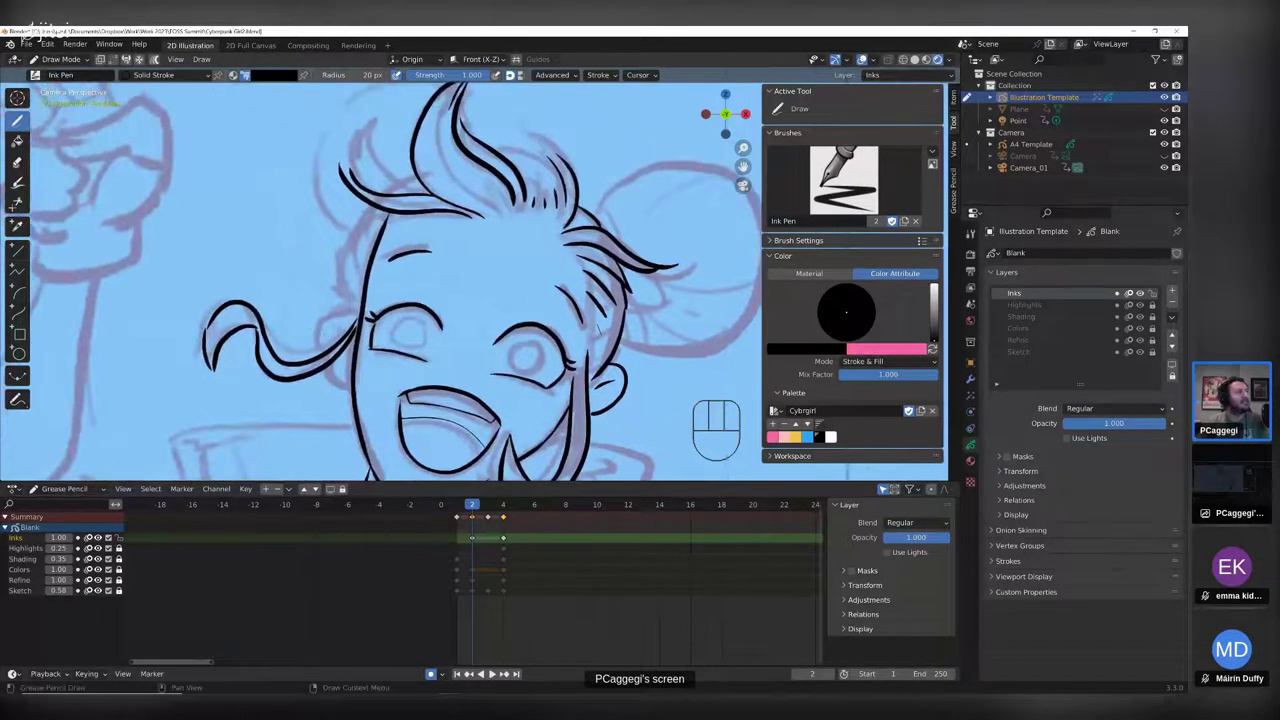
left_click_drag(366, 206, 348, 248)
mouse_move(340, 307)
left_mouse_down()
mouse_move(322, 346)
mouse_move(338, 382)
left_mouse_up()
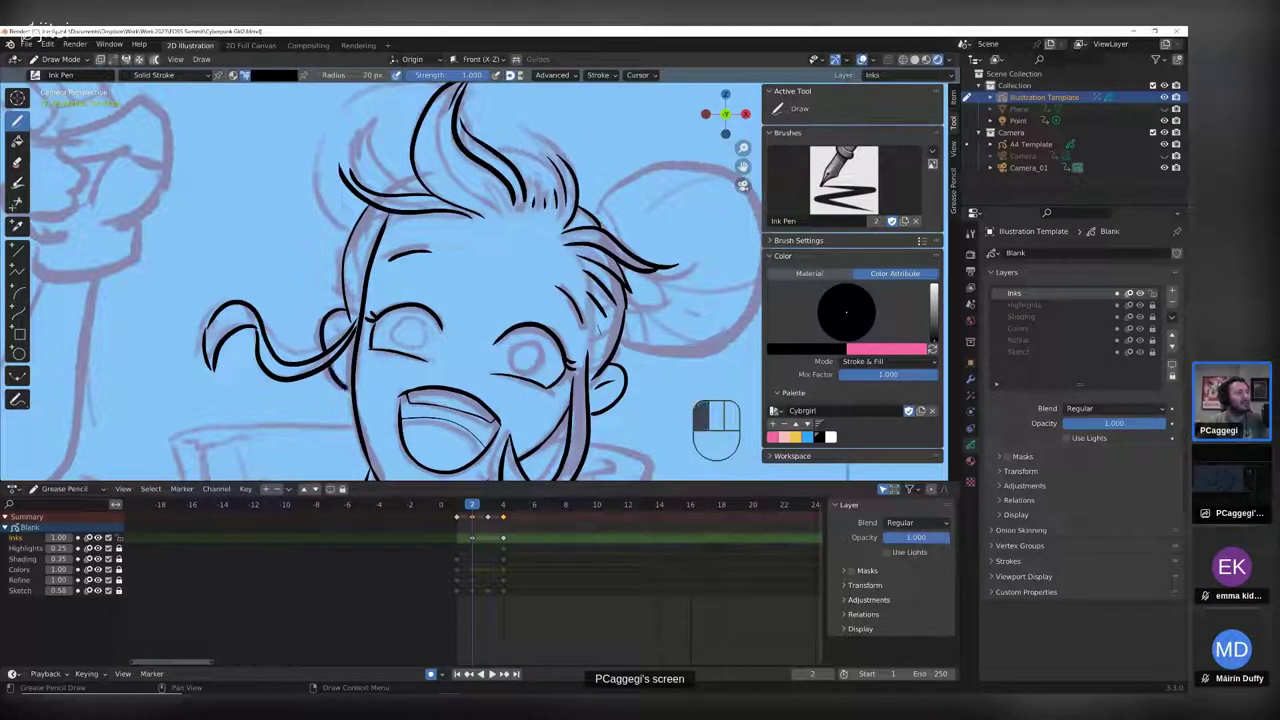
- Ink the short connecting strands behind the front hair tuft and beside its tip
middle_click_drag(459, 97, 479, 199)
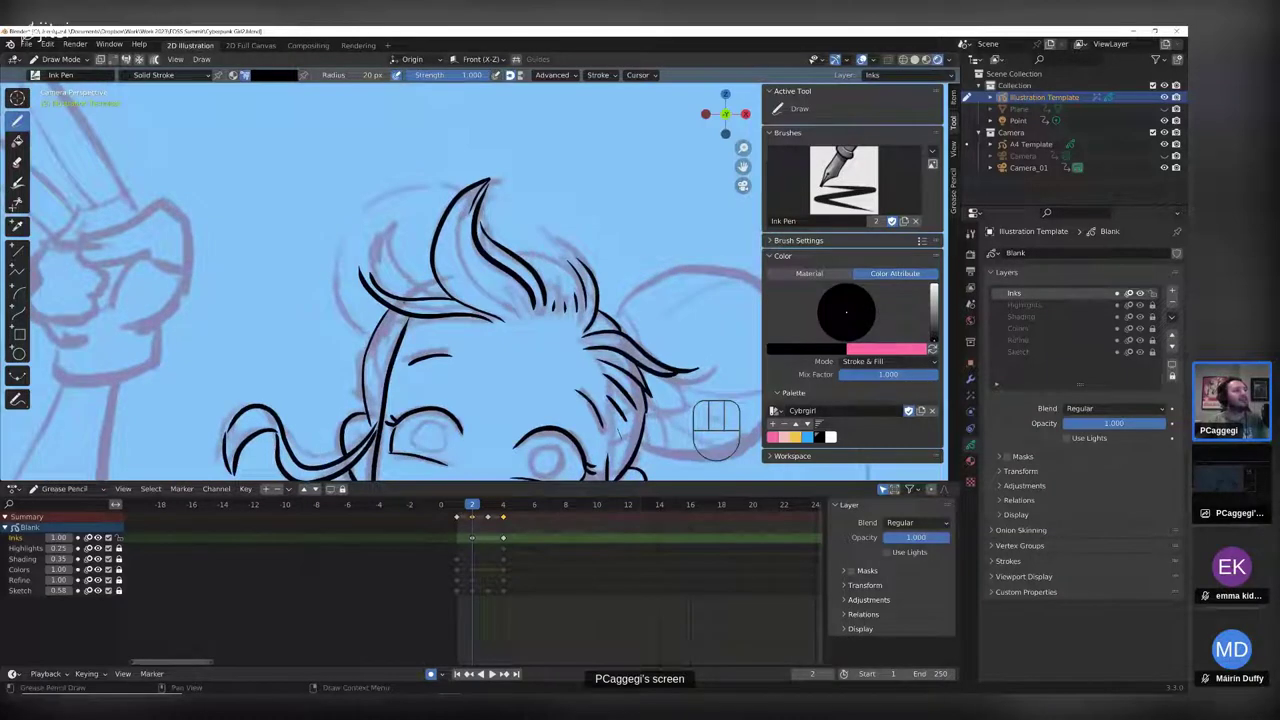
left_click_drag(440, 283, 406, 298)
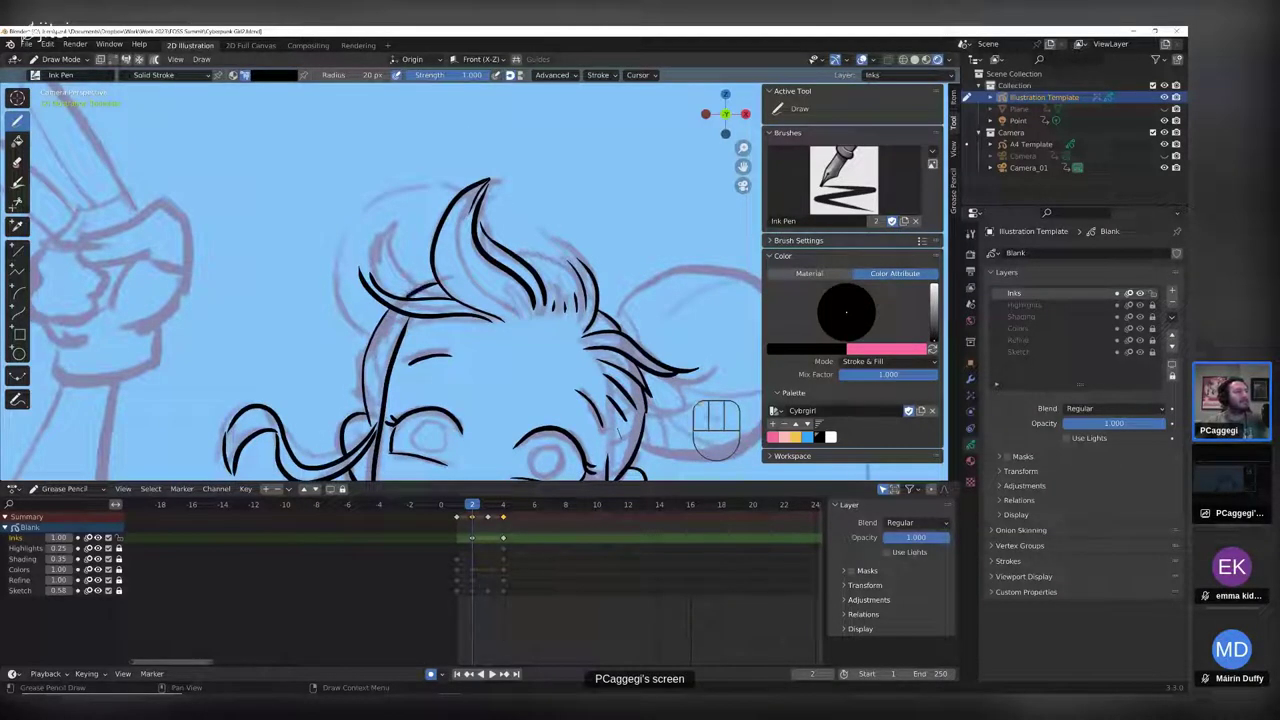
left_click_drag(478, 210, 492, 238)
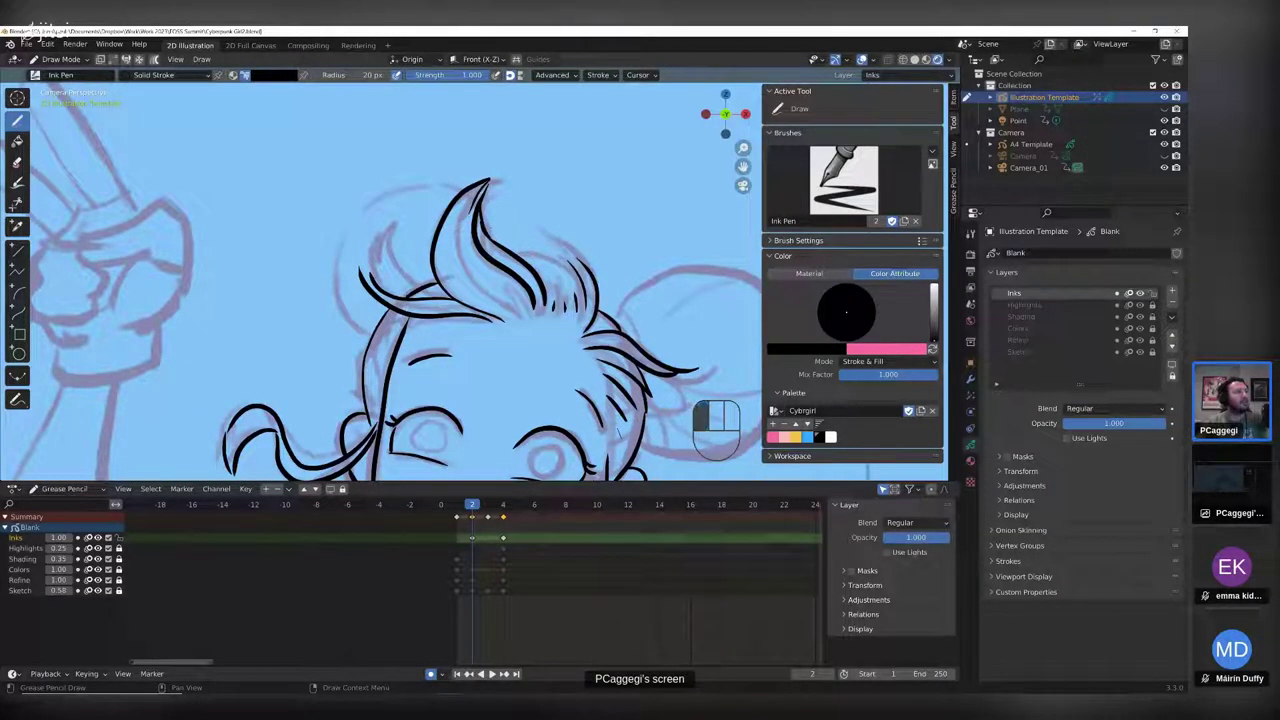
- Ink the round outlines of the left and right hair buns over the sketch
mouse_move(462, 185)
left_mouse_down()
mouse_move(368, 212)
mouse_move(338, 272)
mouse_move(350, 328)
left_mouse_up()
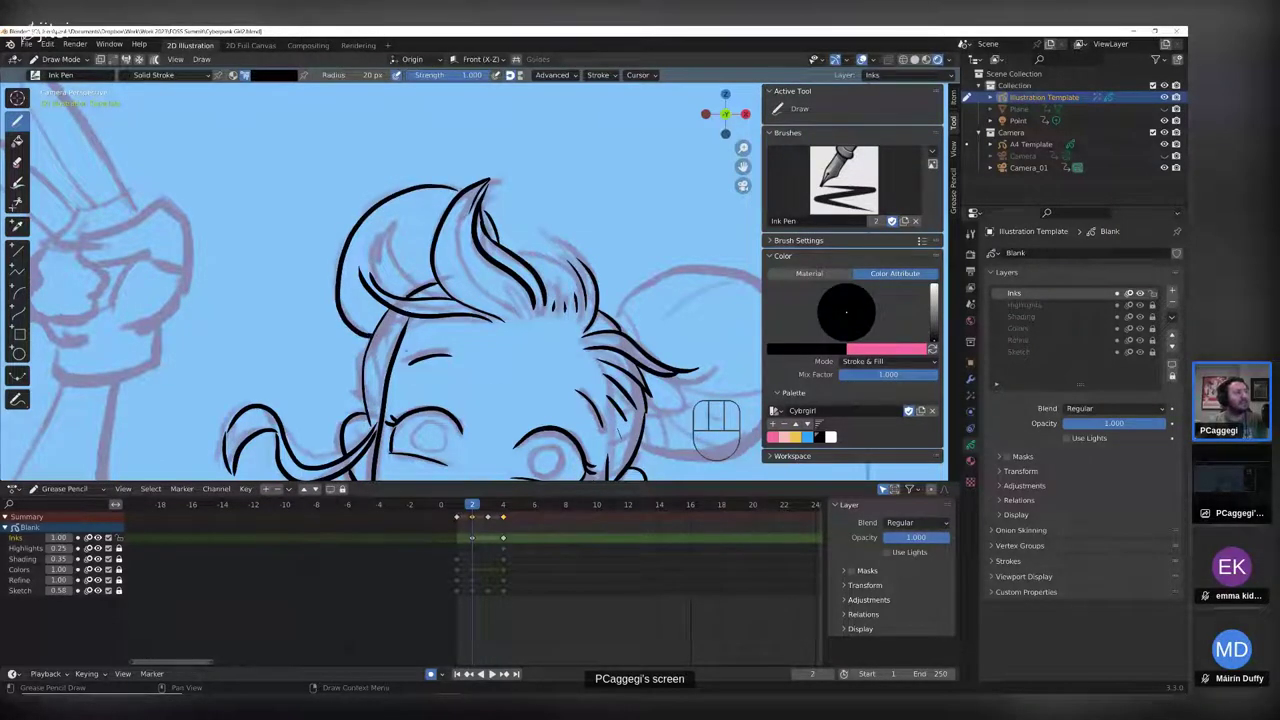
middle_click_drag(618, 432, 452, 366)
mouse_move(452, 242)
left_mouse_down()
mouse_move(482, 208)
mouse_move(590, 228)
mouse_move(614, 360)
mouse_move(506, 402)
mouse_move(468, 383)
left_mouse_up()
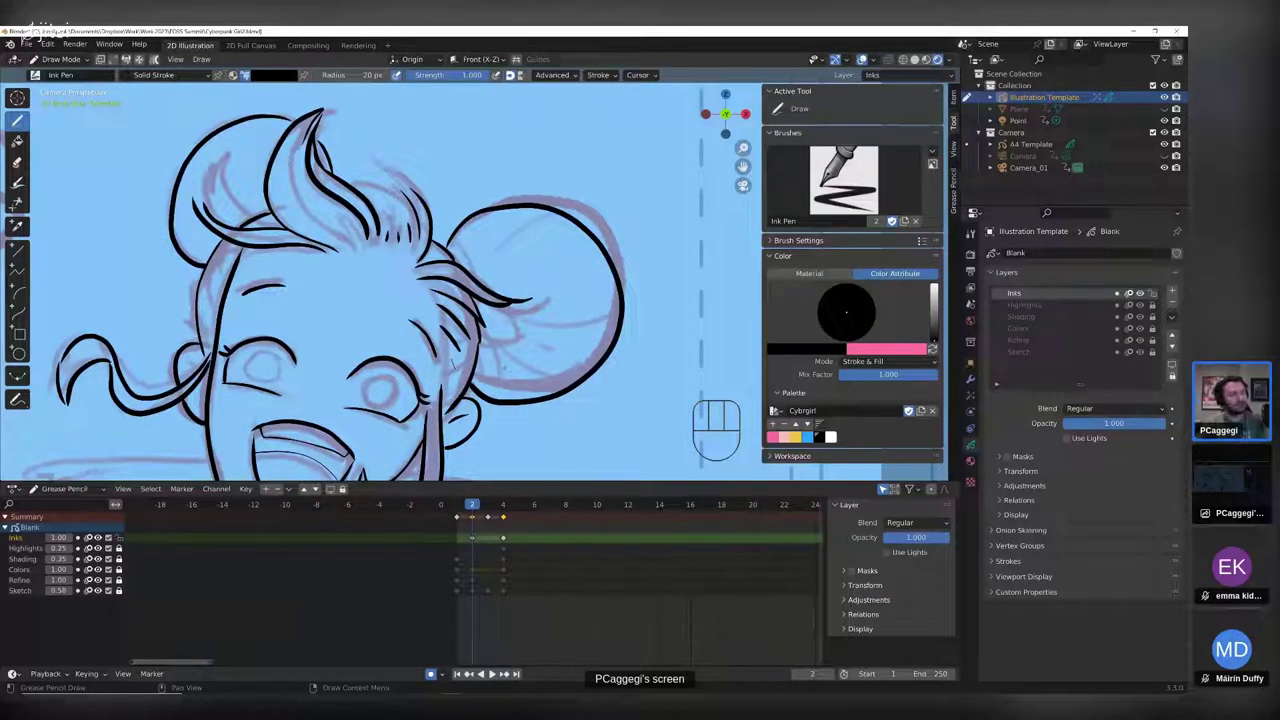
- Subdivide the right hair bun's outline with one cut, and smooth it with a Repeat of 29 and Factor 1.000
key("Tab")
key("l")
right_click(570, 396)
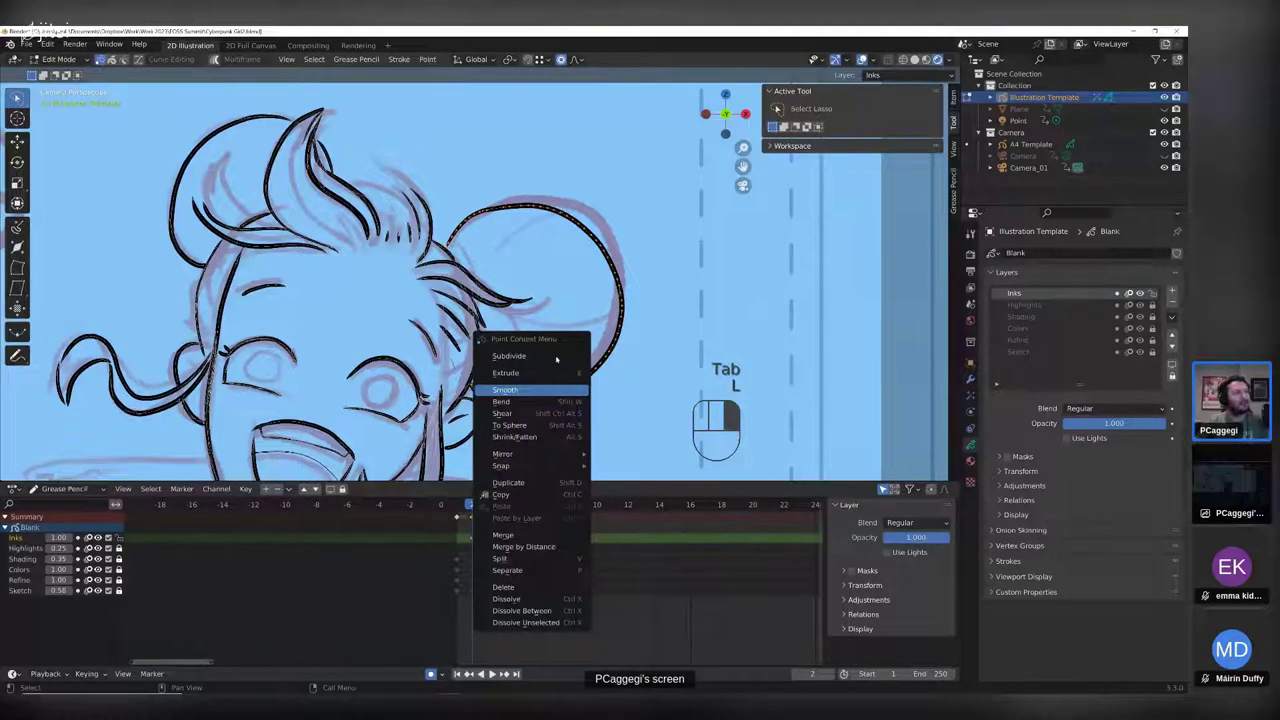
left_click(547, 368)
right_click(546, 368)
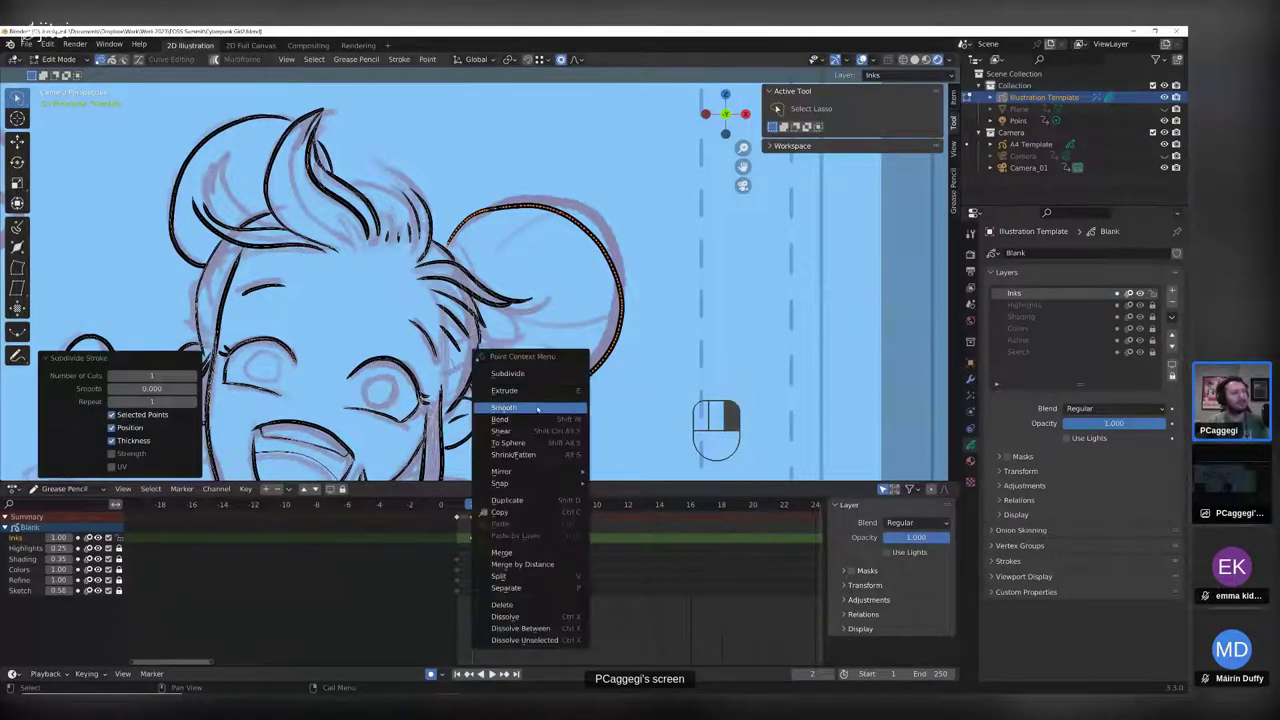
left_click(537, 409)
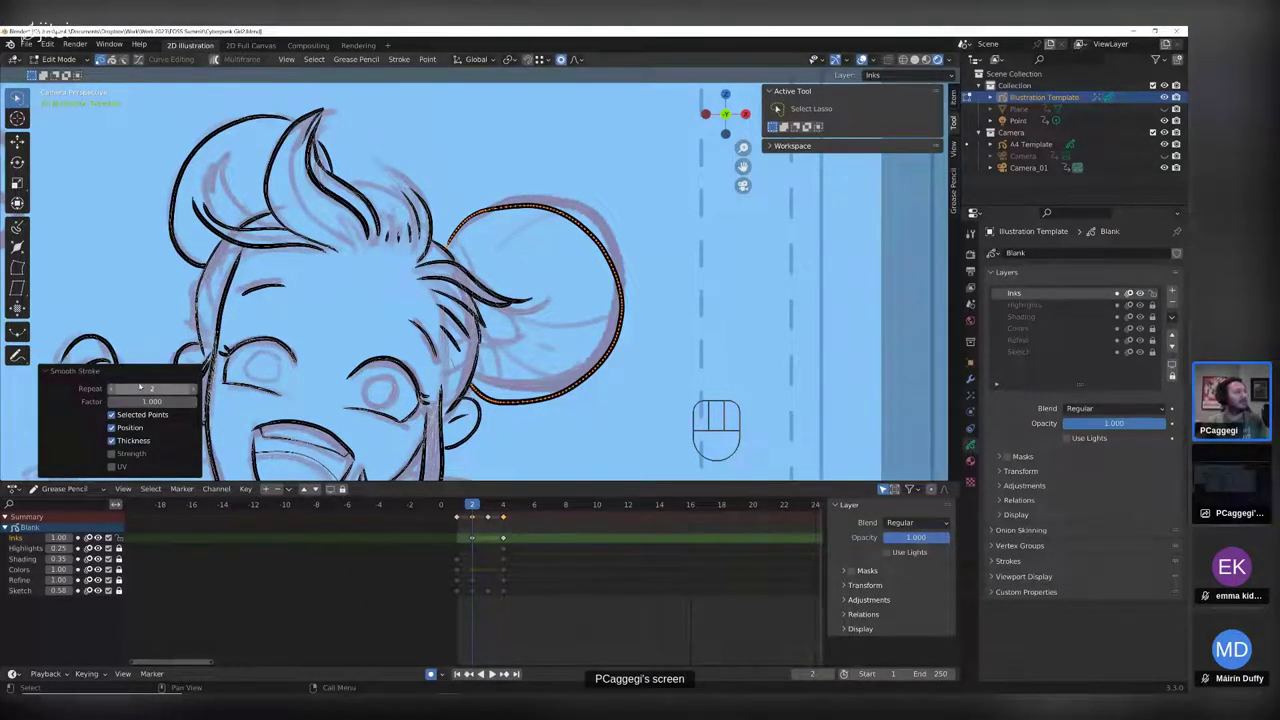
mouse_move(150, 388)
left_mouse_down()
mouse_move(255, 388)
mouse_move(145, 375)
left_mouse_up()
- Move the right bun's upper outer edge about 0.015 cm in X and 0.077 cm in Z with proportional size 0.029
left_click(591, 237)
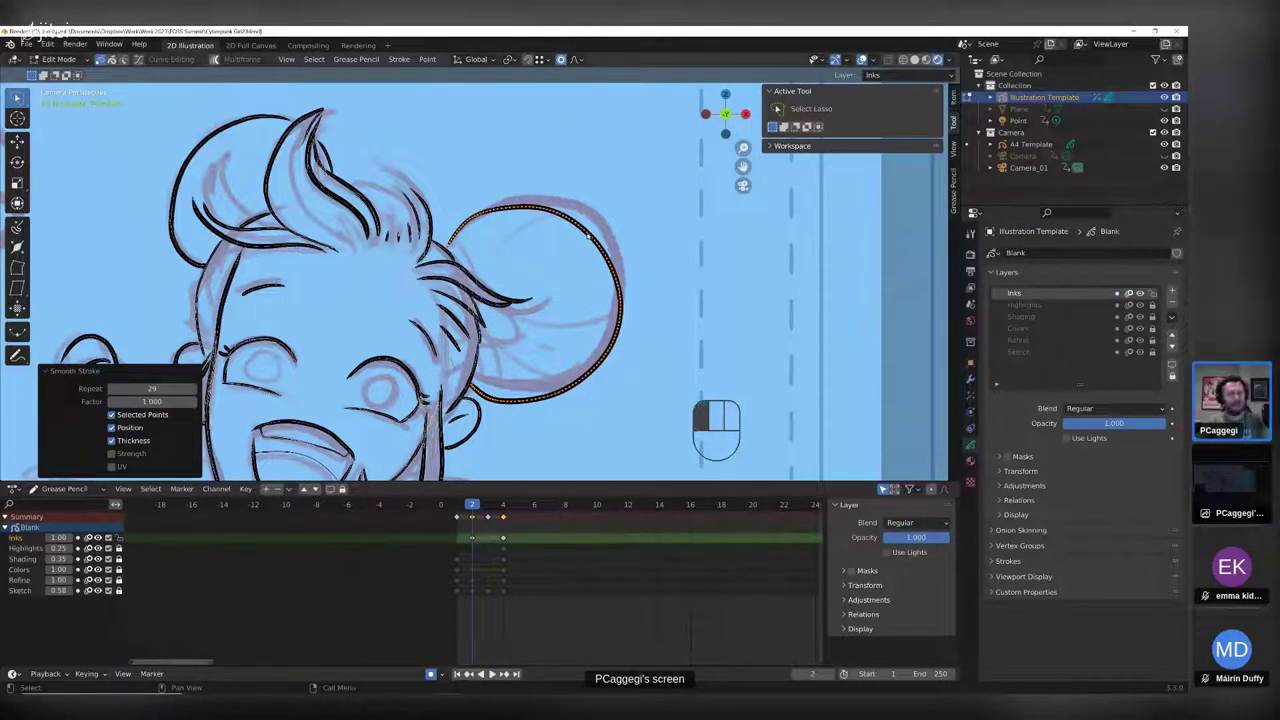
key("g")
scroll(588, 230, "down", 4)
left_click(590, 232)
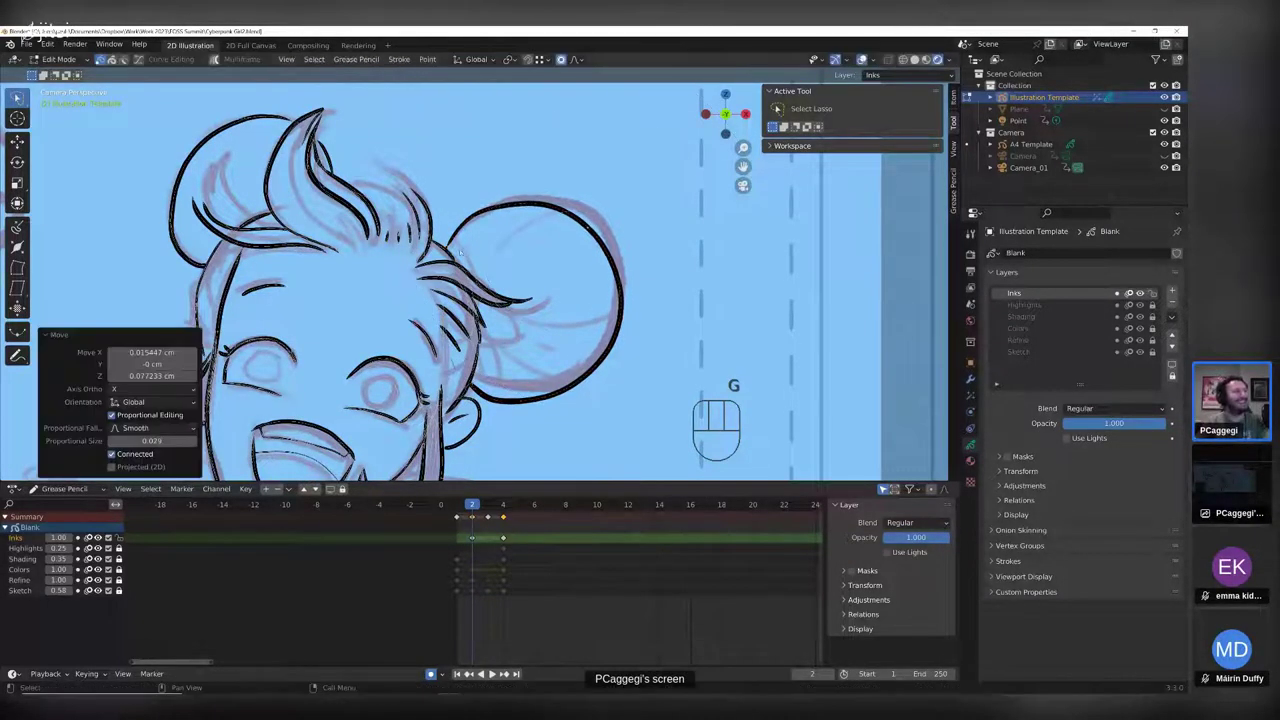
key("Tab")
scroll(472, 252, "down", 5)
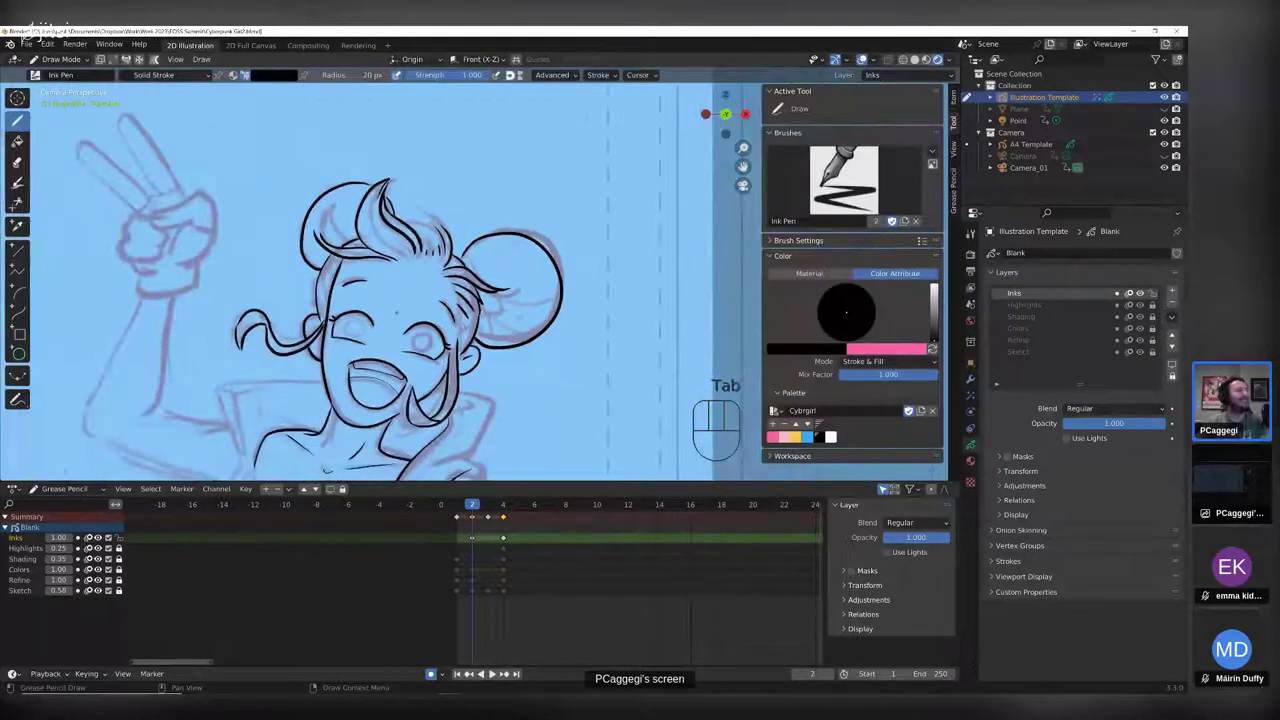
- In Edit Mode, reshape the cheek line beside the loose right-side hair strand with proportional moves, including its lower end
scroll(583, 205, "up", 4)
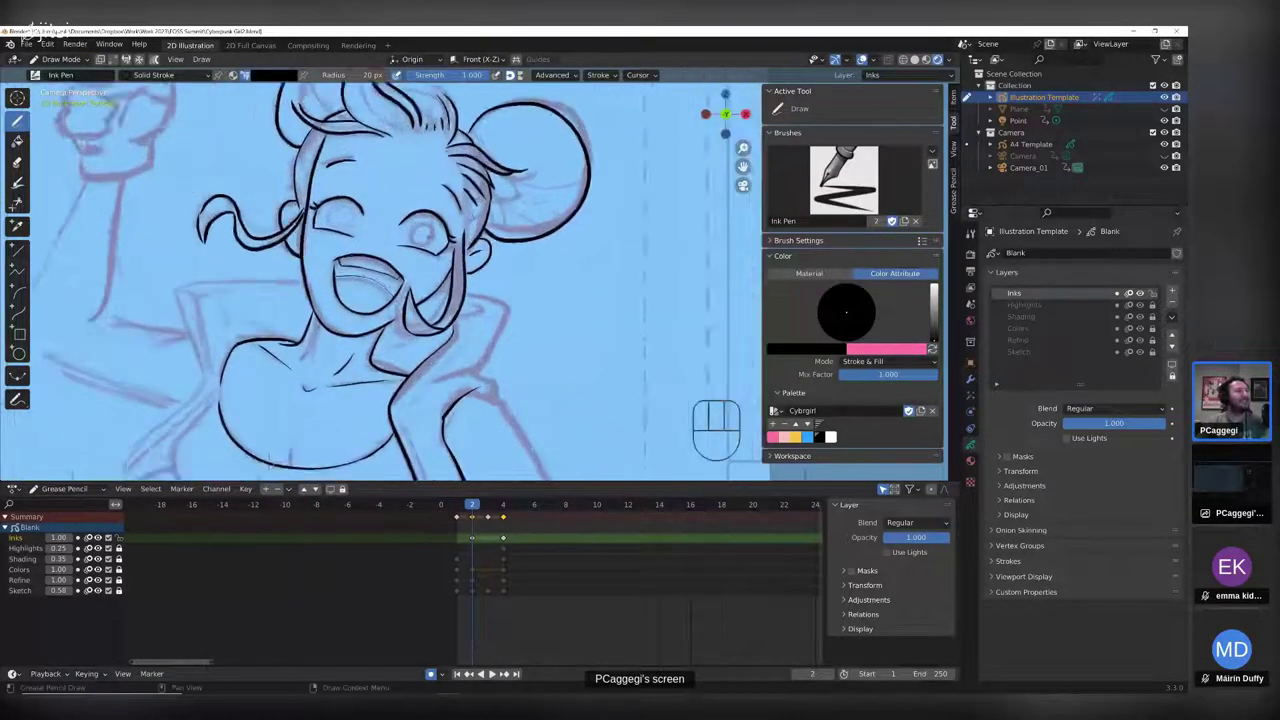
key("Tab")
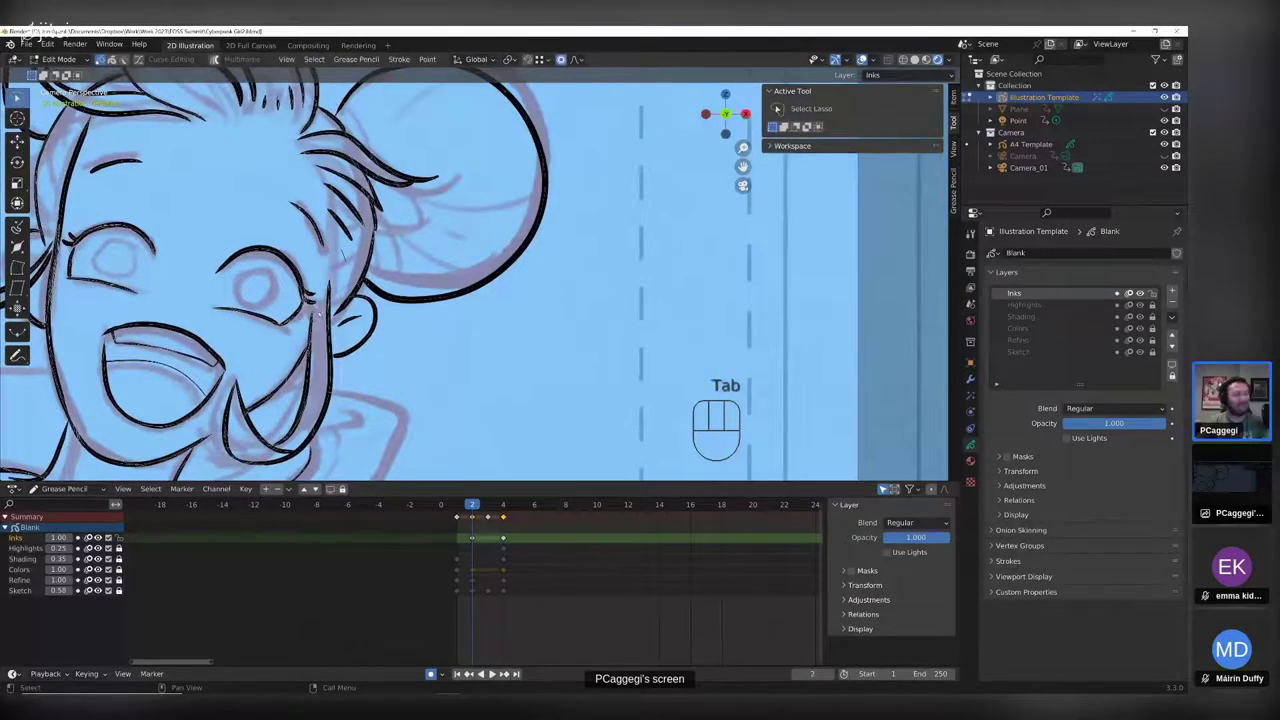
key("g")
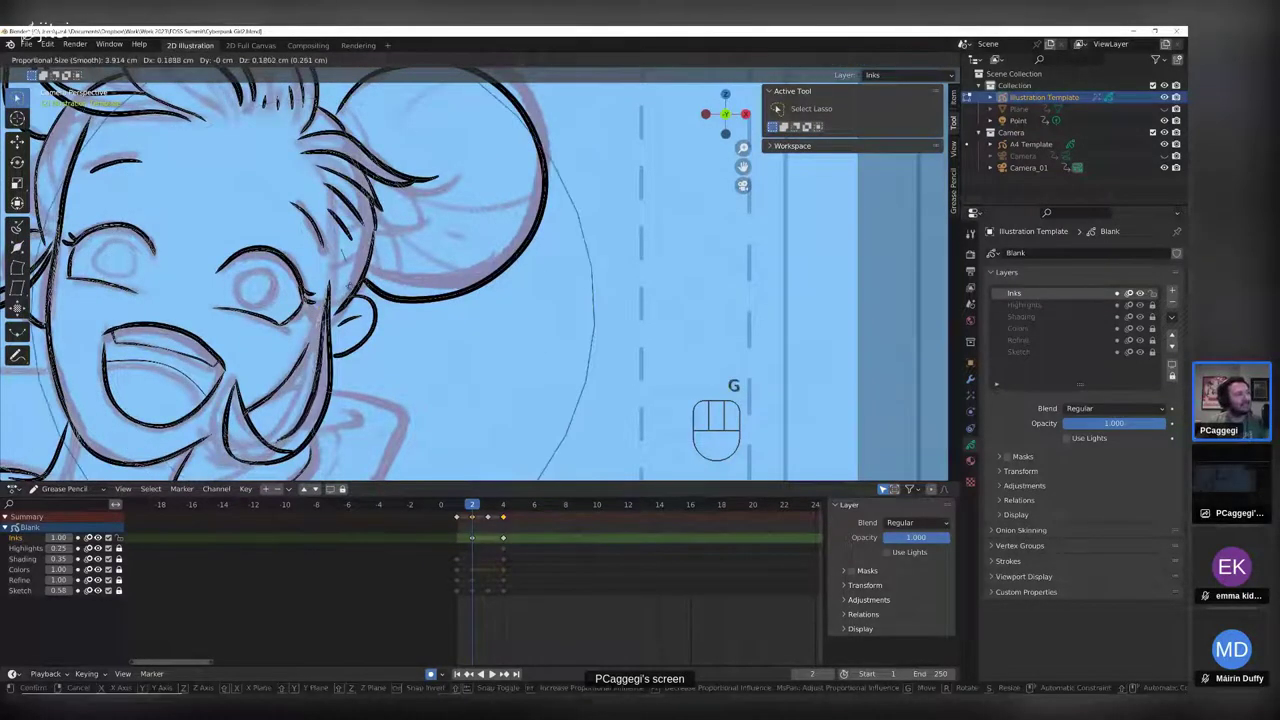
left_click(308, 346)
key("g")
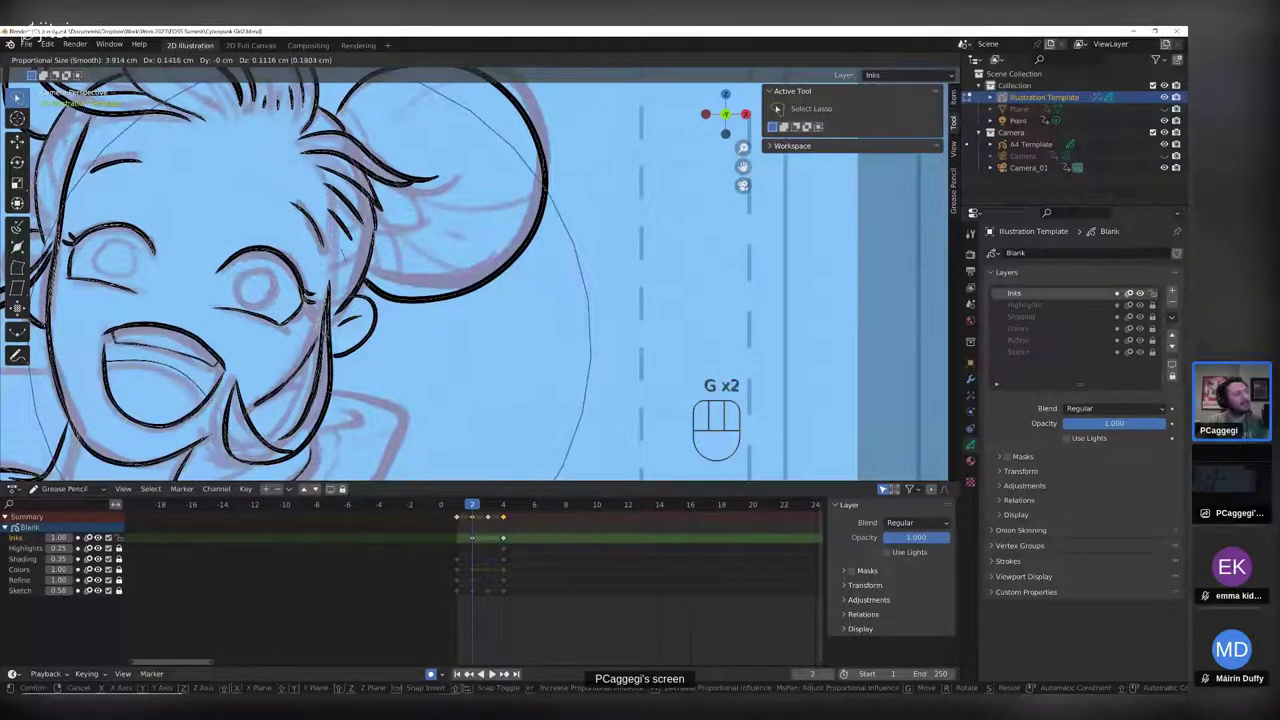
scroll(318, 332, "up", 2)
left_click(278, 415)
left_click(257, 412)
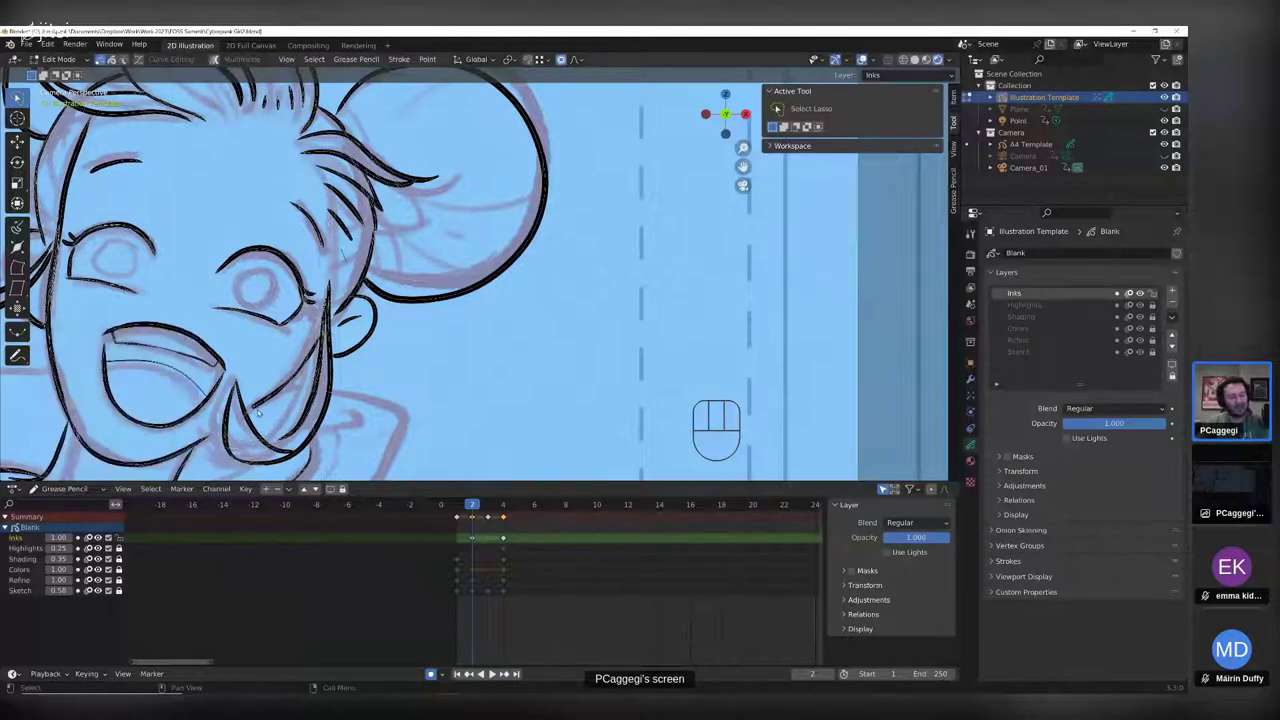
key("g")
left_click(250, 417)
- Dissolve the selected point on the jawline's right end and move the jawline up to meet the hair strand with proportional size 0.015
mouse_move(207, 449)
middle_mouse_down()
mouse_move(354, 383)
mouse_move(514, 342)
middle_mouse_up()
key("x")
left_click(514, 342)
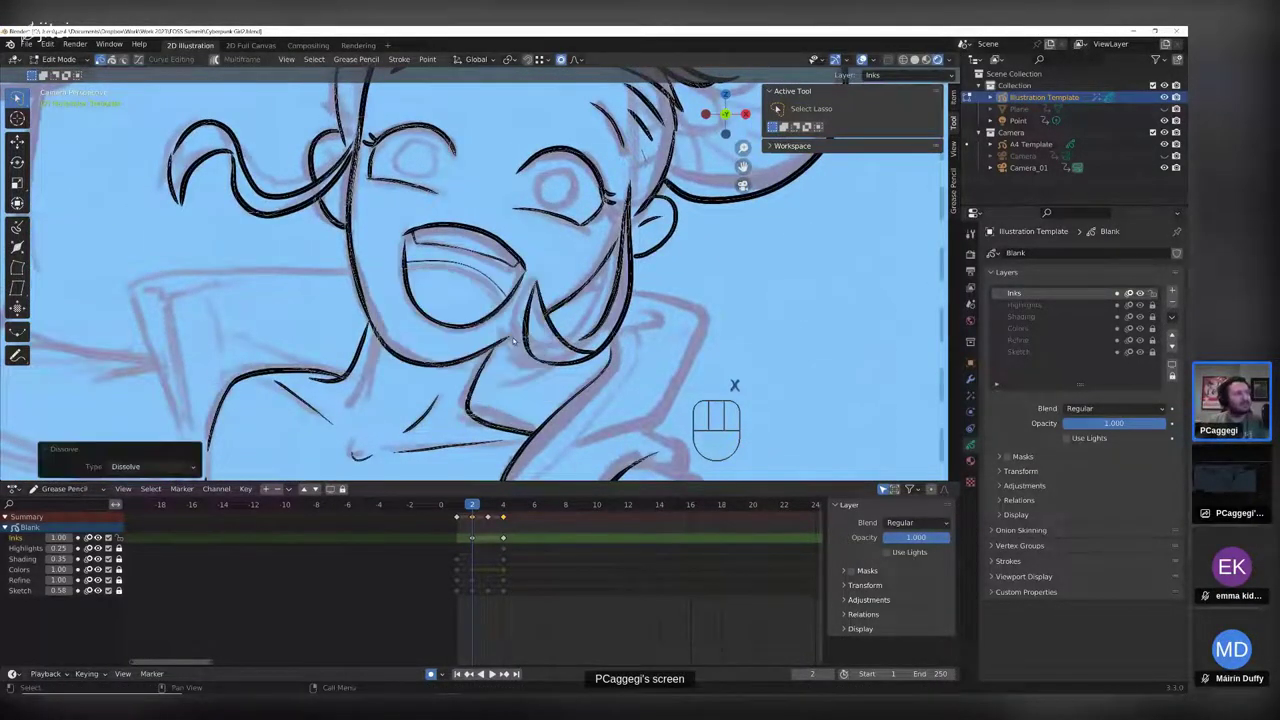
left_click(515, 341)
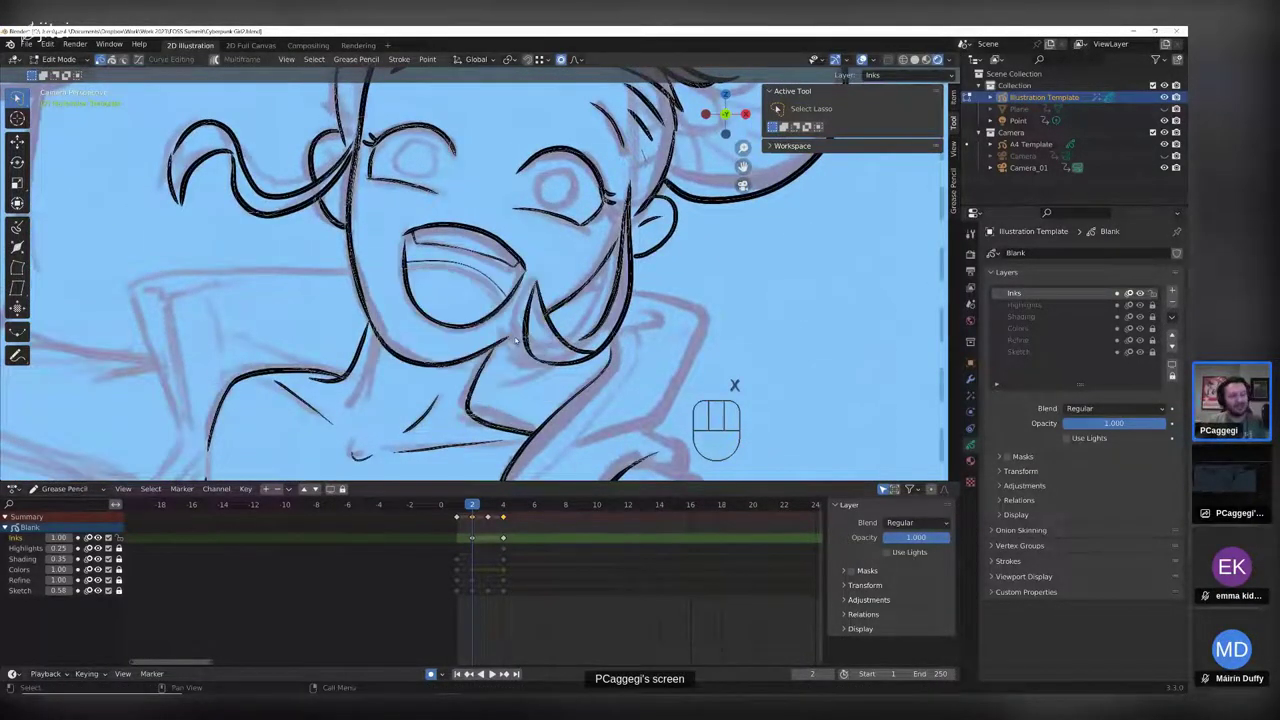
key("g")
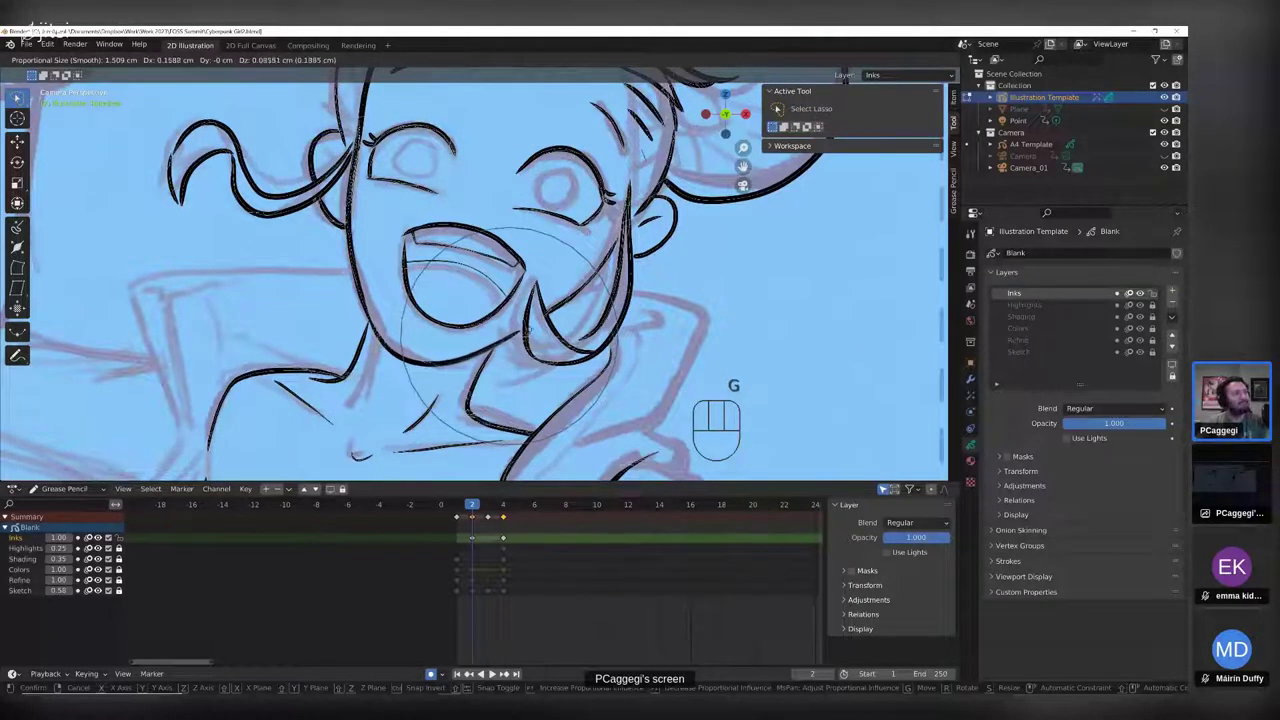
left_click(530, 326)
key("Tab")
key("Tab")
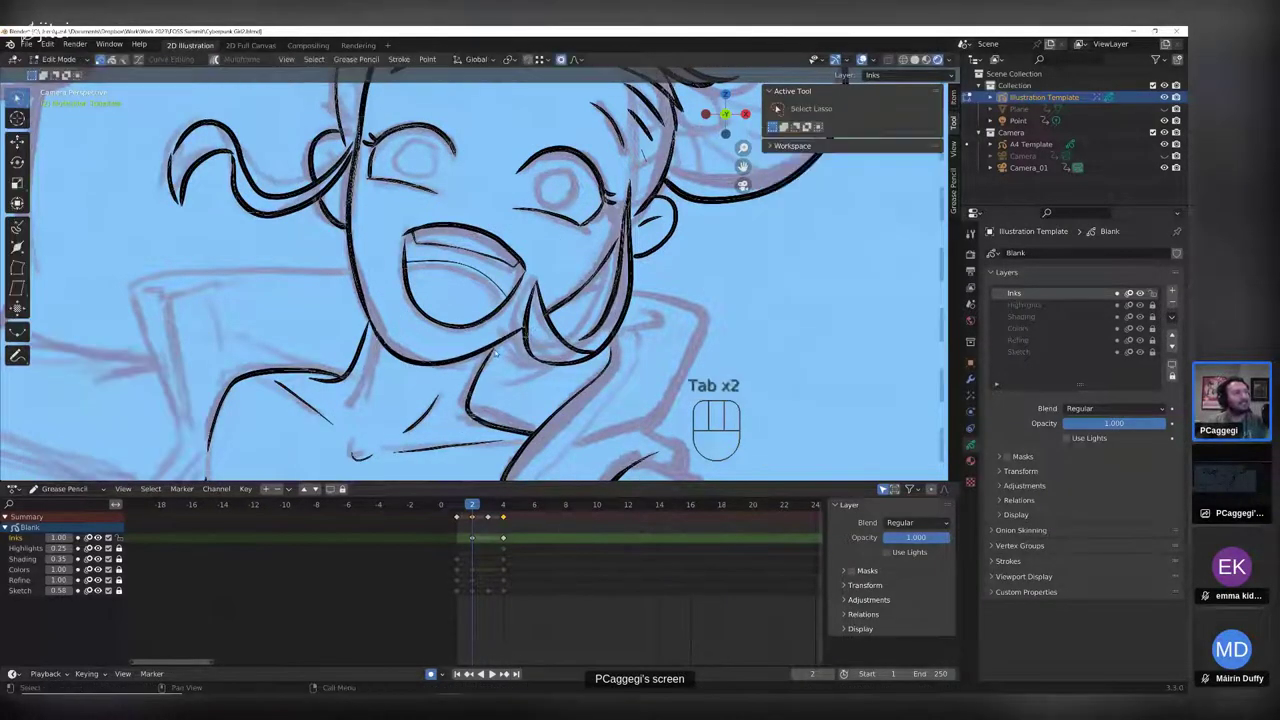
key("g")
left_click(510, 374)
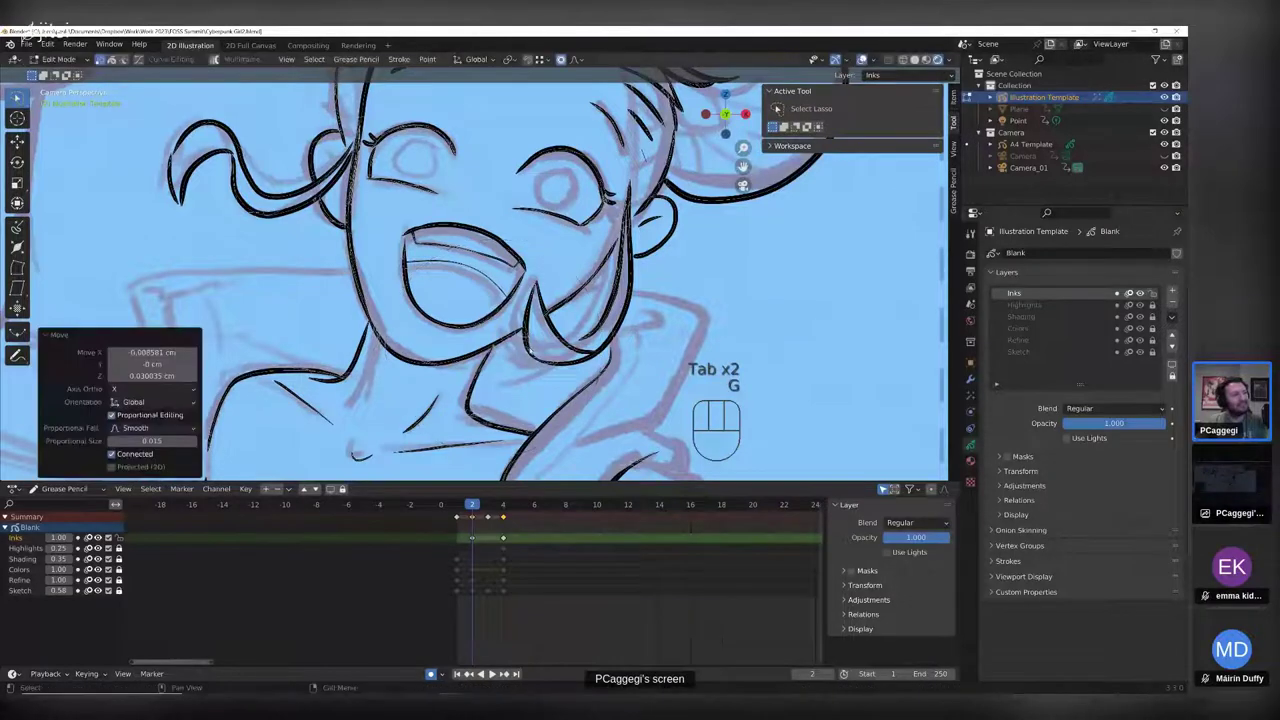
- Return to Draw Mode and view the character from the back to check the mirrored face
key("Tab")
scroll(510, 375, "down", 1)
scroll(400, 280, "down", 4)
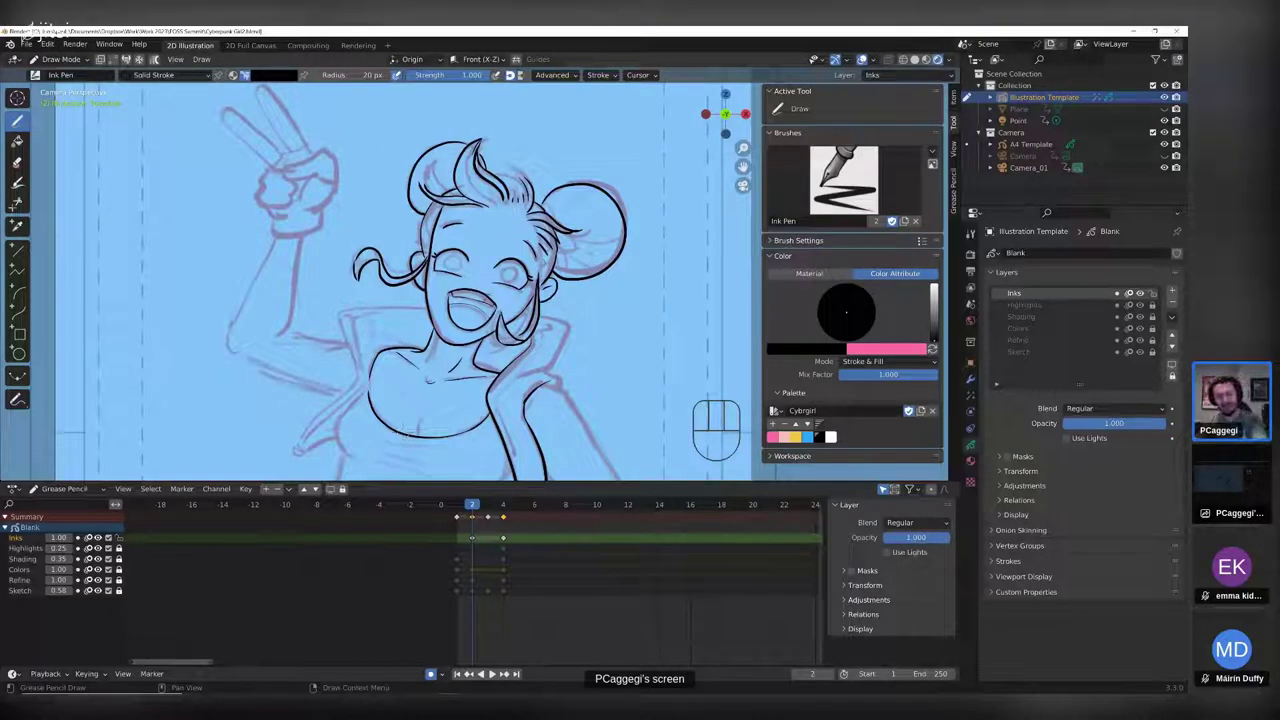
key("ctrl")
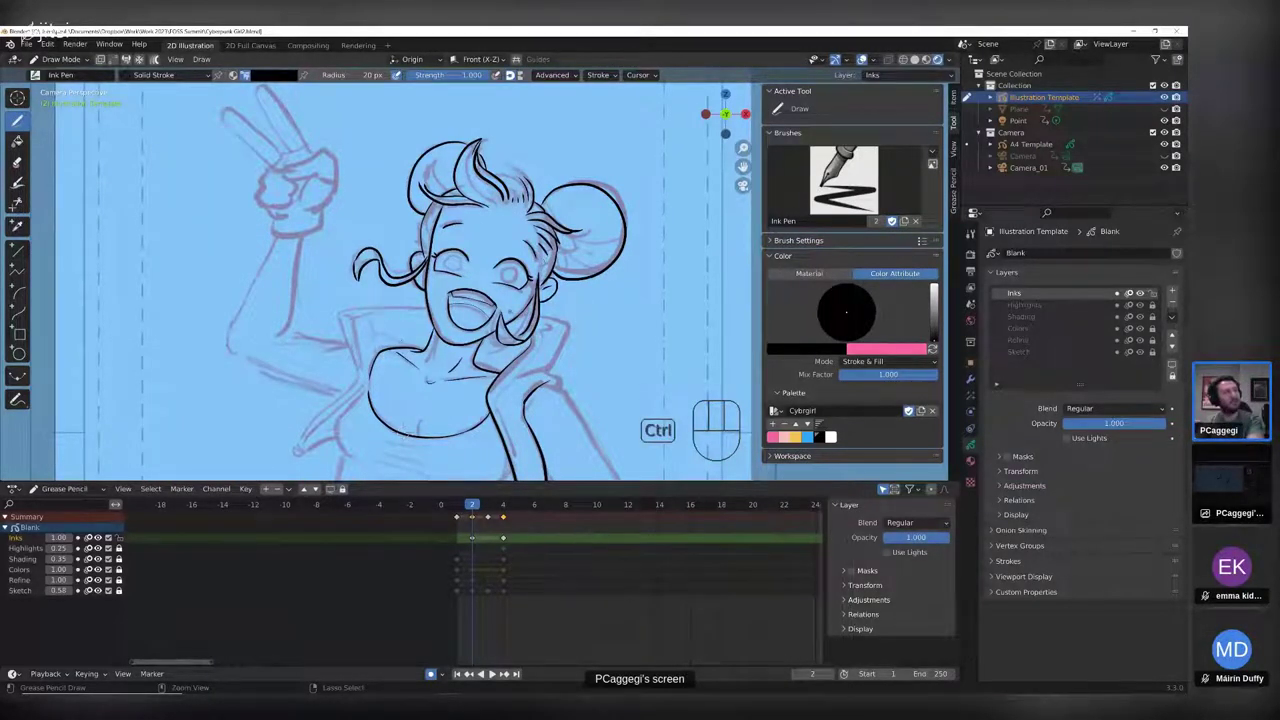
key("ctrl+KP_1")
scroll(400, 280, "up", 3)
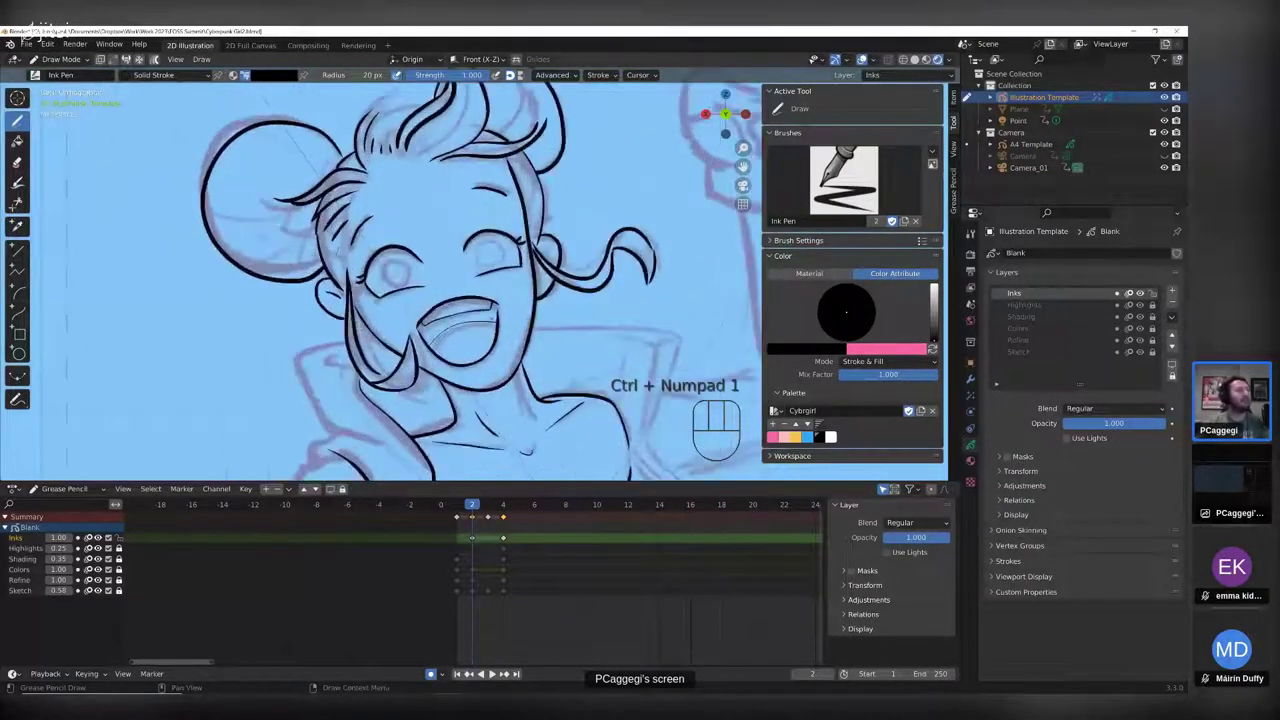
middle_click_drag(529, 142, 541, 117, "shift")
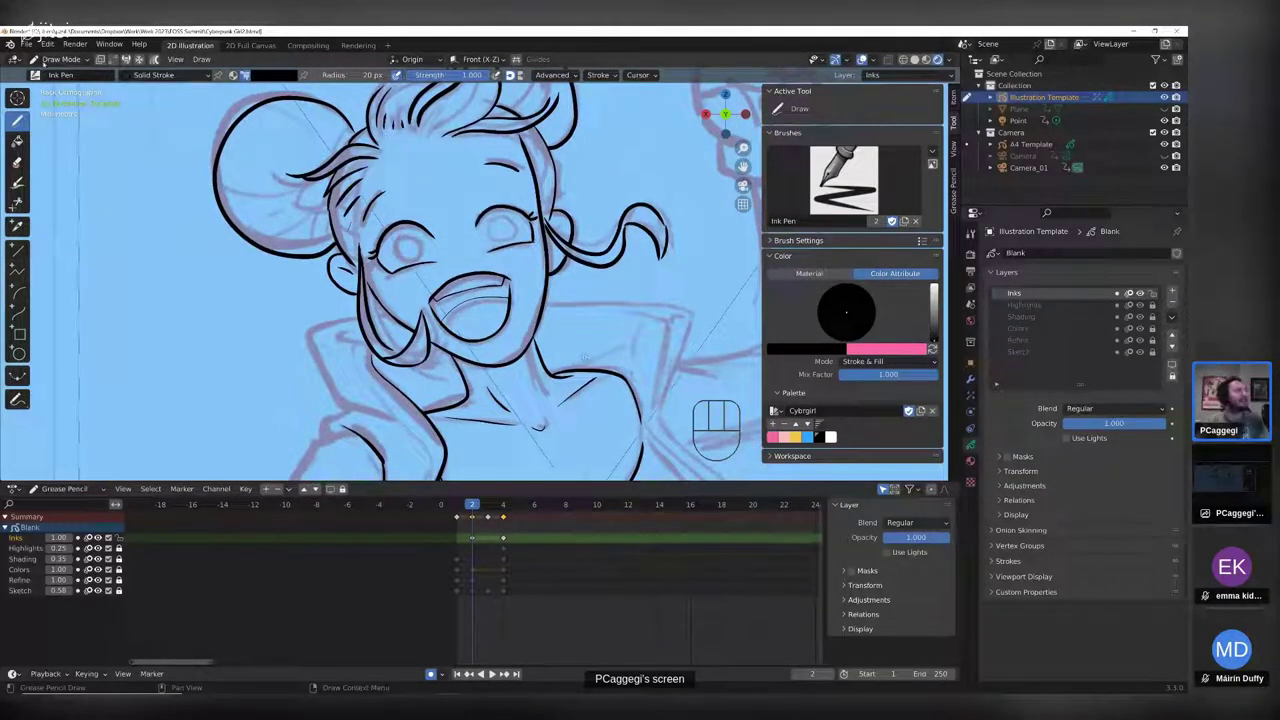
- In Edit Mode, select all the linked mouth strokes, shift them slightly towards the face's right edge, and rotate them by -6.09°
left_click(45, 60)
left_click(55, 78)
mouse_move(463, 267)
left_mouse_down()
mouse_move(515, 272)
mouse_move(512, 310)
mouse_move(462, 338)
mouse_move(430, 284)
left_mouse_up()
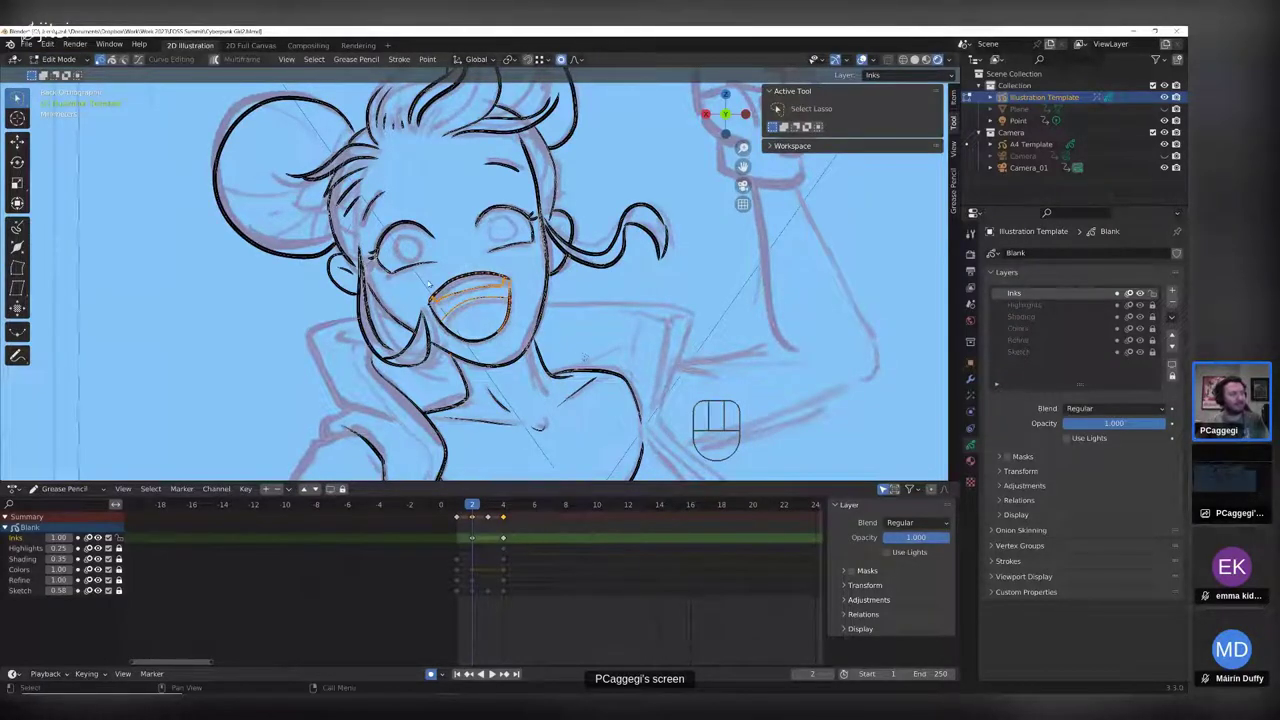
key("l")
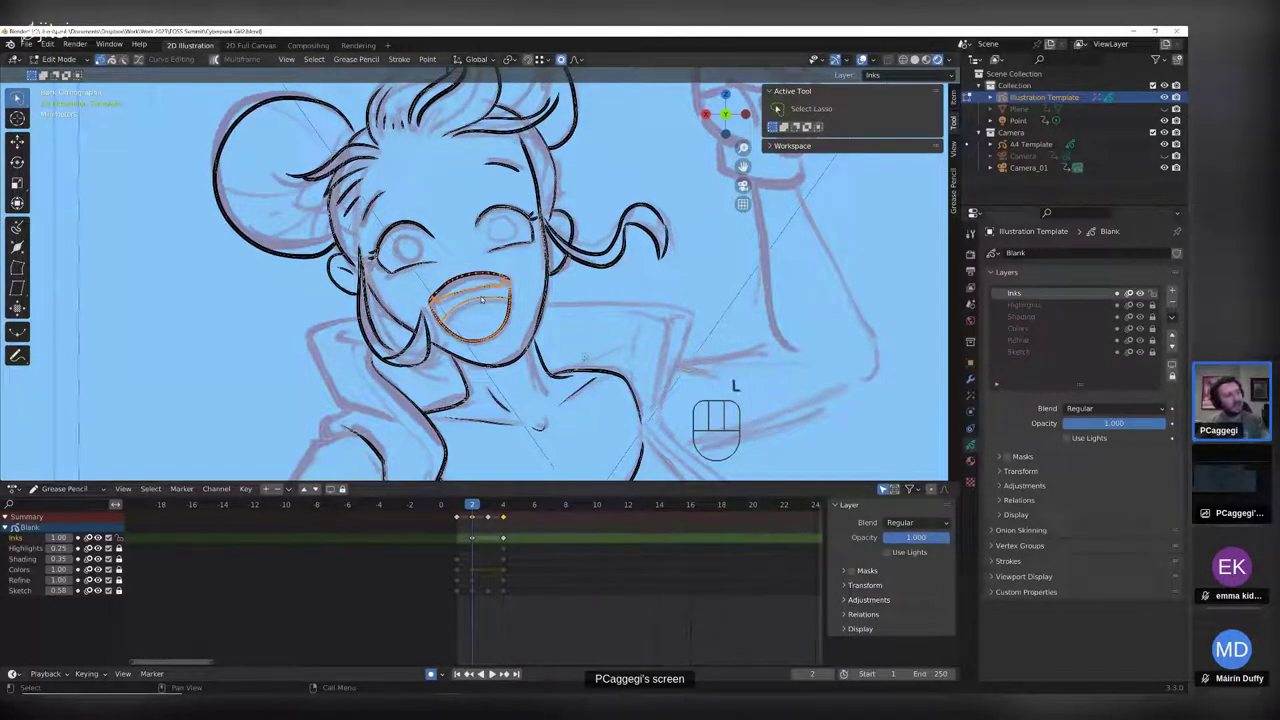
key("g")
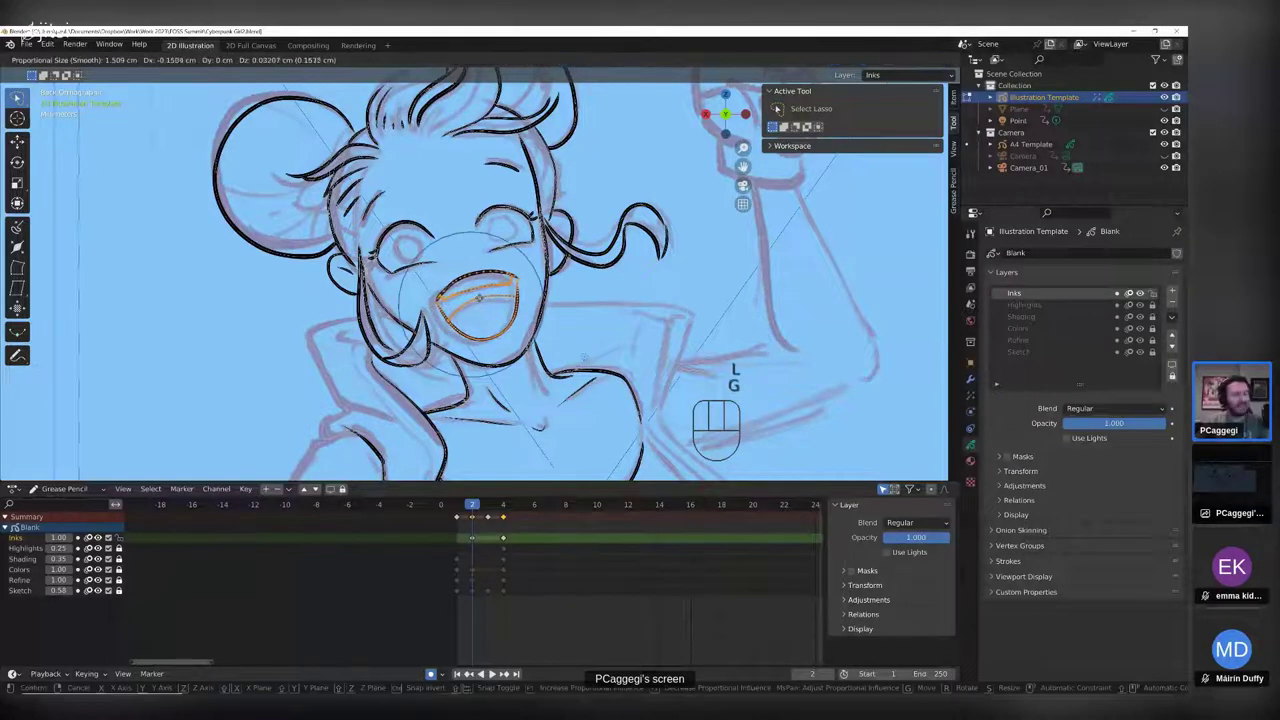
left_click(478, 302)
key("r")
left_click(510, 381)
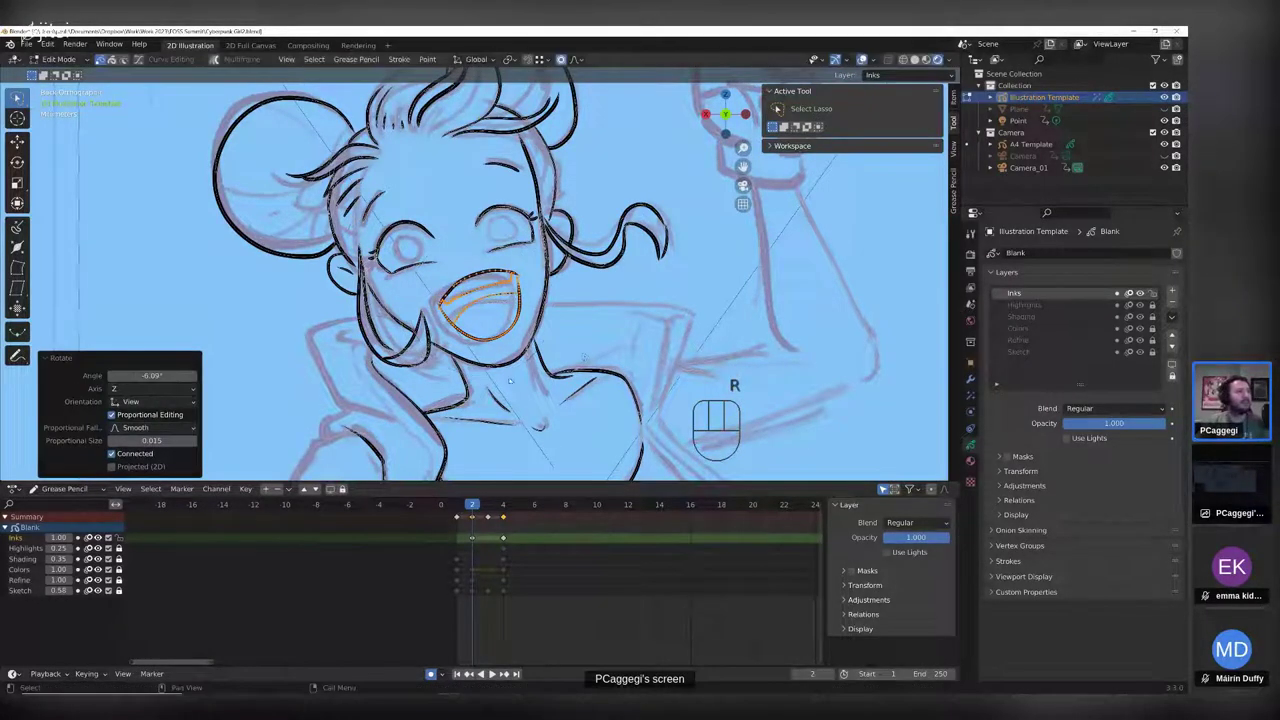
- Nudge the lines around the mouth proportionally: once about 0.032 cm in X and 0.013 cm in Z, and once about -0.013 cm in Z
key("g")
left_click(508, 358)
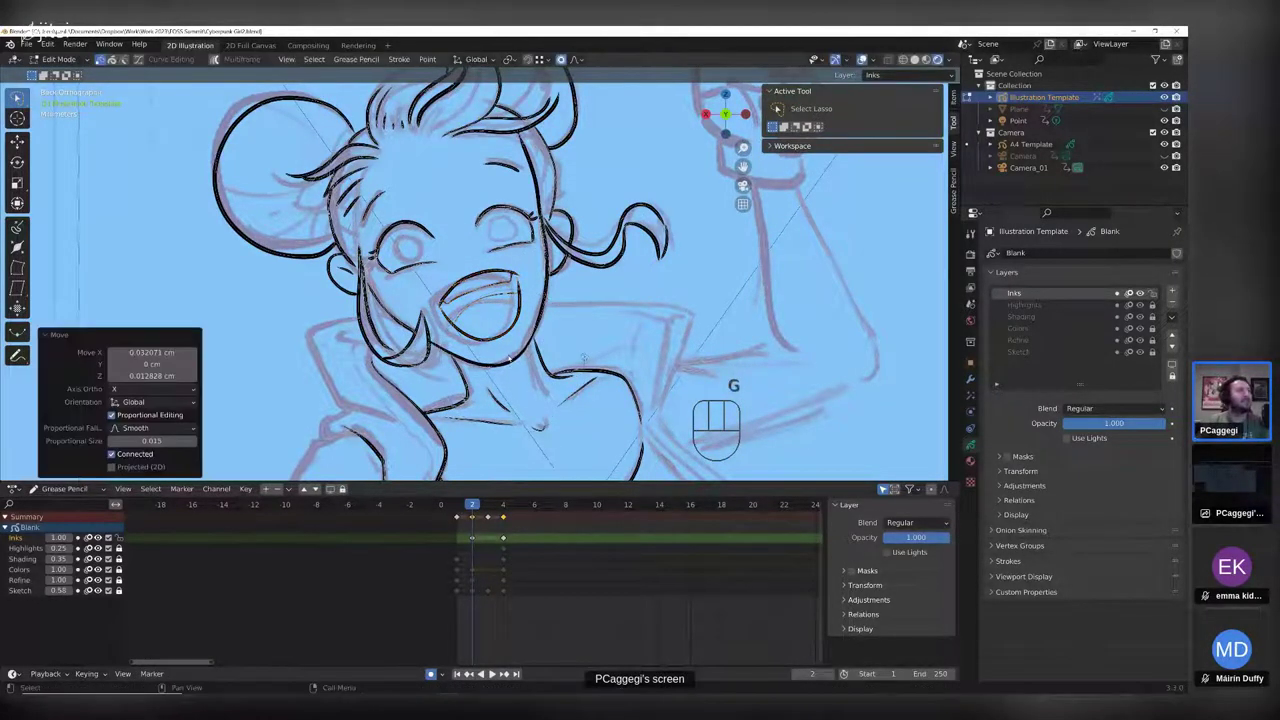
key("g")
left_click(418, 293)
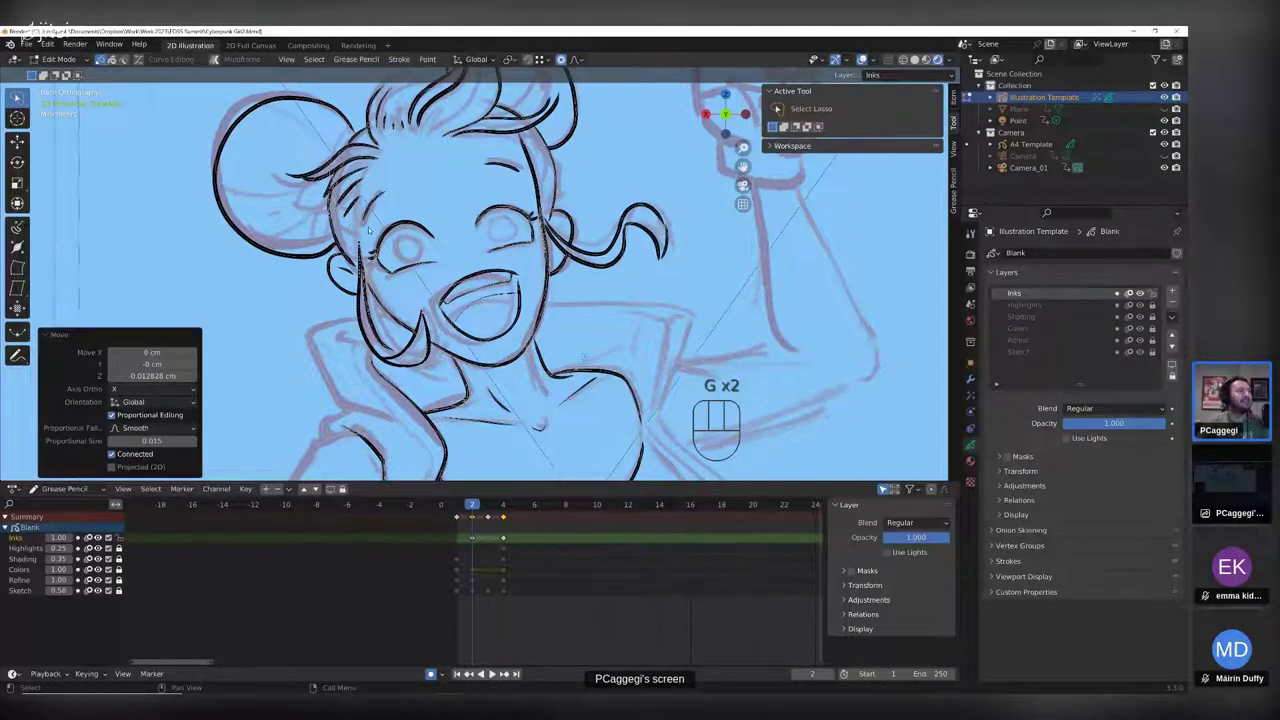
- Select the linked strokes of the eye nearest the large bun, rotate them by -6.11°, move them about -0.026 cm X and -0.173 cm Z, and refine the rotation
mouse_move(368, 230)
left_mouse_down()
mouse_move(380, 264)
mouse_move(450, 250)
mouse_move(427, 219)
left_mouse_up()
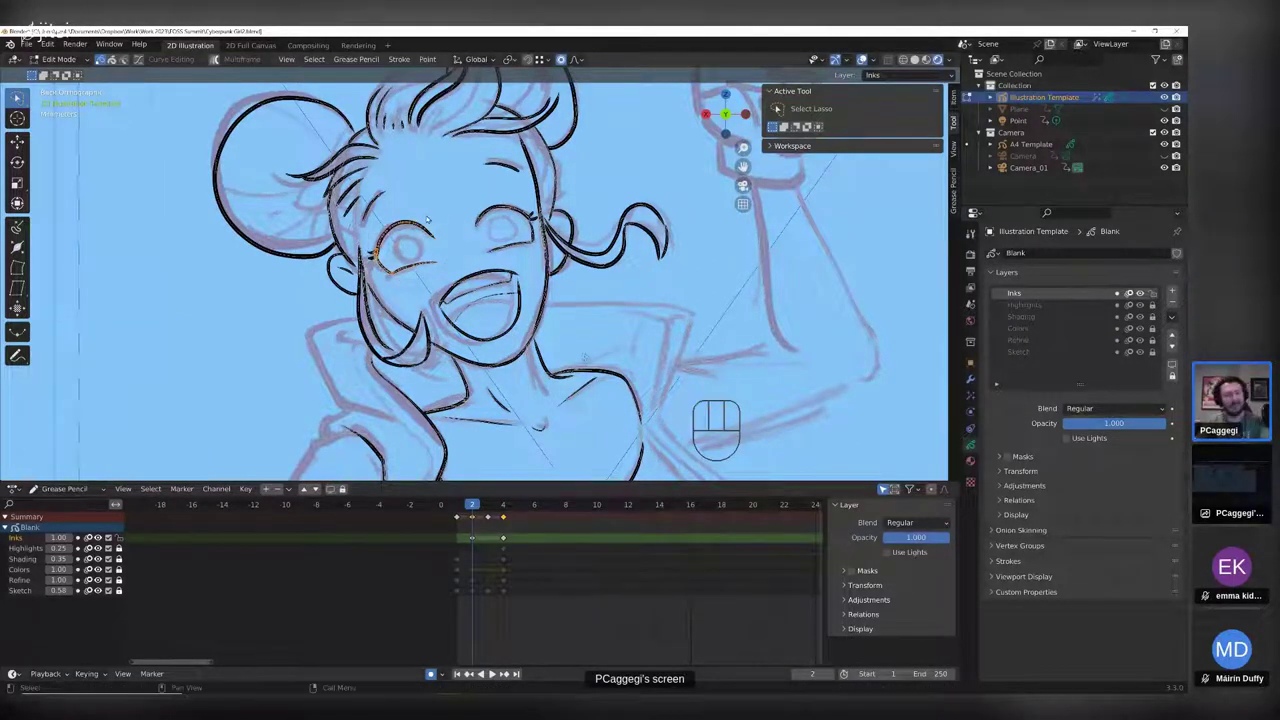
key("l")
key("r")
left_click(432, 257)
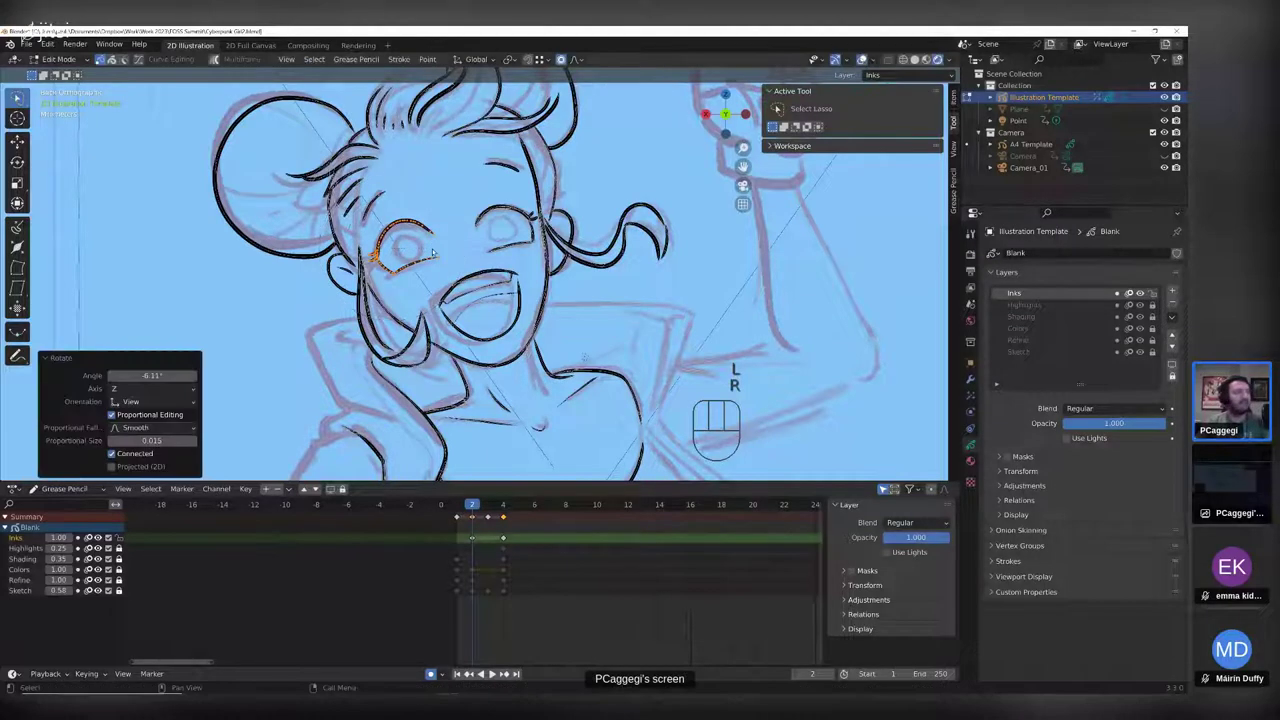
key("g")
left_click(433, 256)
key("r")
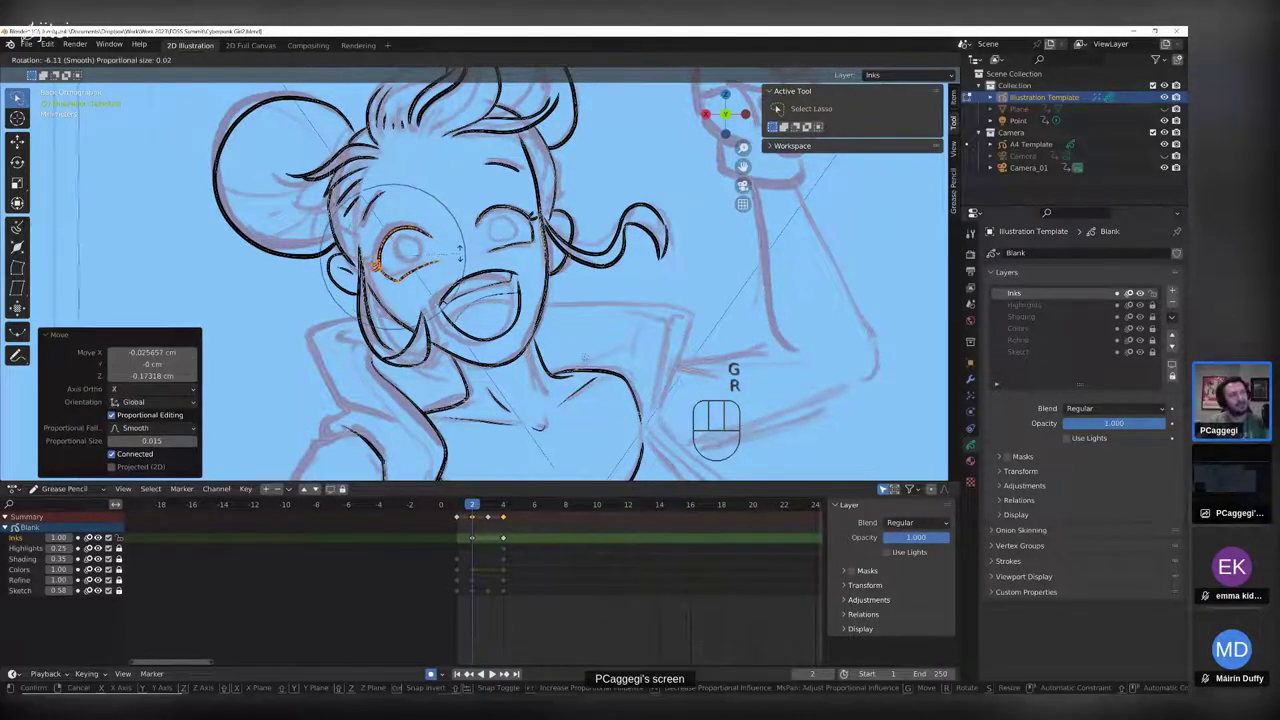
left_click(462, 256)
- Select the linked strokes of the eye nearest the curled side strand, rotate them 3.04°, and move them about -0.026 cm in X and 0.096 cm in Z
mouse_move(482, 210)
left_mouse_down()
mouse_move(466, 227)
mouse_move(506, 246)
mouse_move(530, 208)
mouse_move(516, 206)
left_mouse_up()
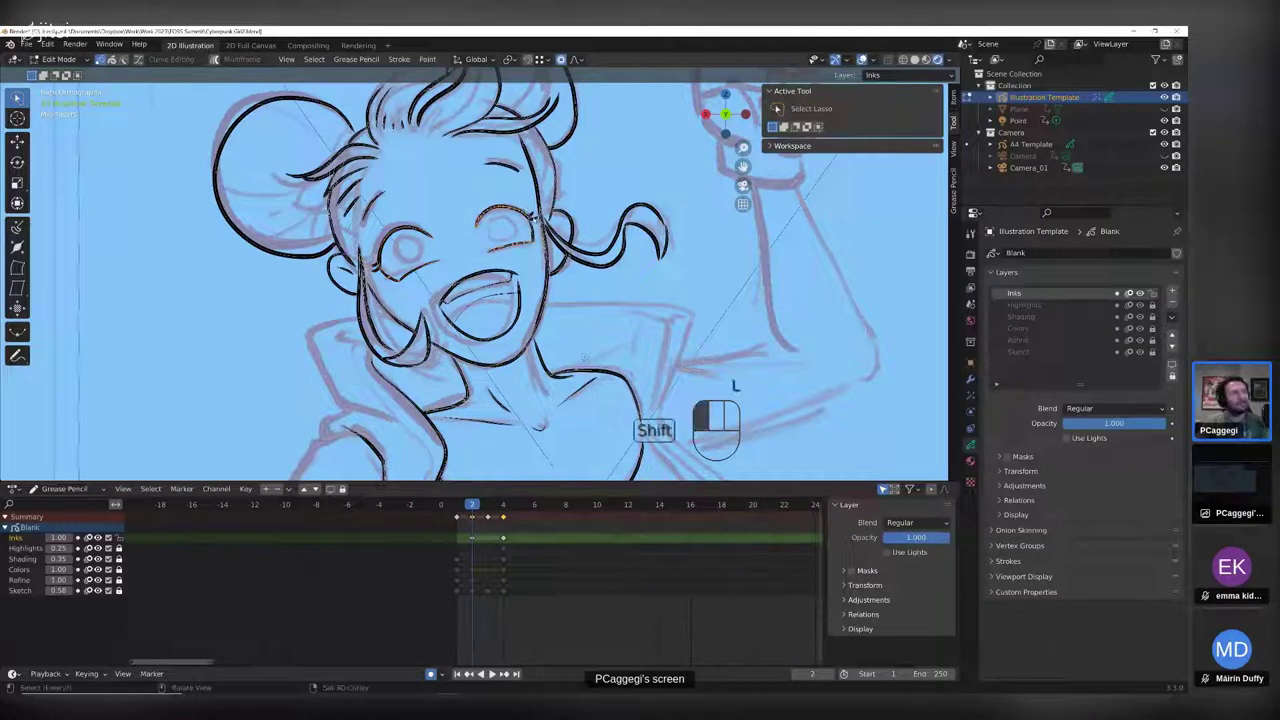
key("l")
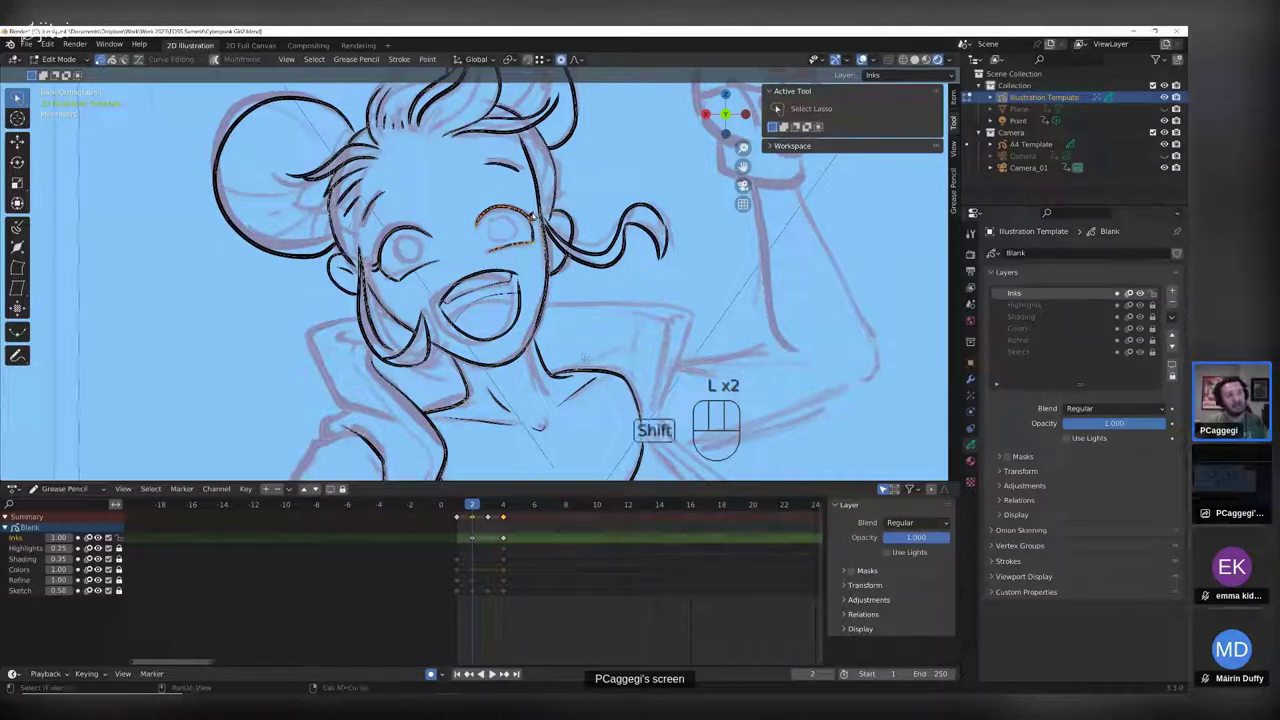
key("shift+l")
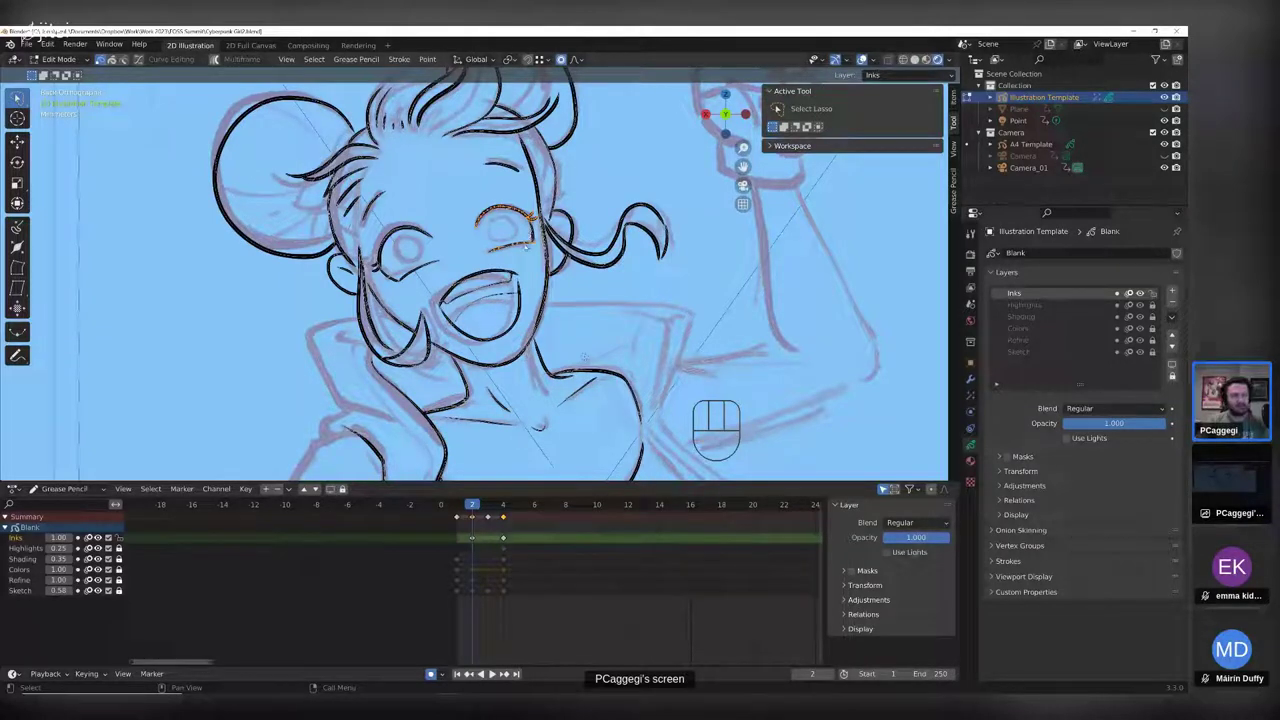
key("r")
left_click(528, 256)
key("g")
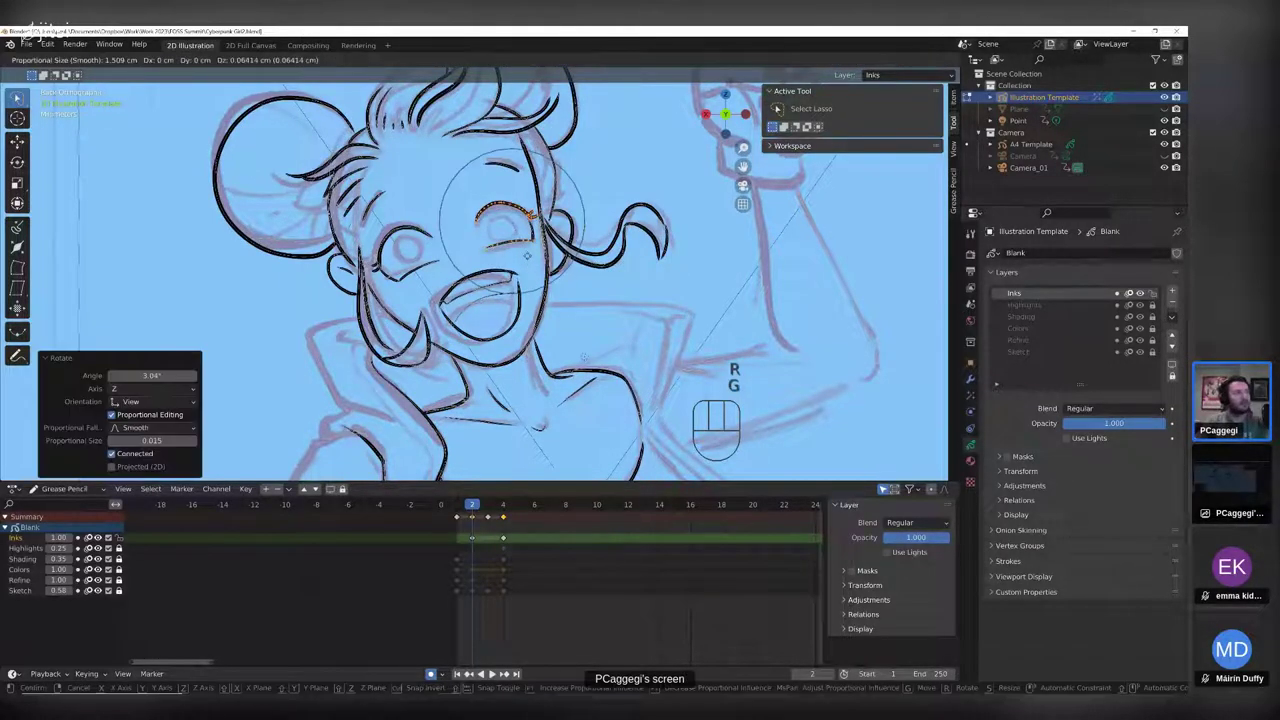
left_click(538, 262)
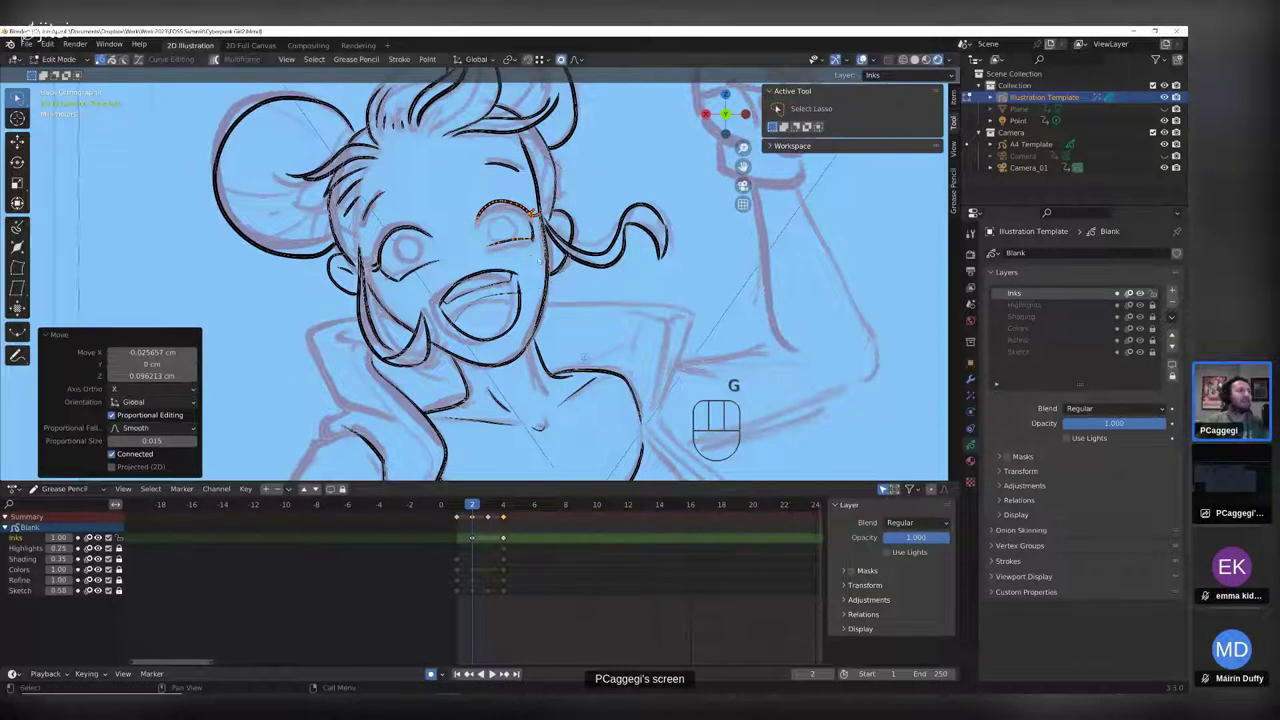
- Reshape the lower curve and base of the curled side strand with proportional moves, the last about -0.103 cm in Z at size 0.009
key("g")
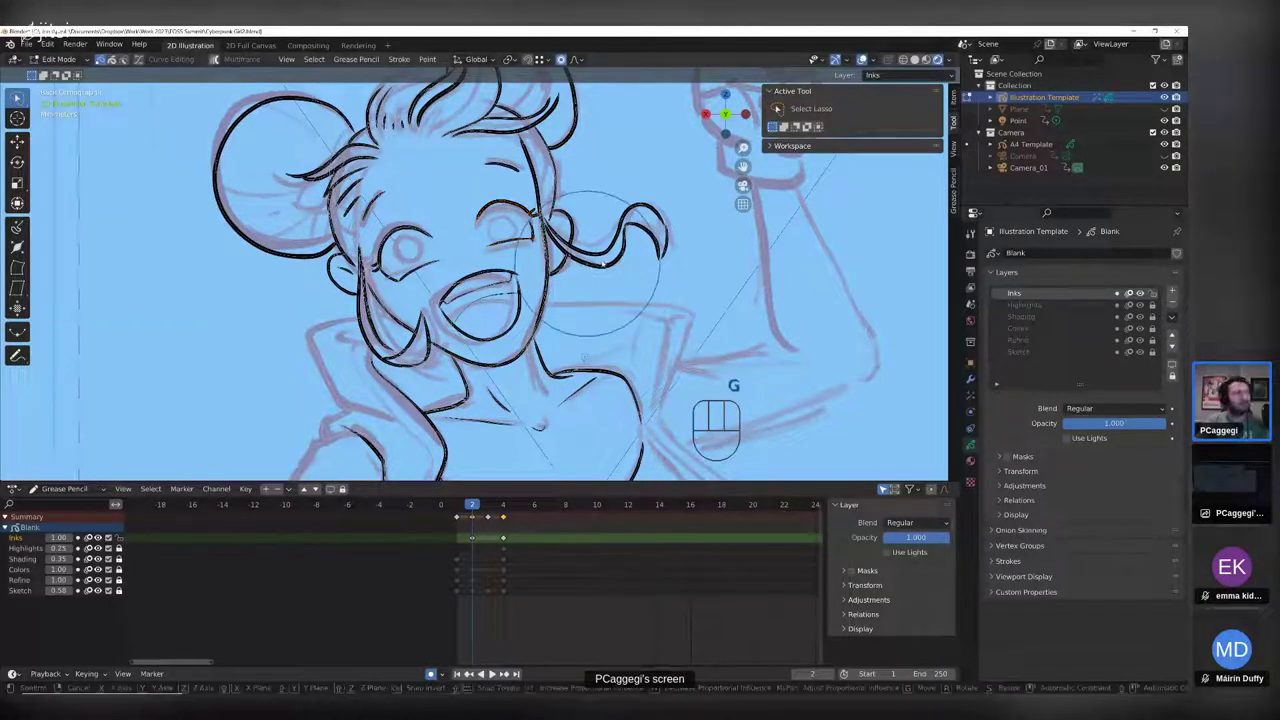
left_click(598, 268)
key("g")
key("g")
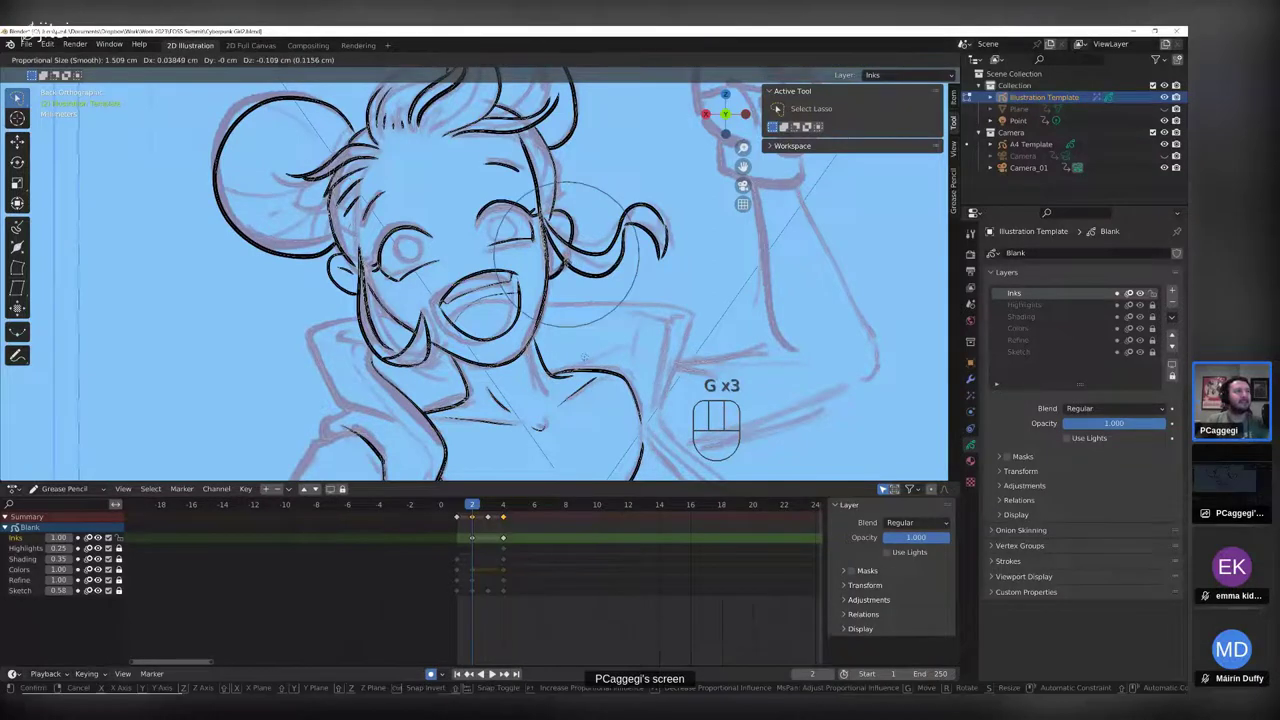
left_click(562, 265)
key("g")
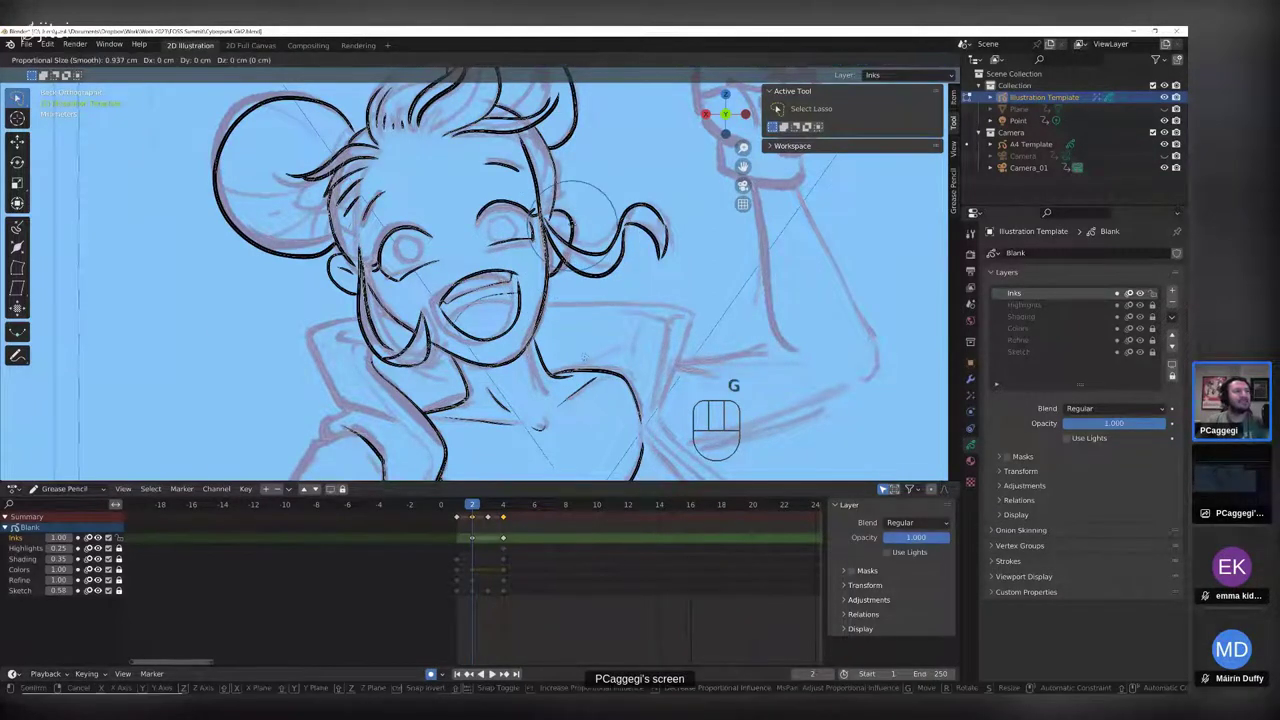
left_click(572, 230)
key("g")
left_click(648, 243)
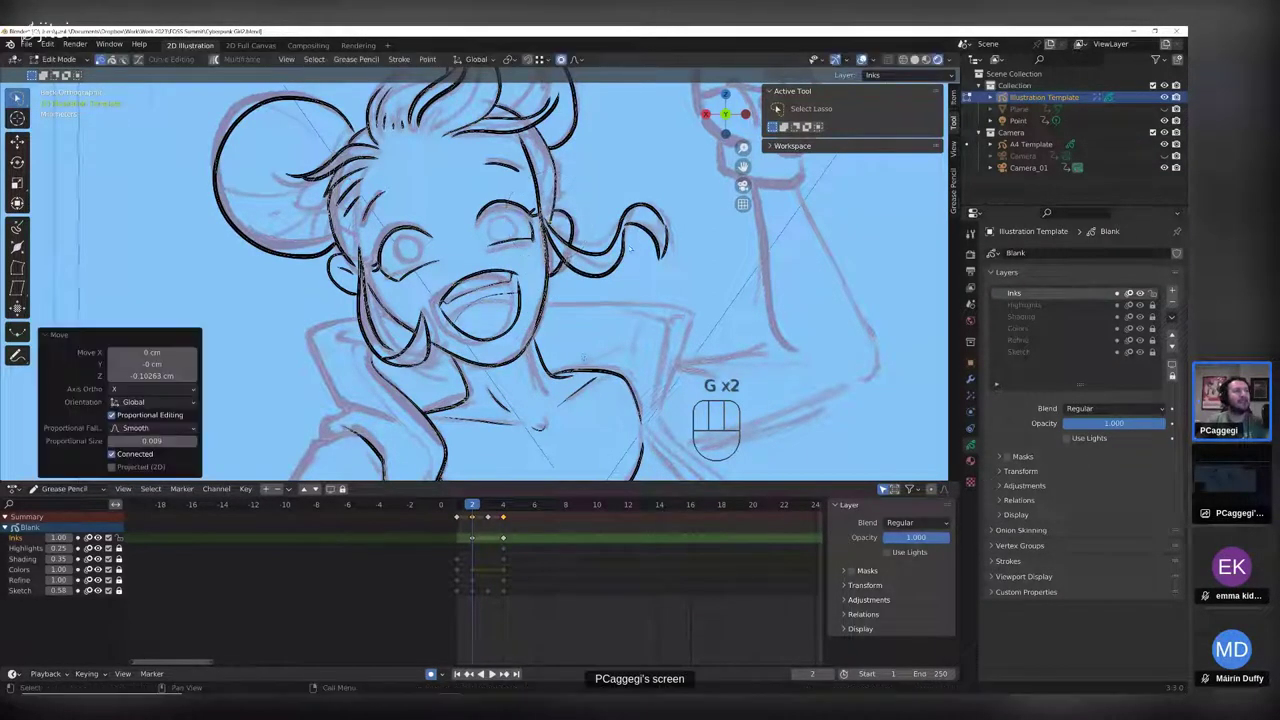
- Nudge the curled side strand's inner bend with a proportional move, mainly in Z
scroll(648, 245, "up", 2)
scroll(686, 234, "up", 6)
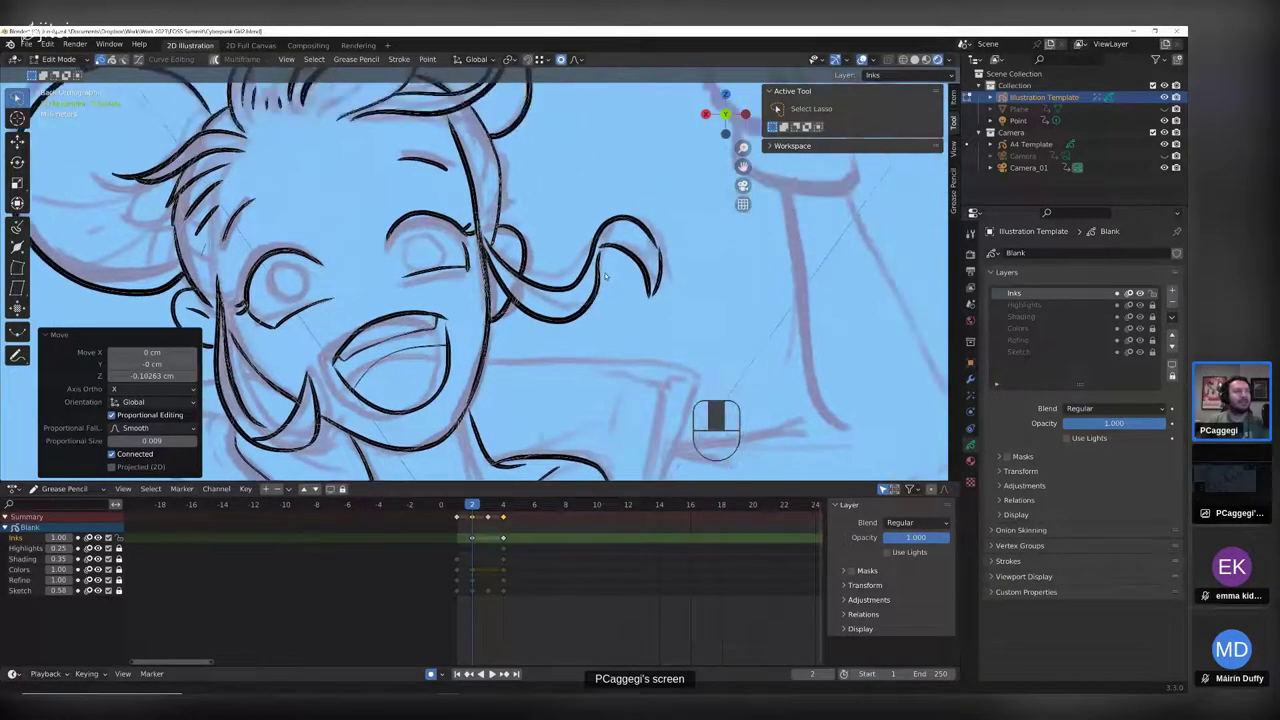
key("g")
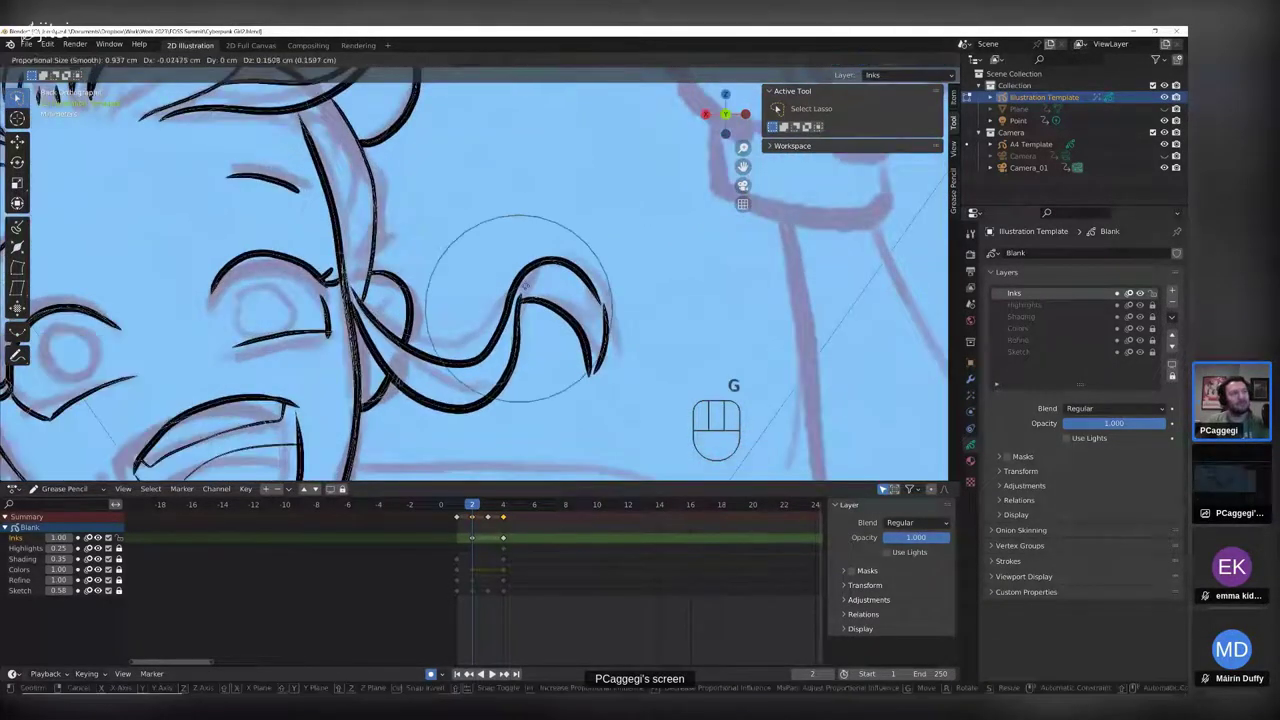
left_click(527, 290)
- Delete the uneven points along the outer bend of the curled side strand and join the two separated stroke ends
key("x")
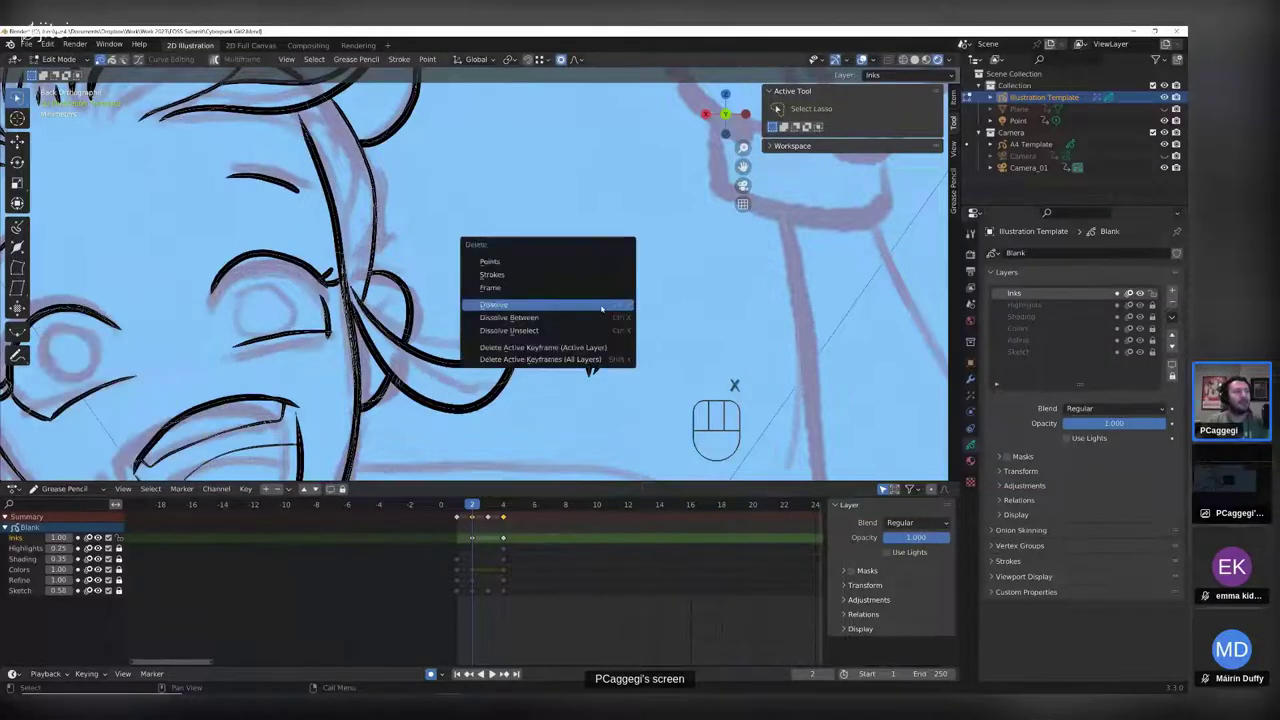
left_click(609, 300)
key("x")
left_click(605, 298)
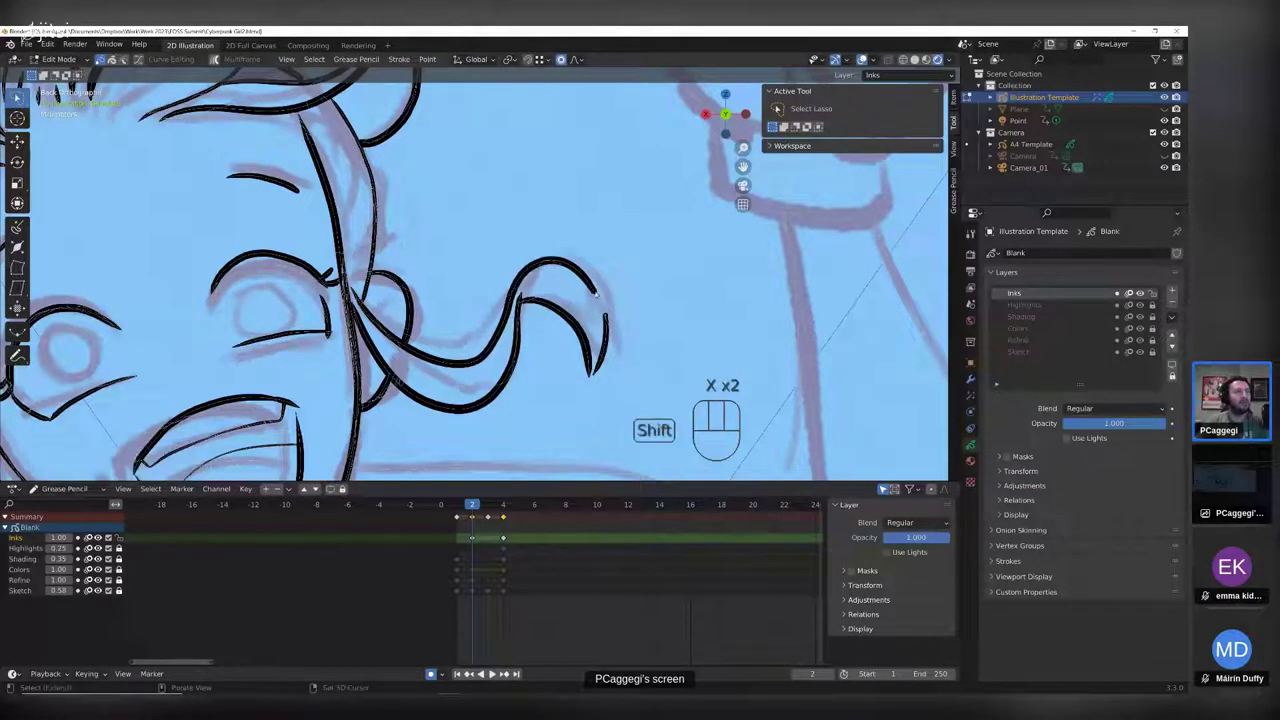
key("ctrl+j")
- Subdivide the joined curl stroke, select its linked points, and smooth them with 2 repeats at factor 1.000
right_click(618, 296)
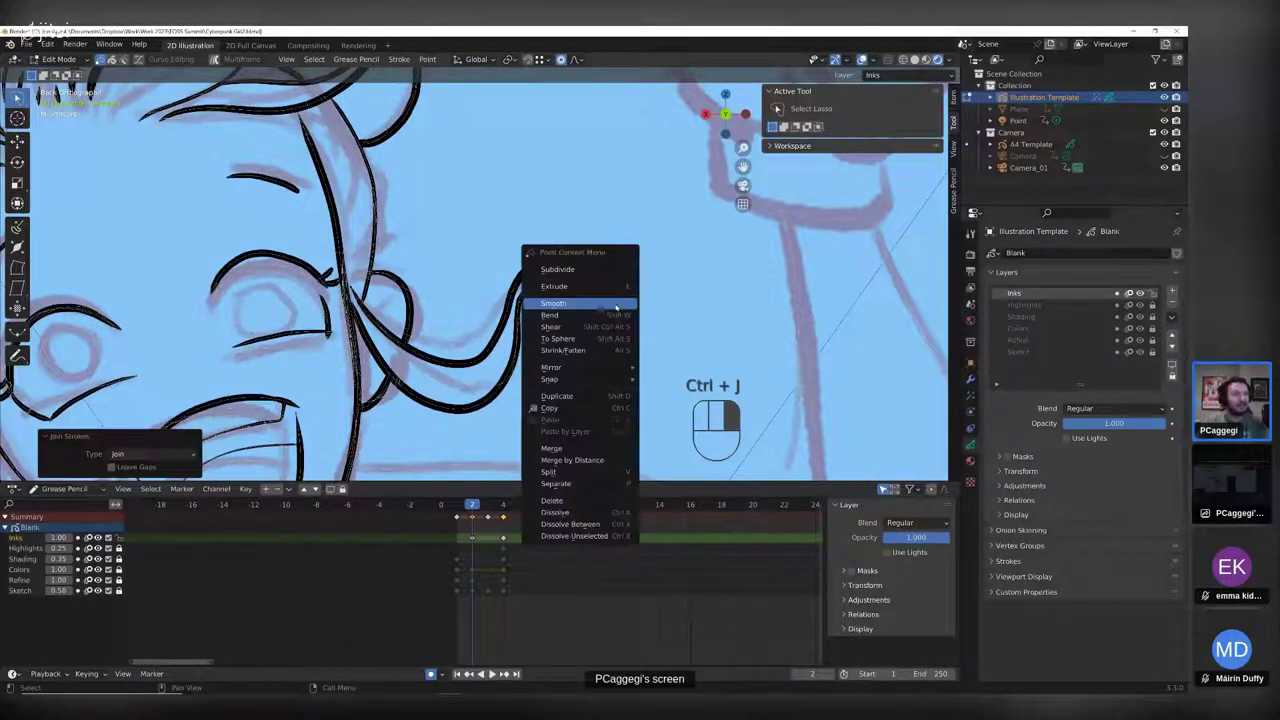
left_click(614, 272)
left_click(600, 306)
right_click(599, 304)
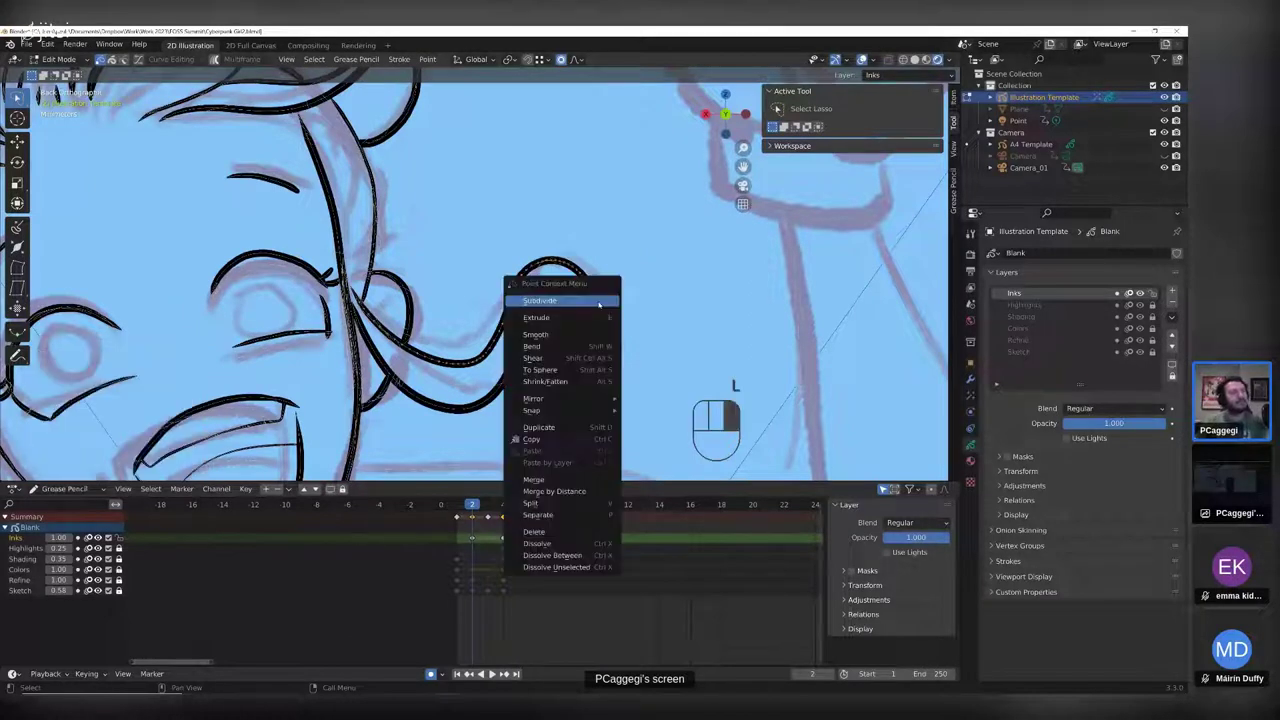
left_click(595, 297)
right_click(597, 338)
left_click(597, 338)
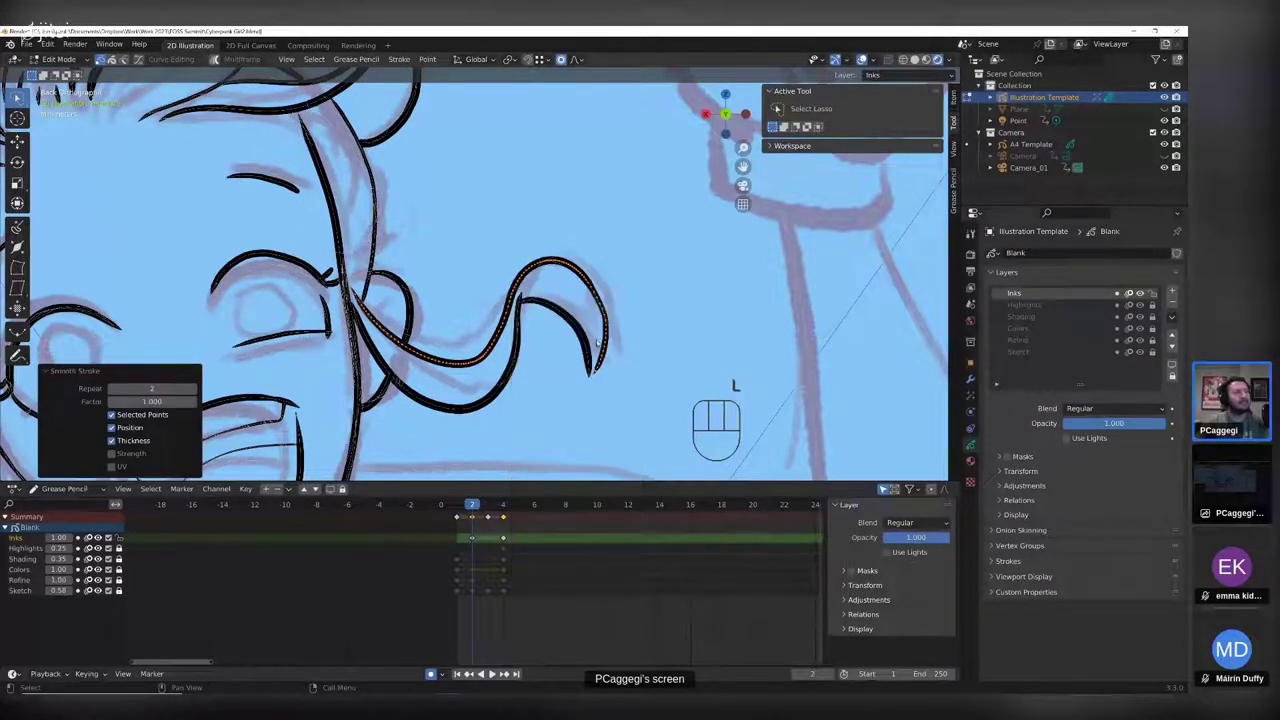
- Reshape the curl's outer bend, tip and inner corner with proportional moves, shifting the tip about 0.025 cm in Z at size 0.008
key("g")
scroll(586, 290, "up", 2)
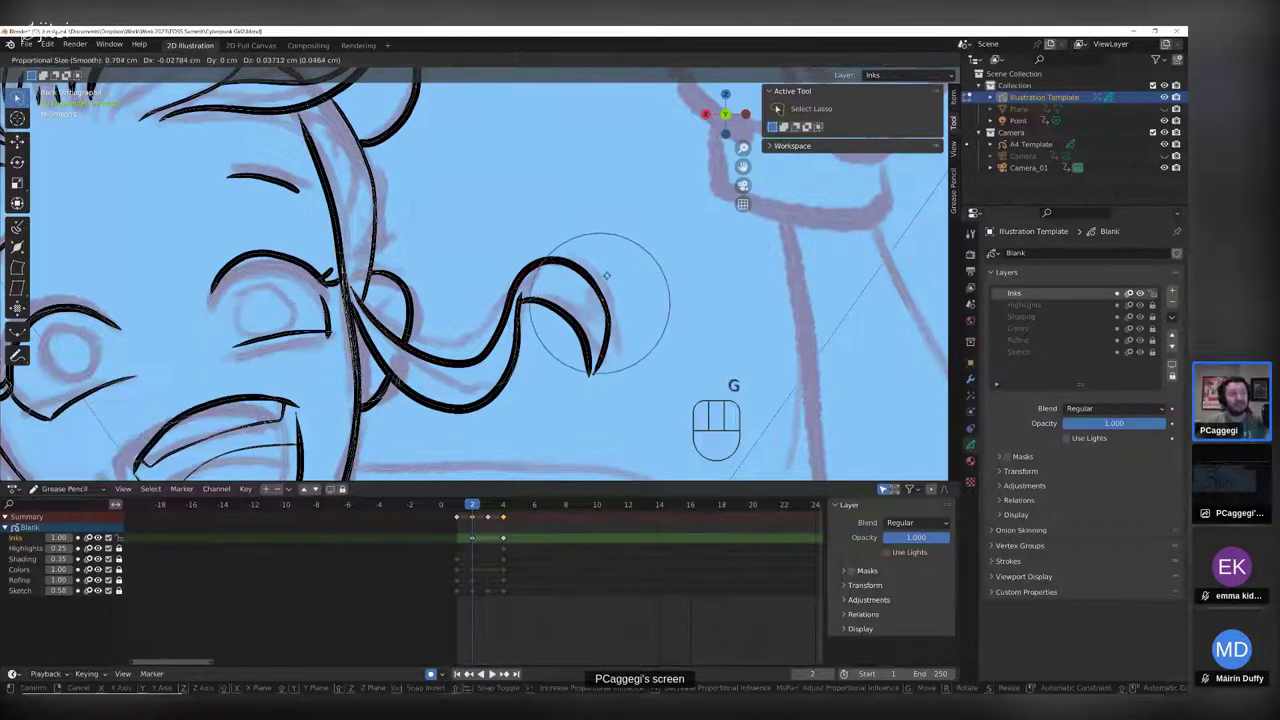
left_click(583, 305)
left_click(588, 377)
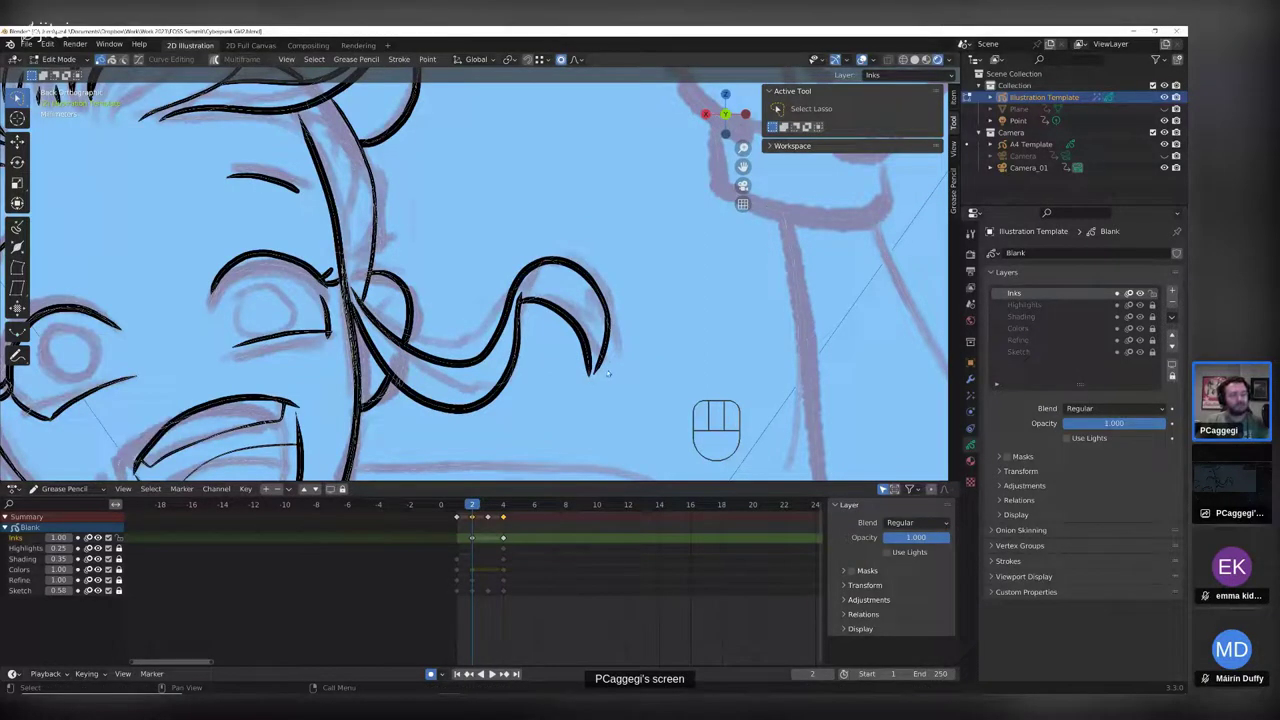
key("g")
scroll(614, 363, "down", 1)
left_click(614, 363)
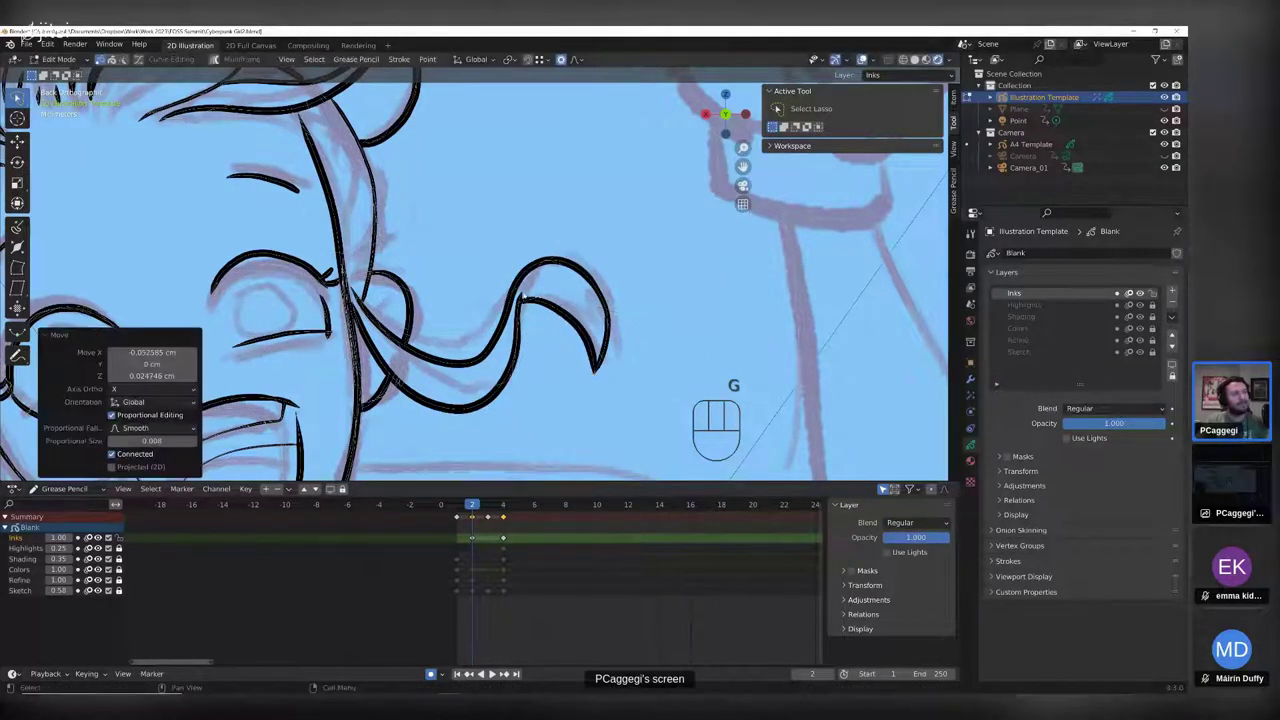
key("g")
left_click(522, 300)
- Return to Draw Mode and view the illustration through the camera
key("Tab")
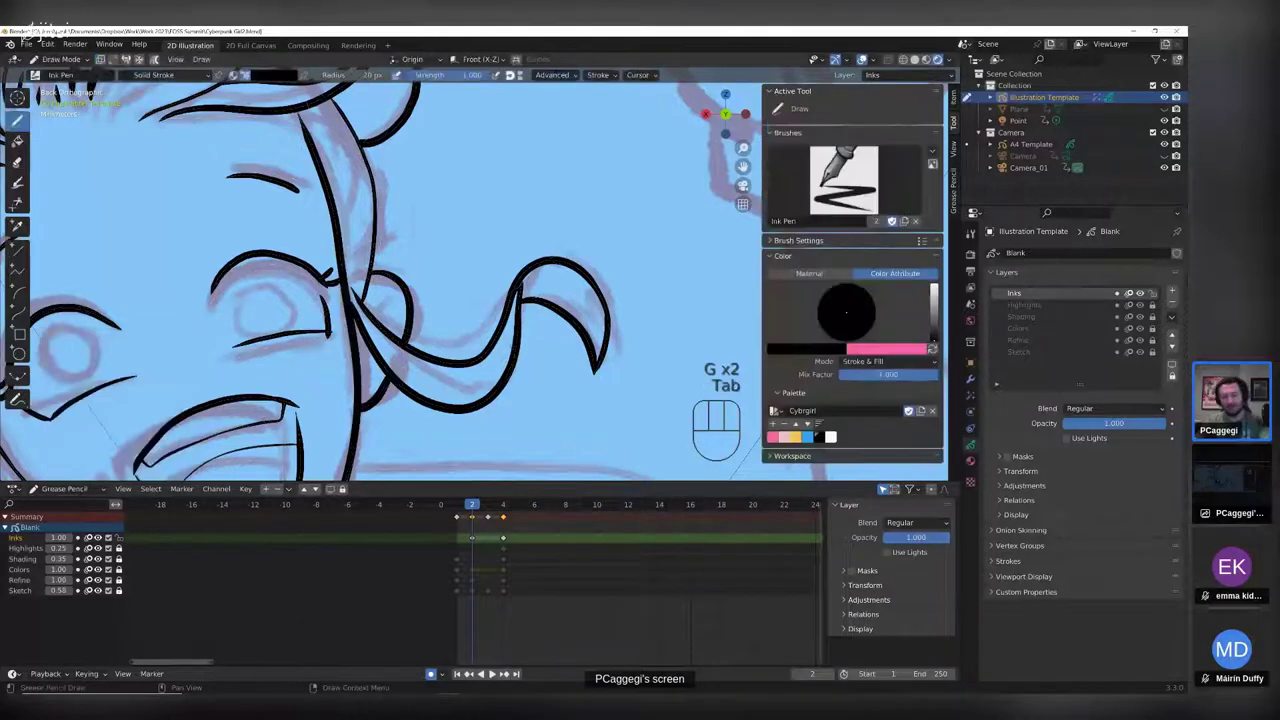
key("KP_0")
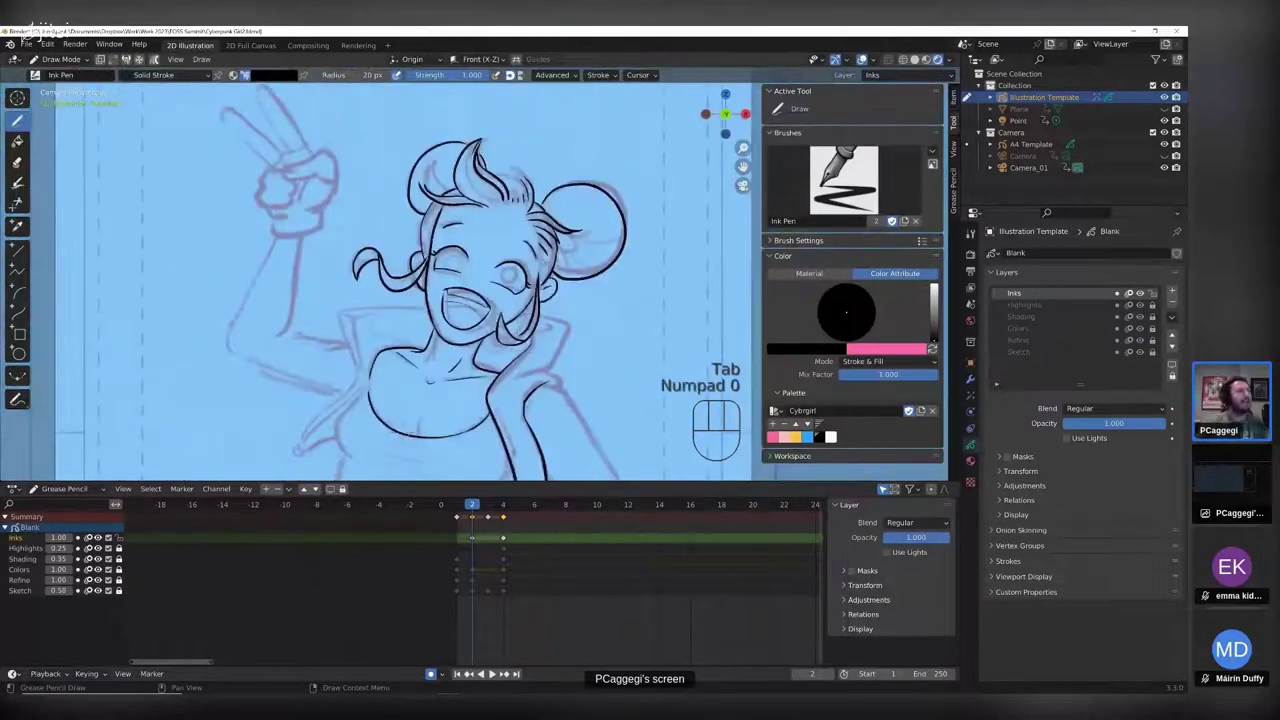
scroll(480, 270, "up", 2)
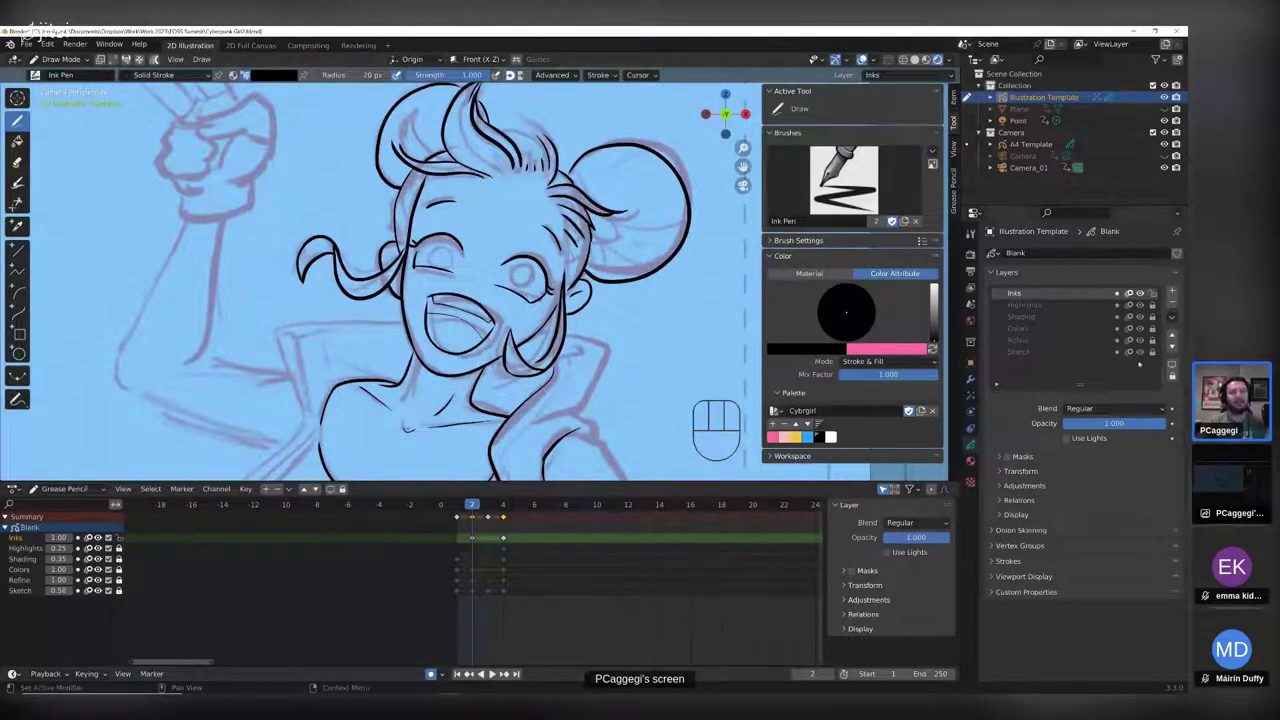
- Hide the Sketch layer to examine the inked face and hair on their own, and show the layer again
left_click(1139, 352)
scroll(480, 270, "down", 2)
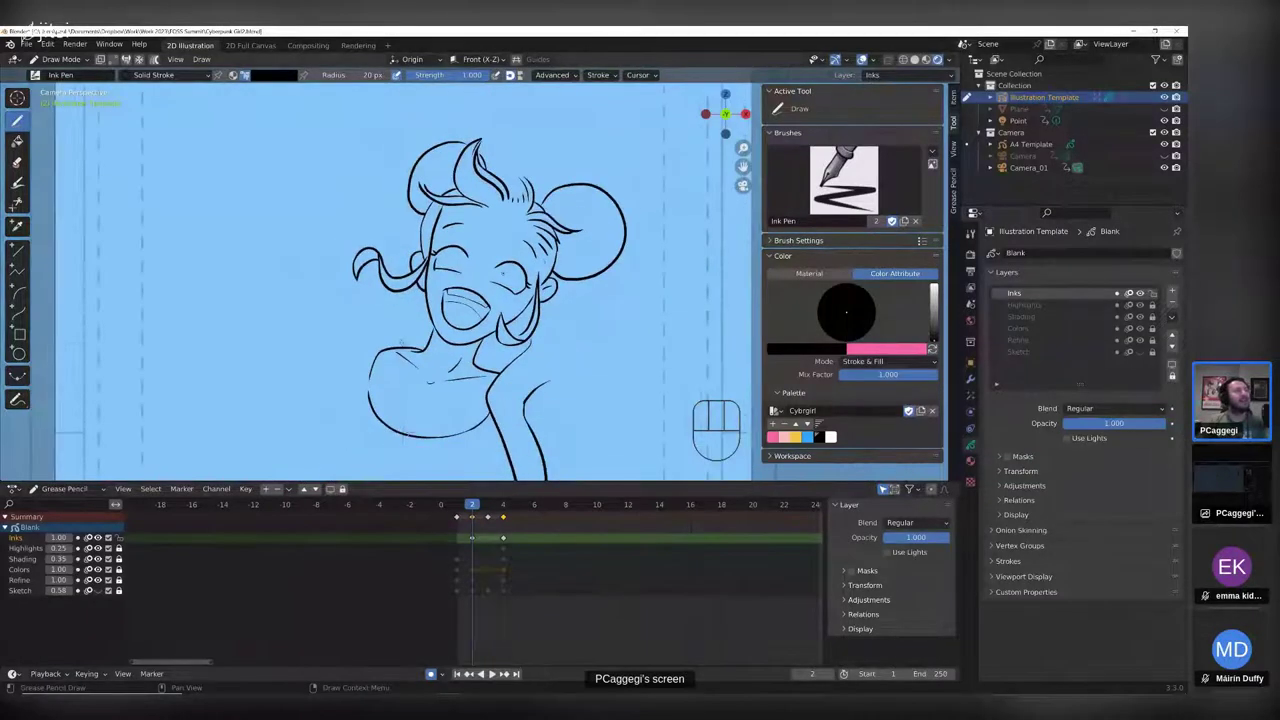
scroll(480, 270, "up", 1)
mouse_move(508, 243)
middle_mouse_down("shift")
mouse_move(477, 308)
mouse_move(465, 273)
middle_mouse_up("shift")
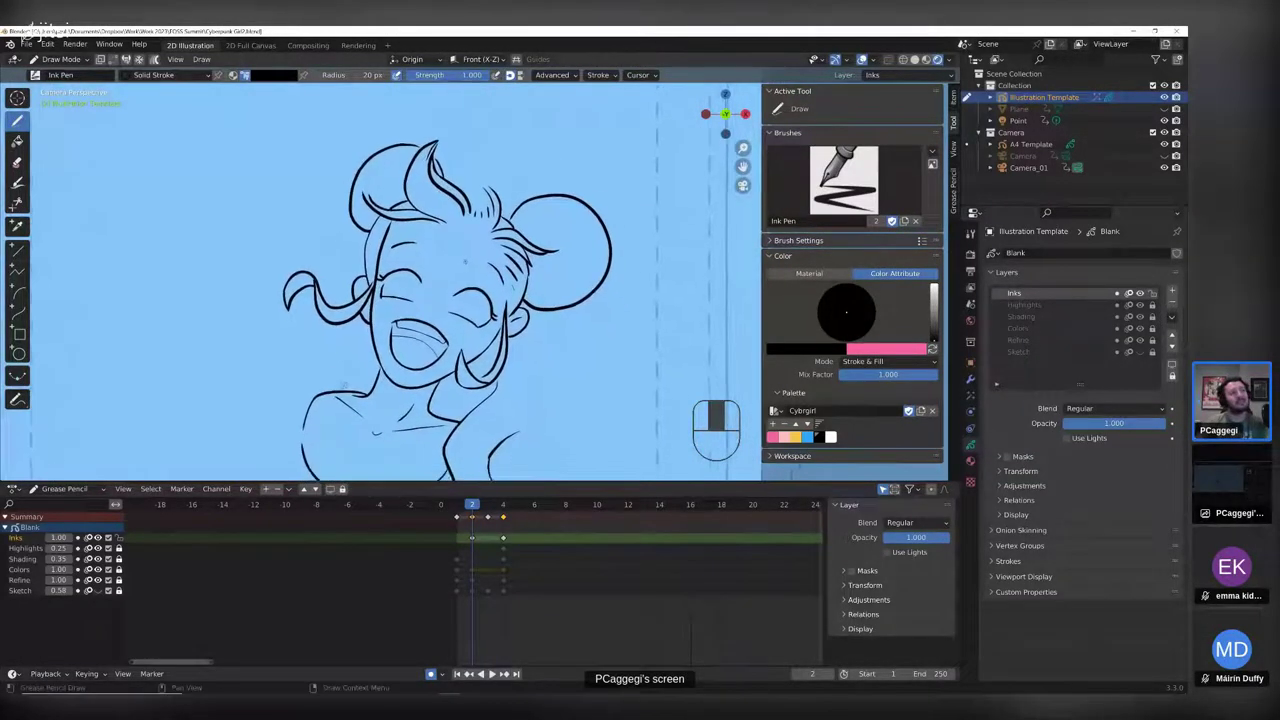
scroll(465, 273, "up", 1)
scroll(465, 273, "down", 1)
scroll(465, 272, "down", 2)
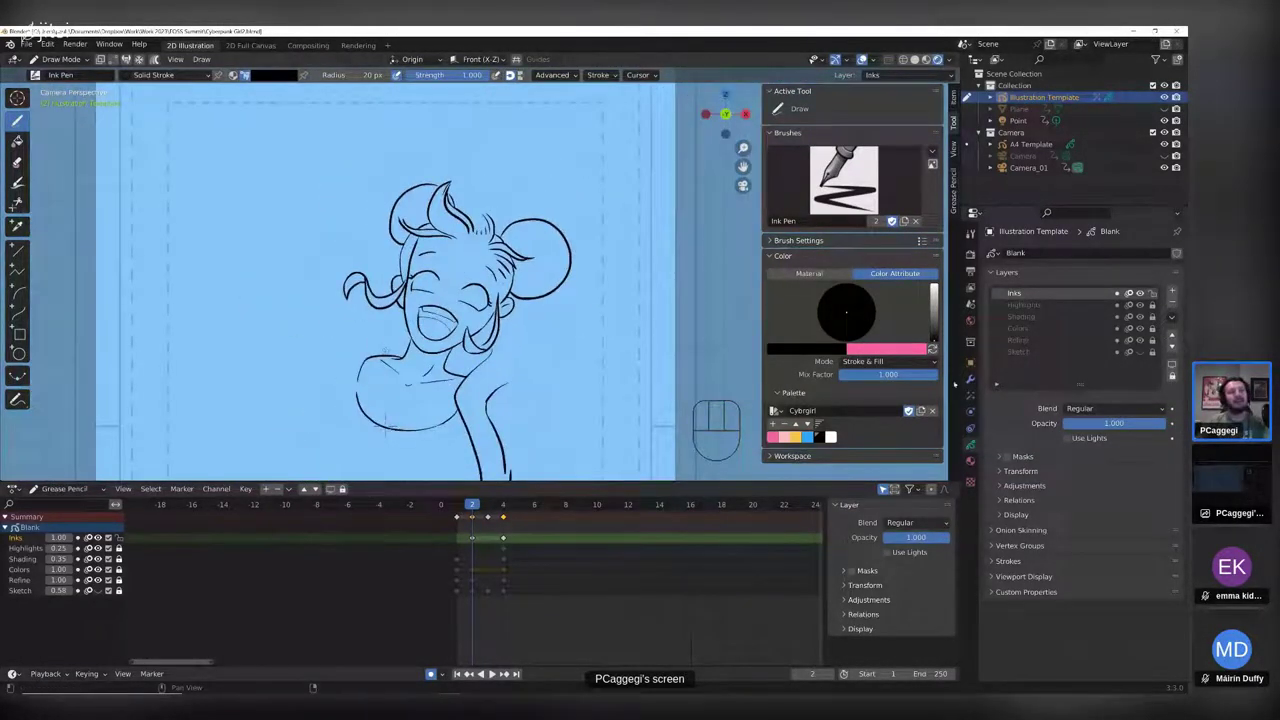
left_click(1139, 352)
- Try erasing the whole outer line of the hanging jacket front with the Eraser Stroke brush, and undo the erasure
scroll(478, 281, "down", 1)
middle_click_drag(496, 262, 500, 208, "shift")
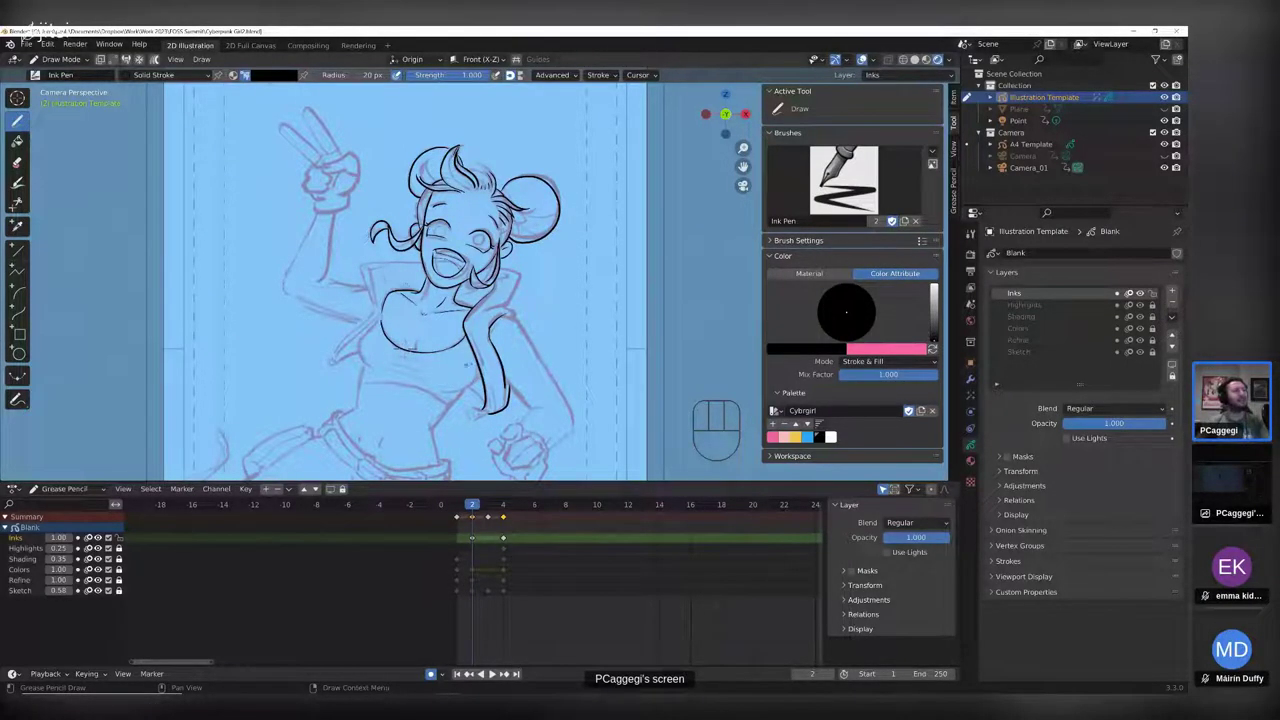
scroll(607, 470, "up", 3)
middle_click_drag(607, 470, 589, 325)
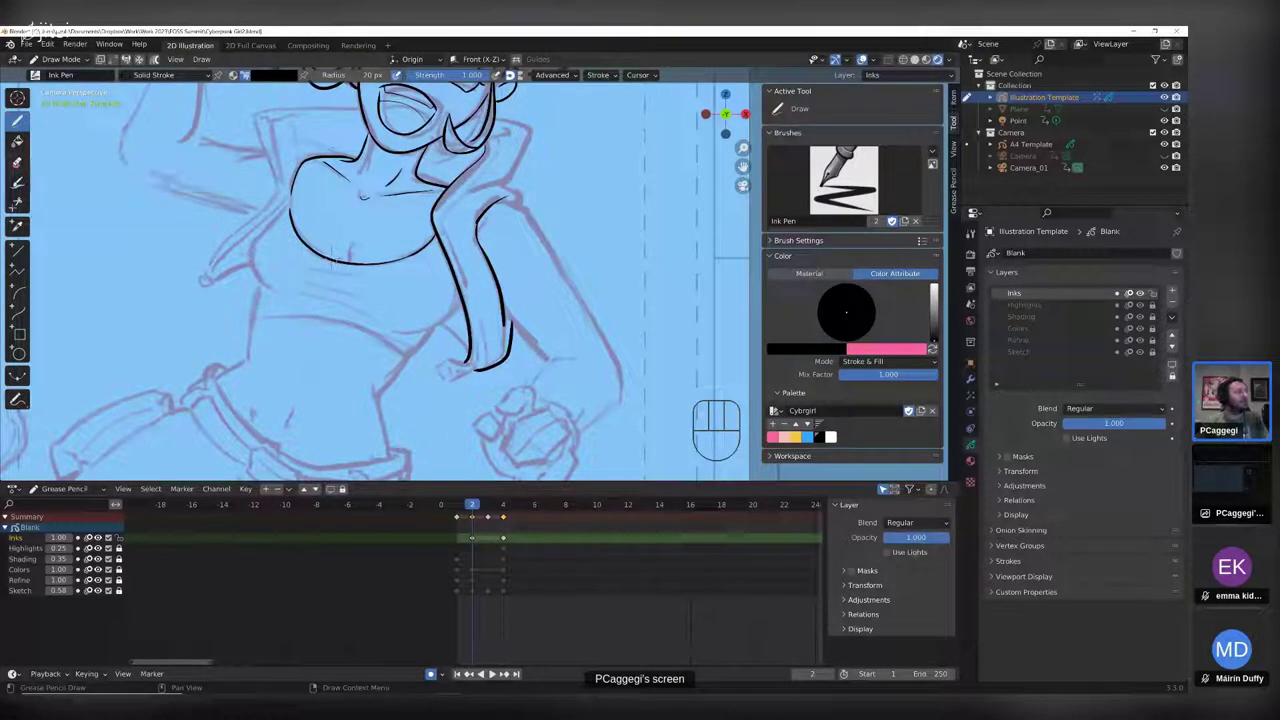
left_click(17, 162)
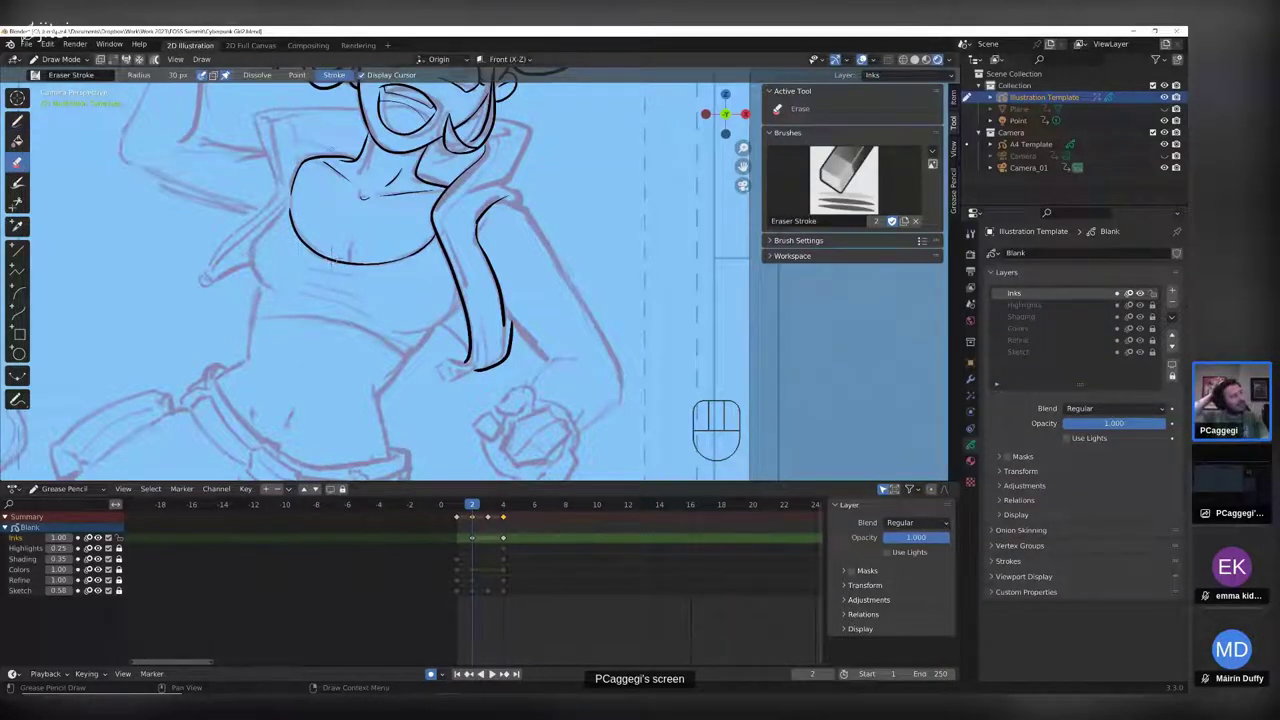
left_click(36, 75)
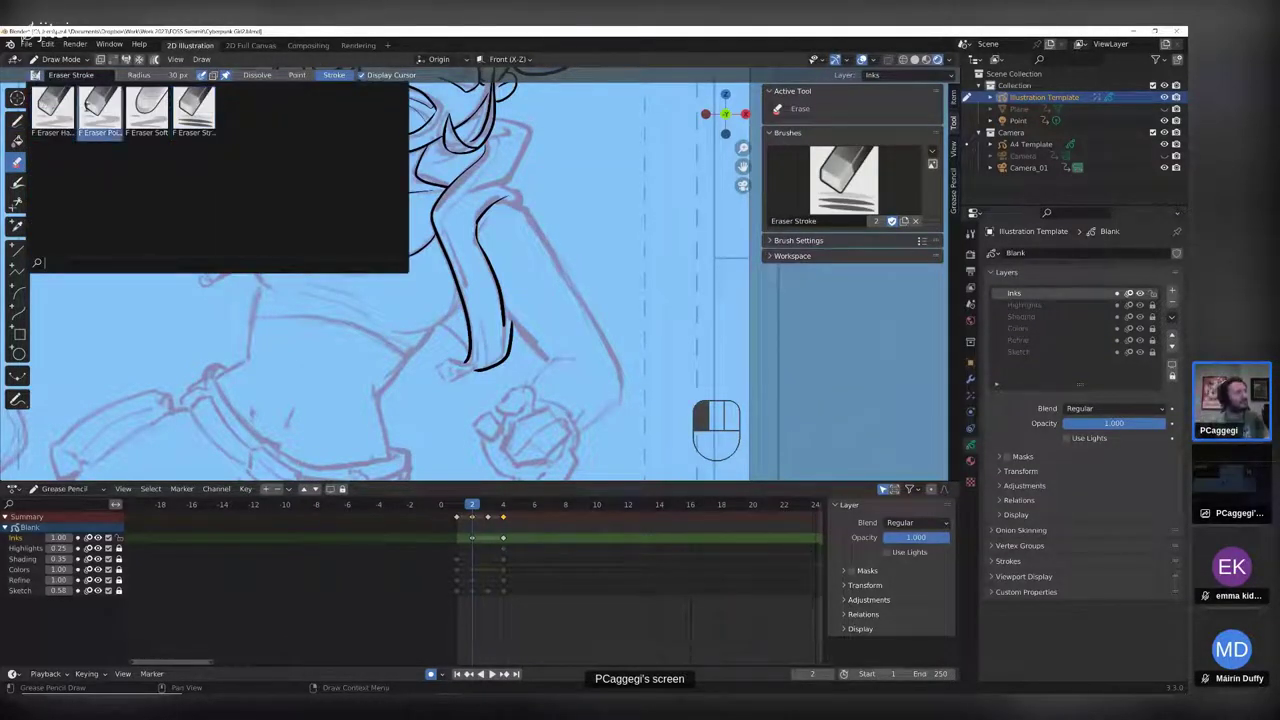
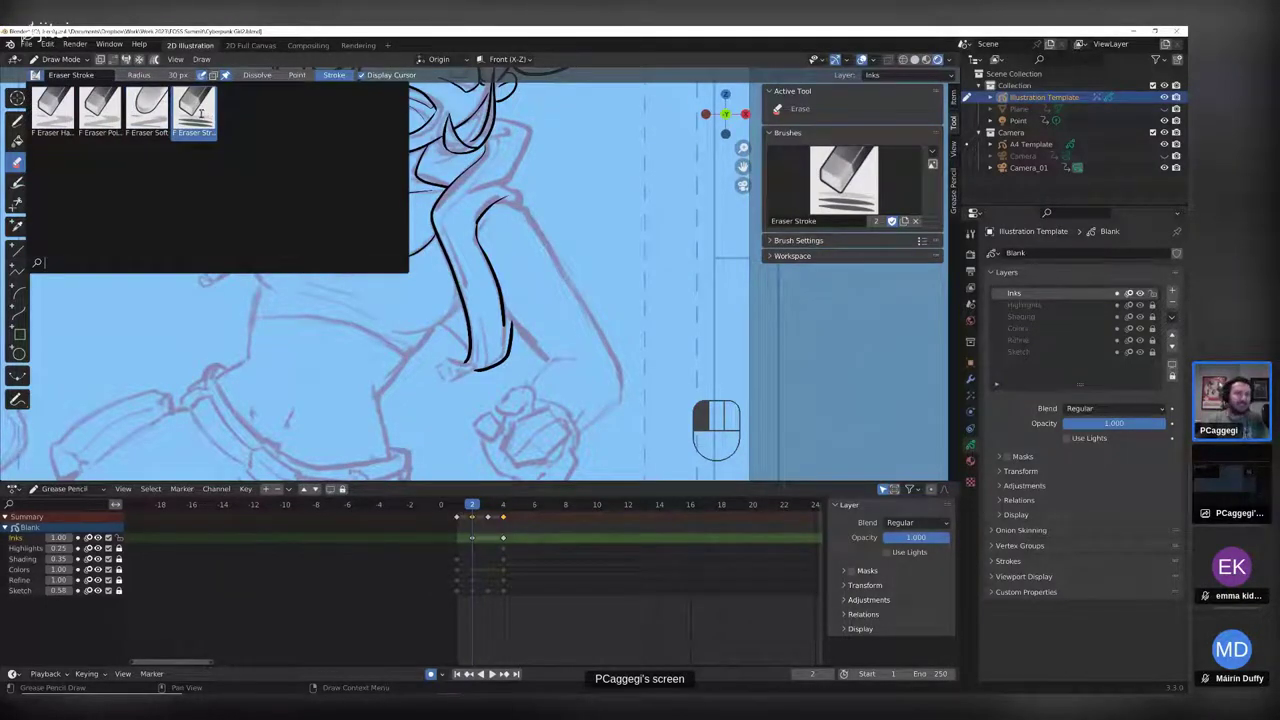
left_click(200, 110)
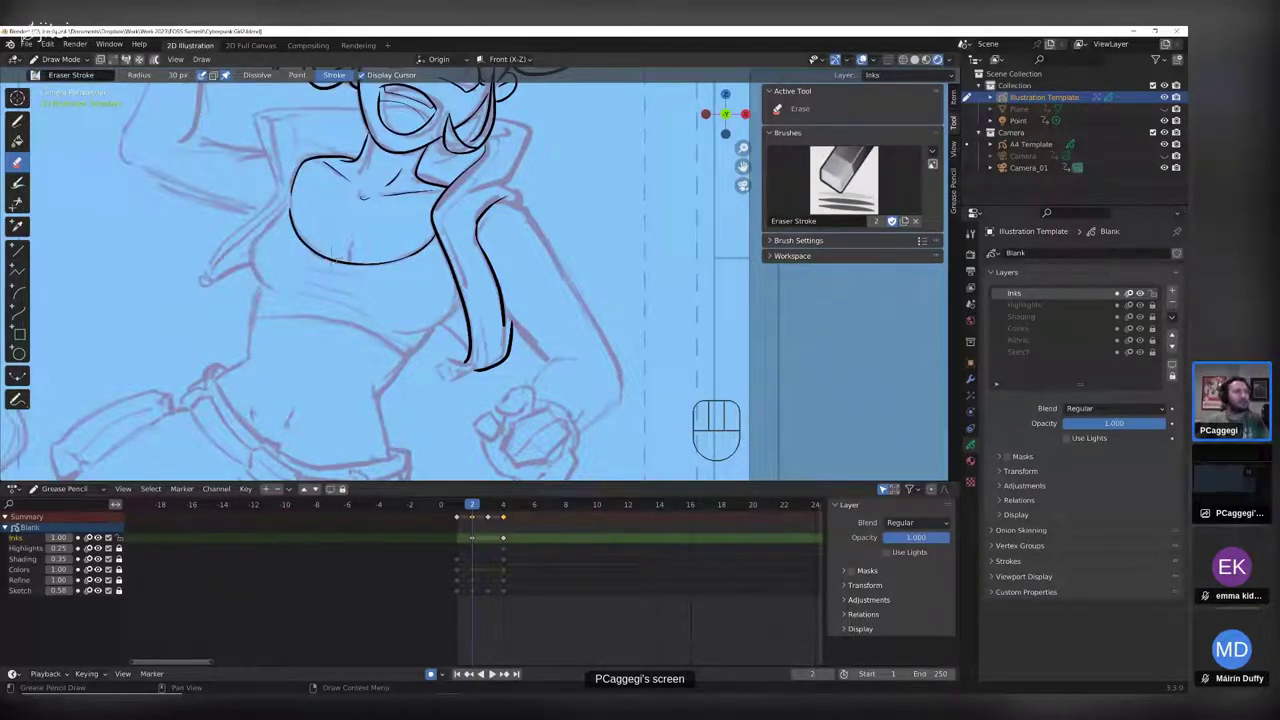
left_click_drag(515, 264, 502, 277)
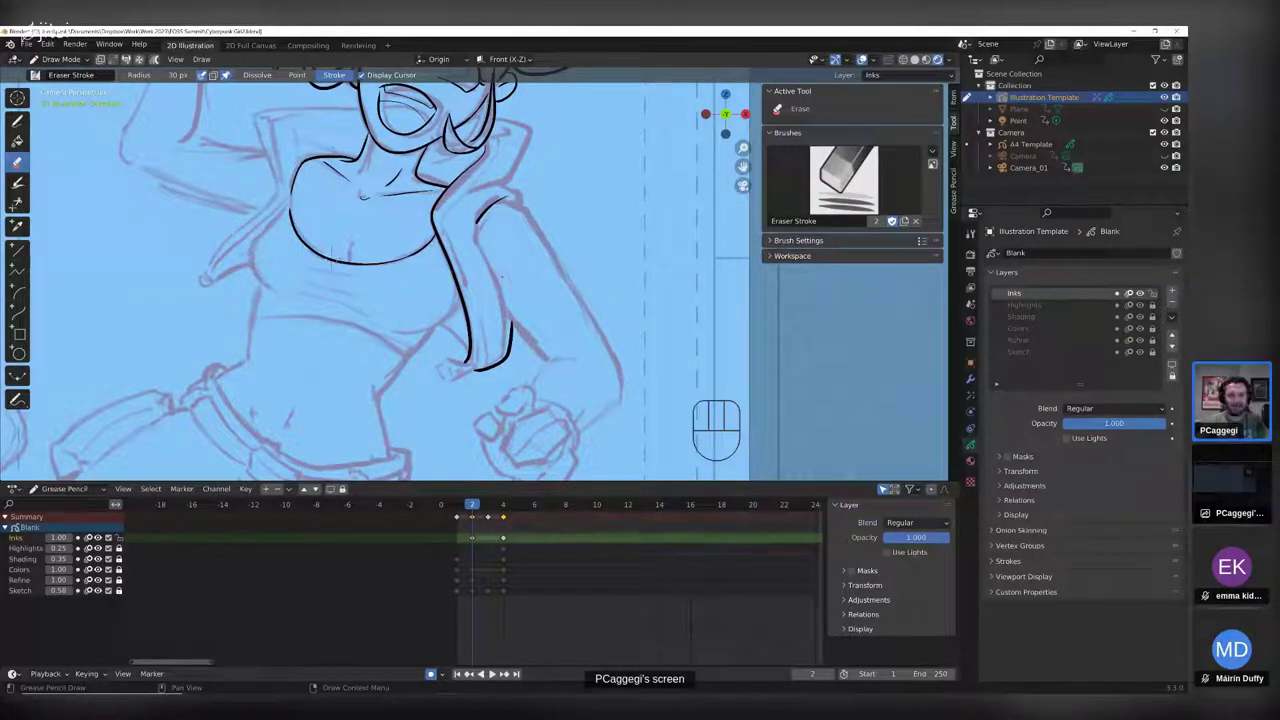
key("ctrl+z")
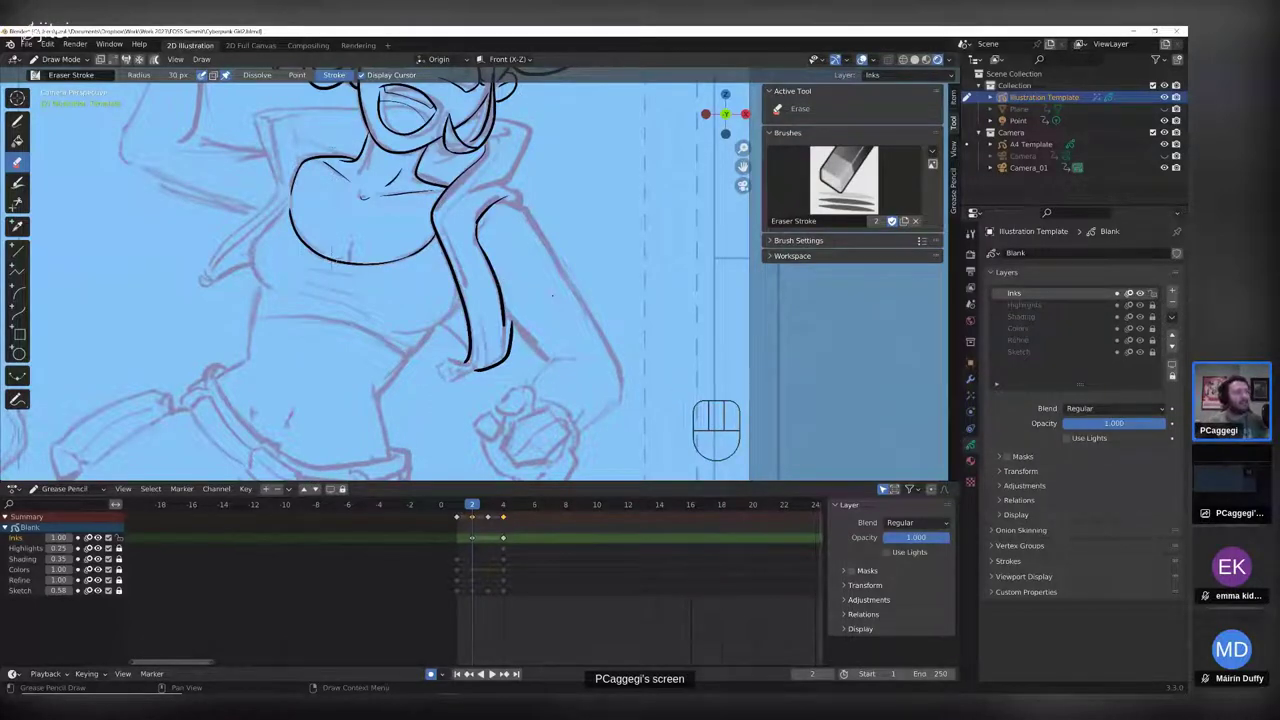
- Try deleting points of the jacket front's linked stroke in Edit Mode, and undo the deletion
scroll(552, 295, "up", 3)
key("Tab")
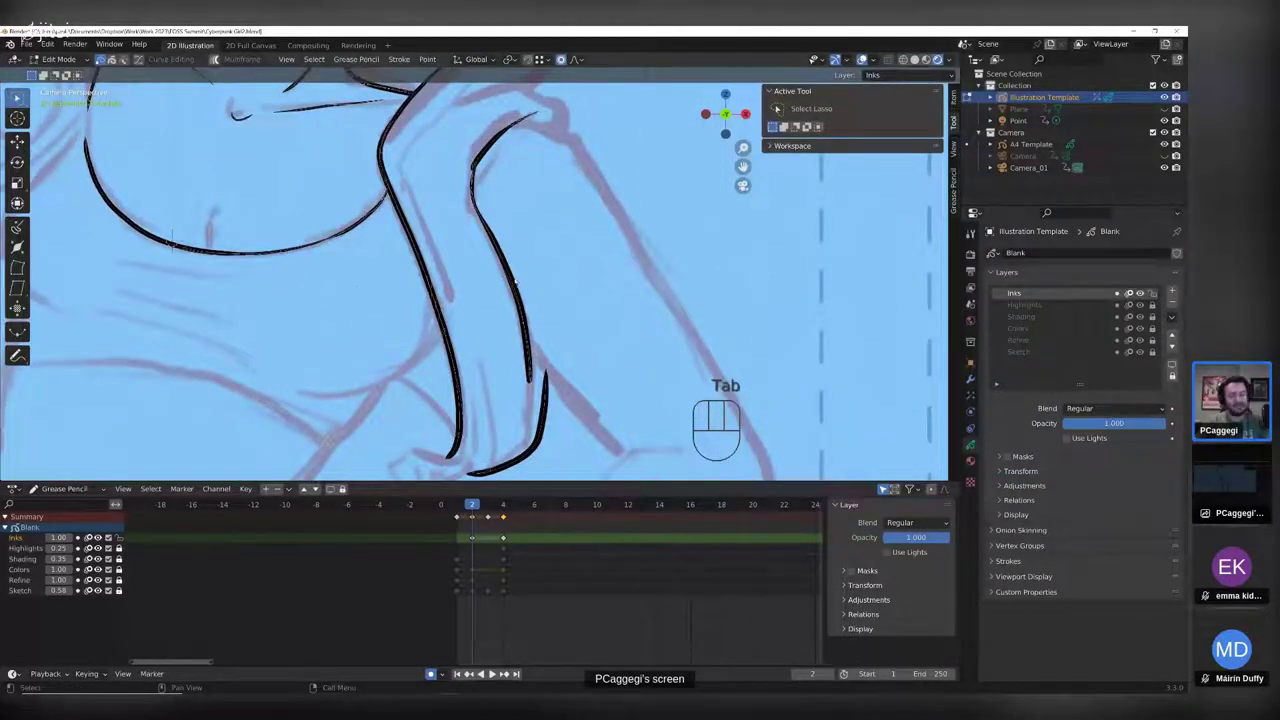
key("l")
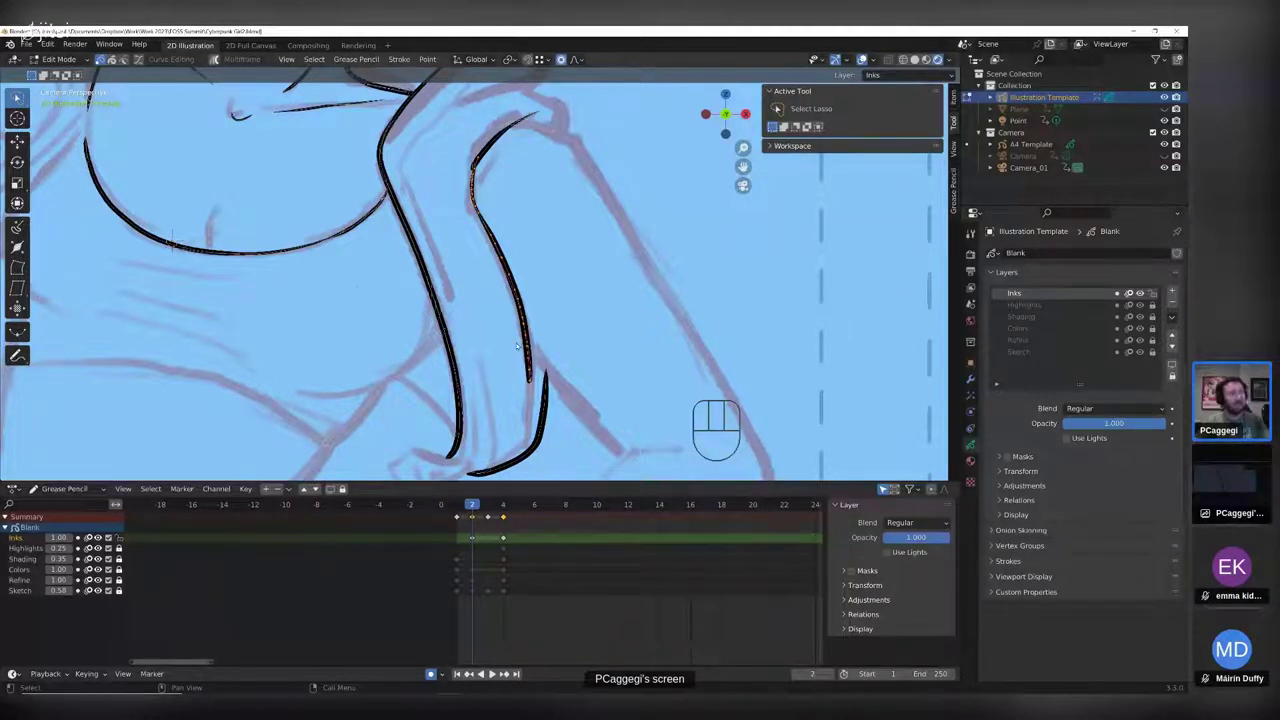
mouse_move(517, 346)
left_mouse_down()
mouse_move(498, 285)
mouse_move(530, 300)
mouse_move(491, 389)
mouse_move(485, 378)
left_mouse_up()
key("x")
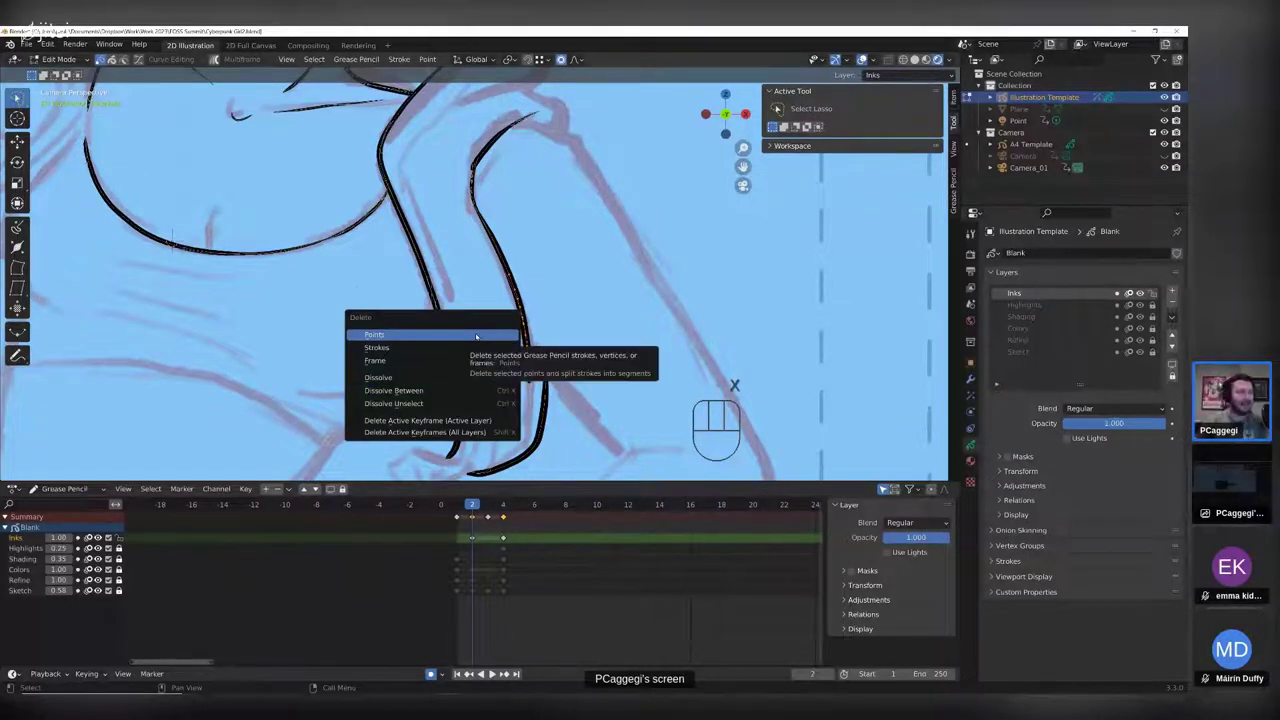
left_click(476, 336)
key("ctrl+z")
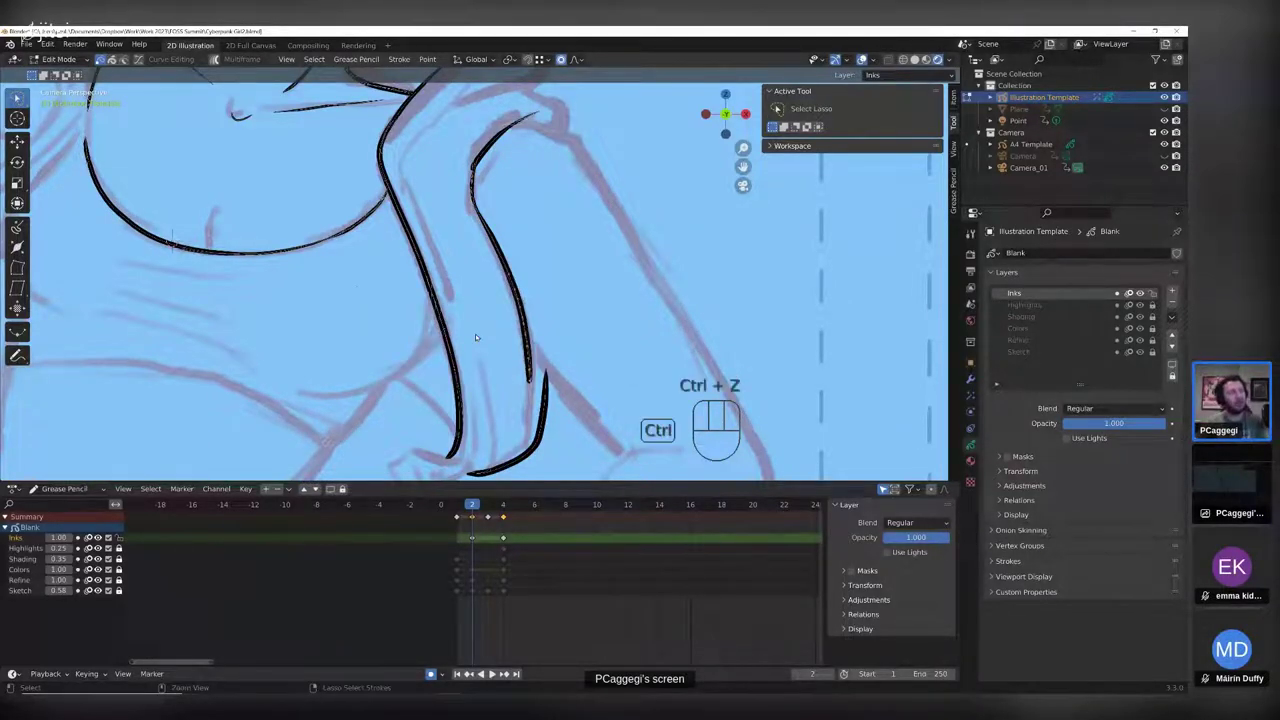
- Try erasing sections of both jacket-front lines in Draw Mode with the Eraser Point brush, and undo the erasures
key("ctrl+Tab")
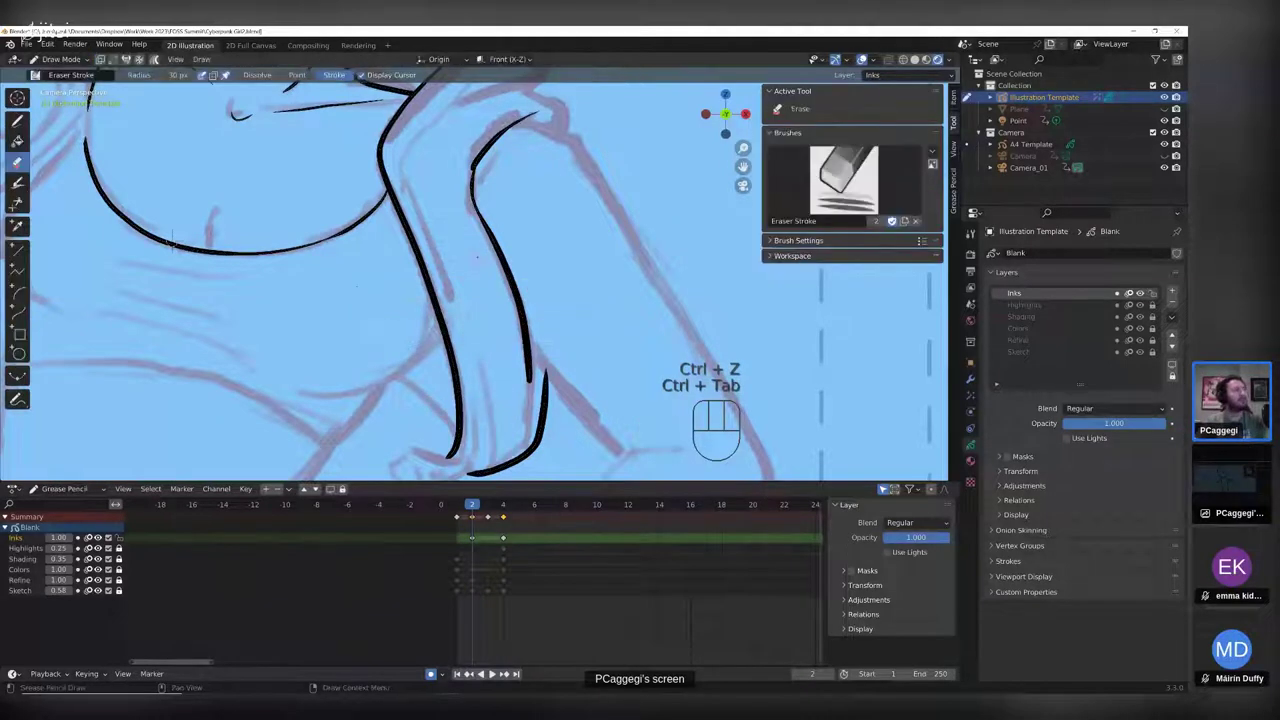
left_click(40, 75)
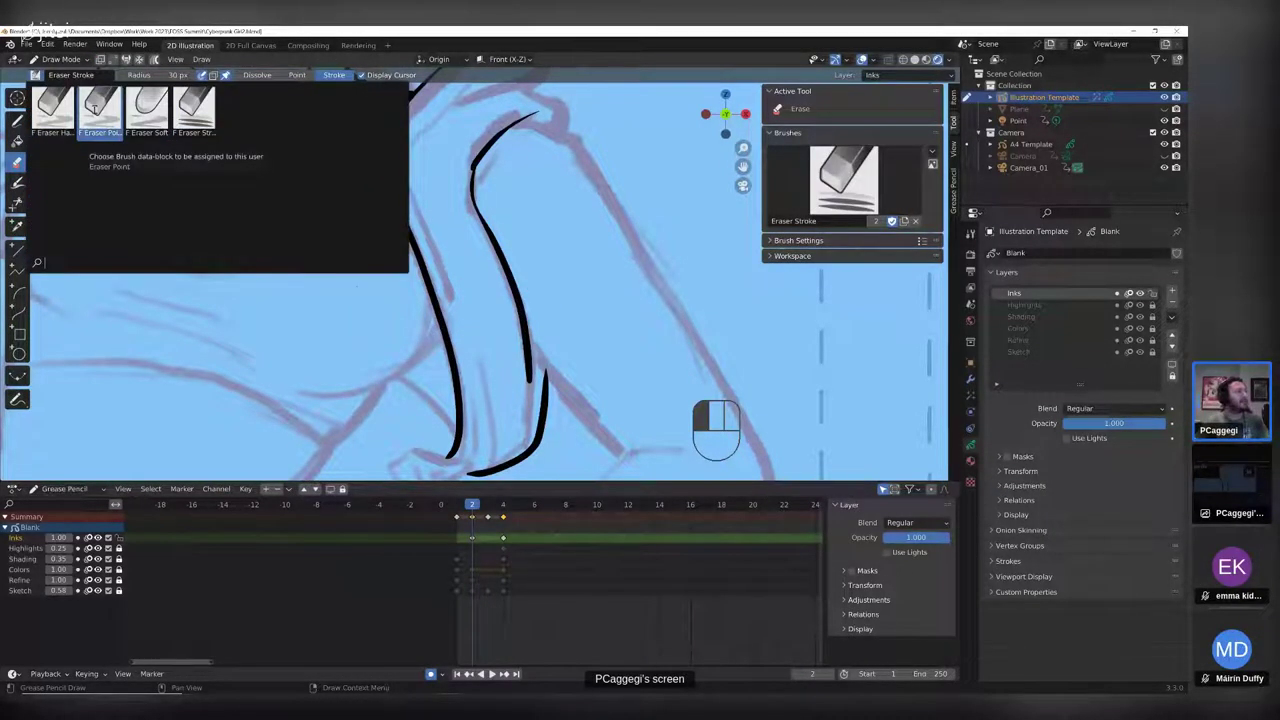
left_click(96, 106)
left_click_drag(530, 388, 518, 302)
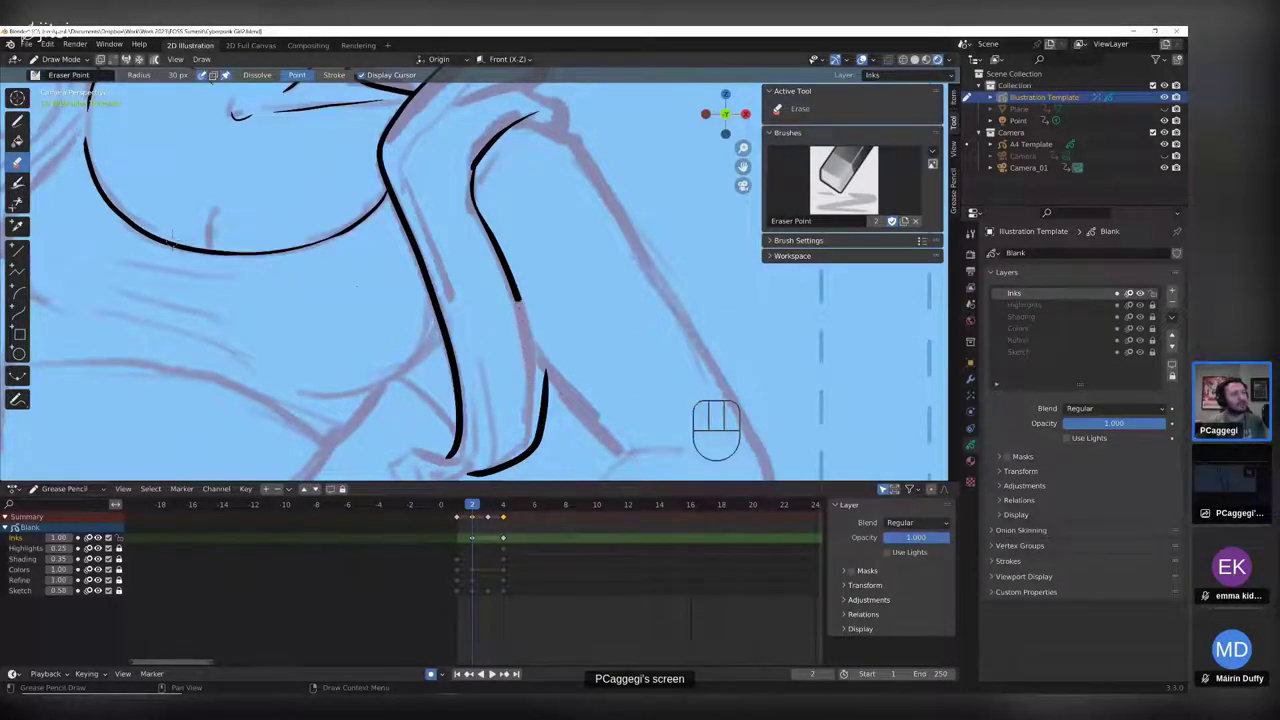
mouse_move(478, 215)
left_mouse_down()
mouse_move(499, 254)
mouse_move(474, 198)
mouse_move(415, 246)
mouse_move(450, 346)
left_mouse_up()
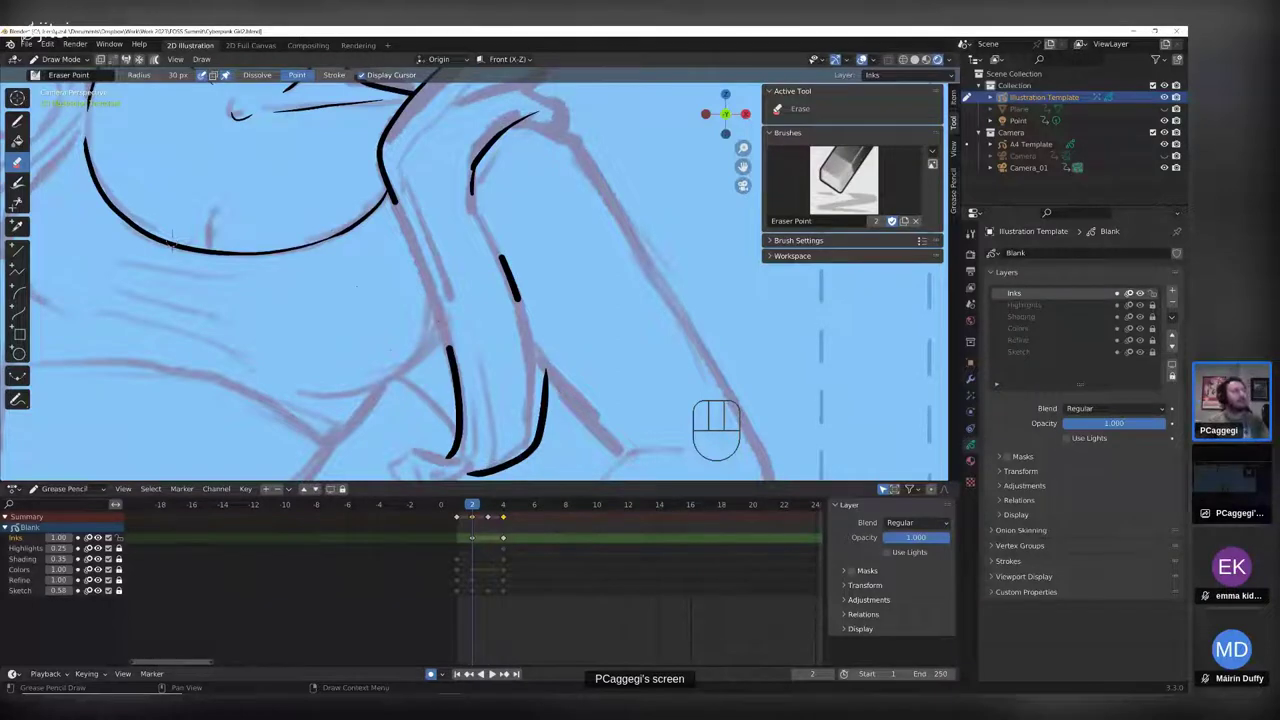
key("ctrl+z")
key("ctrl+z")
key("ctrl+z")
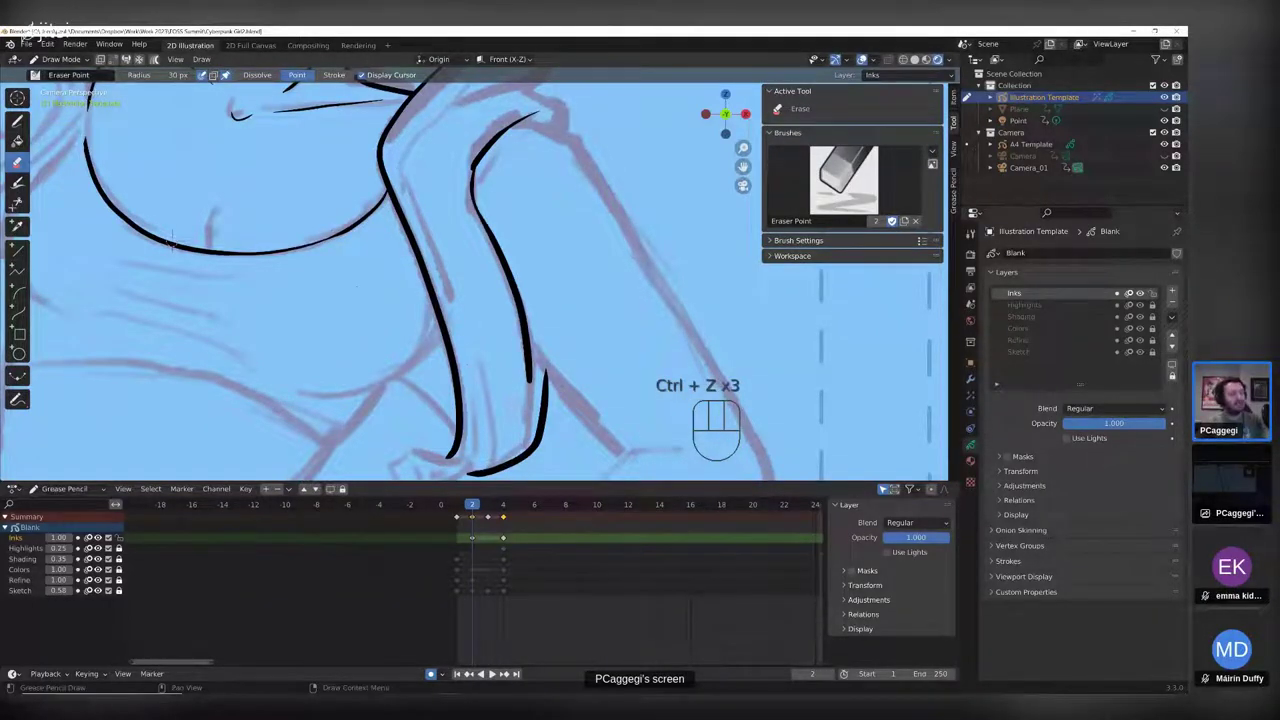
- Subdivide the linked stroke forming the hanging jacket front's line beside the torso in Edit Mode, using more than one cut
key("Tab")
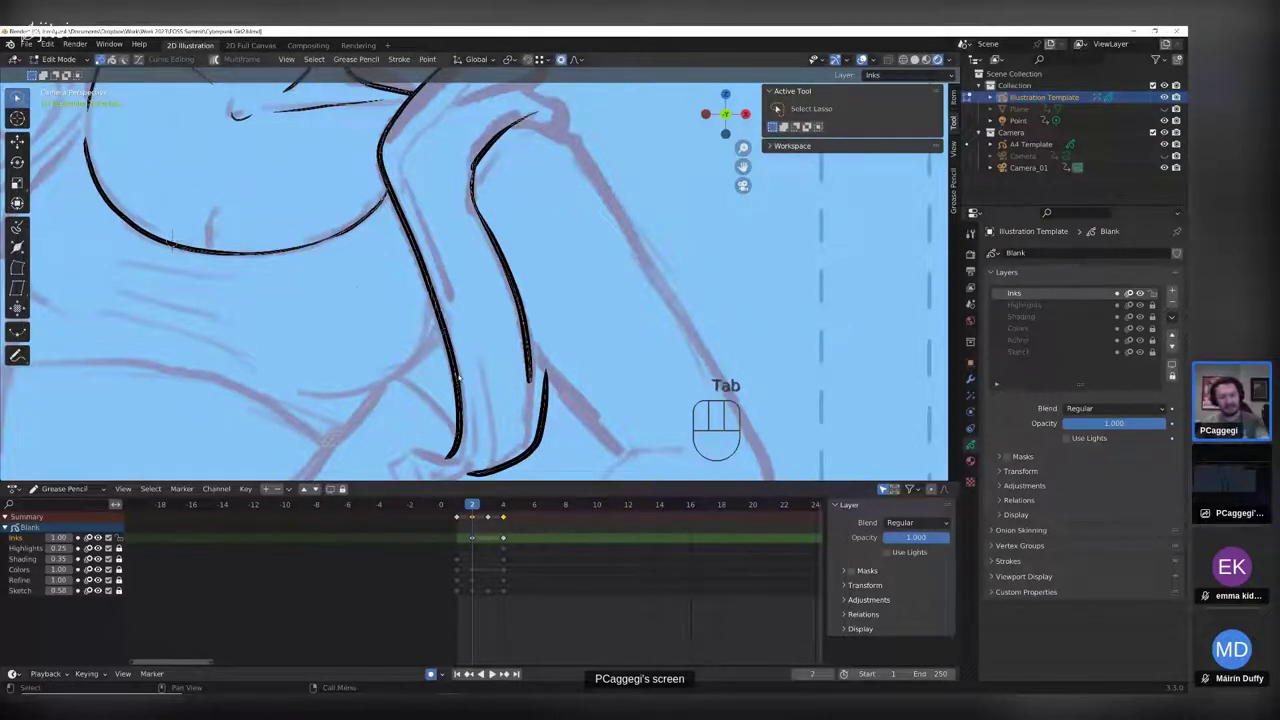
key("l")
right_click(458, 363)
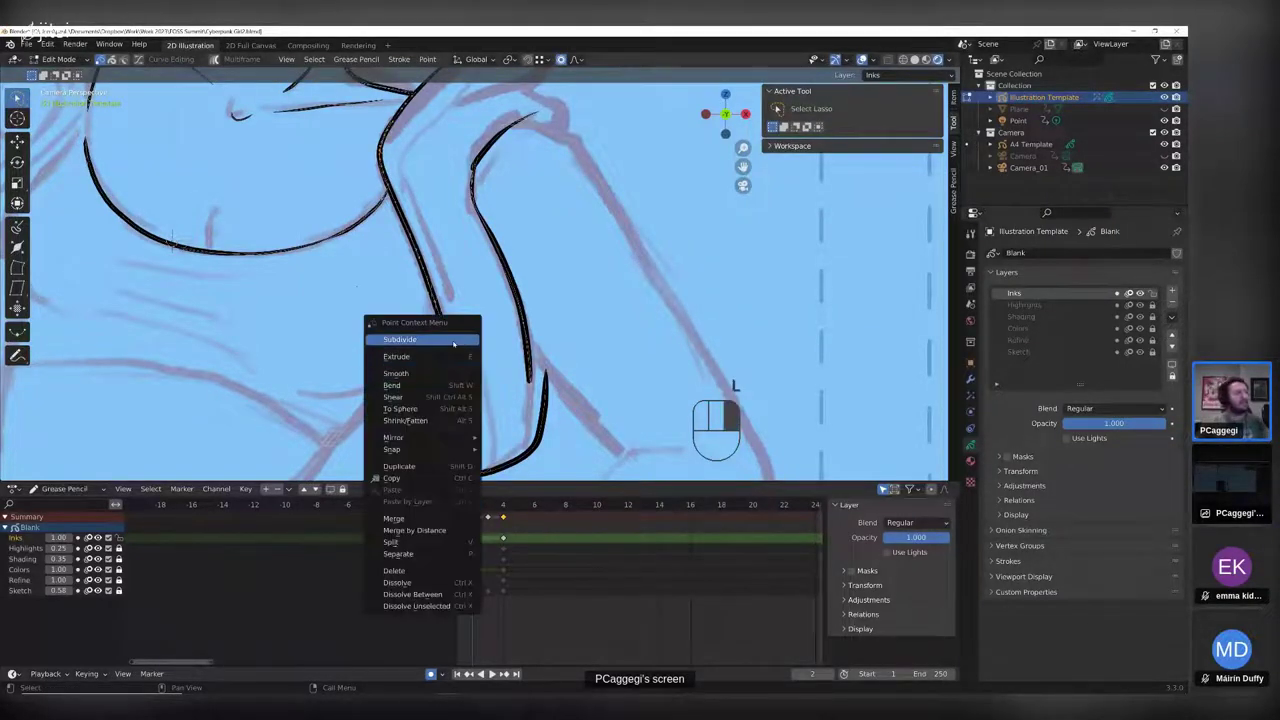
left_click(440, 339)
left_click(193, 375)
left_click(194, 376)
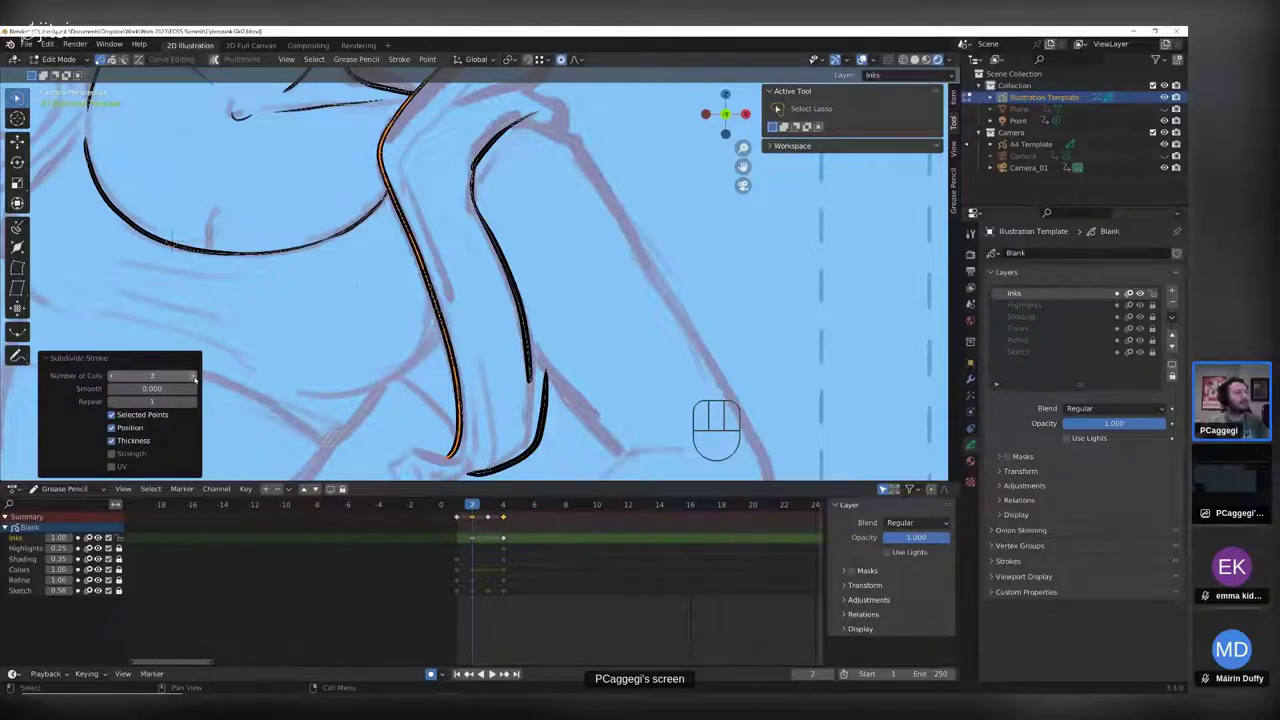
- Try erasing two sections of the subdivided jacket line in Draw Mode with the Eraser Point brush, and undo the erasures
middle_click_drag(409, 288, 453, 361, "shift")
scroll(453, 361, "up", 1)
middle_click_drag(507, 437, 509, 300, "shift")
key("Tab")
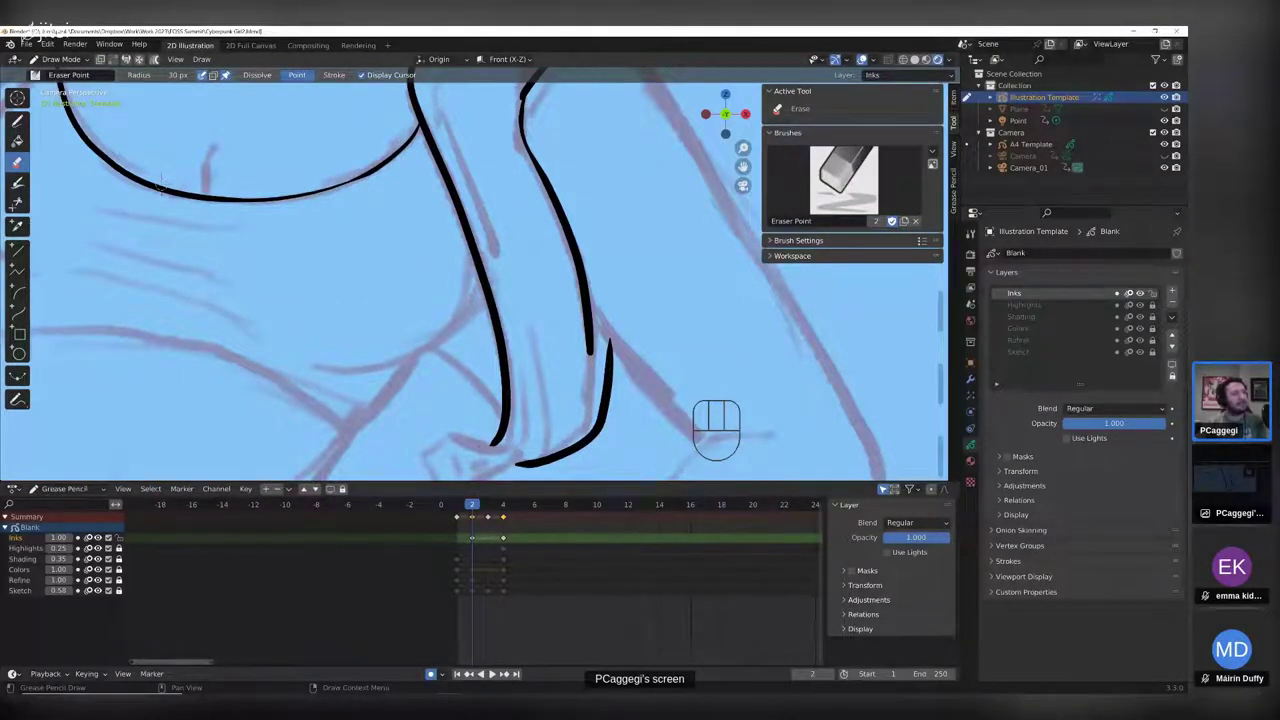
left_click_drag(491, 447, 505, 393)
left_click_drag(476, 257, 496, 318)
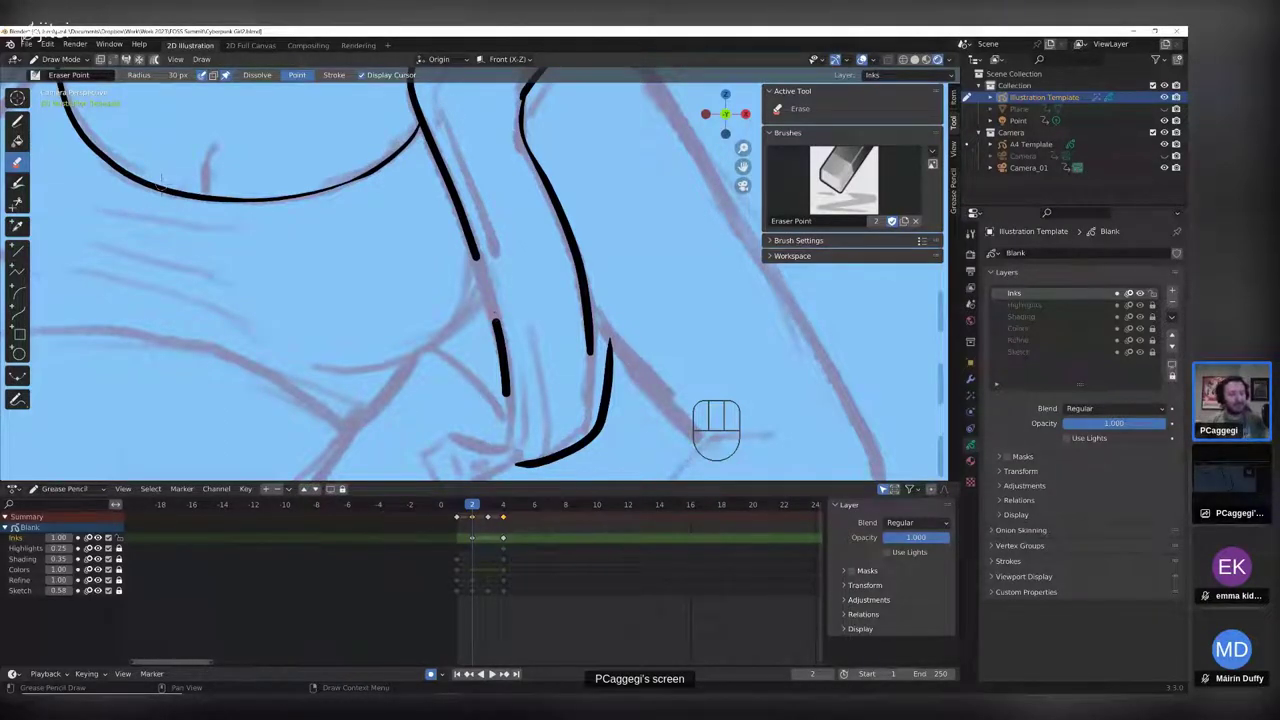
key("ctrl+z")
key("ctrl+z")
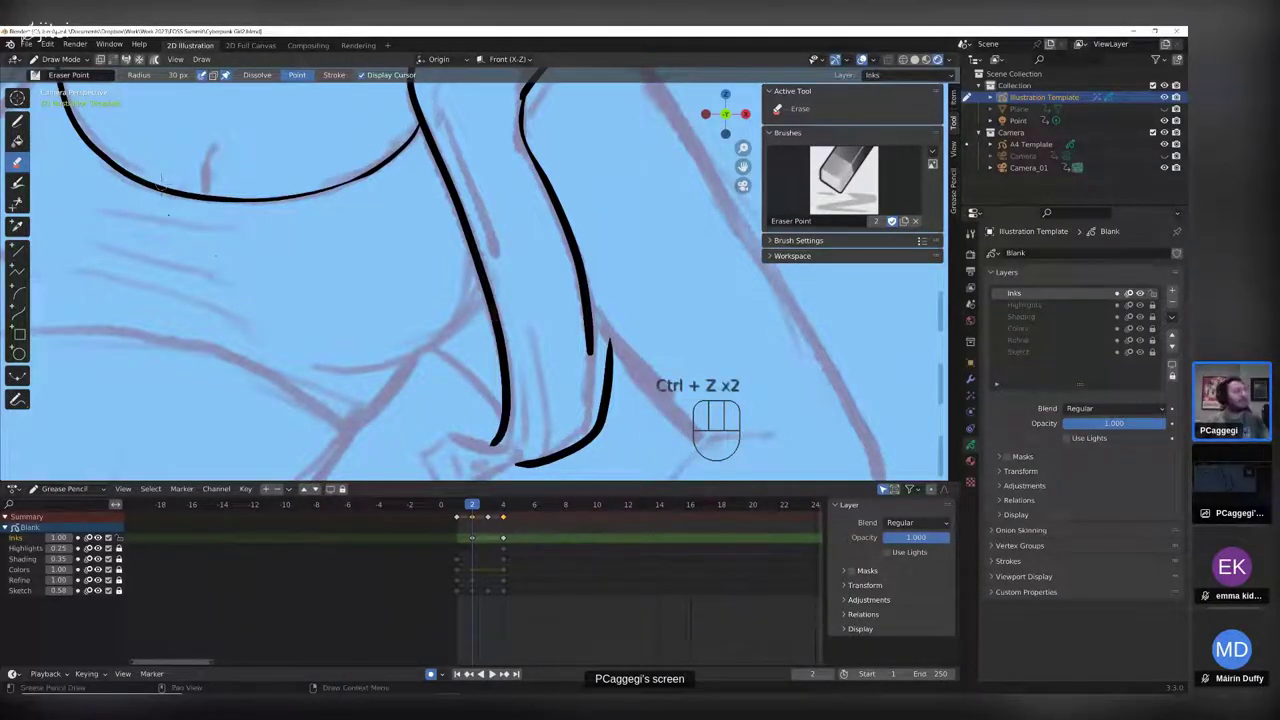
- Try erasing the lower end of the subdivided jacket line with the Eraser Soft brush, and undo the erasure
left_click(60, 75)
left_click(145, 112)
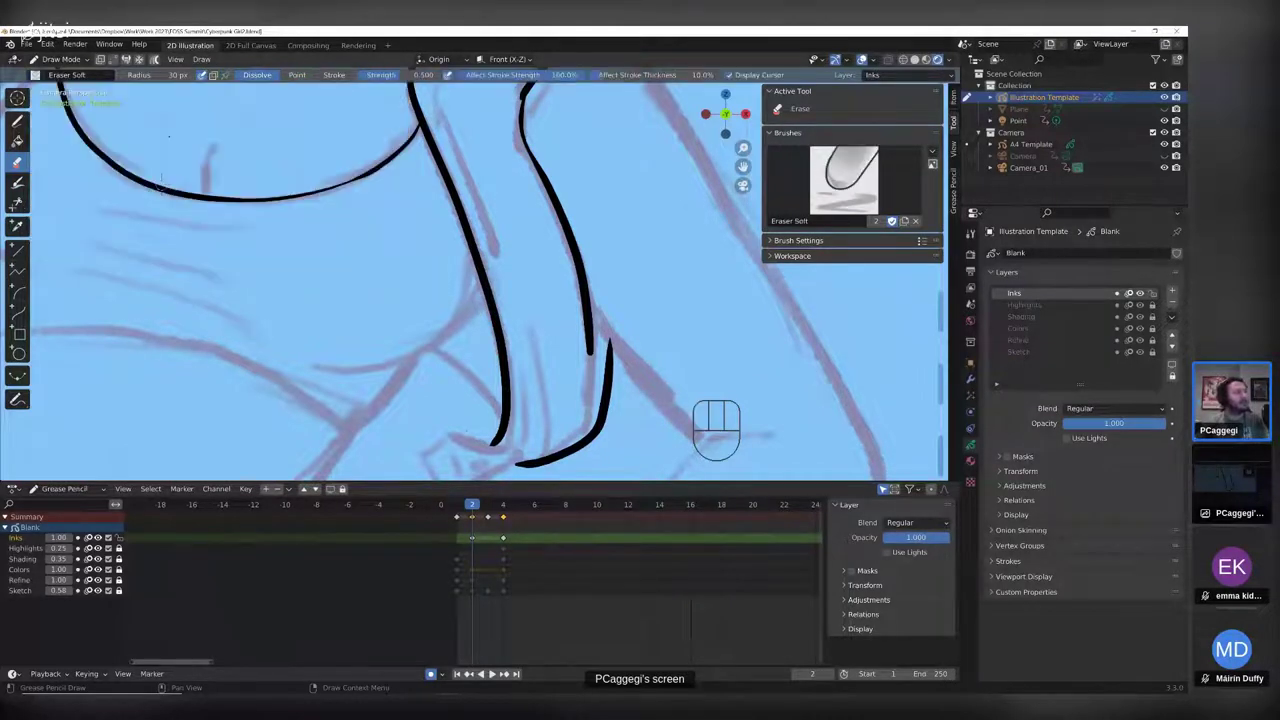
left_click_drag(495, 442, 504, 360)
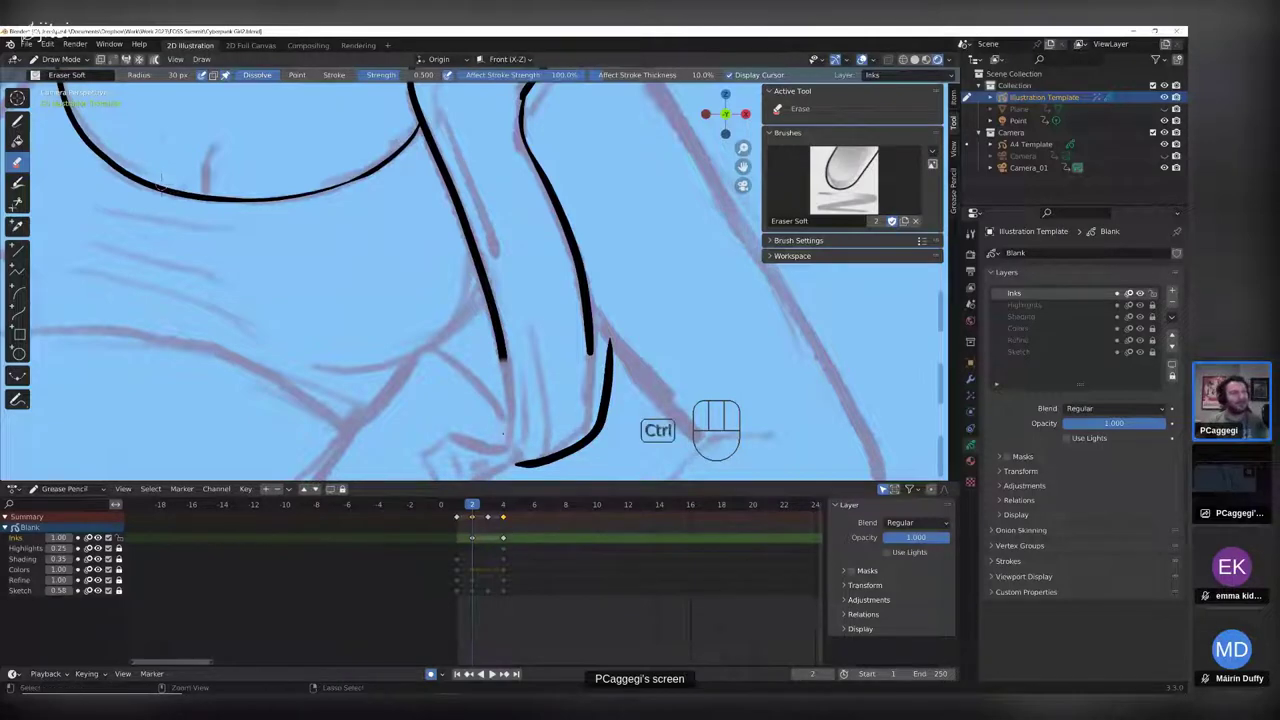
key("ctrl+z")
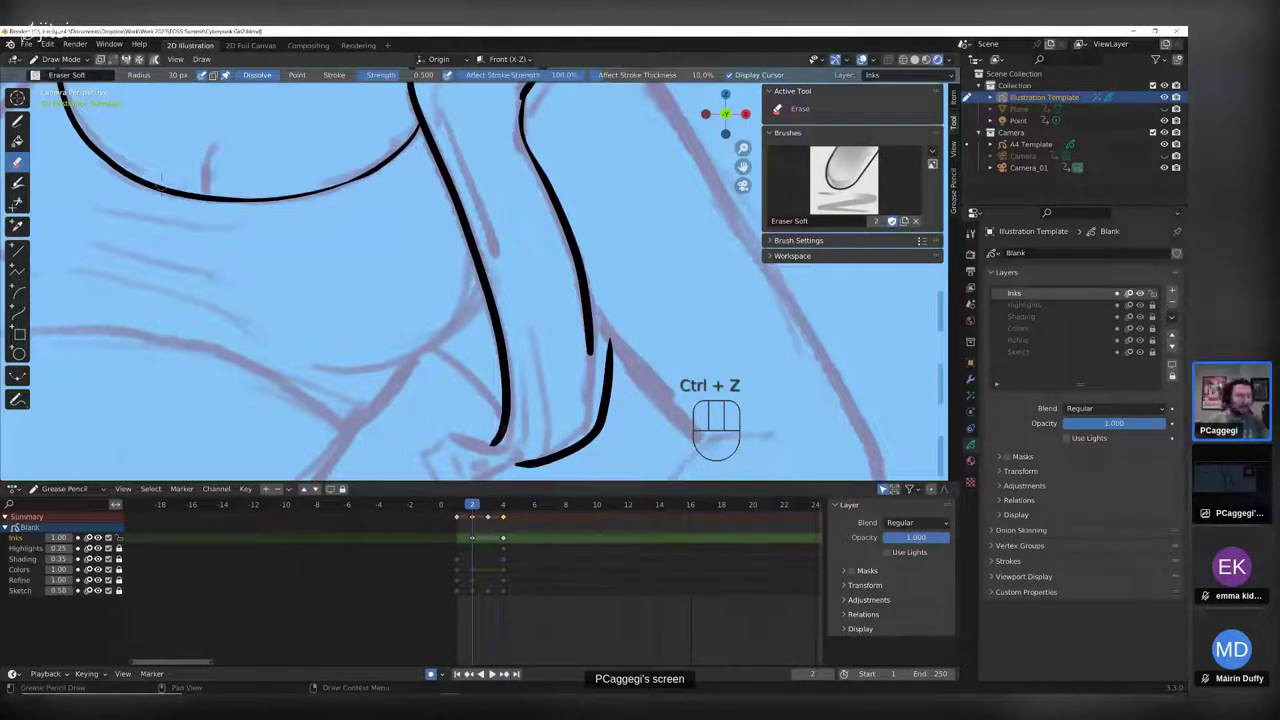
- Set the eraser back to the Eraser Stroke brush and return to the Draw tool with the Ink Pen
left_click(40, 76)
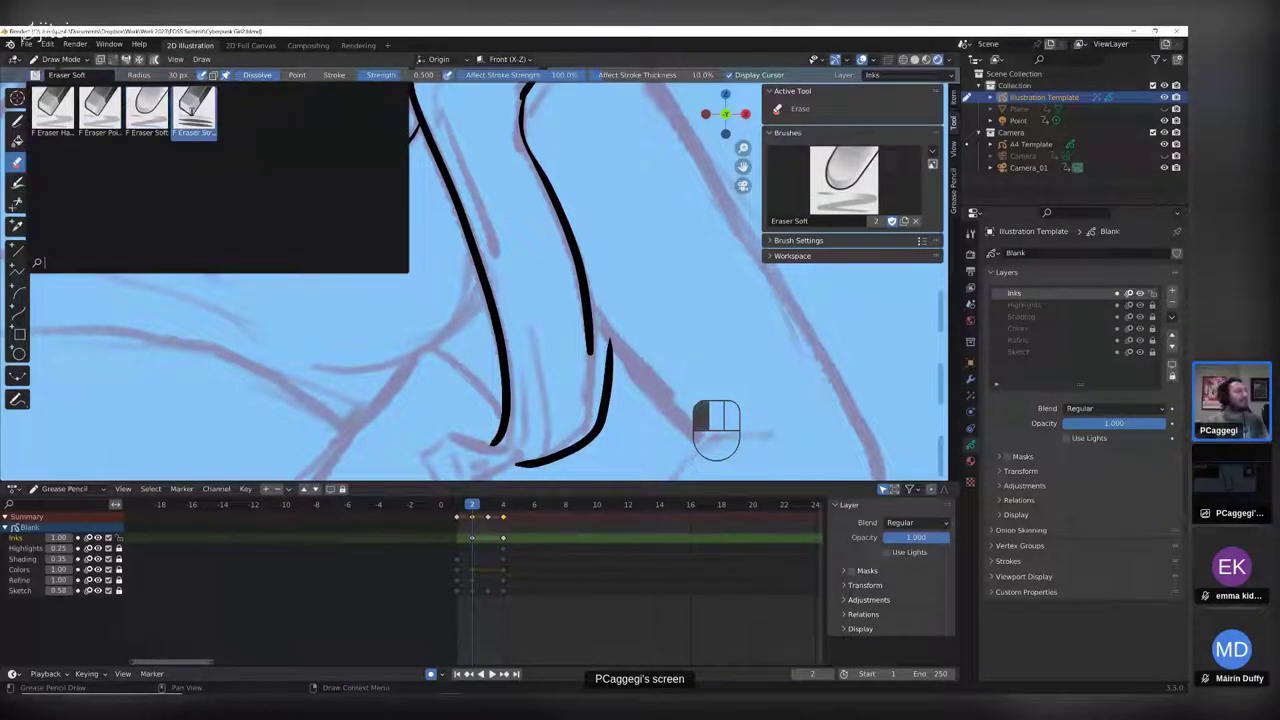
left_click(190, 112)
left_click(17, 120)
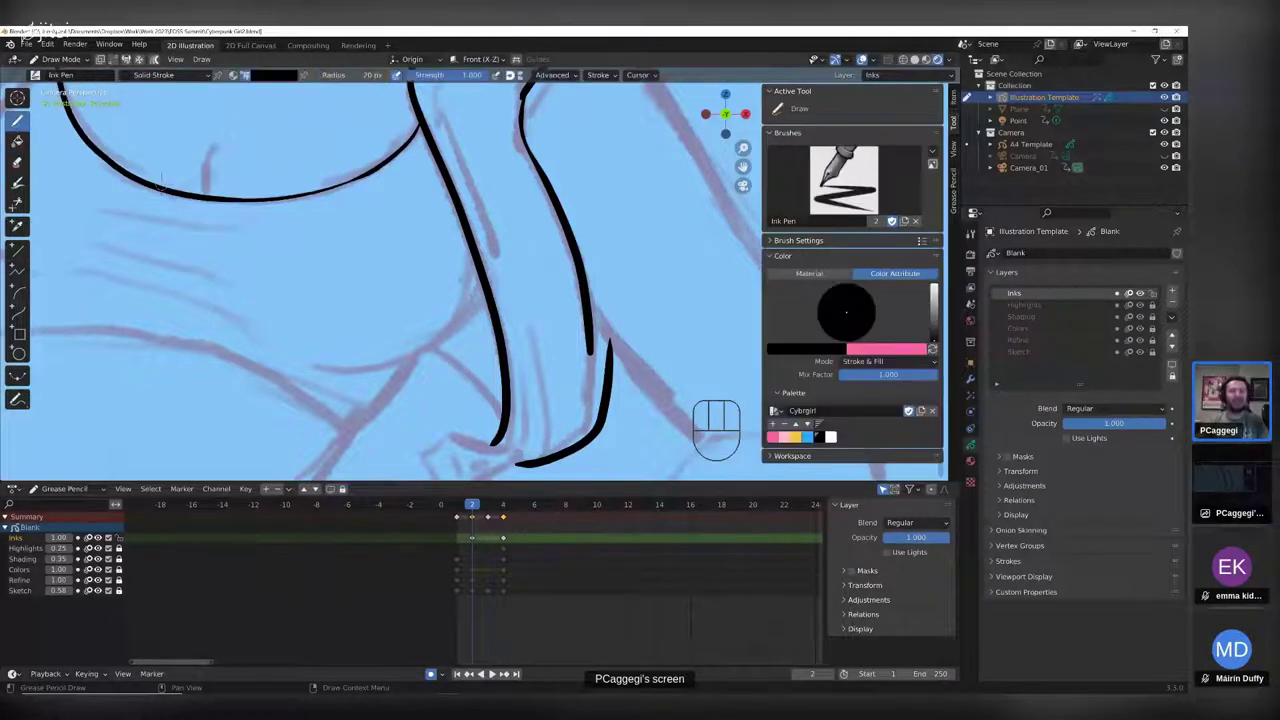
- Ink the jacket collar on both sides of the neck over the sketch with the Ink Pen
scroll(465, 340, "down", 4)
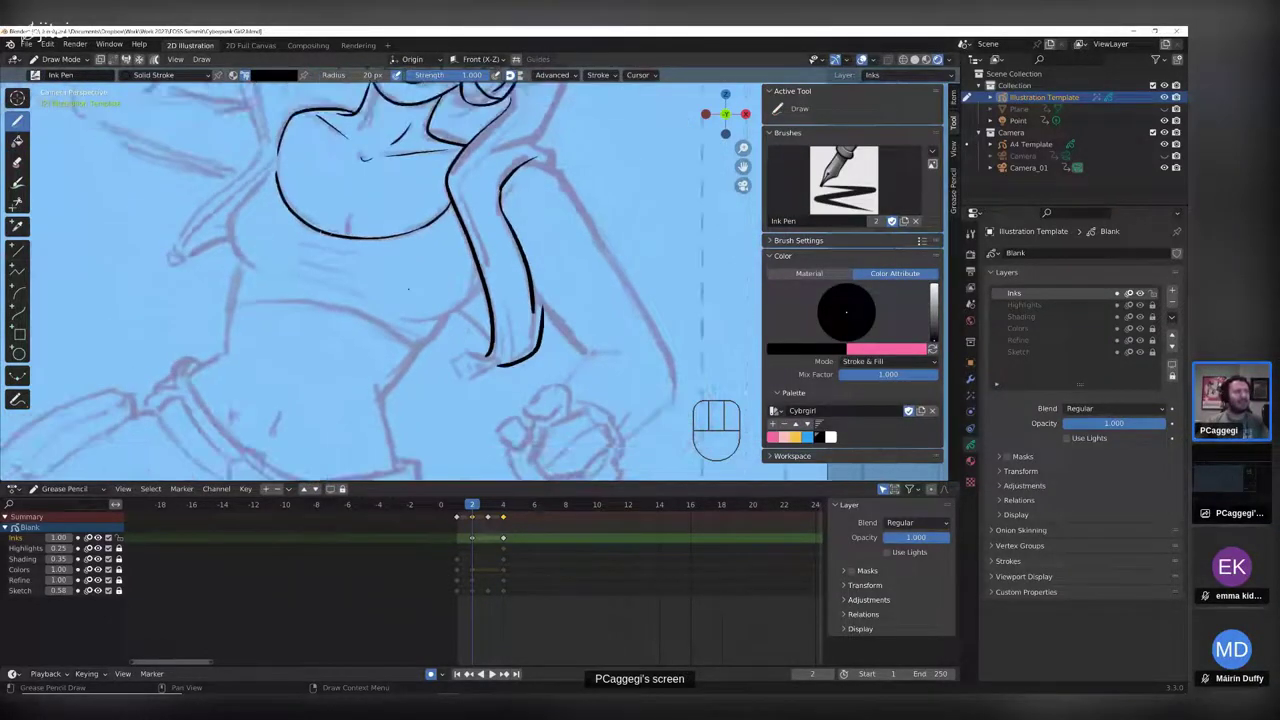
middle_click_drag(381, 285, 447, 402)
scroll(446, 402, "up", 4)
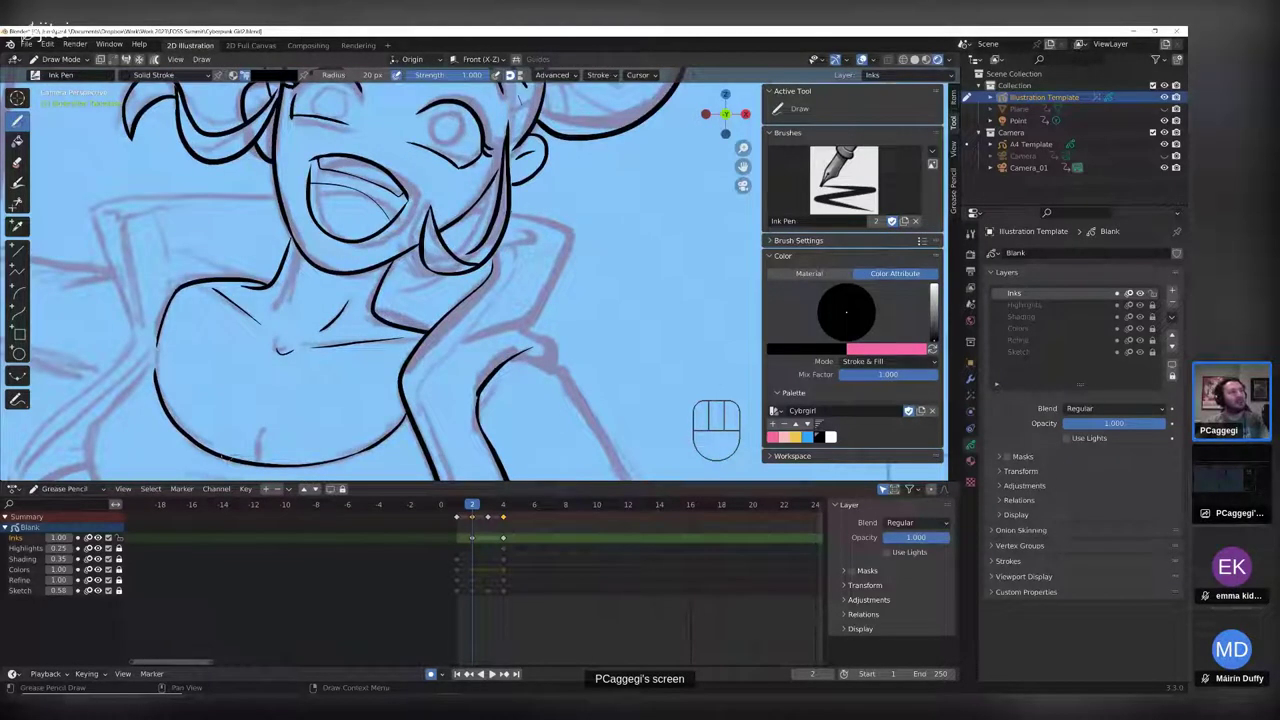
mouse_move(452, 210)
left_mouse_down()
mouse_move(572, 236)
mouse_move(530, 326)
mouse_move(478, 334)
mouse_move(556, 340)
mouse_move(560, 360)
left_mouse_up()
middle_click_drag(225, 458, 441, 448)
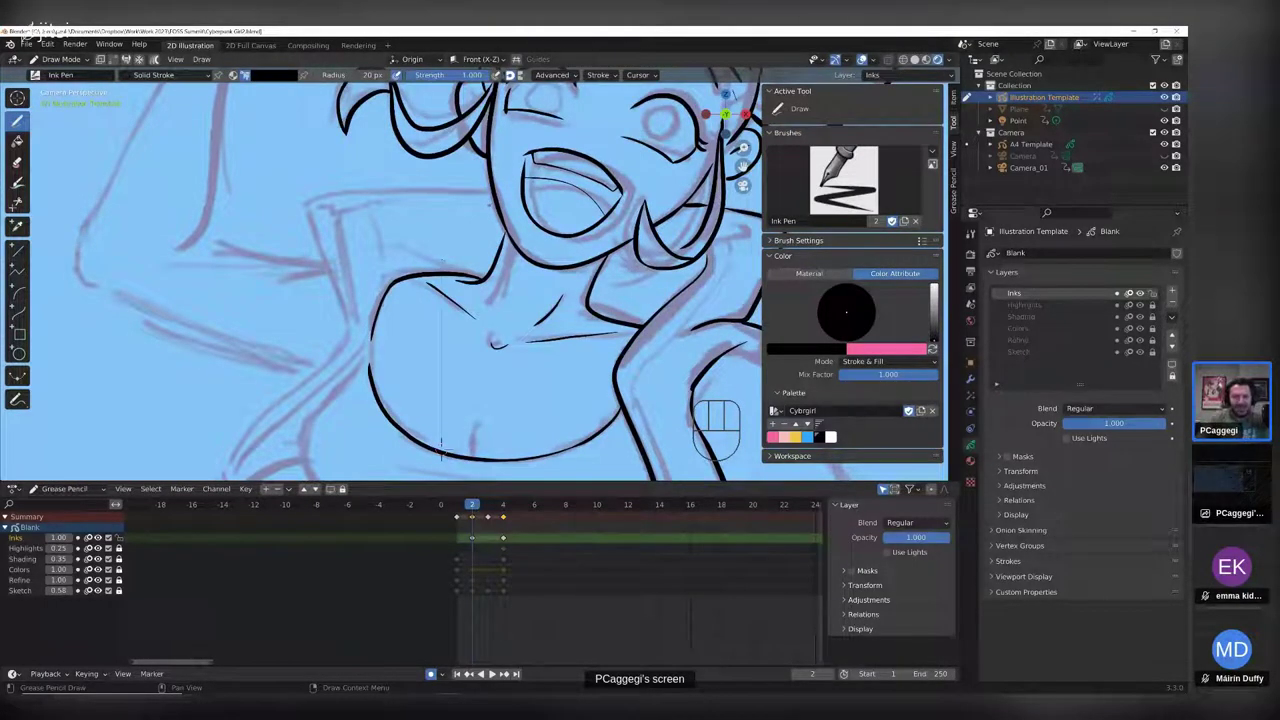
mouse_move(492, 188)
left_mouse_down()
mouse_move(308, 204)
mouse_move(342, 308)
left_mouse_up()
left_click_drag(340, 216, 362, 330)
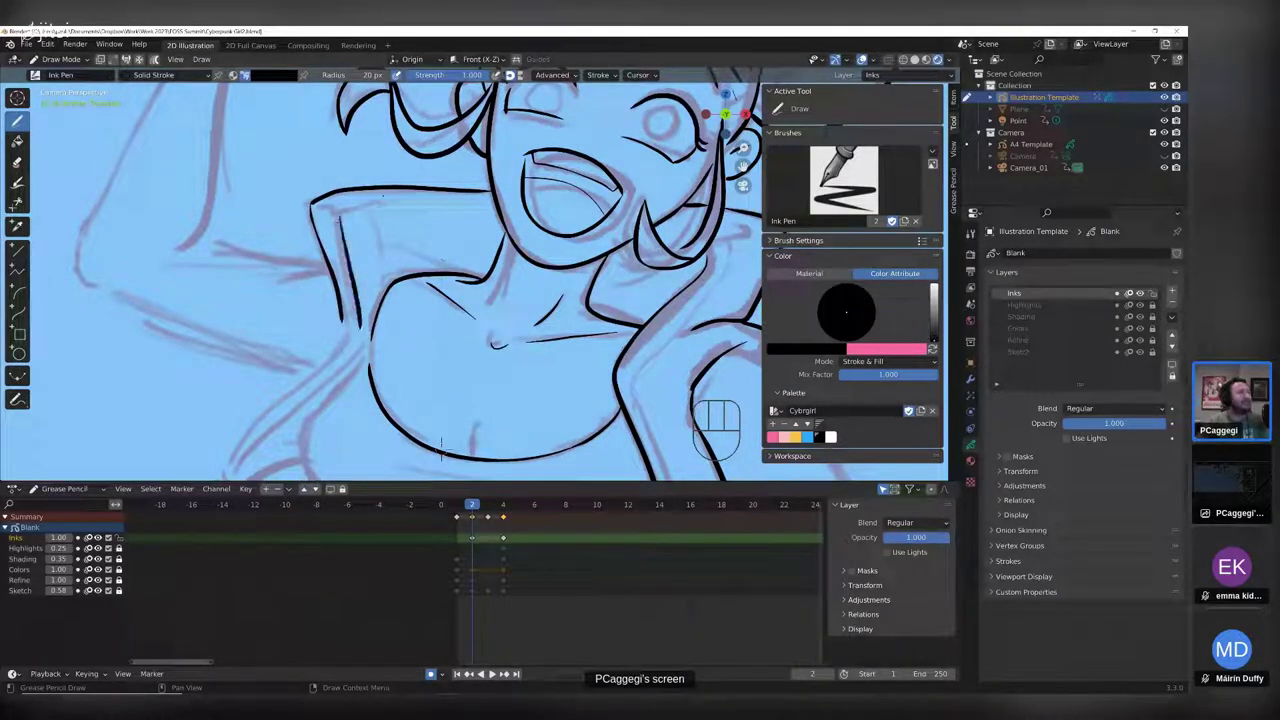
left_click_drag(383, 196, 348, 208)
- Ink both edges of the flared jacket front on the raised-arm side and the curves at both sides of the bust
middle_click_drag(441, 446, 442, 318, "shift")
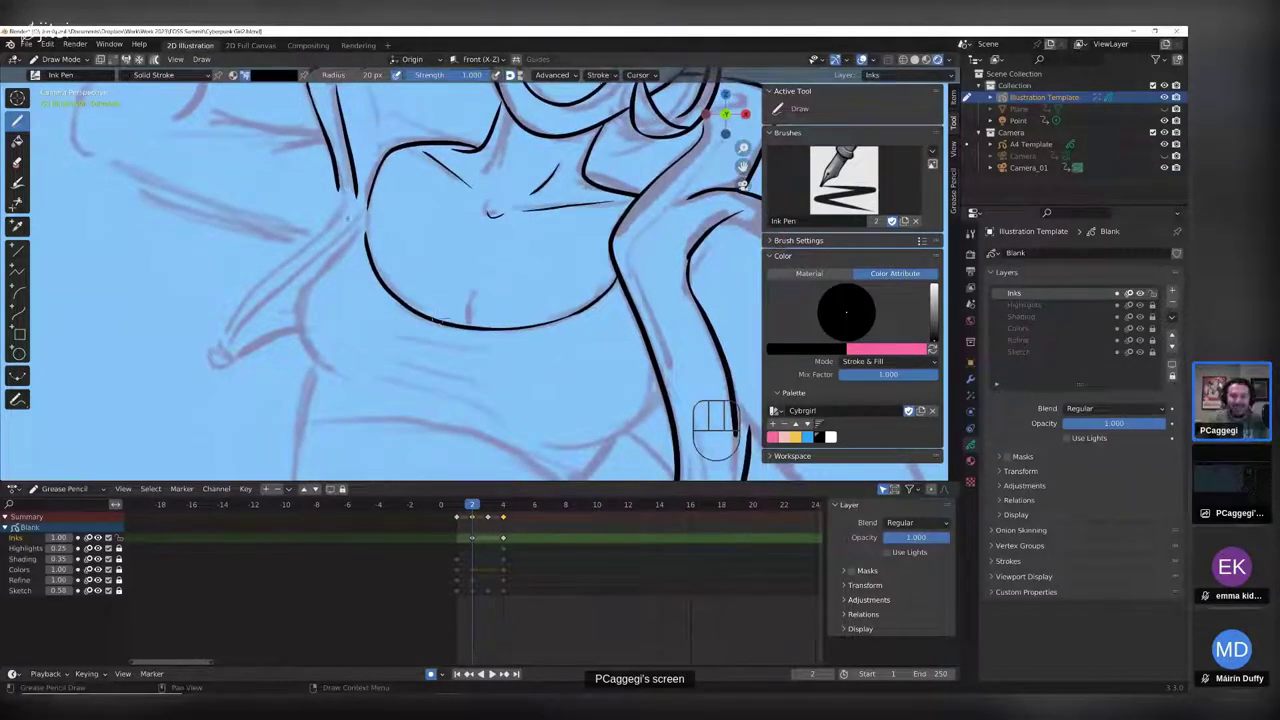
left_click_drag(357, 190, 228, 326)
left_click_drag(355, 218, 238, 348)
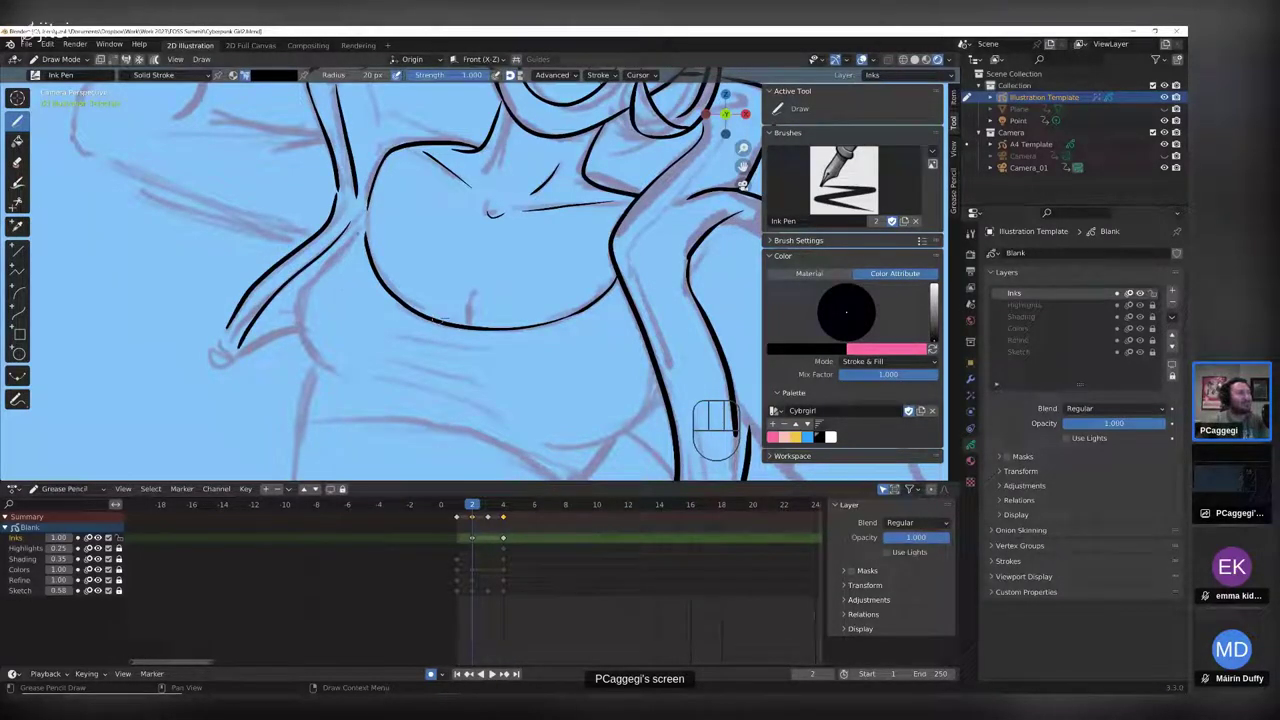
mouse_move(354, 228)
left_mouse_down()
mouse_move(298, 302)
mouse_move(307, 361)
mouse_move(337, 378)
left_mouse_up()
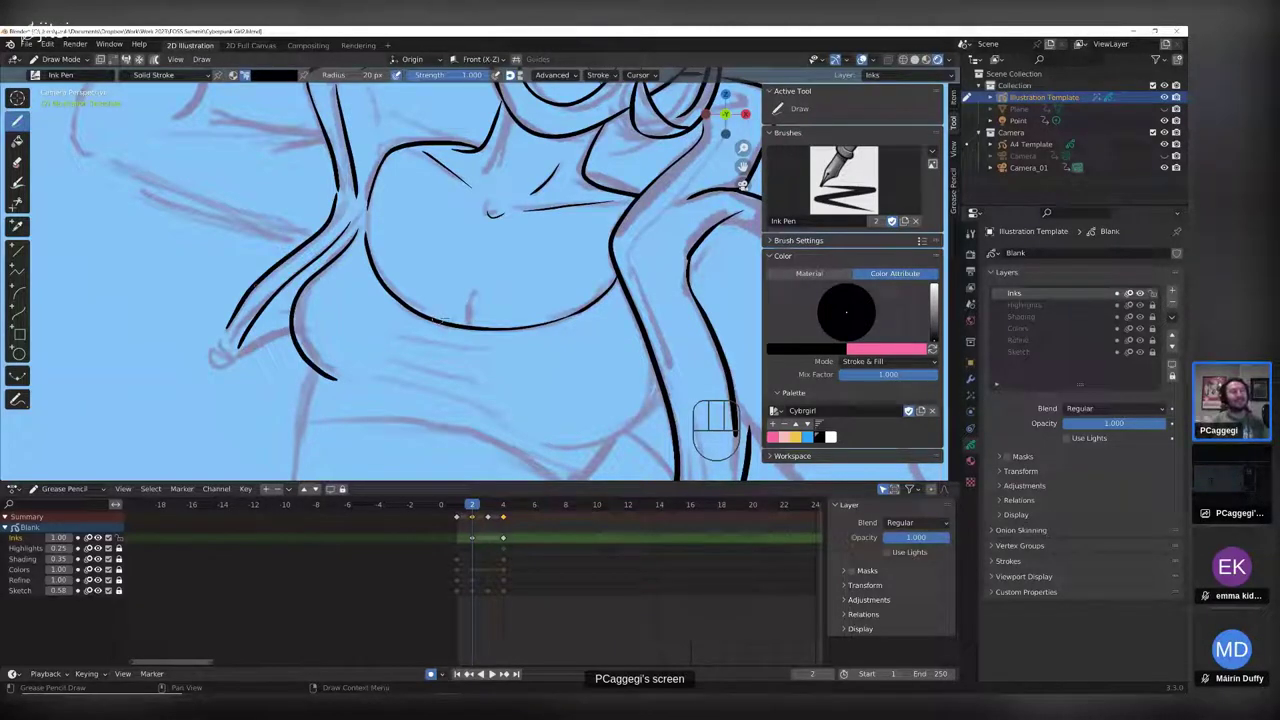
middle_click_drag(437, 322, 411, 268)
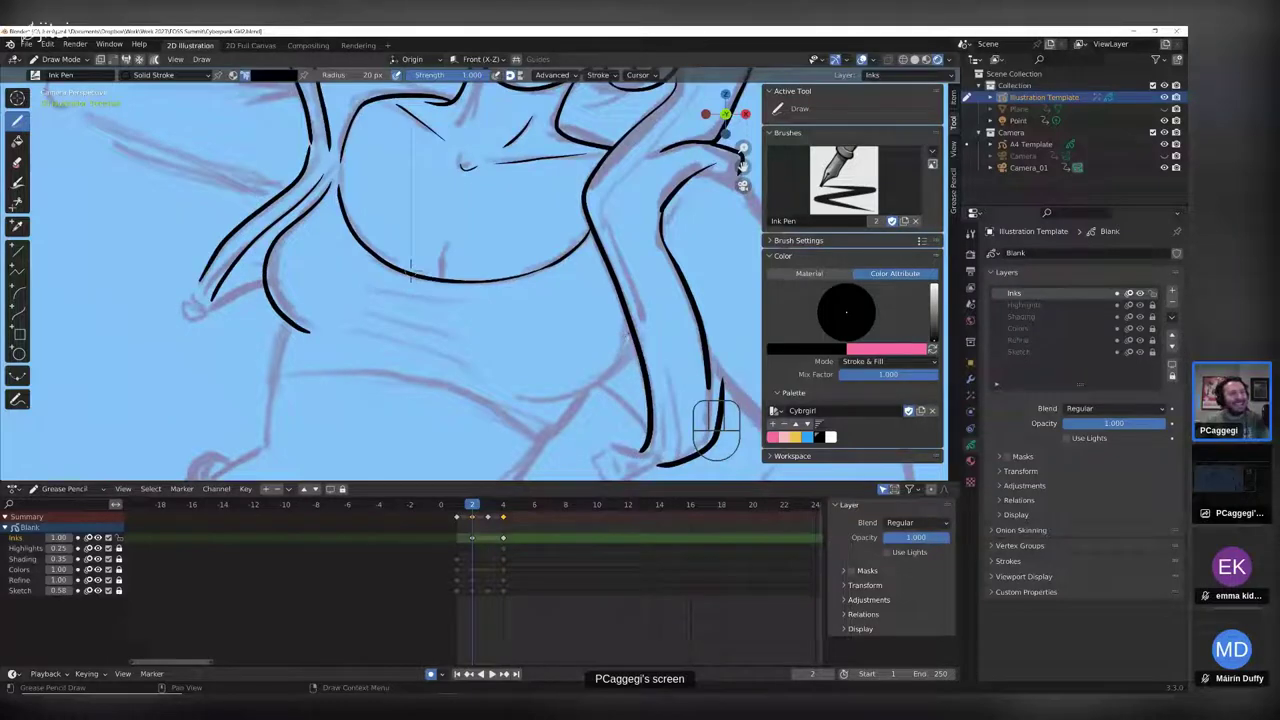
mouse_move(628, 328)
left_mouse_down()
mouse_move(596, 386)
mouse_move(534, 391)
left_mouse_up()
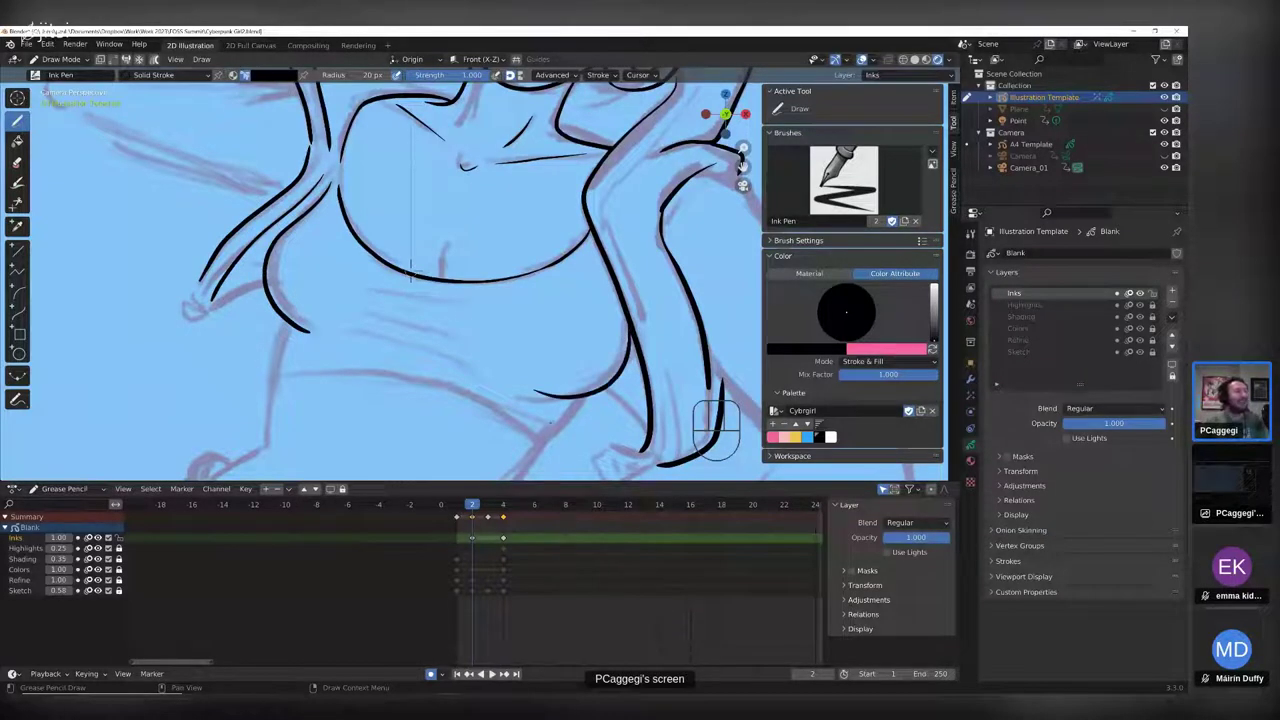
- Ink the waist and hip contours on both sides of the torso and a short slanted line on the belly
middle_click_drag(410, 272, 430, 112, "shift")
mouse_move(603, 237)
left_mouse_down()
mouse_move(530, 336)
mouse_move(514, 328)
mouse_move(530, 452)
left_mouse_up()
mouse_move(302, 158)
left_mouse_down()
mouse_move(282, 290)
mouse_move(234, 318)
left_mouse_up()
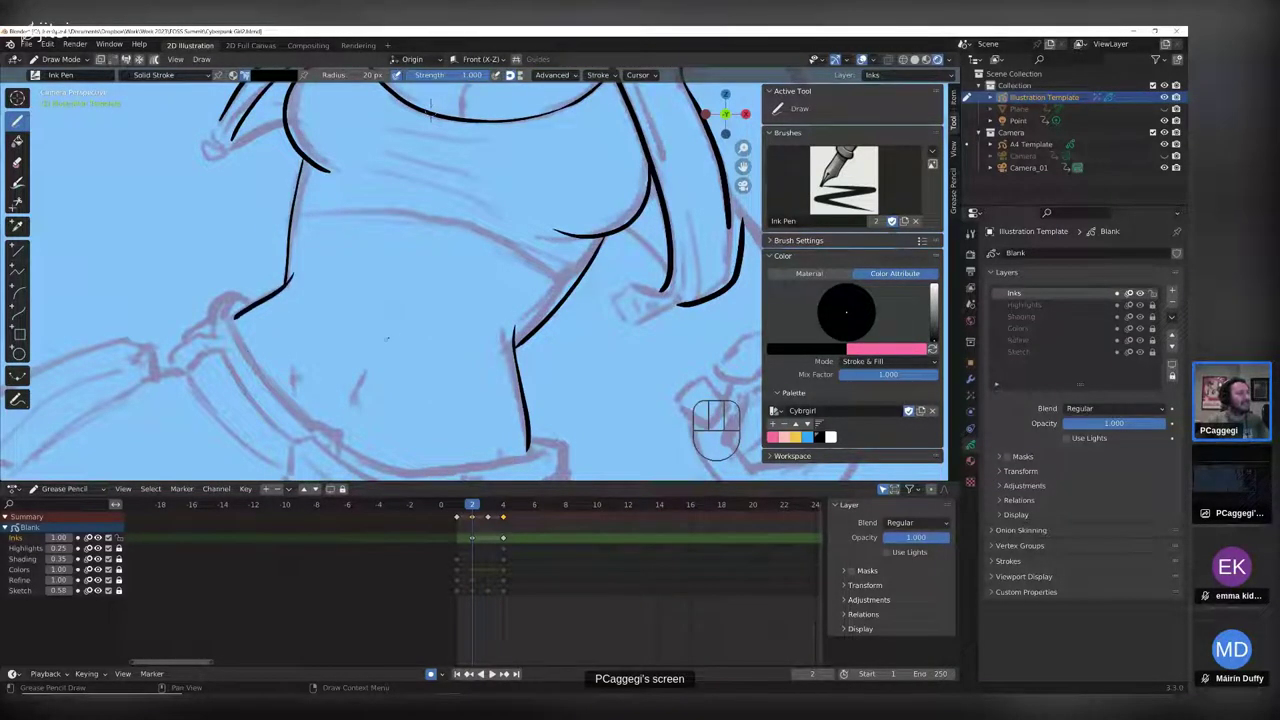
left_click_drag(375, 354, 348, 410)
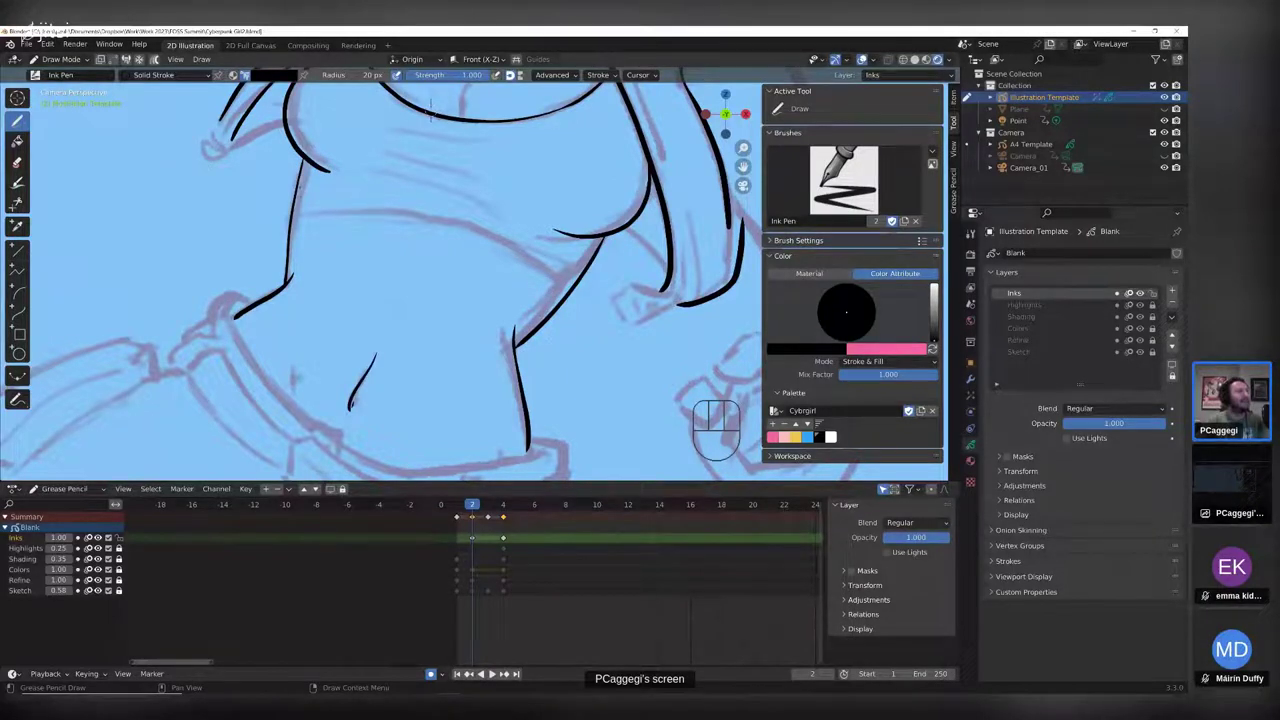
- Ink the short chest line, the creases below the bust, and the remaining fold and hem lines on both jacket fronts
middle_click_drag(433, 113, 366, 240)
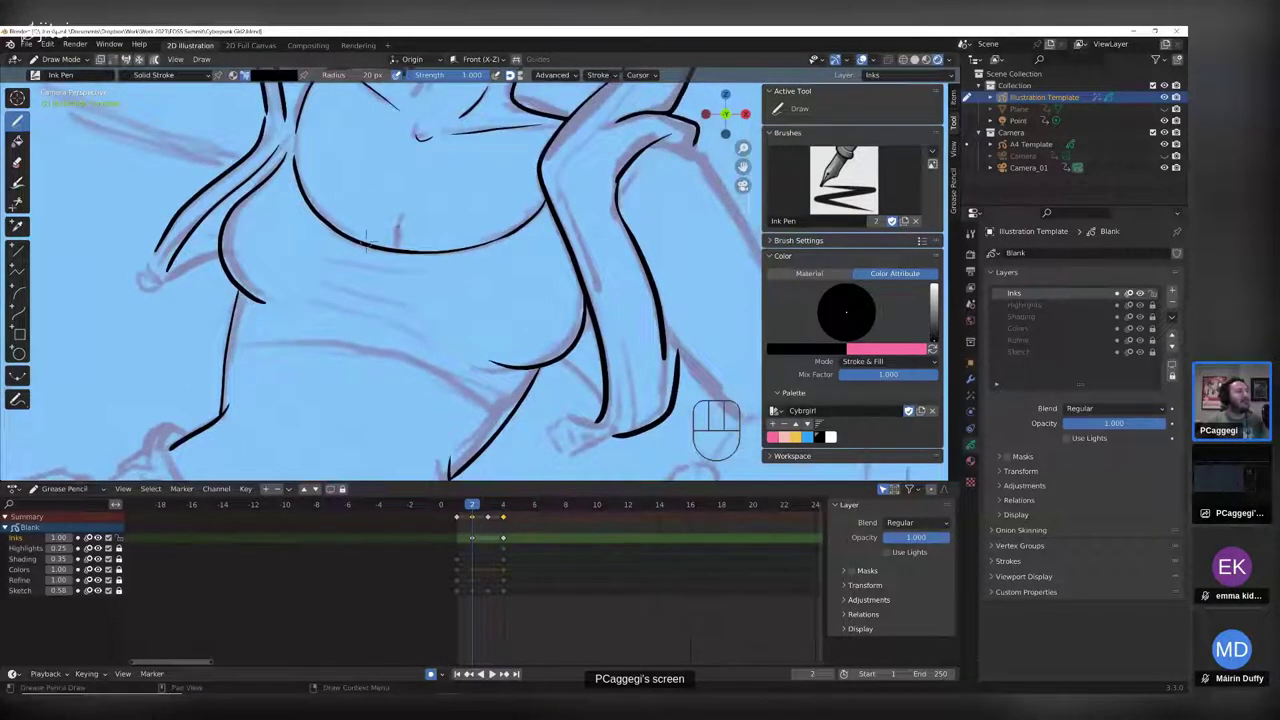
mouse_move(397, 230)
left_mouse_down()
mouse_move(391, 252)
mouse_move(320, 267)
left_mouse_up()
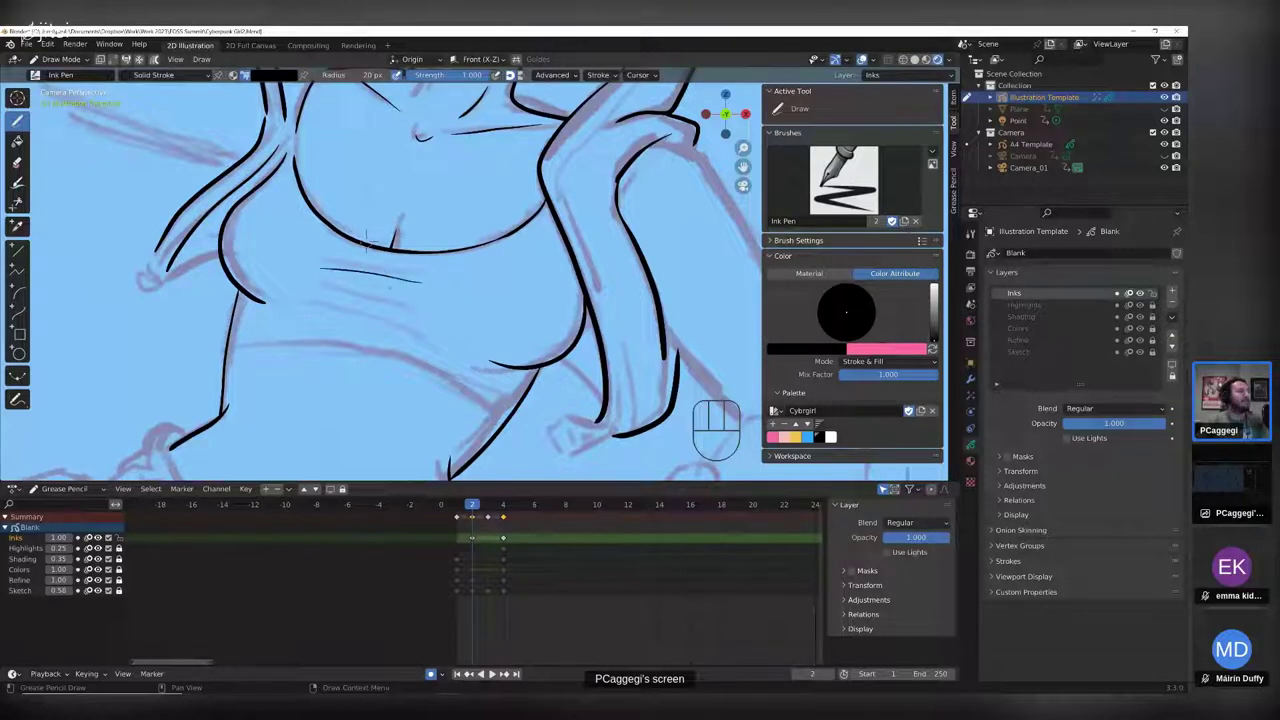
left_click_drag(407, 314, 335, 293)
mouse_move(224, 261)
left_mouse_down()
mouse_move(165, 287)
mouse_move(148, 270)
left_mouse_up()
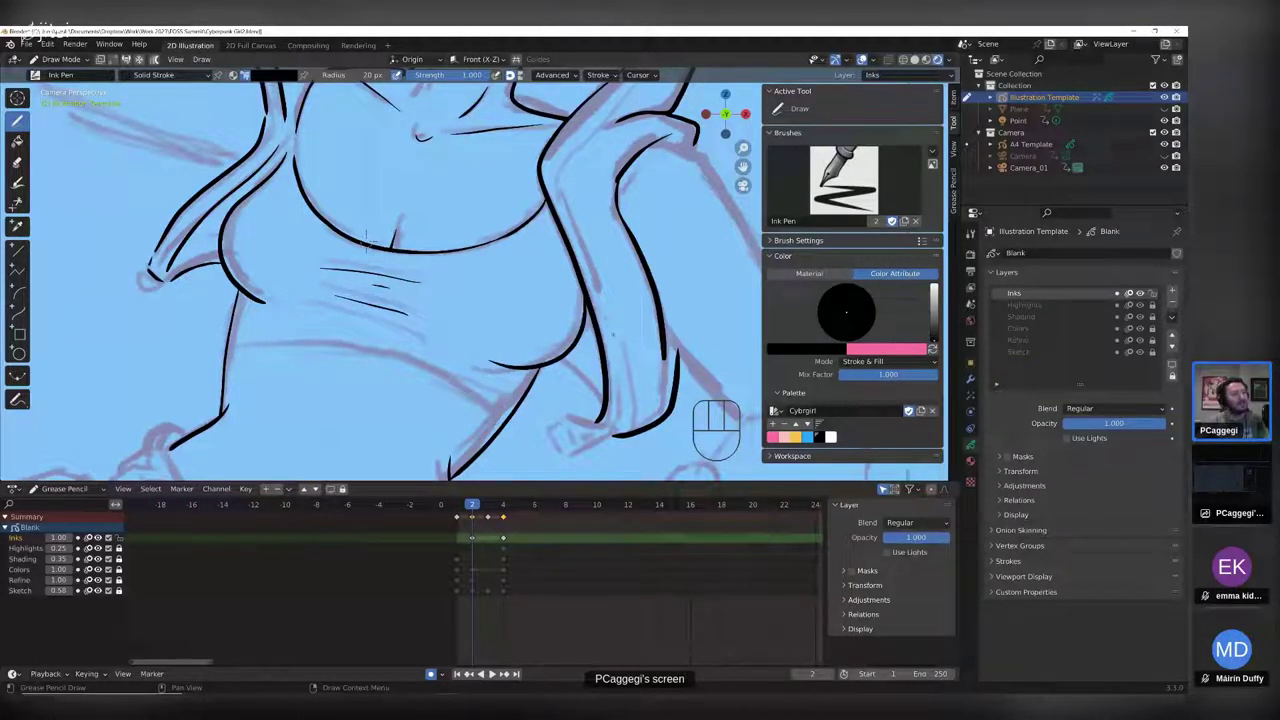
left_click_drag(612, 340, 620, 402)
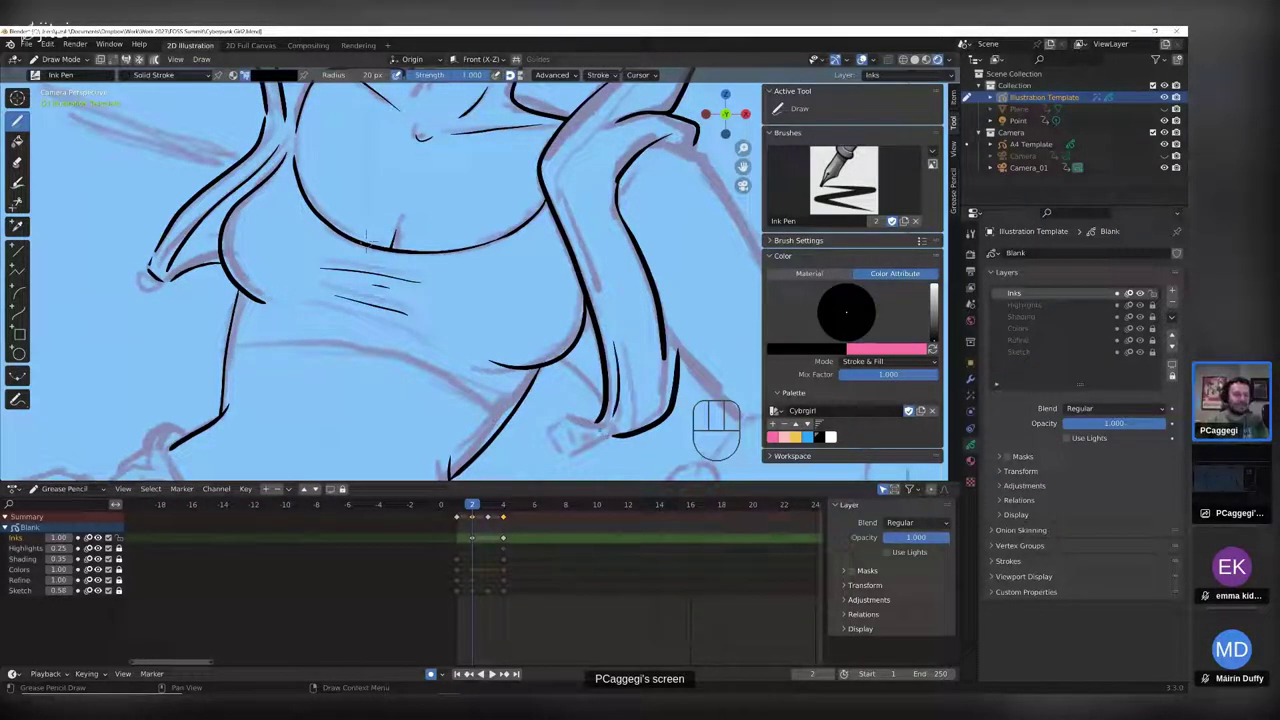
left_click_drag(562, 358, 604, 399)
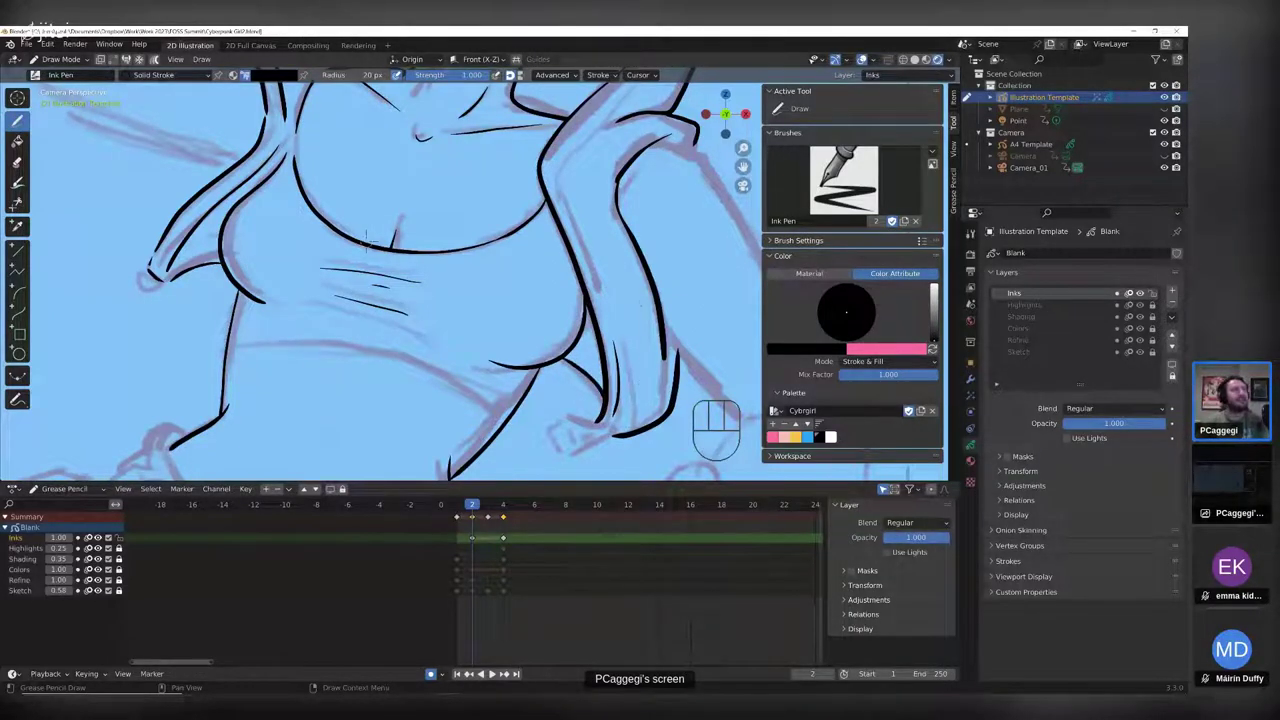
- Ink the thumb contour at the base of the raised fingers on the peace-sign hand
middle_click_drag(366, 243, 465, 310)
scroll(335, 174, "down", 3)
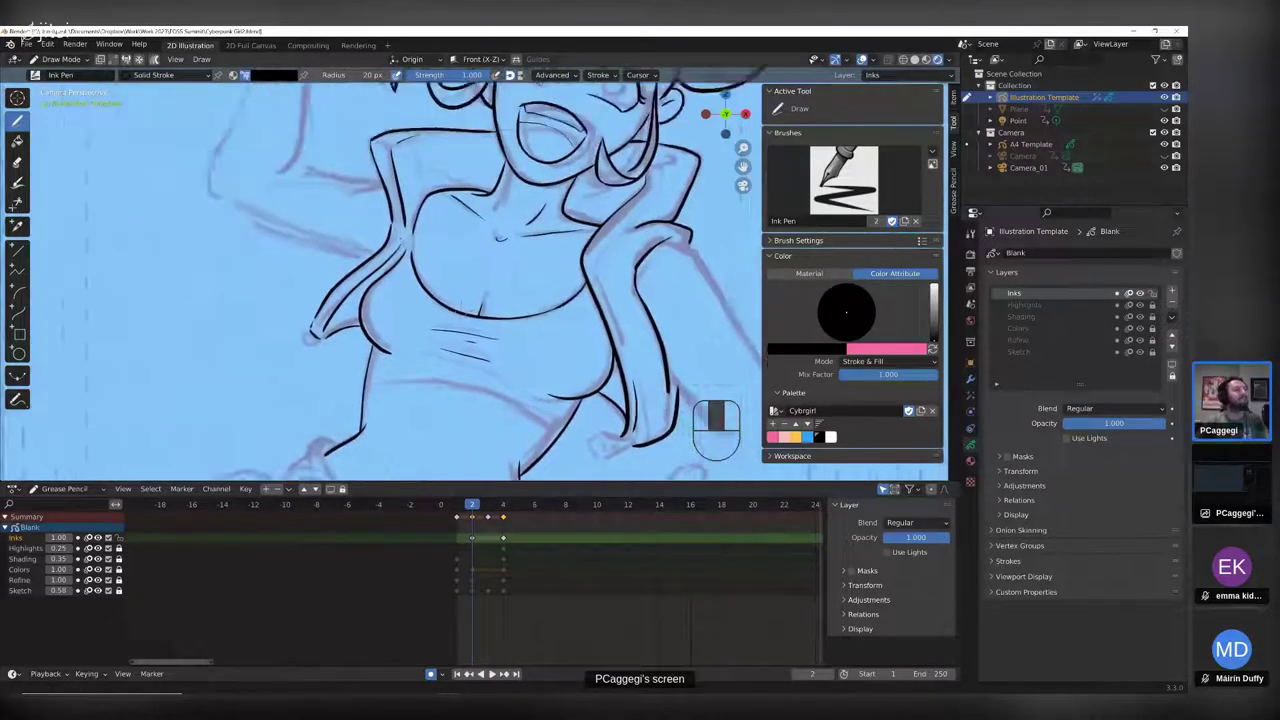
mouse_move(450, 380)
middle_mouse_down("shift")
mouse_move(465, 470)
mouse_move(600, 540)
mouse_move(700, 630)
middle_mouse_up("shift")
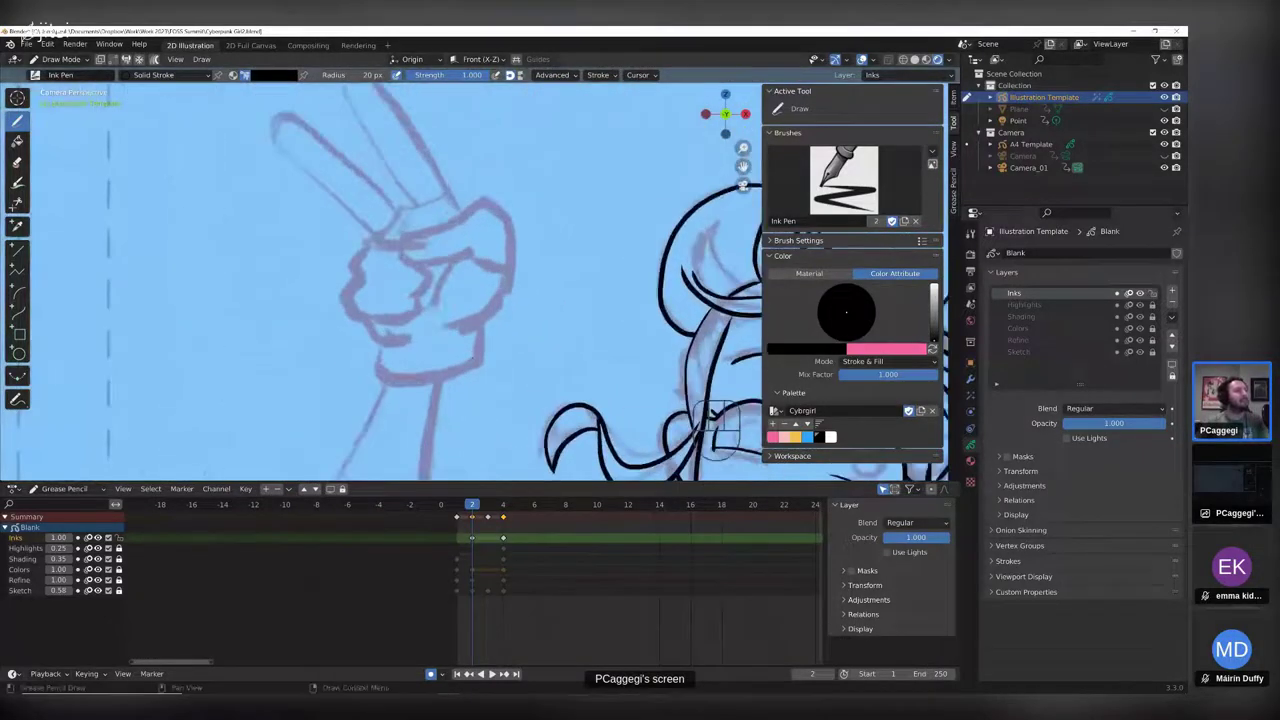
mouse_move(403, 236)
left_mouse_down()
mouse_move(488, 201)
mouse_move(510, 266)
mouse_move(470, 249)
mouse_move(420, 262)
mouse_move(400, 238)
left_mouse_up()
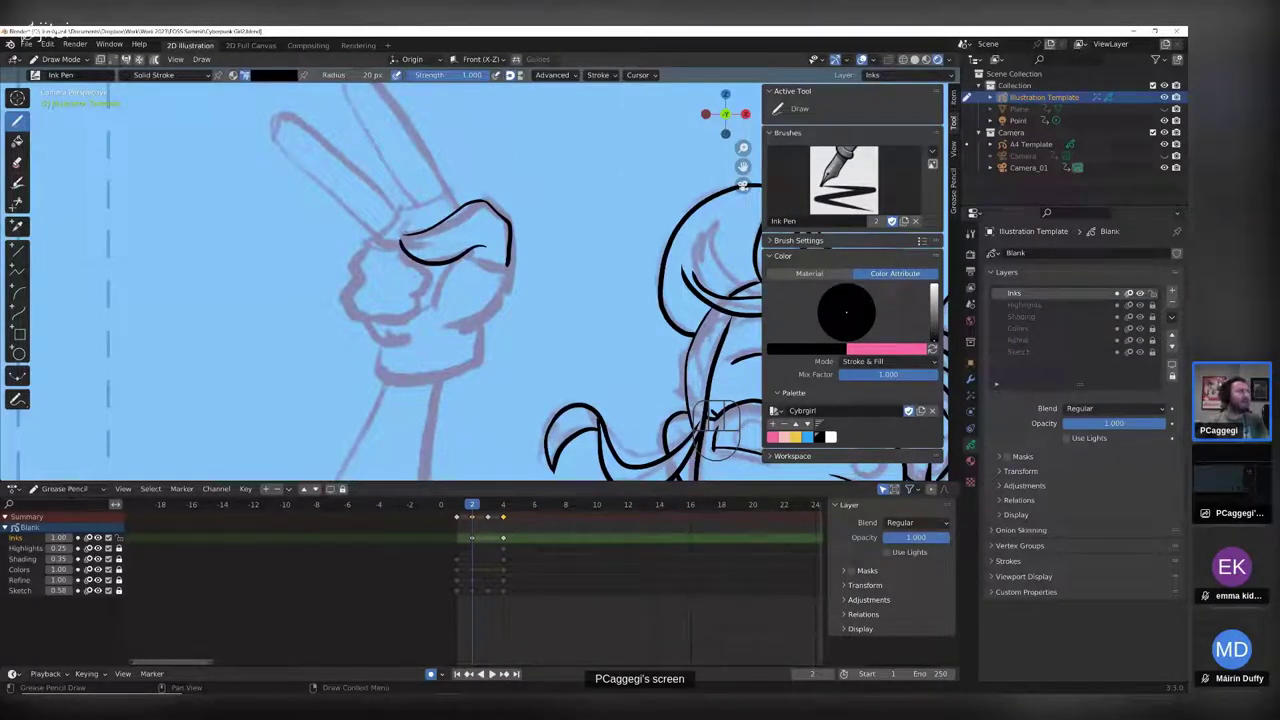
- Try thickening the lower curve of the hand's thumb stroke in Edit Mode with Shrink/Fatten and proportional editing
left_click(60, 59)
left_click(55, 86)
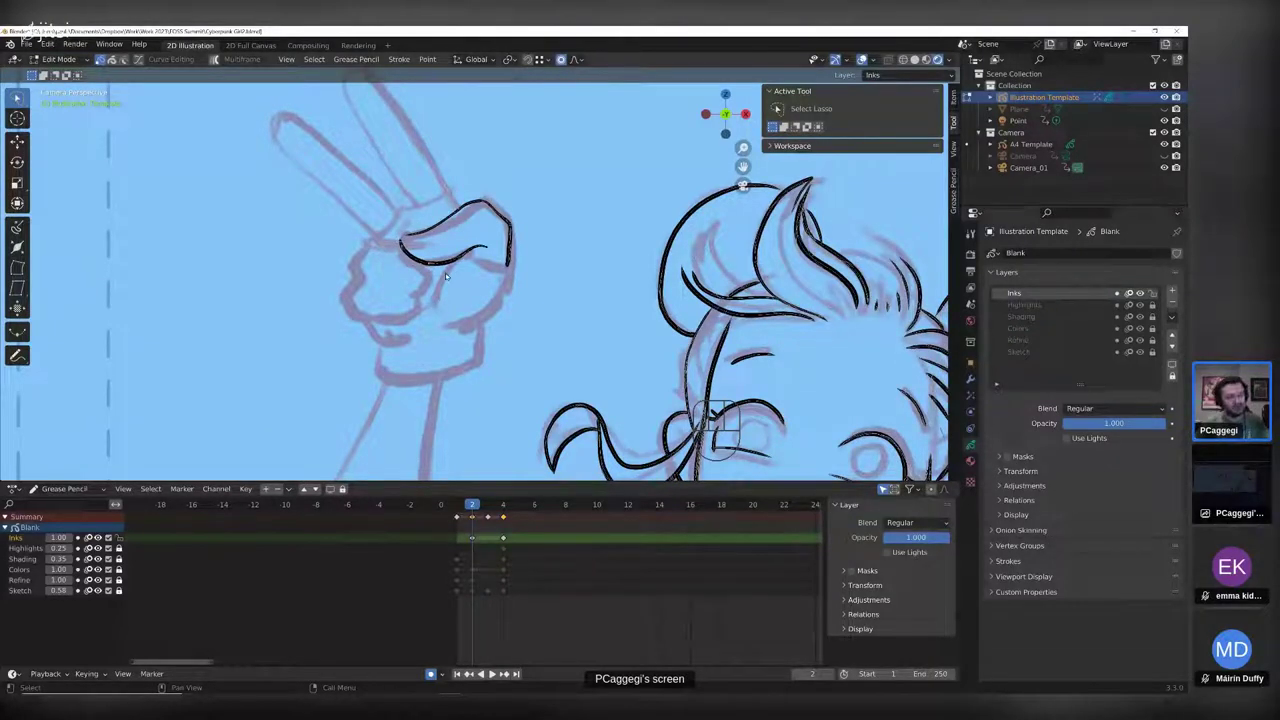
key("alt+s")
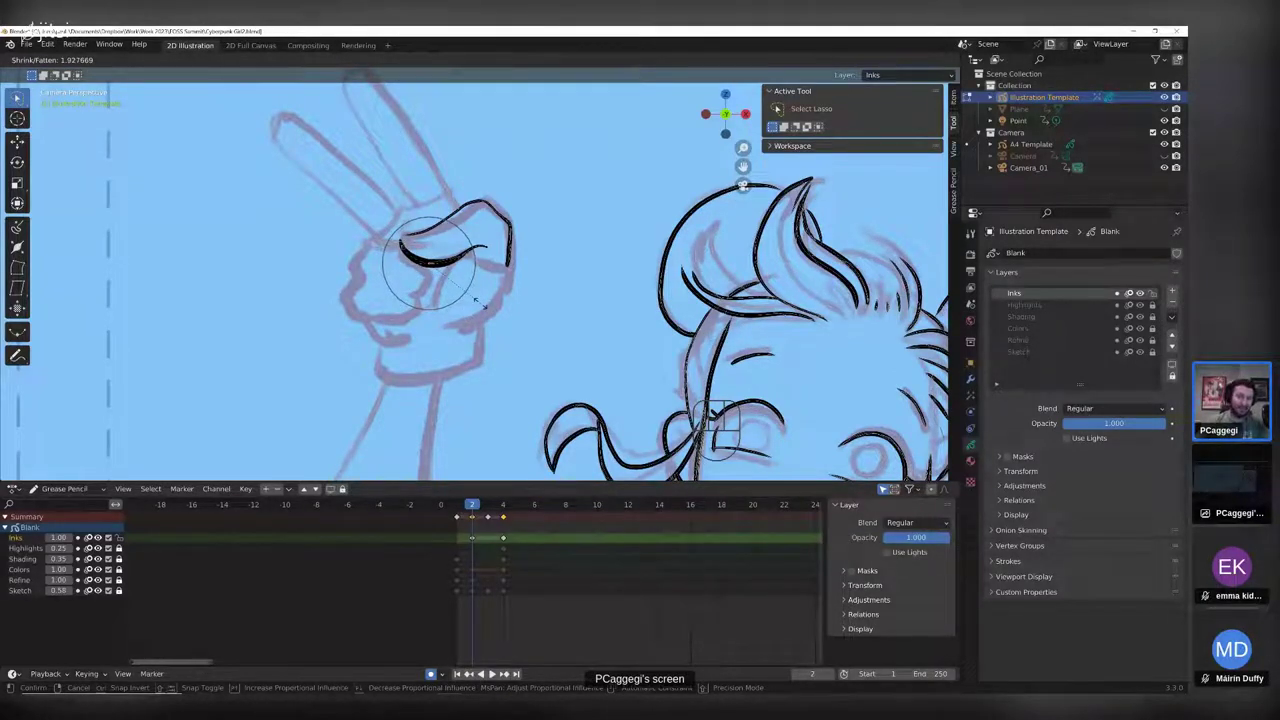
left_click(480, 306)
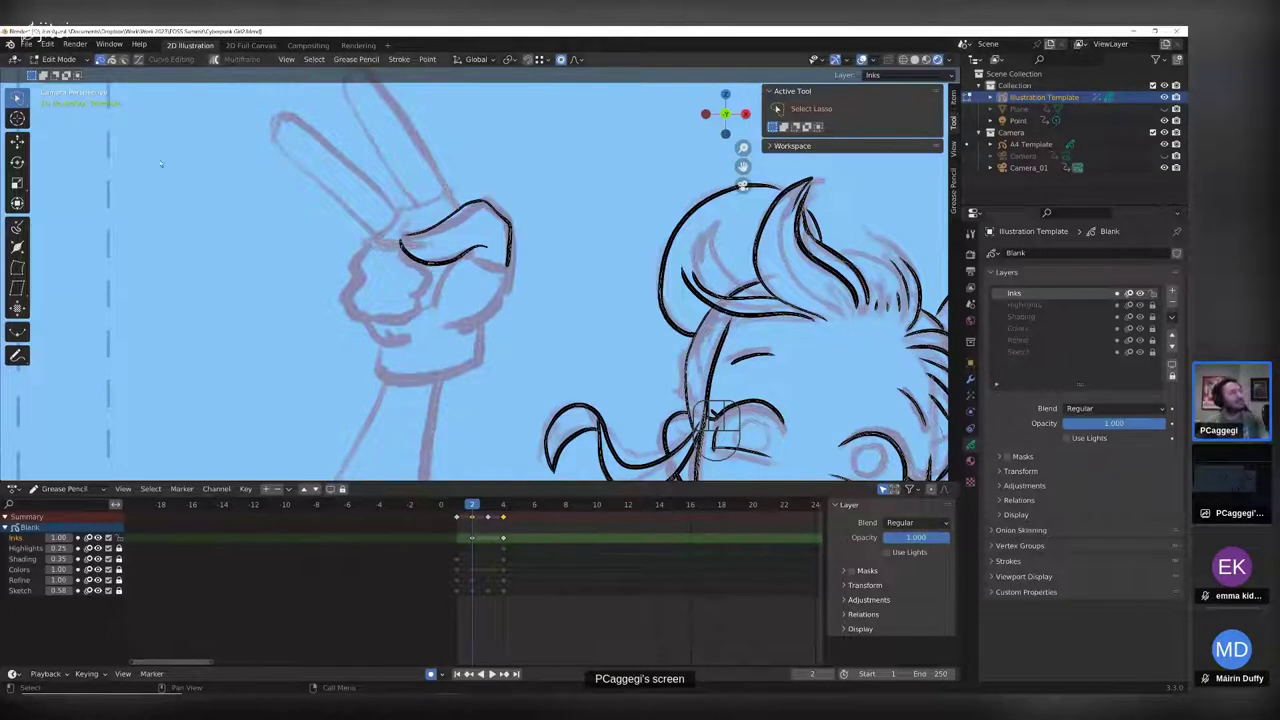
- Switch to Sculpt Mode, try thickening the bend of the thumb contour with the Thickness brush, and undo that stroke
left_click(58, 59)
left_click(60, 99)
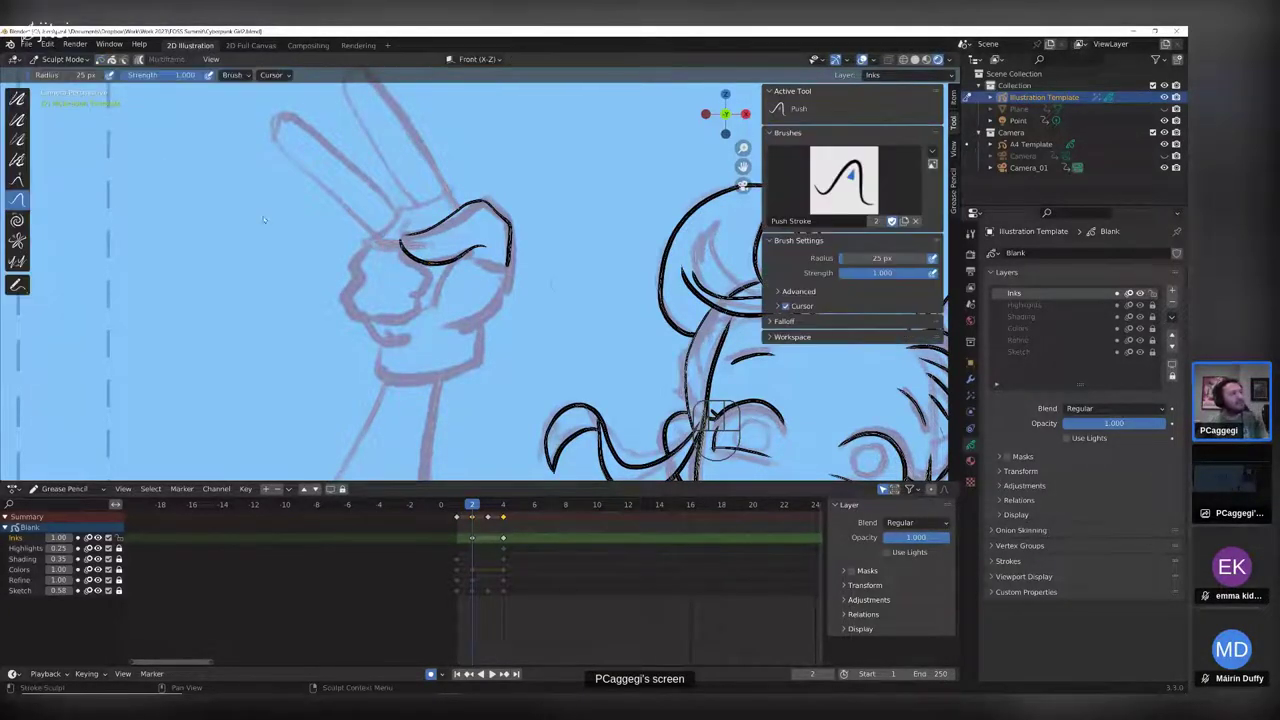
middle_click_drag(566, 277, 333, 261, "shift")
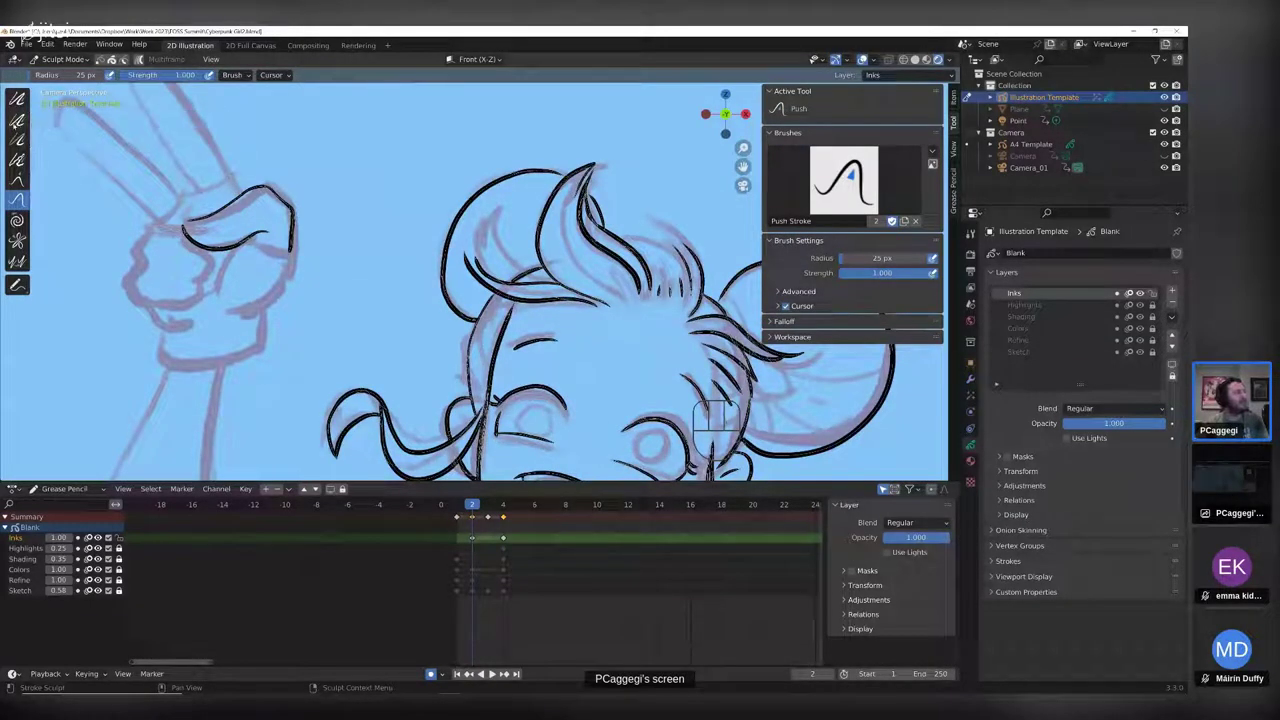
left_click(17, 119)
mouse_move(278, 197)
left_mouse_down()
mouse_move(292, 232)
mouse_move(272, 192)
mouse_move(285, 206)
mouse_move(286, 190)
left_mouse_up()
key("ctrl+z")
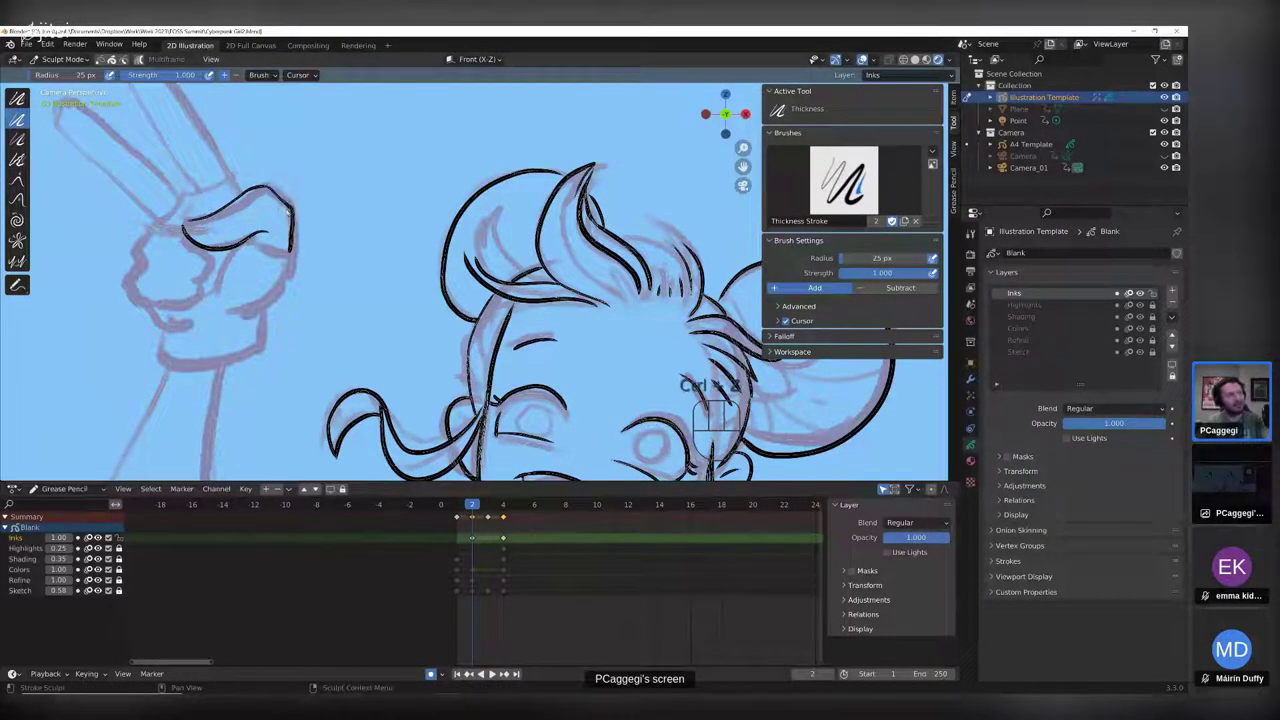
- Set the Thickness brush to strength 0.594 and radius 15 px
left_click(778, 306)
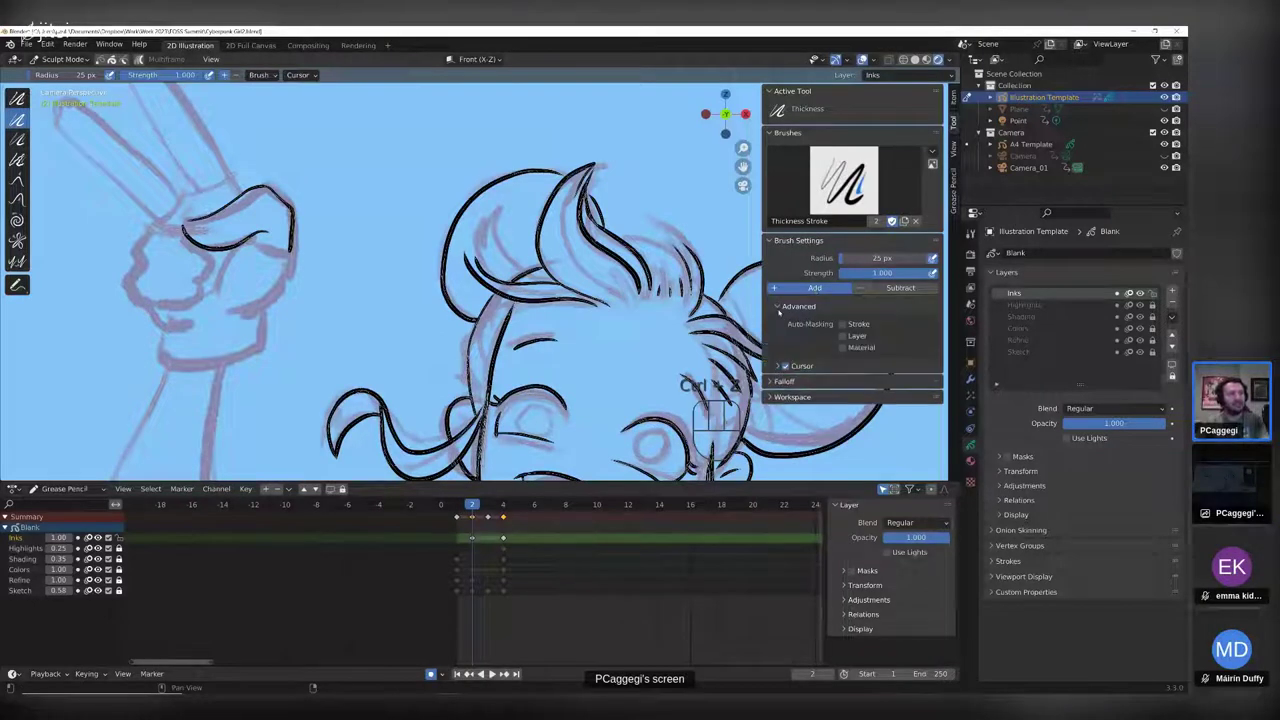
left_click(779, 306)
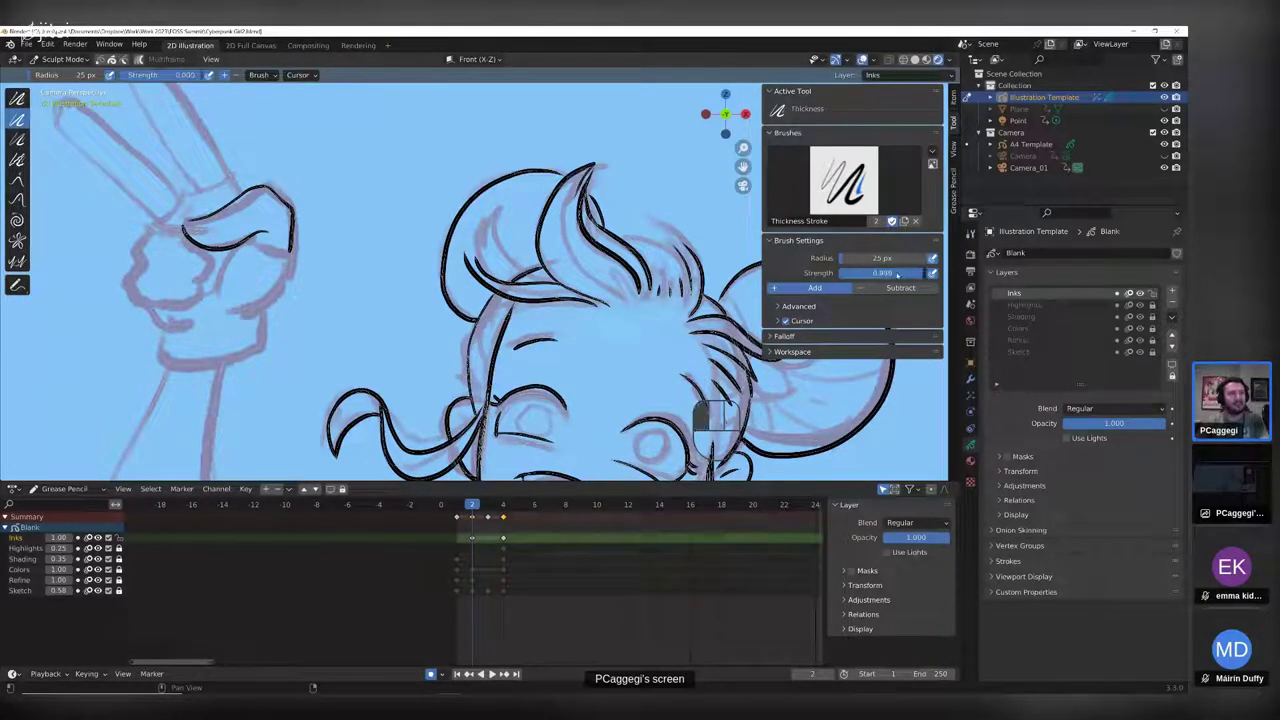
mouse_move(898, 272)
left_mouse_down()
mouse_move(862, 273)
mouse_move(853, 259)
left_mouse_up()
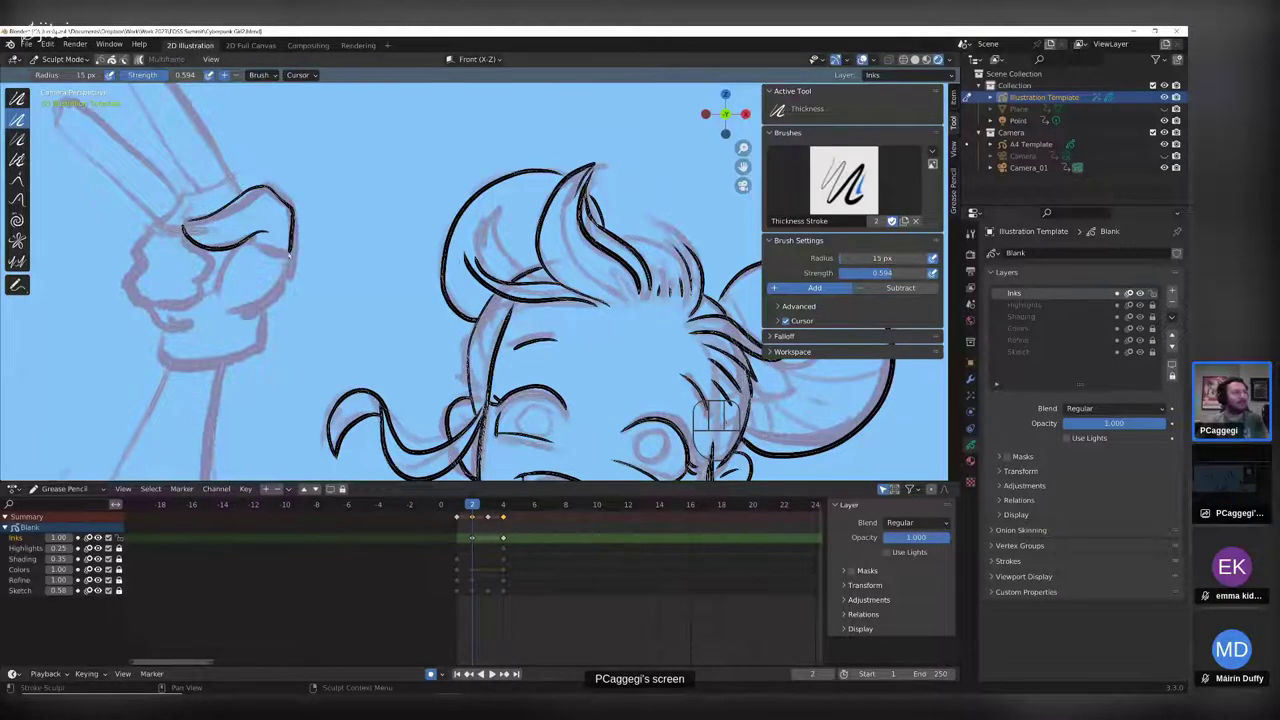
- Thicken the upper bend and the lower curve of the thumb contour with the Thickness brush in Add mode
scroll(250, 241, "up", 1)
middle_click_drag(250, 241, 473, 349, "shift")
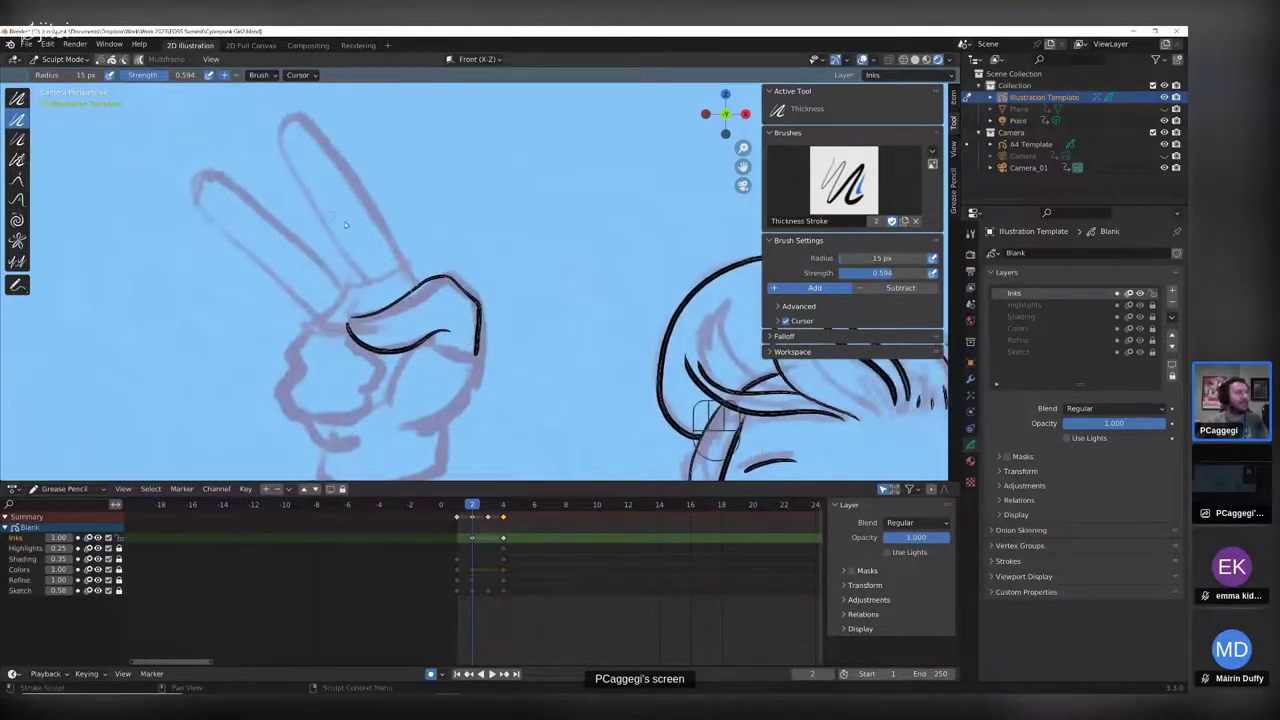
left_click_drag(448, 277, 468, 298)
left_click_drag(412, 293, 400, 299)
left_click_drag(412, 292, 402, 298)
left_click_drag(410, 293, 436, 279)
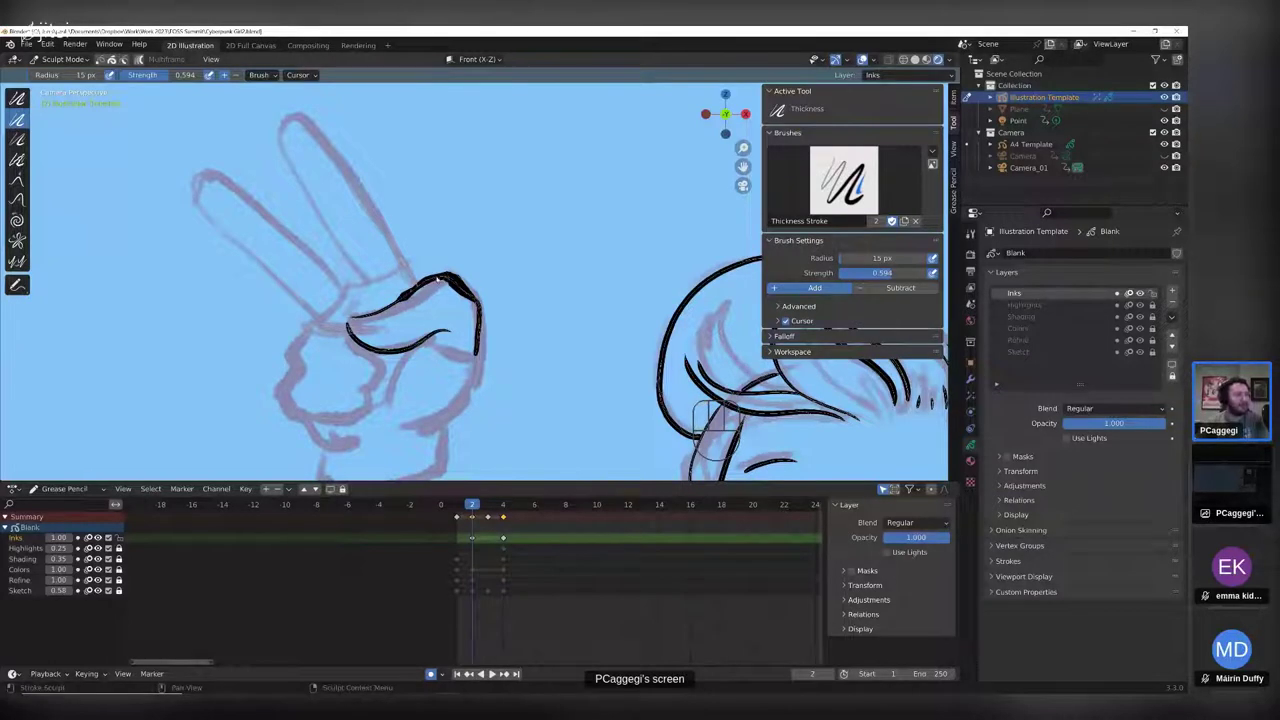
left_click_drag(428, 339, 386, 352)
- Subdivide the selected upper thumb stroke twice with one cut each in Edit Mode and return to Sculpt Mode
key("Tab")
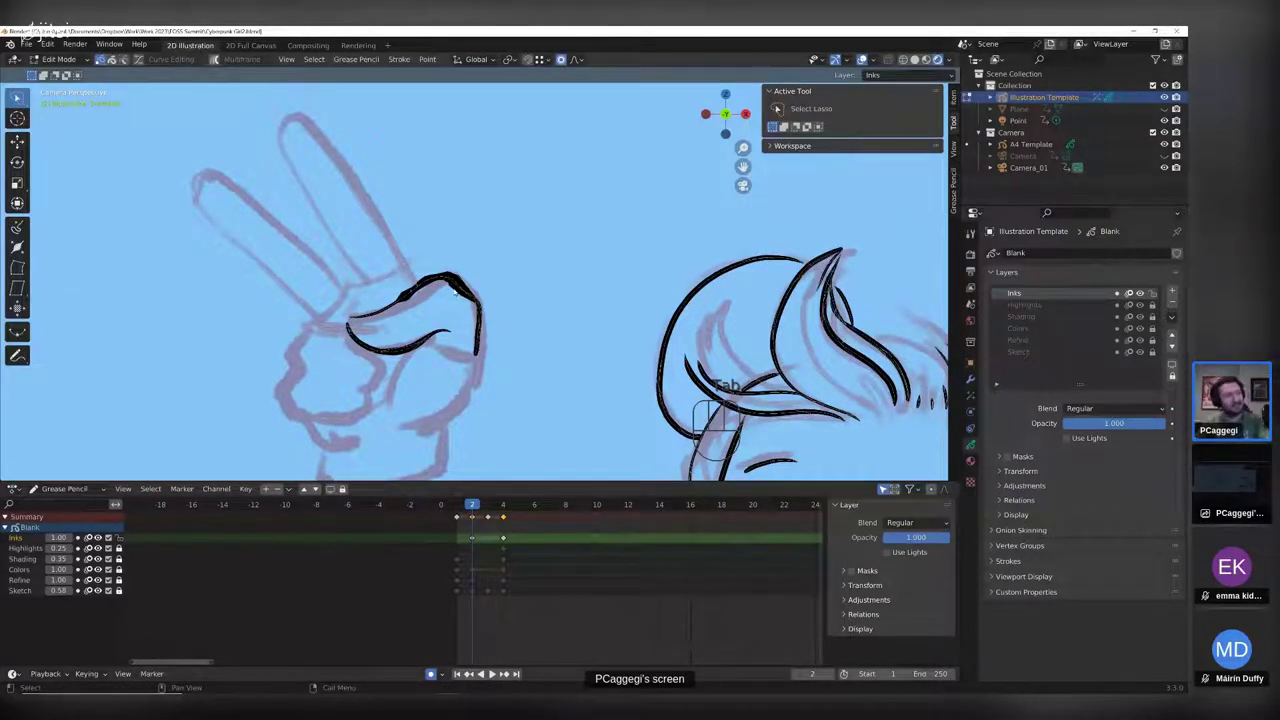
right_click(449, 296)
left_click(449, 293)
right_click(449, 296)
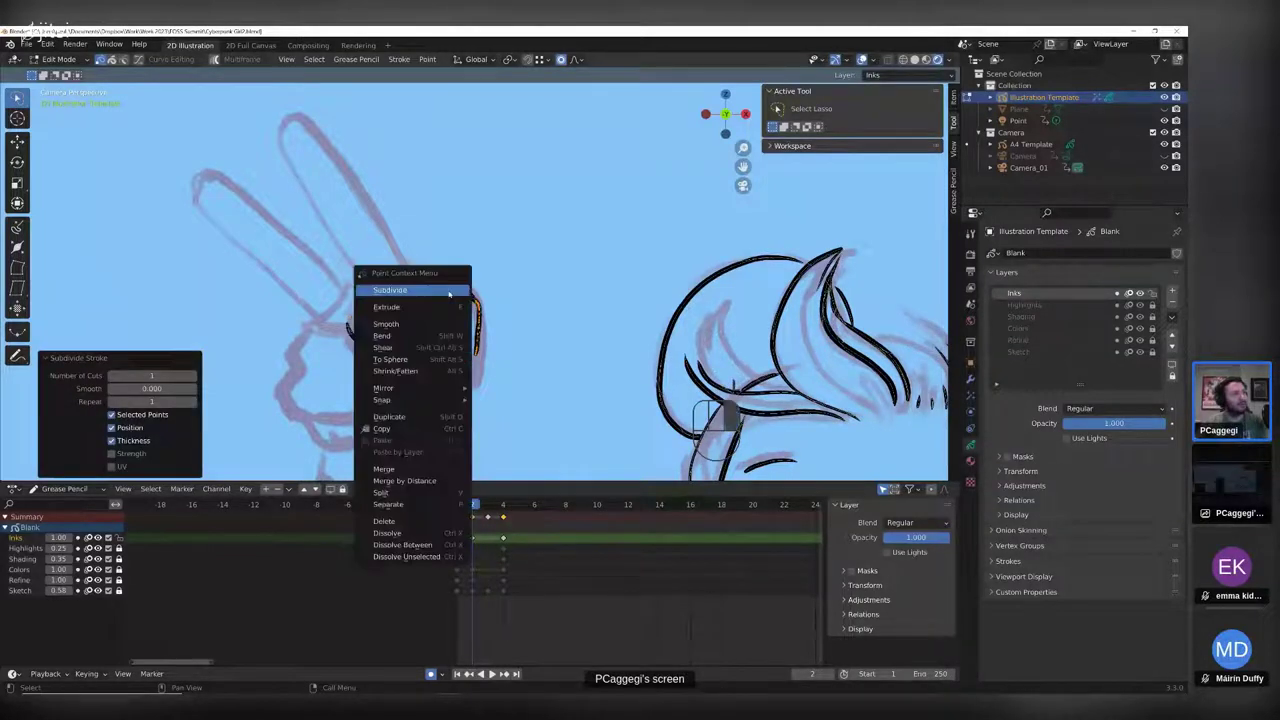
left_click(449, 293)
key("Tab")
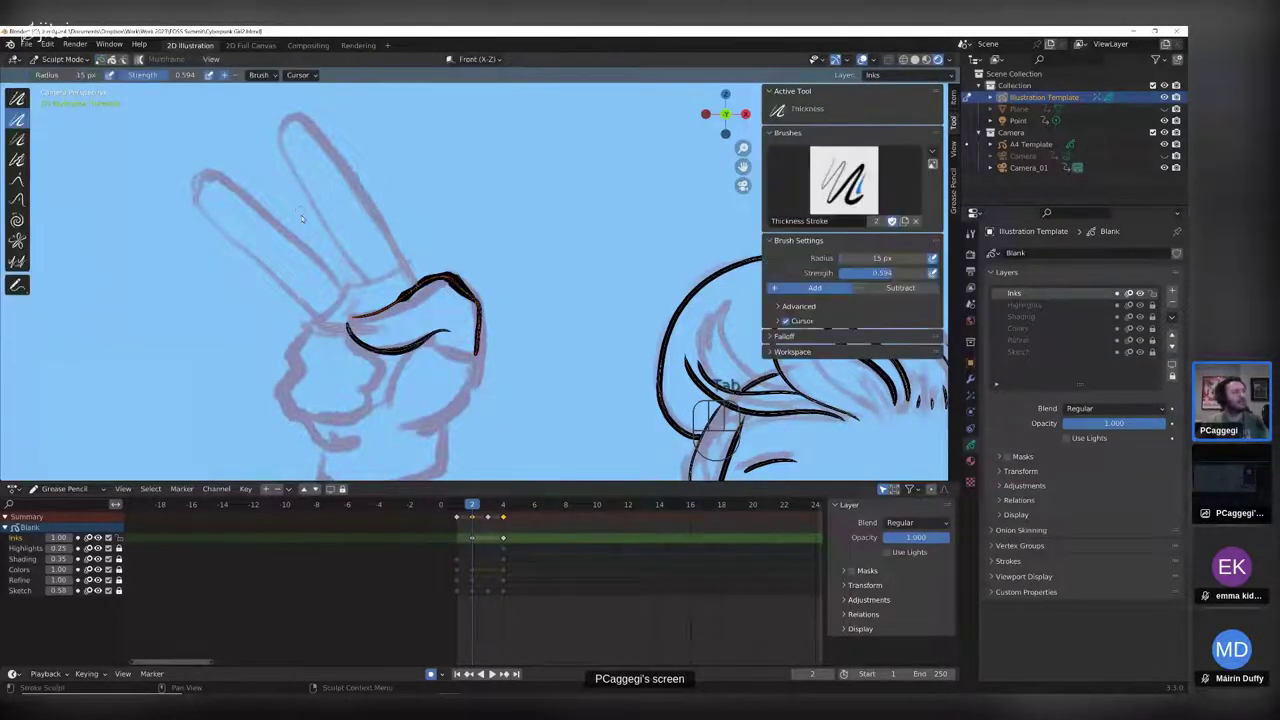
- Thin the upper thumb contour around its bend with the Thickness brush in Subtract mode
left_click(882, 288)
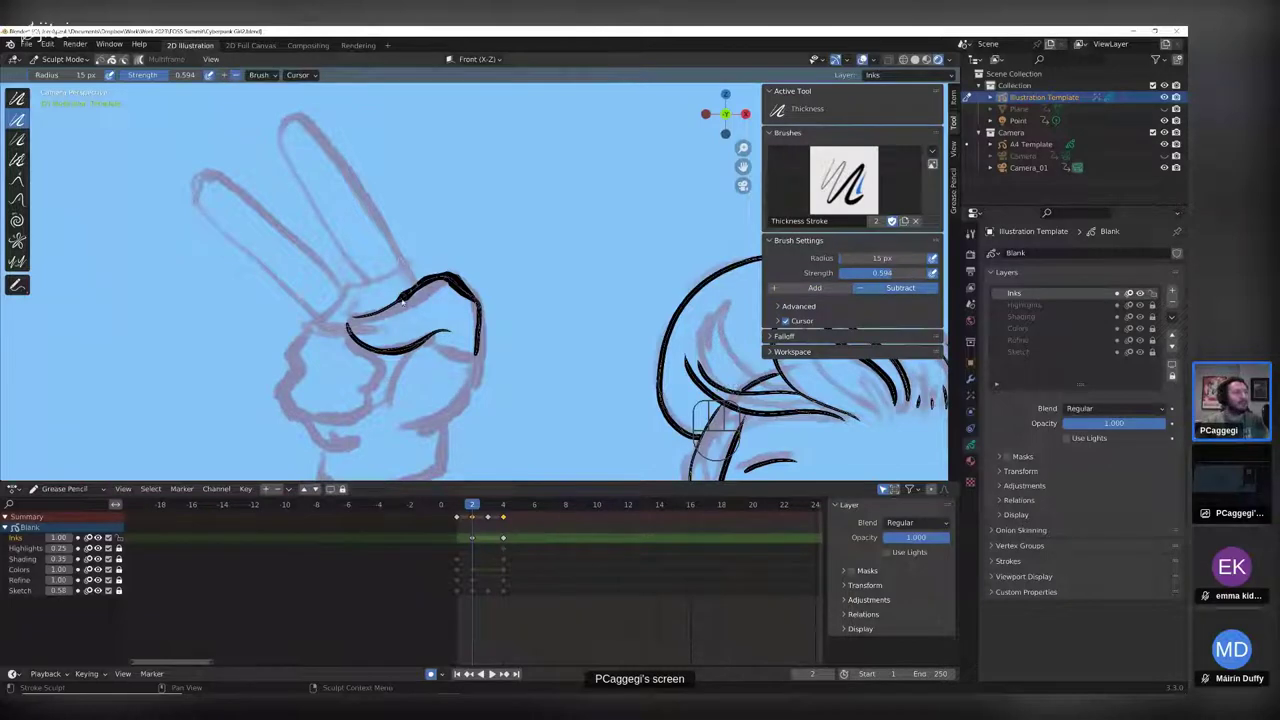
left_click_drag(410, 293, 420, 286)
left_click_drag(414, 290, 426, 282)
mouse_move(424, 284)
left_mouse_down()
mouse_move(444, 277)
mouse_move(468, 294)
left_mouse_up()
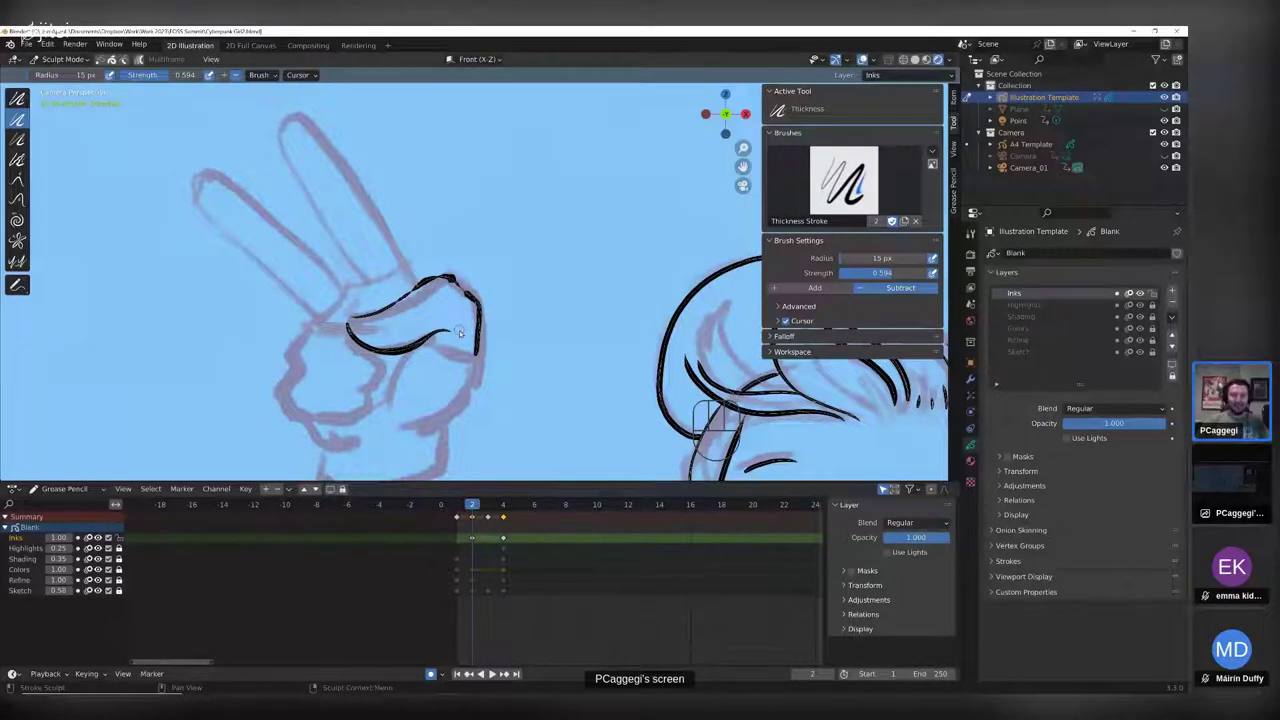
- Normalize the thickness of the upper thumb stroke to 10 in Edit Mode
scroll(447, 319, "up", 2)
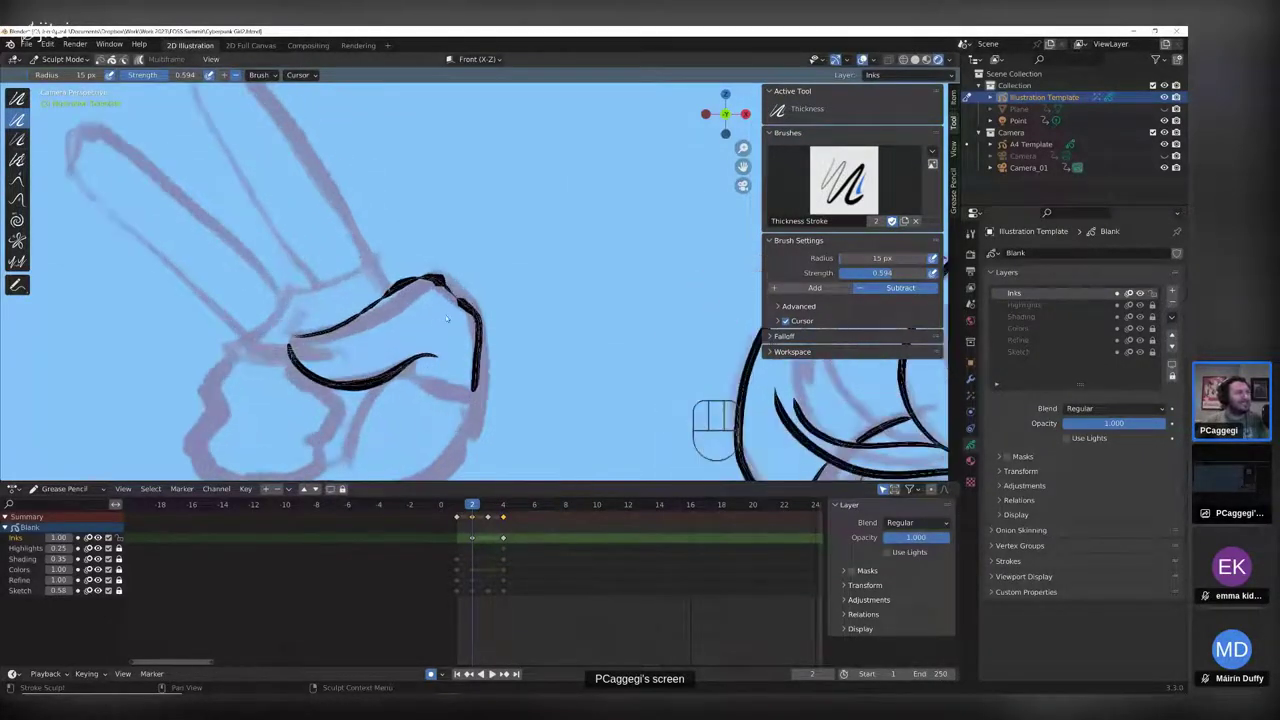
left_click(62, 60)
left_click(68, 89)
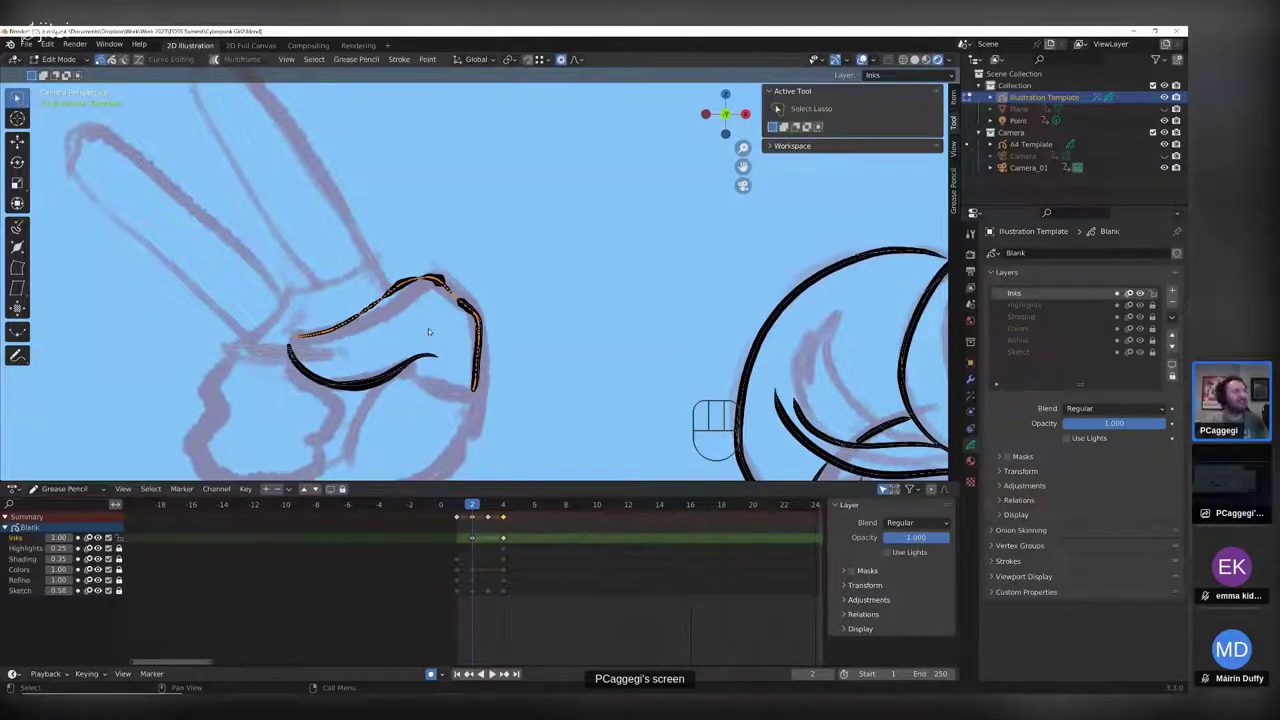
left_click(399, 59)
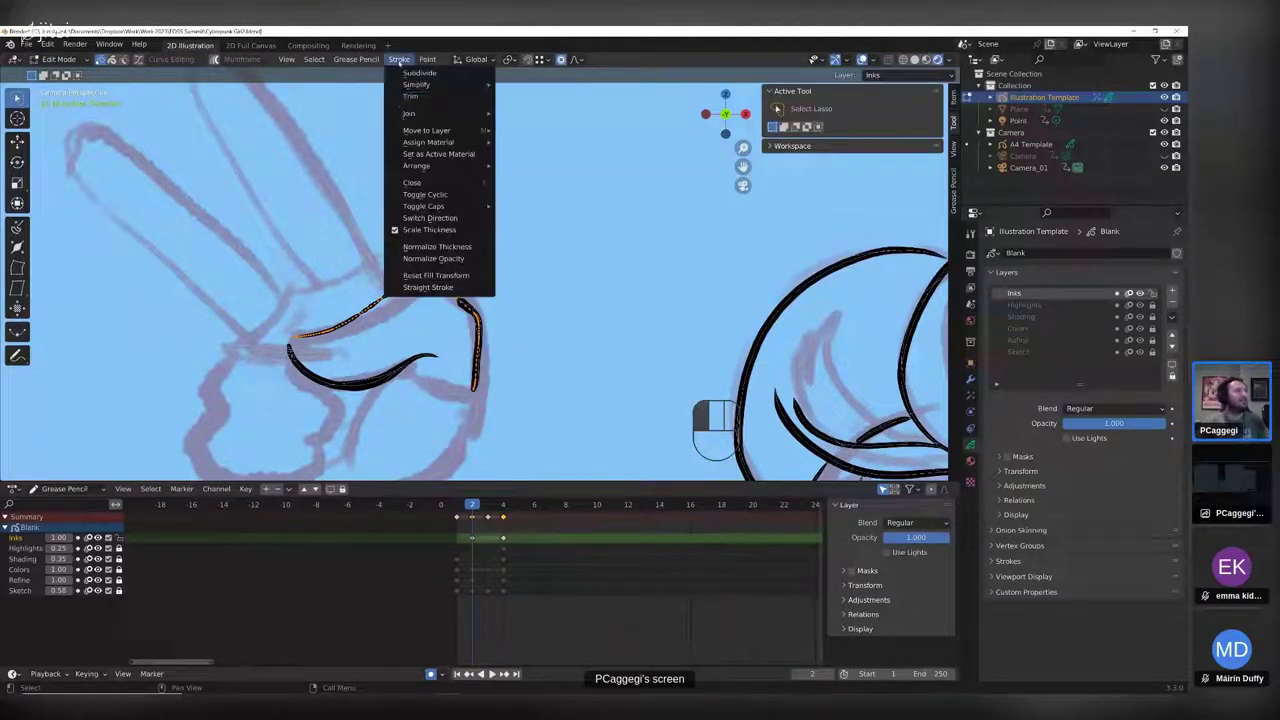
left_click(421, 249)
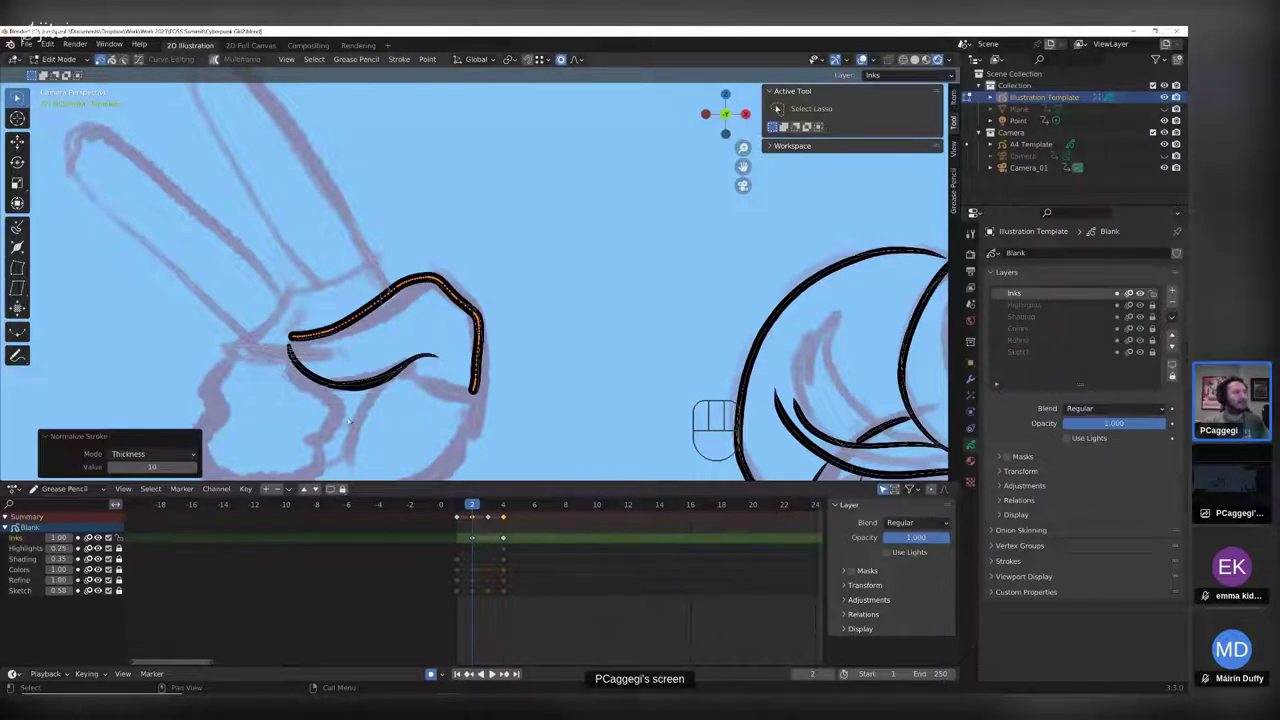
- Taper both ends of the upper thumb stroke with Shrink/Fatten and proportional editing
left_click(475, 395)
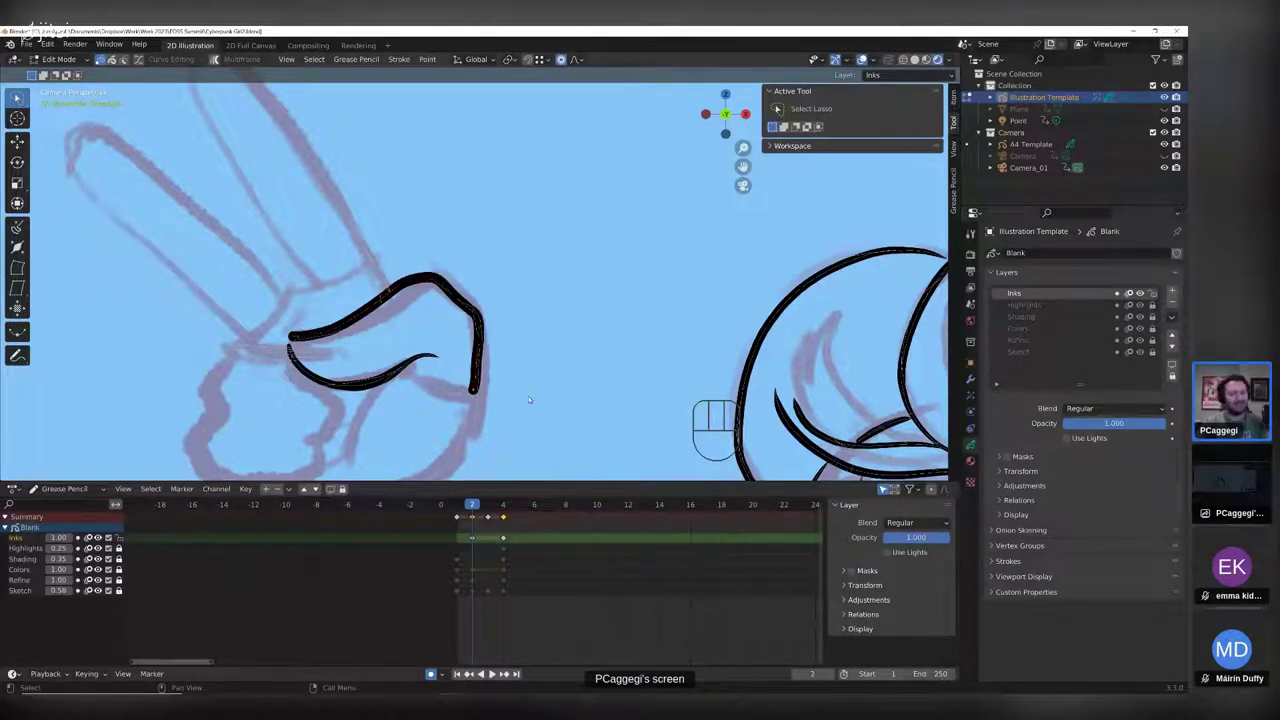
key("alt+s")
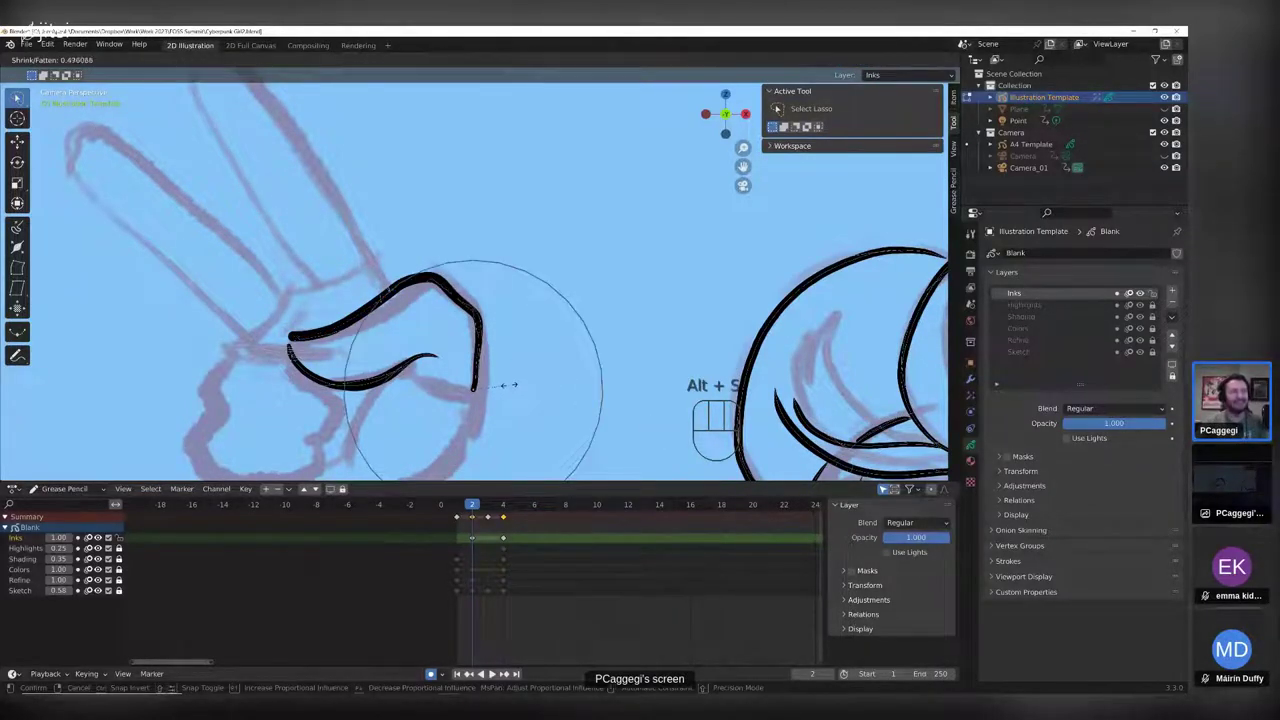
left_click(511, 386)
key("alt+s")
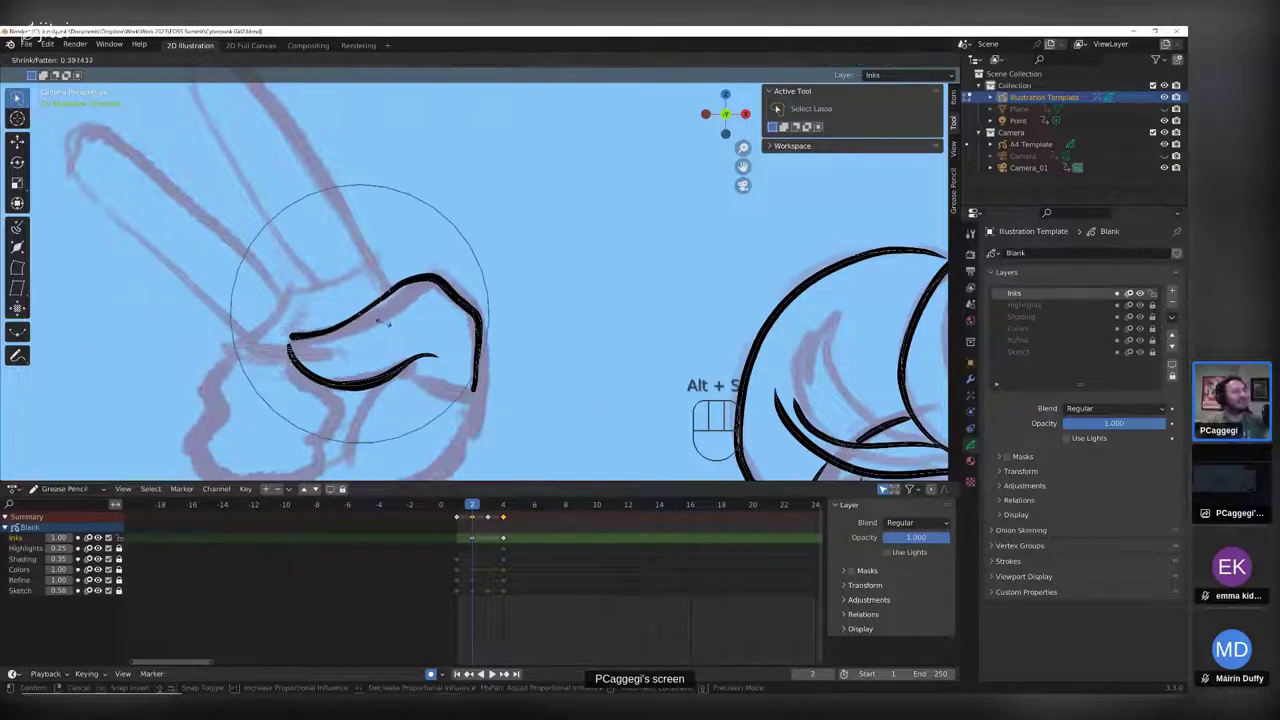
left_click(382, 325)
key("alt+s")
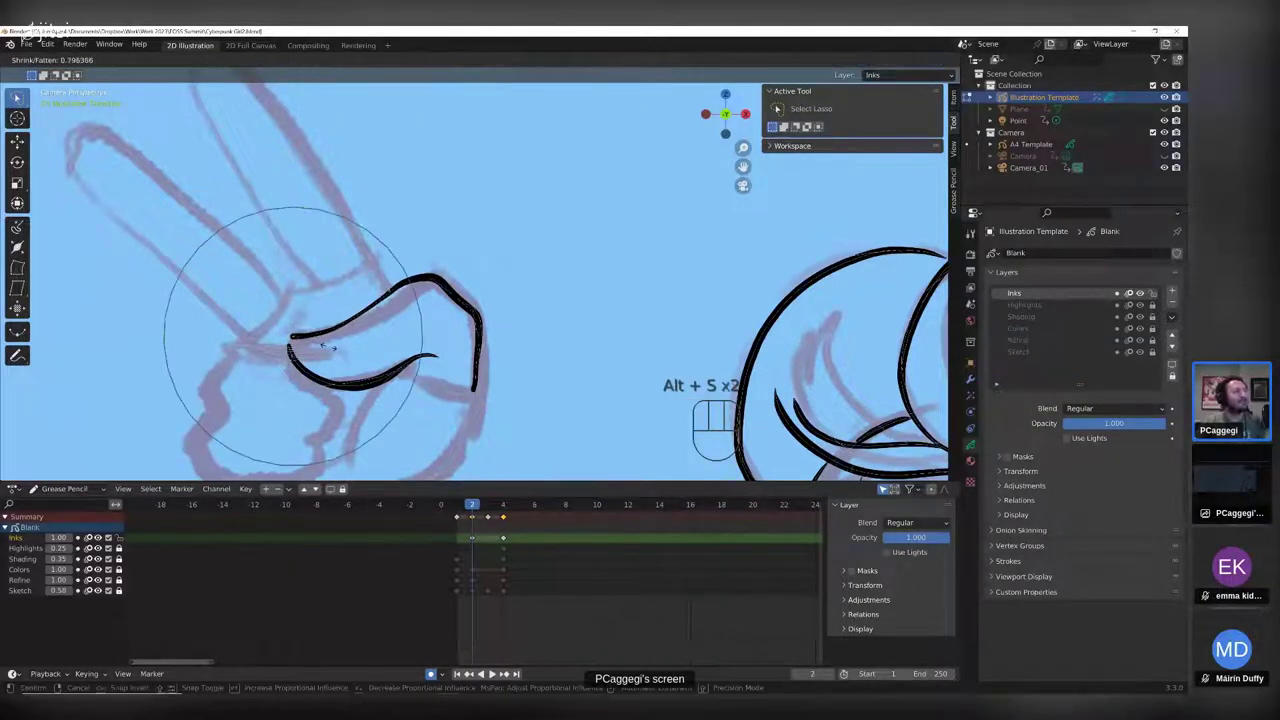
left_click(437, 285)
- Shrink the thickness at the upper thumb stroke's bend by 0.670 and at the lower curve's tip by 0.301
left_click(494, 304)
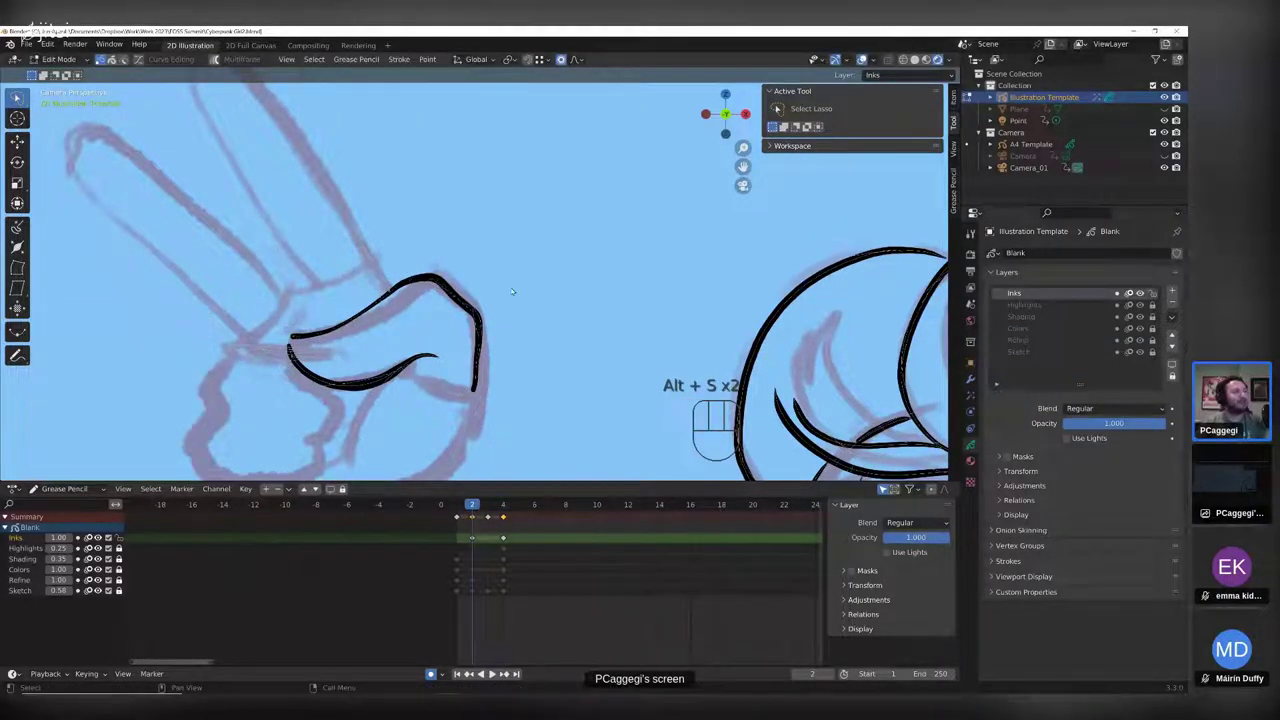
key("alt+s")
scroll(500, 286, "up", 2)
left_click(466, 355)
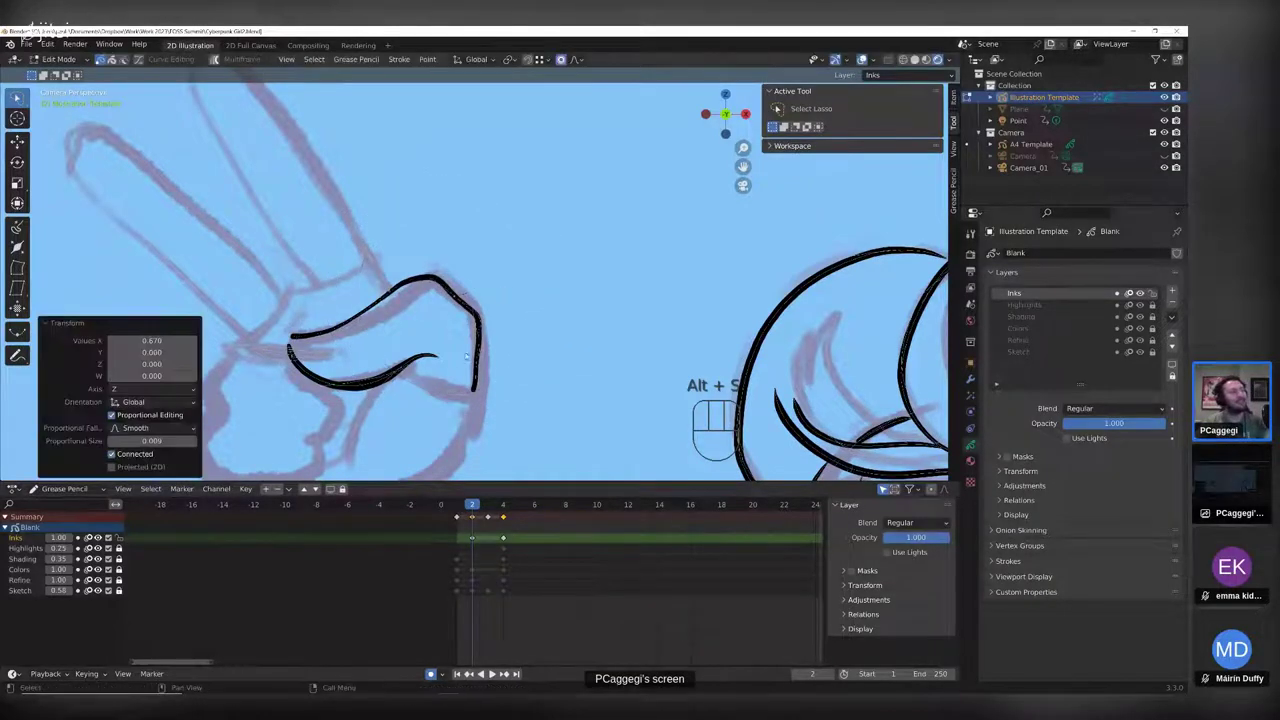
key("alt+s")
left_click(440, 360)
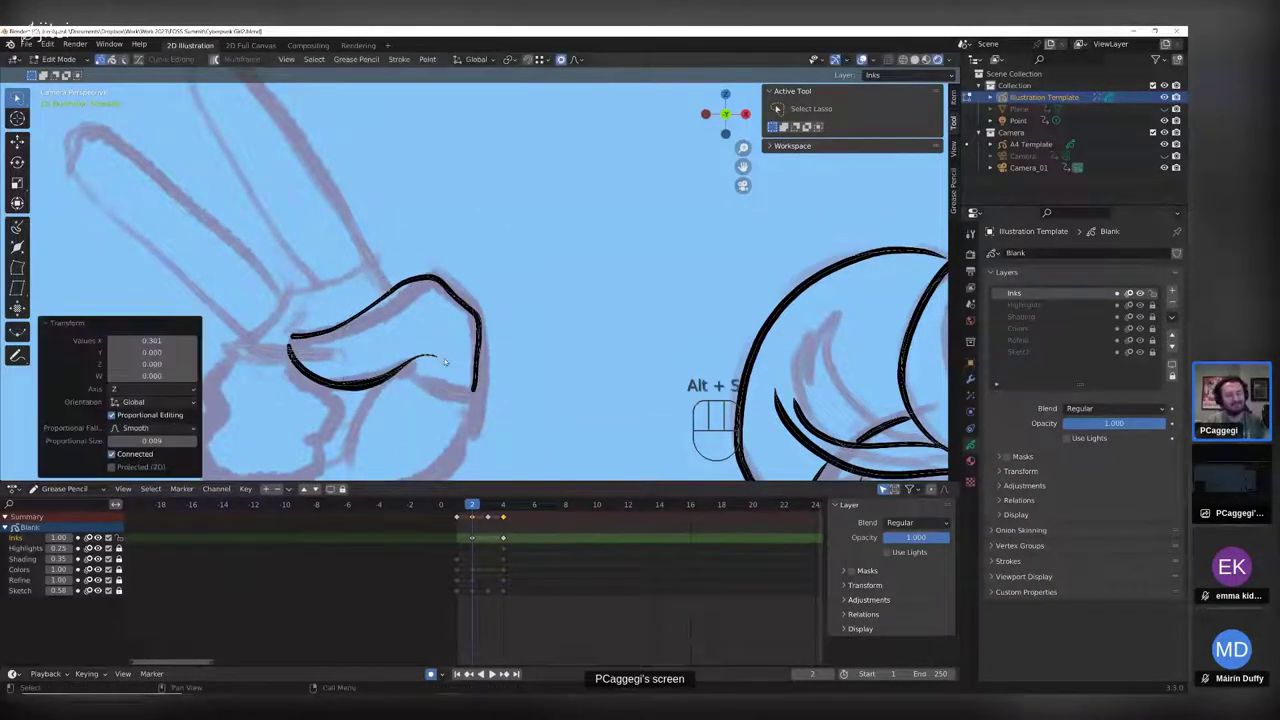
- Reposition the tip of the lower thumb curve and join the two thumb strokes at the thumb tip
key("g")
left_click(436, 358)
left_click(294, 343)
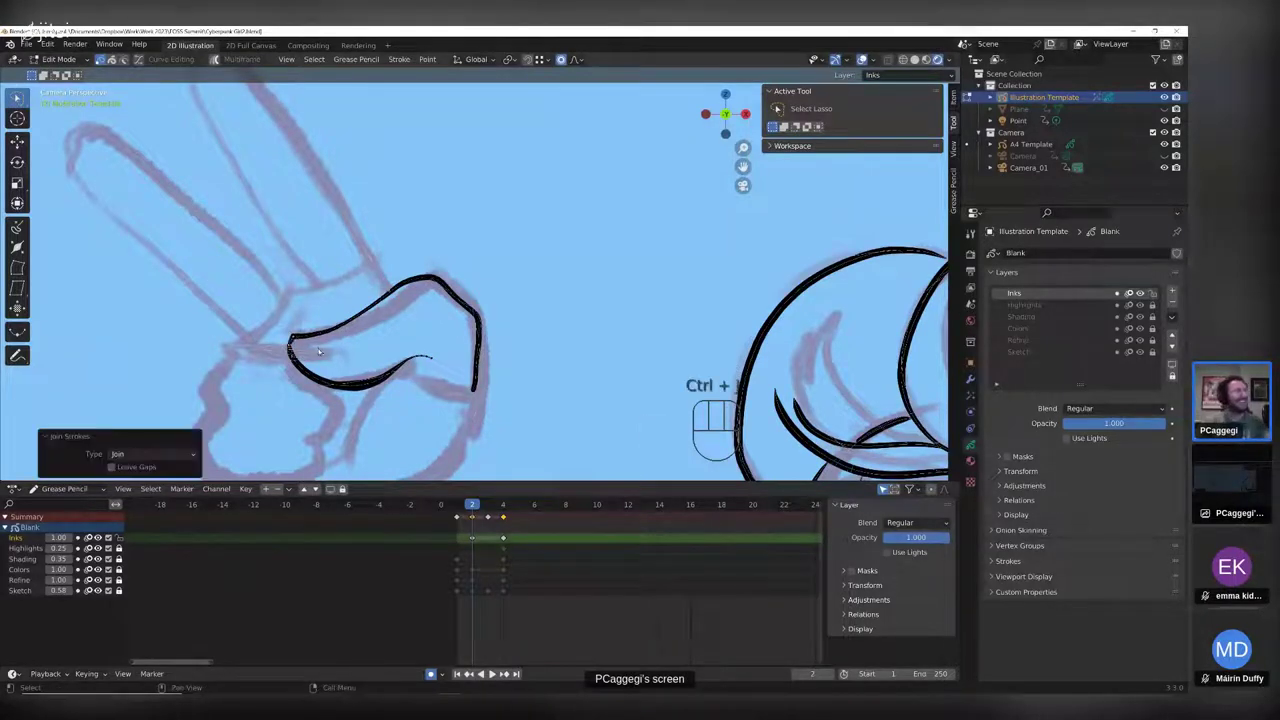
- Switch to Draw Mode and ink the outer edge of the hand, the glove cuff and the lower palm line
key("ctrl+Tab")
key("Home")
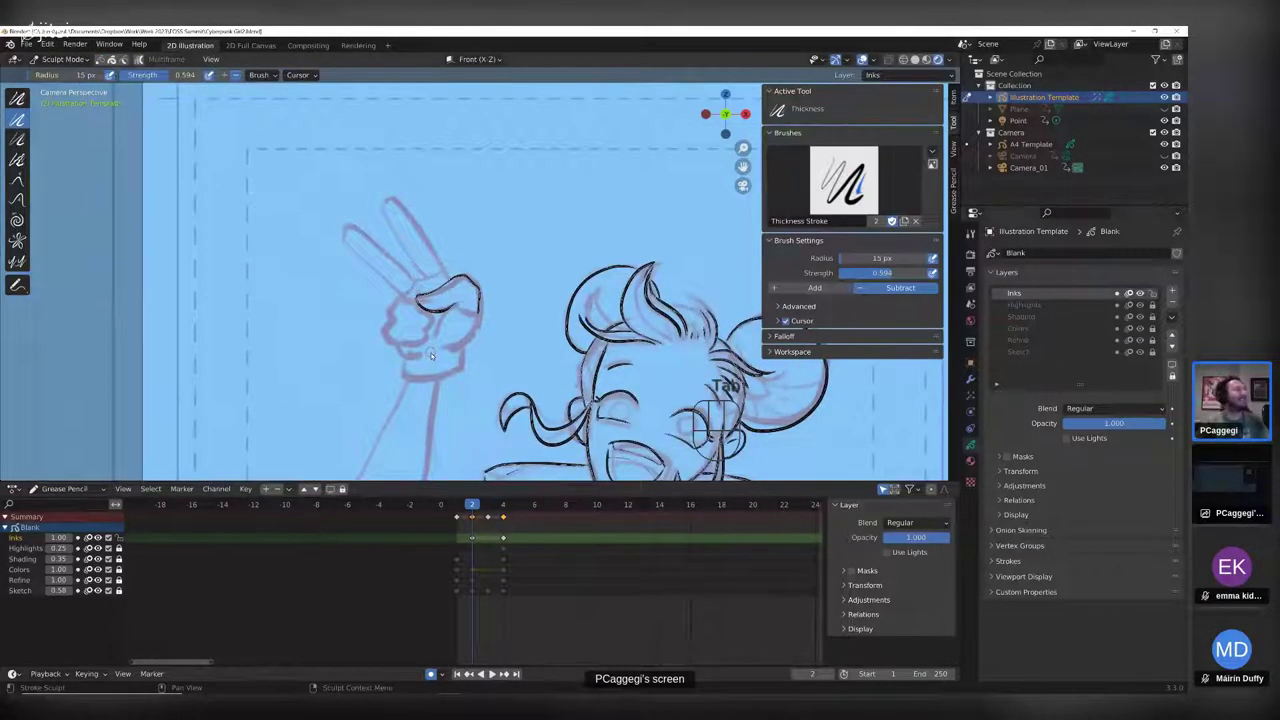
left_click(52, 59)
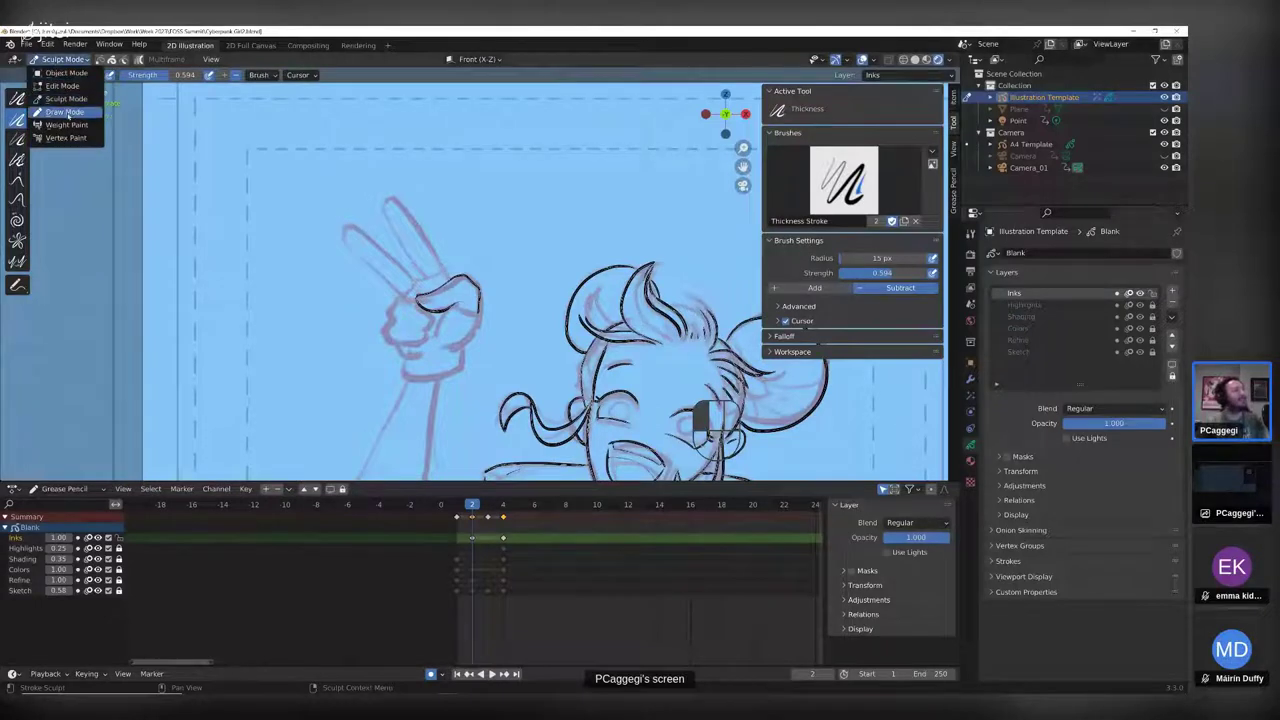
left_click(64, 112)
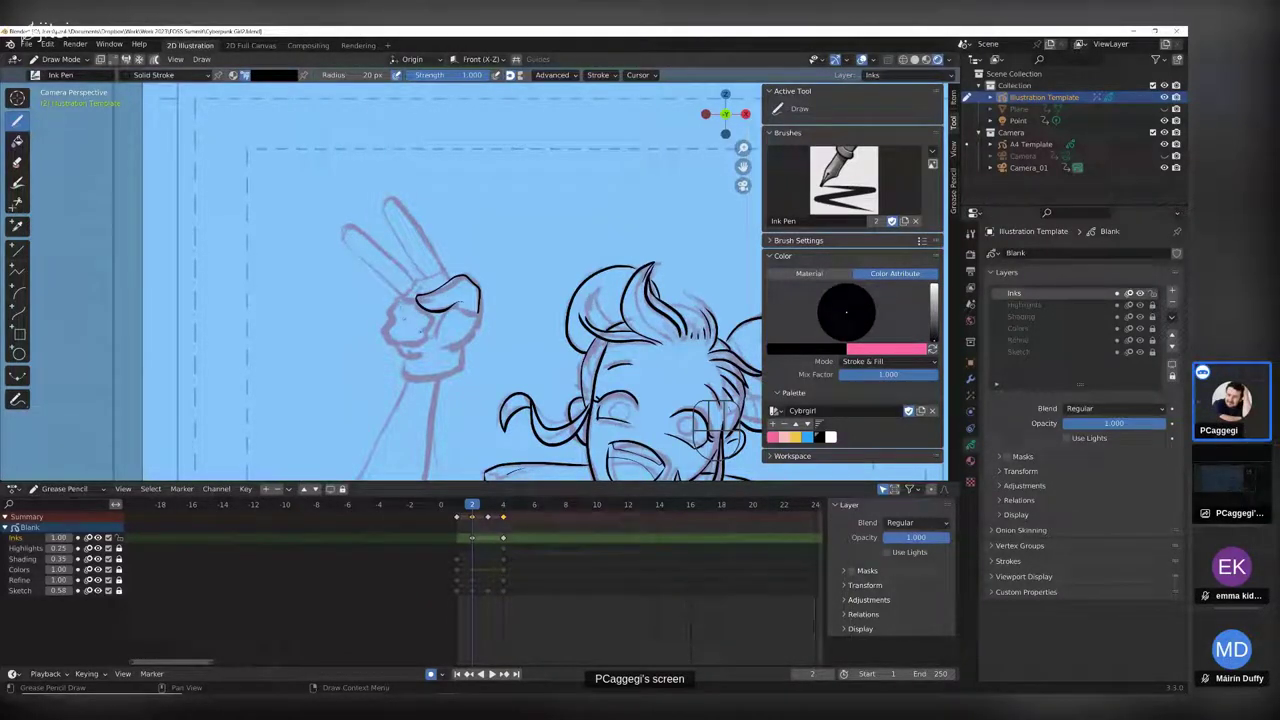
middle_click_drag(451, 378, 432, 298, "shift")
scroll(432, 298, "up", 3)
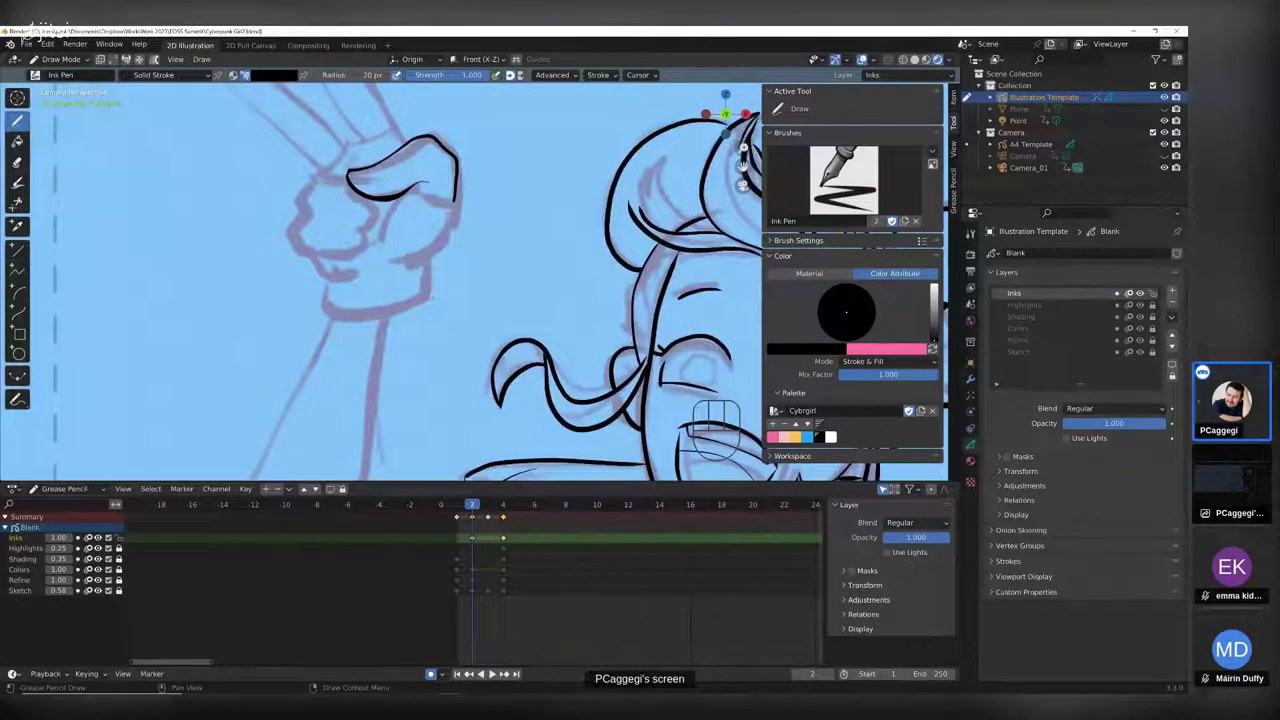
mouse_move(457, 193)
left_mouse_down()
mouse_move(411, 266)
mouse_move(430, 300)
mouse_move(330, 318)
mouse_move(329, 291)
mouse_move(323, 311)
left_mouse_up()
left_click_drag(369, 273, 337, 278)
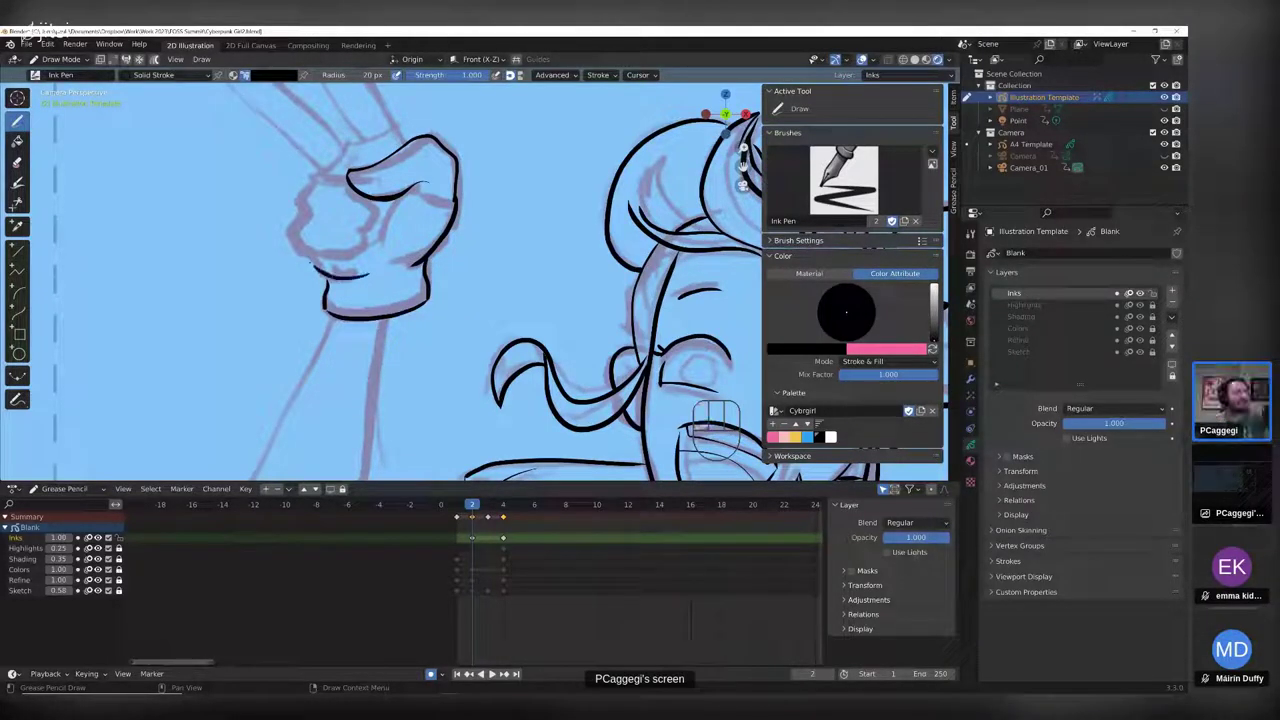
- Ink the folded fingers, the palm crease and both raised fingers of the peace-sign hand
mouse_move(356, 197)
left_mouse_down()
mouse_move(371, 208)
mouse_move(365, 228)
mouse_move(347, 227)
mouse_move(360, 252)
mouse_move(300, 256)
left_mouse_up()
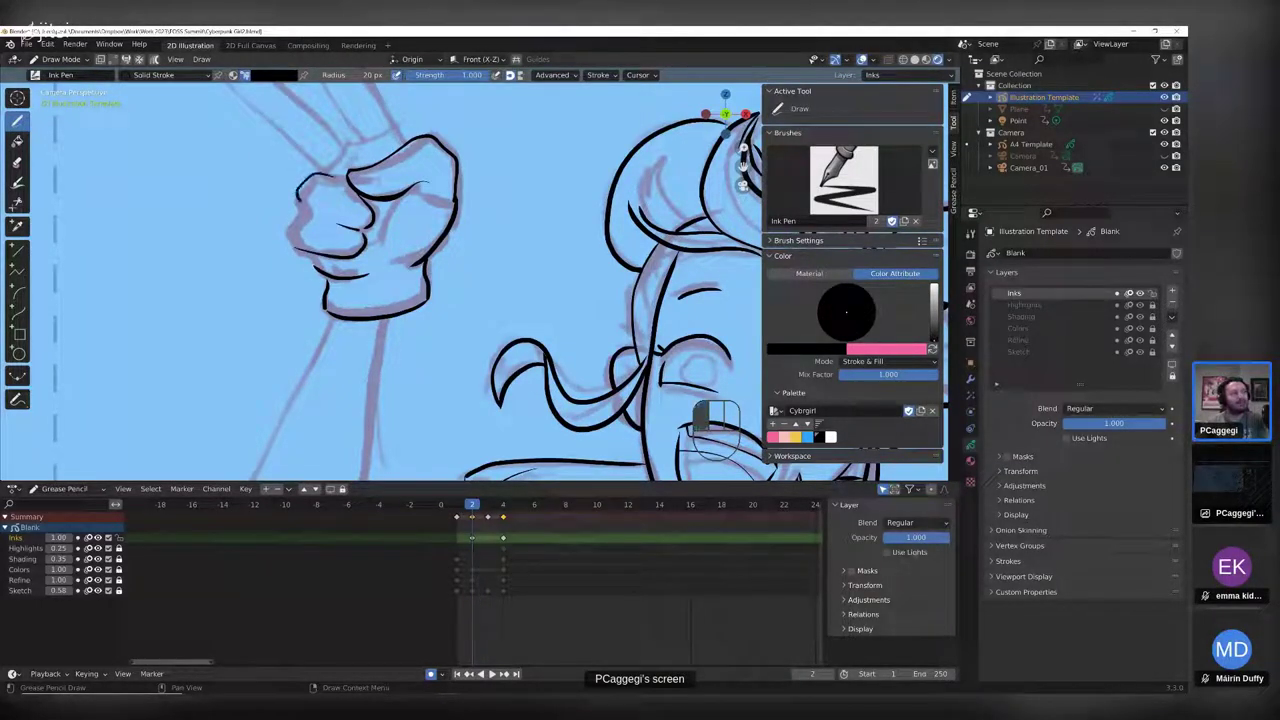
left_click_drag(298, 202, 278, 221)
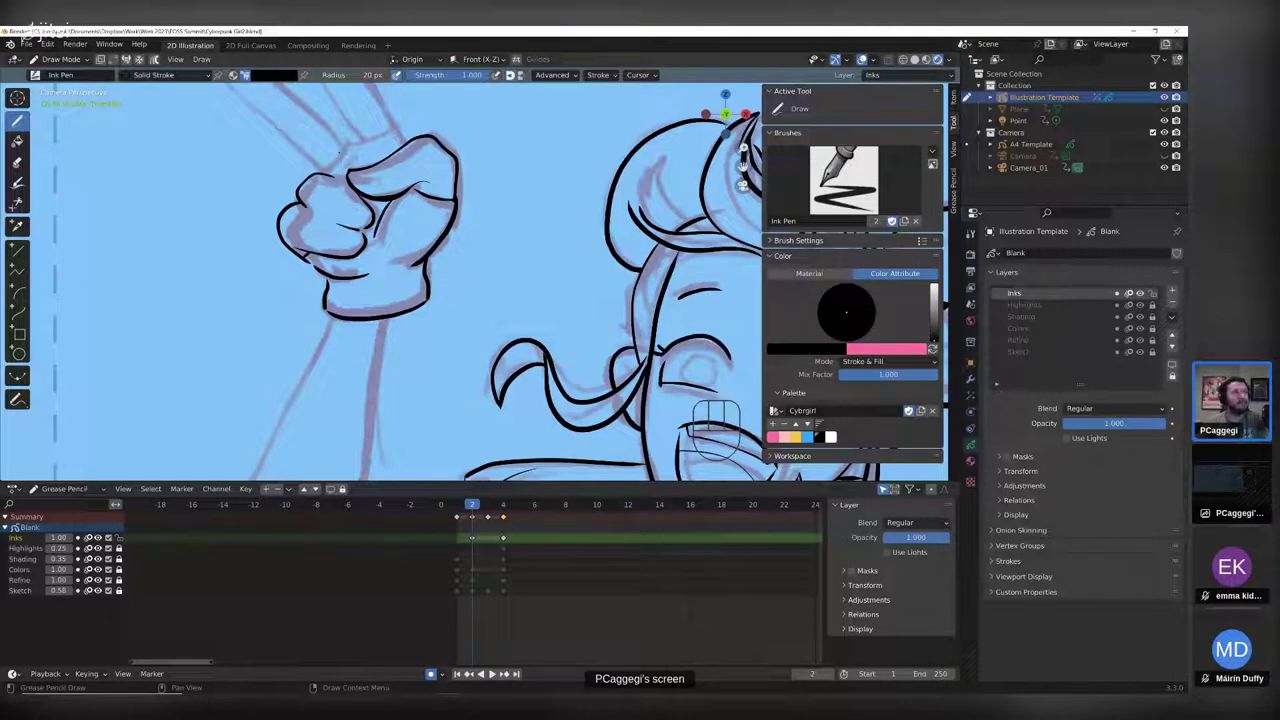
middle_click_drag(384, 120, 434, 264)
mouse_move(450, 282)
left_mouse_down()
mouse_move(370, 152)
mouse_move(346, 168)
mouse_move(402, 287)
mouse_move(302, 202)
mouse_move(278, 214)
mouse_move(366, 314)
left_mouse_up()
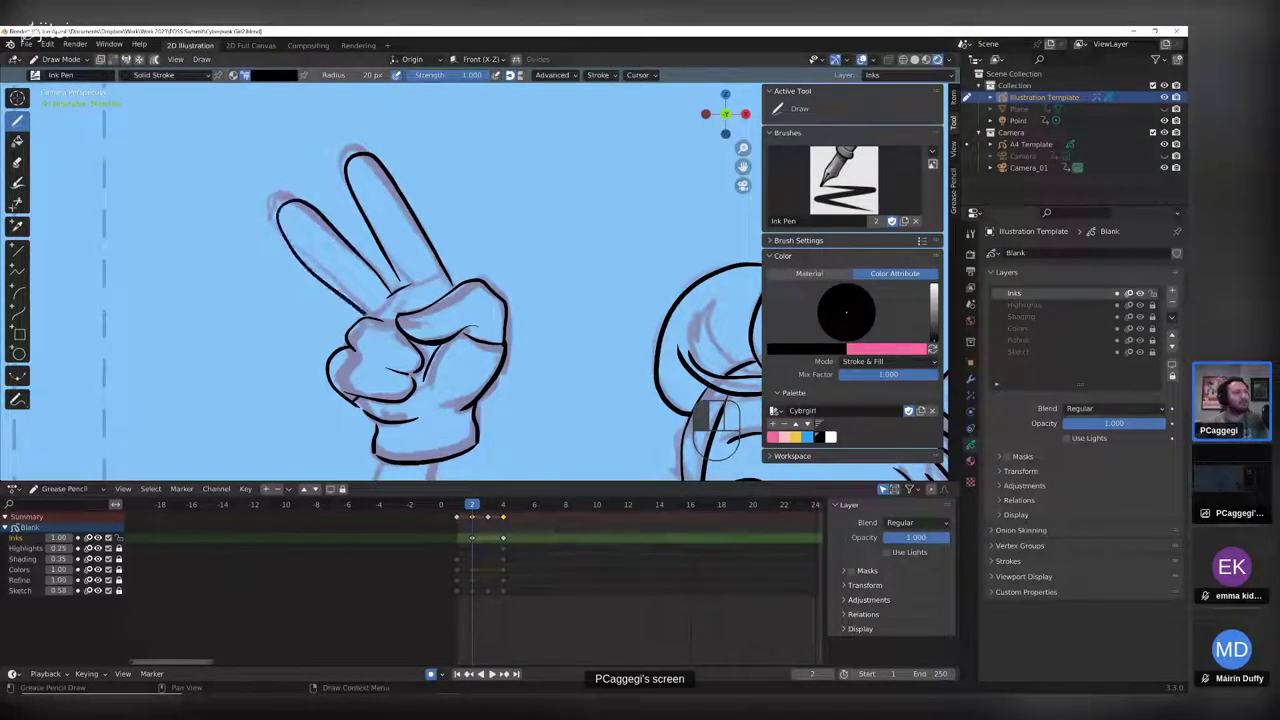
left_click_drag(440, 262, 402, 280)
- Ink both sides of the raised forearm from the glove cuff down to the elbow
middle_click_drag(500, 400, 417, 205, "shift")
middle_click_drag(480, 350, 511, 207, "shift")
scroll(511, 207, "down", 1)
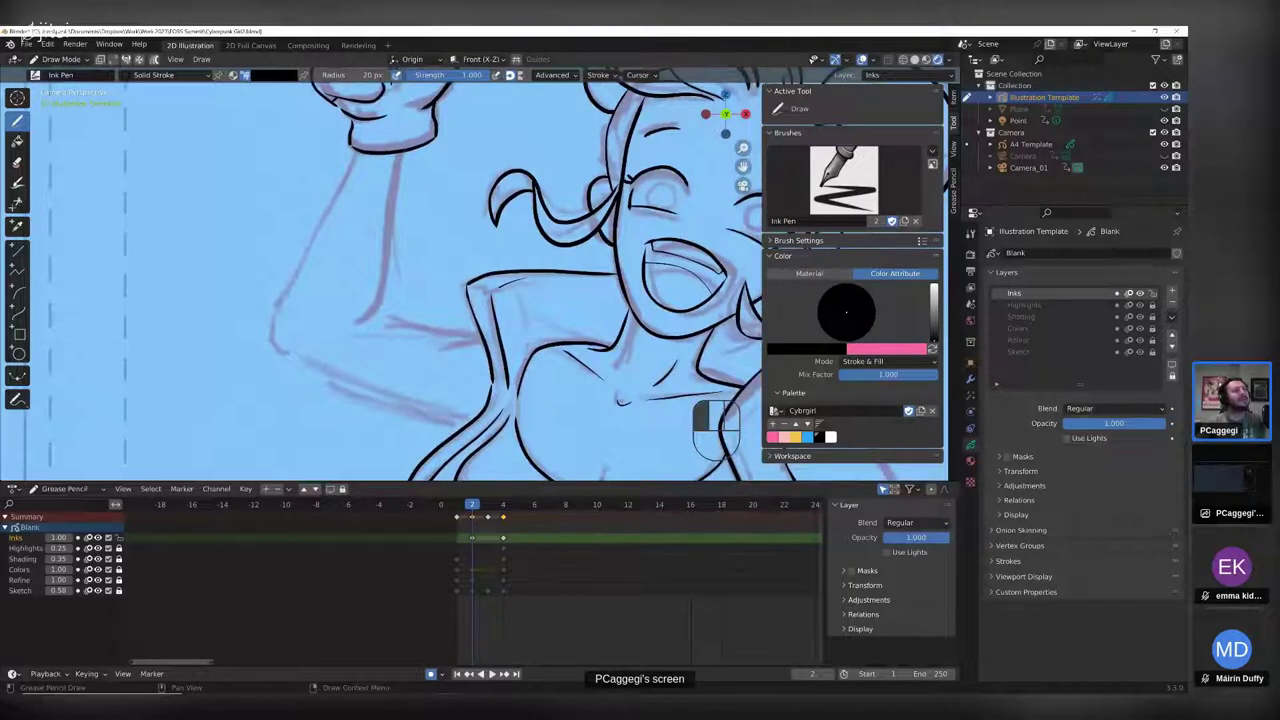
left_click_drag(400, 150, 376, 324)
mouse_move(350, 152)
left_mouse_down()
mouse_move(295, 280)
mouse_move(281, 352)
left_mouse_up()
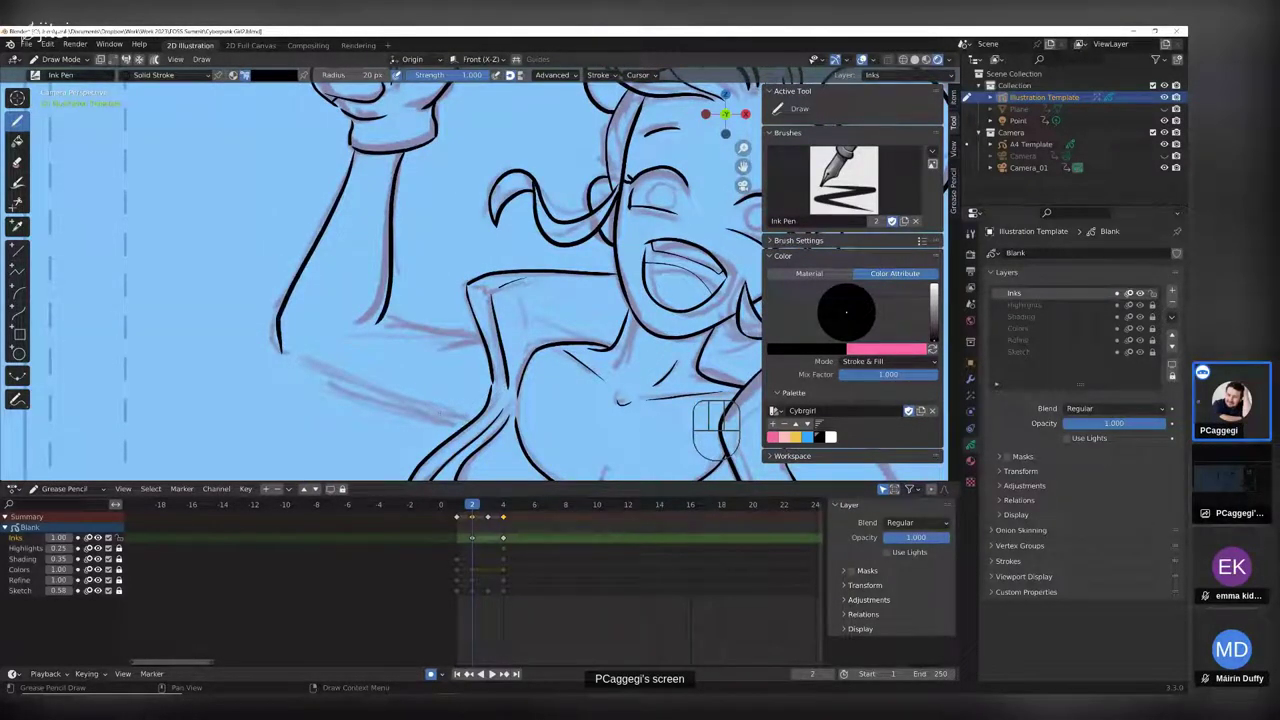
- Ink both edges of the raised upper arm from the elbow to the jacket, and the lower hem of the crop top
left_click_drag(462, 425, 288, 356)
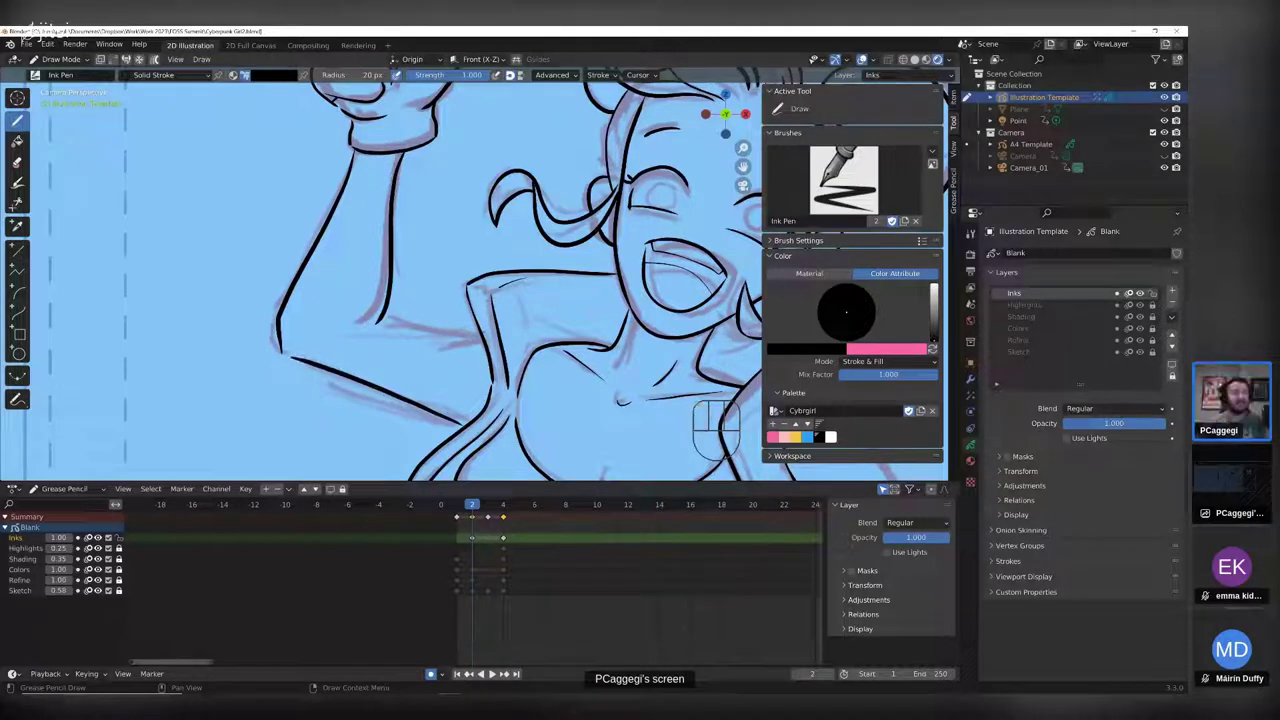
left_click_drag(472, 330, 385, 312)
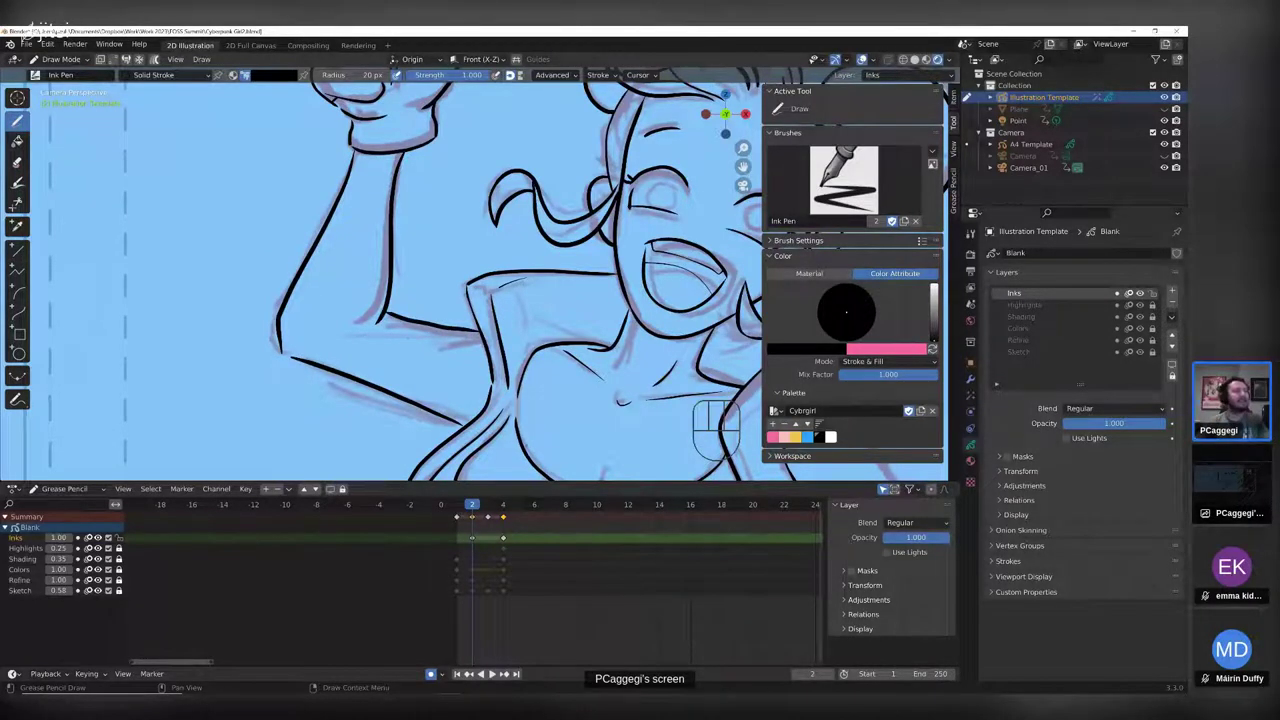
mouse_move(563, 455)
middle_mouse_down("shift")
mouse_move(484, 271)
mouse_move(492, 207)
mouse_move(469, 148)
middle_mouse_up("shift")
scroll(484, 271, "down", 1)
scroll(484, 271, "down", 1)
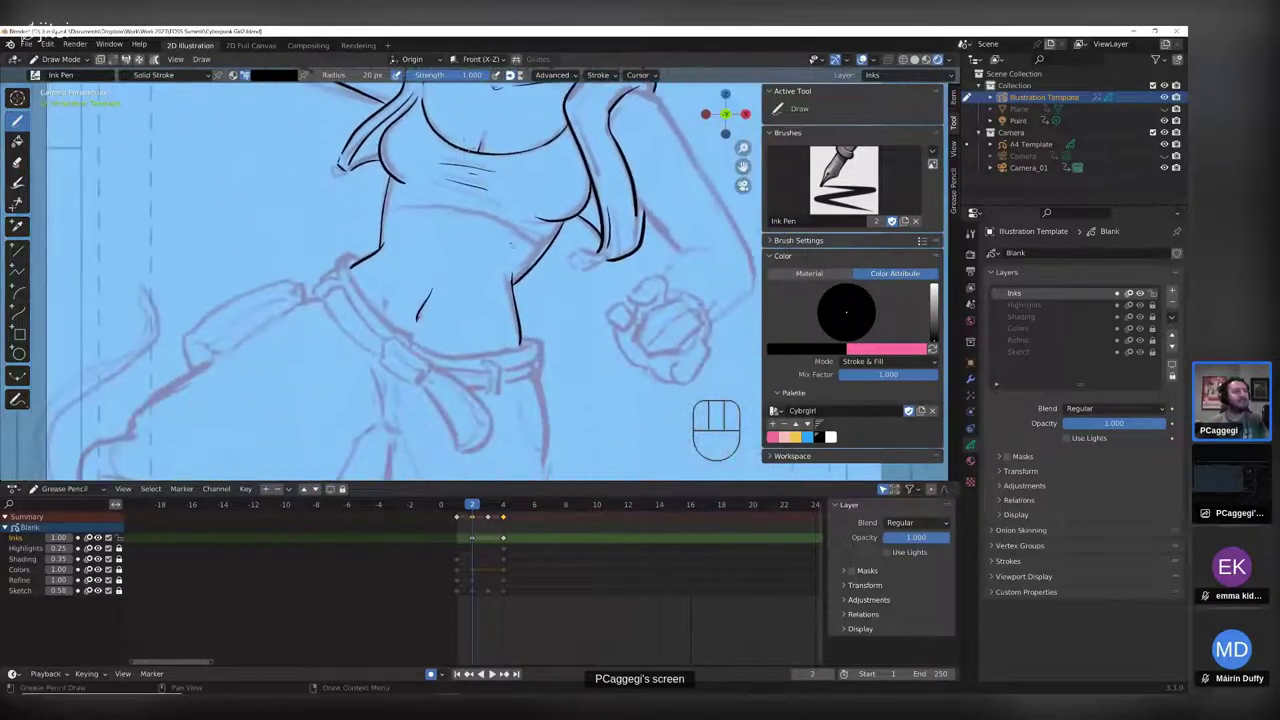
left_click_drag(541, 248, 387, 207)
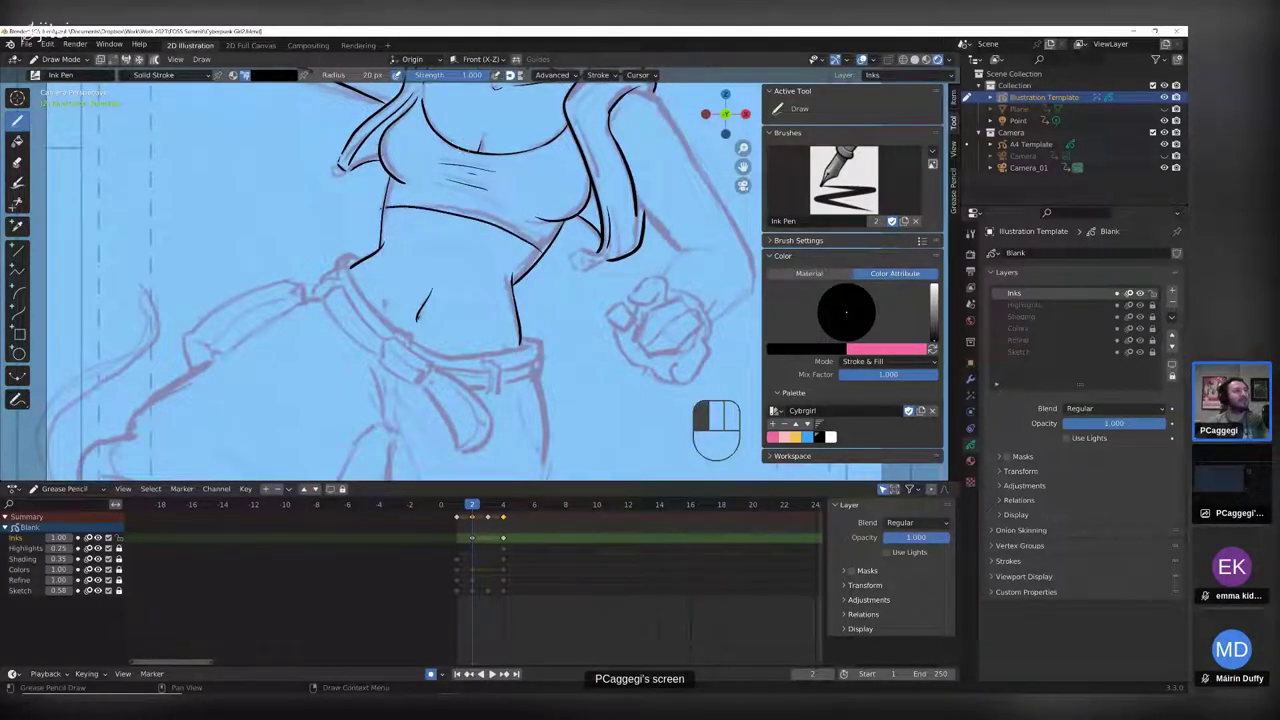
- Ink the lowered arm's outer contour from the shoulder around the elbow, the inner elbow fold and the inner upper-arm edge
mouse_move(609, 274)
middle_mouse_down("shift")
mouse_move(459, 339)
mouse_move(444, 365)
middle_mouse_up("shift")
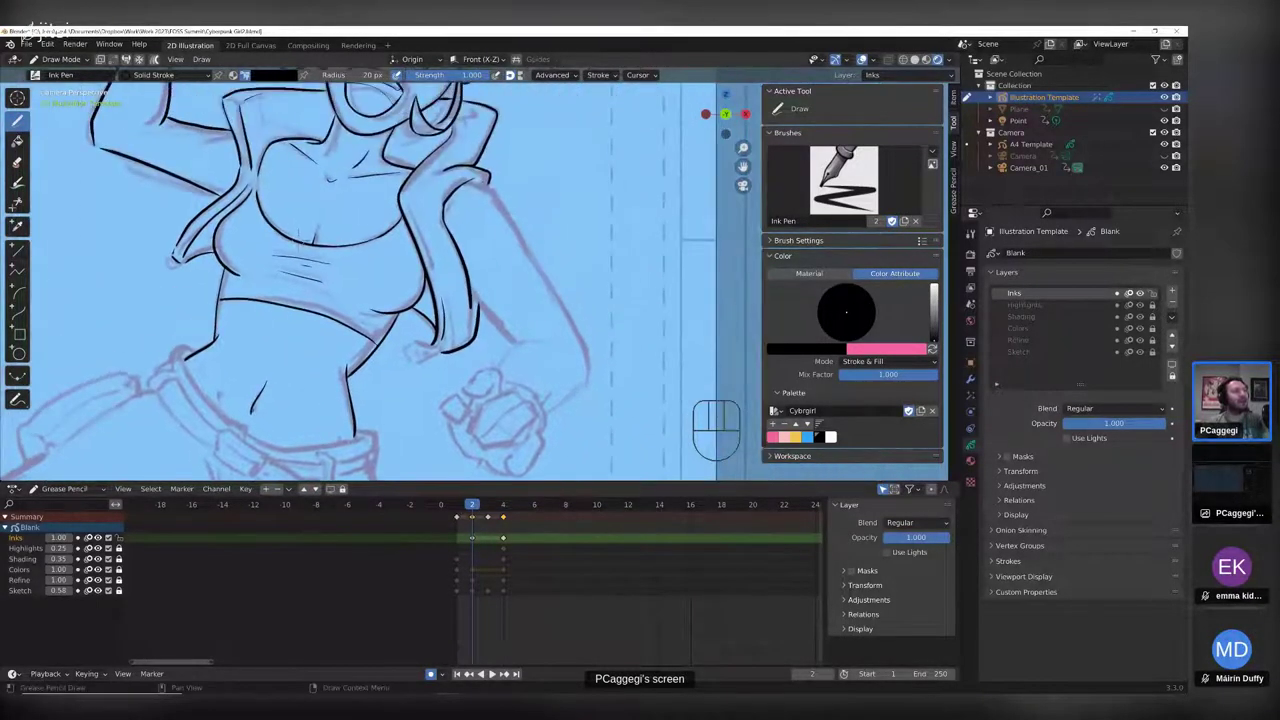
mouse_move(468, 182)
left_mouse_down()
mouse_move(588, 342)
mouse_move(550, 405)
left_mouse_up()
left_click_drag(502, 360, 546, 342)
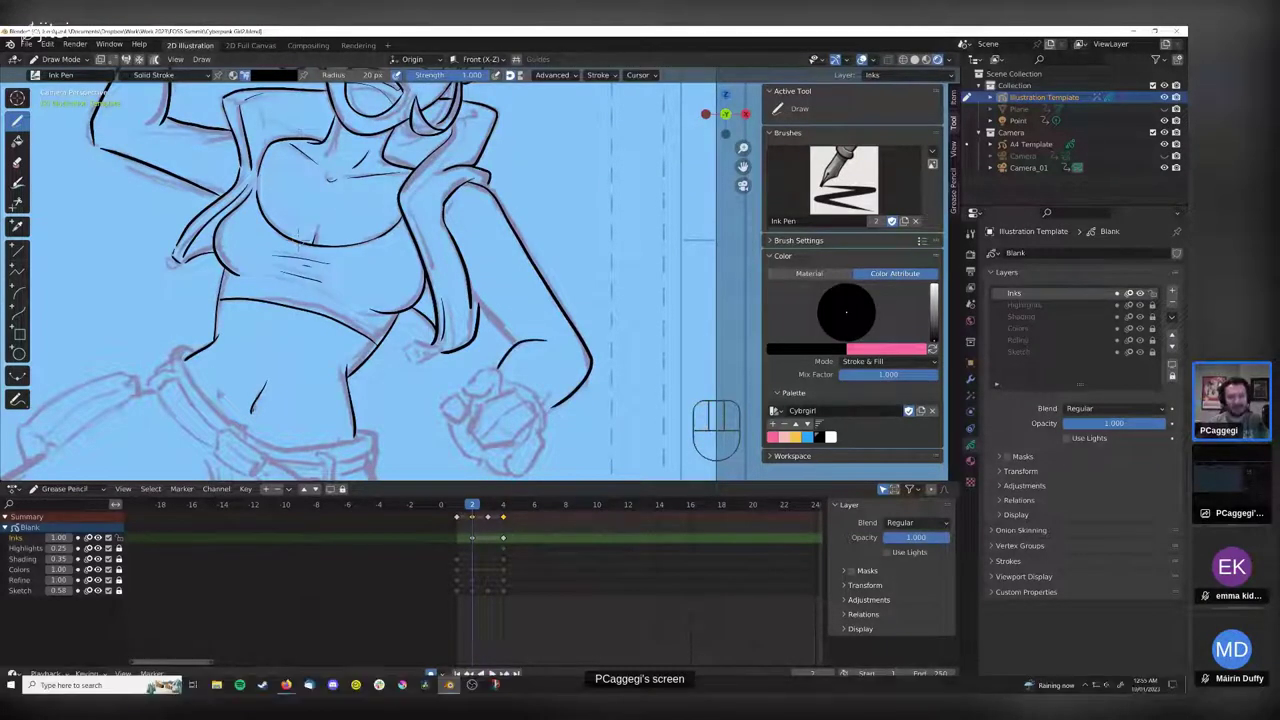
left_click_drag(474, 296, 516, 349)
- Ink the oval outline in the middle of the lowered, clenched hand
scroll(516, 349, "up", 2)
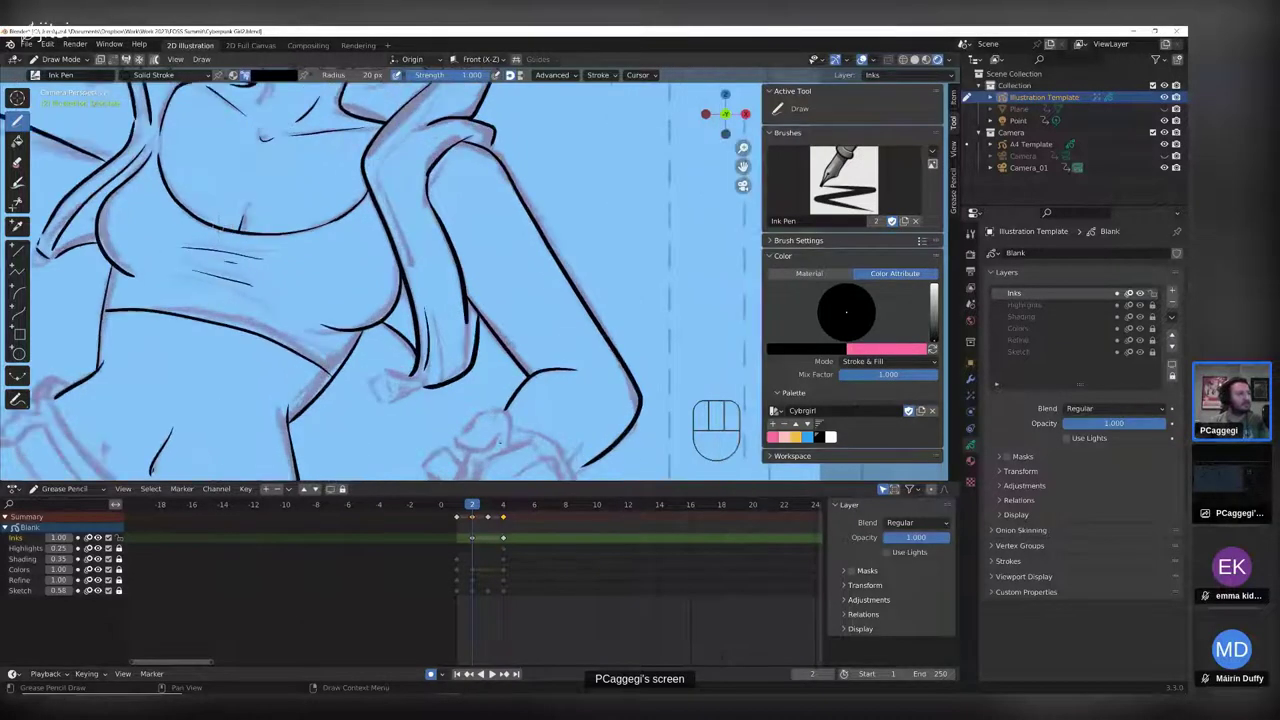
middle_click_drag(516, 349, 524, 177, "shift")
scroll(490, 245, "up", 2)
mouse_move(568, 288)
left_mouse_down()
mouse_move(590, 298)
mouse_move(584, 330)
left_mouse_up()
mouse_move(562, 288)
left_mouse_down()
mouse_move(524, 318)
mouse_move(560, 352)
mouse_move(500, 362)
mouse_move(516, 328)
mouse_move(494, 362)
left_mouse_up()
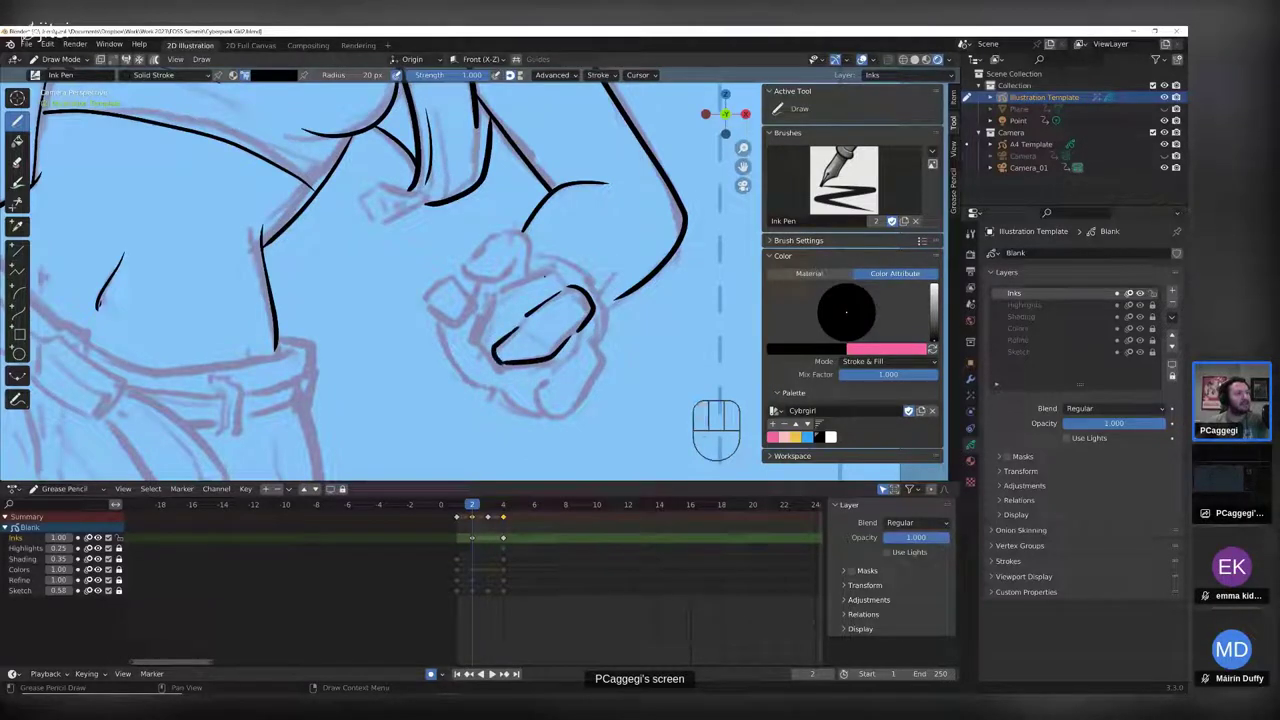
- Ink the character's lowered fist over the sketch, outlining the folded fingers, thumb, knuckles and back of the hand
mouse_move(565, 285)
left_mouse_down()
mouse_move(558, 272)
mouse_move(514, 278)
mouse_move(482, 344)
left_mouse_up()
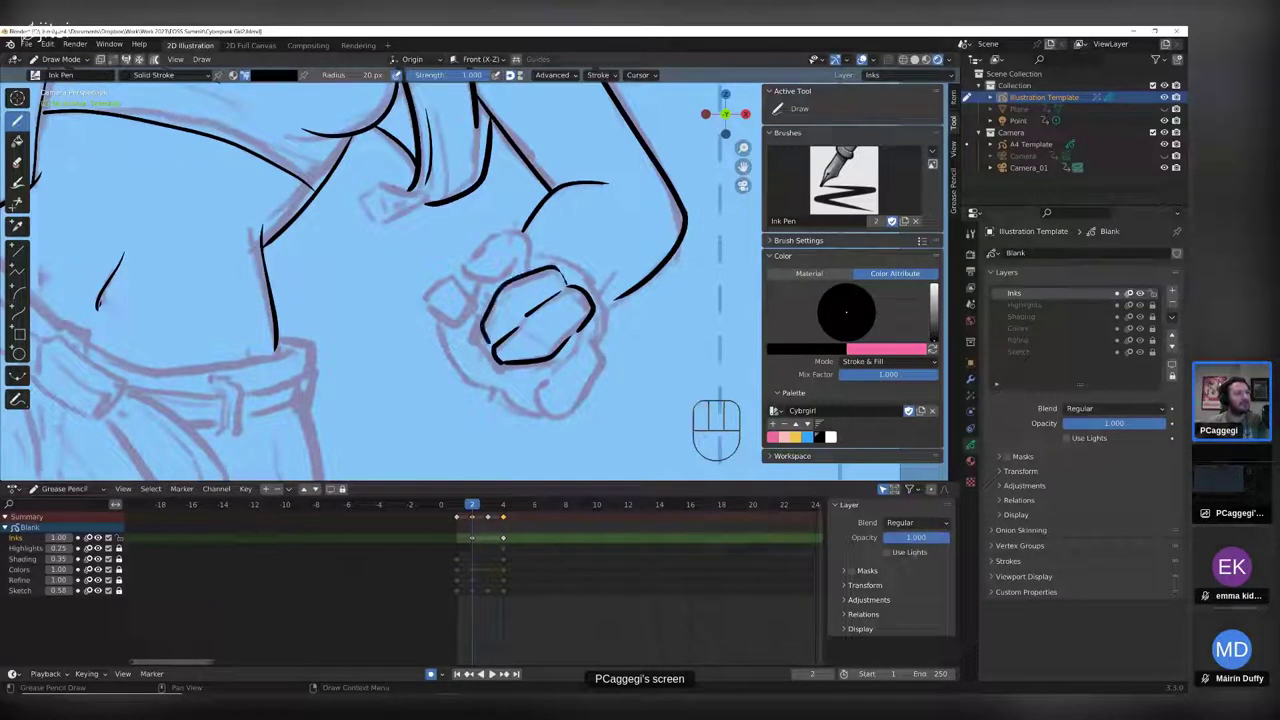
mouse_move(530, 270)
left_mouse_down()
mouse_move(498, 232)
mouse_move(470, 268)
mouse_move(503, 278)
mouse_move(440, 324)
left_mouse_up()
mouse_move(456, 281)
left_mouse_down()
mouse_move(432, 318)
mouse_move(466, 378)
mouse_move(486, 382)
left_mouse_up()
mouse_move(592, 340)
left_mouse_down()
mouse_move(600, 352)
mouse_move(572, 412)
mouse_move(538, 398)
mouse_move(591, 336)
mouse_move(594, 346)
left_mouse_up()
left_click_drag(540, 412, 484, 382)
mouse_move(532, 256)
left_mouse_down()
mouse_move(570, 262)
mouse_move(600, 340)
left_mouse_up()
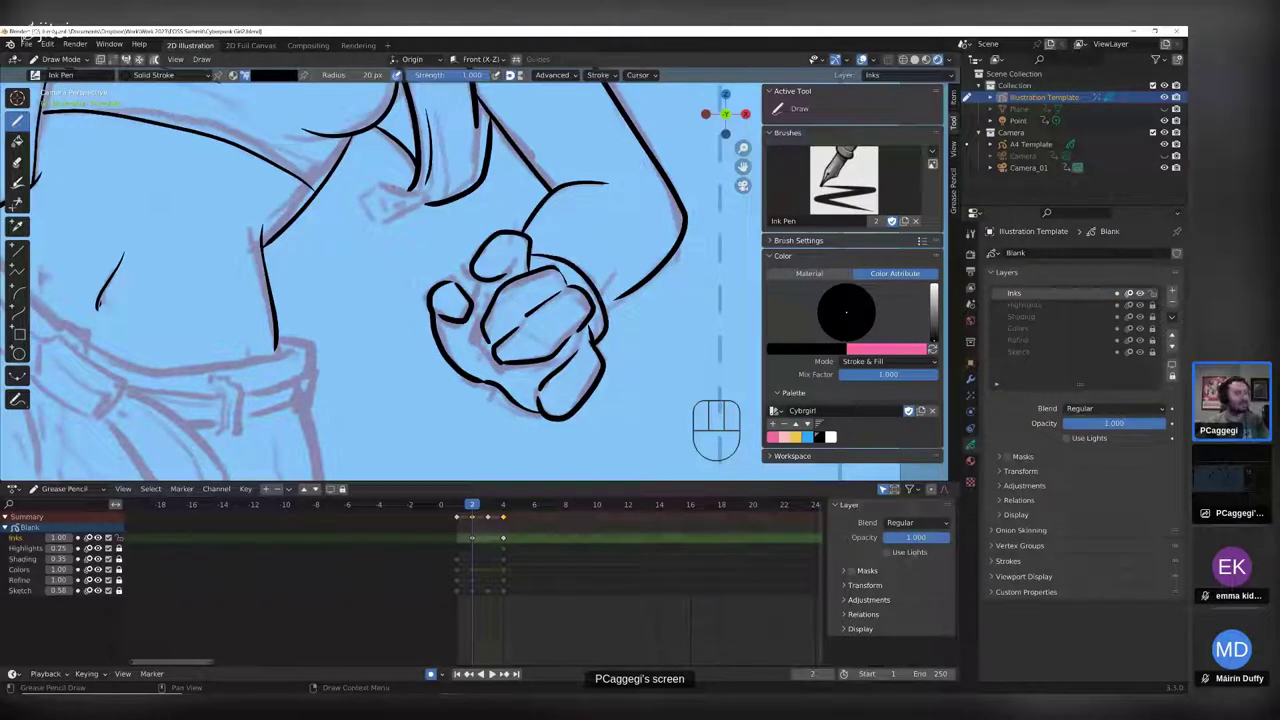
- In Edit Mode, move the end of the lower forearm line in to meet the fist and delete the surplus points
key("Tab")
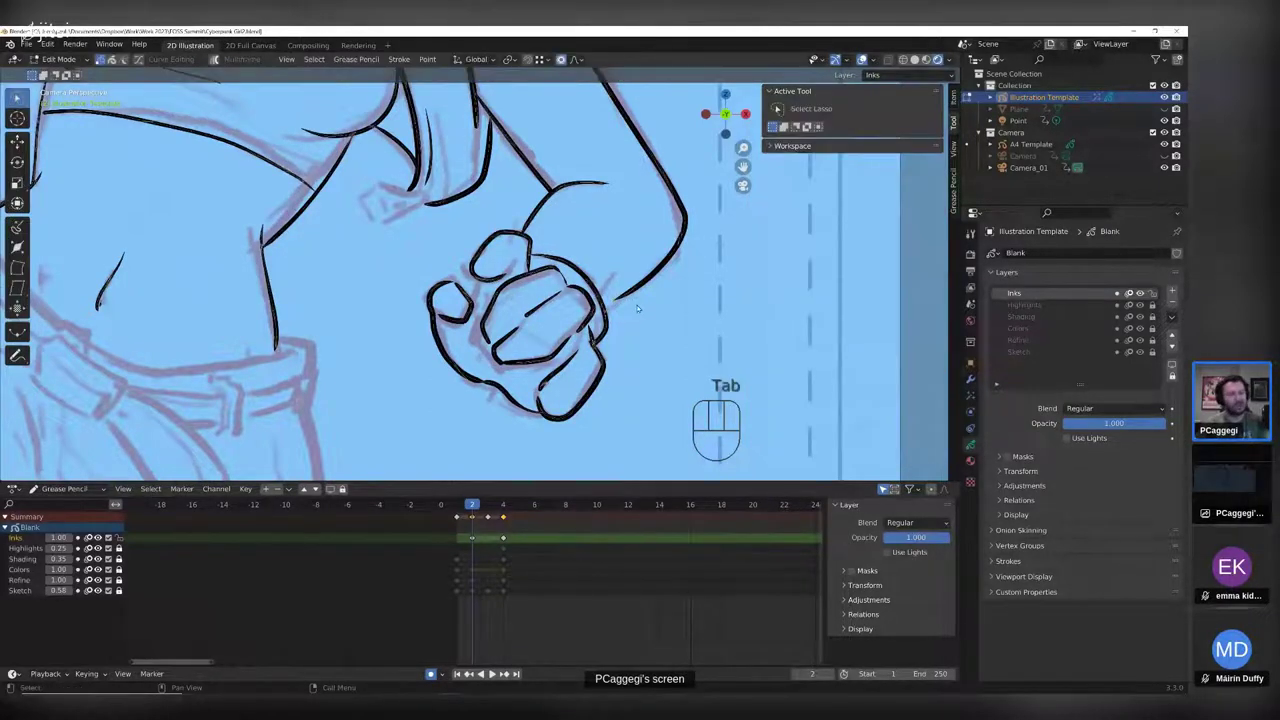
key("g")
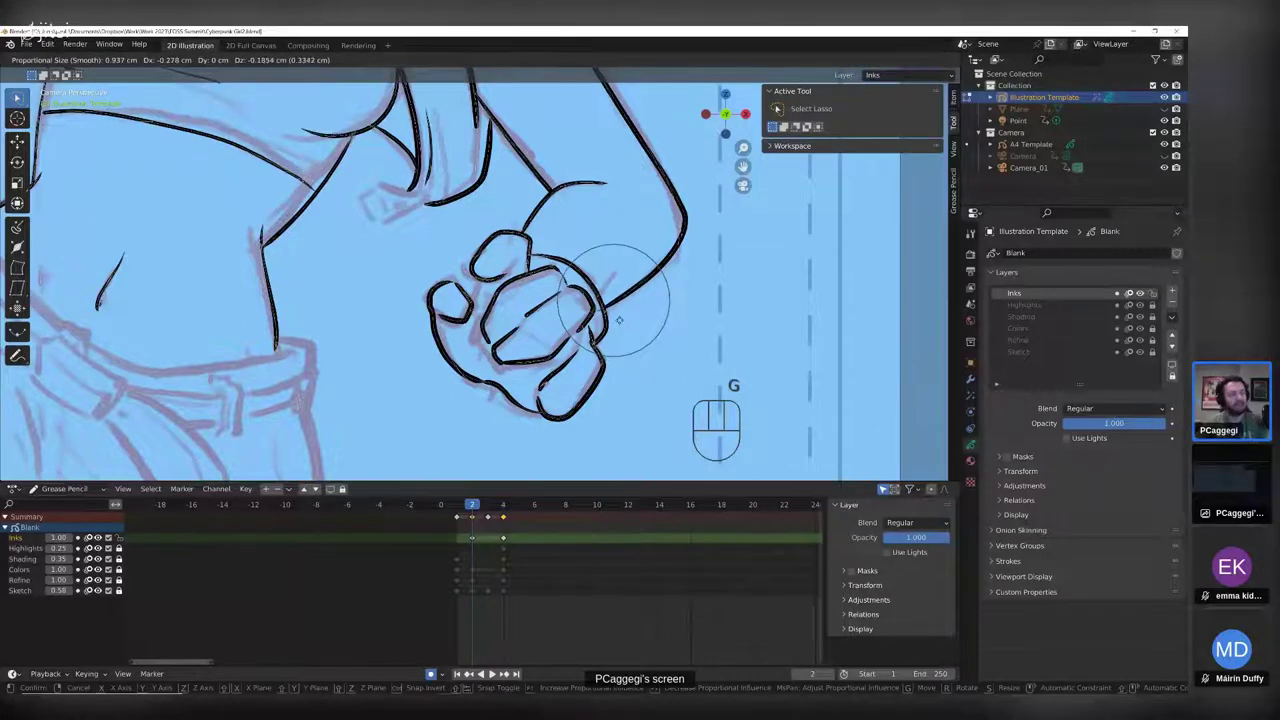
left_click(619, 320)
key("x")
left_click(620, 321)
scroll(578, 209, "down", 2)
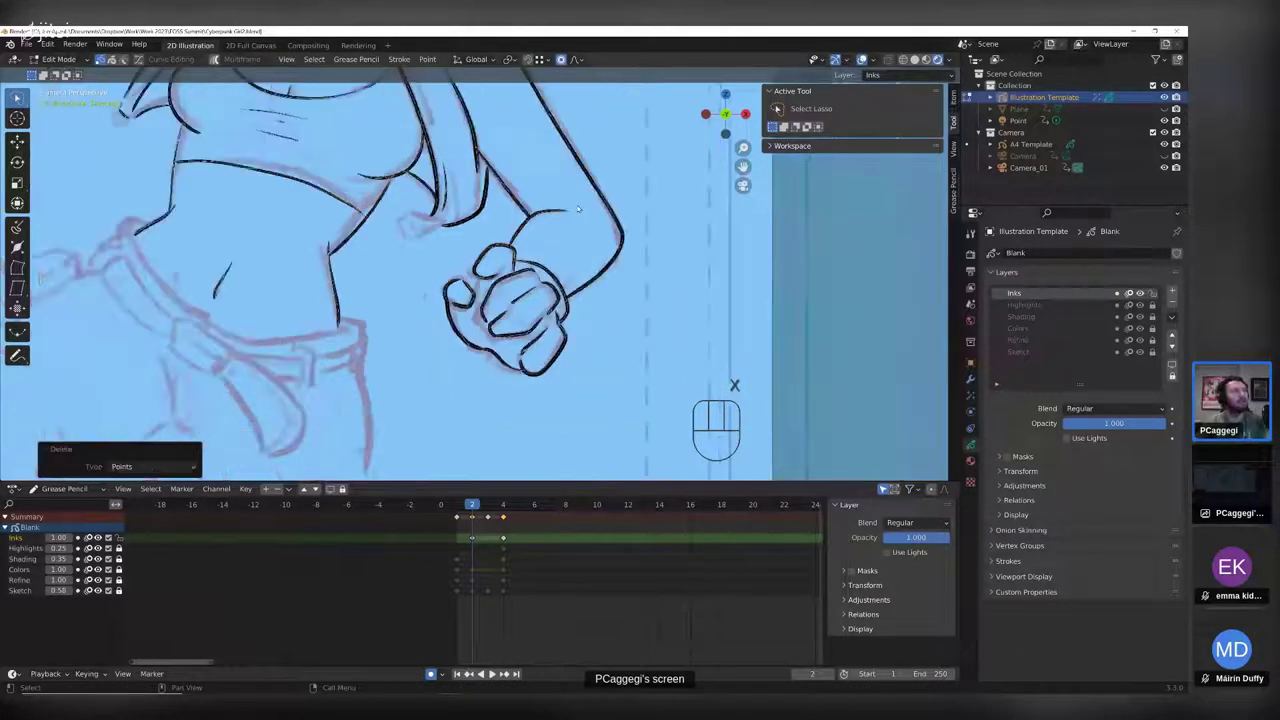
- Reshape the lowered arm's elbow by moving its points with proportional editing, then return to Draw Mode
scroll(577, 209, "up", 2, "shift")
key("g")
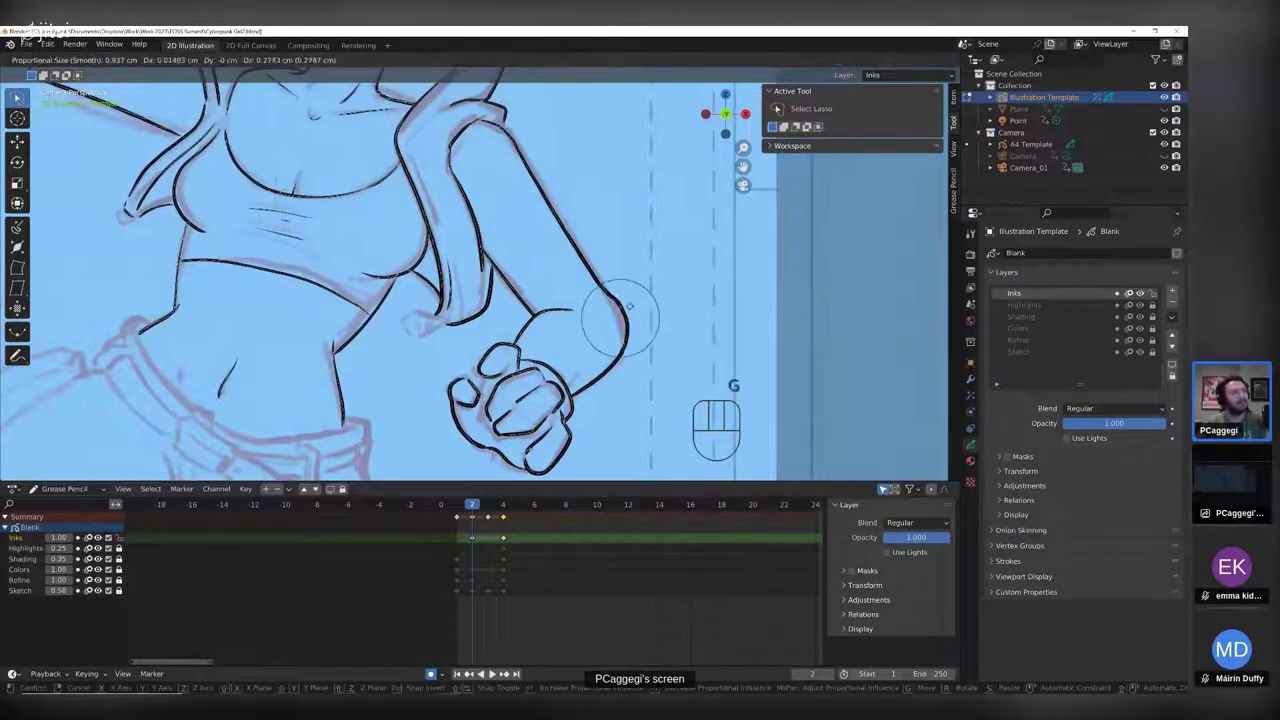
scroll(628, 306, "down", 4)
left_click(622, 310)
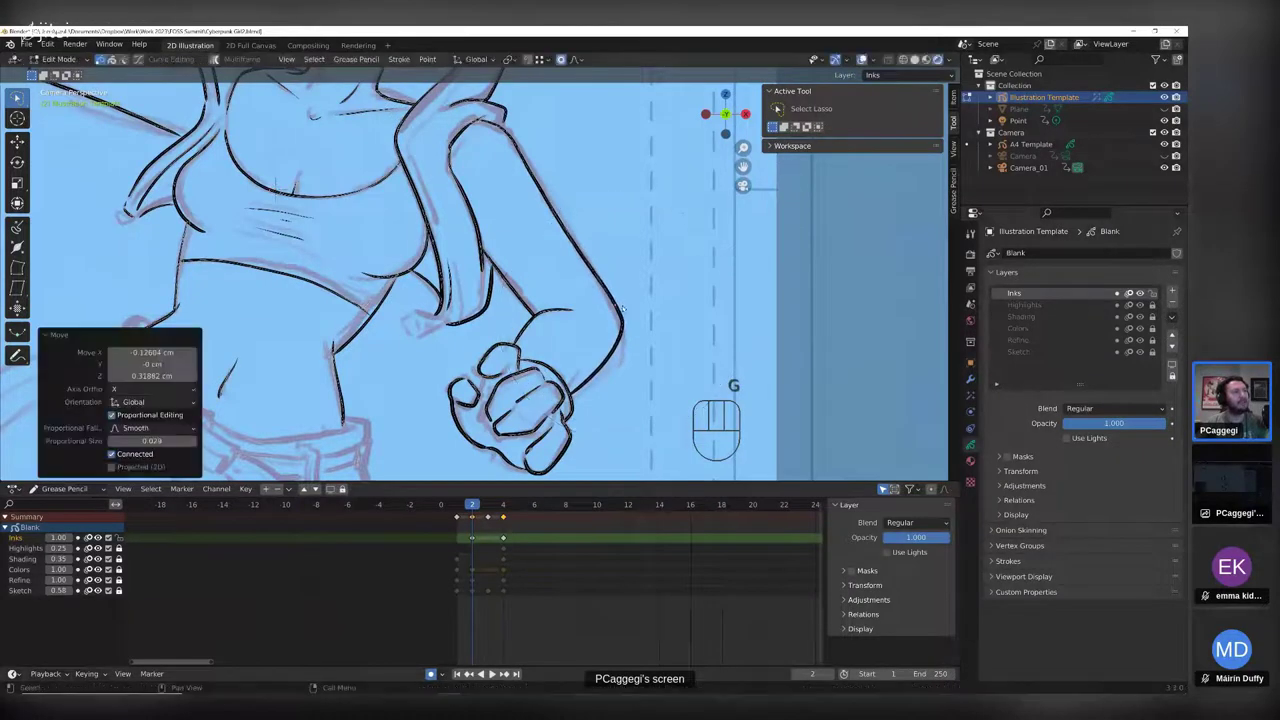
key("Tab")
- Switch to the back orthographic view to see the whole inked character mirrored
scroll(548, 229, "down", 3)
middle_click_drag(548, 229, 610, 320)
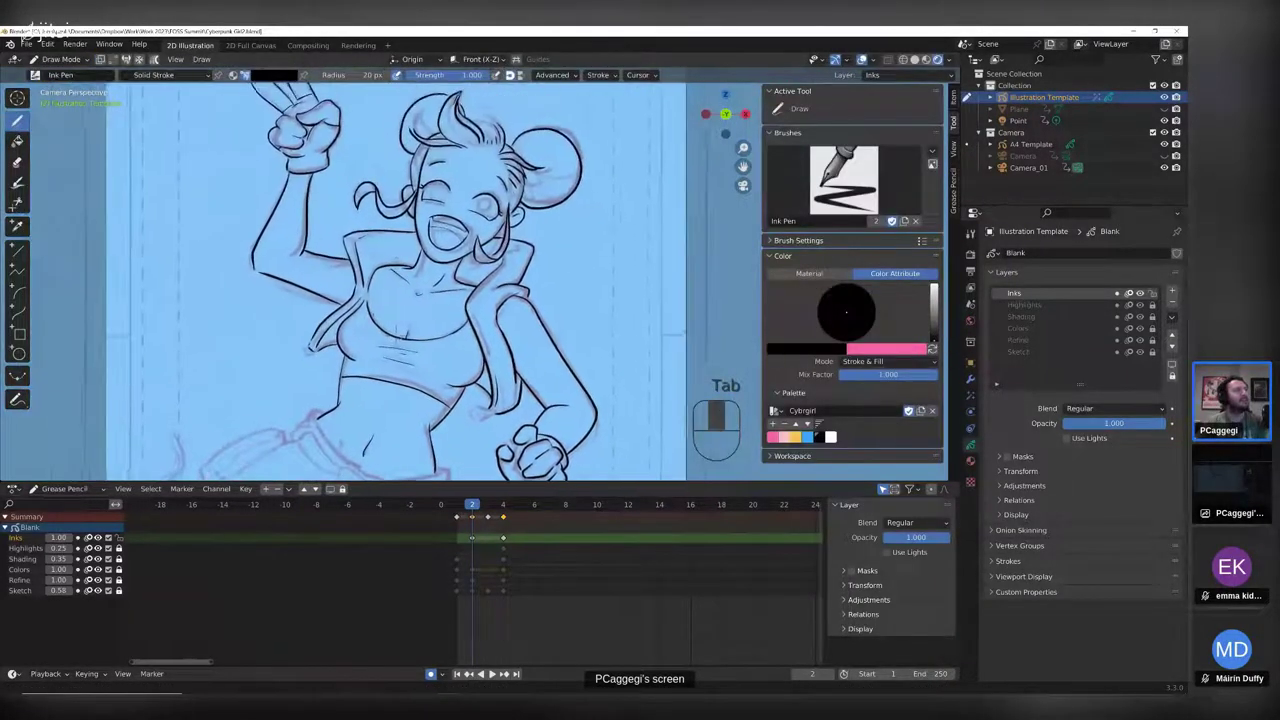
scroll(396, 280, "down", 2)
key("ctrl+KP_1")
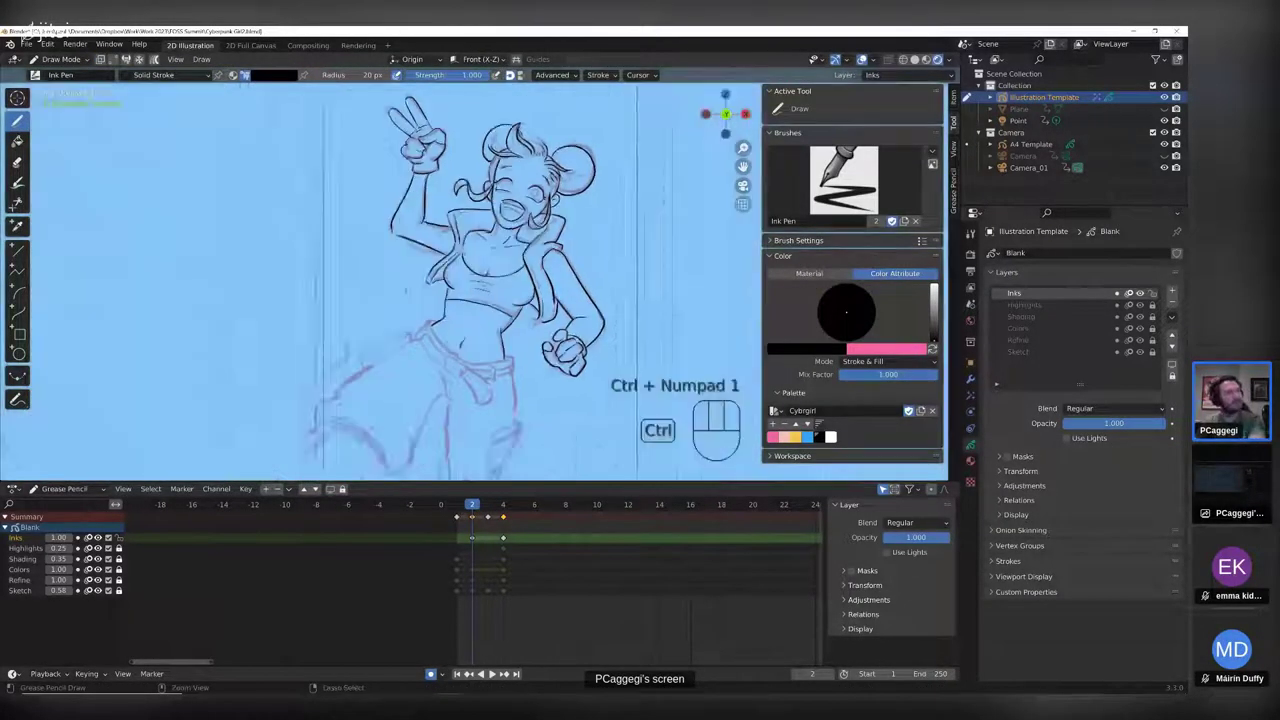
scroll(480, 268, "up", 8)
scroll(480, 268, "down", 9)
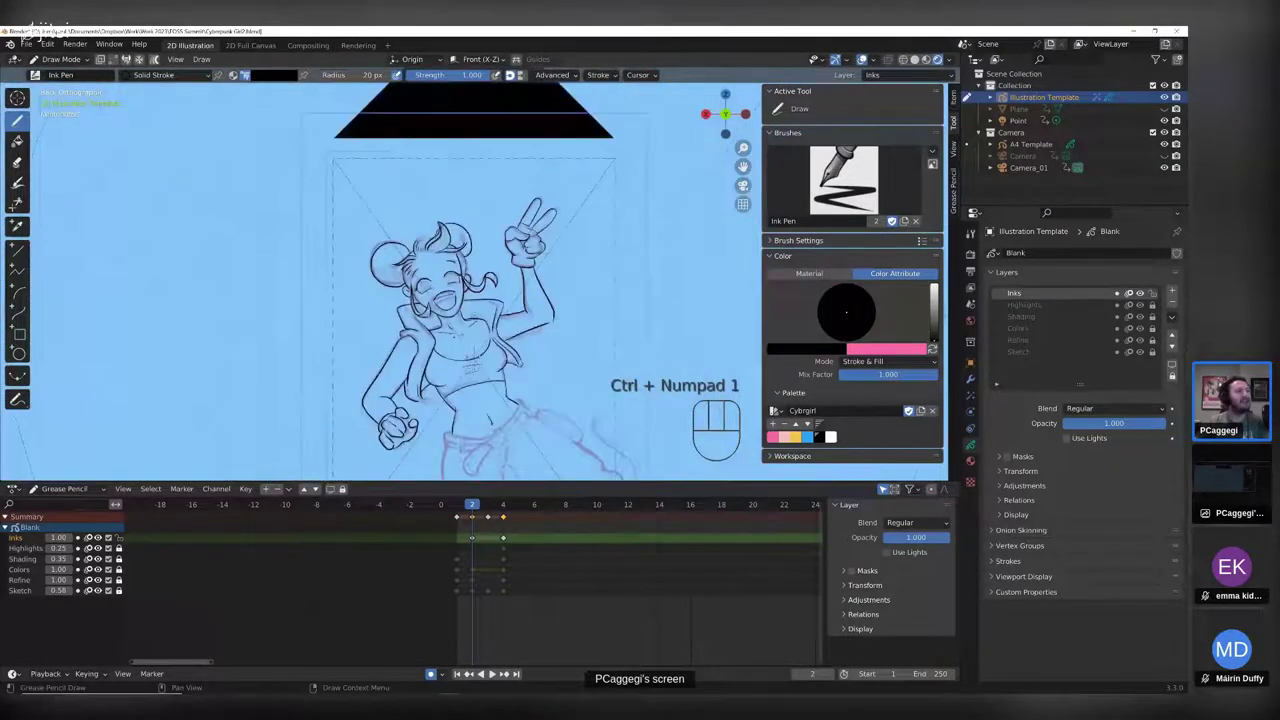
mouse_move(480, 300)
middle_mouse_down()
mouse_move(484, 278)
mouse_move(482, 327)
middle_mouse_up()
- Hide the Sketch layer and turn off the visibility of camera objects in the viewport
left_click(1140, 352)
left_click(835, 60)
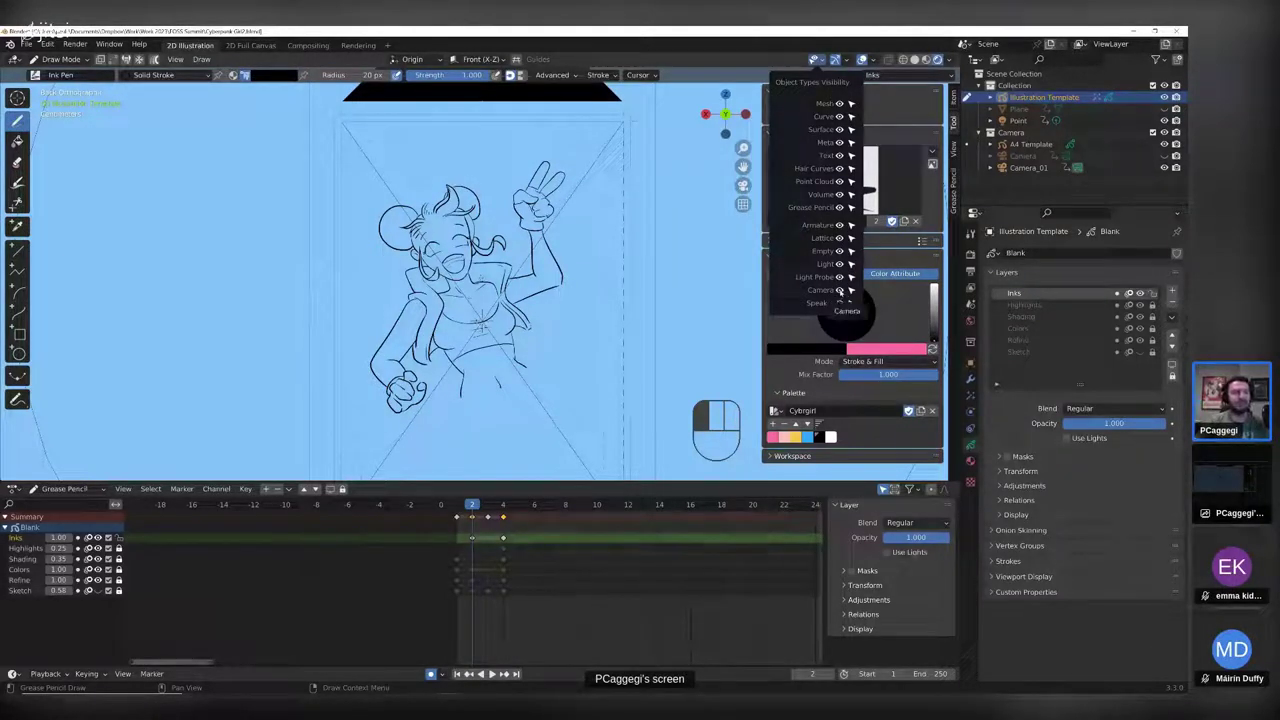
left_click(839, 290)
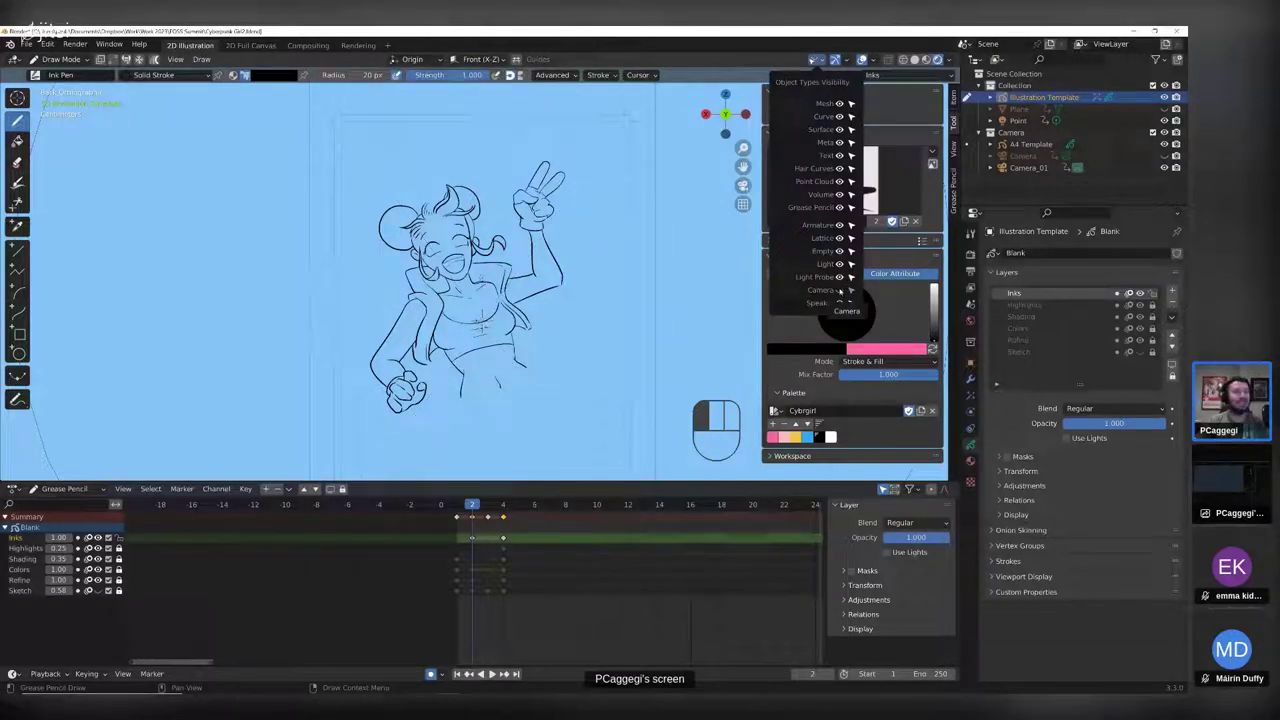
- In Edit Mode, delete the points at the raised arm's elbow gap and join the two arm strokes
scroll(458, 313, "up", 1)
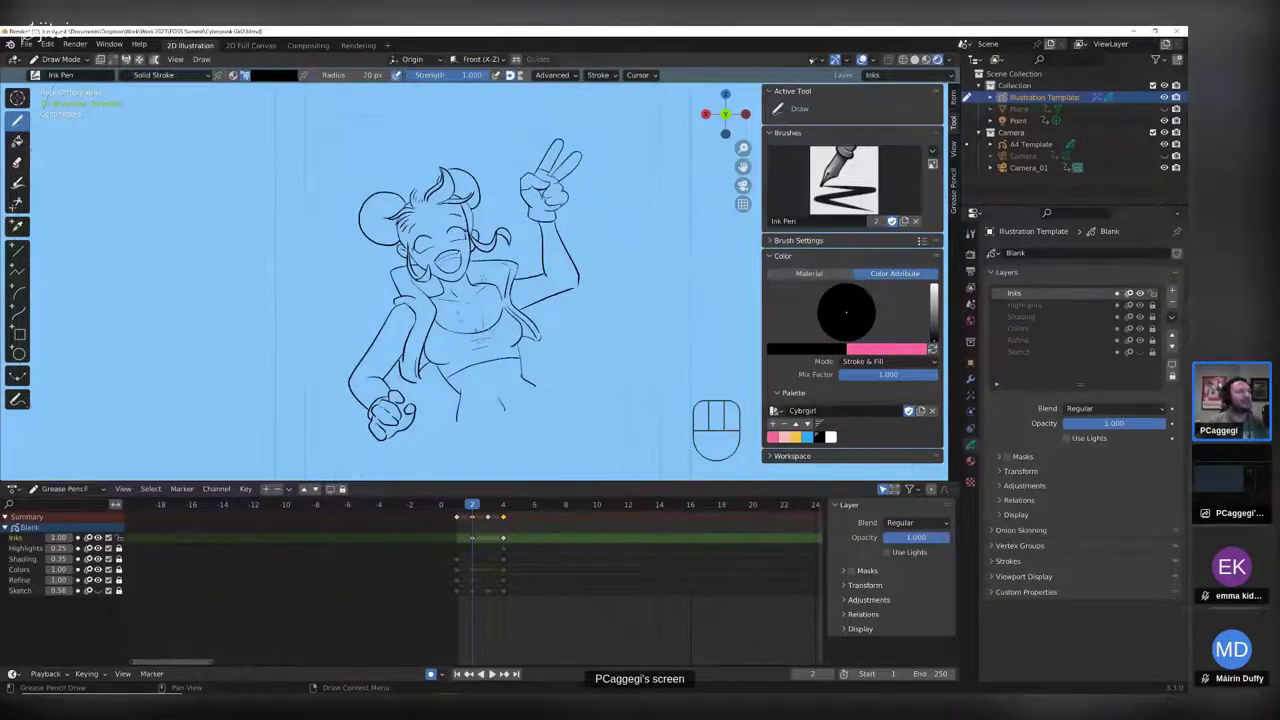
scroll(558, 326, "up", 3)
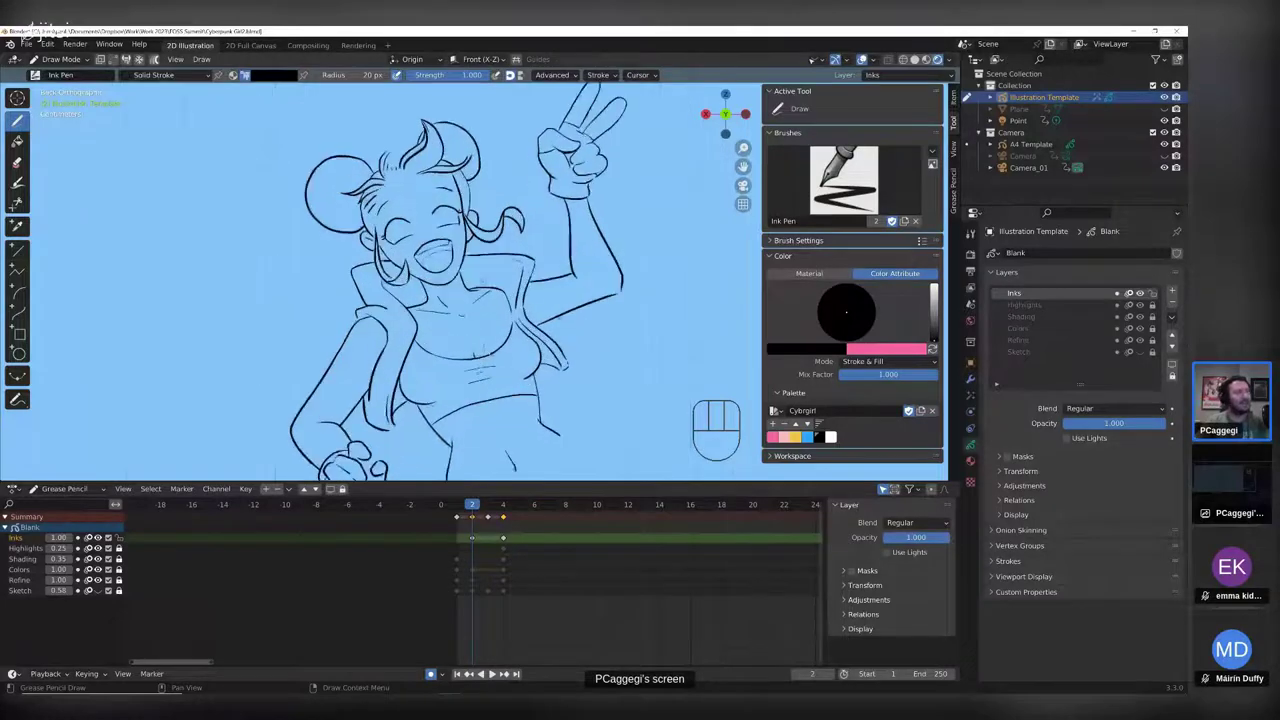
key("Tab")
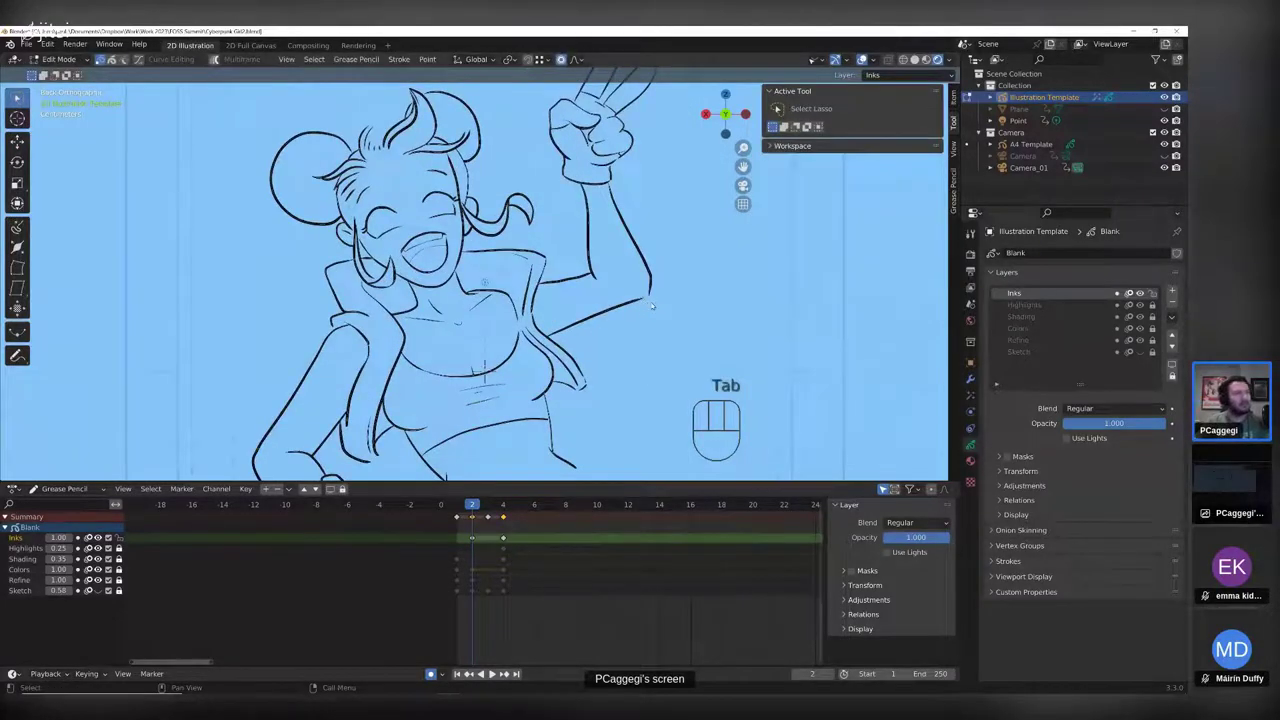
key("x")
left_click(651, 300)
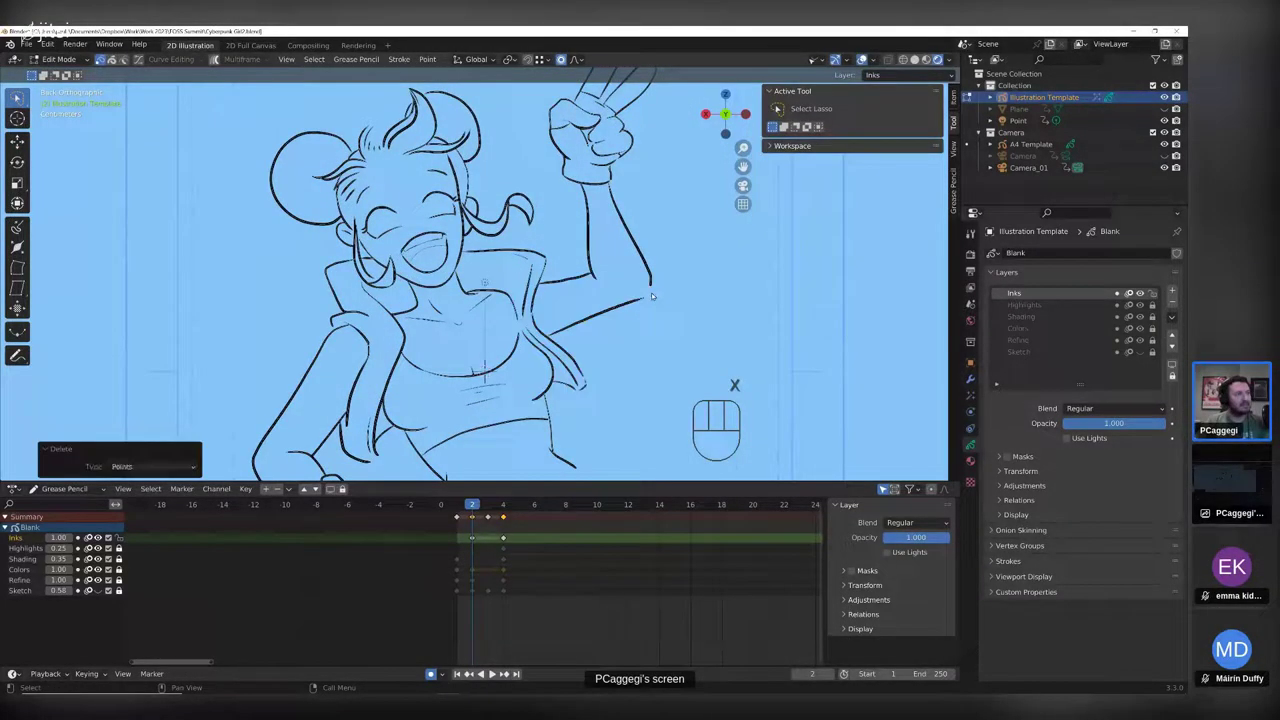
key("ctrl+j")
- Subdivide and smooth the whole joined outer stroke of the raised arm, adjusting the smoothing repeat count
scroll(652, 308, "up", 2)
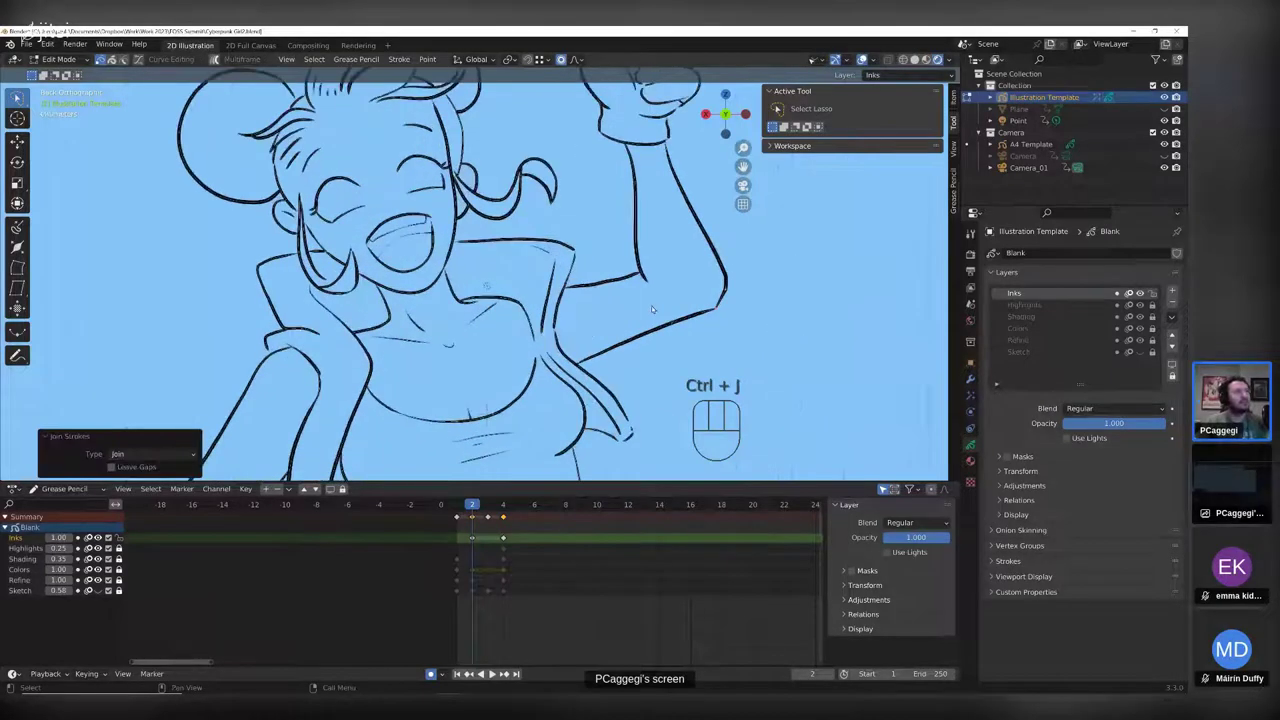
key("l")
right_click(717, 310)
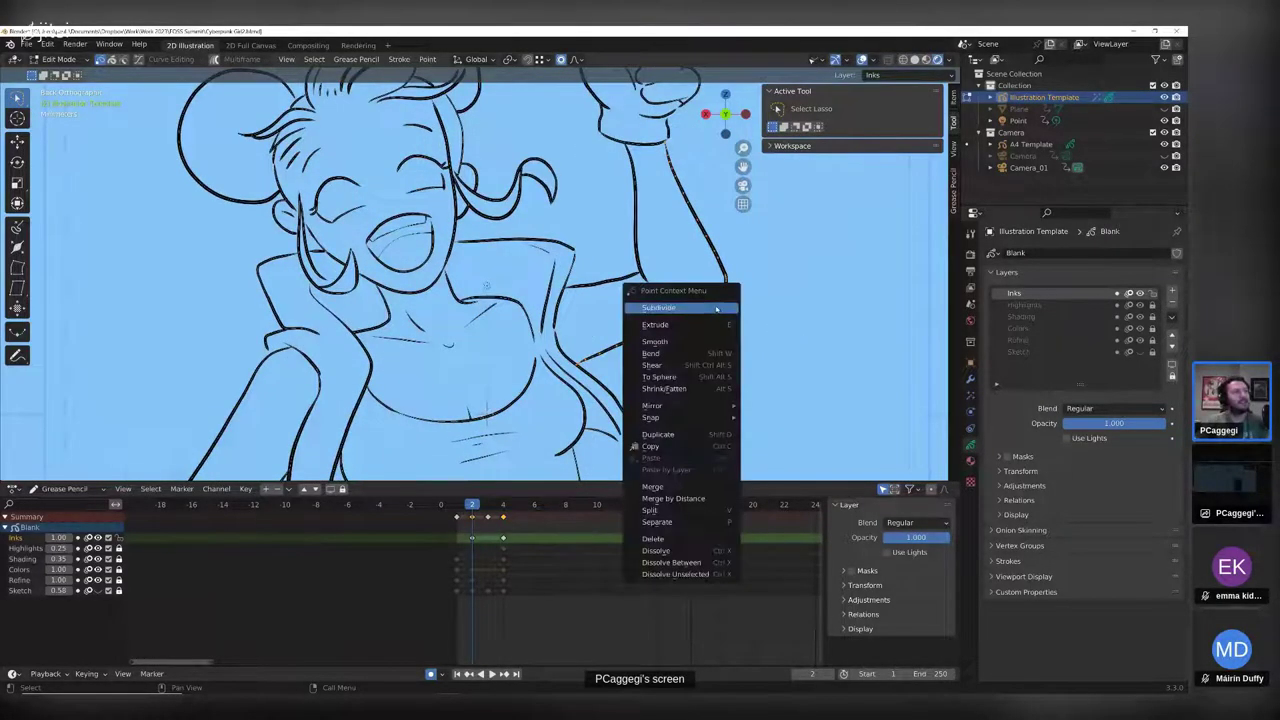
left_click(716, 312)
right_click(716, 310)
left_click(726, 337)
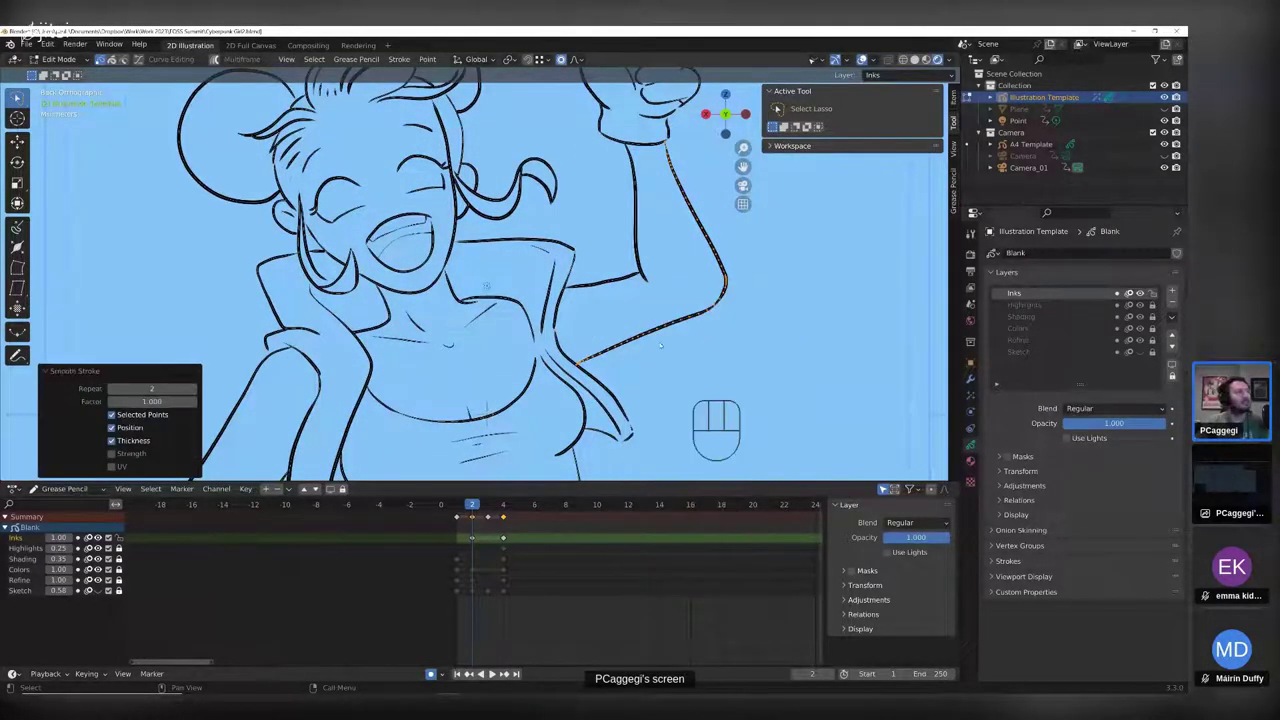
left_click(152, 387)
left_click_drag(152, 387, 140, 387)
- Dissolve the uneven points on the raised elbow's curve, subdivide the remaining ones with 1 cut and smooth them
scroll(713, 308, "up", 1)
scroll(713, 308, "up", 3)
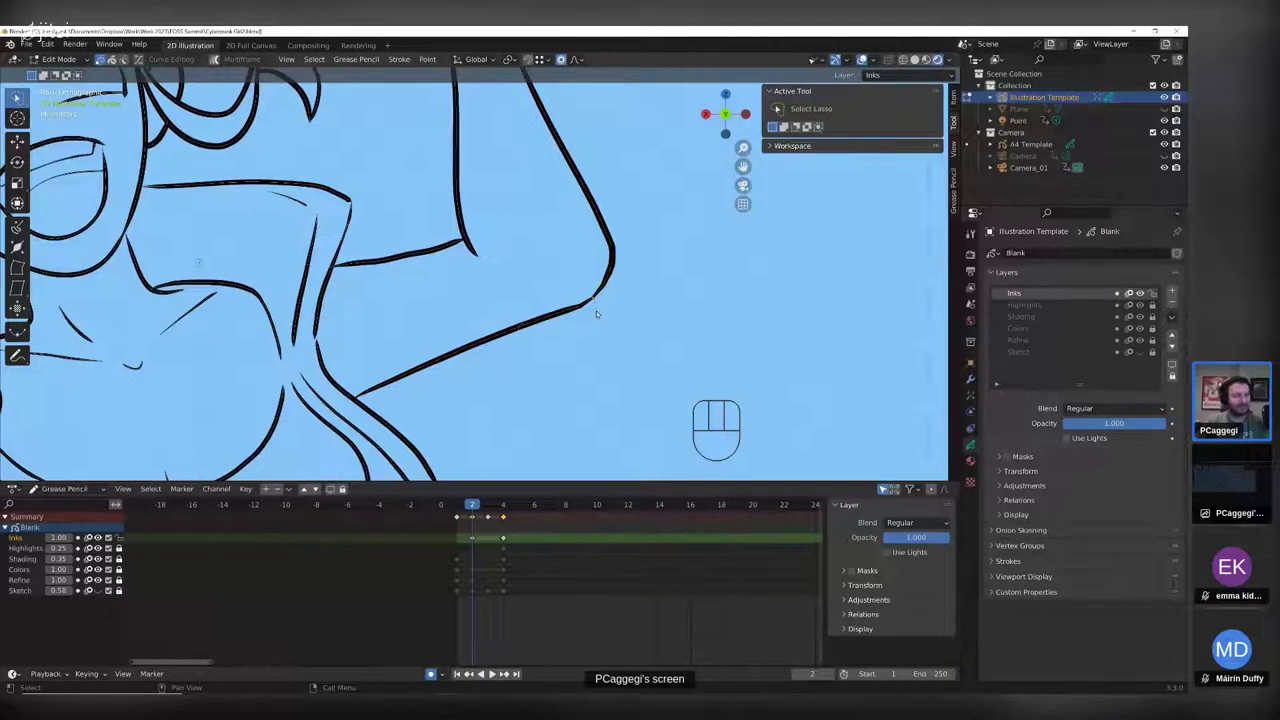
key("x")
left_click(600, 353)
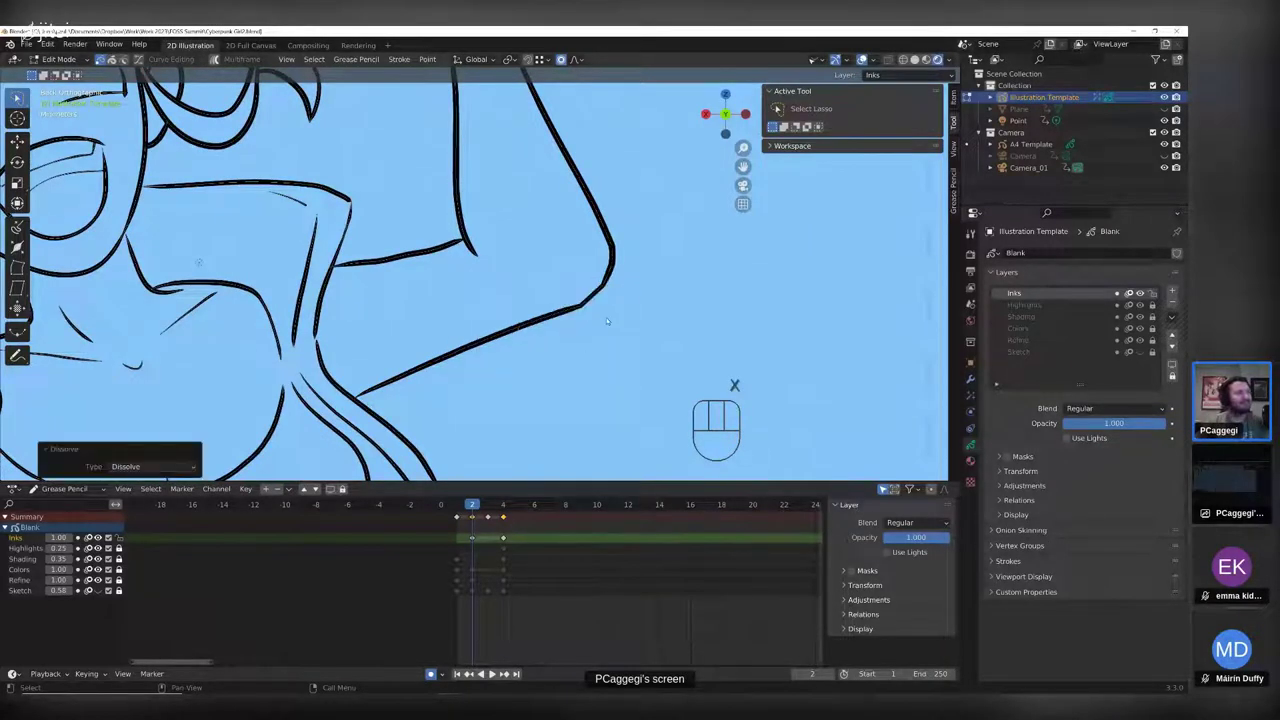
right_click(580, 305)
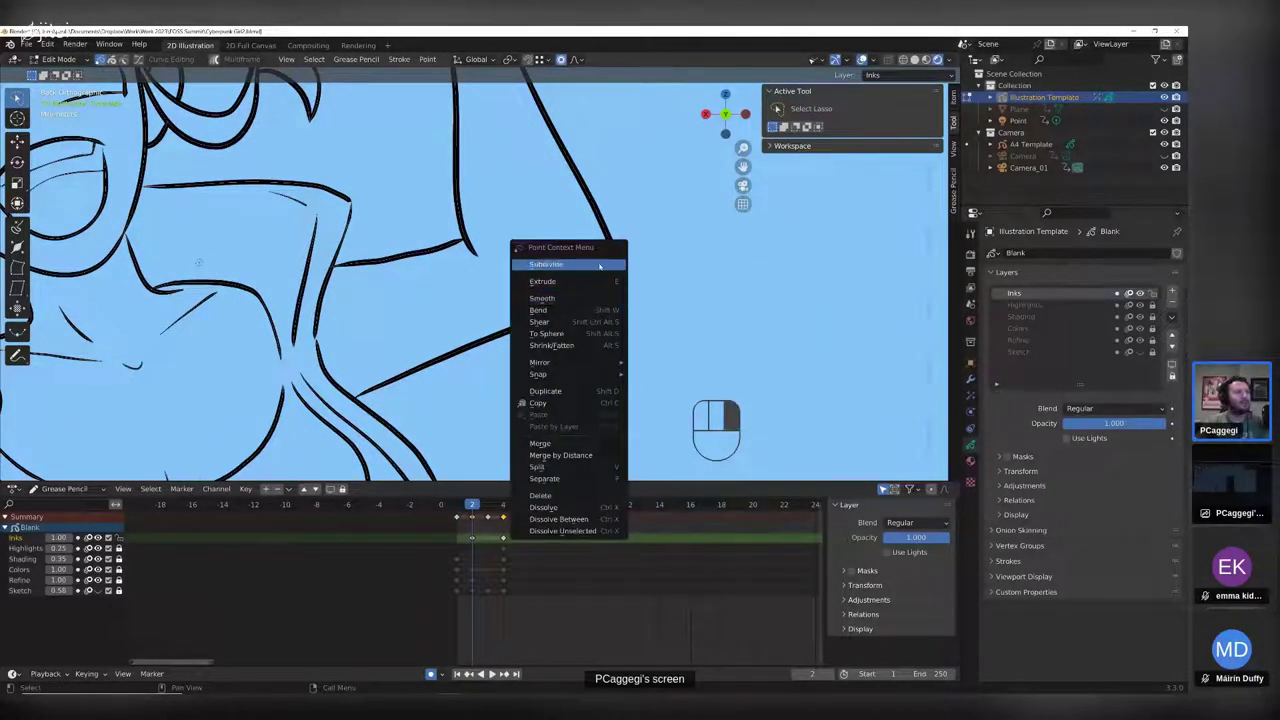
left_click(602, 265)
right_click(604, 300)
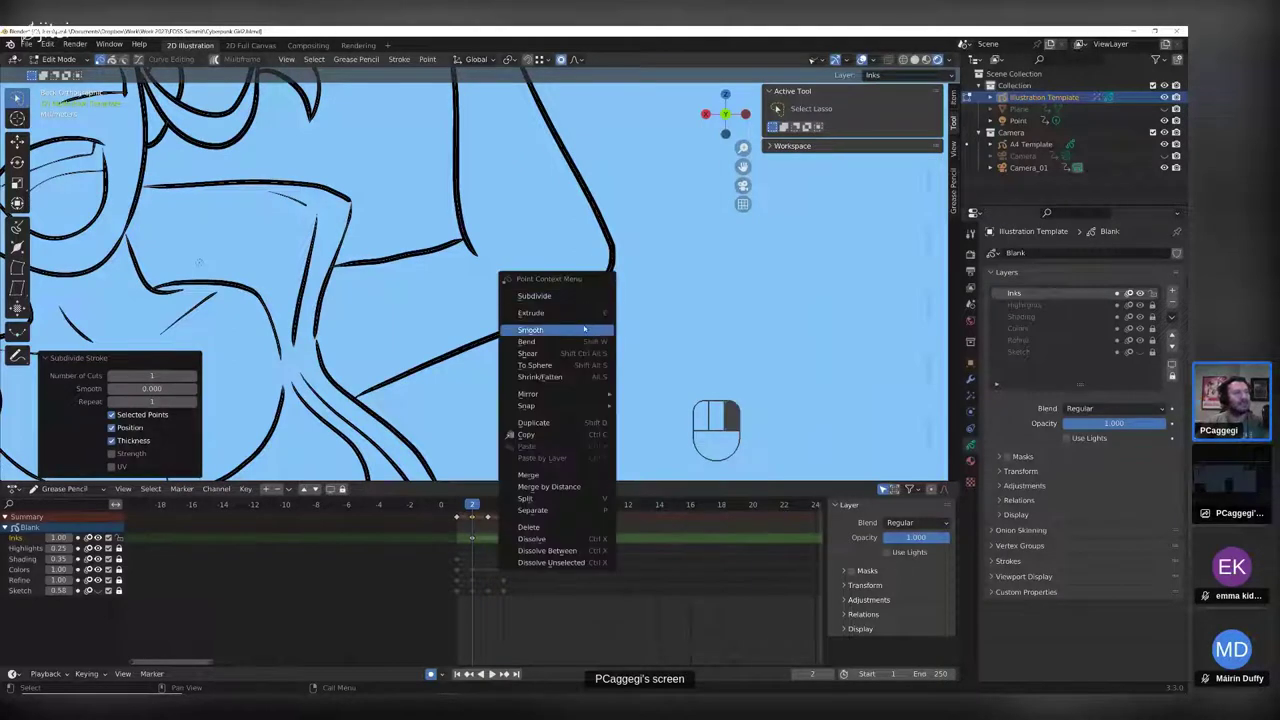
left_click(585, 330)
- Refine the raised arm with proportional editing, moving the elbow curve and nudging the line's end beside the vest
key("g")
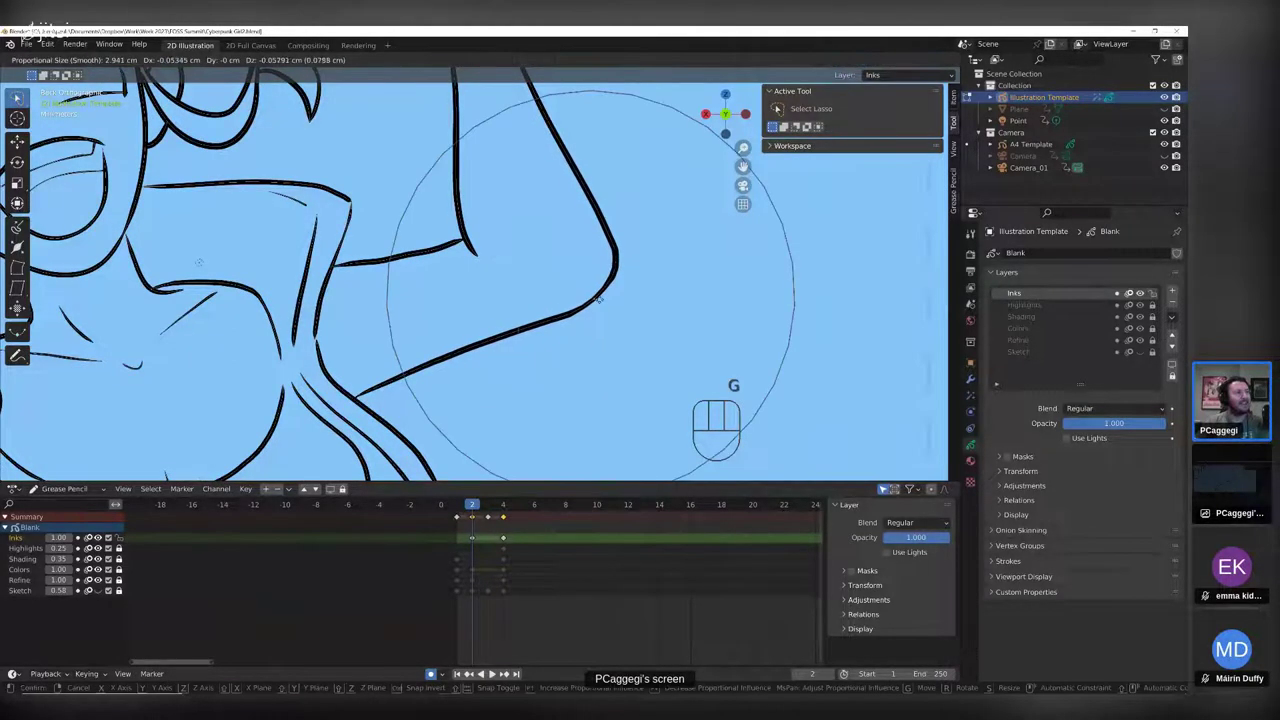
scroll(595, 303, "up", 4)
left_click(595, 303)
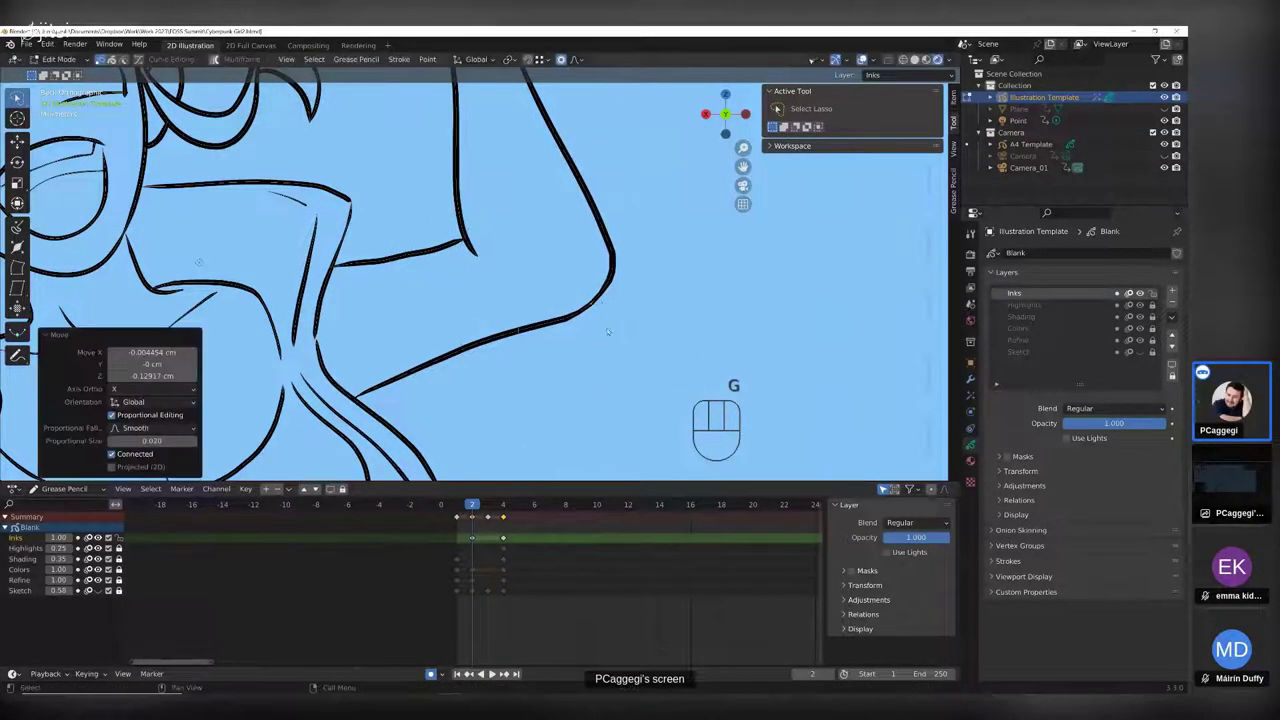
key("g")
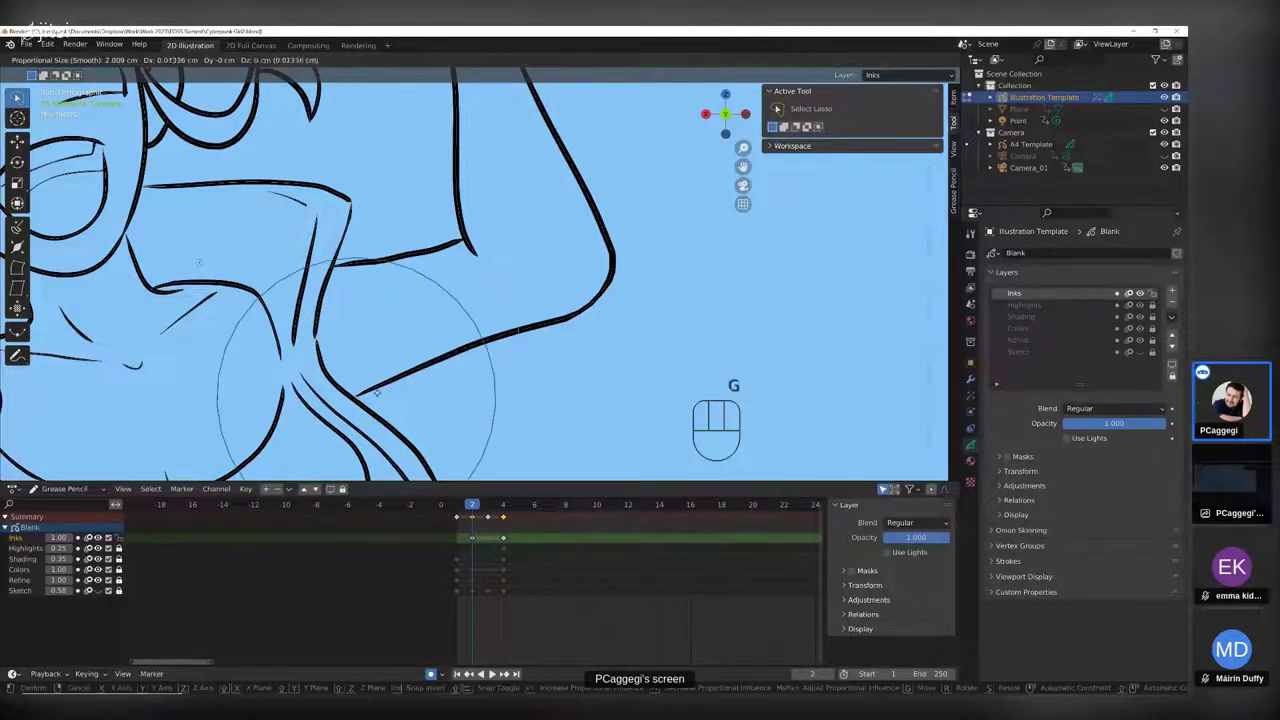
left_click(376, 391)
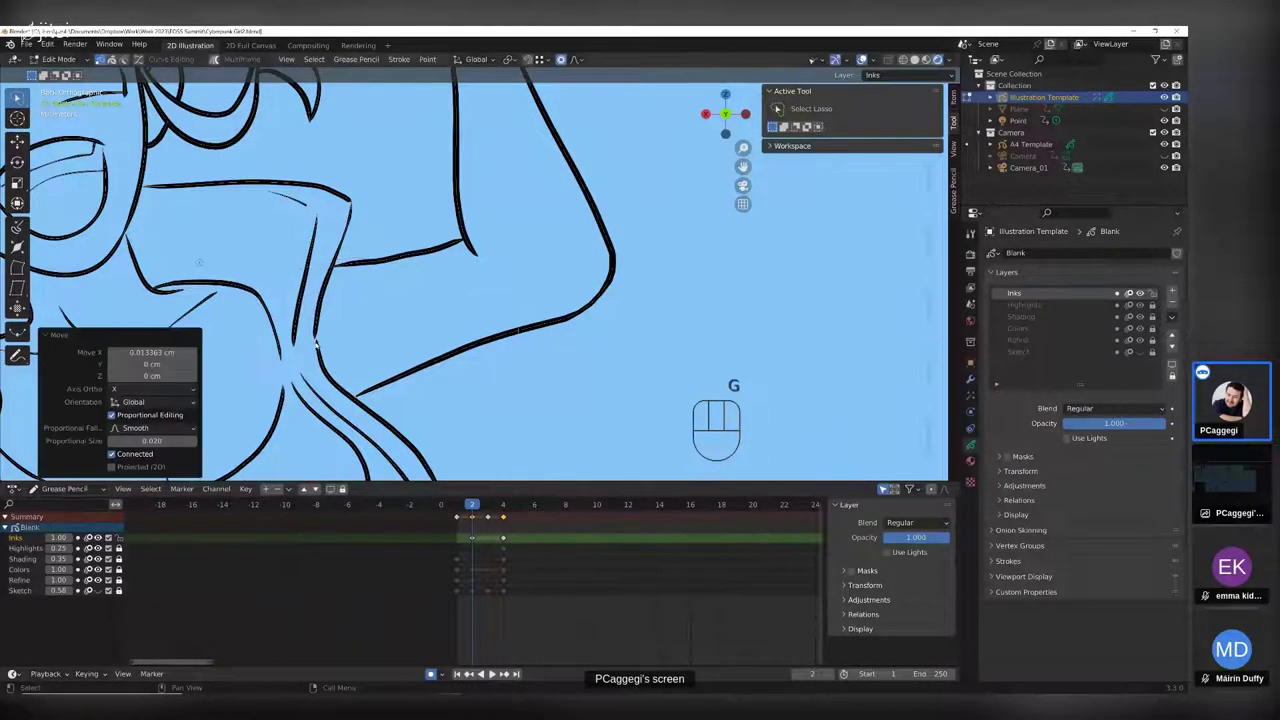
- Delete the surplus points where the vest's collar edge meets its lower front edge and join the two strokes
middle_click_drag(316, 343, 345, 338)
key("x")
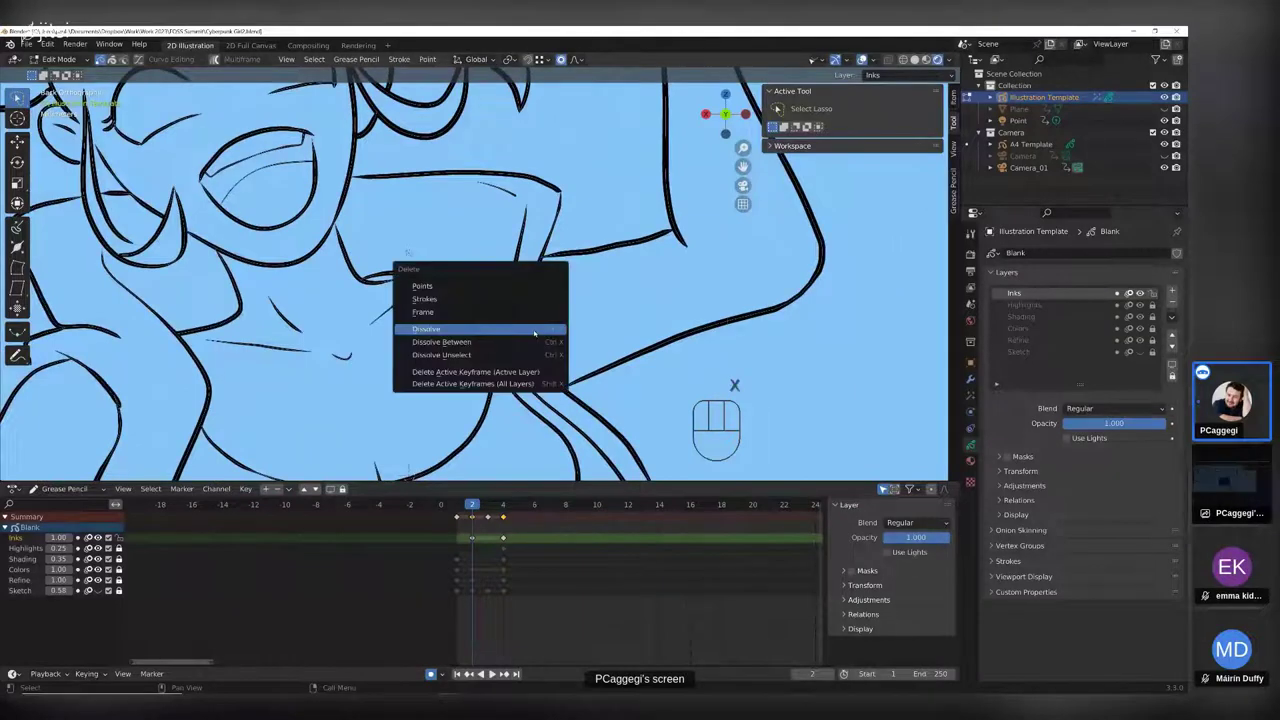
left_click(524, 291)
key("x")
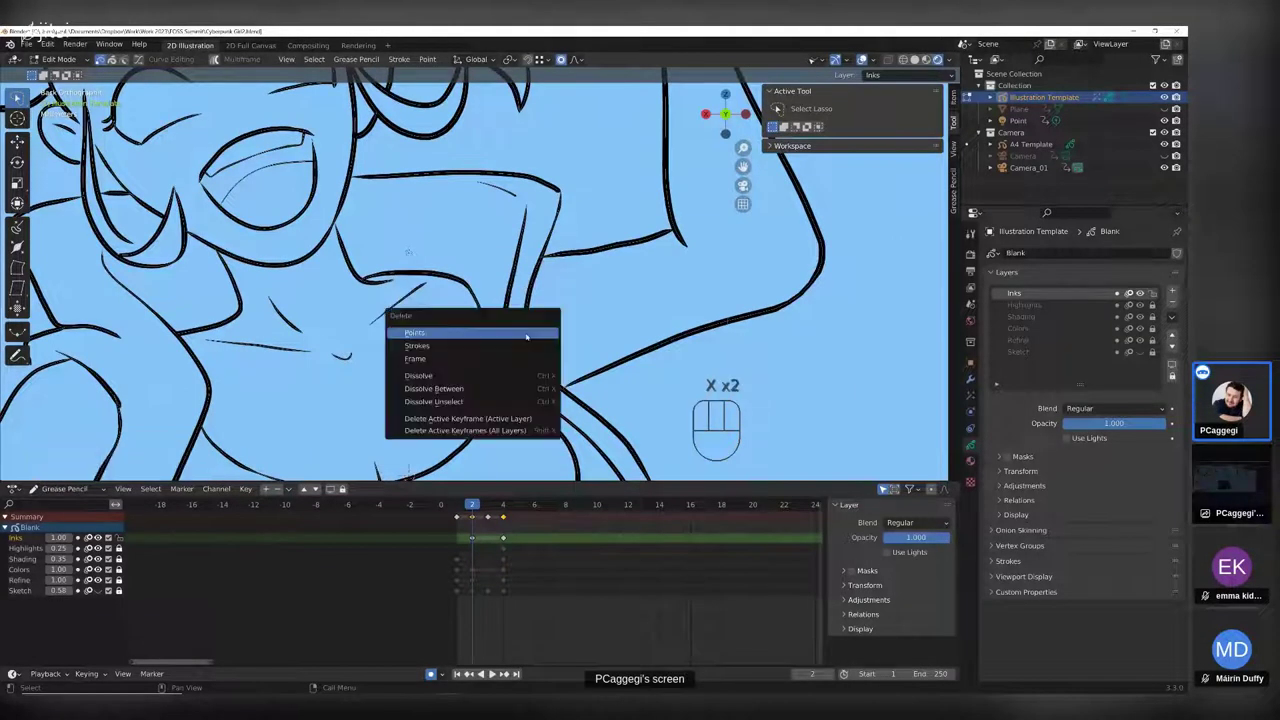
key("x")
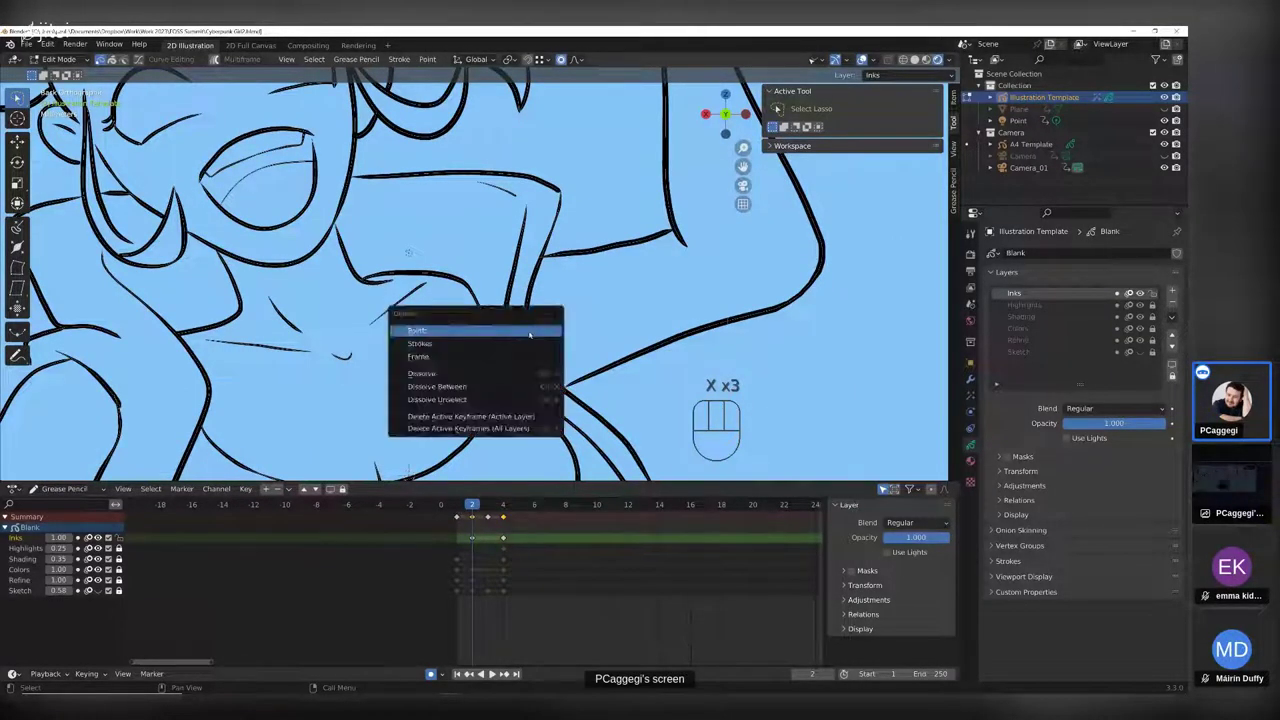
left_click(526, 333)
key("ctrl+j")
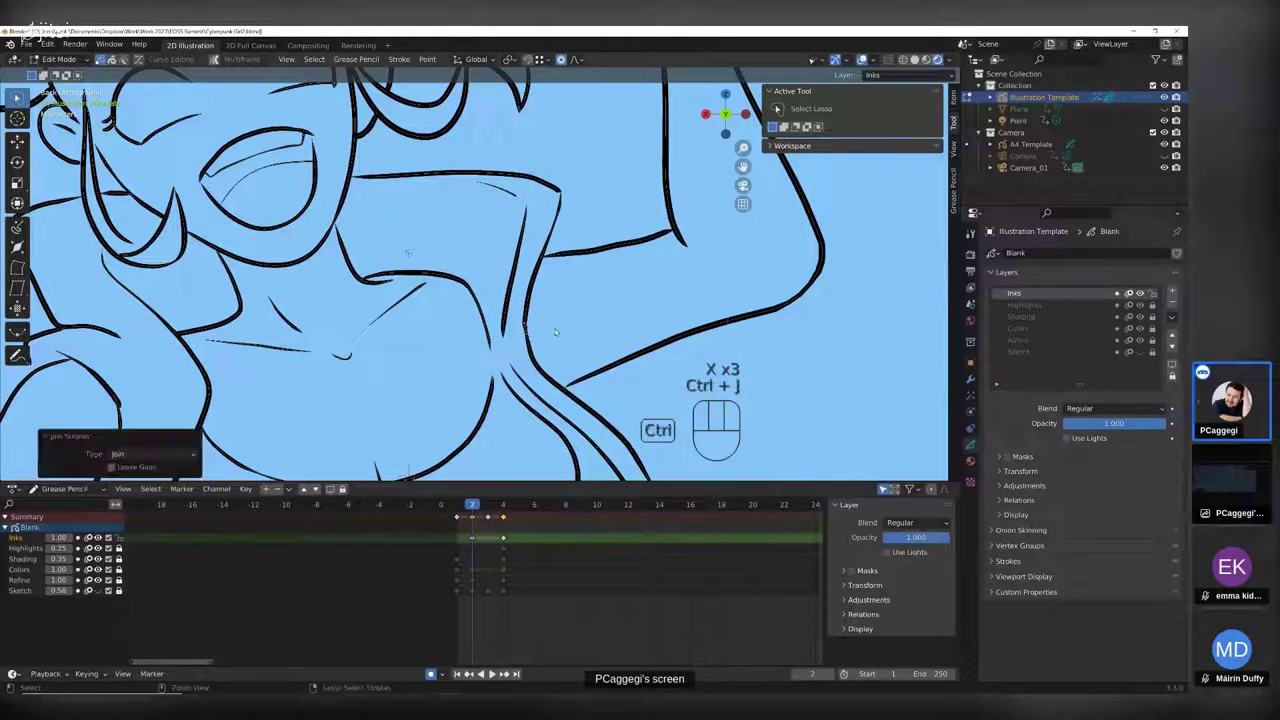
- Delete the surplus points at the vest collar's outer corner and join the strokes meeting there
key("x")
left_click(560, 197)
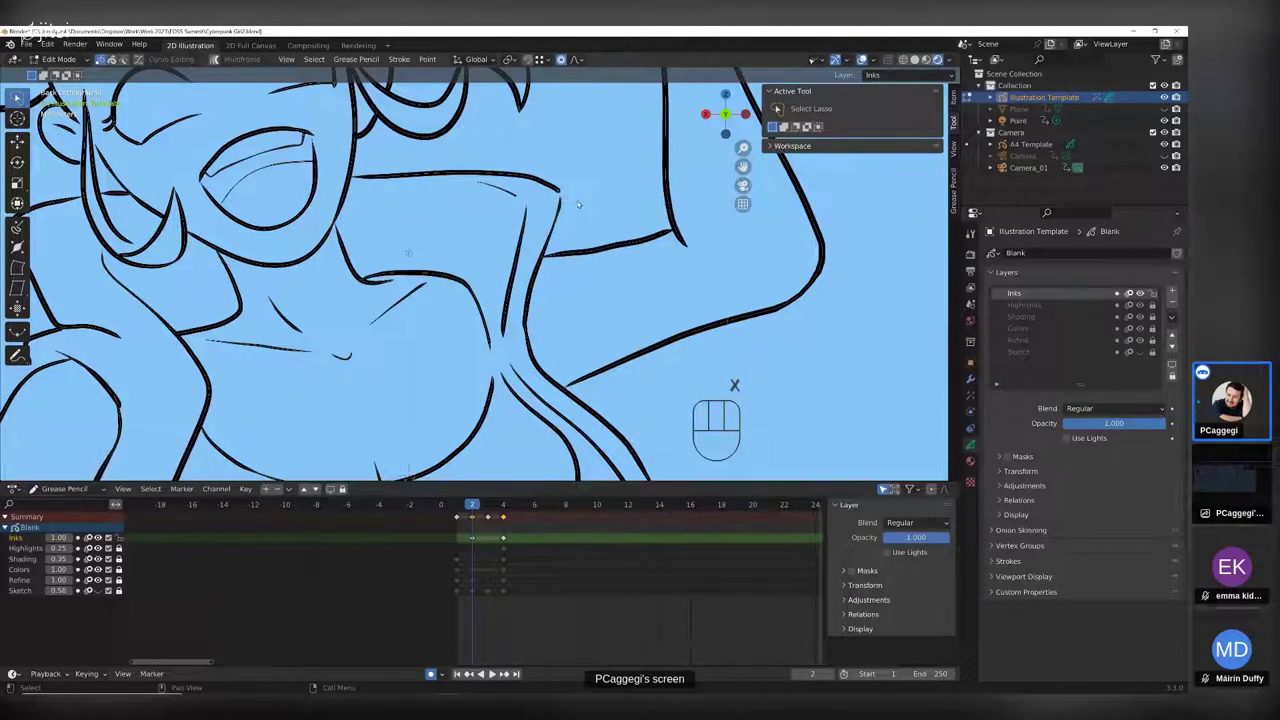
key("ctrl+j")
scroll(537, 327, "down", 2)
scroll(537, 327, "down", 2)
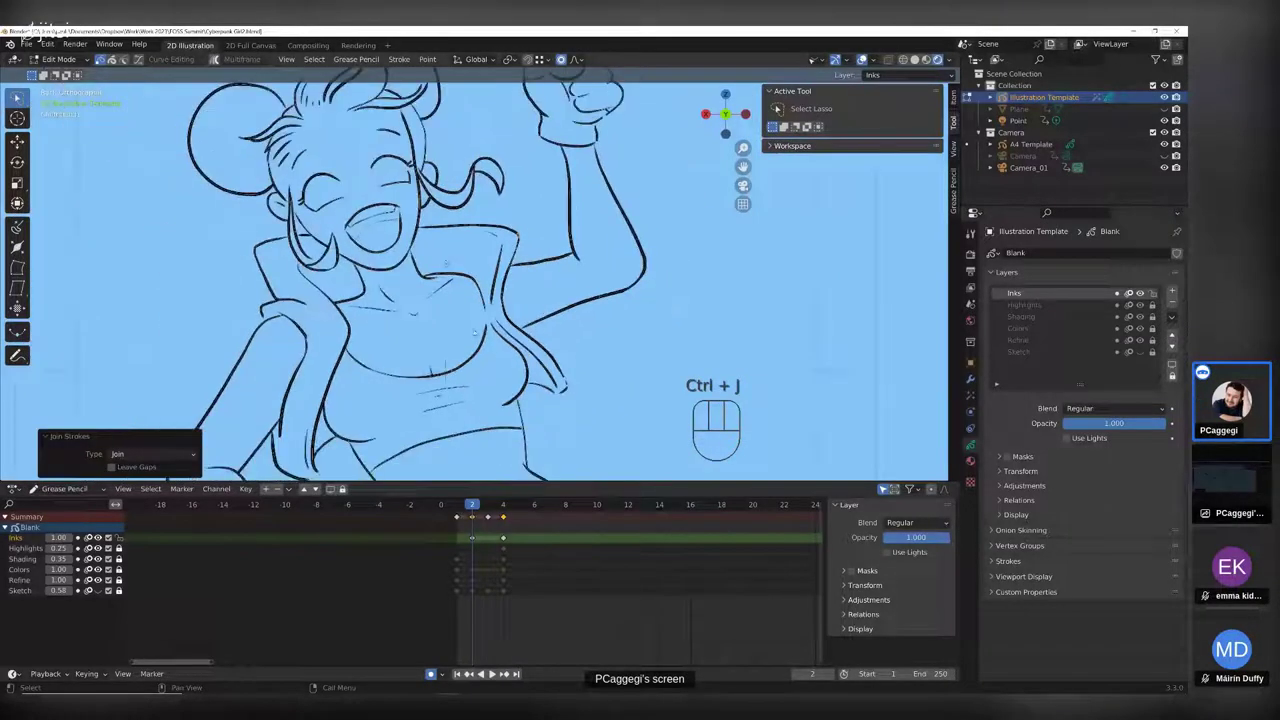
- Return to Draw Mode and switch back to the camera view, closing in on the character's face
key("Tab")
middle_click_drag(408, 205, 450, 298)
scroll(450, 298, "up", 1)
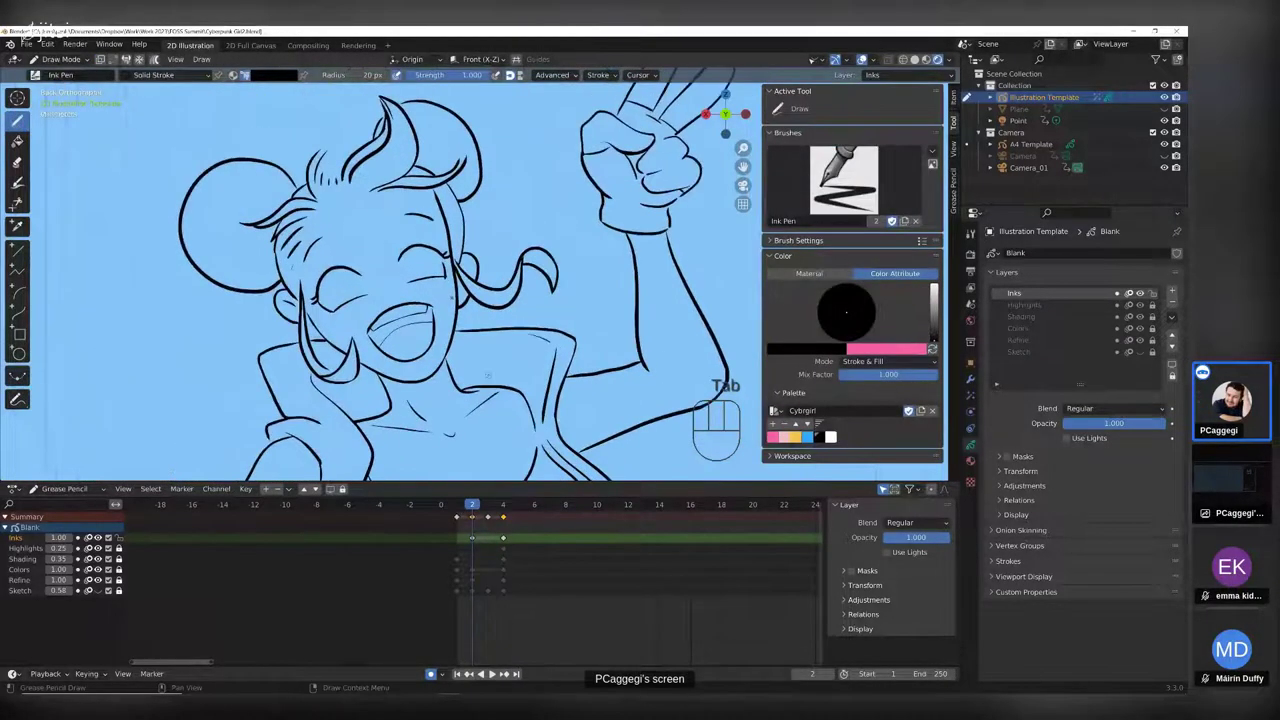
key("KP_0")
scroll(450, 298, "up", 3)
scroll(237, 443, "up", 5)
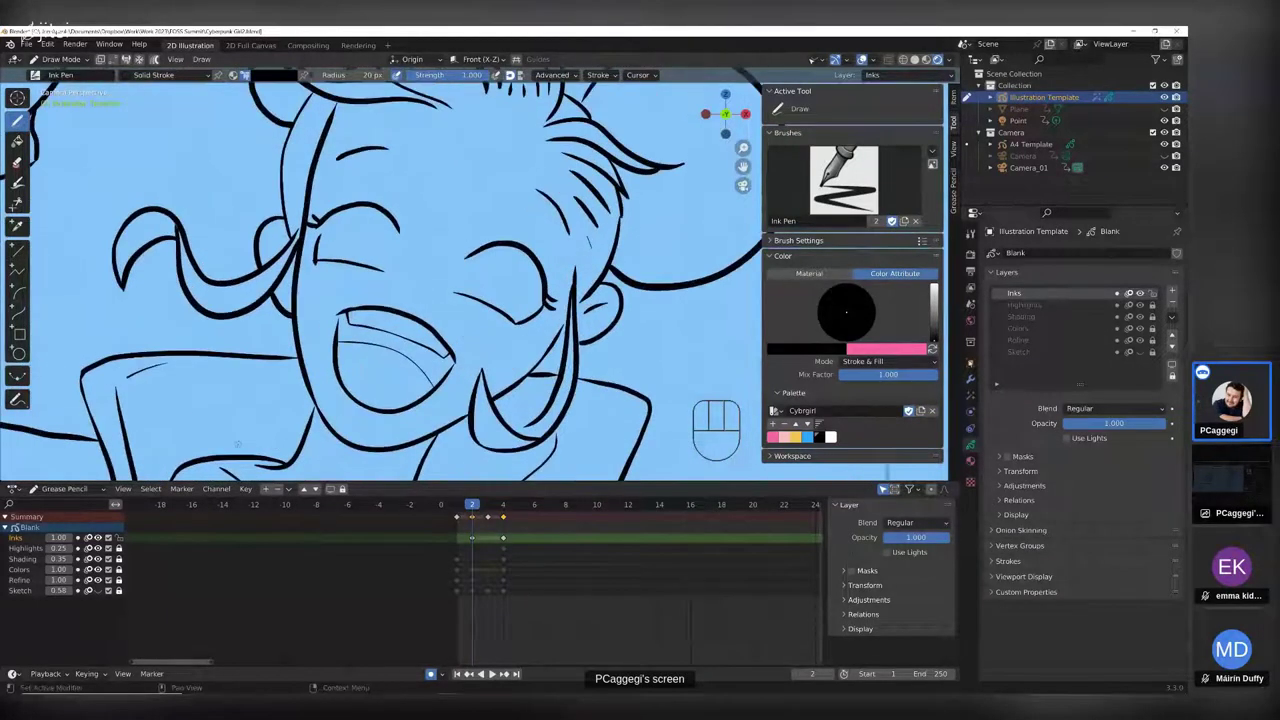
- Show the Sketch layer and set up the Circle tool with the Solid Fill 100 material
left_click(1140, 352)
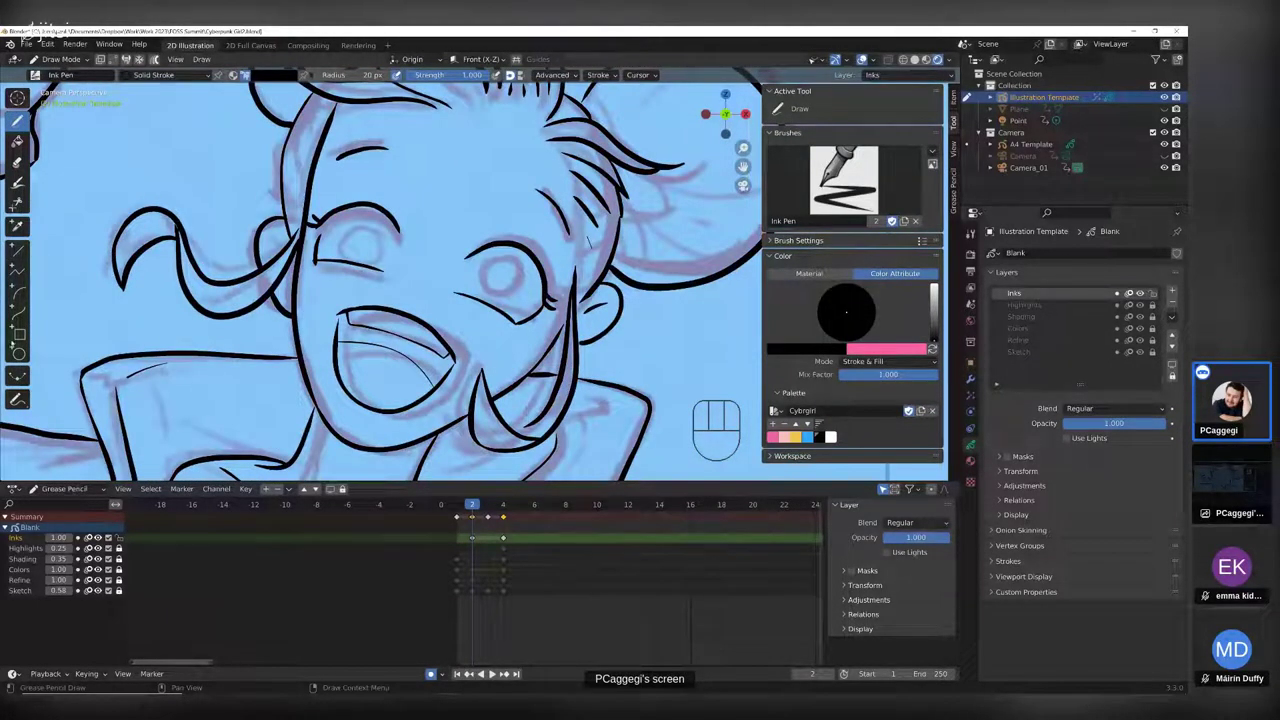
left_click(18, 353)
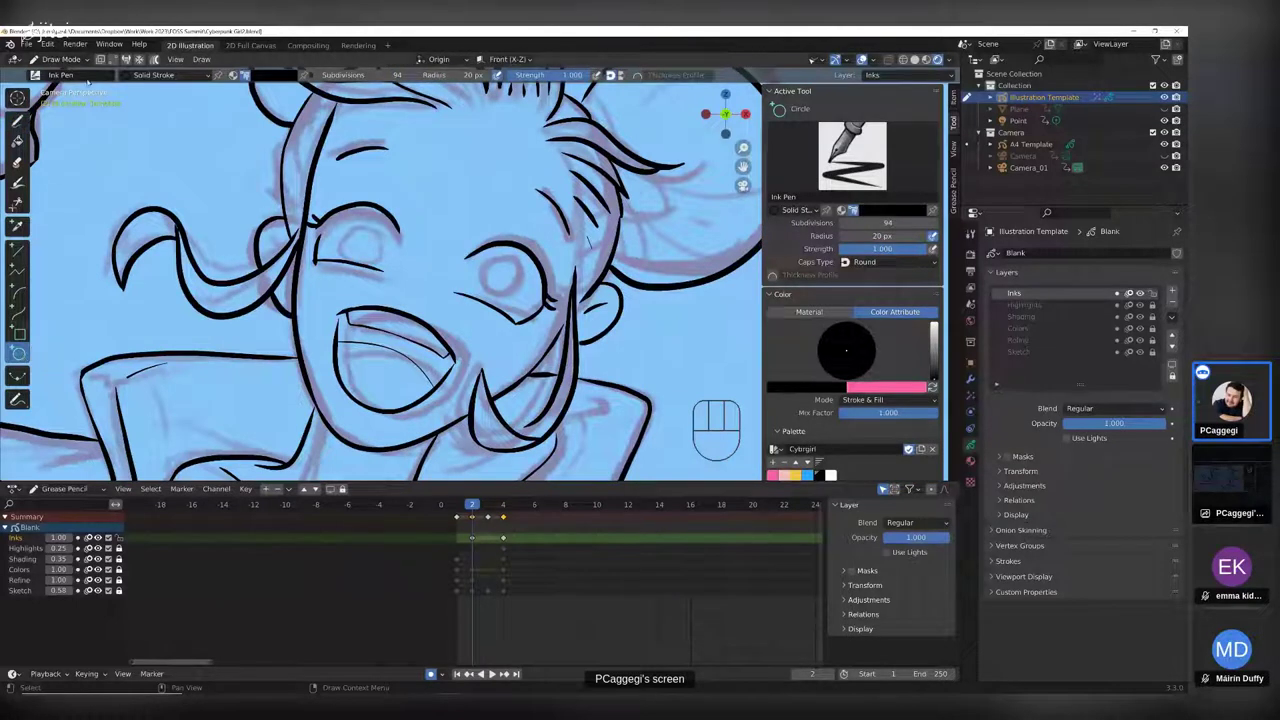
left_click(140, 75)
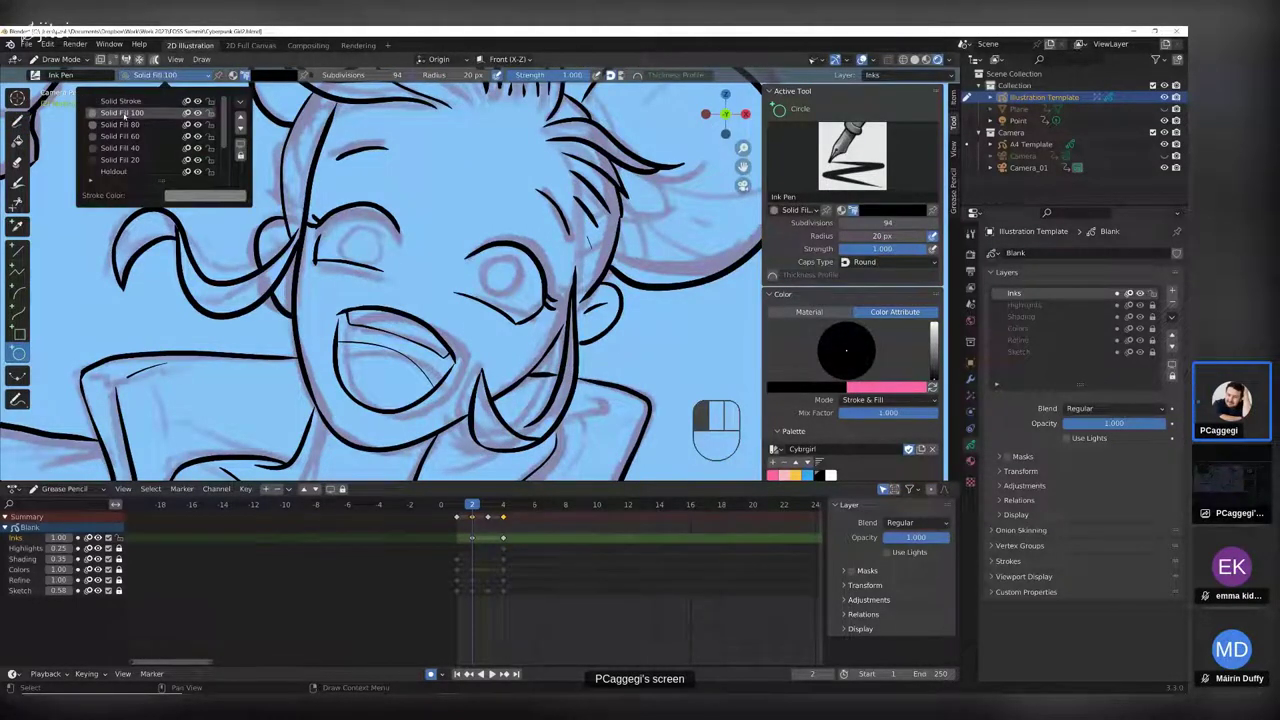
left_click(124, 113)
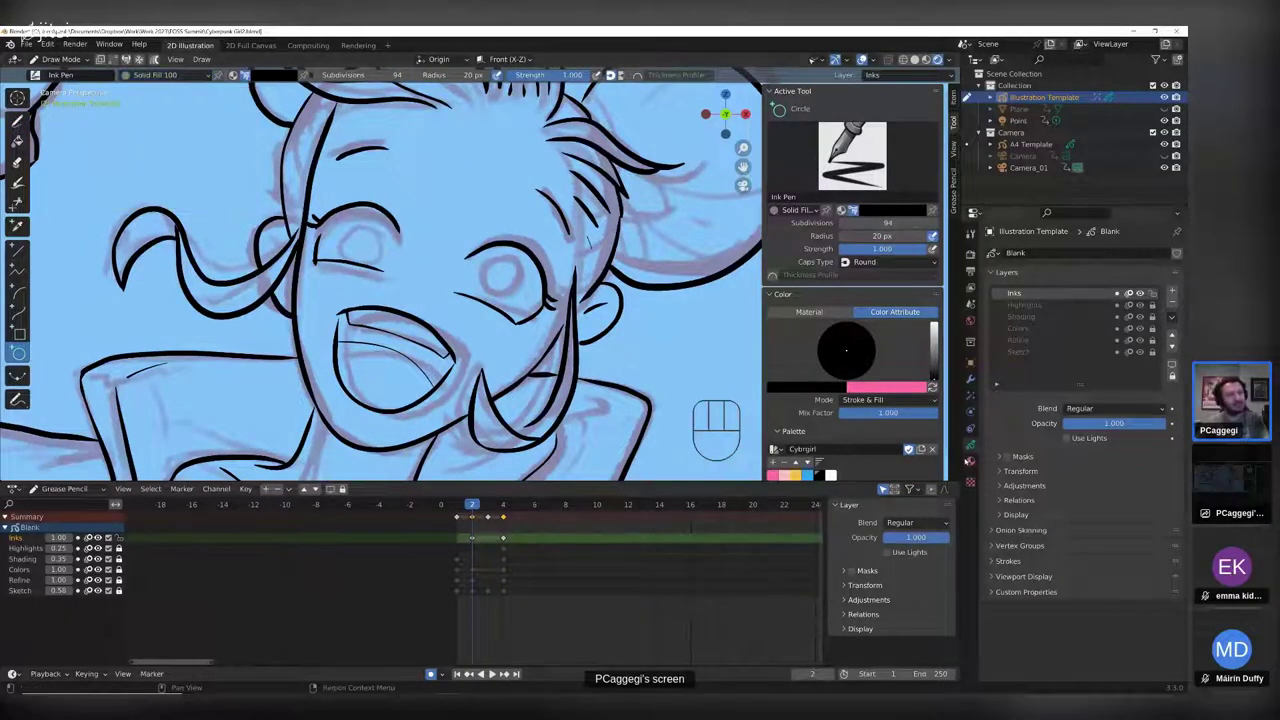
- Examine the stroke and fill settings of the Solid Fill 100 material, including its line type options
left_click(970, 460)
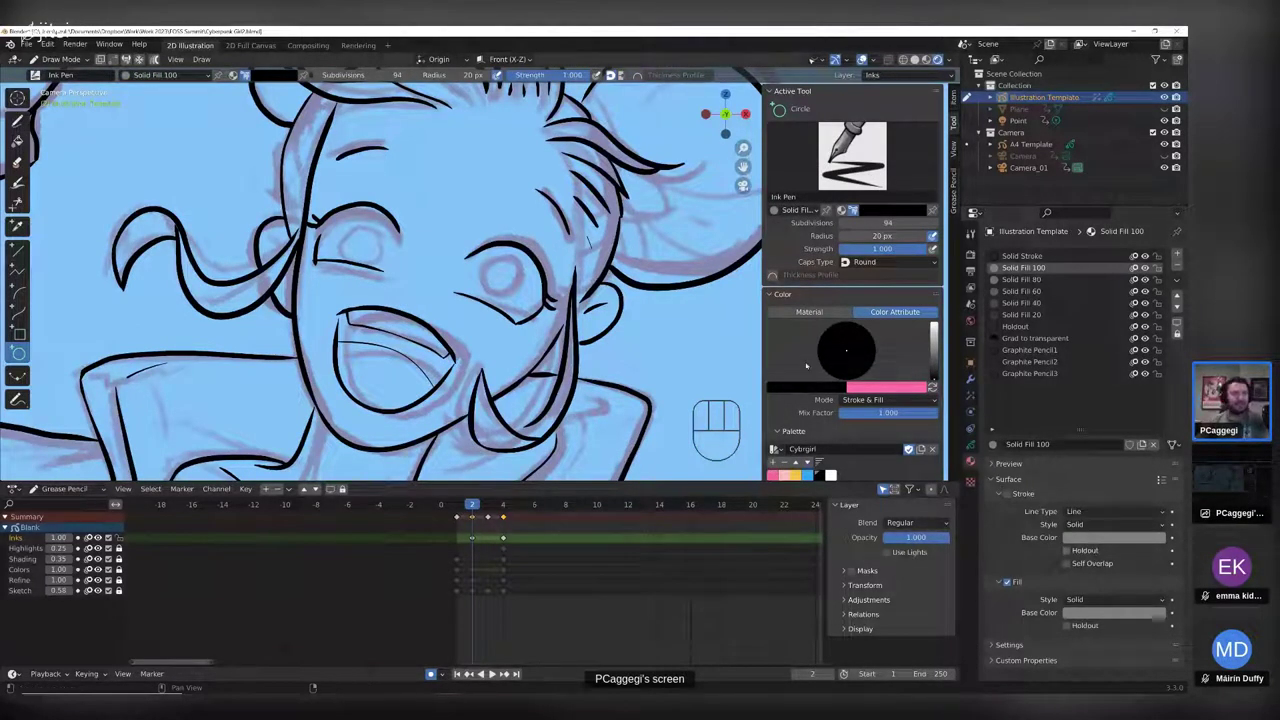
scroll(806, 366, "down", 1)
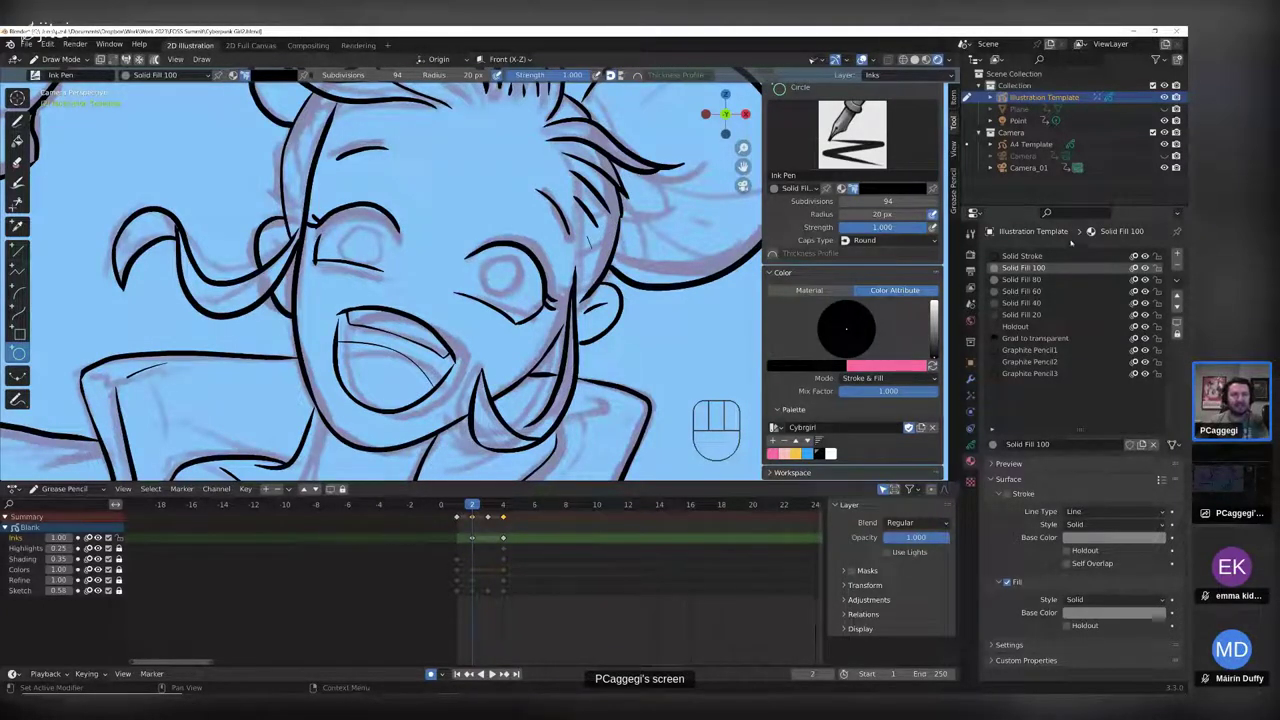
scroll(1040, 400, "down", 2)
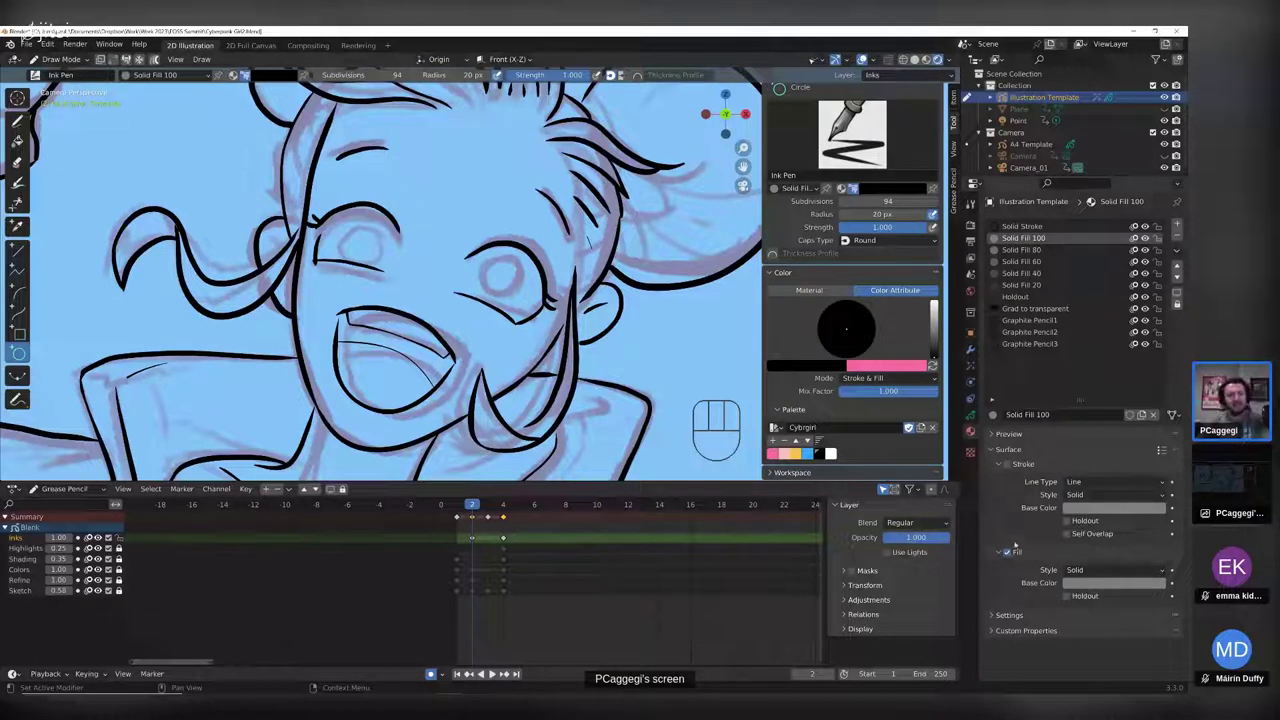
left_click(1090, 483)
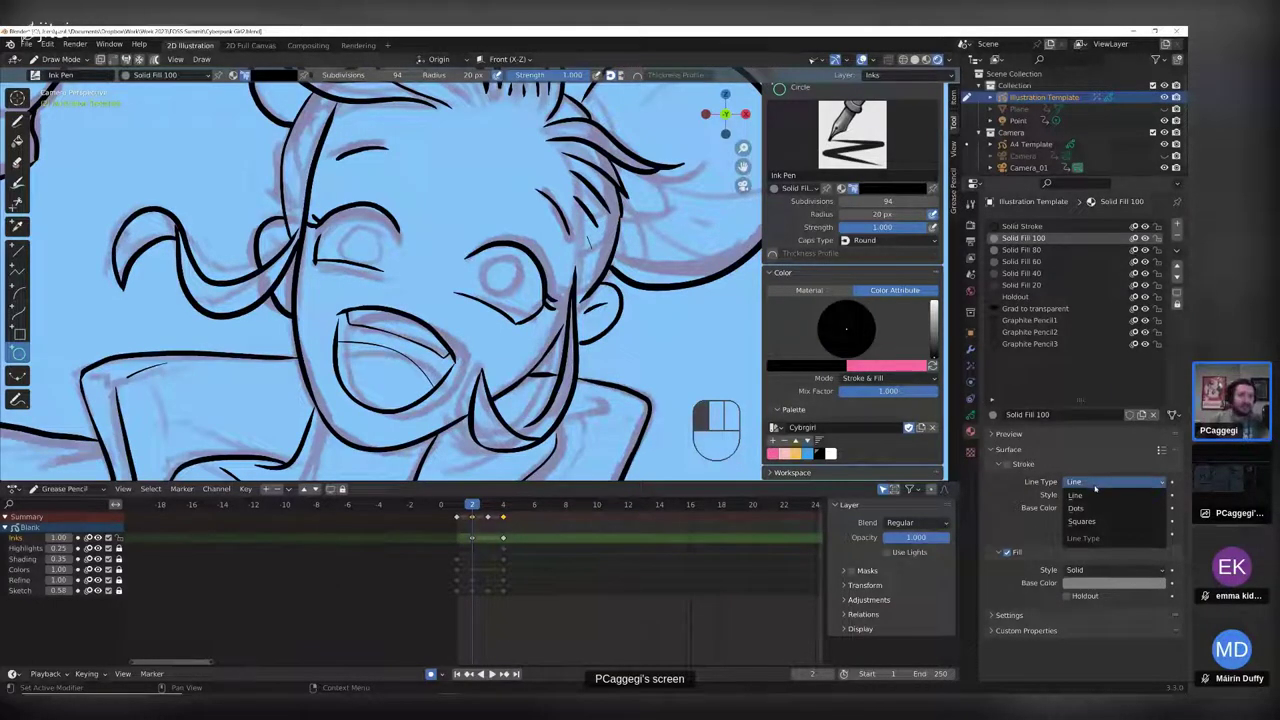
left_click(1080, 495)
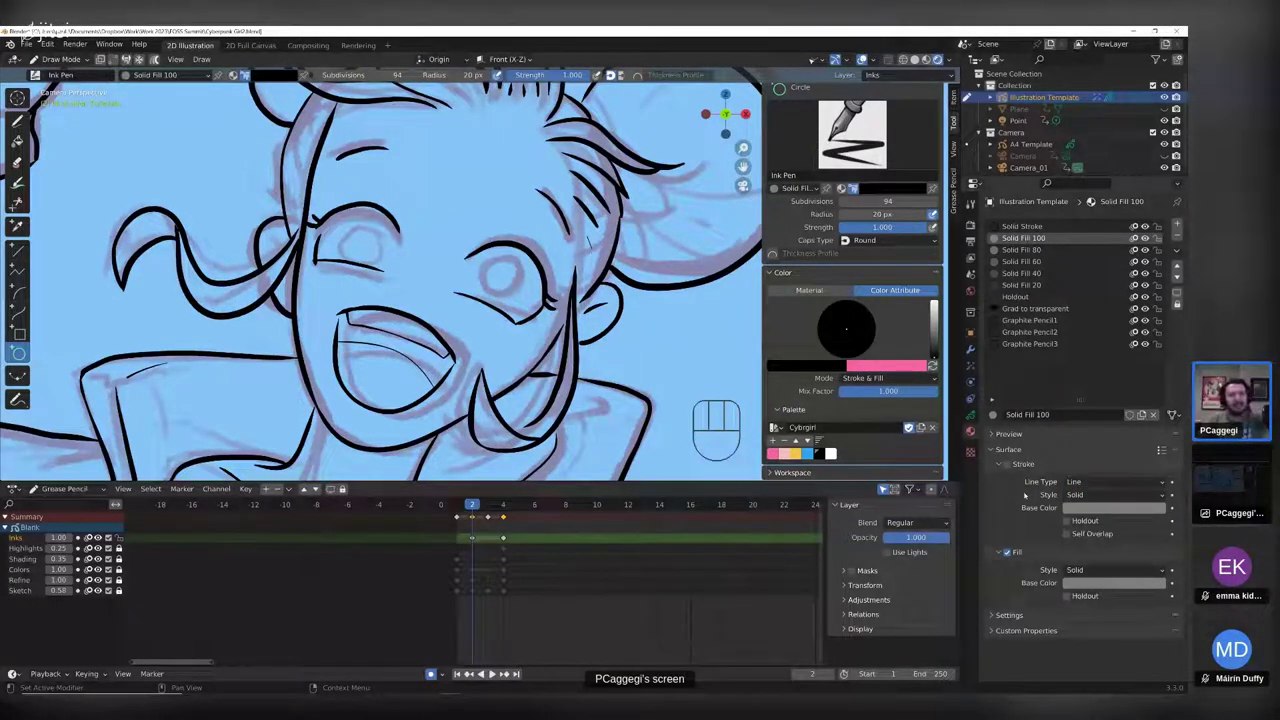
left_click(1089, 496)
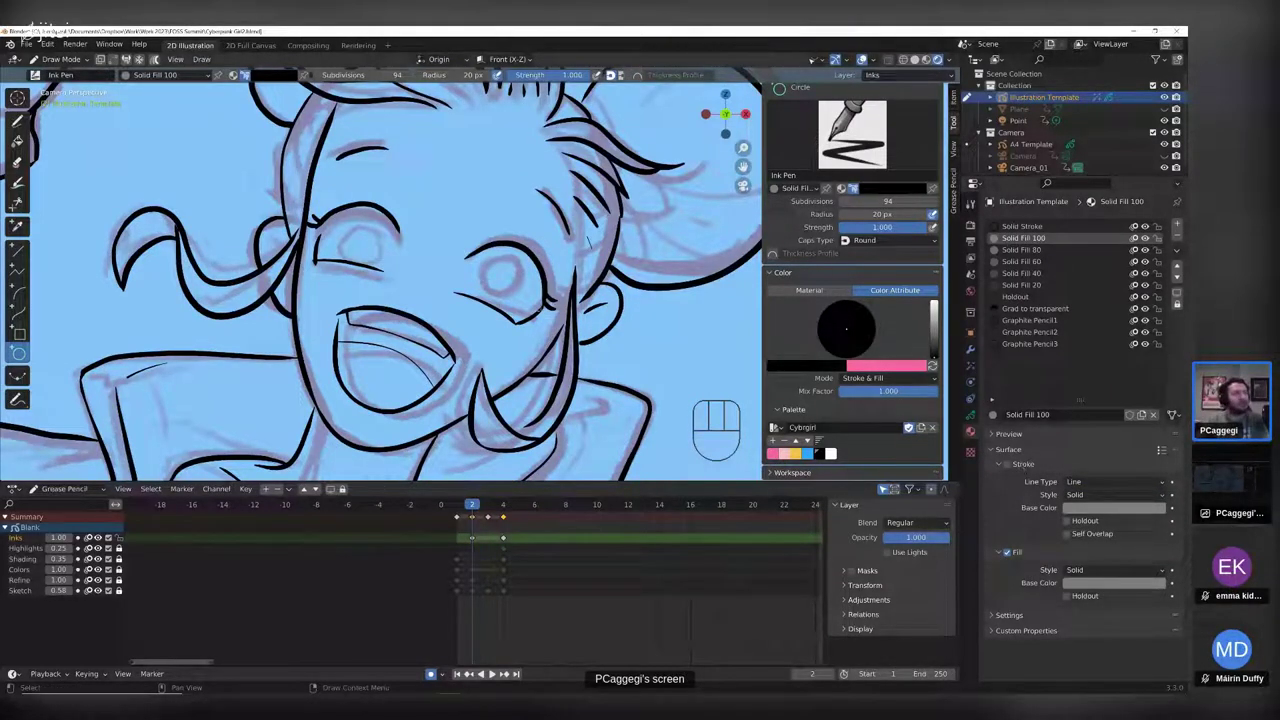
left_click_drag(486, 254, 505, 276)
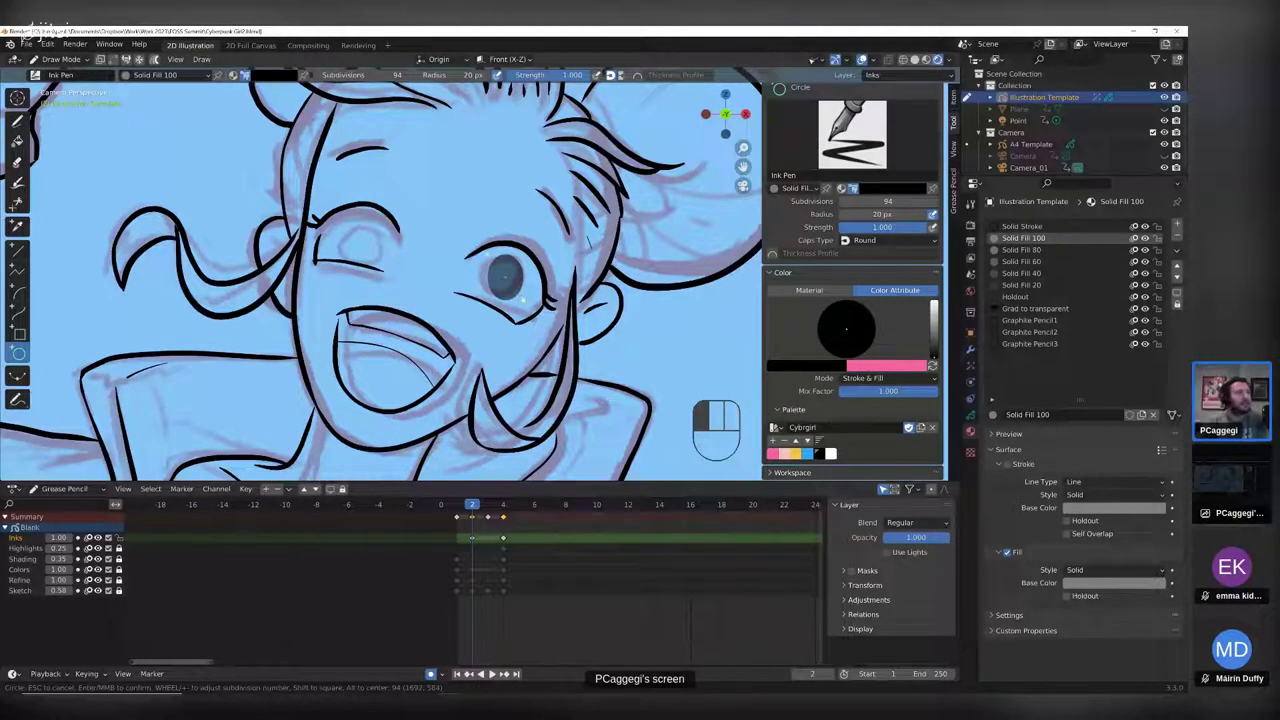
scroll(505, 276, "up", 1)
key("Escape")
- Enlarge the drawing viewport and draw a solid black ellipse over the sketched pupil of the wide-open eye
scroll(505, 276, "up", 5)
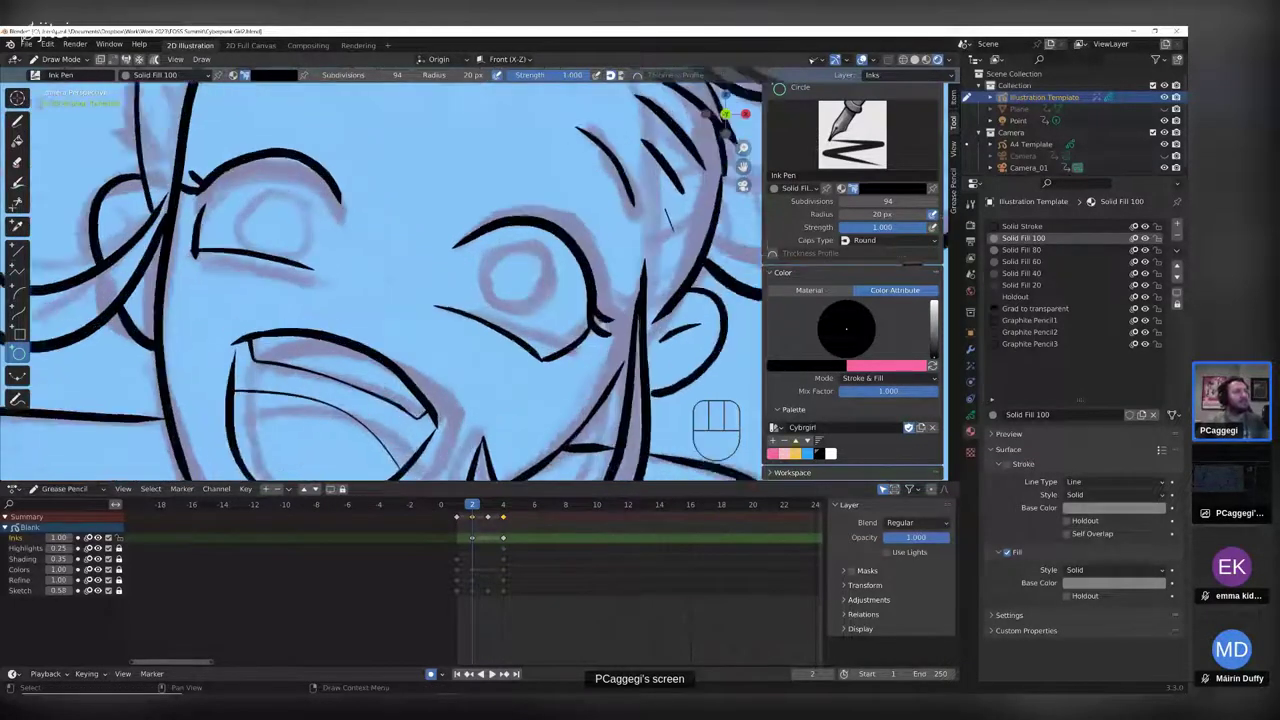
scroll(715, 425, "up", 2)
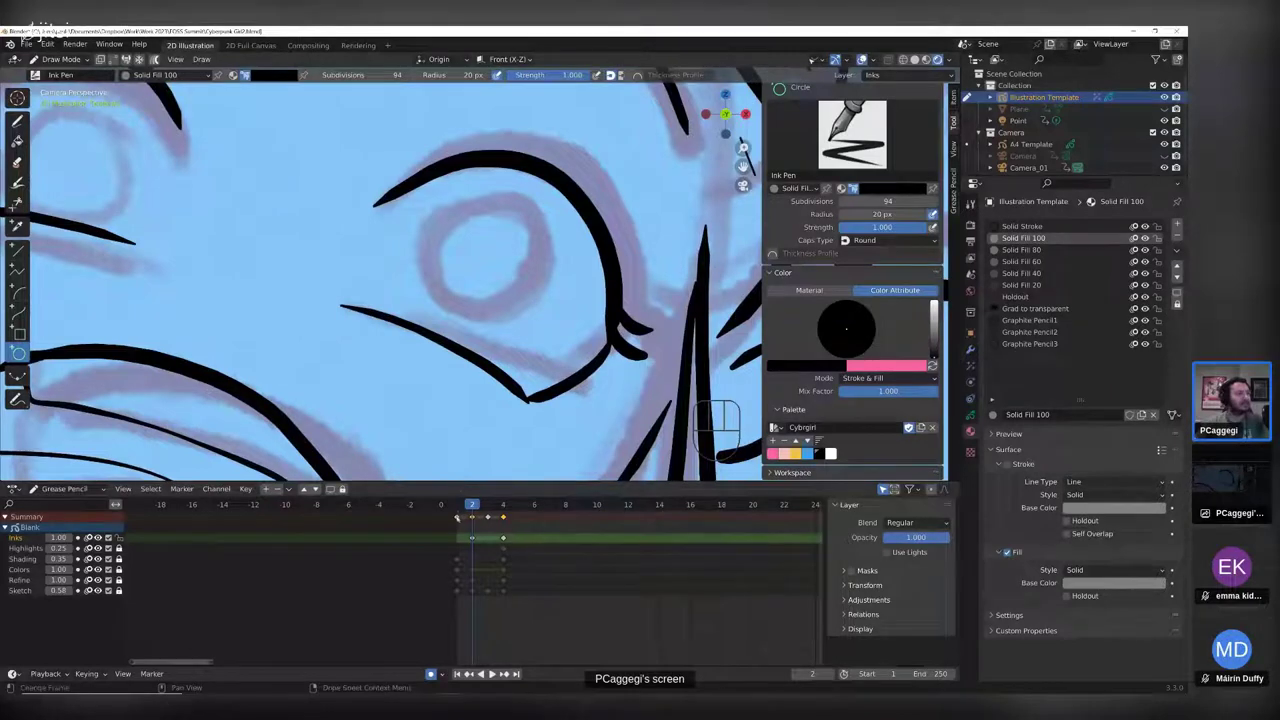
left_click_drag(456, 482, 459, 594)
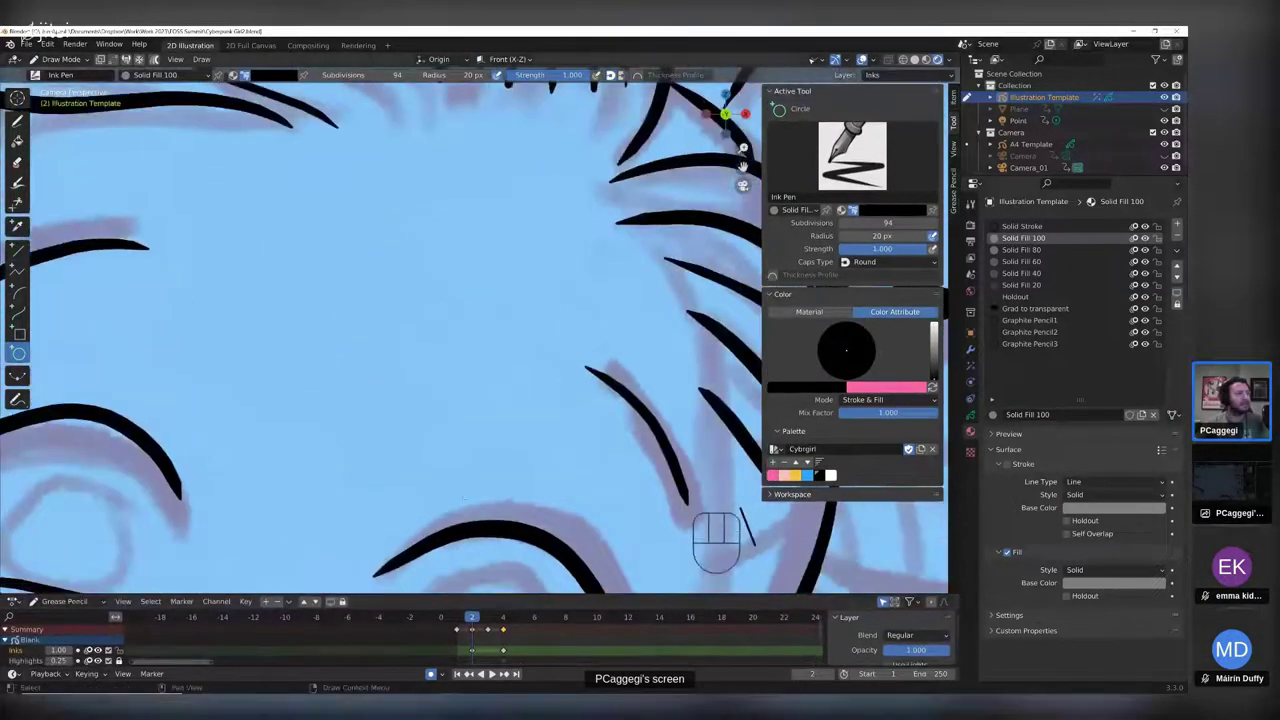
middle_click_drag(463, 500, 466, 321, "shift")
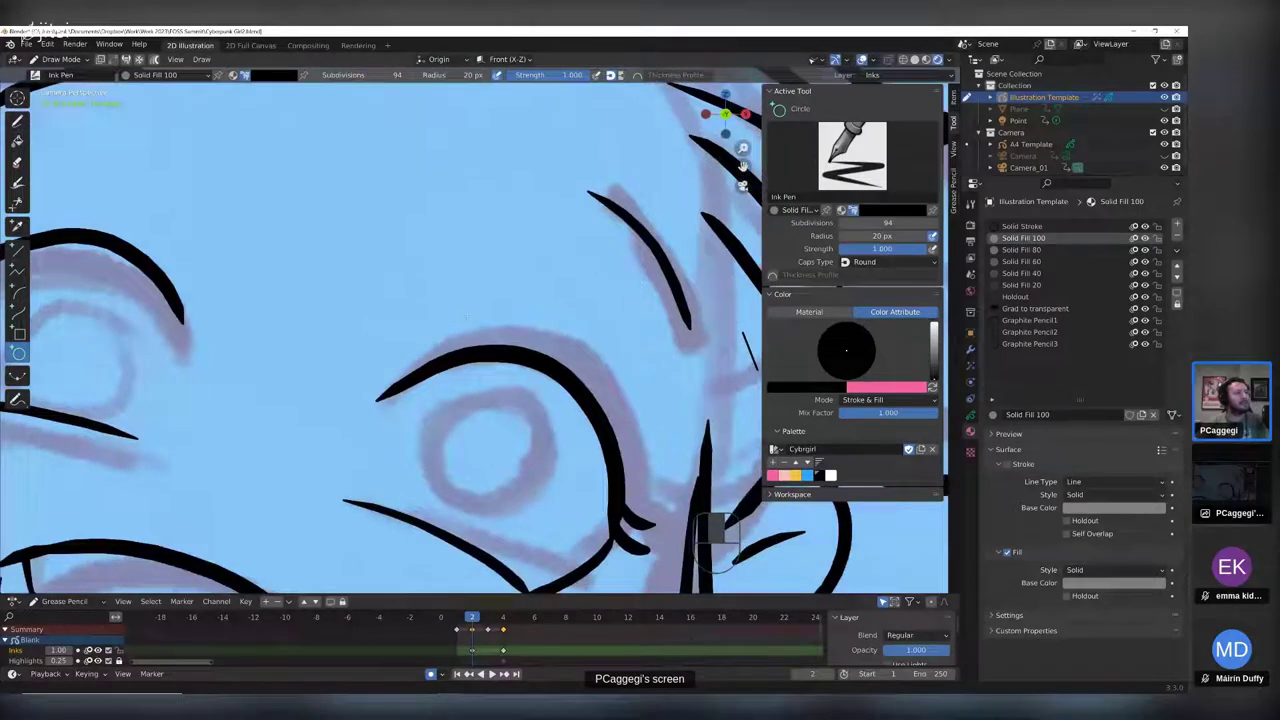
middle_click_drag(466, 318, 449, 177, "shift")
left_click_drag(427, 243, 544, 390)
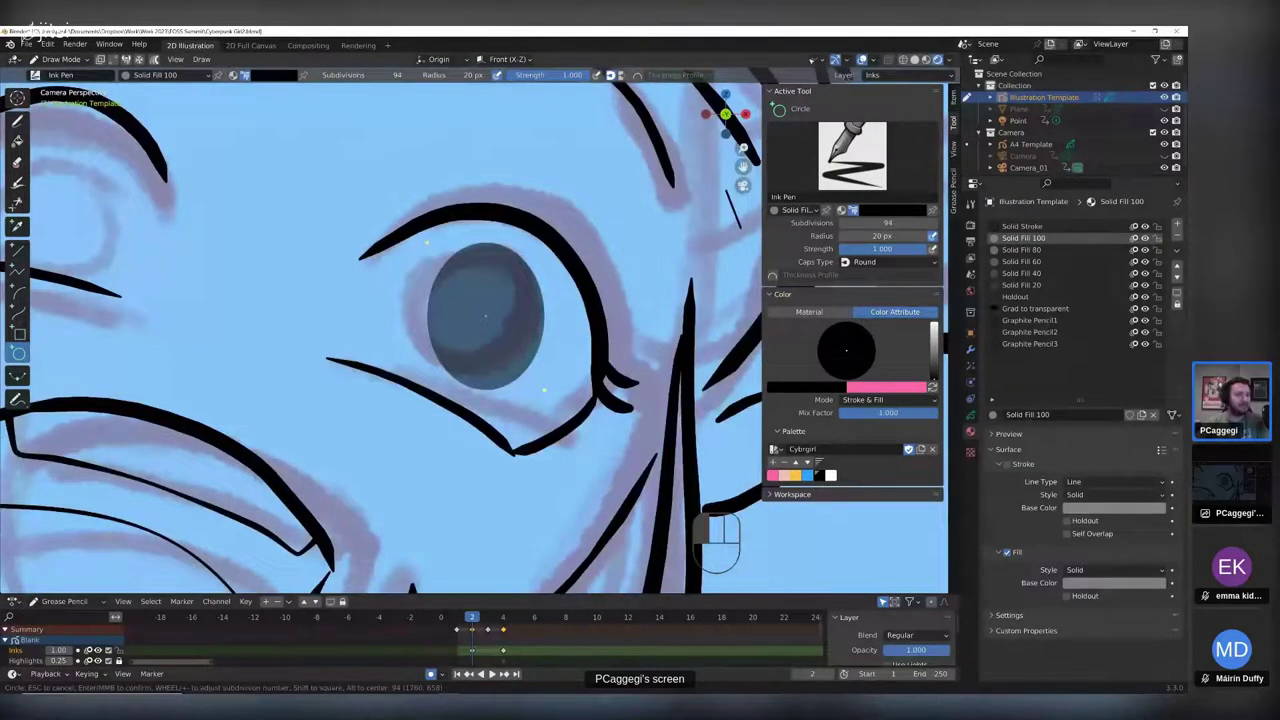
mouse_move(426, 243)
left_mouse_down()
mouse_move(439, 244)
mouse_move(428, 245)
left_mouse_up()
left_click_drag(544, 389, 541, 388)
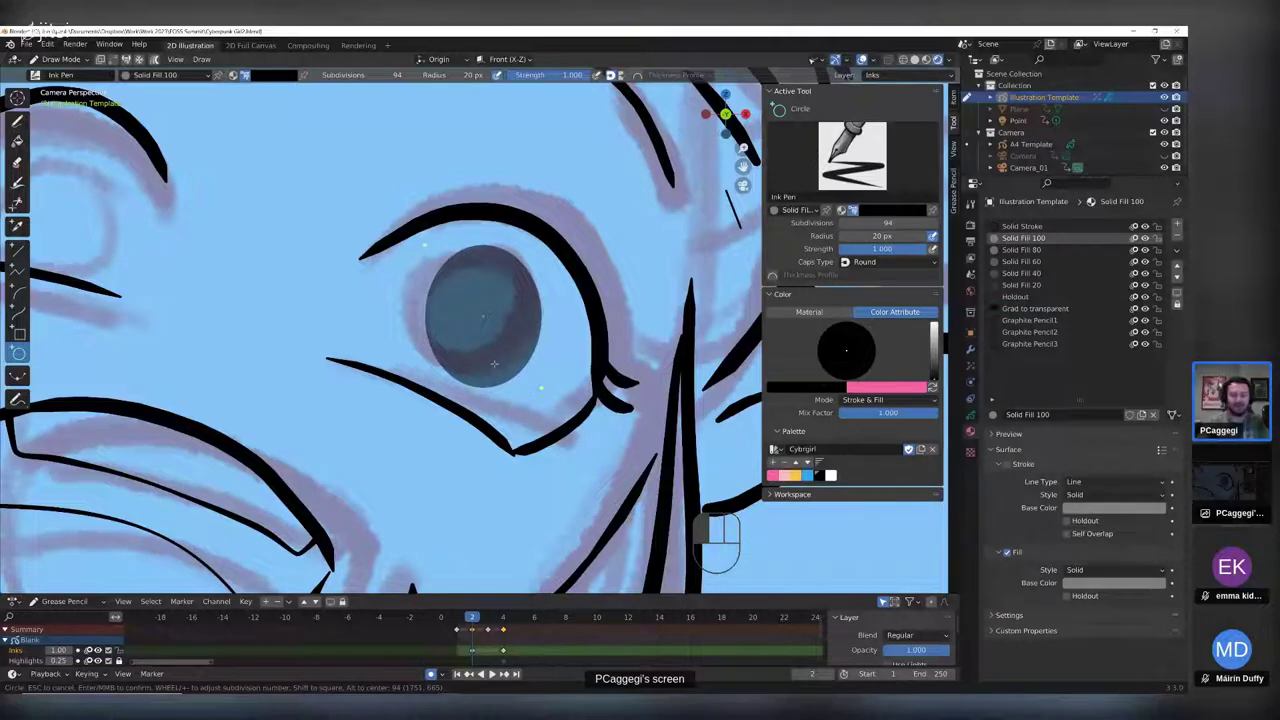
key("Return")
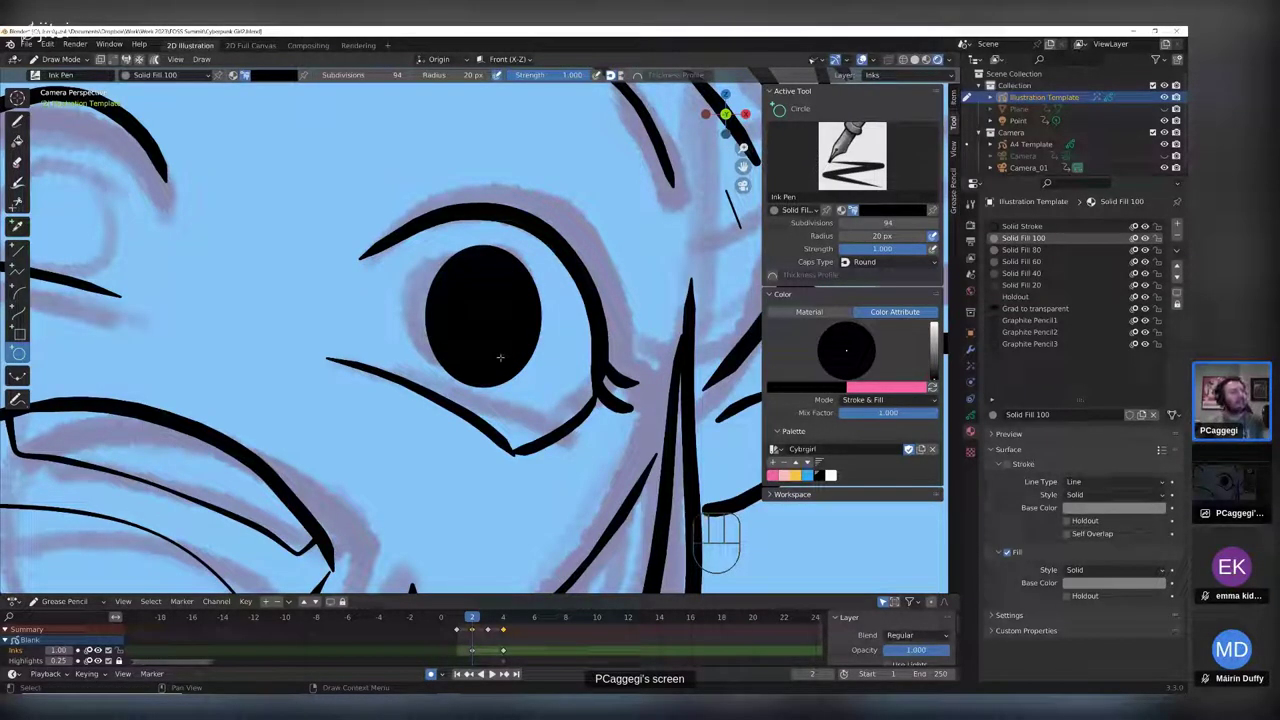
- Switch to Edit Mode, hide the Sketch layer and rotate the black pupil clockwise by about 29 degrees
key("Tab")
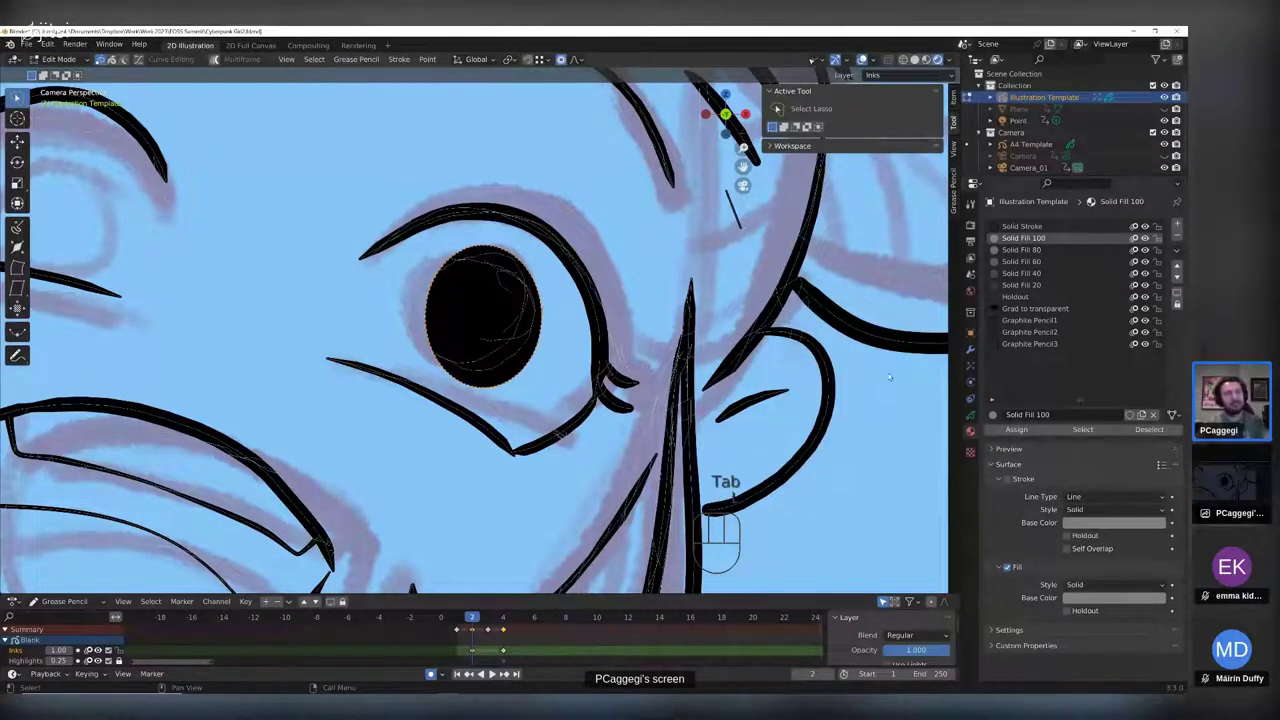
left_click(970, 417)
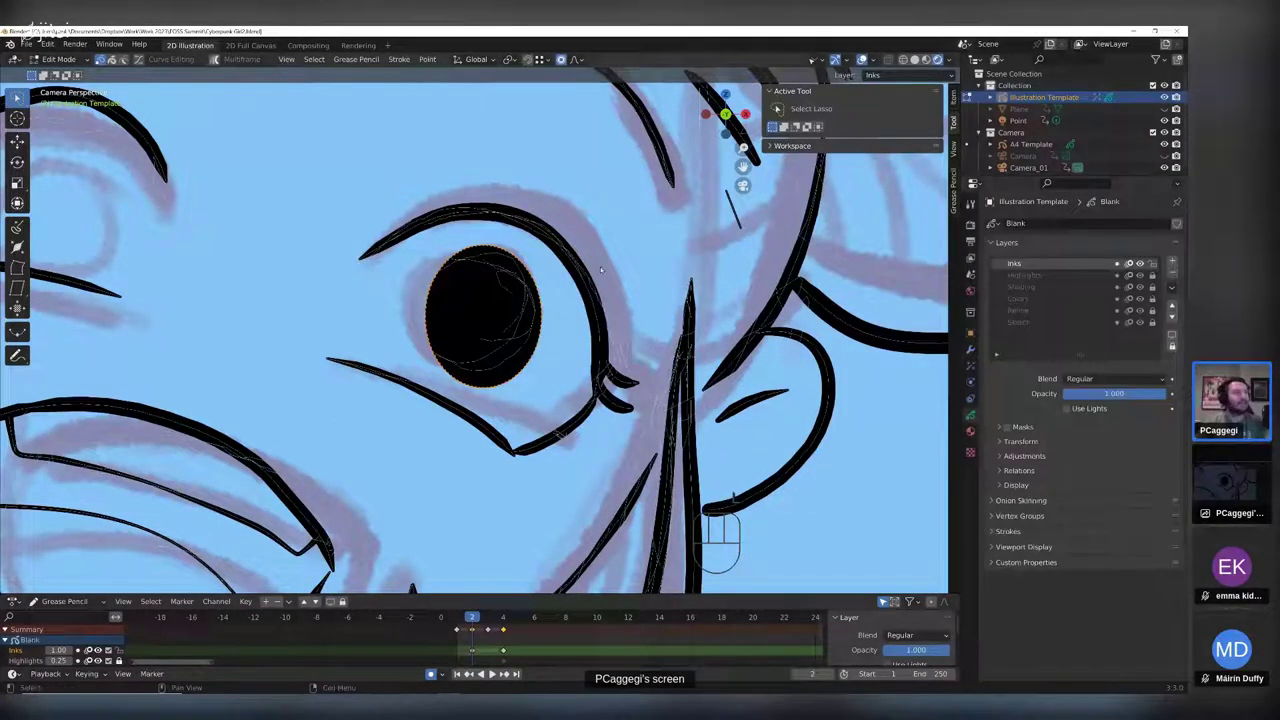
left_click(1140, 322)
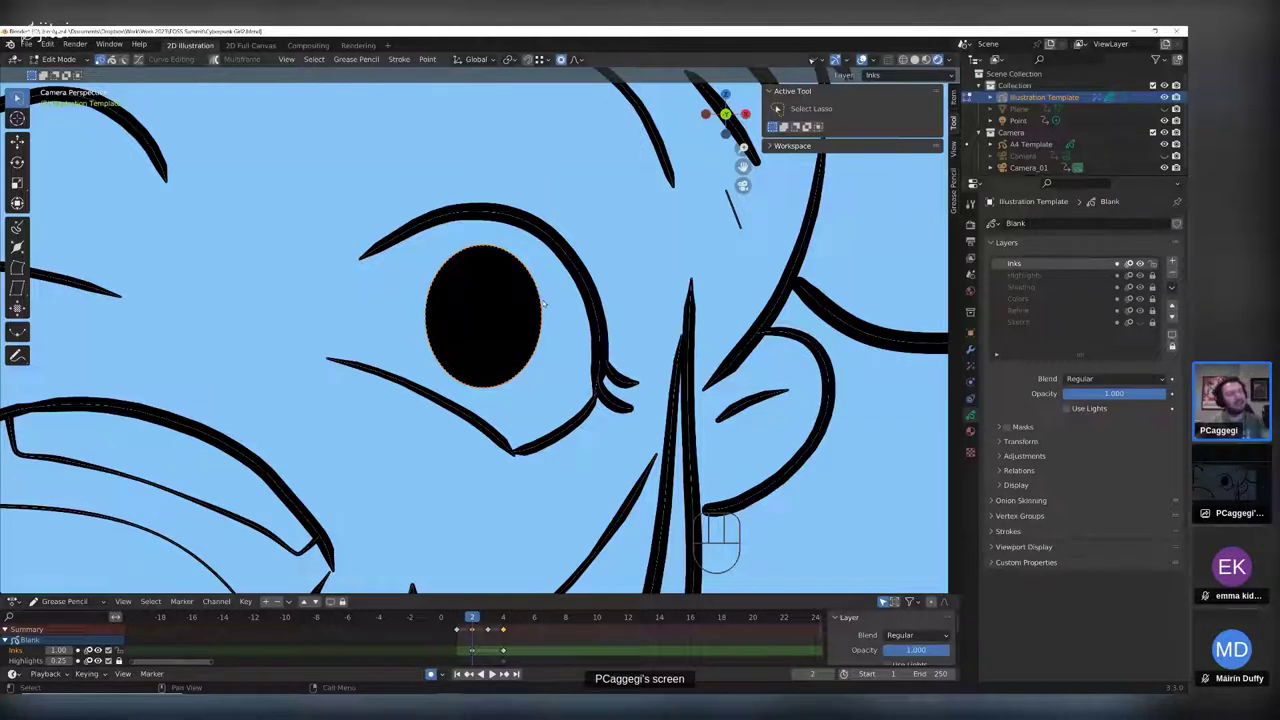
key("r")
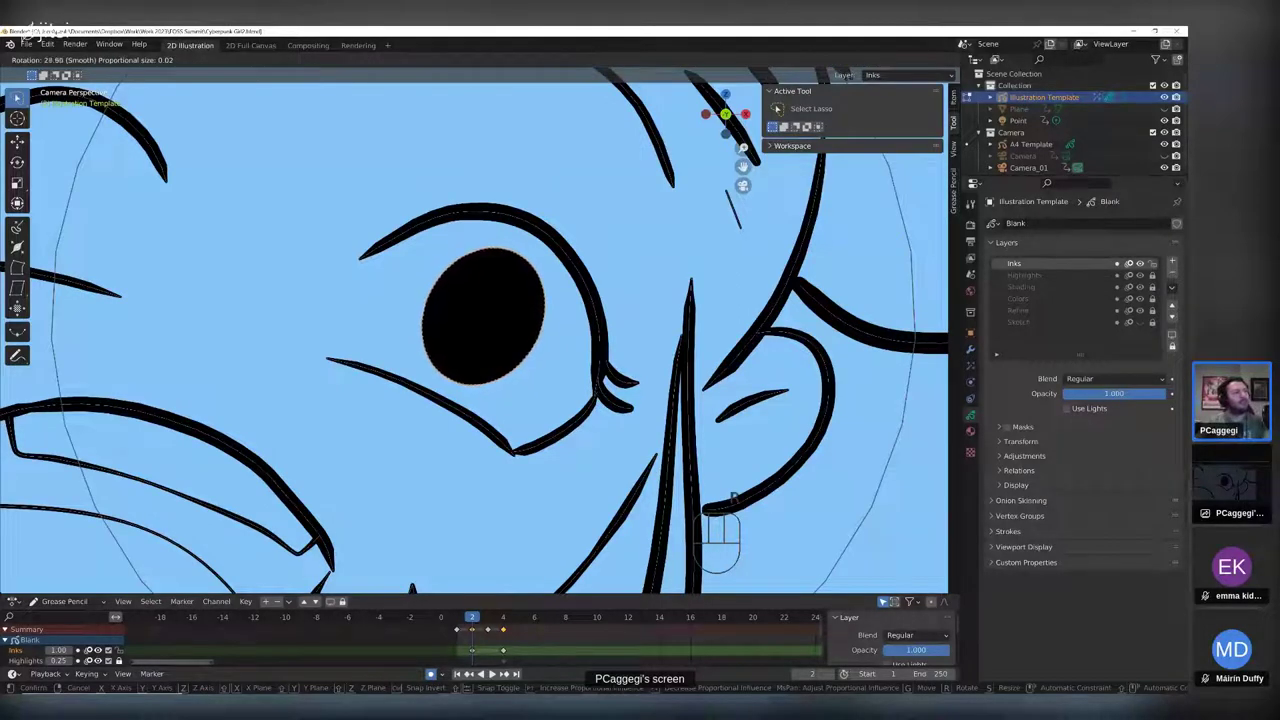
left_click(537, 268)
- Shrink the proportional editing influence to about 0.48 cm and pull the pupil's upper outer edge slightly outward
left_click(518, 265)
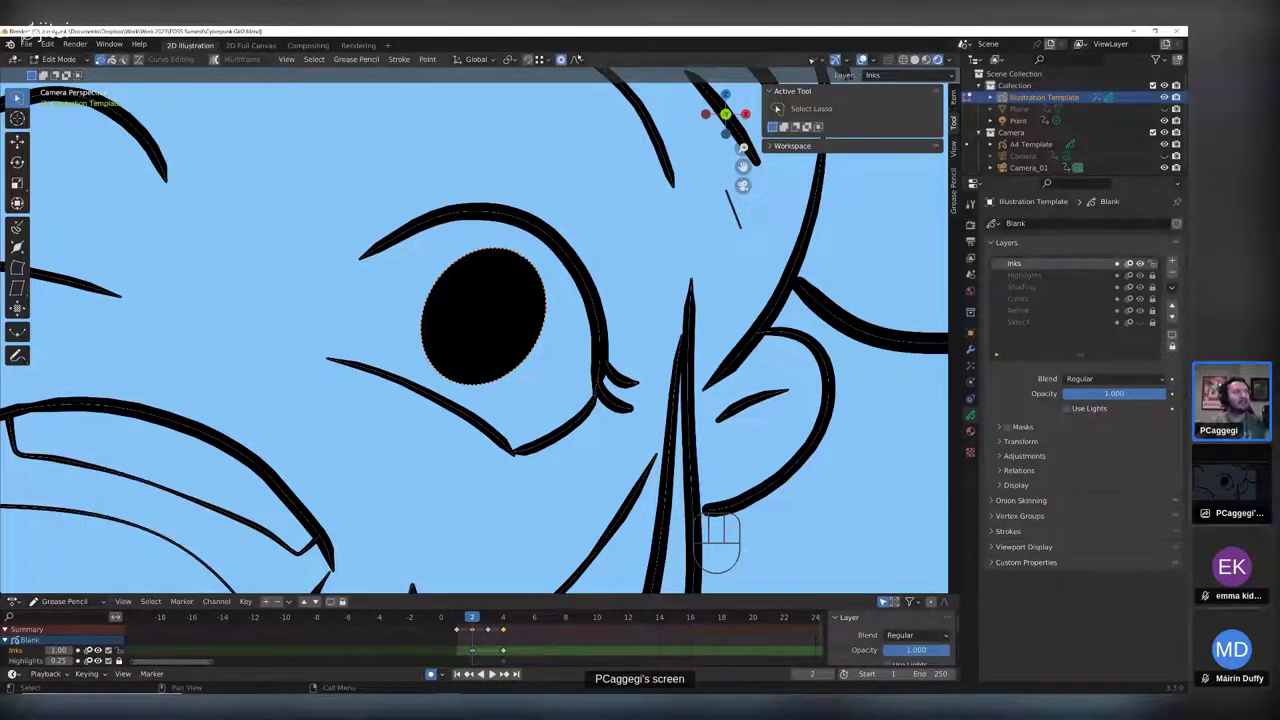
left_click(576, 60)
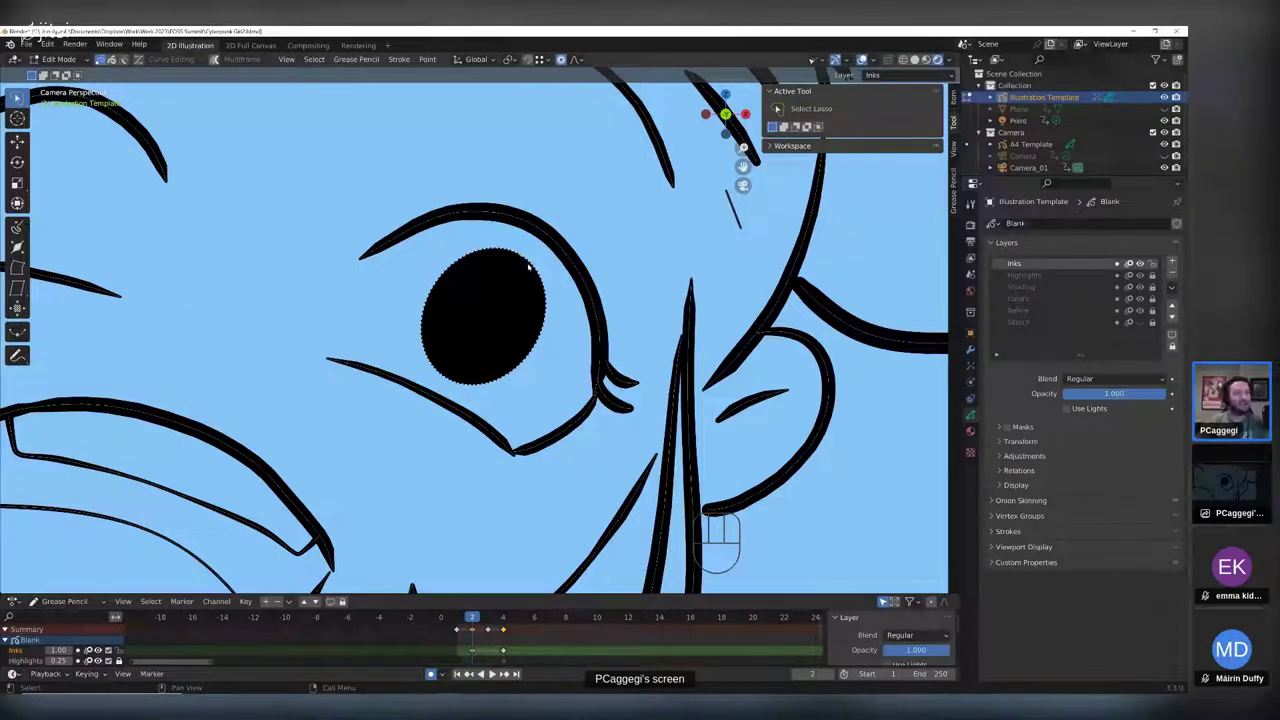
key("g")
scroll(520, 263, "up", 6)
scroll(520, 258, "up", 7)
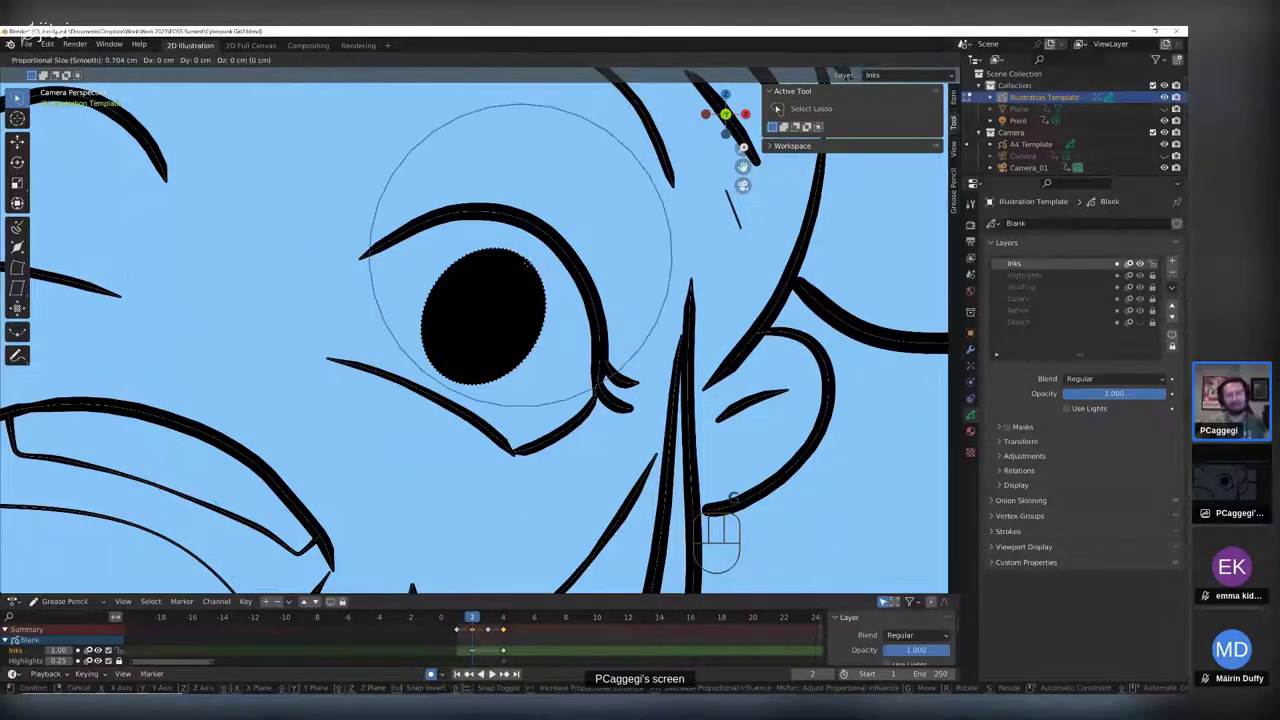
scroll(520, 258, "up", 3)
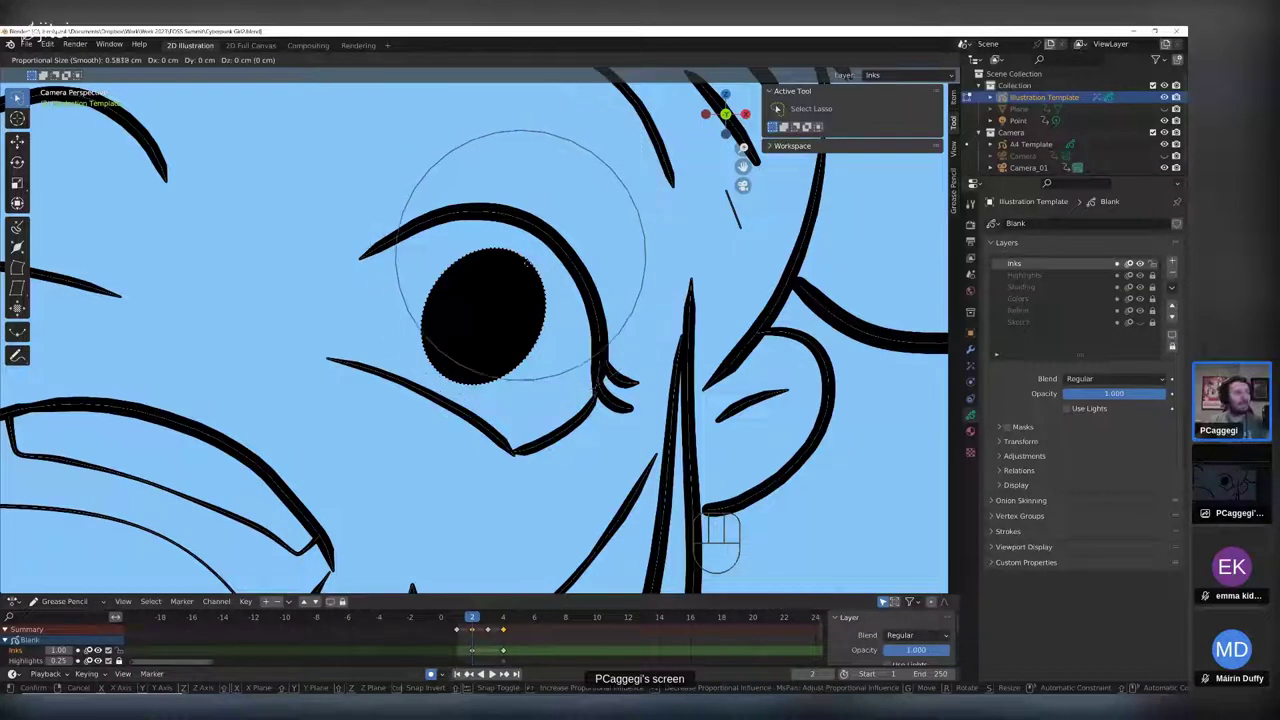
scroll(527, 262, "up", 2)
scroll(527, 262, "down", 1)
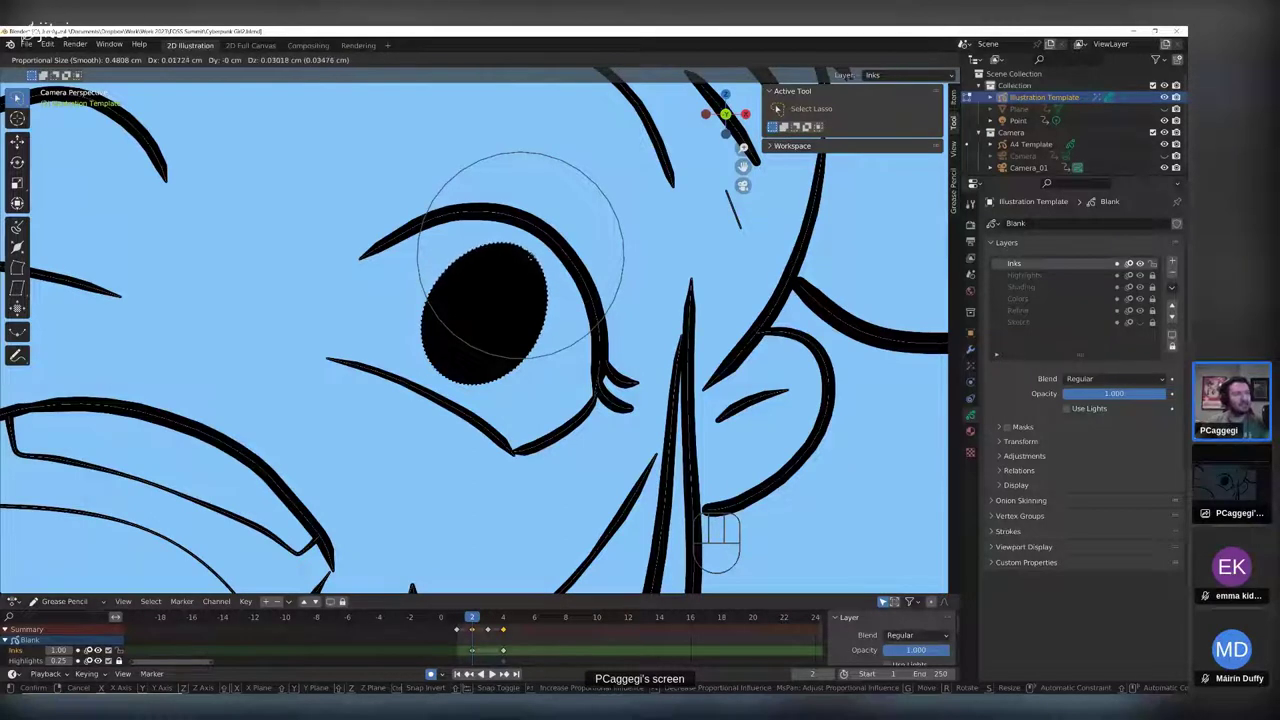
key("Return")
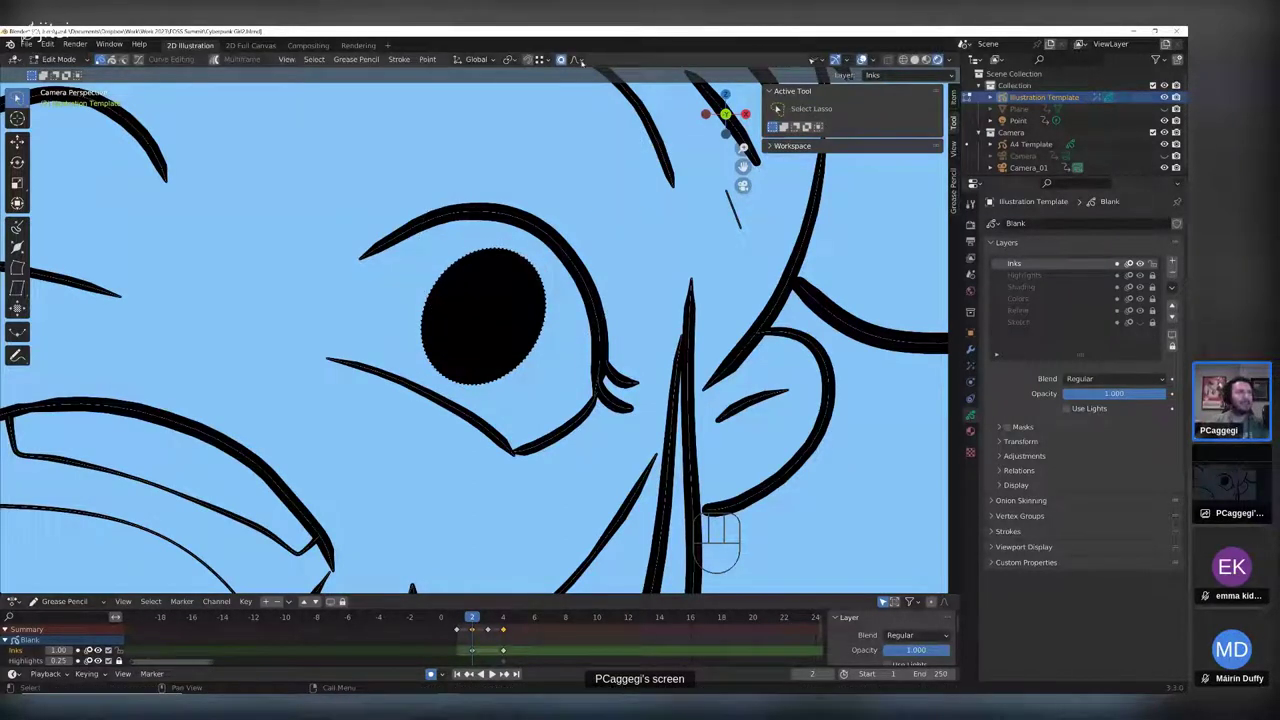
left_click(577, 60)
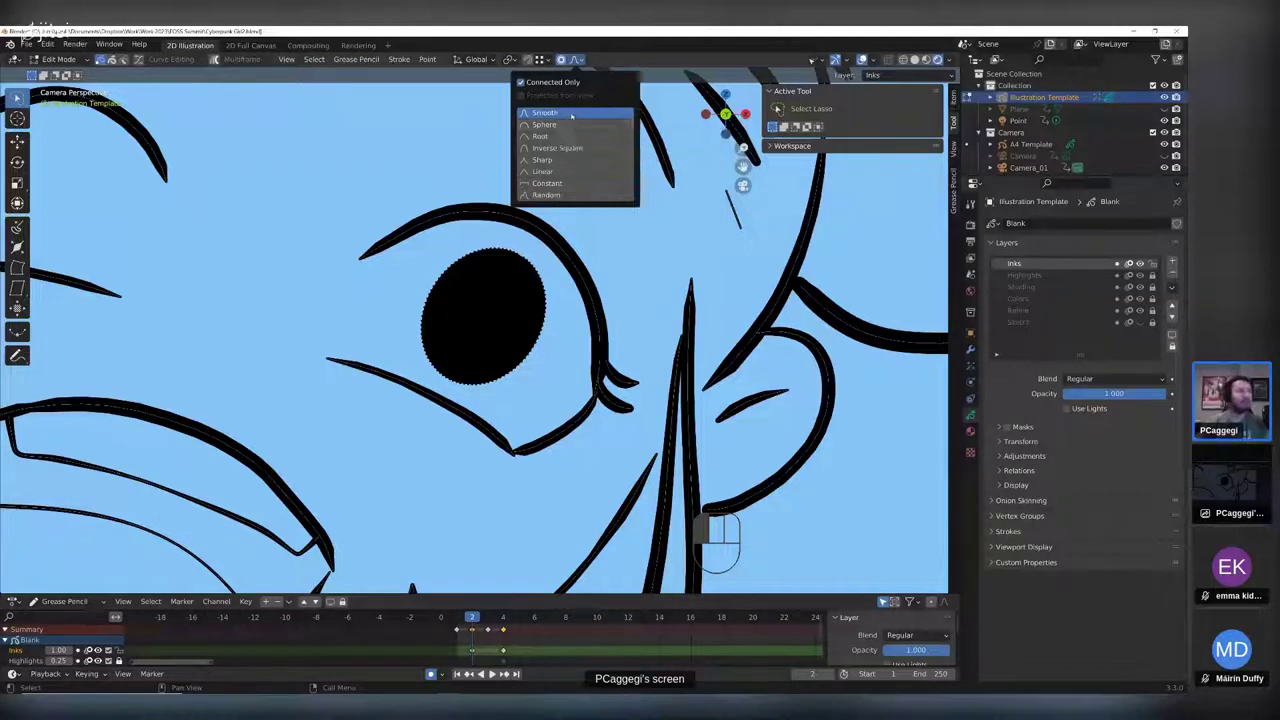
key("g")
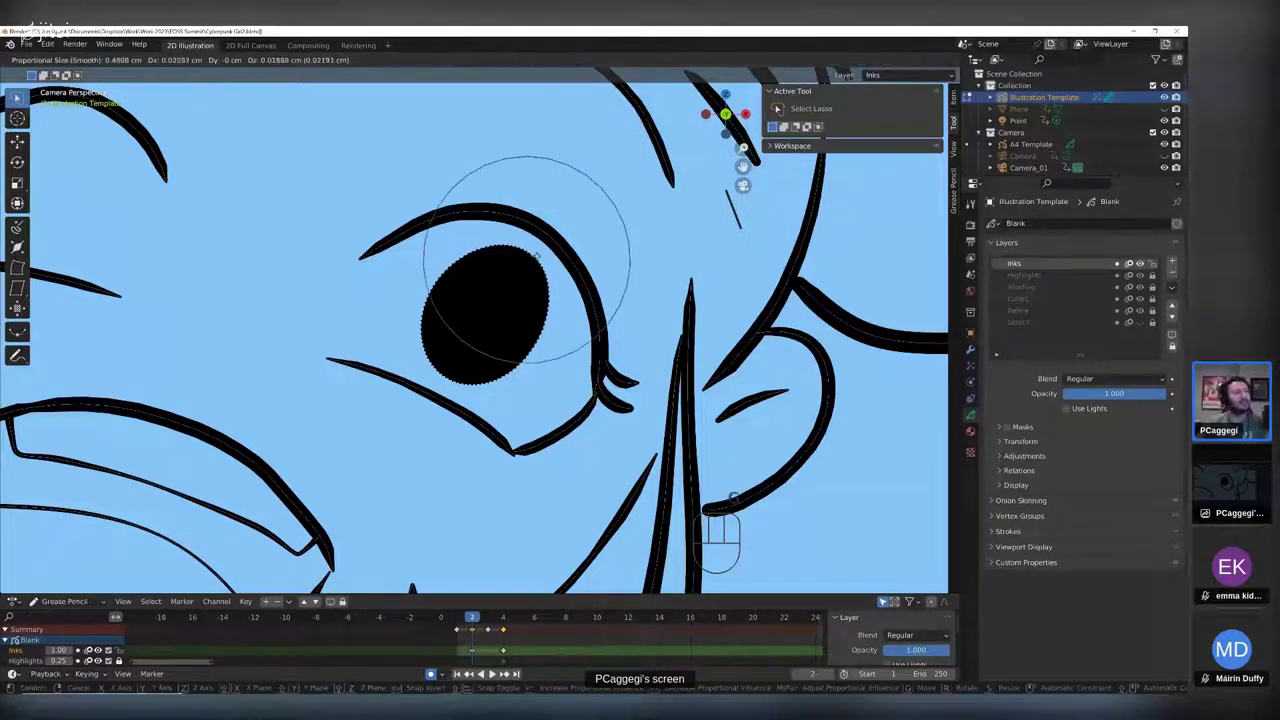
left_click(487, 314)
- Nudge the pupil's lower inner edge with proportional editing and scale it by about 0.818
key("g")
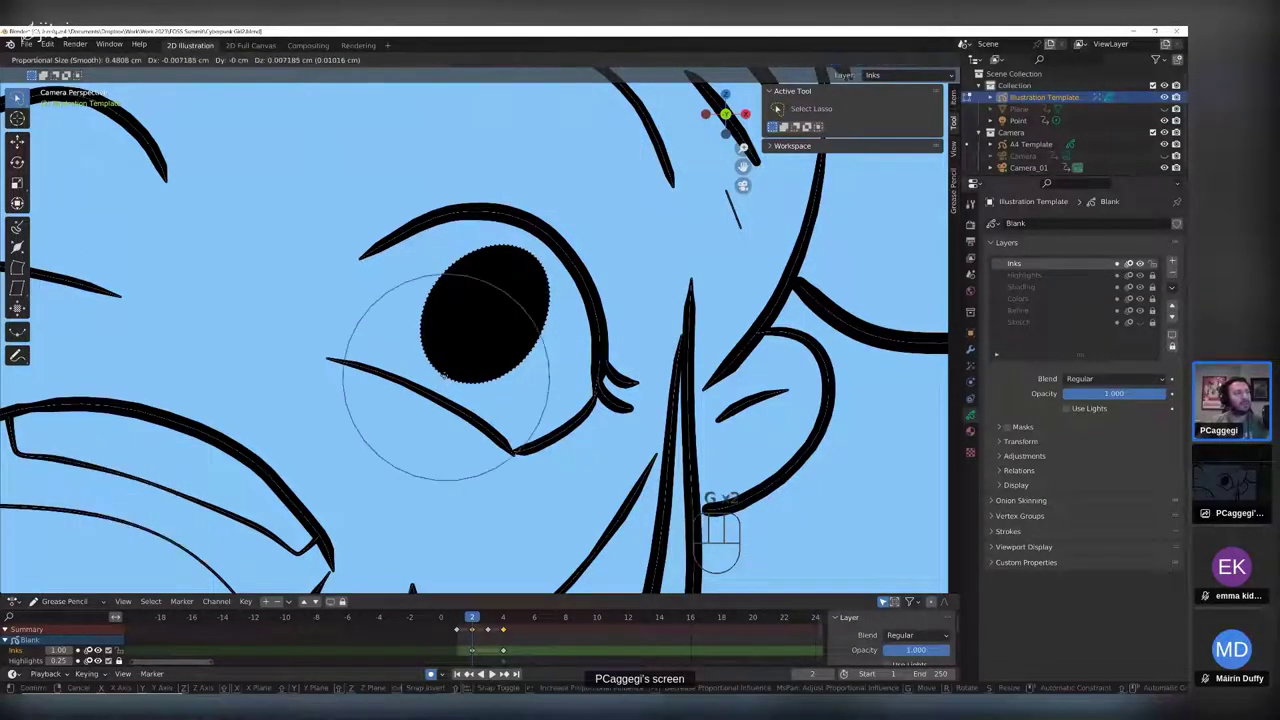
left_click(474, 365)
key("s")
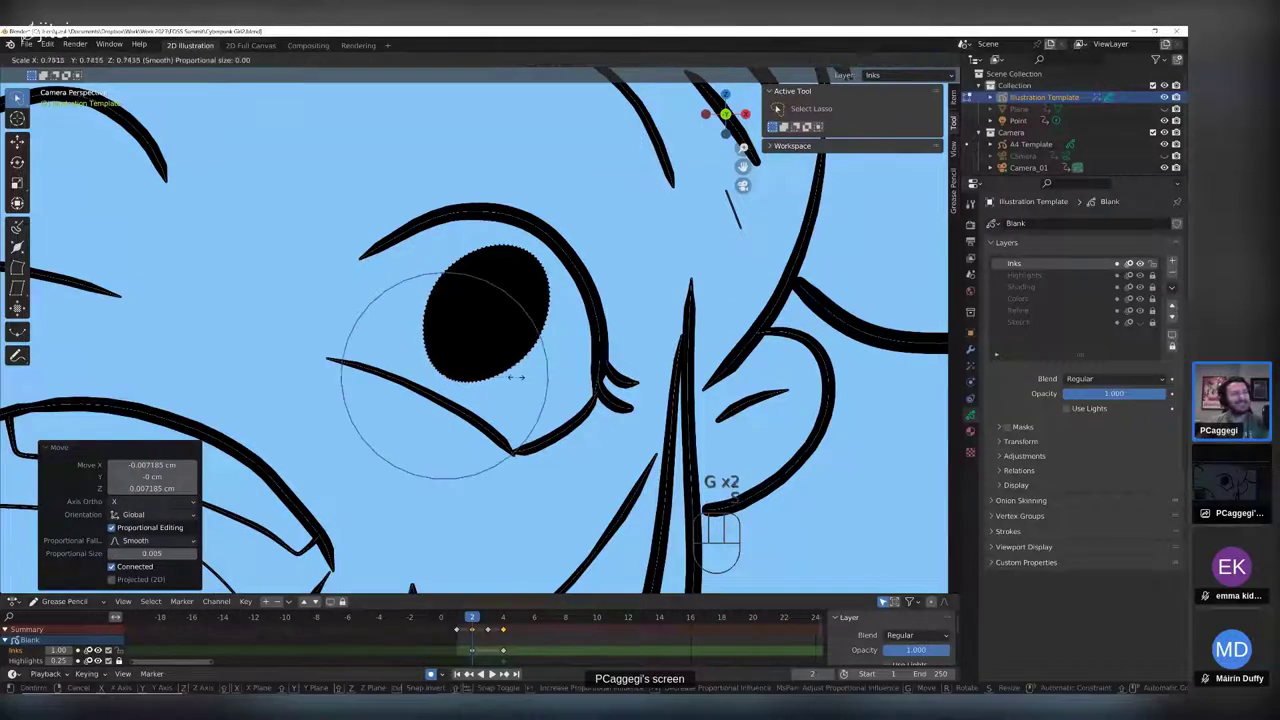
left_click(524, 376)
- Select the black pupil ellipse of the wide-open eye and assign it the Solid Stroke material
scroll(467, 344, "down", 2)
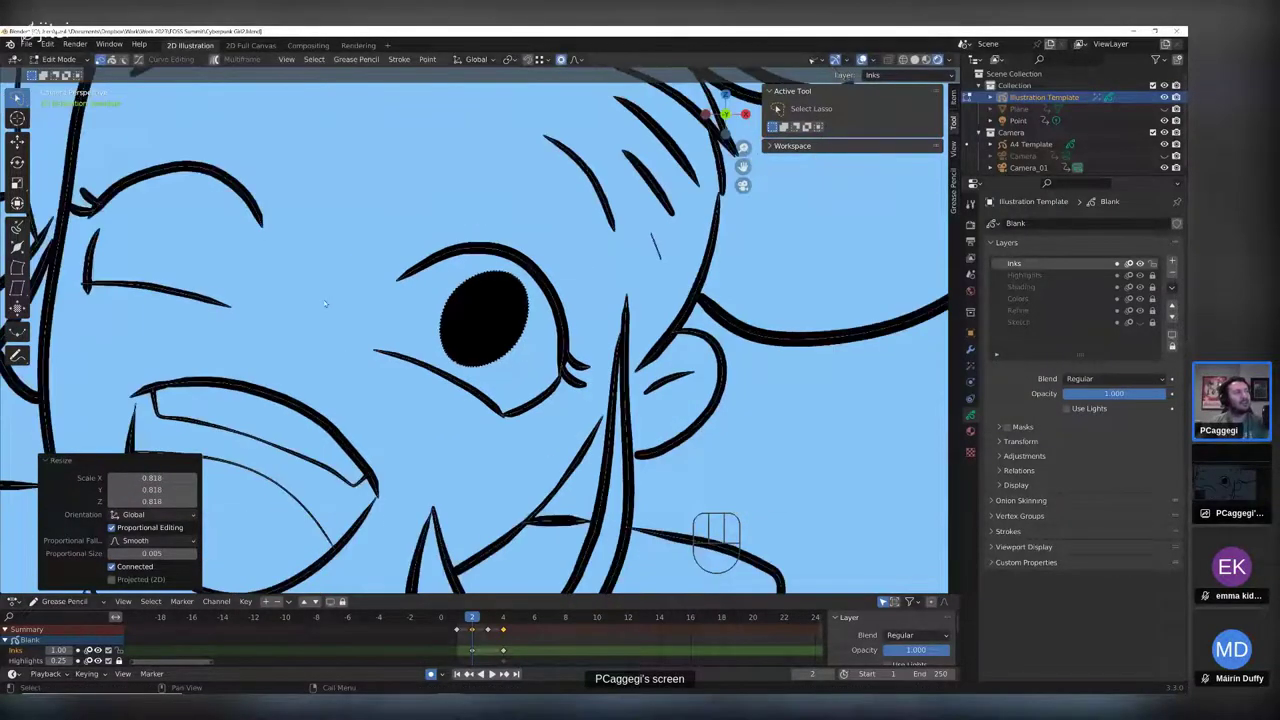
middle_click_drag(497, 338, 600, 358, "shift")
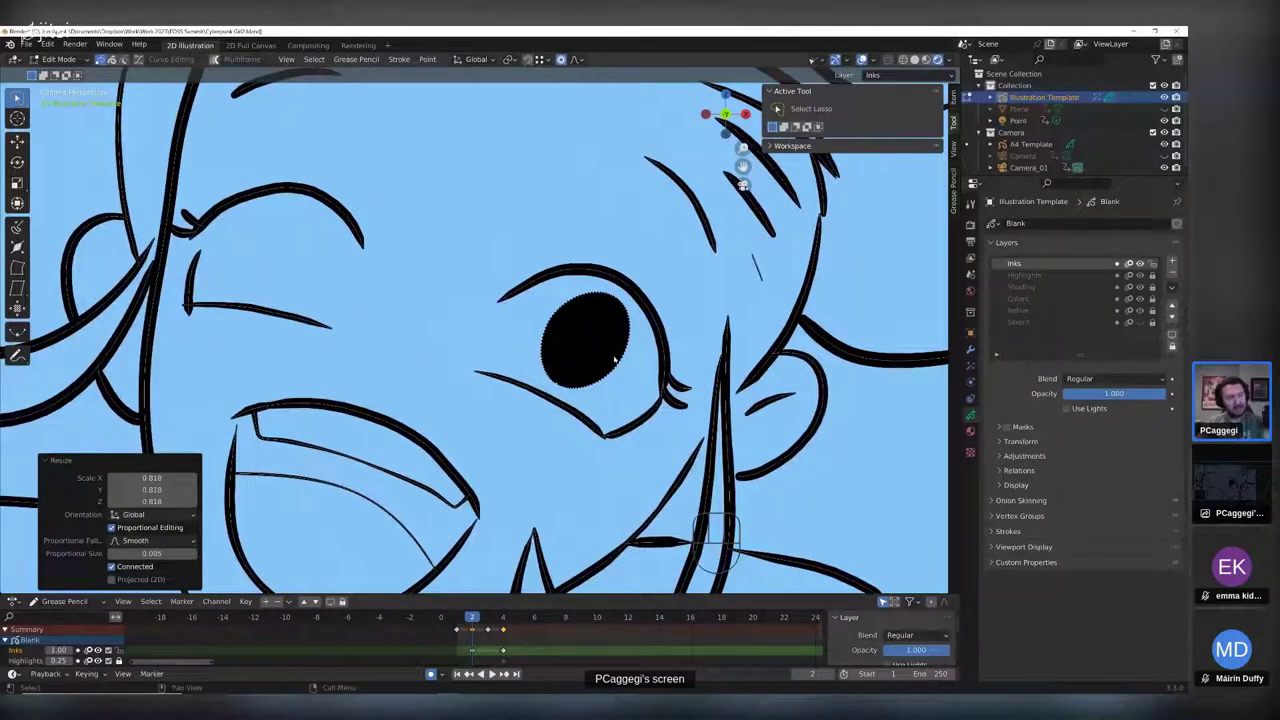
left_click(614, 360)
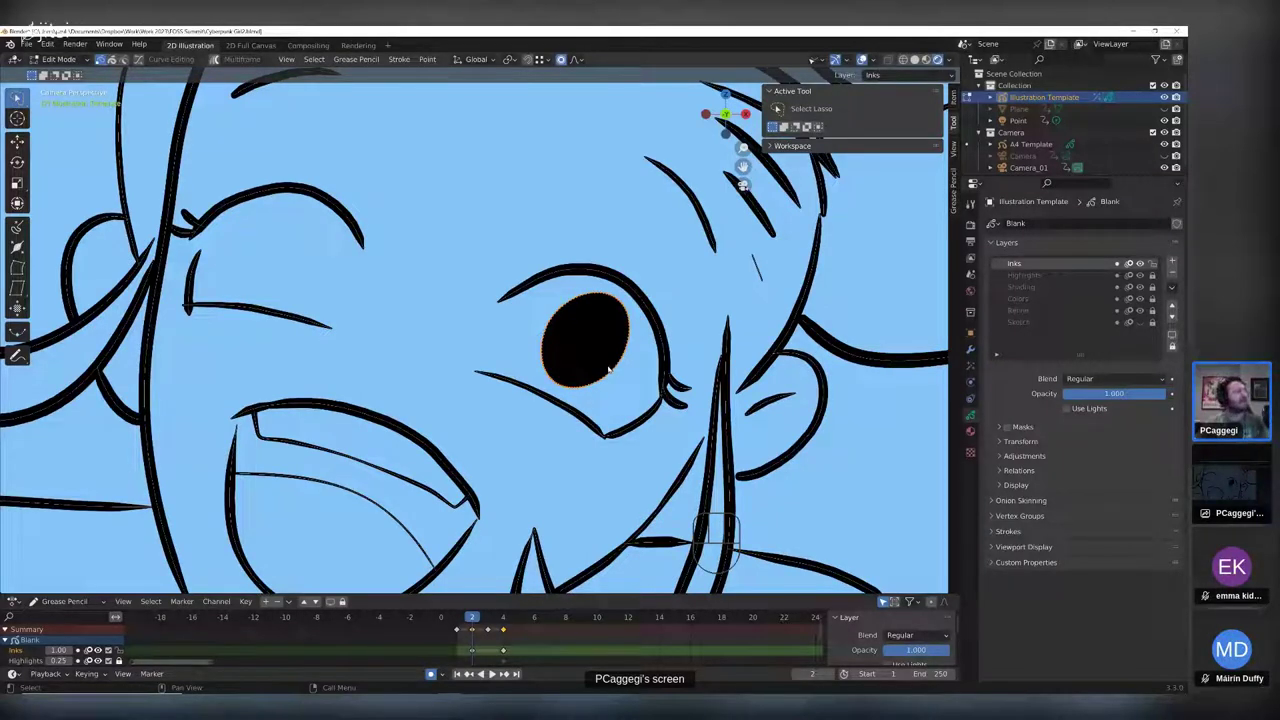
left_click(970, 431)
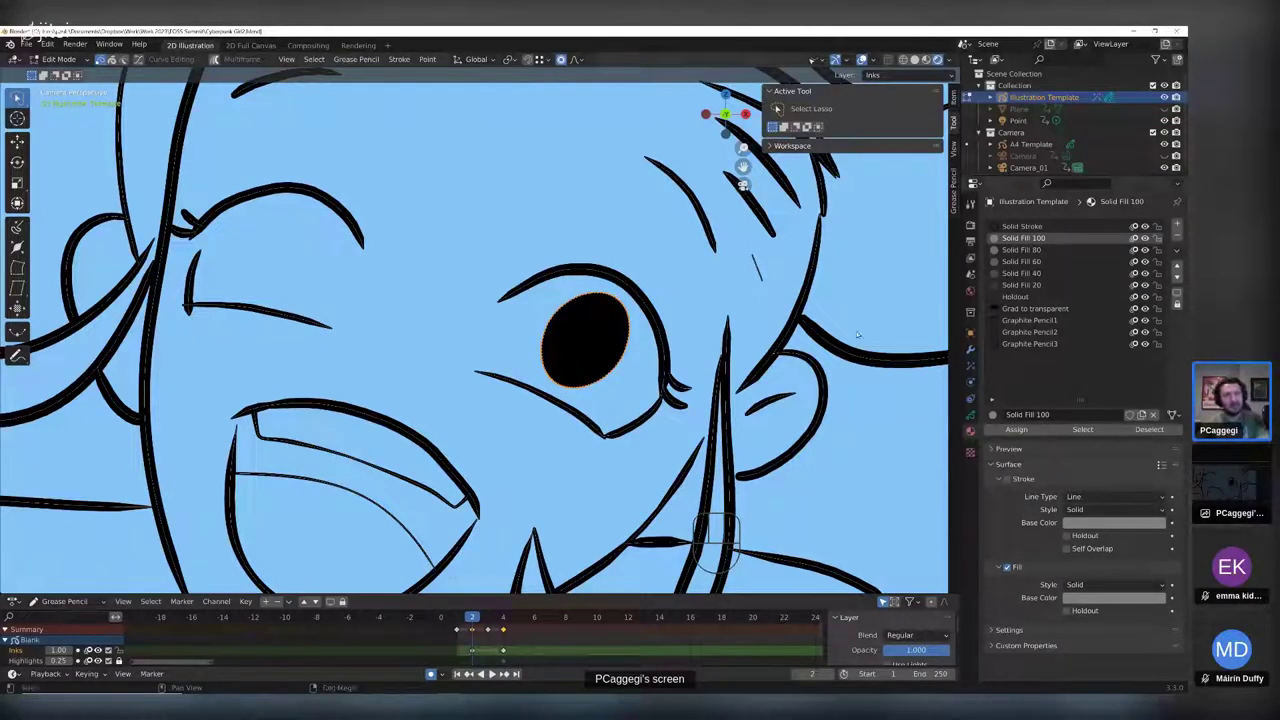
left_click(1036, 227)
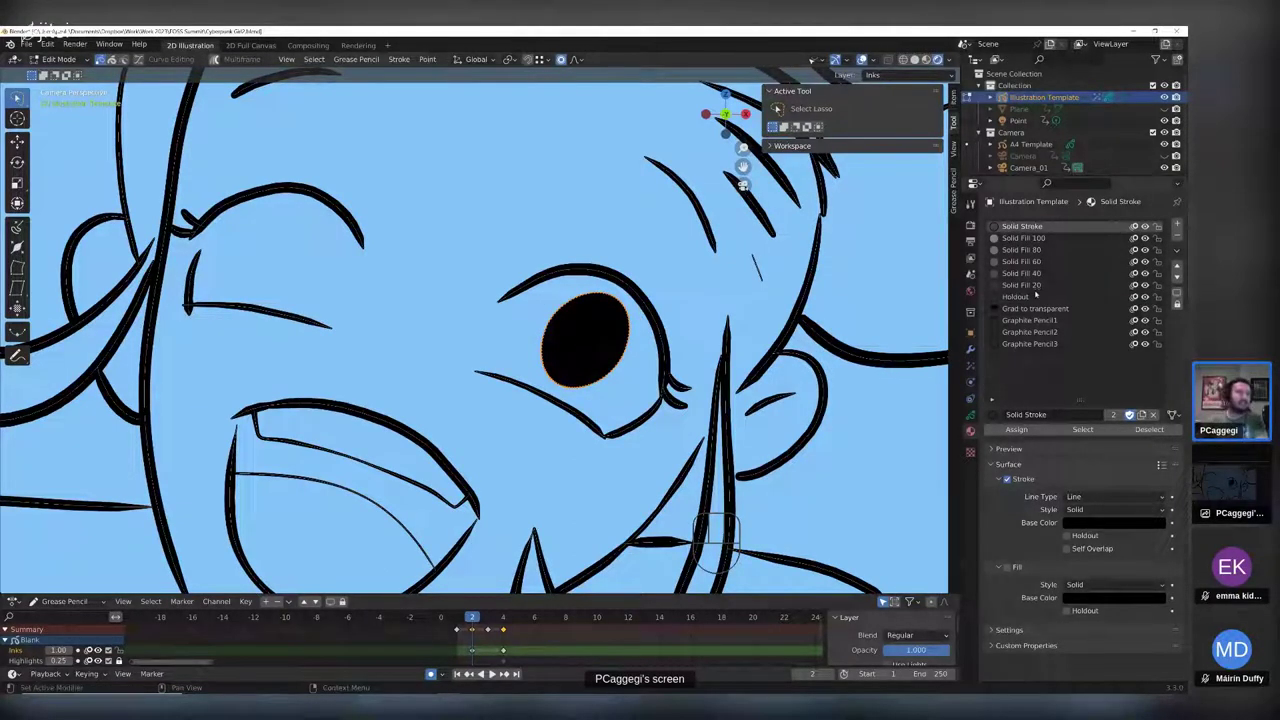
left_click(1012, 429)
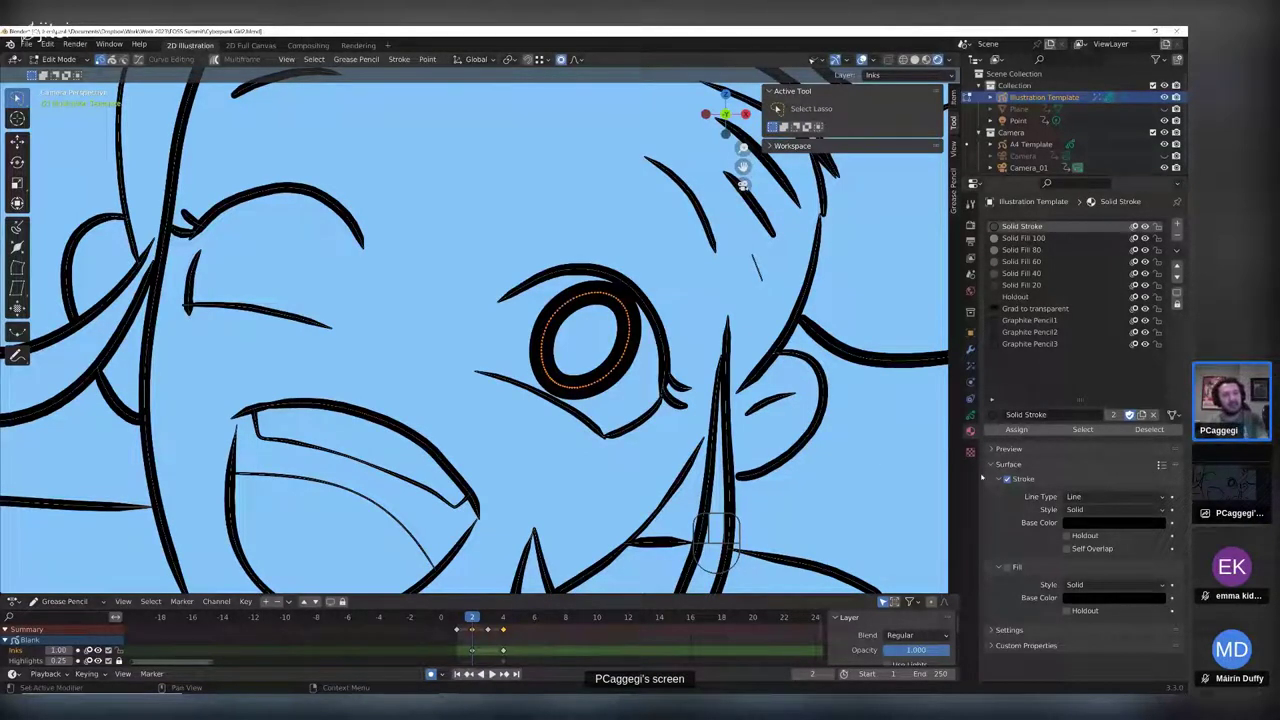
- Thin the ellipse's outline with Shrink/Fatten and vary its thickness at individual points using proportional editing
left_click_drag(1080, 400, 1080, 365)
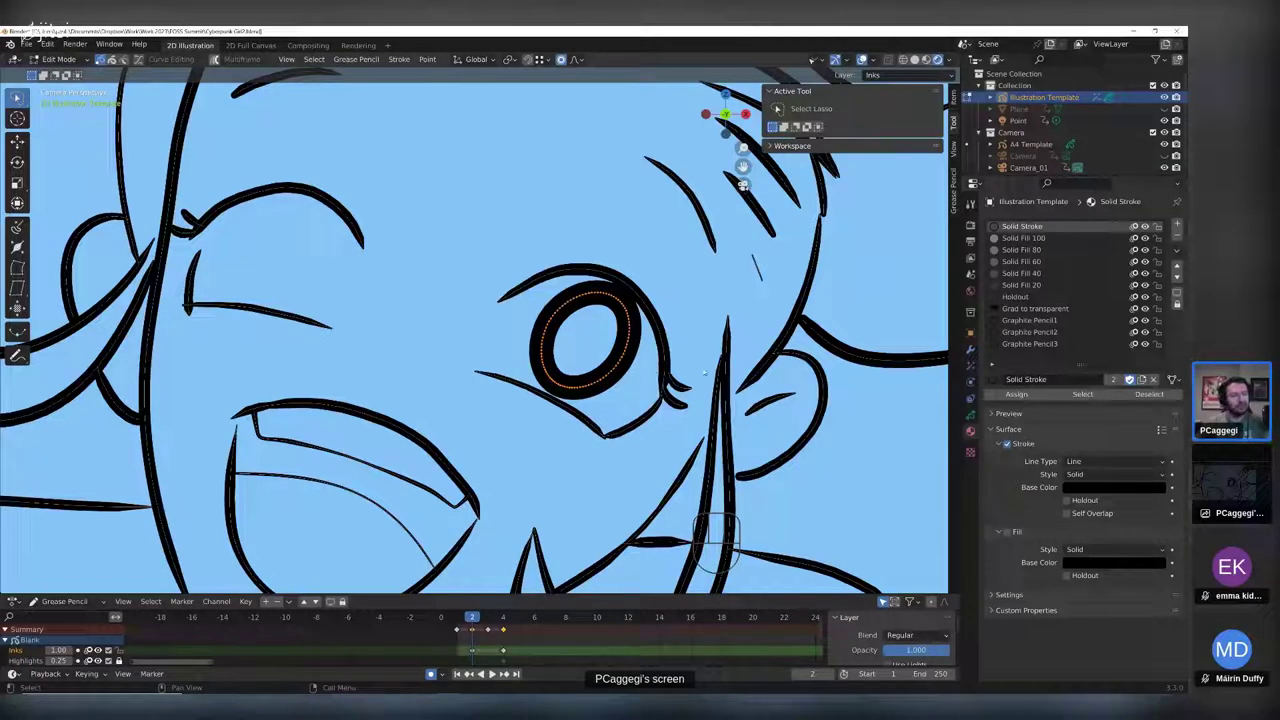
key("alt+s")
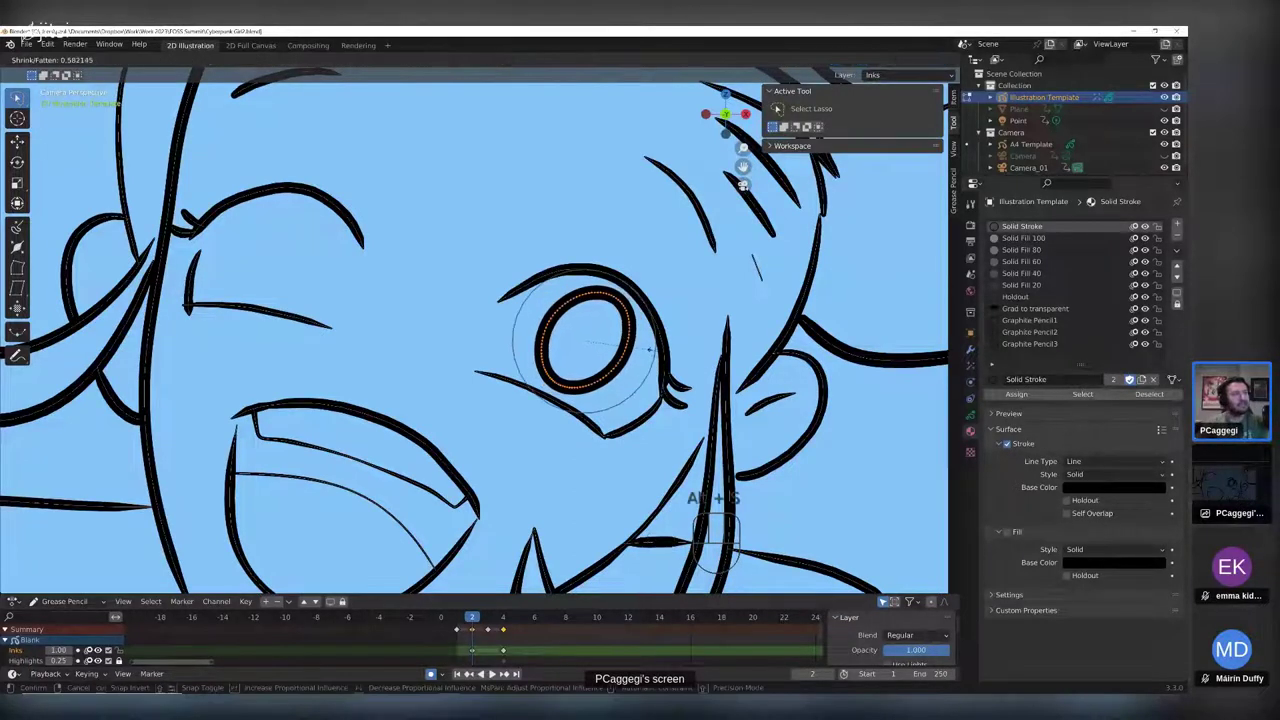
left_click(632, 346)
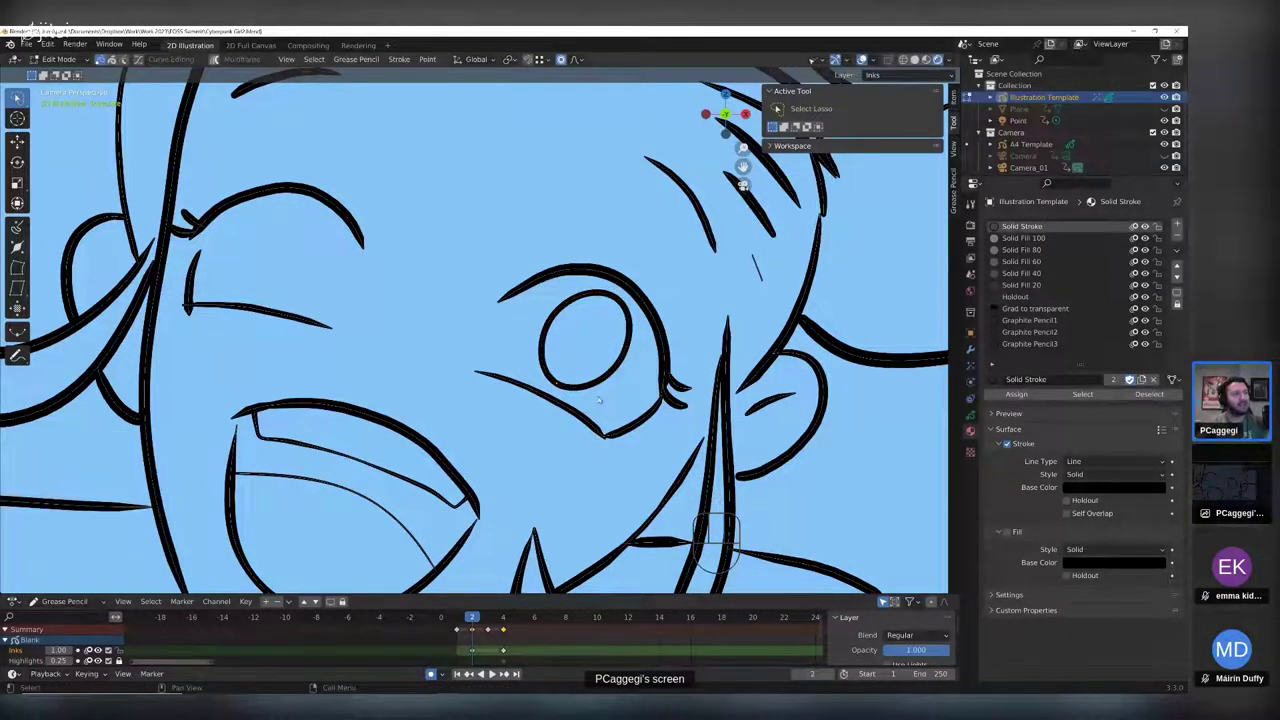
left_click(628, 396)
key("alt+s")
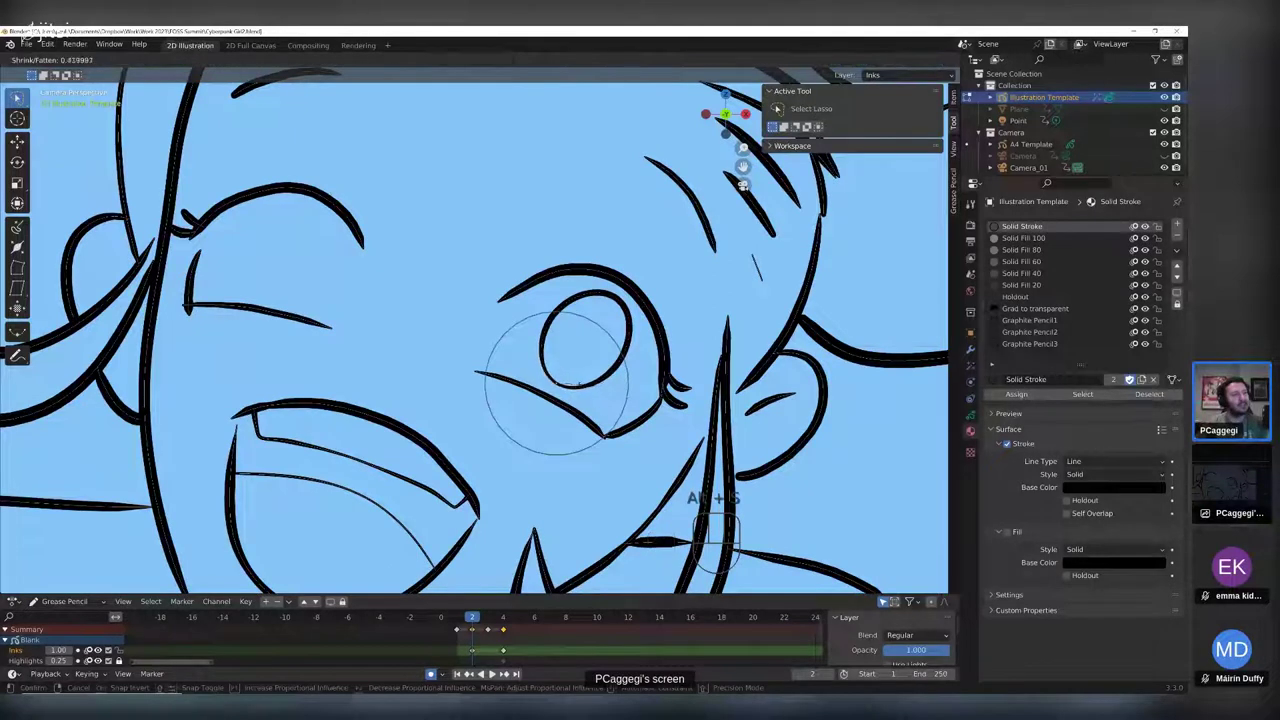
left_click(592, 296)
key("alt+s")
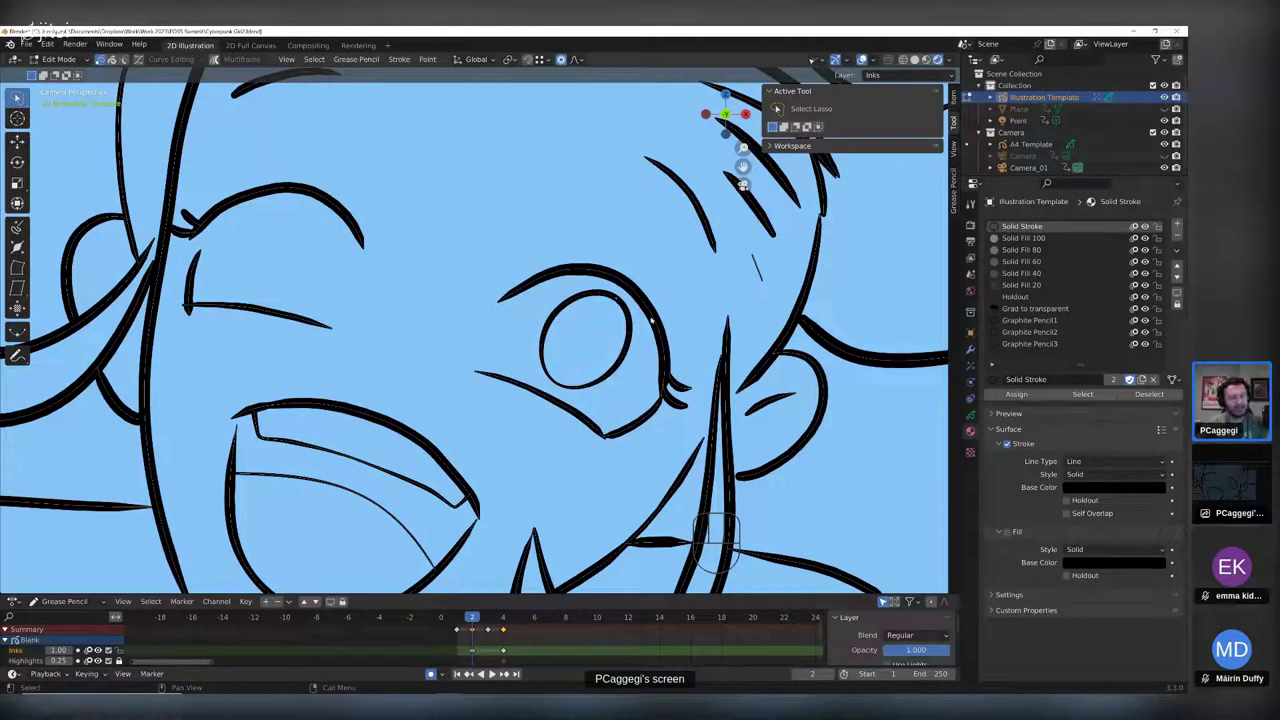
left_click(632, 341)
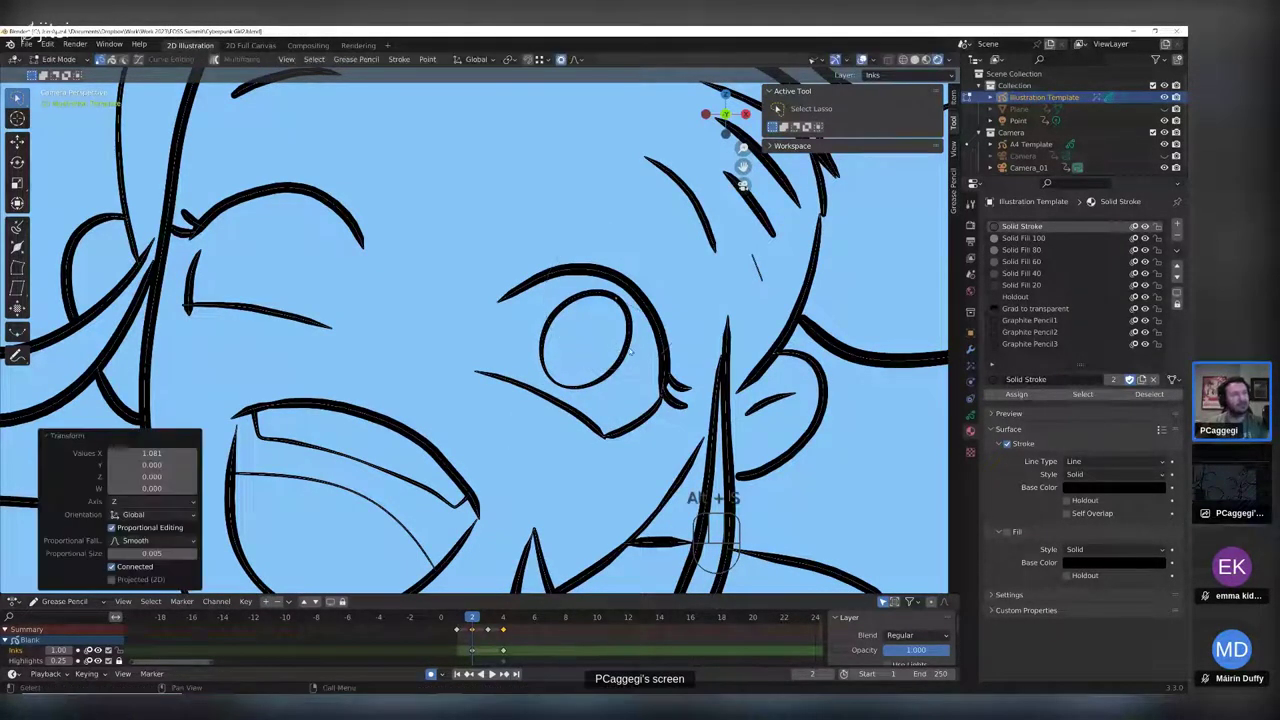
- Duplicate the iris ring, scale the copy to about 0.438 and assign it the Solid Fill 100 material as the pupil
left_click(631, 350)
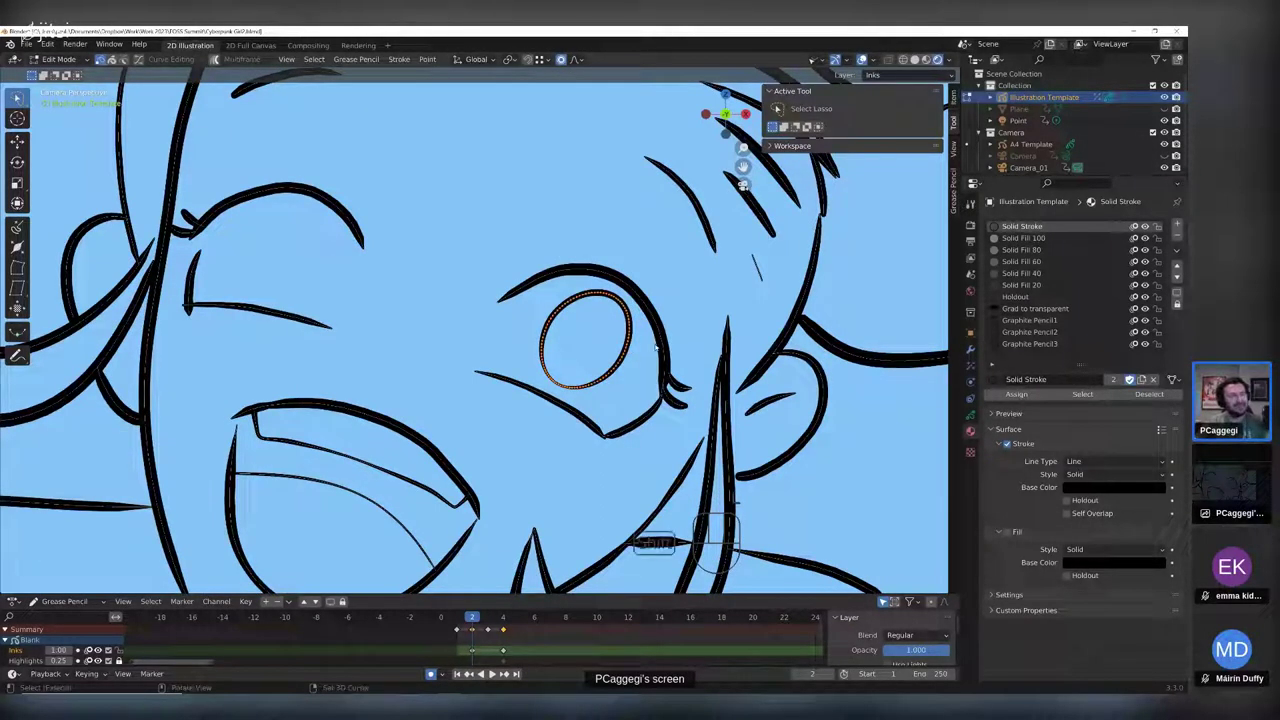
key("shift+d")
key("s")
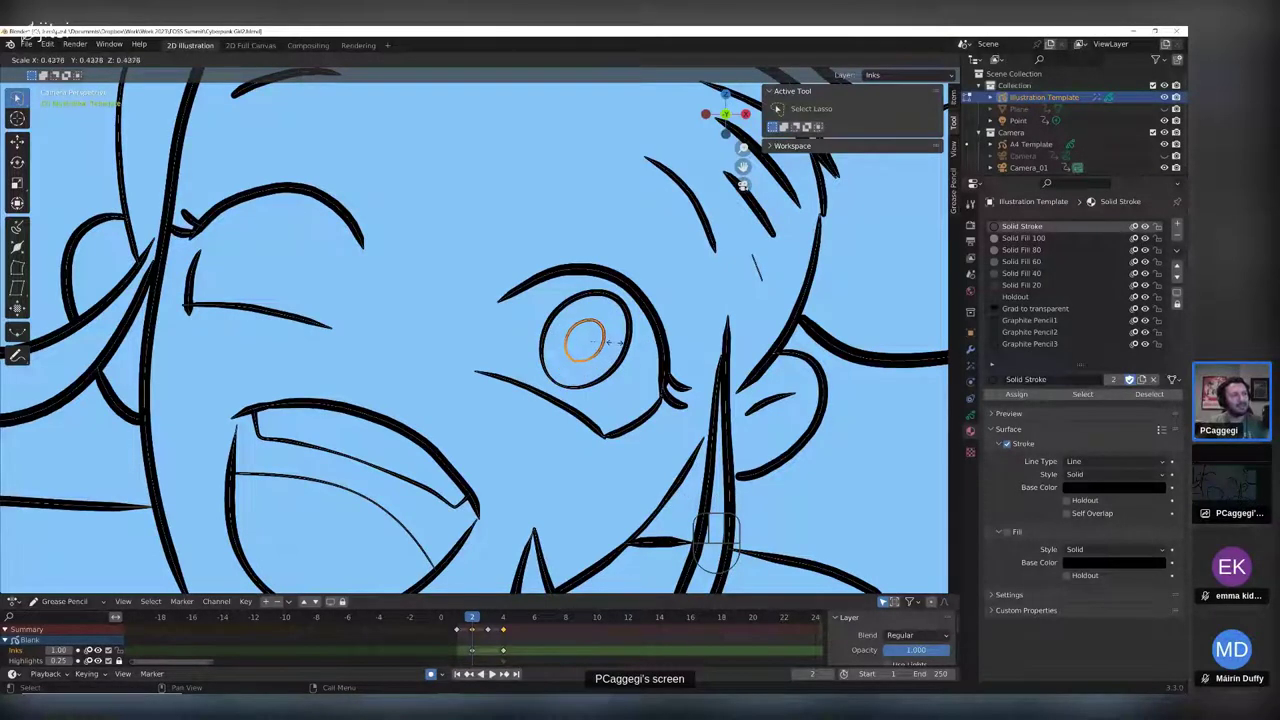
left_click(617, 347)
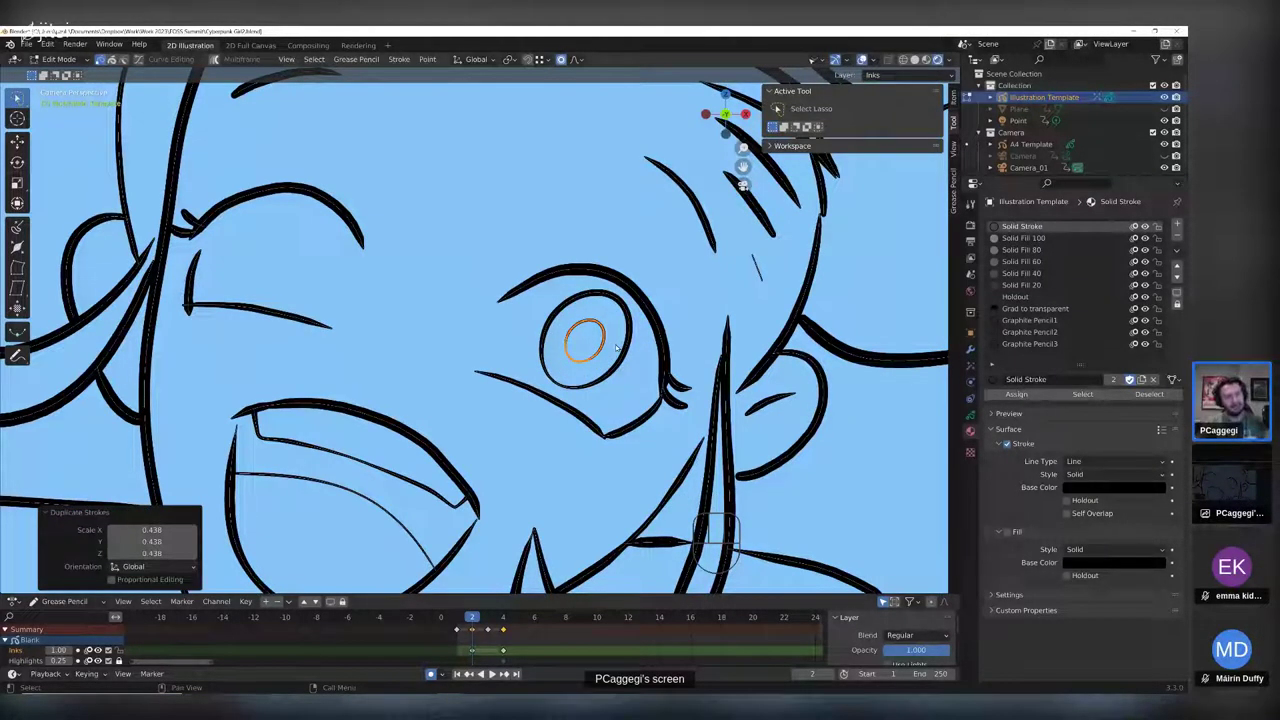
left_click(1040, 238)
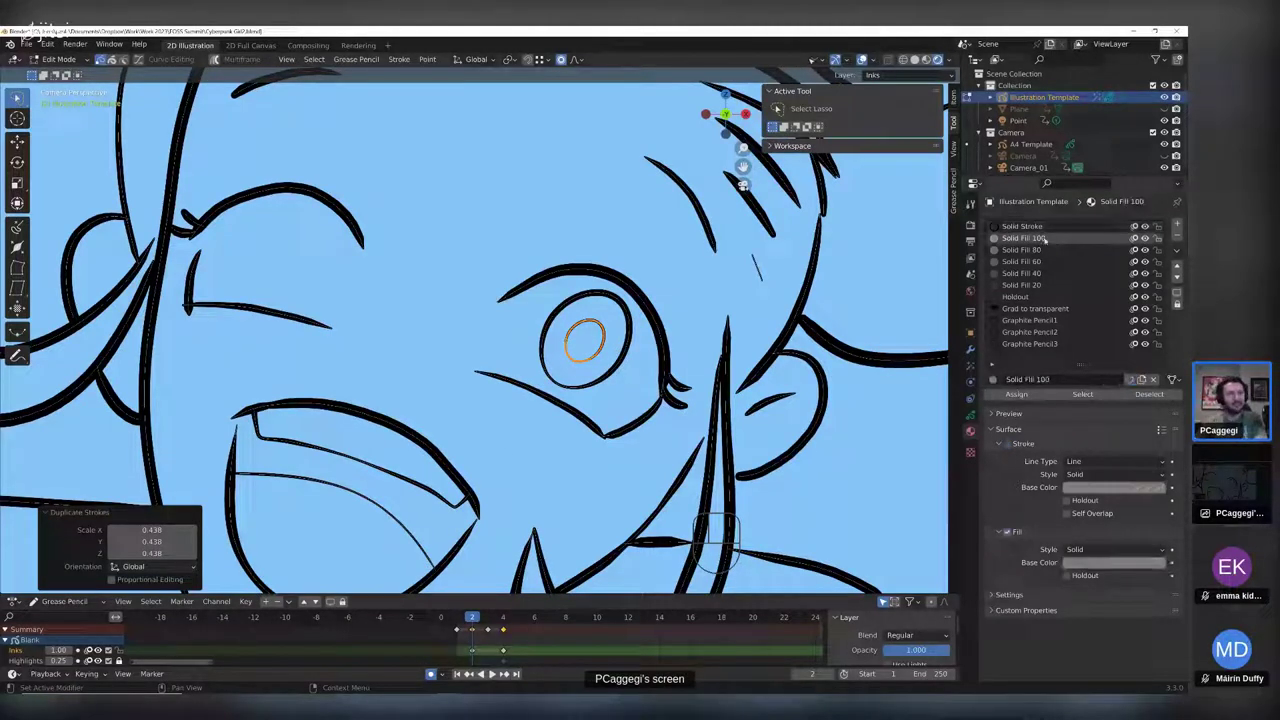
left_click(1016, 394)
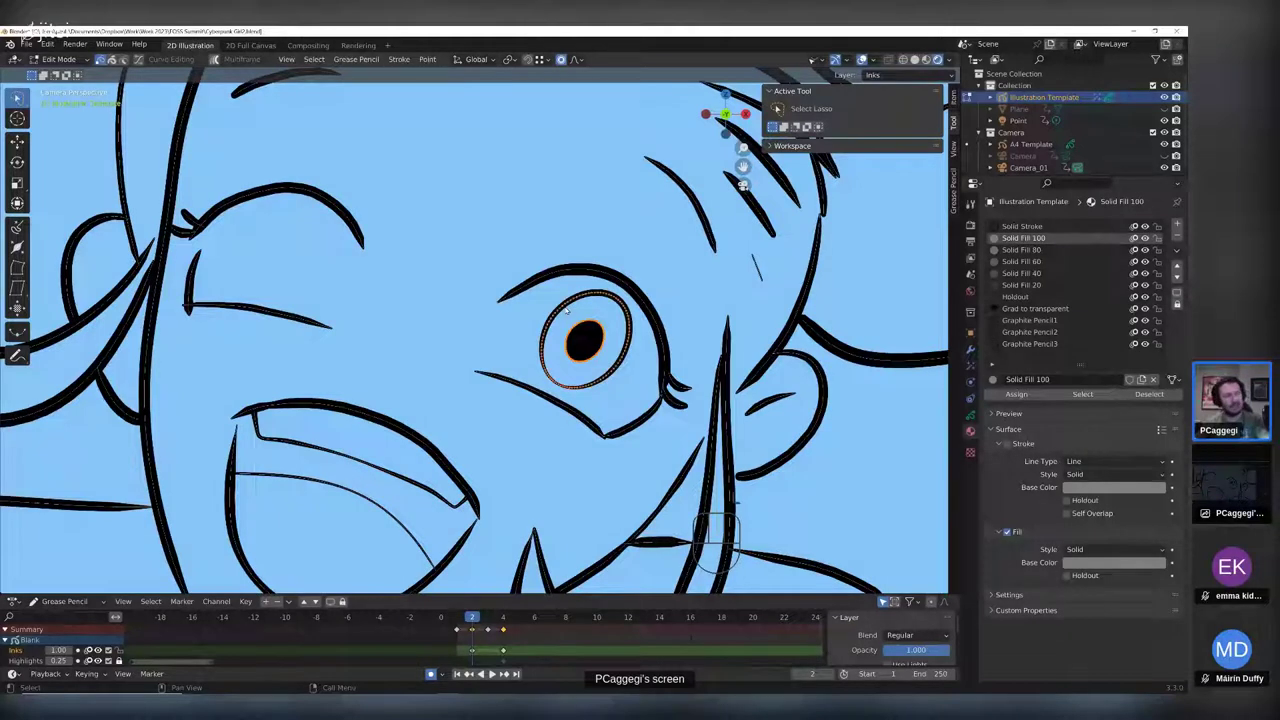
- Duplicate the iris ring and pupil together and place the copy inside the other eye
left_click(566, 311, "shift")
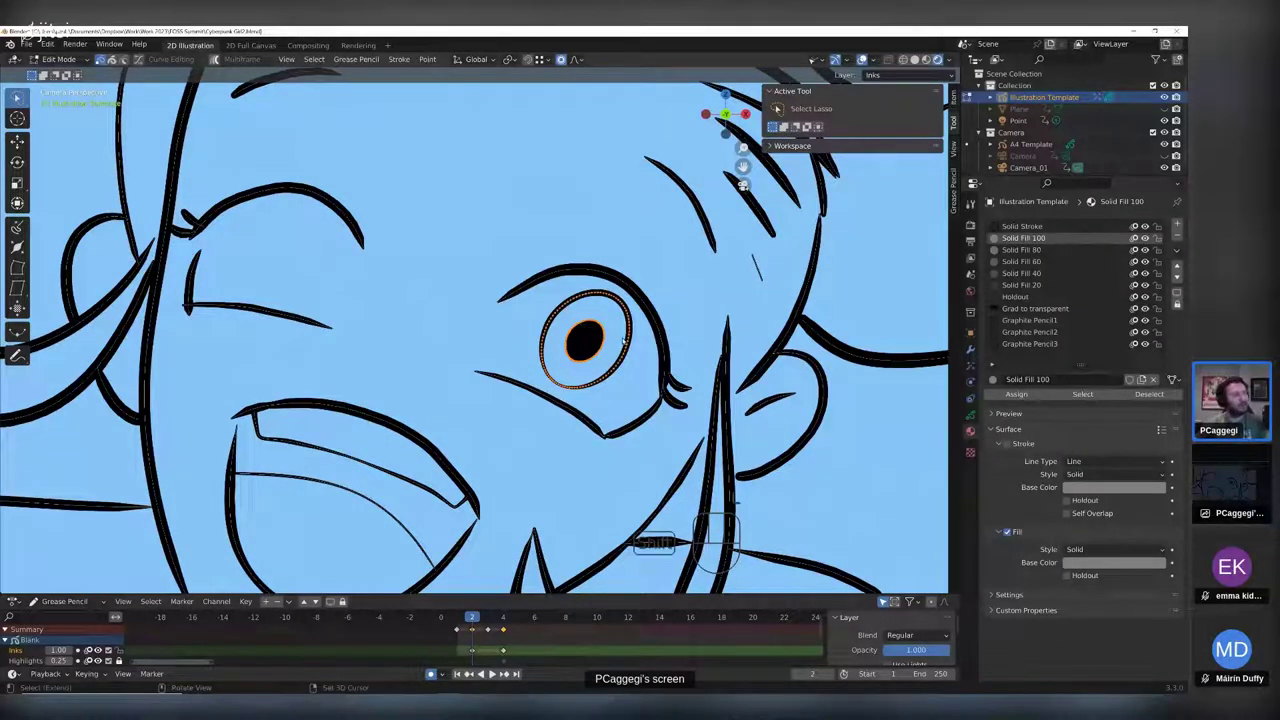
key("shift+d")
left_click(316, 252)
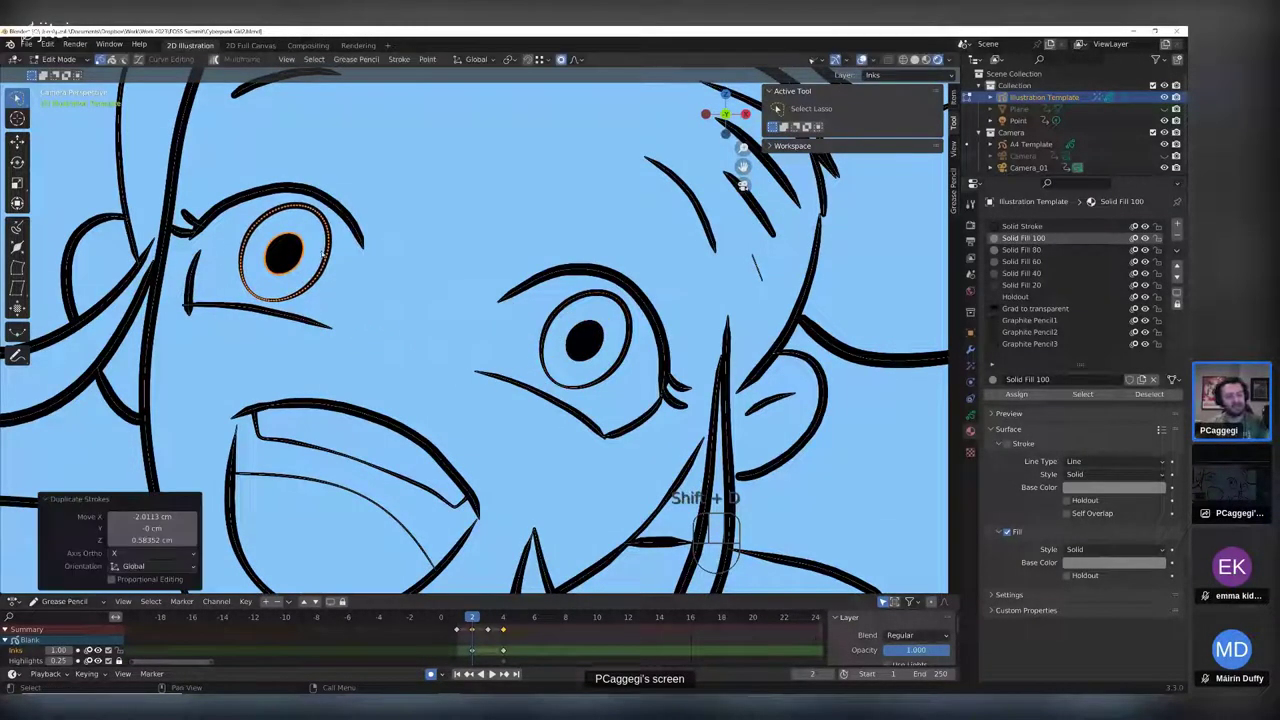
- Rotate the copied iris and pupil by about -25° and nudge them slightly toward the nose
key("r")
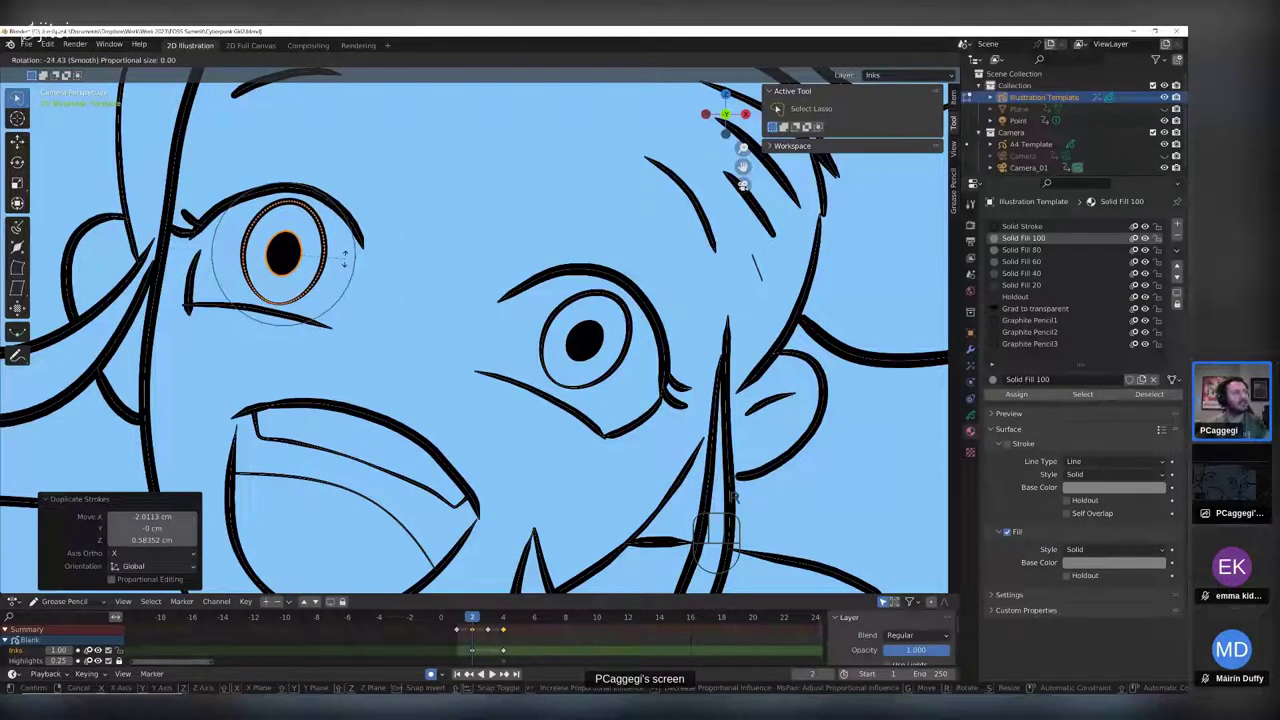
left_click(345, 257)
key("g")
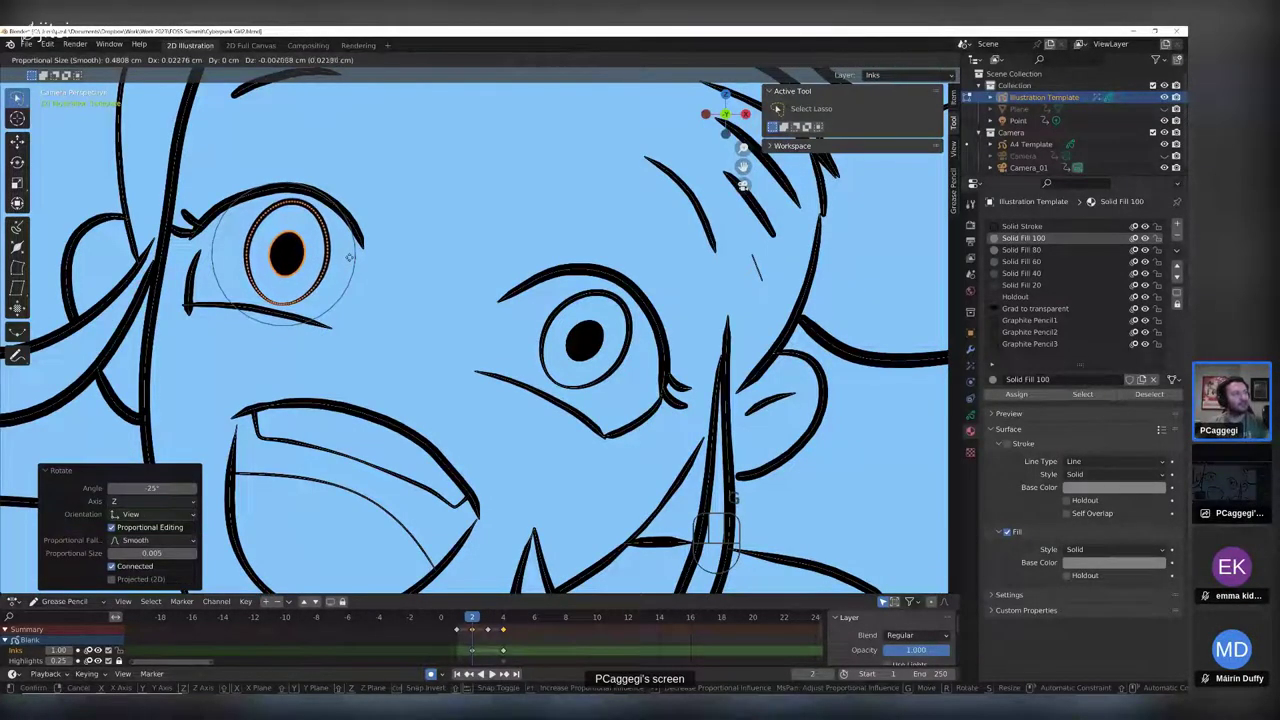
left_click(347, 257)
- Return to Draw Mode with the Draw tool and show the Sketch layer beneath the inks
key("Tab")
scroll(713, 540, "down", 6)
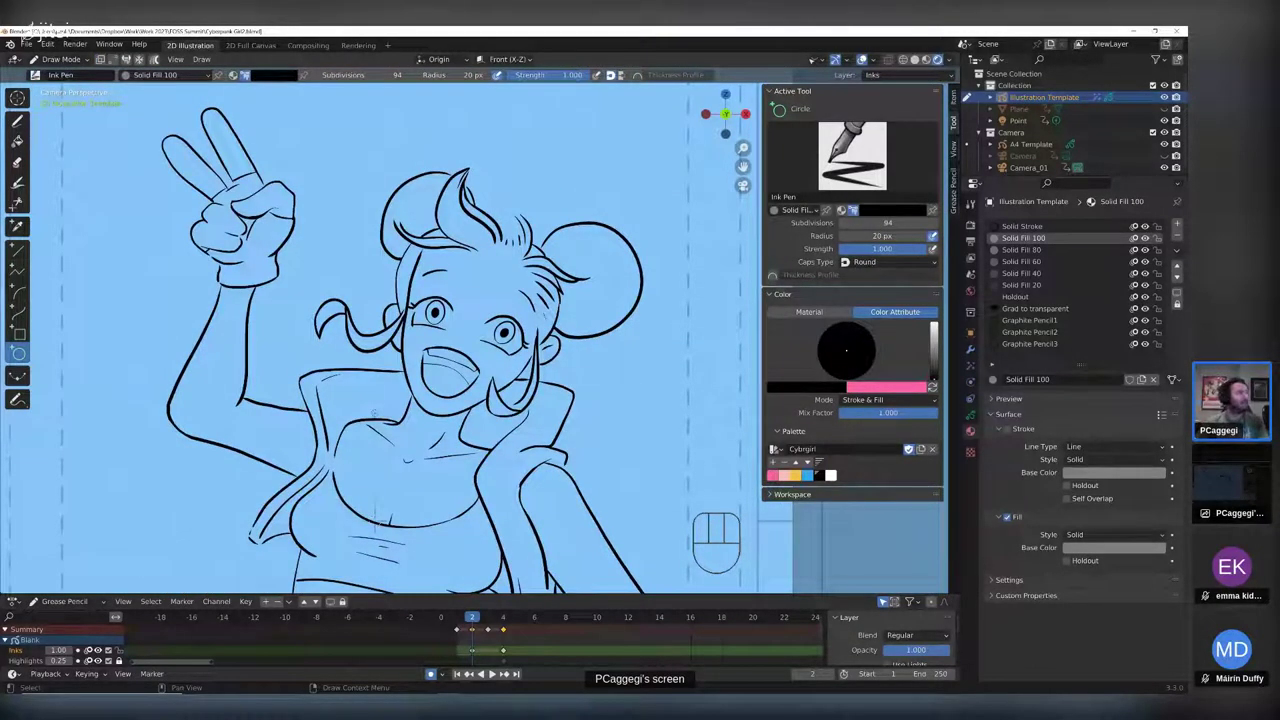
left_click(17, 122)
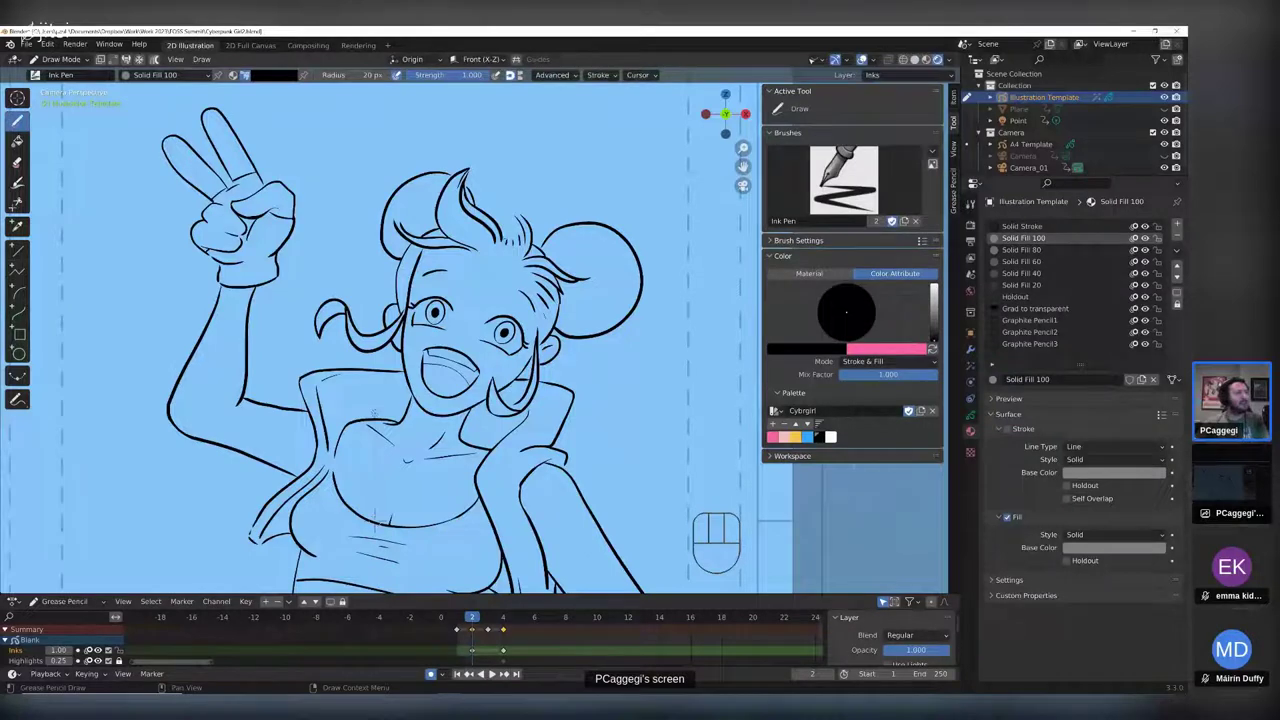
scroll(480, 336, "up", 2)
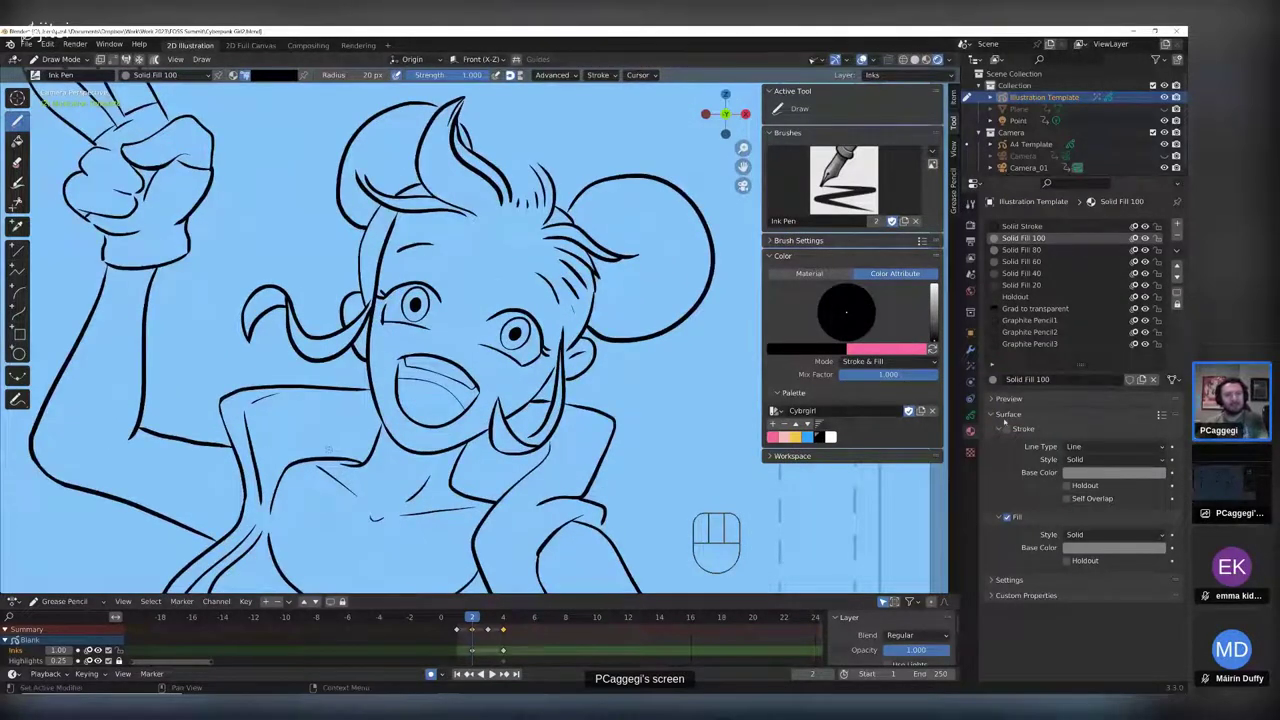
left_click(970, 414)
left_click(1139, 322)
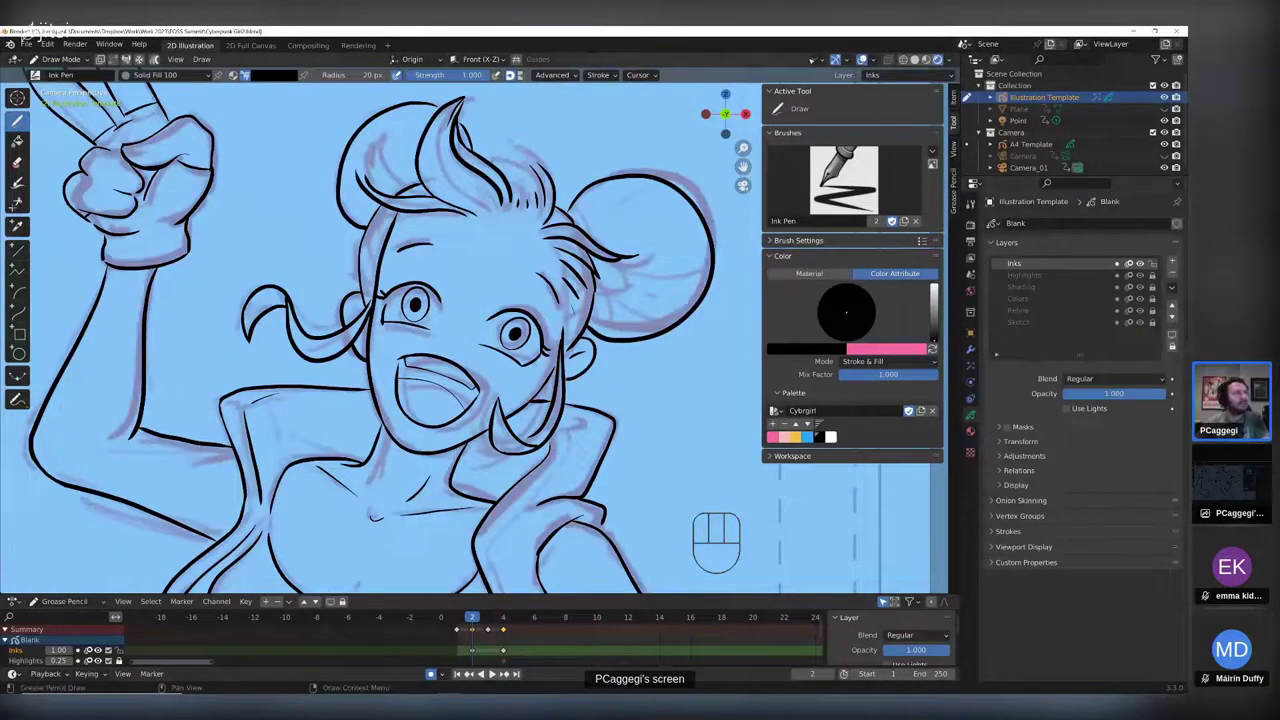
- Undo the trial stroke on the hair bun and set the Ink Pen's material to Solid Stroke
left_click(706, 274)
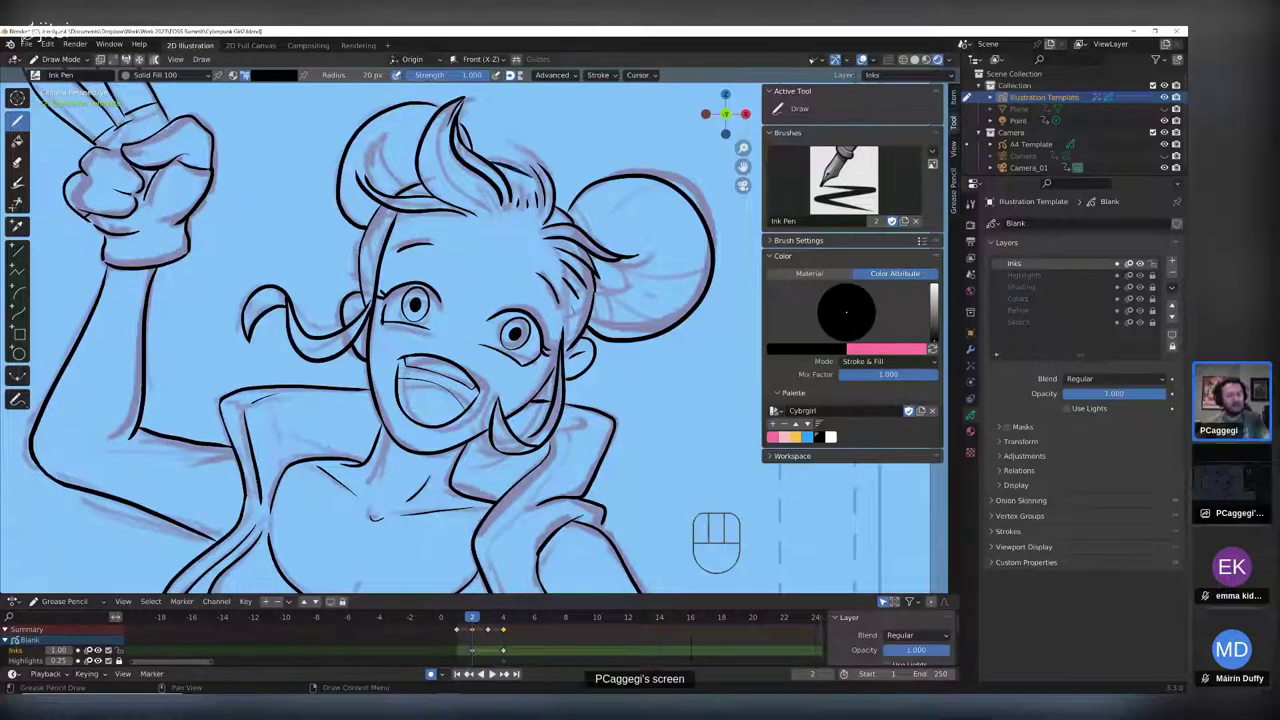
key("ctrl+z")
left_click(122, 76)
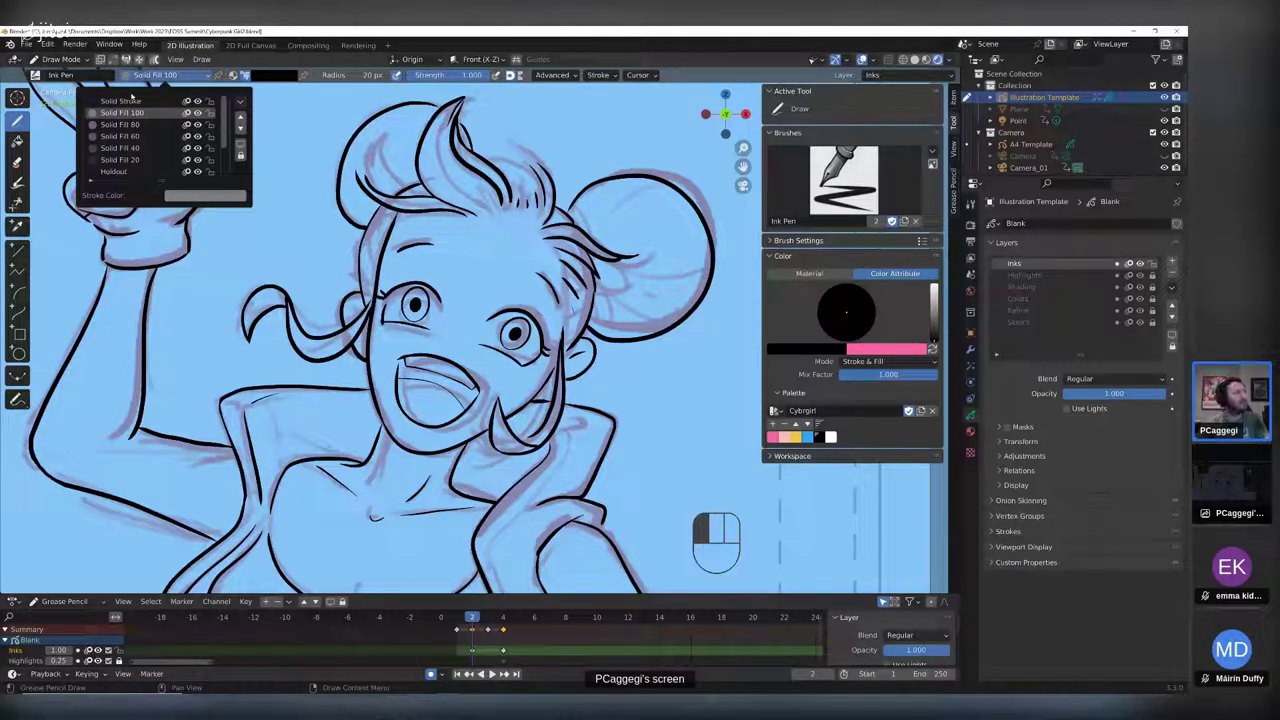
left_click(126, 100)
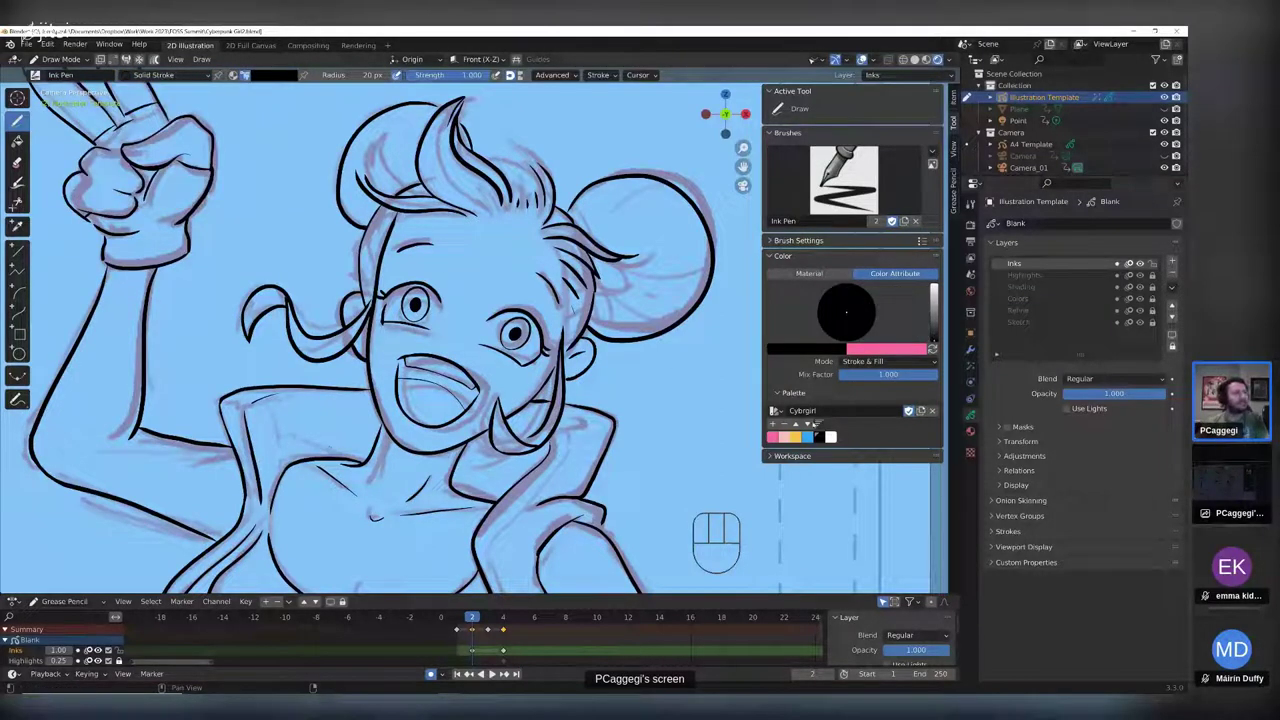
- Ink short hair strands above the forehead and curved contour lines across the larger hair bun, following the sketch
mouse_move(491, 166)
left_mouse_down()
mouse_move(540, 191)
mouse_move(524, 182)
mouse_move(534, 205)
left_mouse_up()
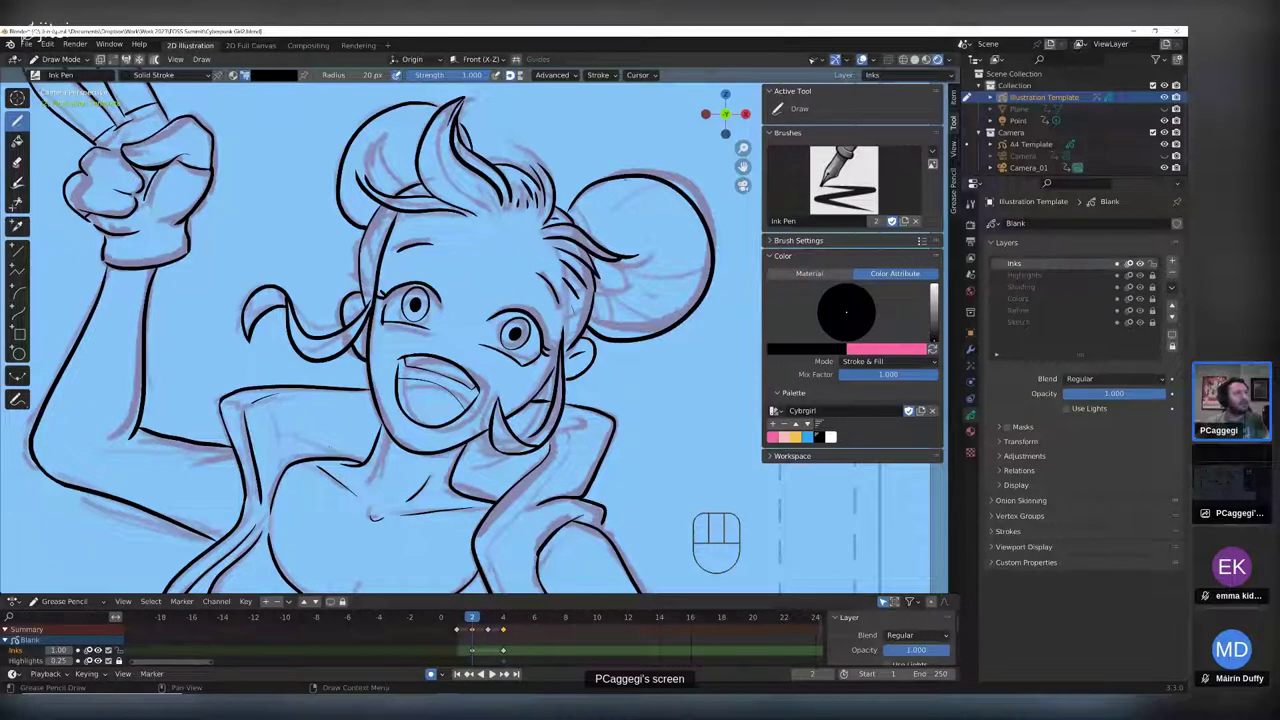
left_click_drag(631, 178, 588, 228)
mouse_move(688, 214)
left_mouse_down()
mouse_move(642, 257)
mouse_move(676, 283)
mouse_move(606, 282)
left_mouse_up()
mouse_move(670, 320)
left_mouse_down()
mouse_move(601, 299)
mouse_move(614, 334)
left_mouse_up()
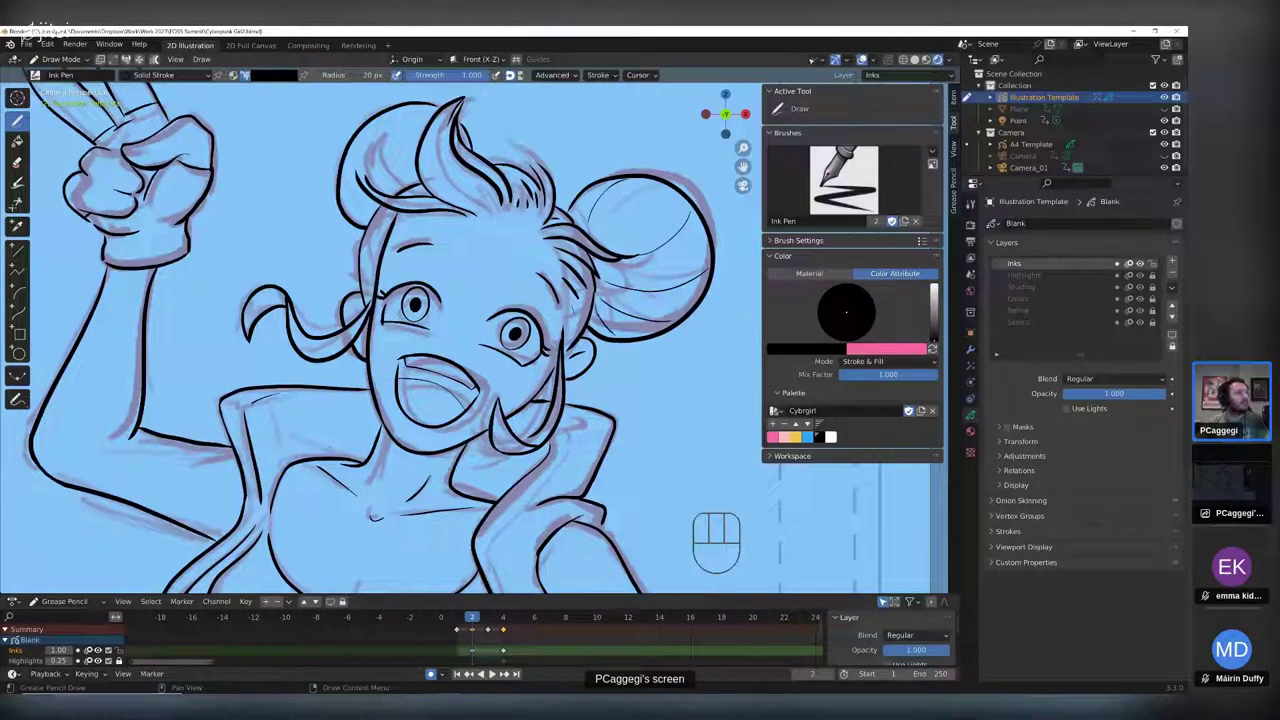
- Ink strand lines on the smaller hair bun and add more short strands along the hairline
left_click_drag(386, 140, 344, 212)
left_click_drag(384, 170, 358, 198)
mouse_move(480, 192)
left_mouse_down()
mouse_move(460, 216)
mouse_move(528, 214)
left_mouse_up()
left_click_drag(542, 204, 538, 224)
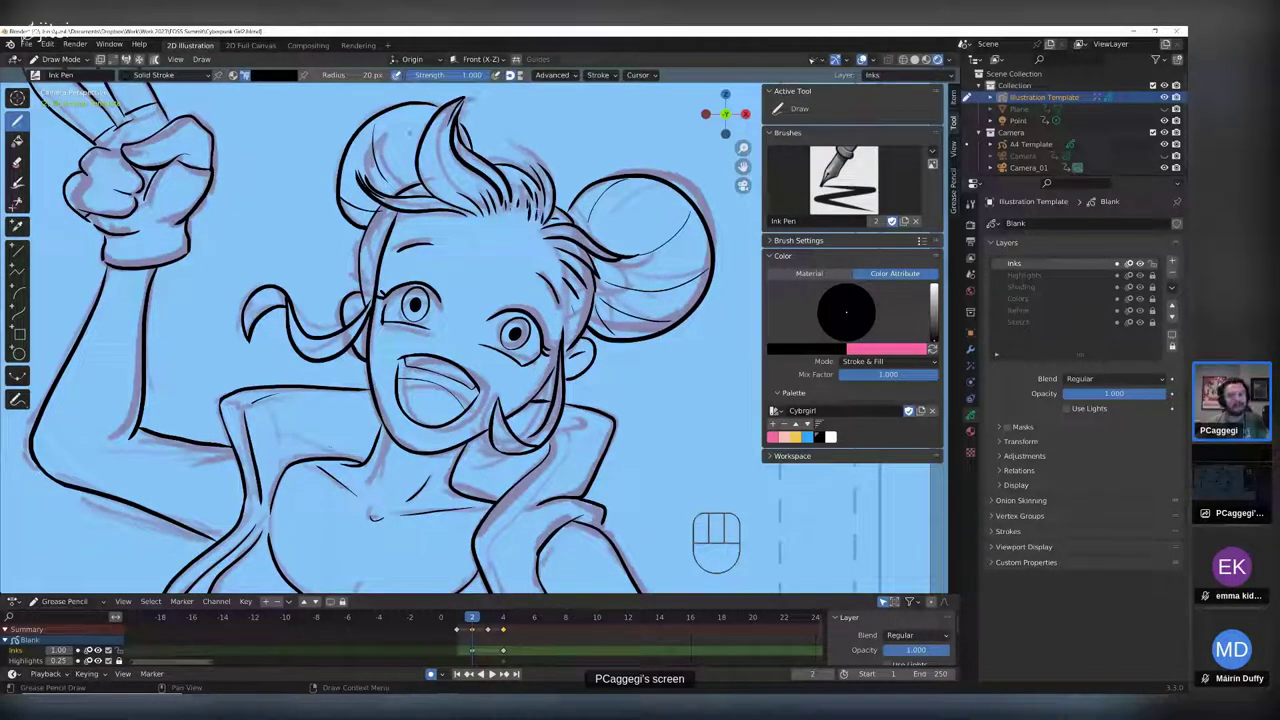
mouse_move(404, 106)
left_mouse_down()
mouse_move(424, 131)
mouse_move(404, 167)
left_mouse_up()
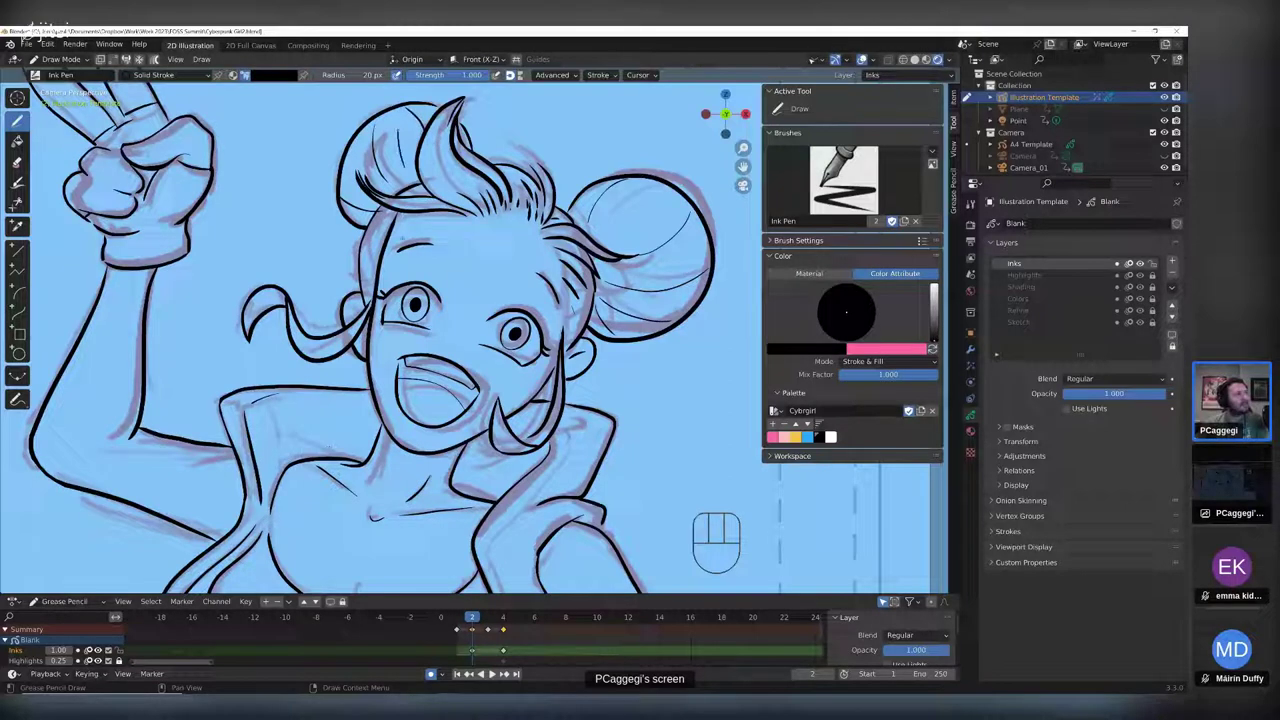
- Ink the small detail line at the ear beside the curled lock and the curved fold inside the jacket collar
left_click_drag(368, 308, 352, 330)
mouse_move(550, 400)
left_mouse_down()
mouse_move(532, 432)
mouse_move(589, 421)
mouse_move(555, 432)
mouse_move(555, 469)
left_mouse_up()
middle_click_drag(556, 468, 556, 466, "shift")
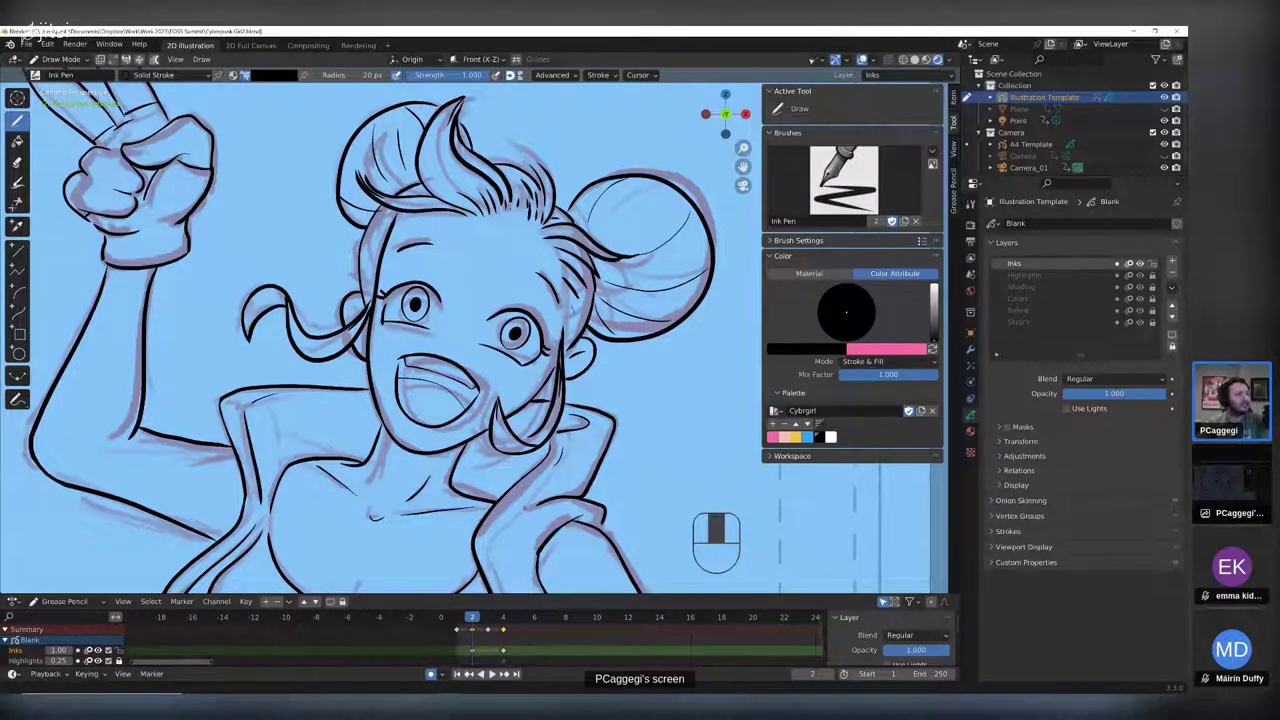
- Delete the stray point at the end of the jacket's shoulder cuff line and move that end to meet the arm outline
middle_click_drag(400, 340, 395, 253, "shift")
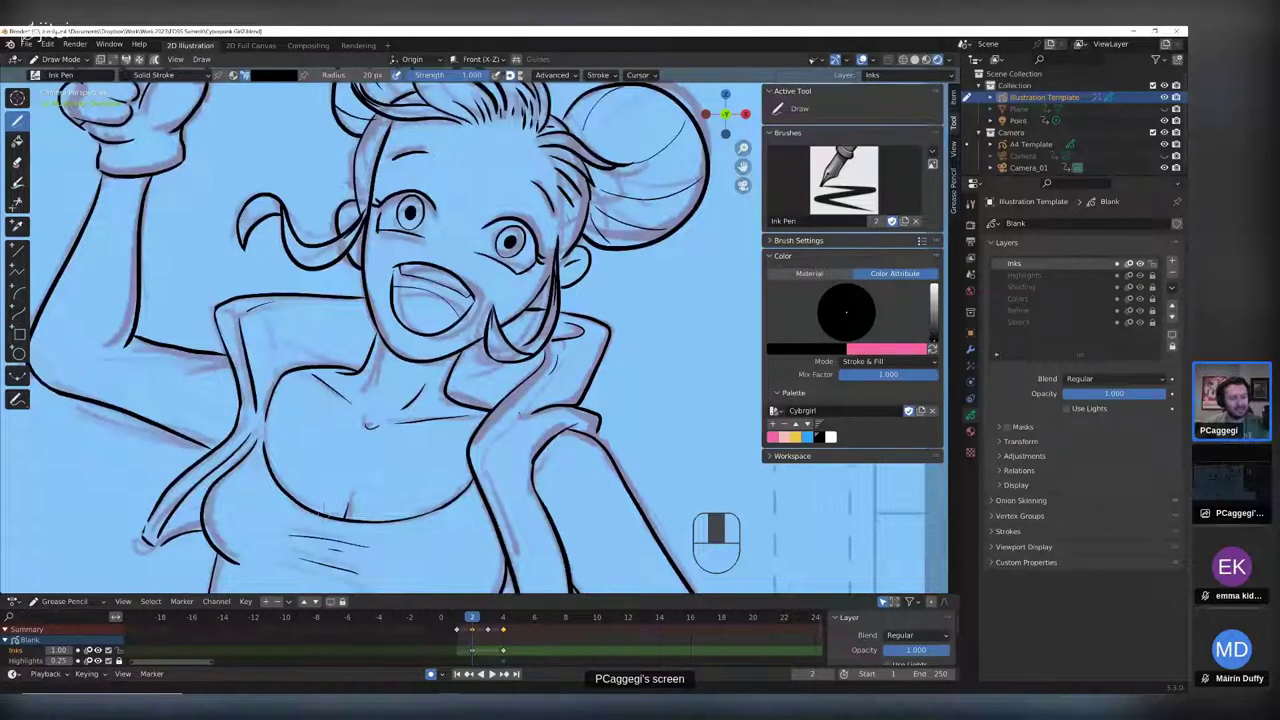
scroll(519, 414, "up", 3)
middle_click_drag(519, 414, 494, 321, "shift")
key("Tab")
key("x")
left_click(606, 350)
key("g")
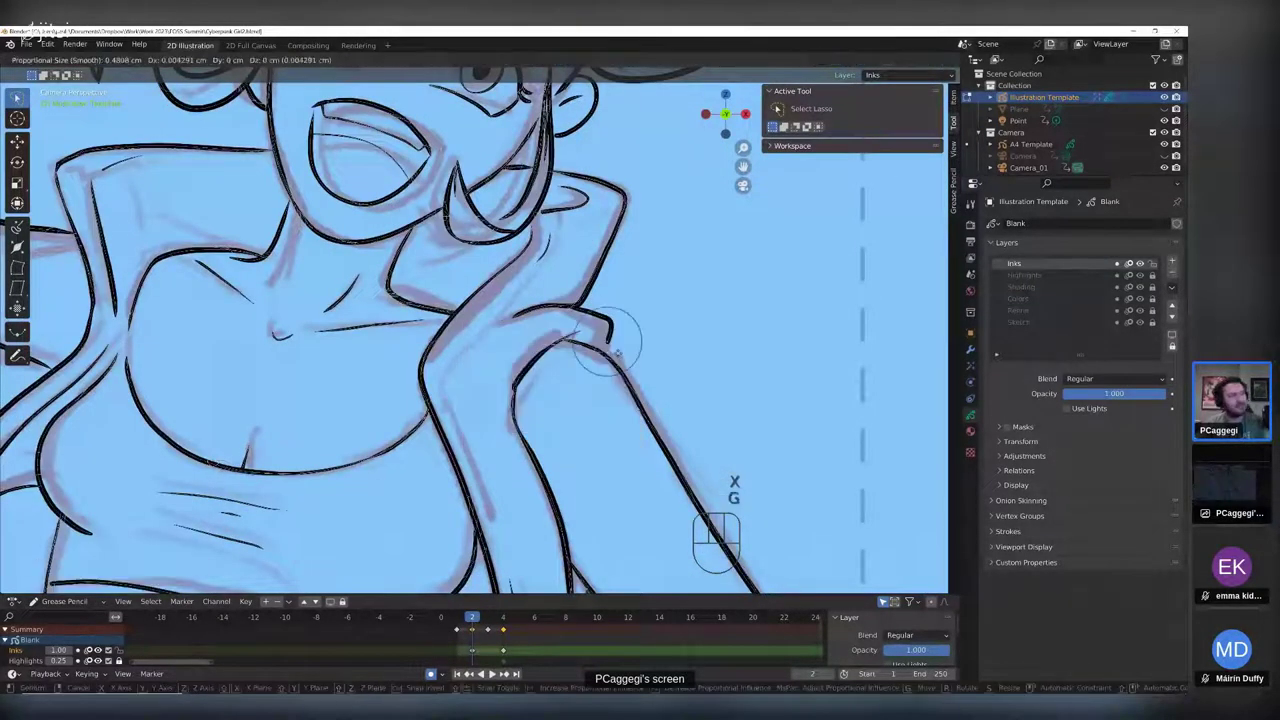
left_click(607, 341)
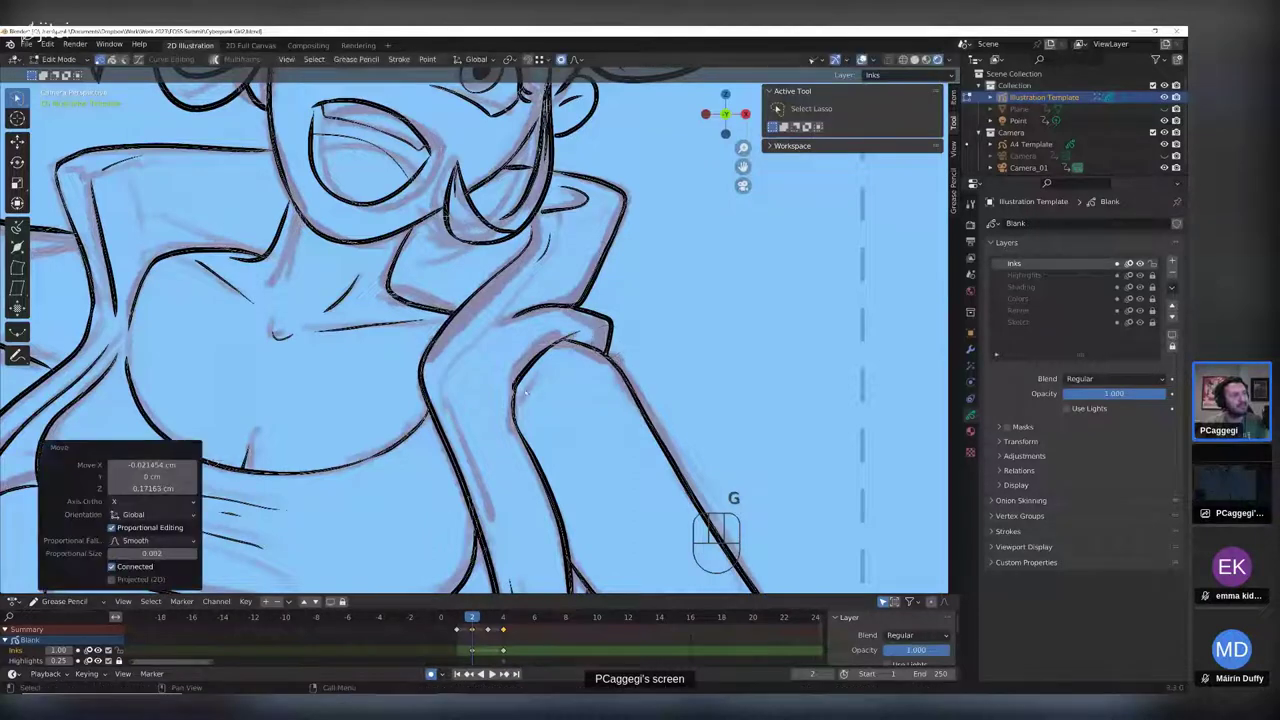
- Delete the overlapping points where the two armhole strokes meet beside the upper arm, opening a gap between their ends
left_click(548, 396)
middle_click_drag(545, 399, 595, 328, "shift")
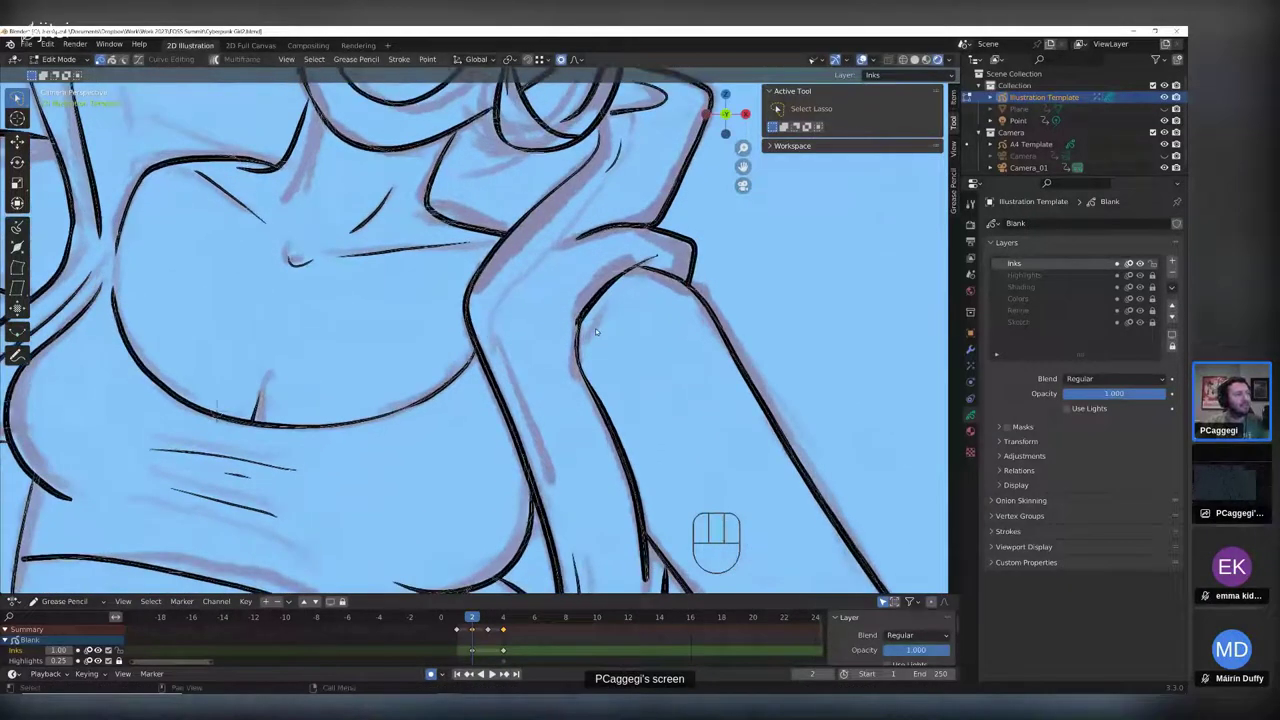
scroll(595, 328, "up", 3)
key("x")
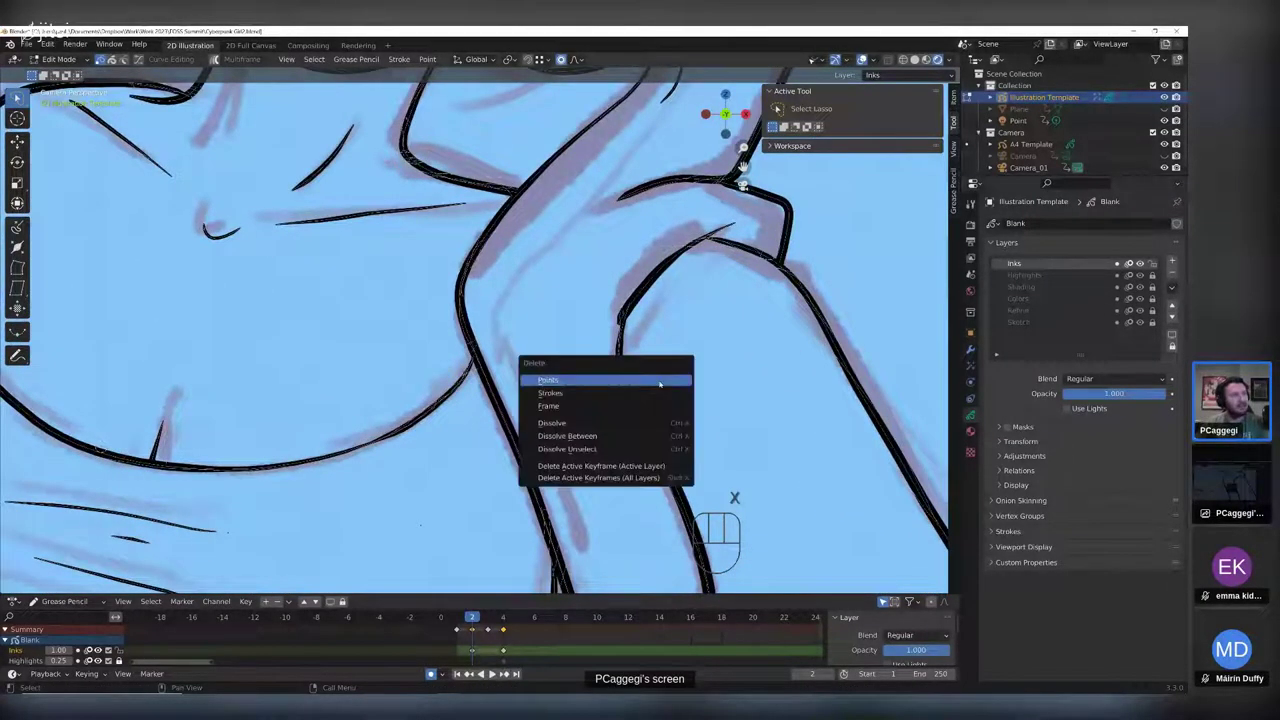
left_click(655, 382)
key("x")
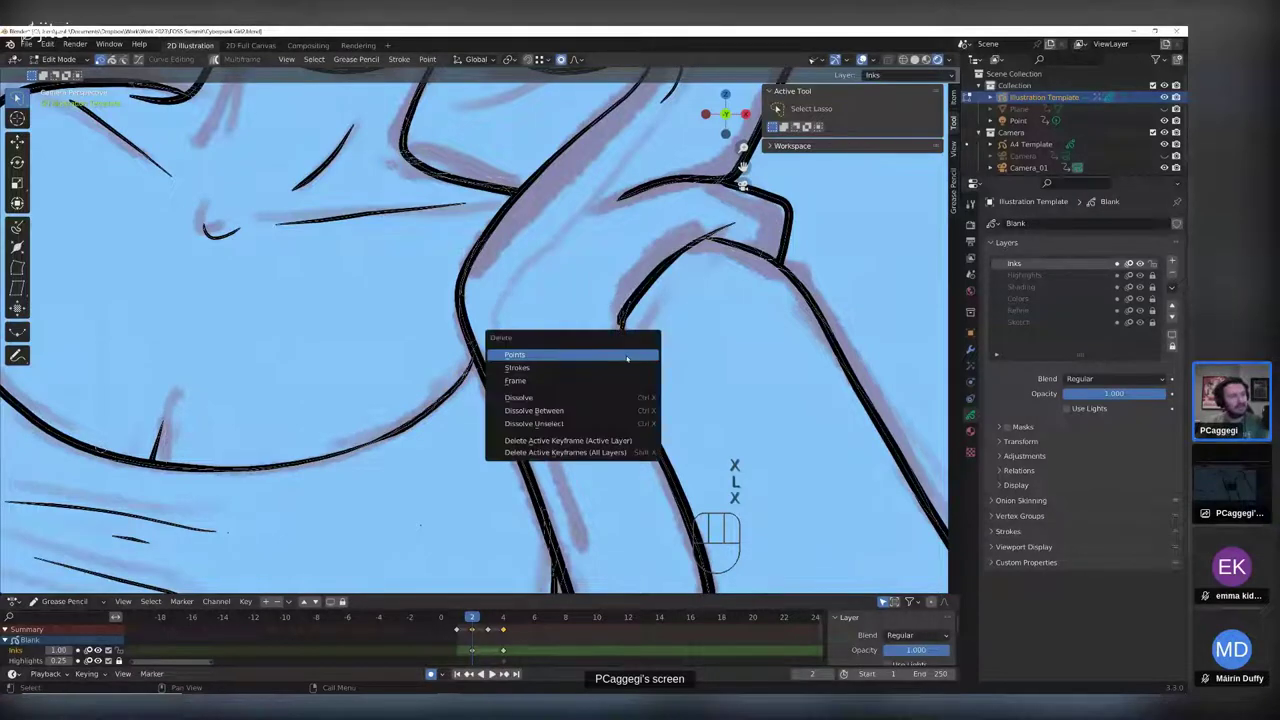
left_click(627, 360)
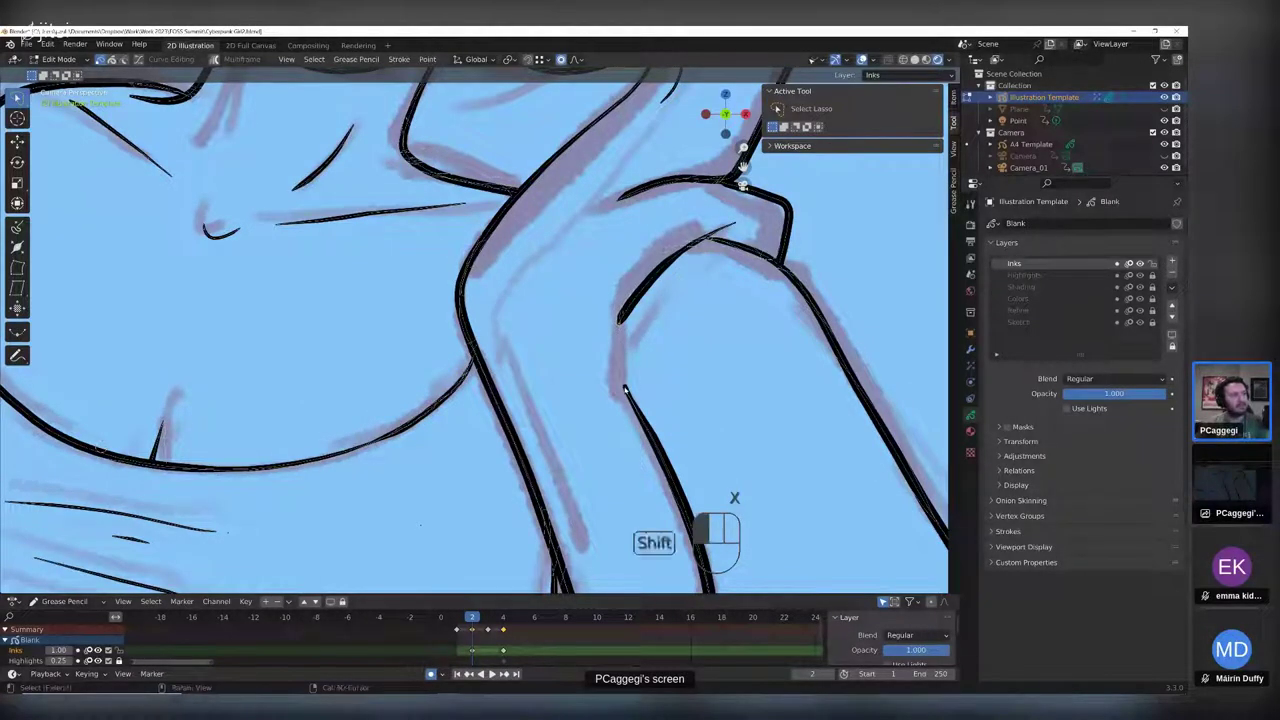
- Join the two armhole strokes across the gap and subdivide the points bridging it
key("ctrl+j")
right_click(637, 356)
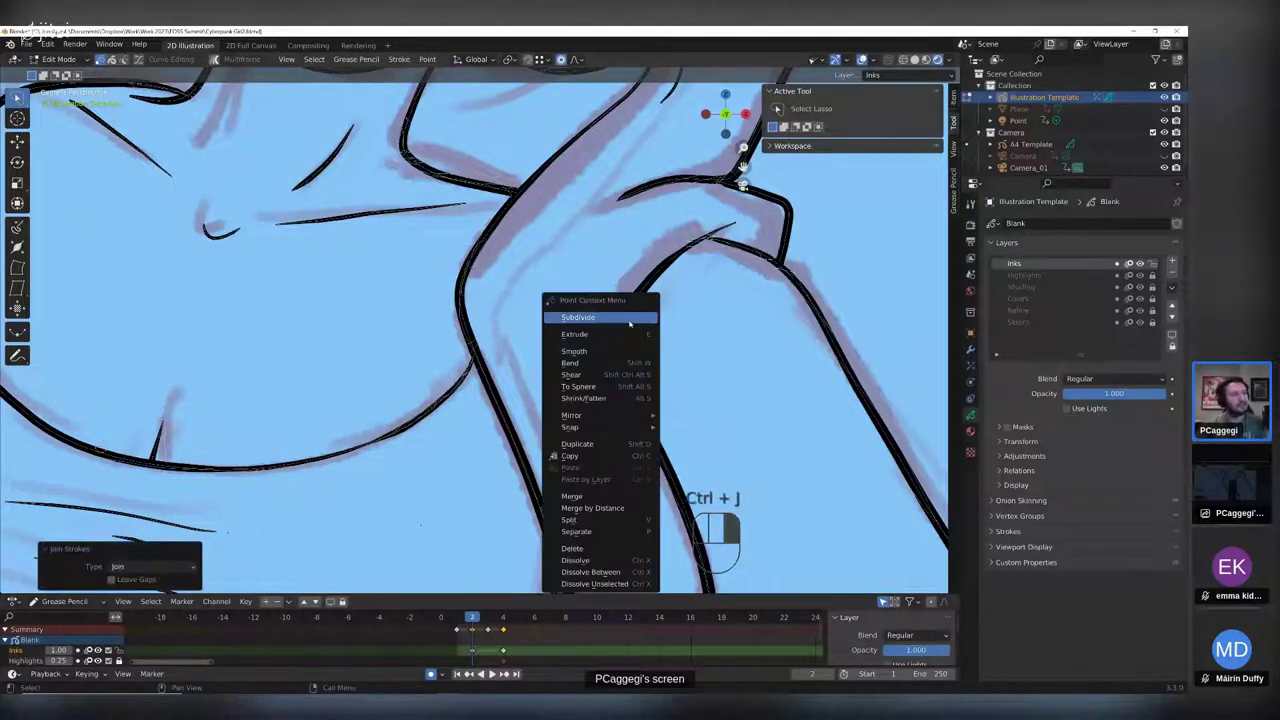
left_click(615, 320)
right_click(661, 347)
left_click(662, 350)
right_click(662, 351)
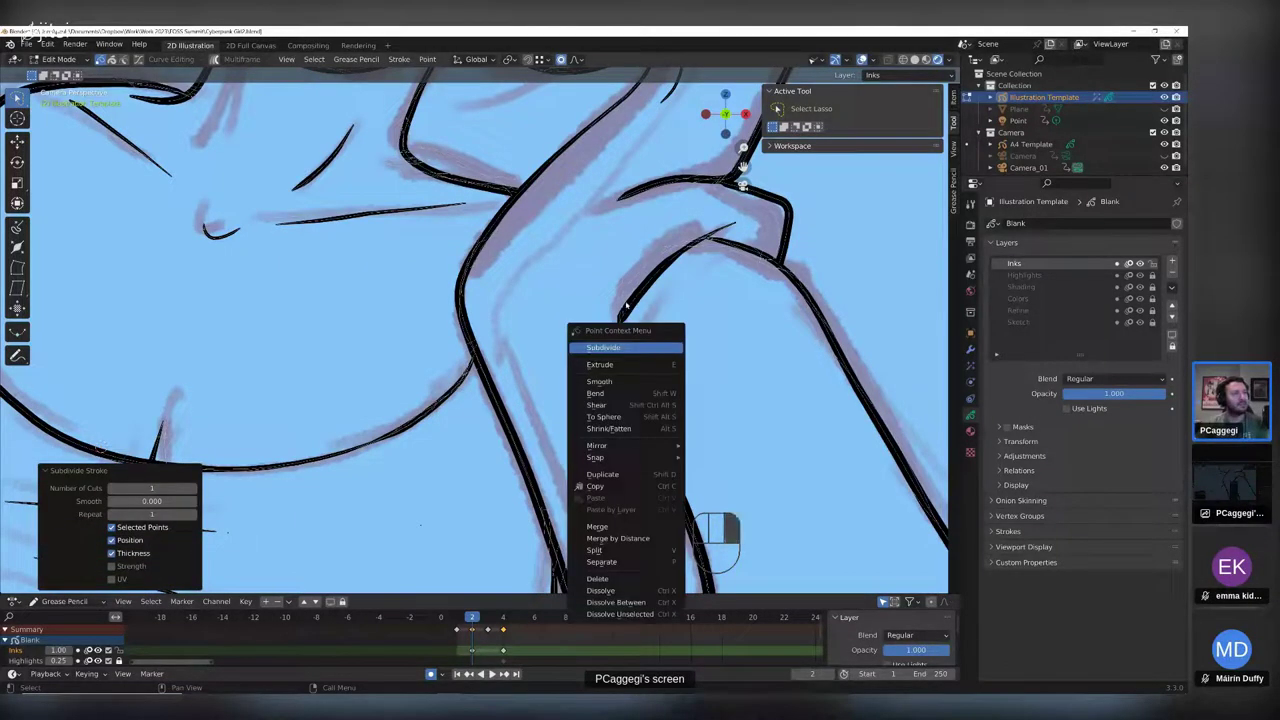
left_click(661, 349)
- Smooth the joined armhole stroke and delete the uneven point at its bend
key("l")
right_click(629, 308)
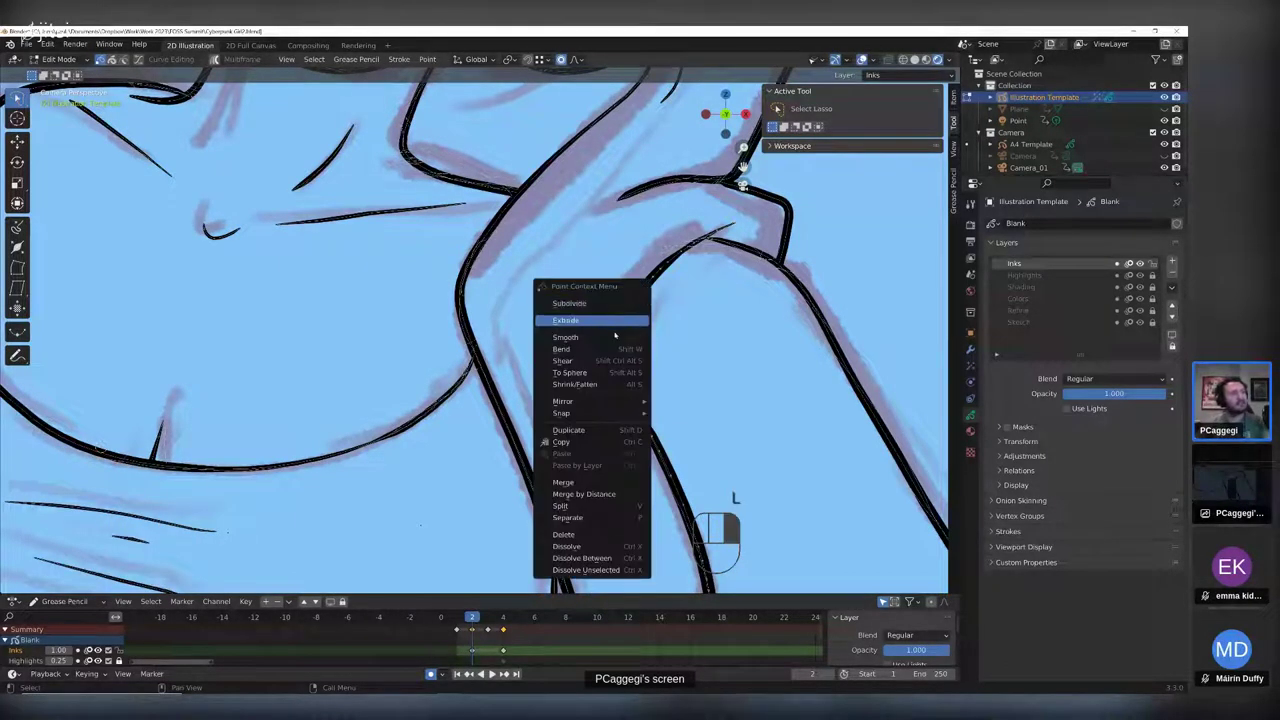
left_click(615, 338)
left_click(622, 328)
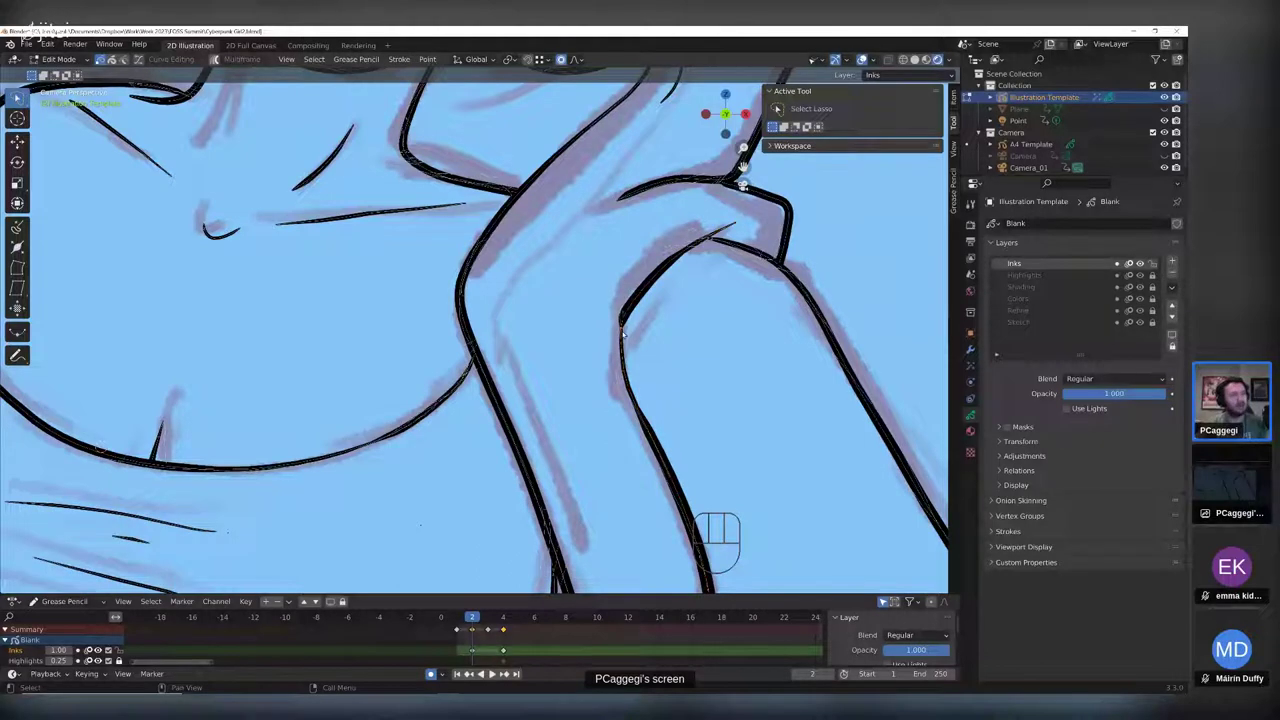
key("x")
left_click(612, 373)
left_click(624, 340)
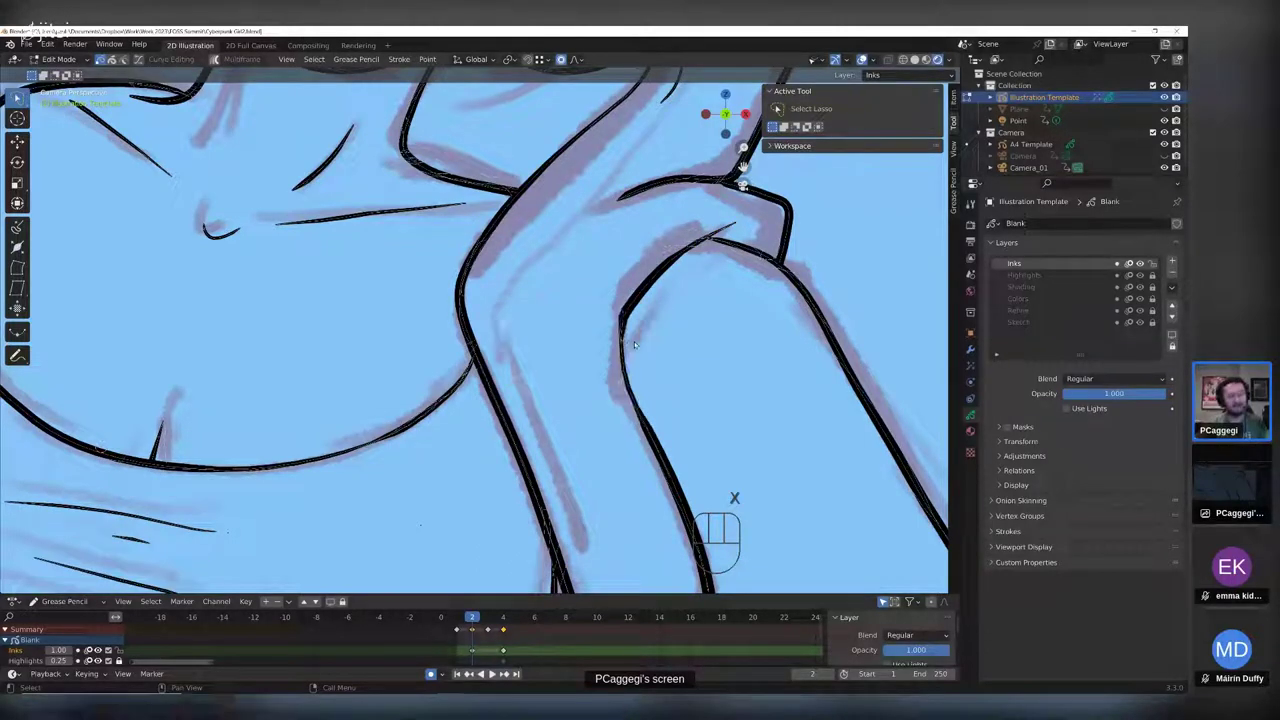
- Subdivide the whole joined armhole stroke once more and adjust its thickness around the bend
right_click(635, 345)
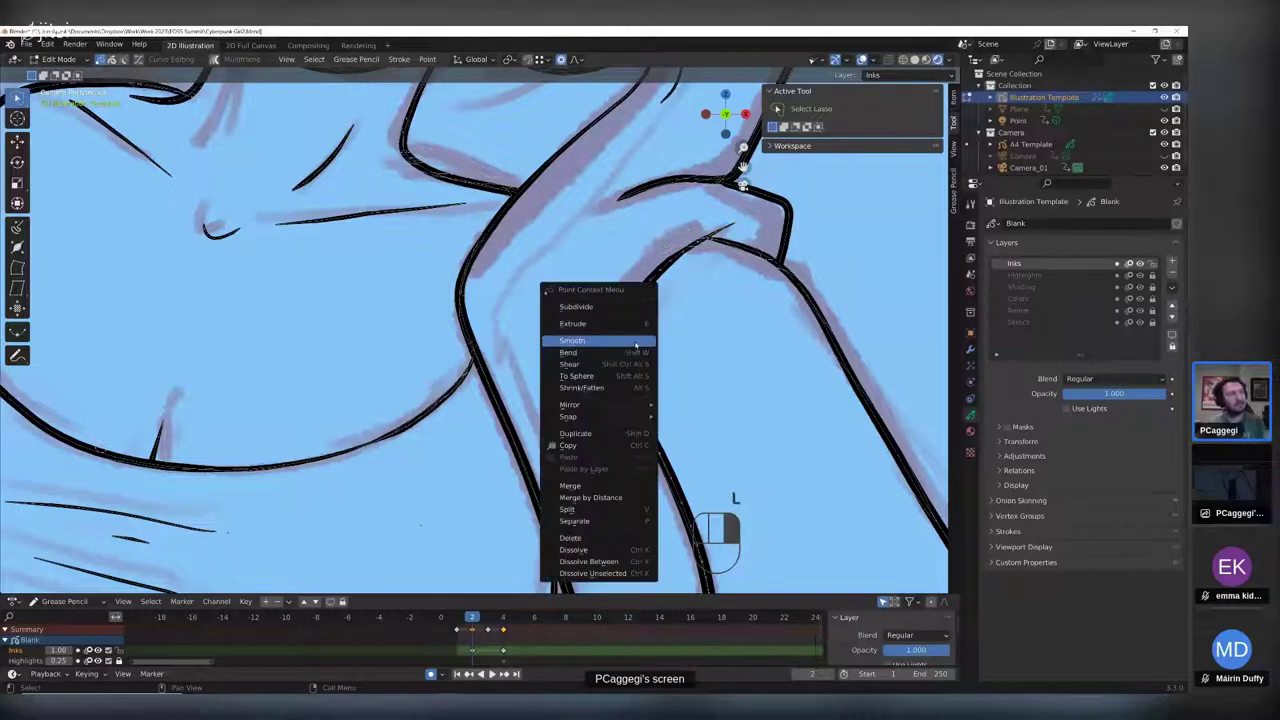
left_click(632, 306)
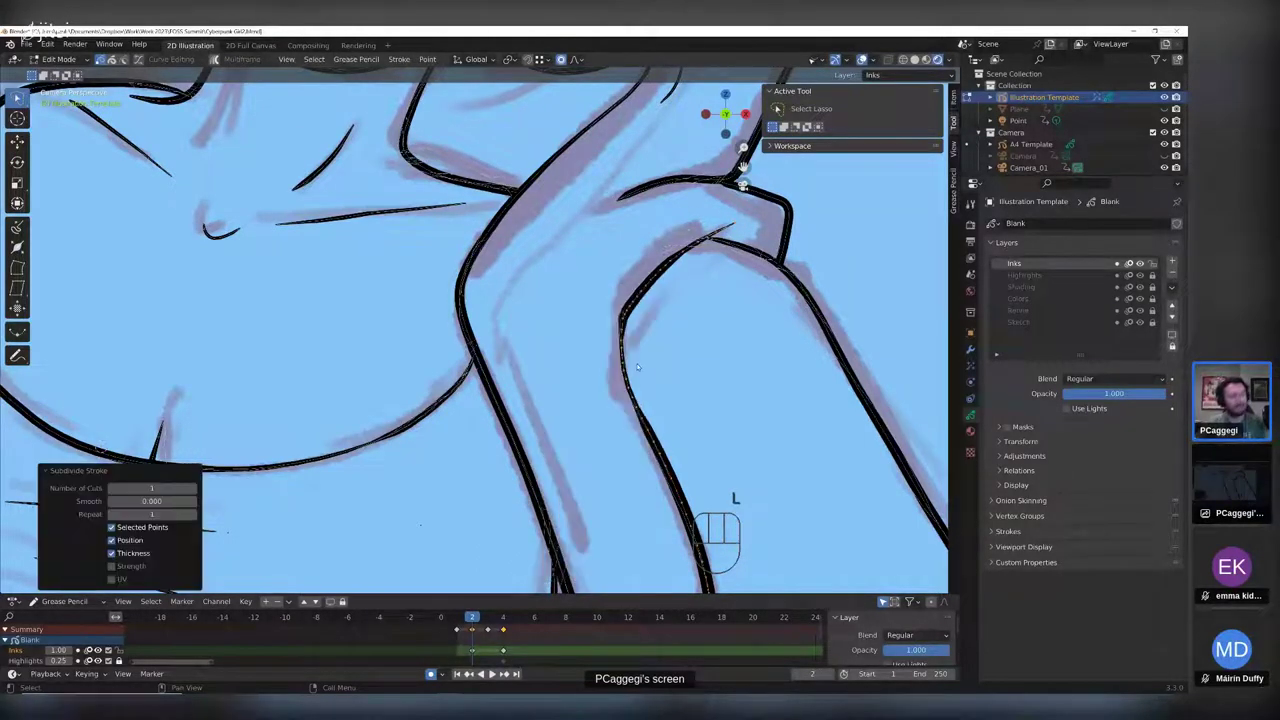
key("alt+s")
right_click(655, 356)
left_click(632, 340)
key("alt+s")
left_click(632, 340)
key("Tab")
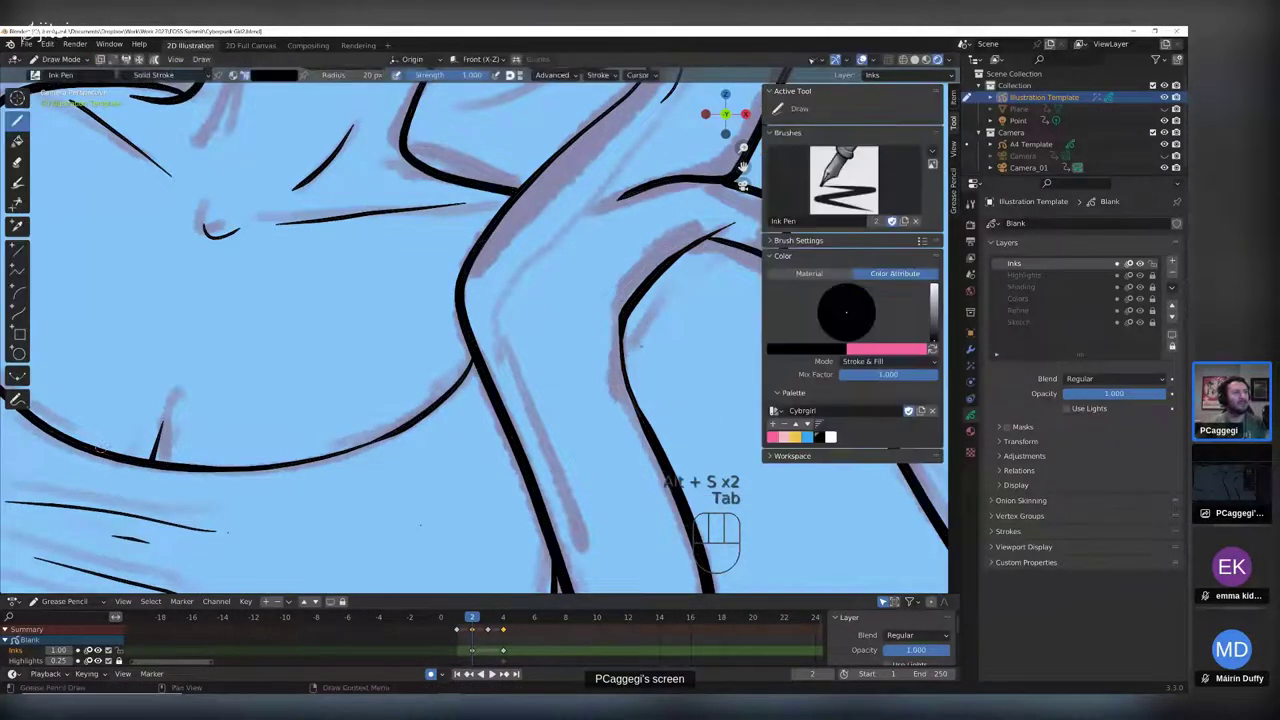
- Thin the lower end of the jacket's armhole line with Shrink/Fatten by a factor of 0.420
scroll(642, 350, "down", 2)
scroll(643, 351, "down", 1)
middle_click_drag(612, 454, 598, 333)
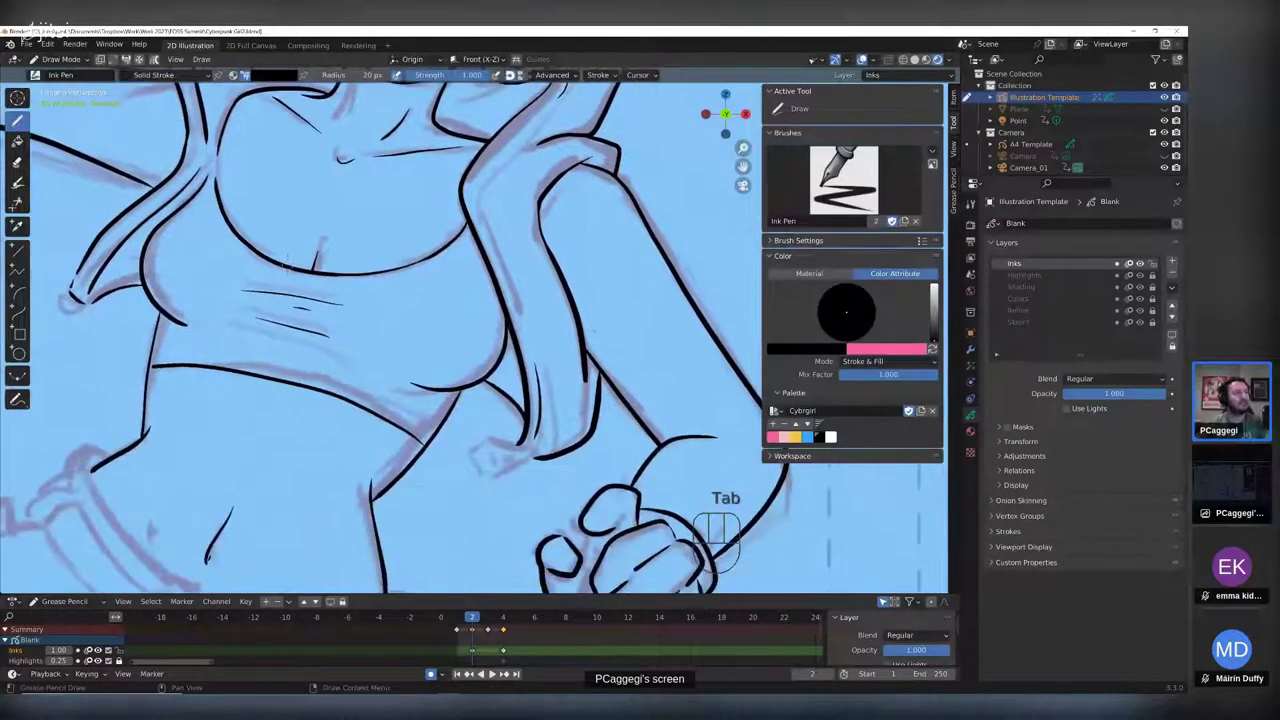
scroll(598, 333, "up", 2)
key("Tab")
key("alt+s")
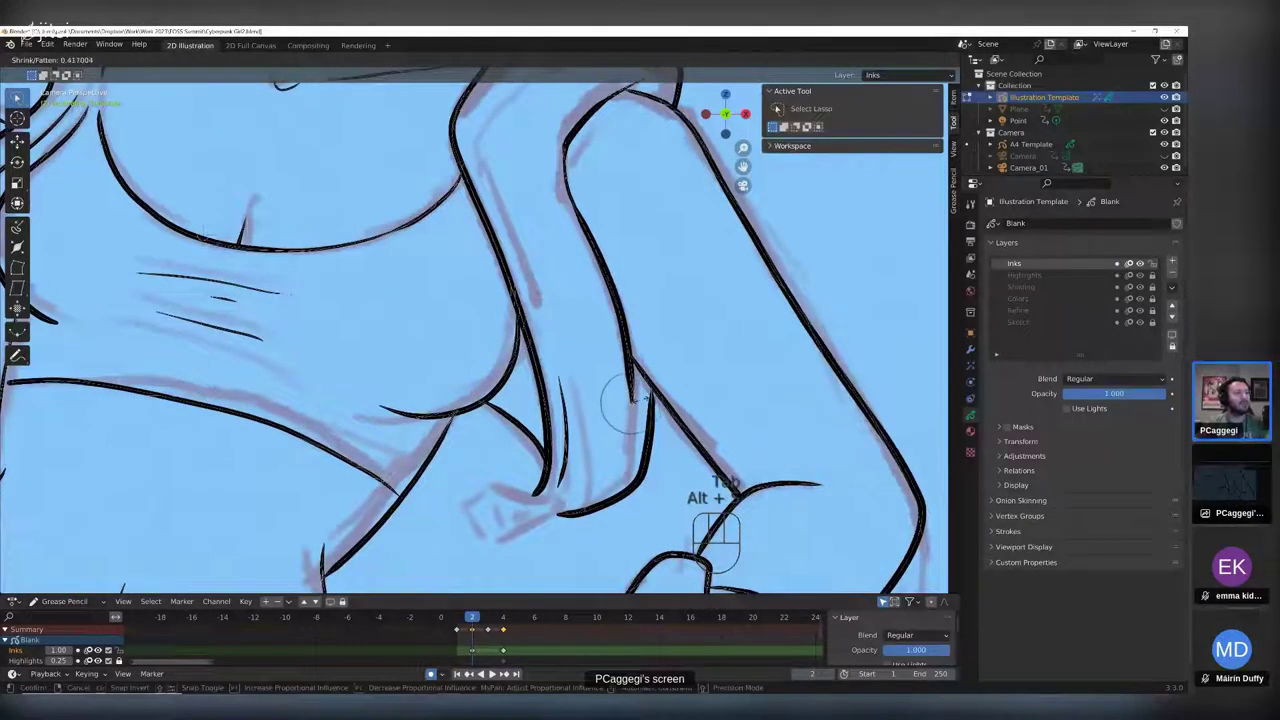
left_click(633, 397)
- Move the armhole line's lower end up about 0.125 cm with proportional editing and scale its thickness by 0.701
key("g")
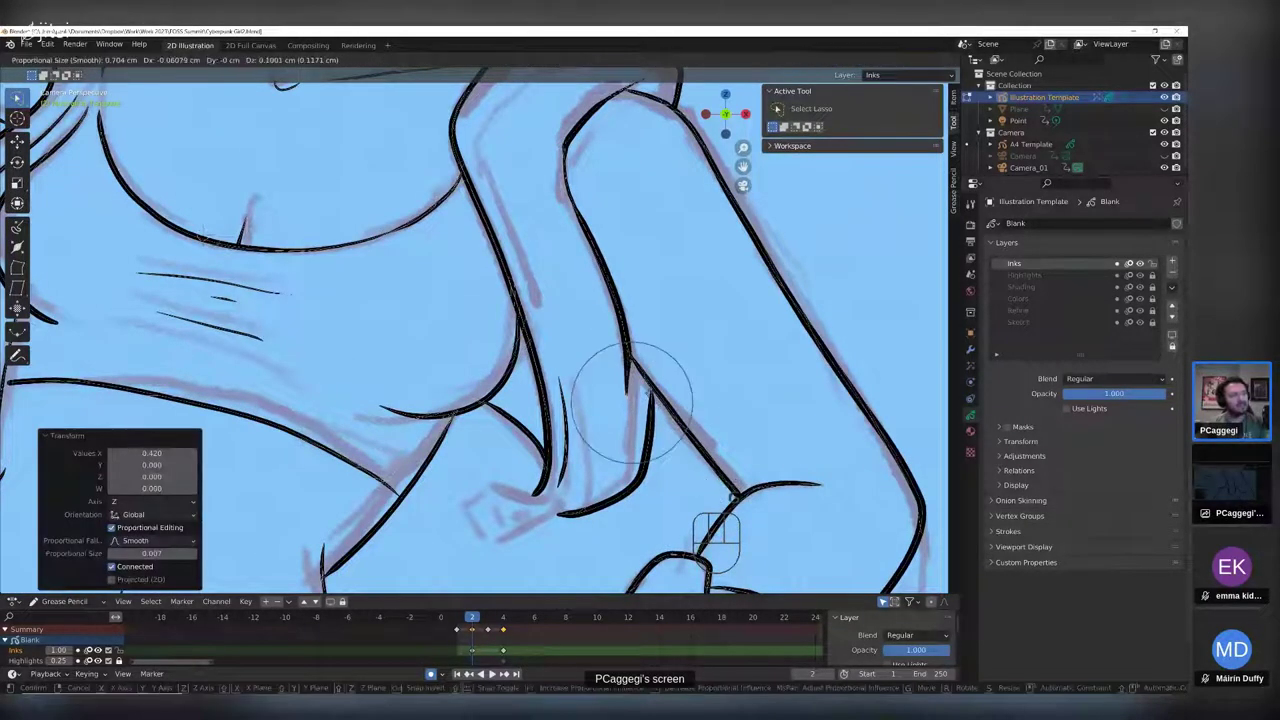
scroll(634, 400, "down", 3)
scroll(651, 391, "down", 3)
left_click(652, 392)
key("alt+s")
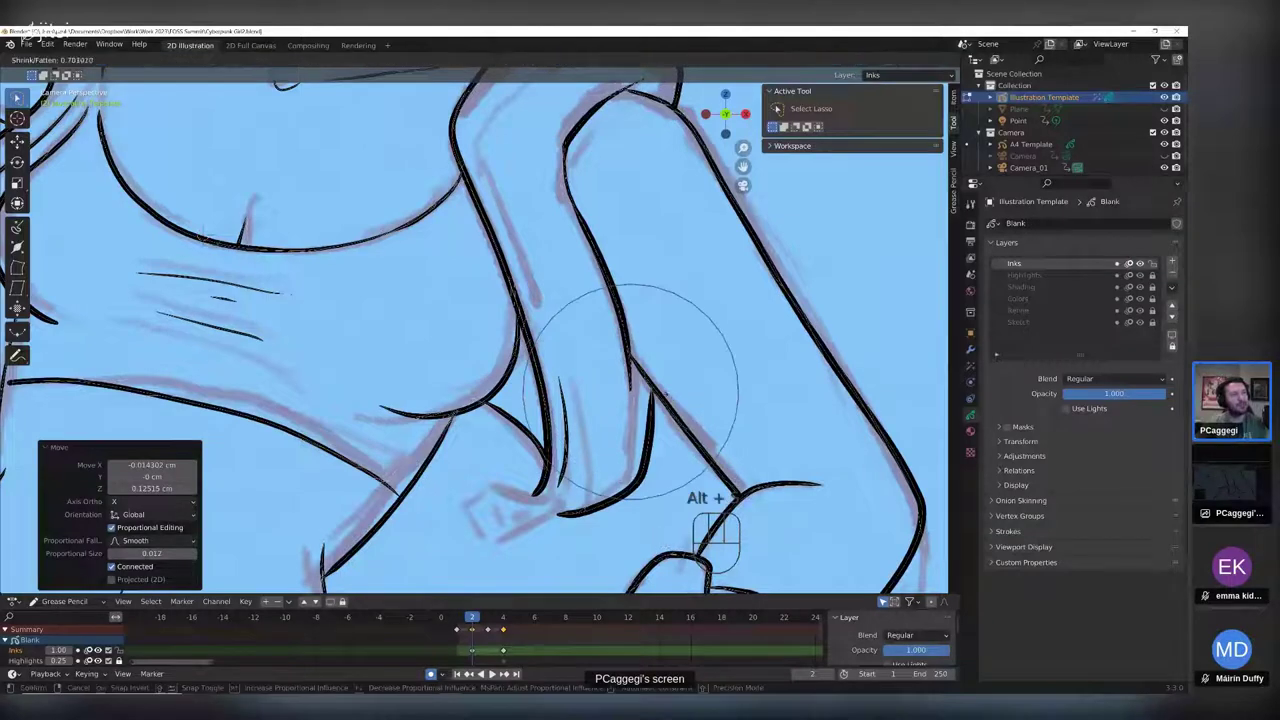
left_click(659, 396)
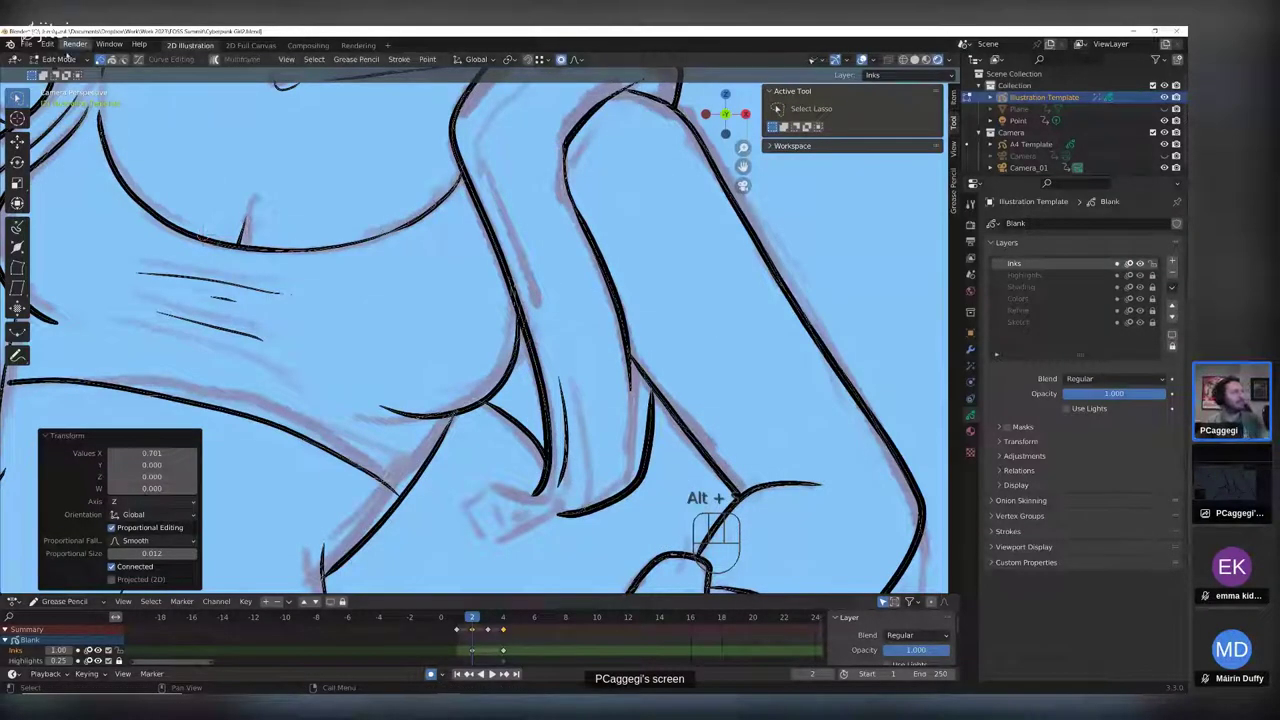
- Return to Draw Mode and ink the zipper pull at the jacket's hem, following the sketch
left_click(60, 59)
left_click(57, 112)
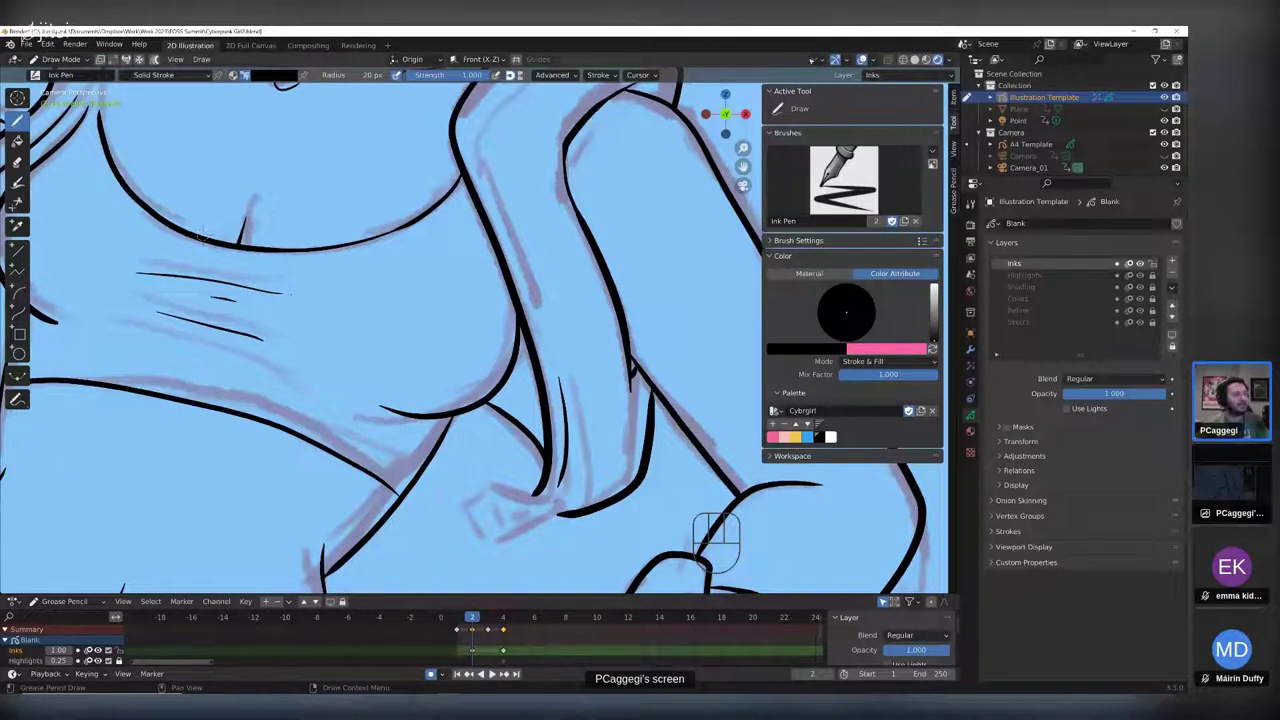
left_click_drag(540, 497, 553, 503)
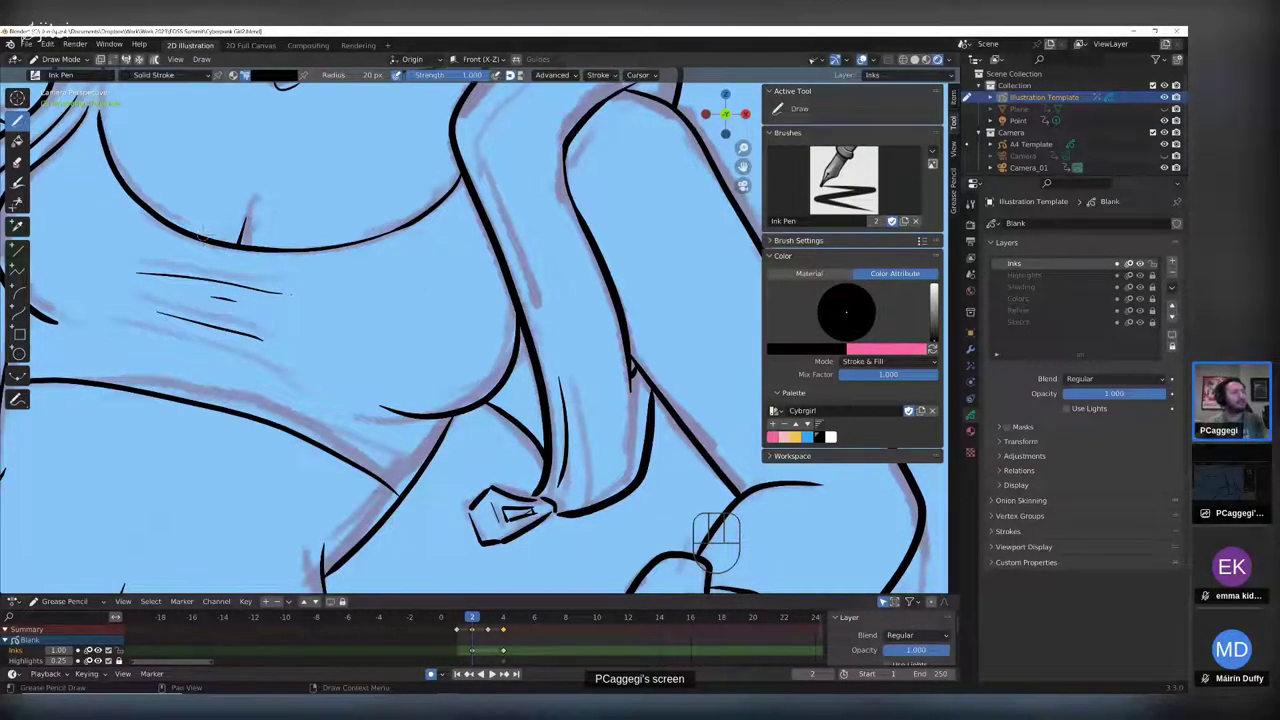
- Hide the Sketch layer and lock the Inks layer
scroll(260, 379, "down", 1)
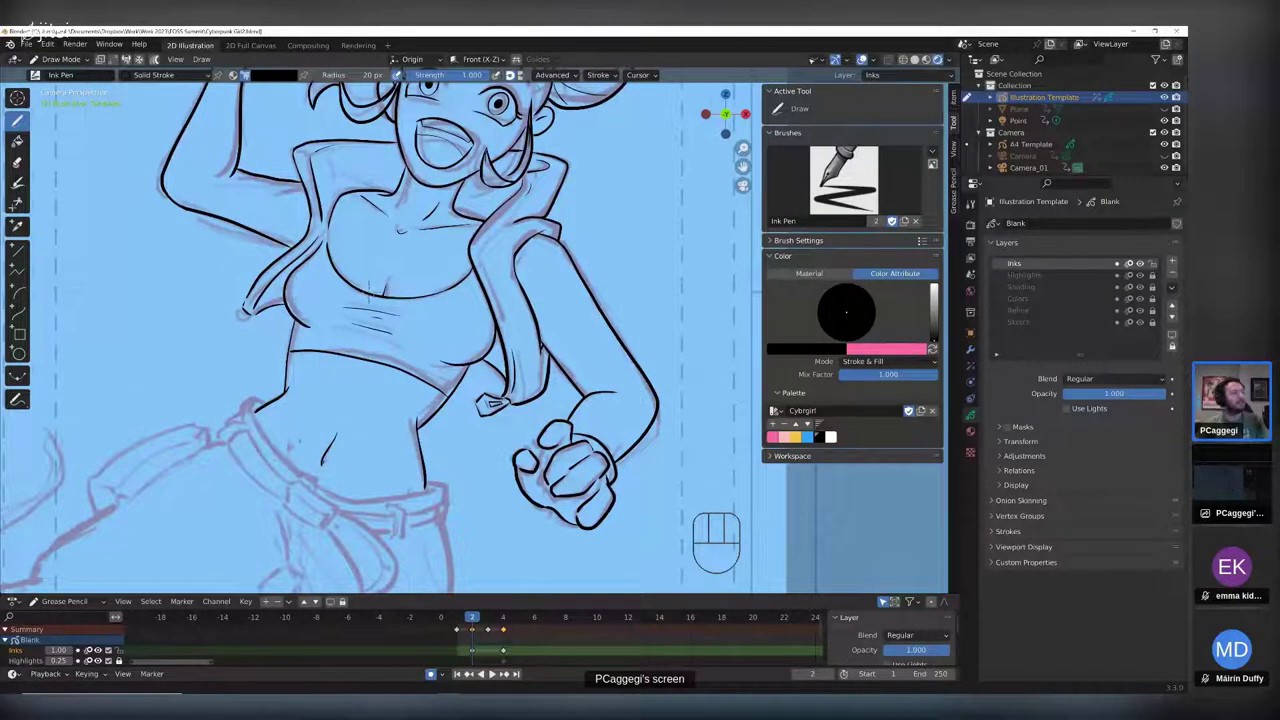
middle_click_drag(283, 468, 342, 488)
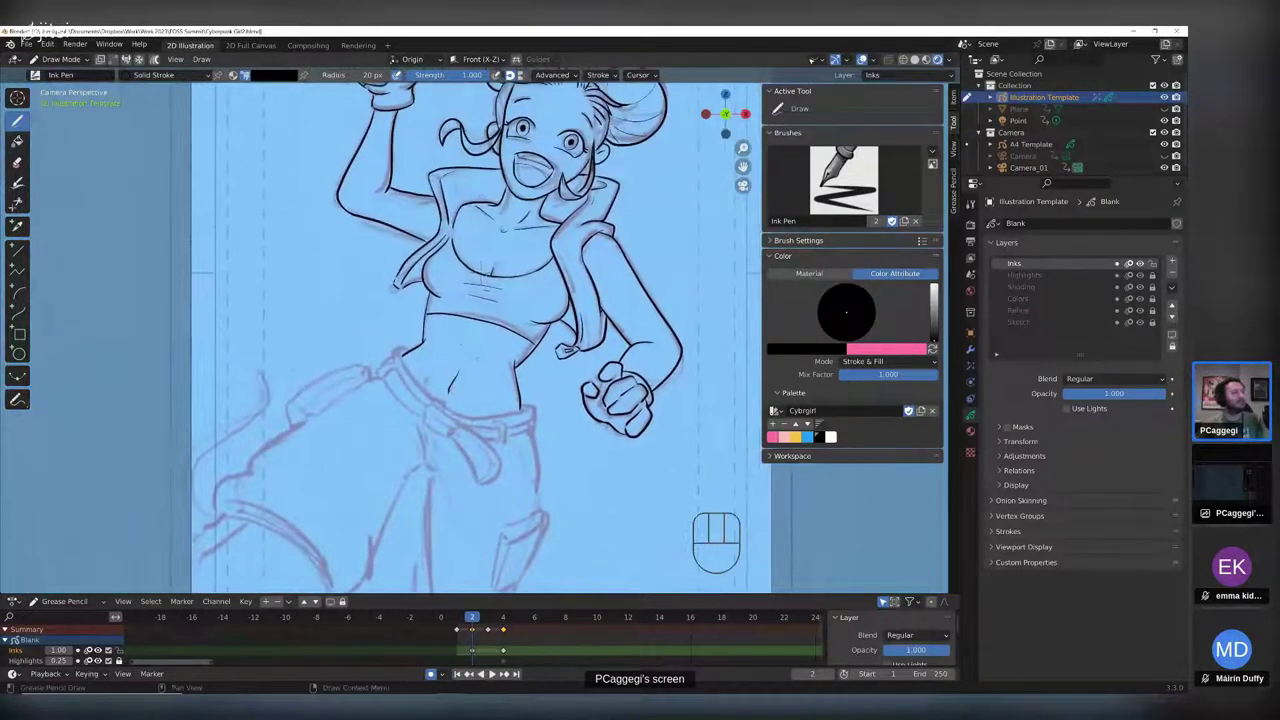
middle_click_drag(630, 570, 421, 413, "ctrl")
middle_click_drag(421, 413, 421, 376, "ctrl")
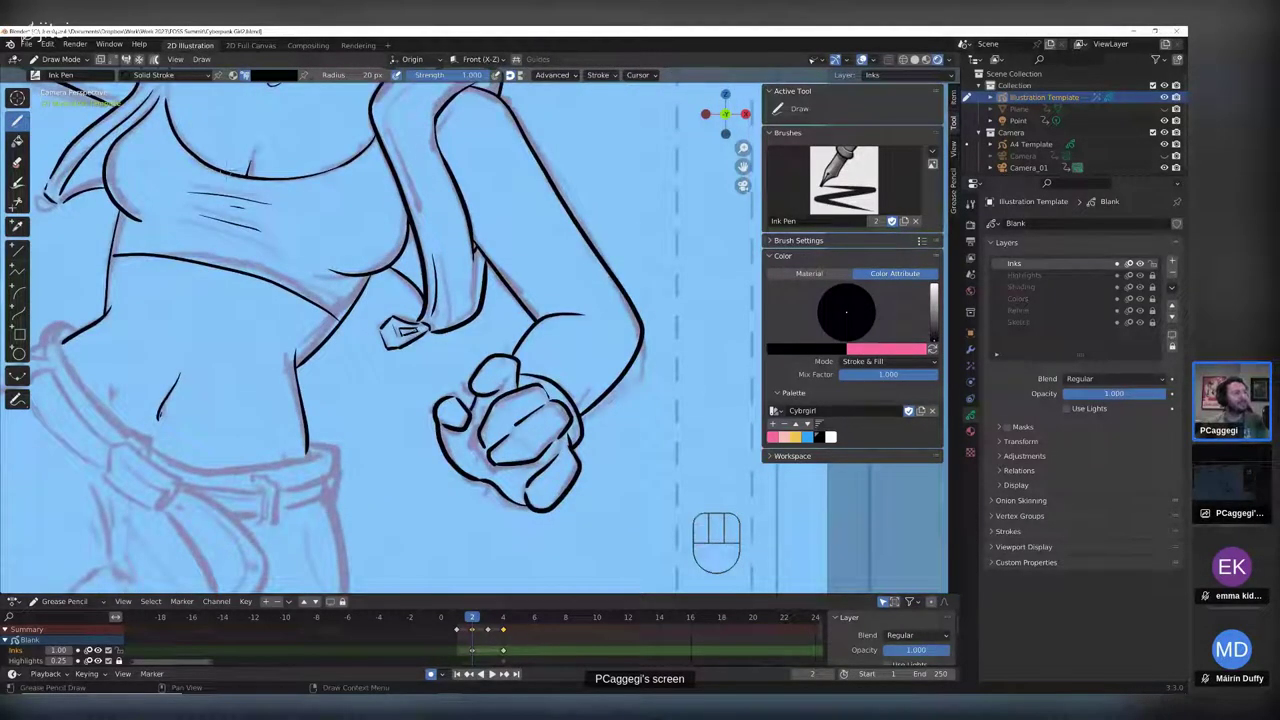
middle_click_drag(254, 225, 250, 470, "ctrl")
left_click(1140, 322)
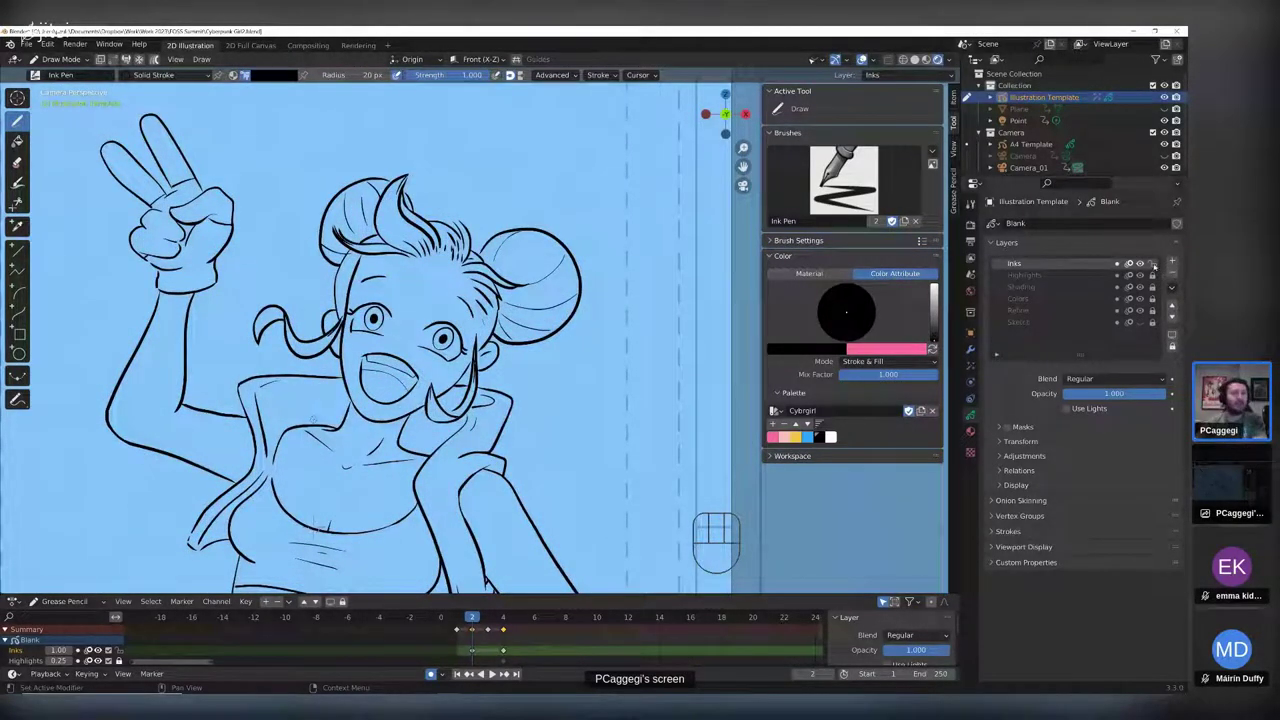
left_click(1152, 264)
- Unlock the Colors layer and remove the Refine layer
left_click(1018, 298)
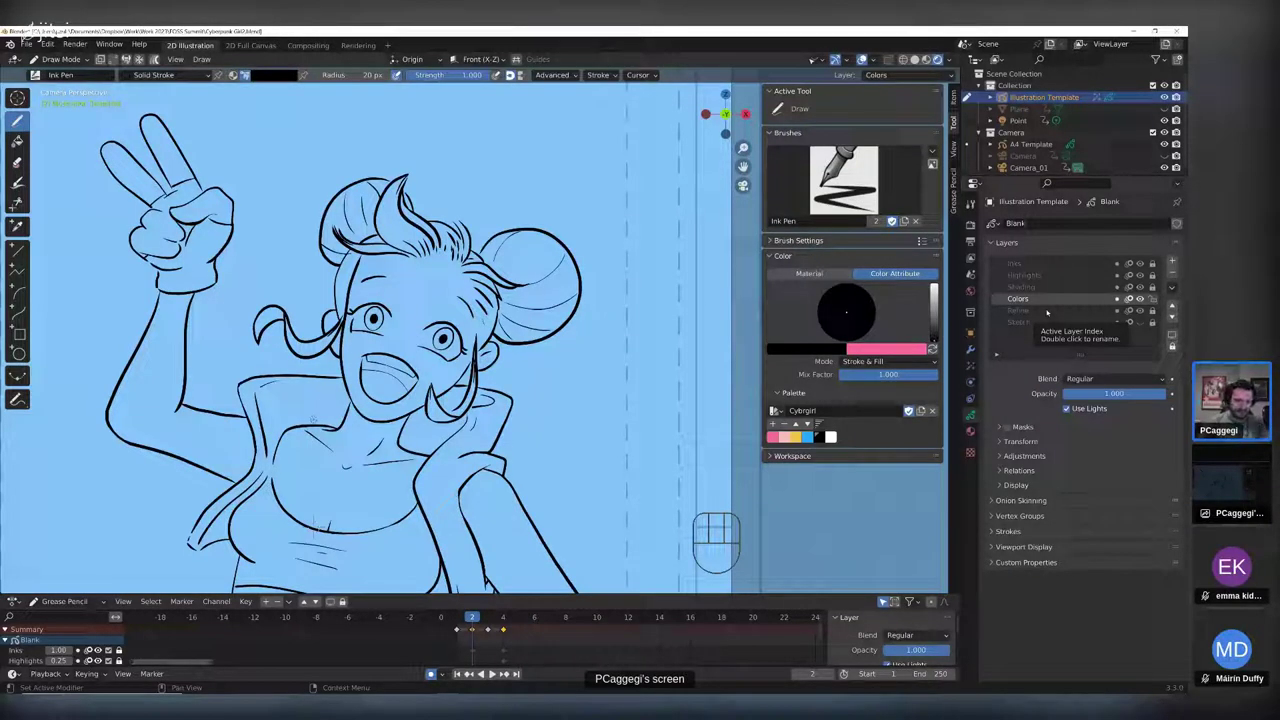
left_click(1020, 311)
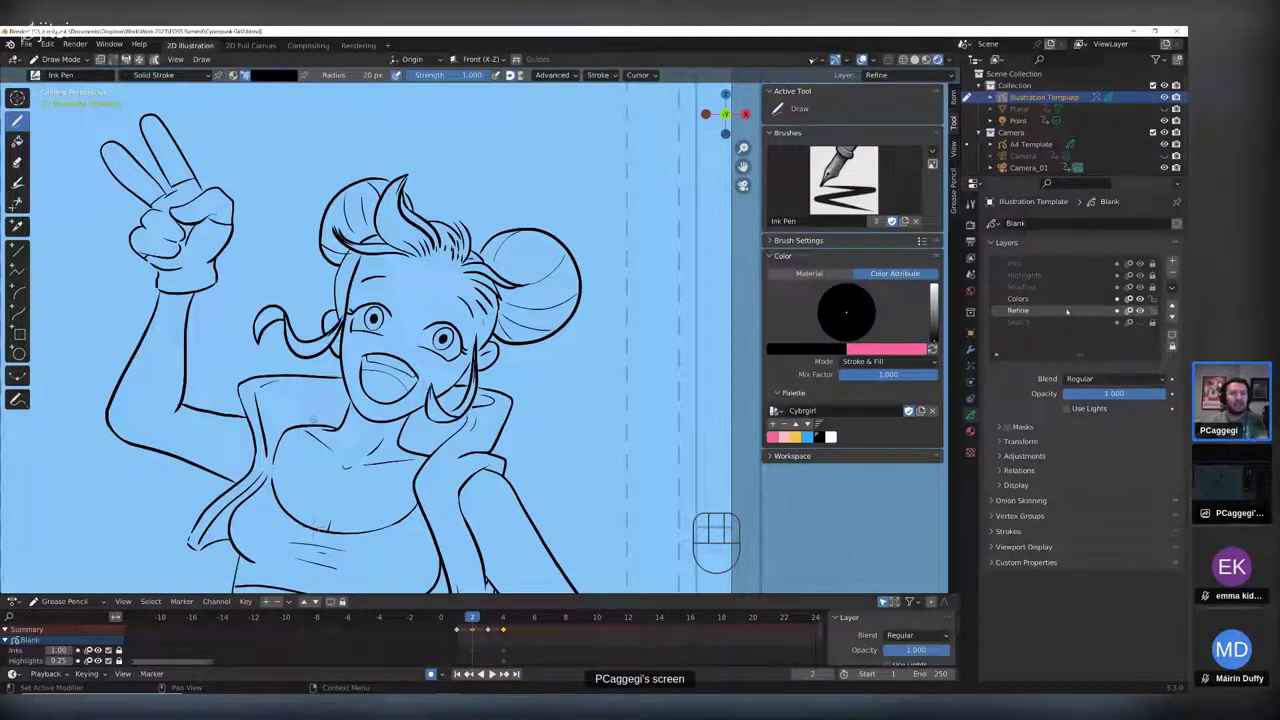
left_click(1172, 274)
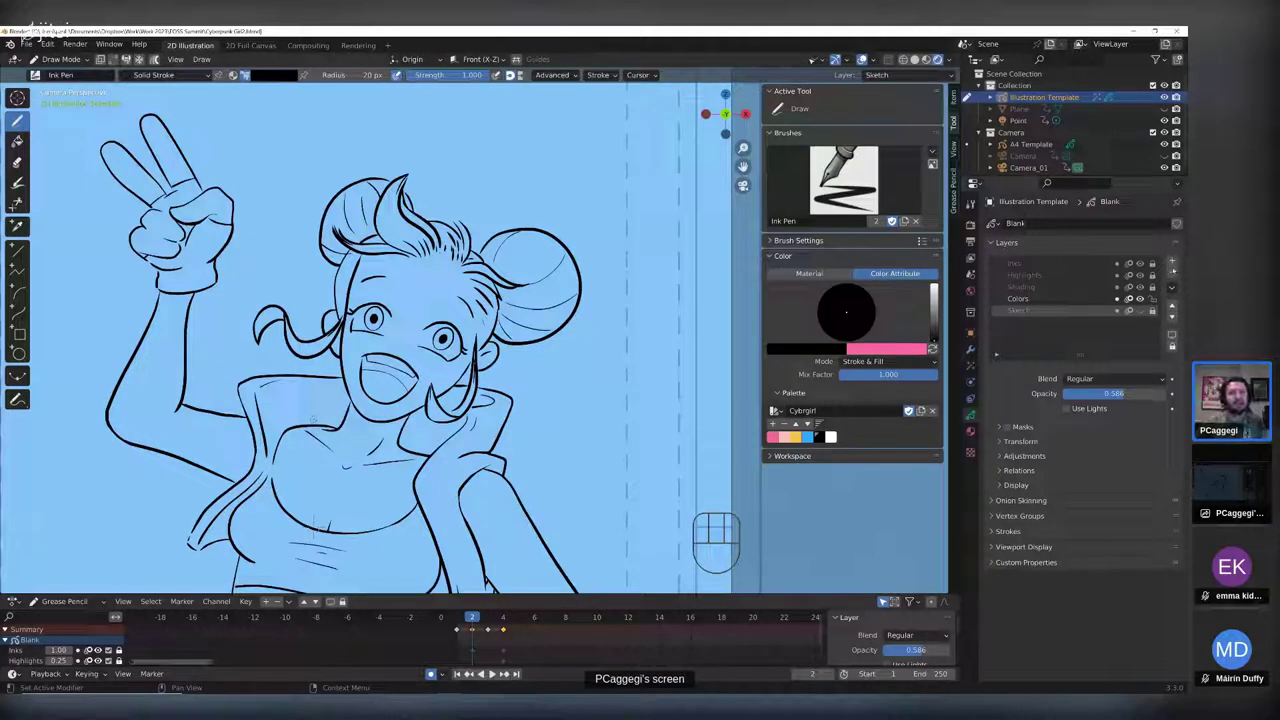
- Add a new layer named Refined Sketch and move it below the Sketch layer
left_click(1172, 261)
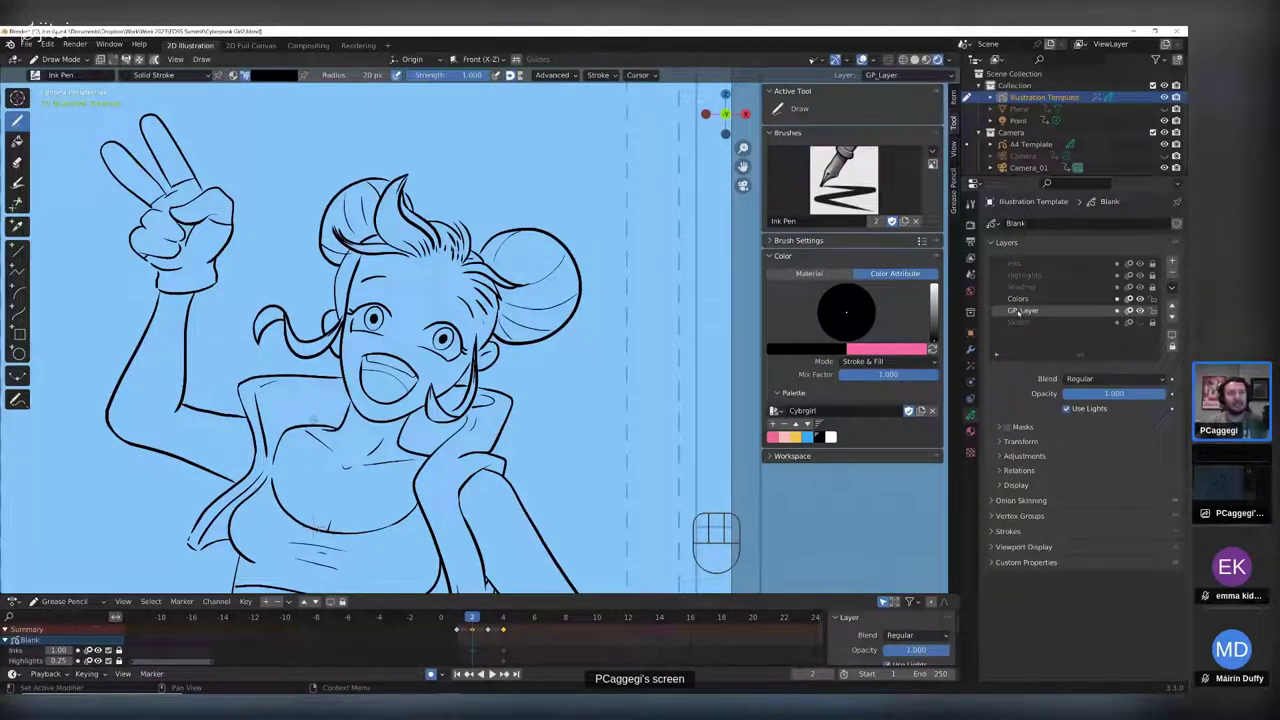
double_click(1020, 311)
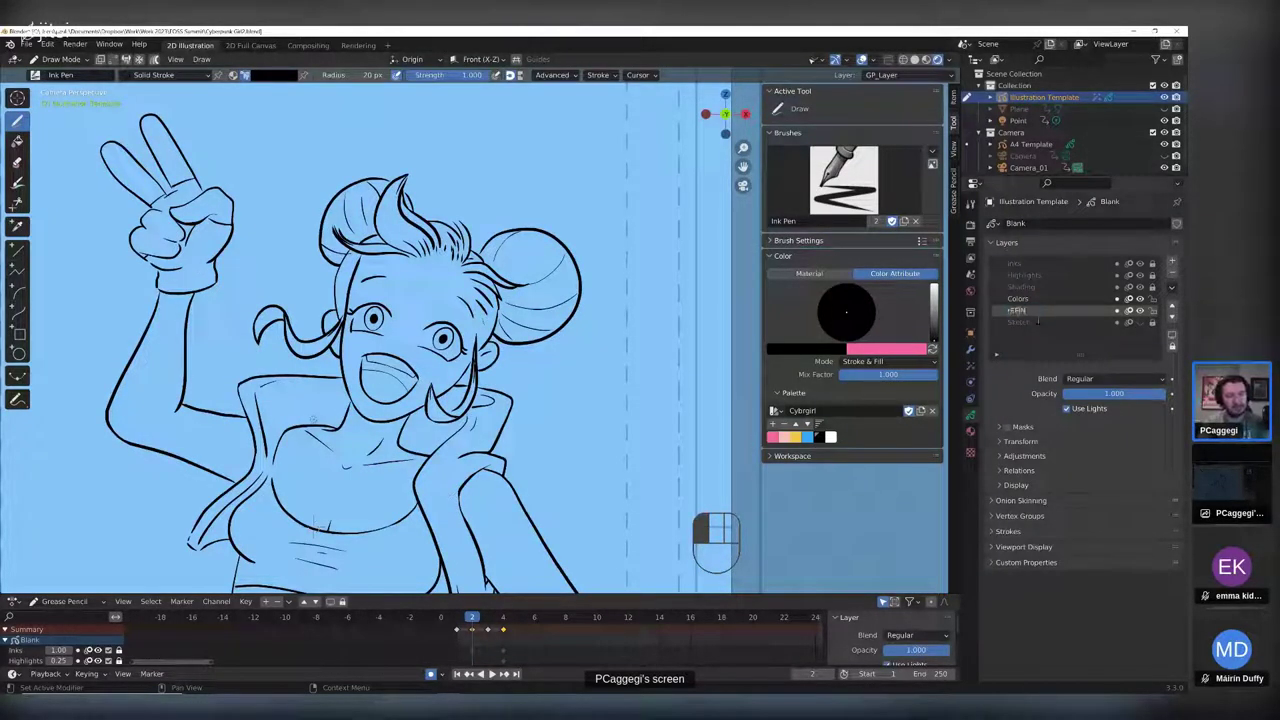
key("BackSpace")
key("BackSpace")
key("BackSpace")
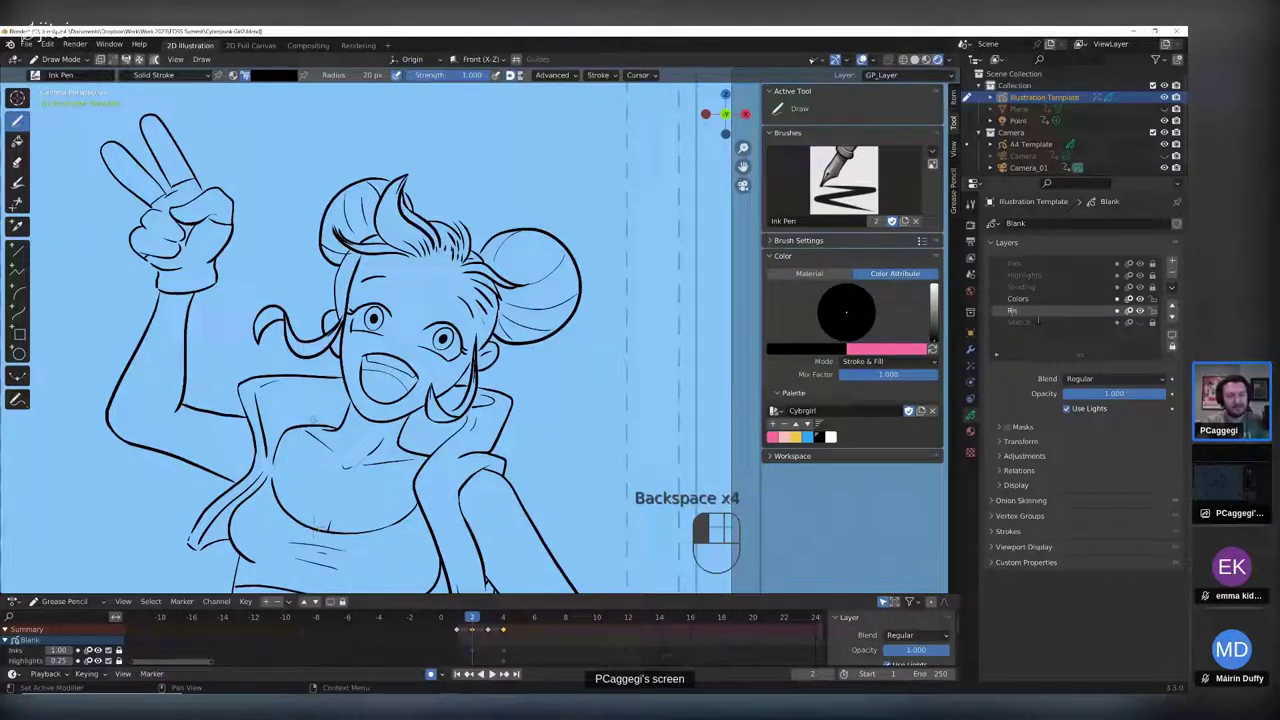
type("Refined Sketch")
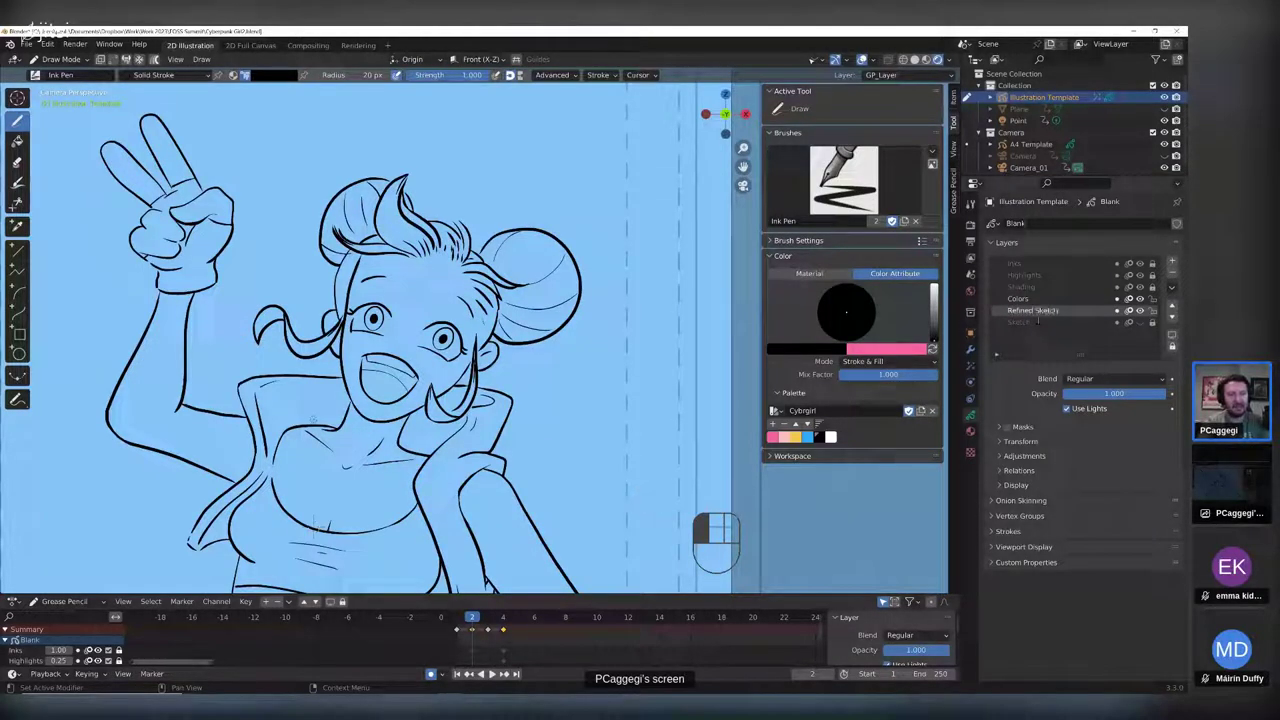
key("Return")
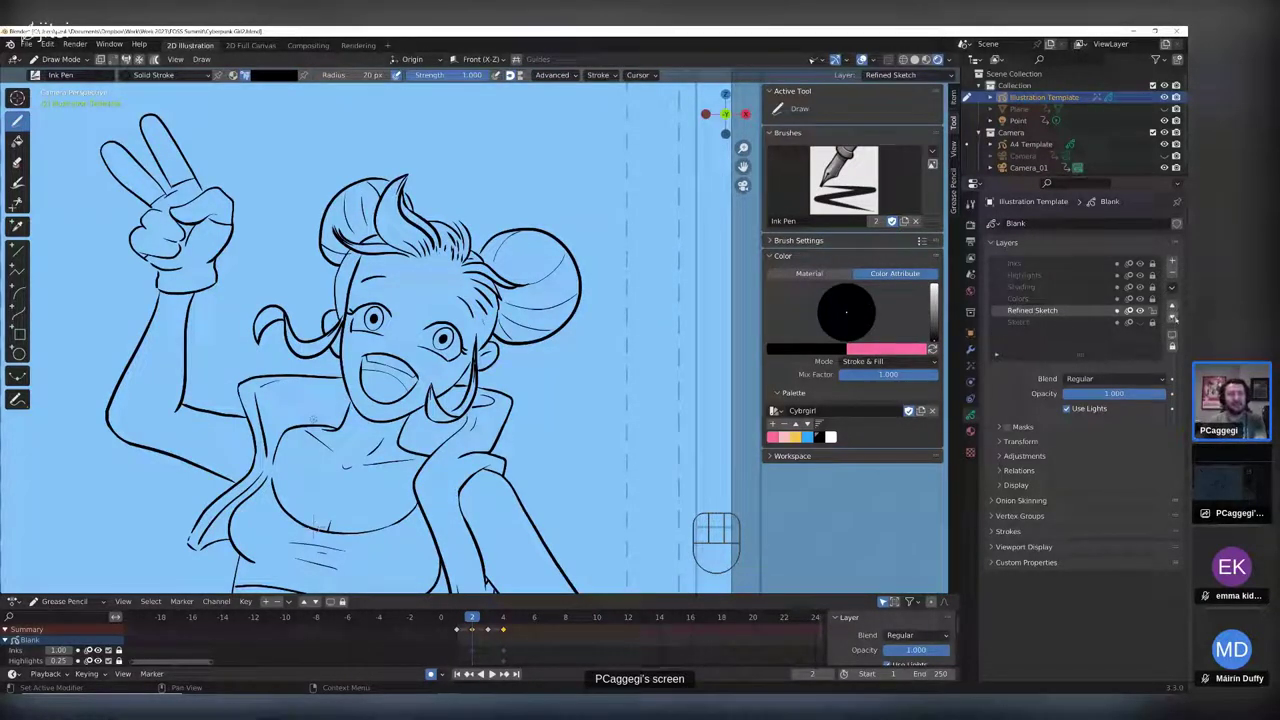
left_click(1172, 318)
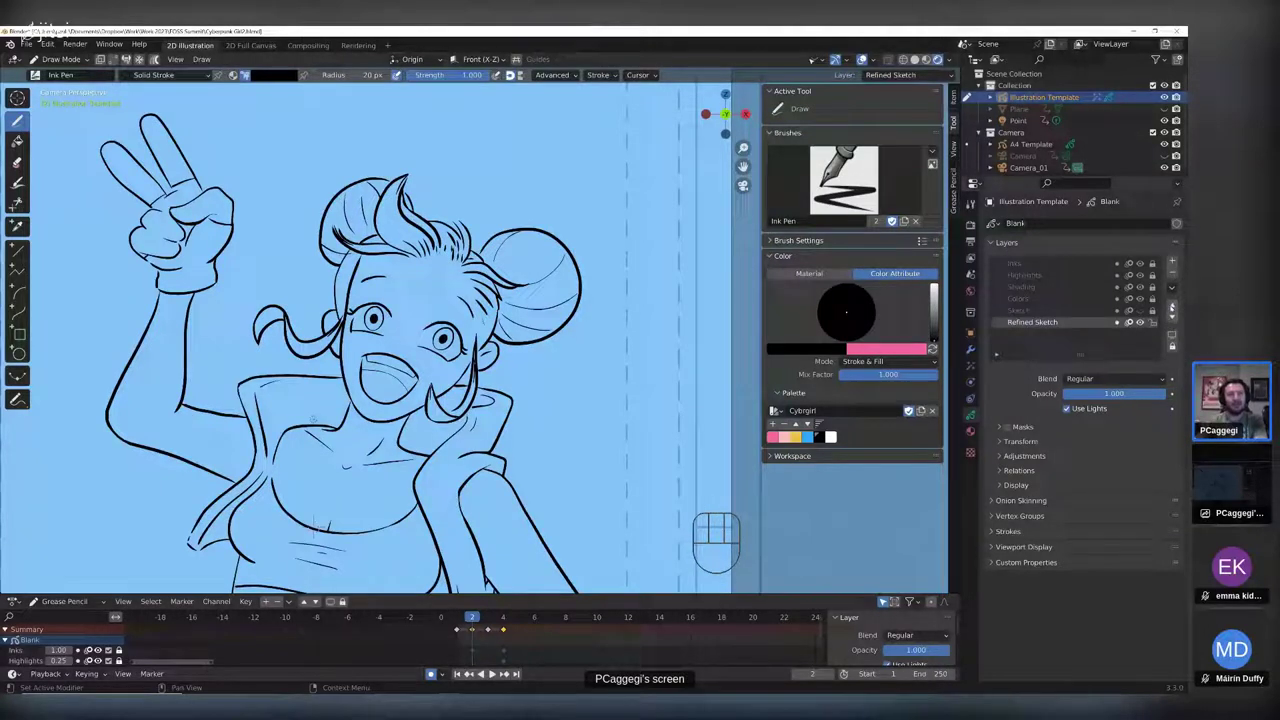
- Move the Refined Sketch layer between the Colors and Sketch layers and view the stroke depth order options
left_click(1172, 306)
left_click(1172, 306)
left_click(1172, 317)
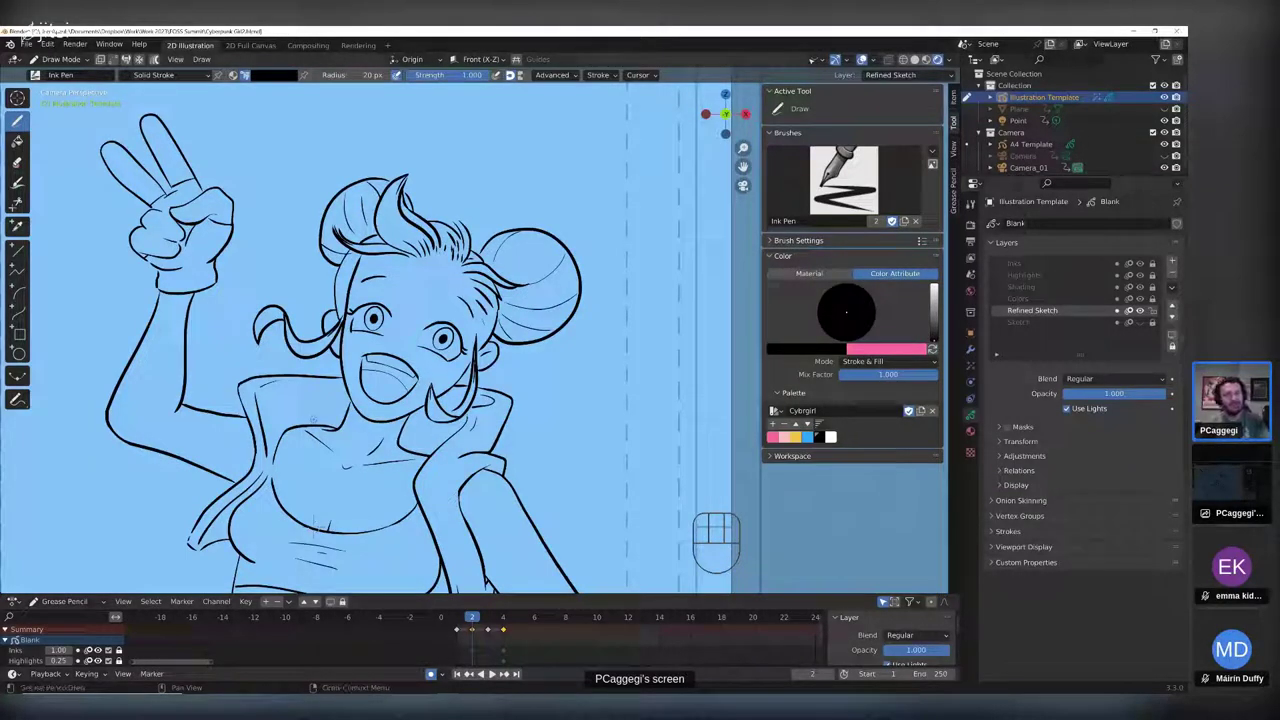
left_click(996, 531)
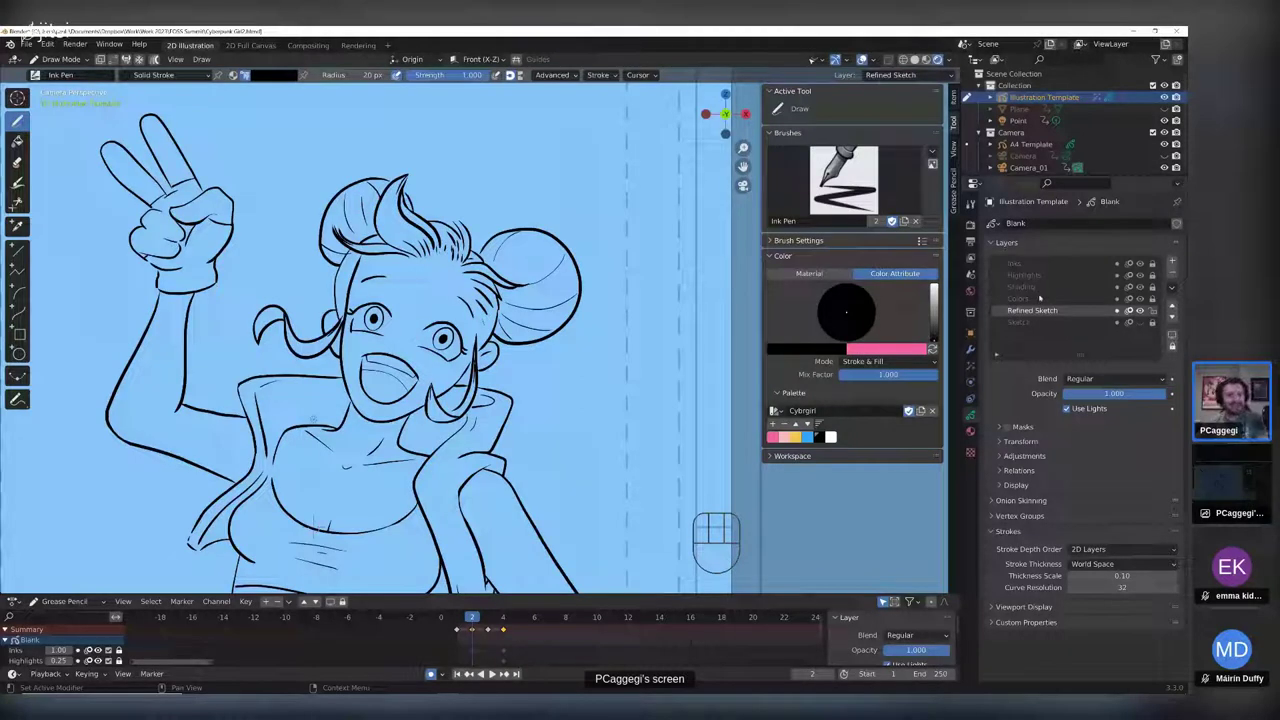
left_click(1105, 549)
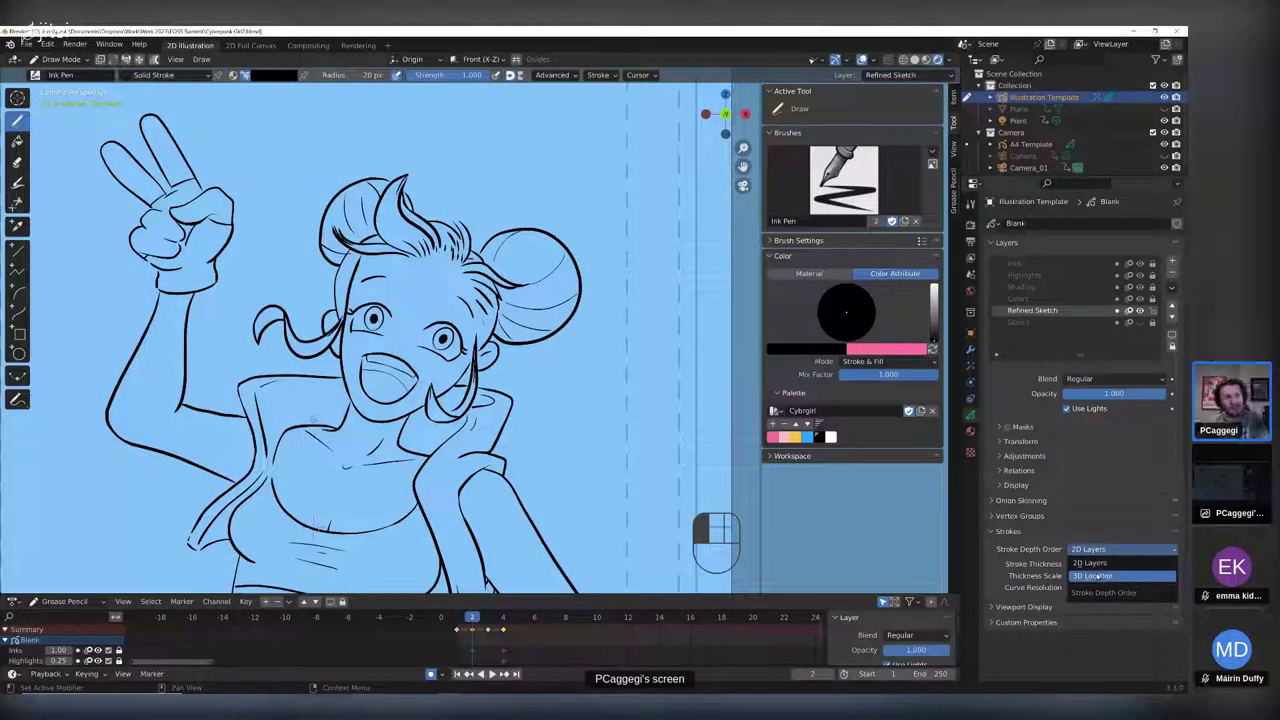
- Lock the Refined Sketch layer and set up the Colors layer with the light skin swatch and the Solid Fill 100 material
left_click(1036, 299)
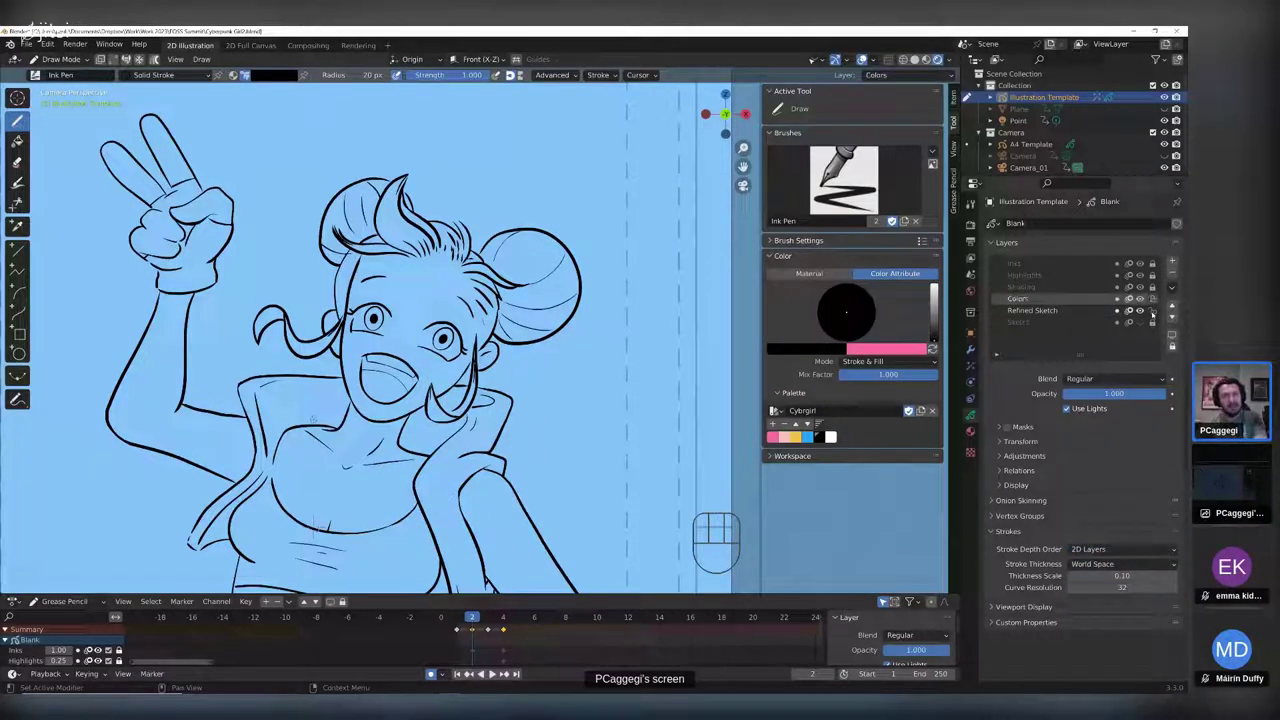
left_click(784, 437)
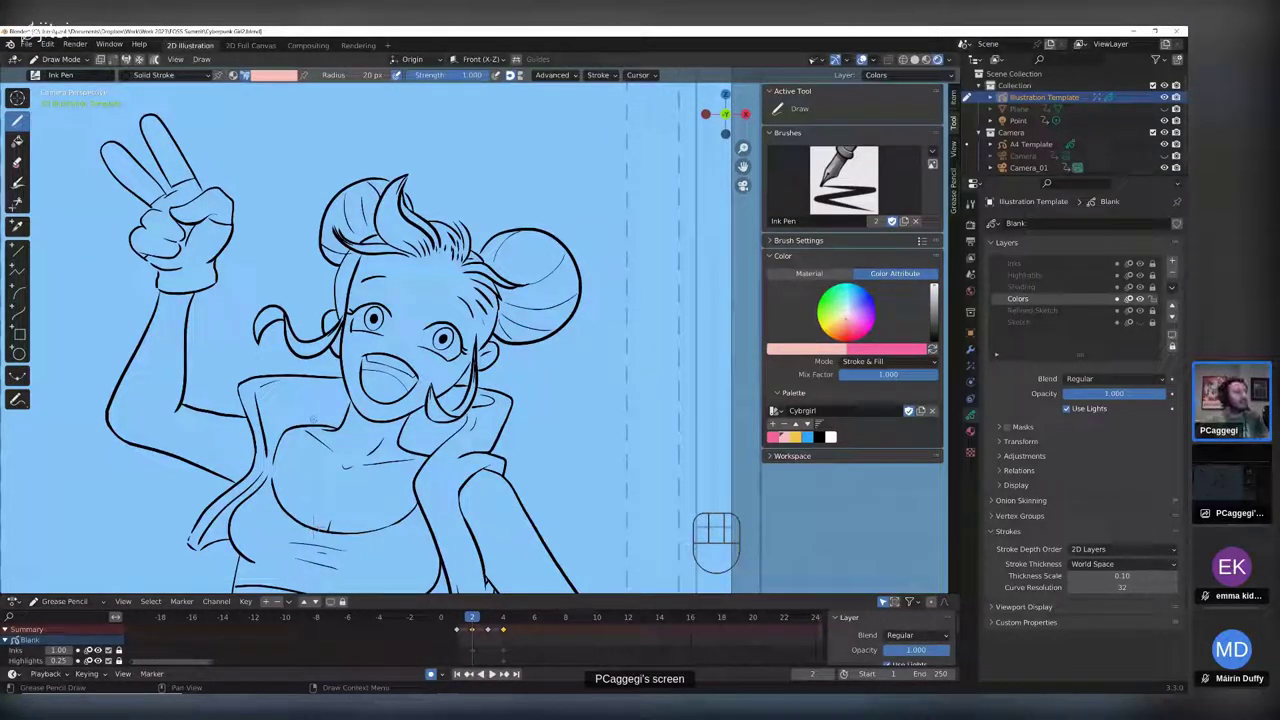
middle_click_drag(400, 380, 406, 336, "shift")
scroll(385, 296, "up", 1)
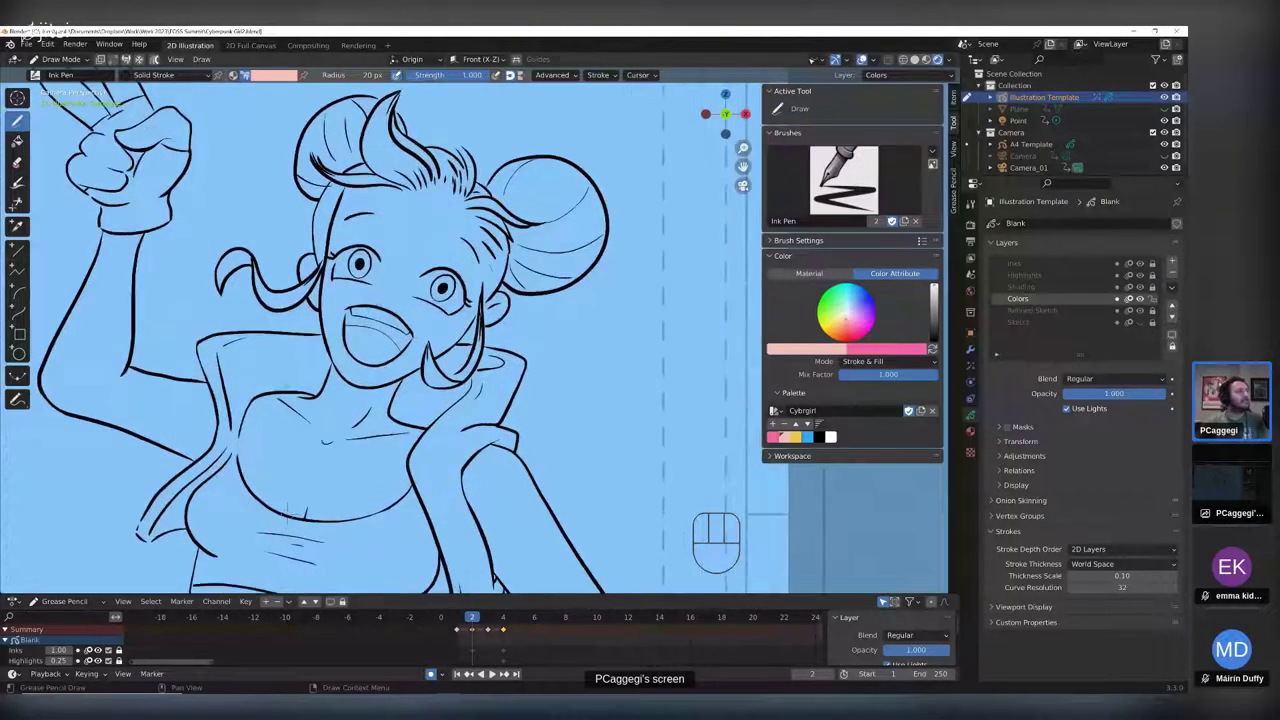
left_click(140, 75)
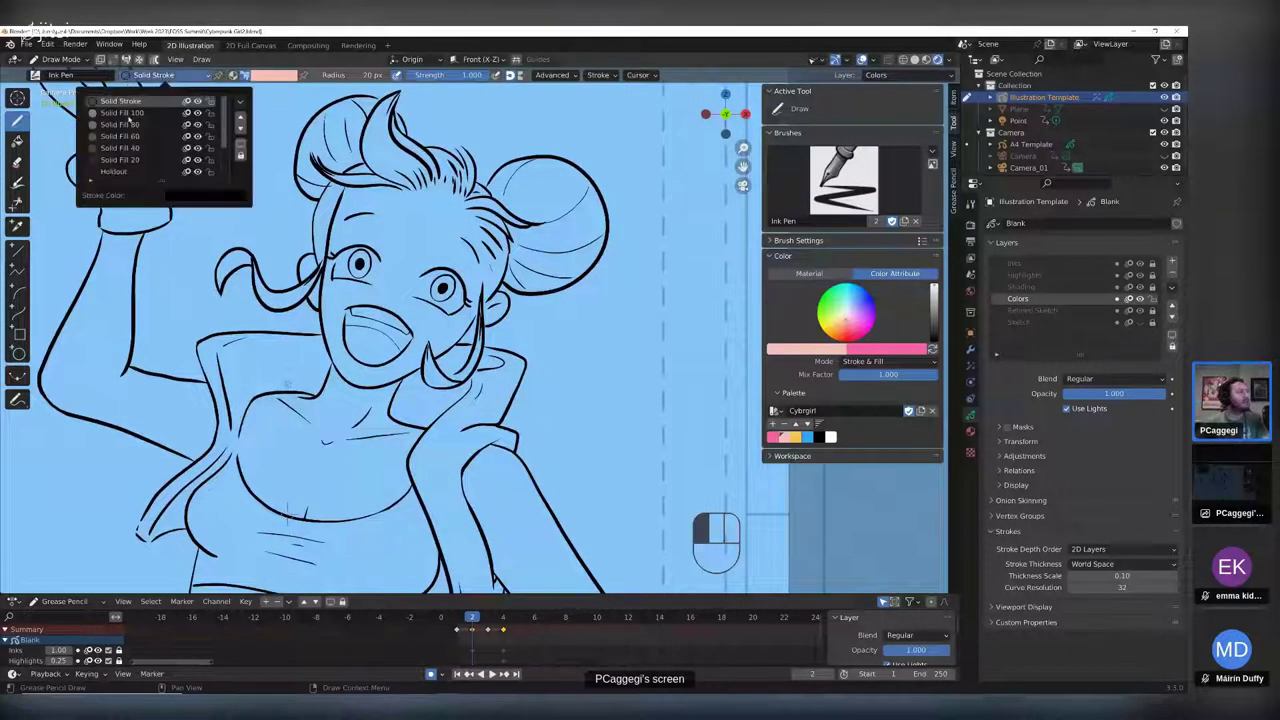
left_click(124, 113)
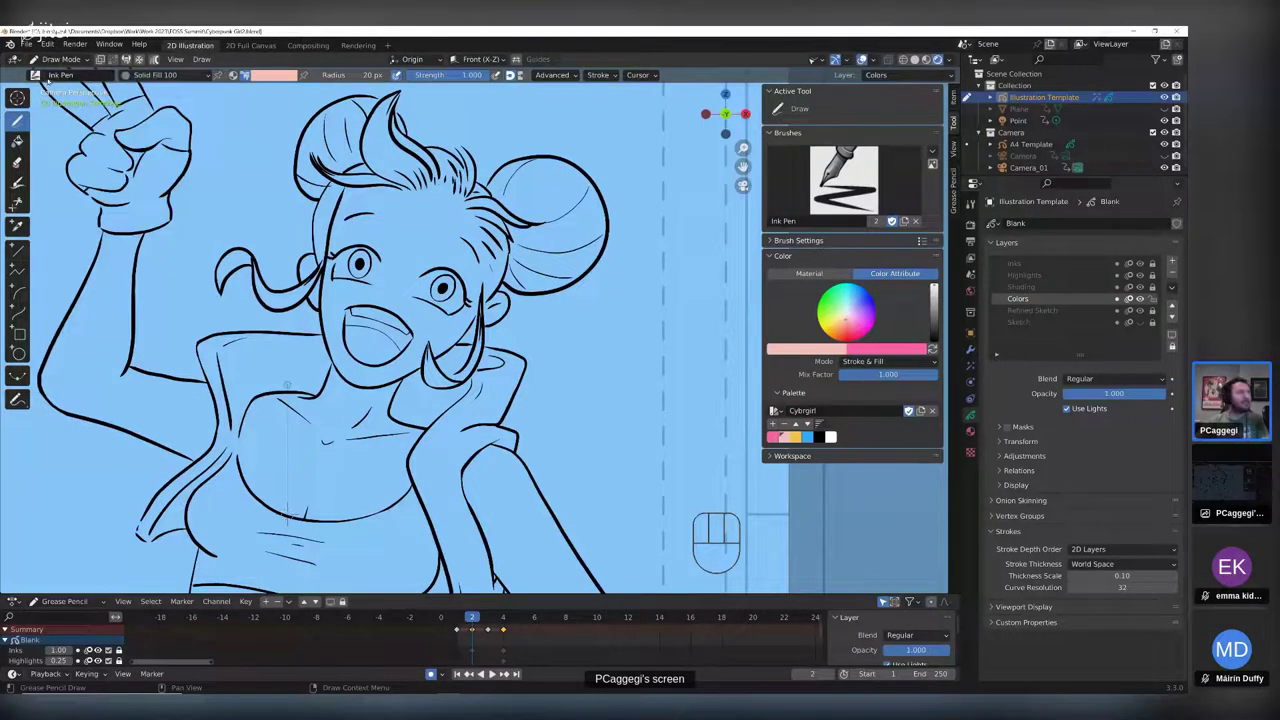
- Check the brush's stroke settings and fill the face with the skin color along its inked outline
left_click(598, 75)
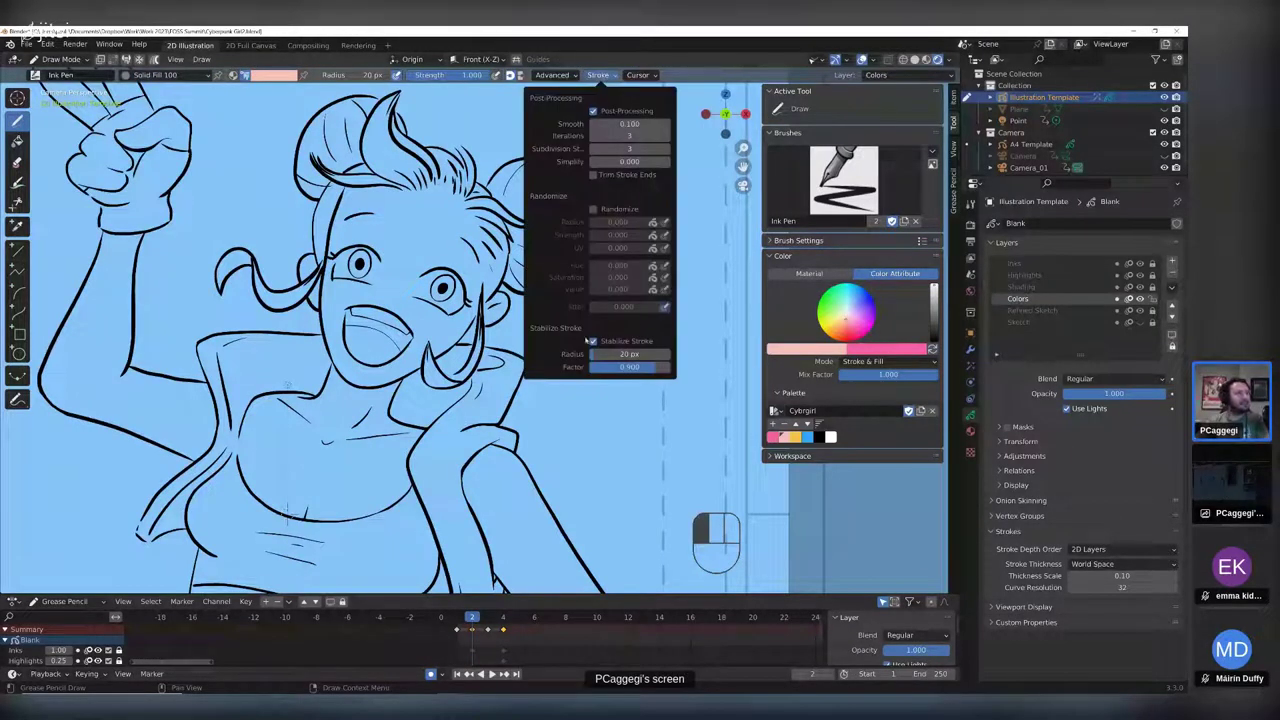
left_click(287, 515)
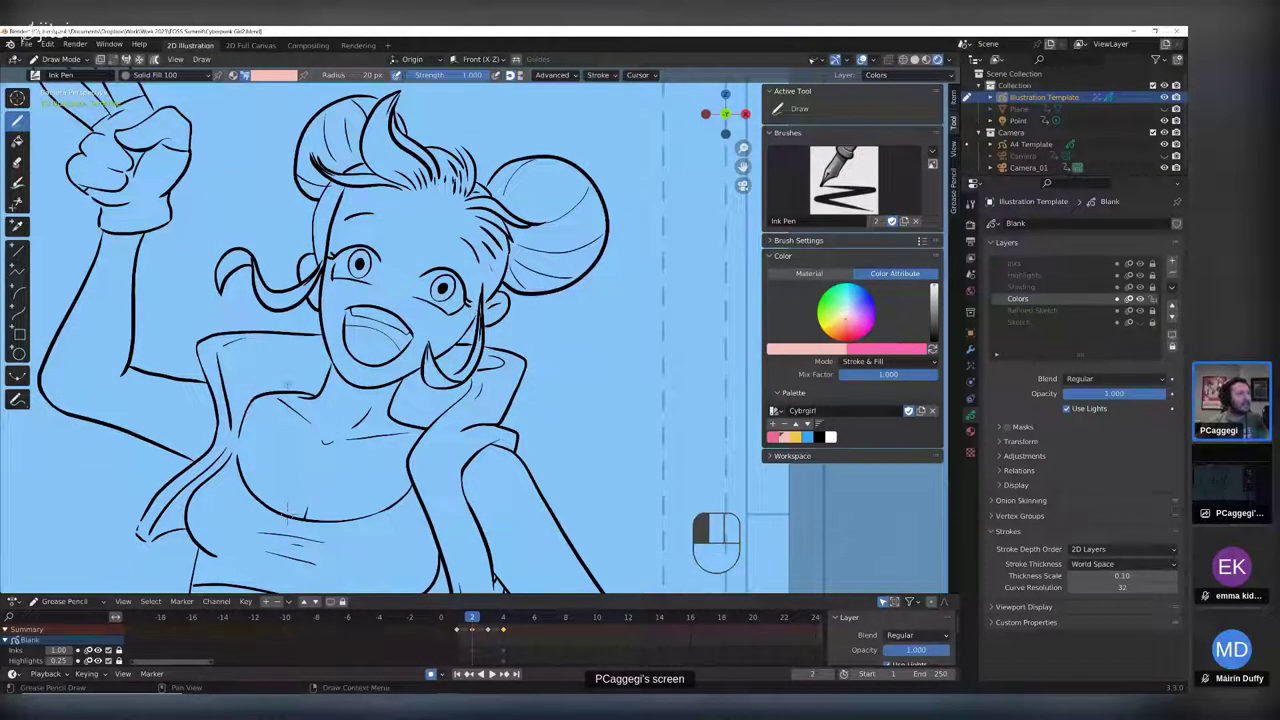
mouse_move(460, 330)
left_mouse_down()
mouse_move(385, 375)
mouse_move(340, 330)
mouse_move(455, 300)
mouse_move(370, 215)
mouse_move(440, 165)
mouse_move(480, 230)
mouse_move(450, 285)
left_mouse_up()
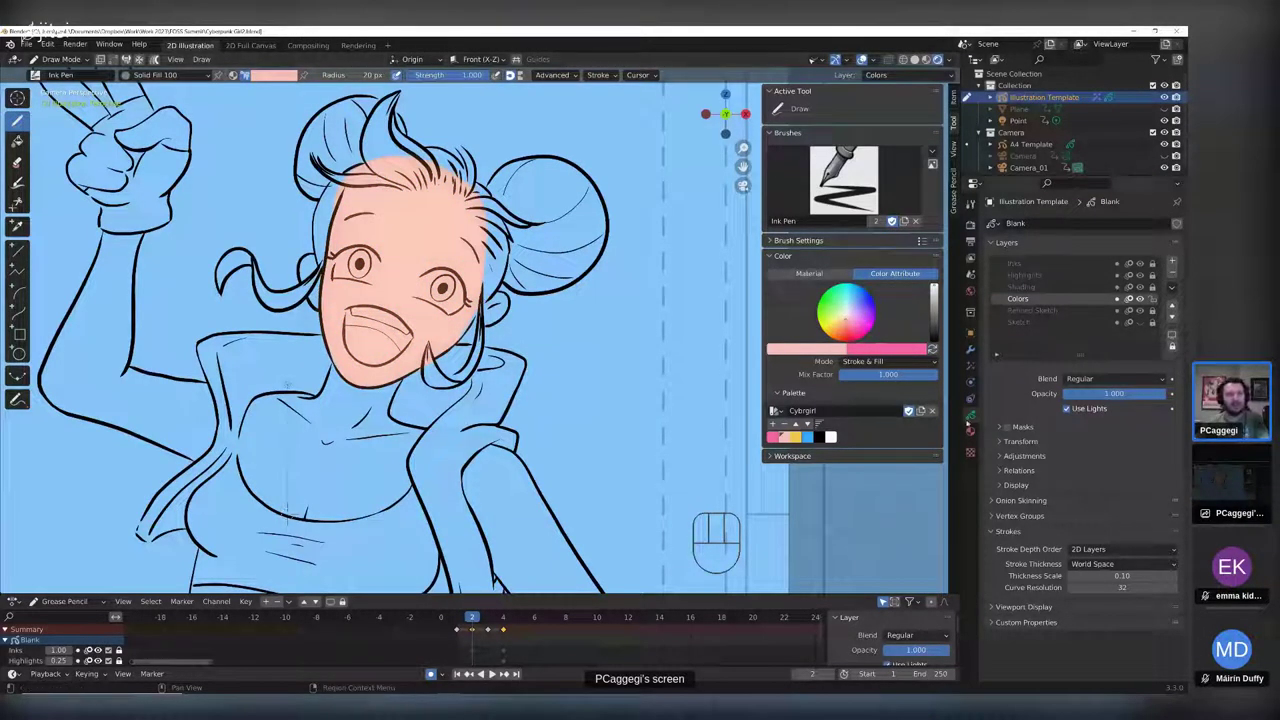
- Turn off the illustration's Glow effect for both viewport display and rendering
left_click(970, 372)
left_click(1124, 243)
left_click(1135, 243)
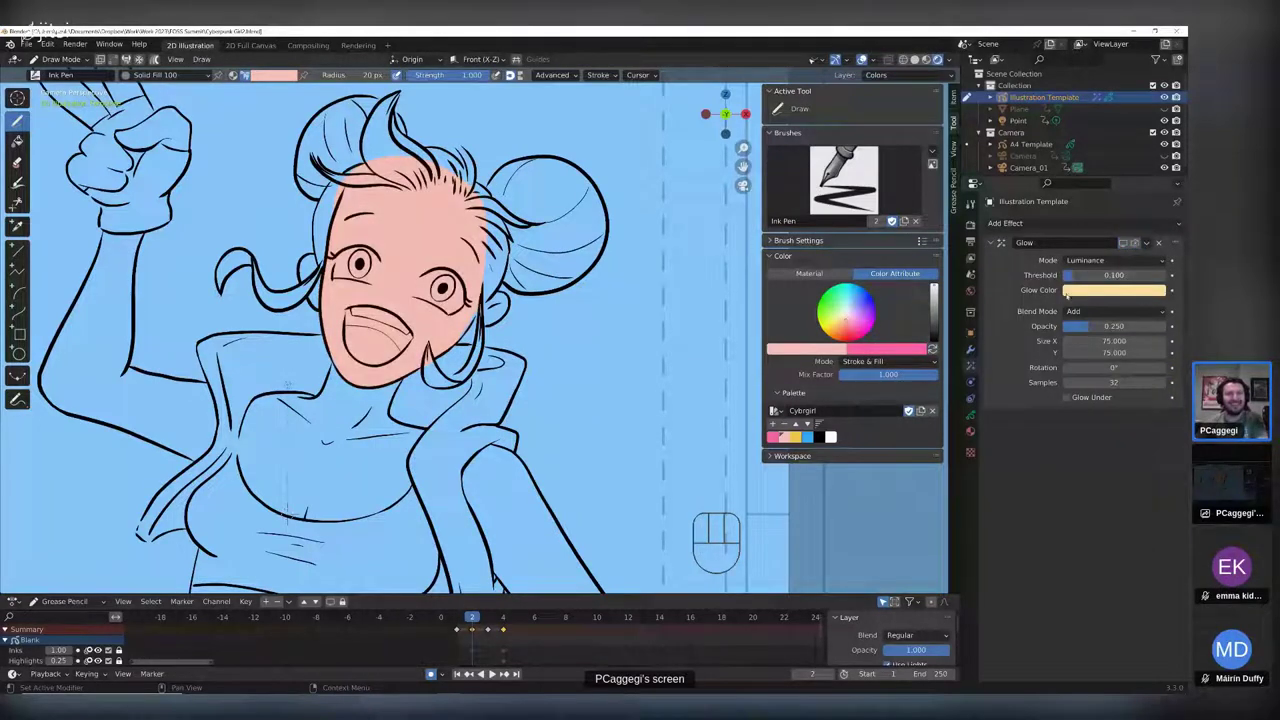
- Return to the layer settings and fill the ears, neck and chest with the skin color
left_click(970, 414)
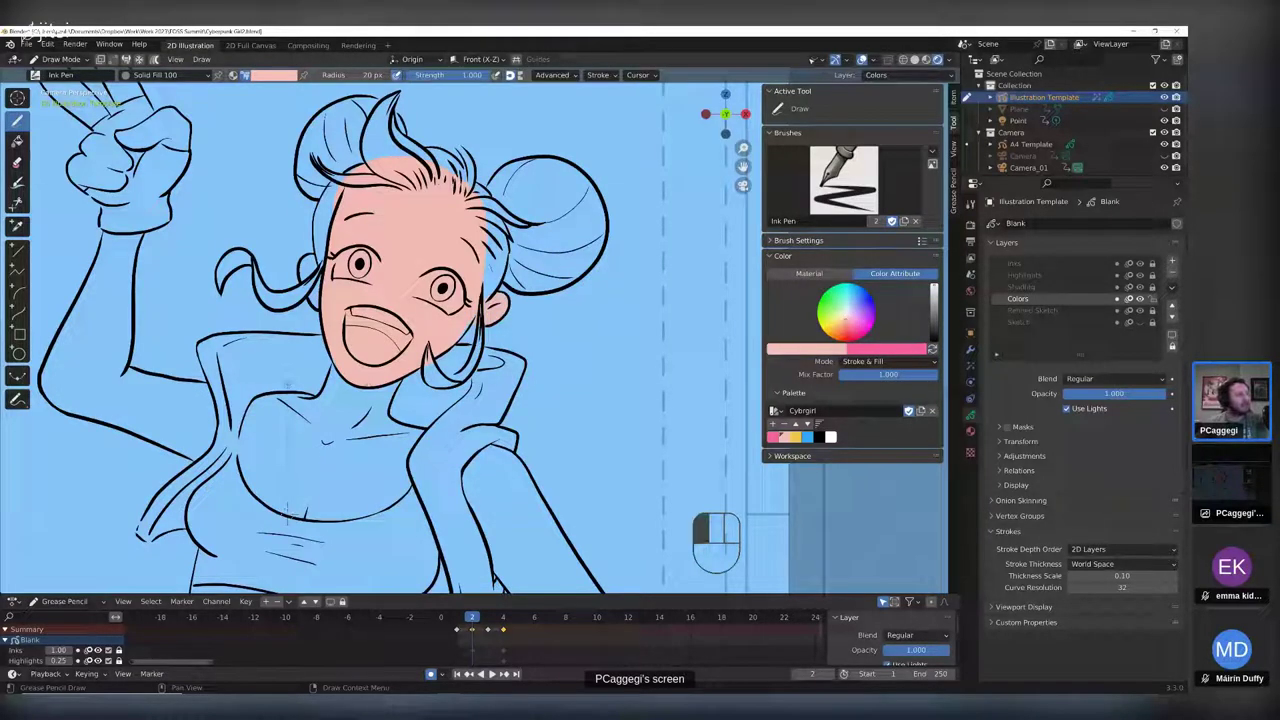
mouse_move(395, 388)
left_mouse_down()
mouse_move(418, 428)
mouse_move(400, 495)
mouse_move(335, 505)
mouse_move(265, 480)
mouse_move(250, 420)
mouse_move(338, 370)
left_mouse_up()
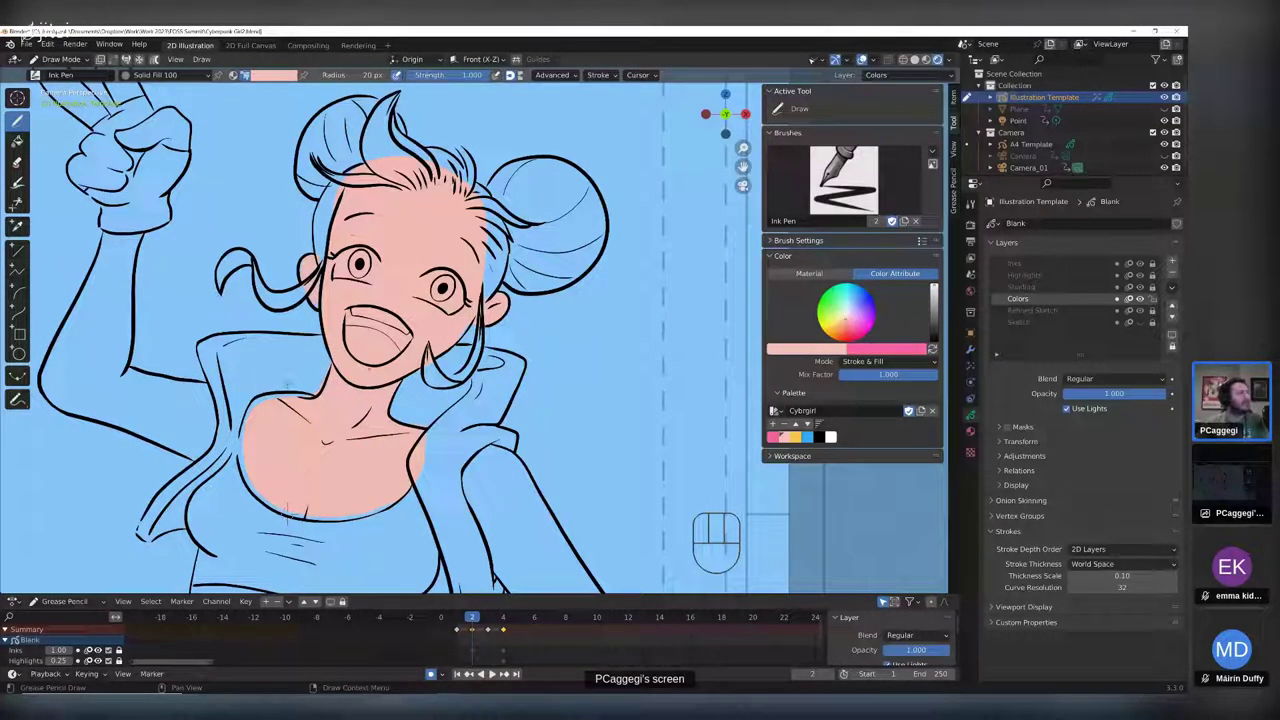
- Choose the pink swatch and fill the front hair and both hair buns up to the hairline
mouse_move(288, 385)
middle_mouse_down("shift")
mouse_move(324, 360)
mouse_move(338, 323)
mouse_move(310, 372)
mouse_move(307, 418)
middle_mouse_up("shift")
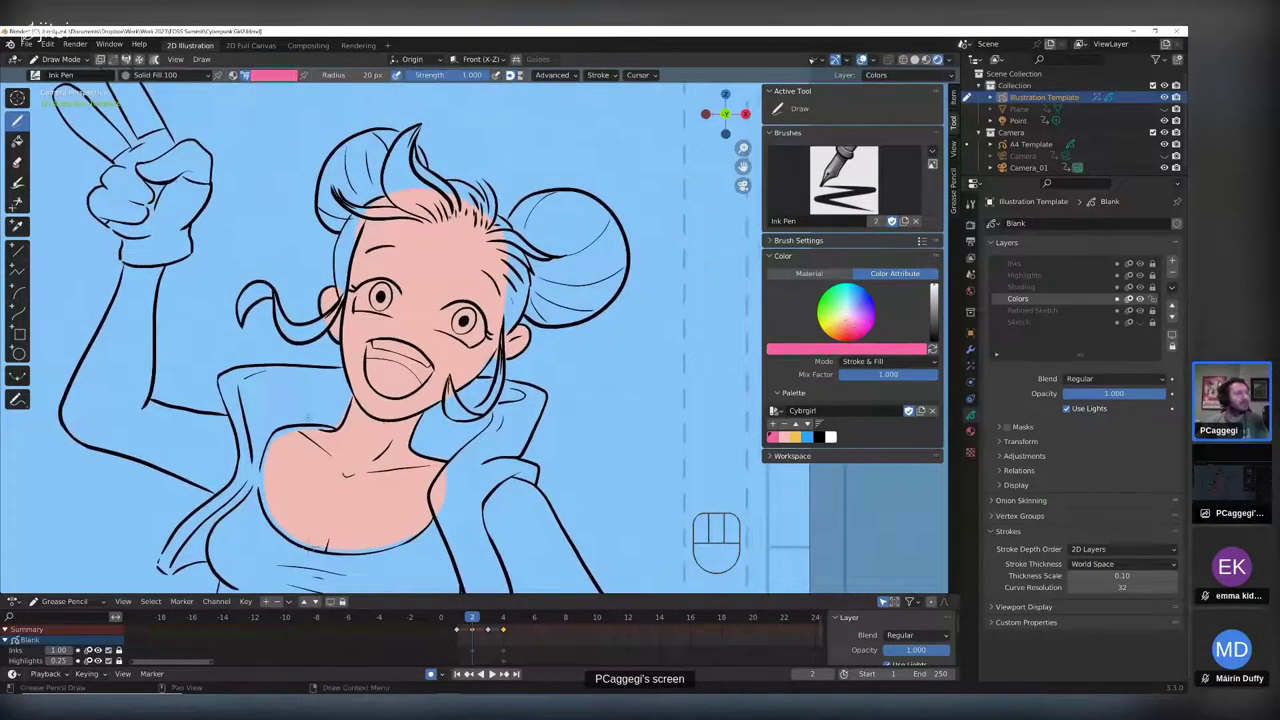
left_click_drag(308, 418, 308, 417)
mouse_move(424, 228)
left_mouse_down()
mouse_move(385, 221)
mouse_move(356, 250)
mouse_move(341, 296)
mouse_move(346, 238)
mouse_move(322, 175)
mouse_move(371, 134)
mouse_move(420, 212)
mouse_move(410, 140)
mouse_move(422, 200)
mouse_move(430, 210)
mouse_move(447, 192)
mouse_move(466, 202)
mouse_move(445, 226)
mouse_move(480, 228)
mouse_move(440, 229)
left_mouse_up()
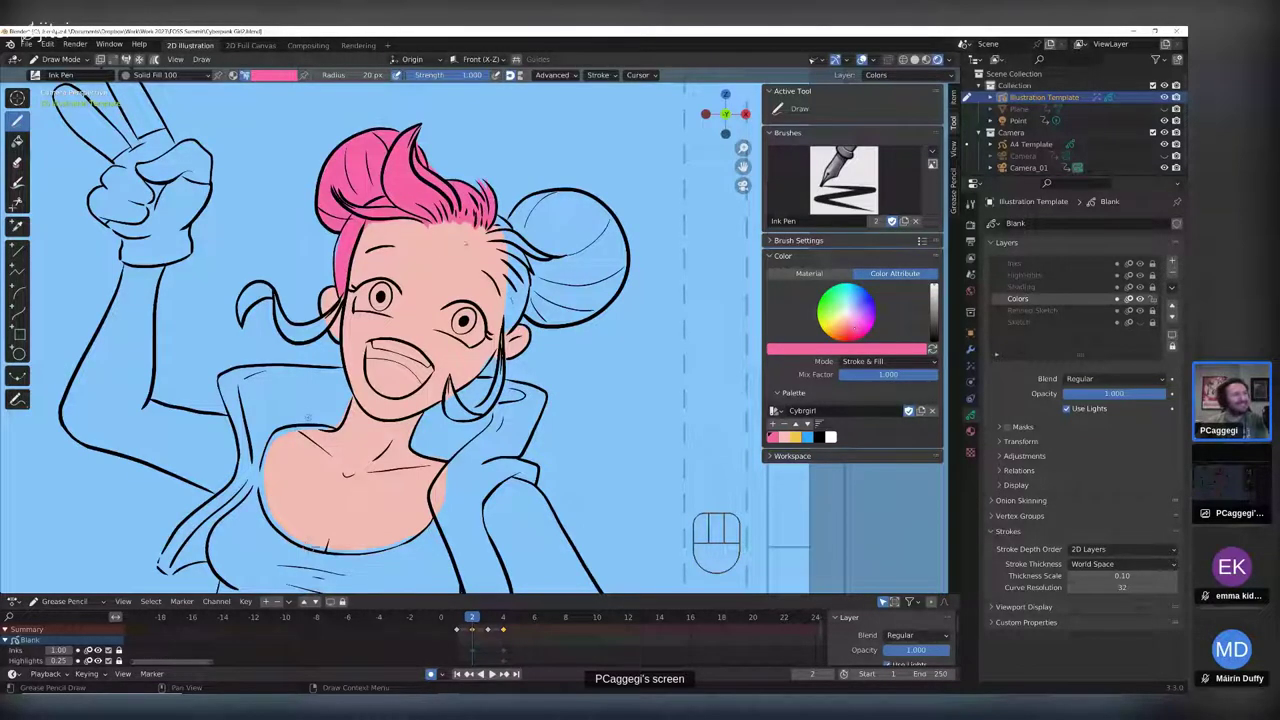
mouse_move(505, 210)
left_mouse_down()
mouse_move(600, 240)
mouse_move(560, 310)
mouse_move(512, 250)
mouse_move(530, 312)
mouse_move(502, 250)
mouse_move(500, 336)
mouse_move(494, 250)
left_mouse_up()
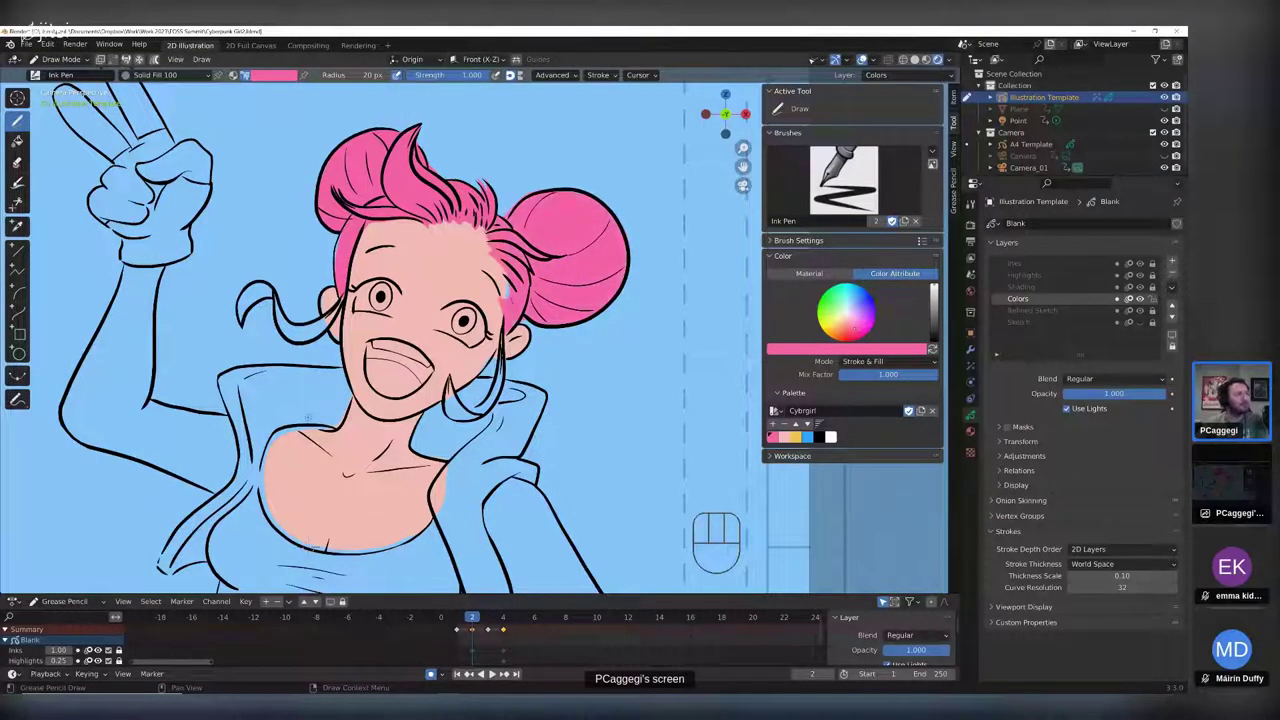
- Fill the two curled hair strands hanging beside the face with pink
middle_click_drag(486, 231, 504, 126, "shift")
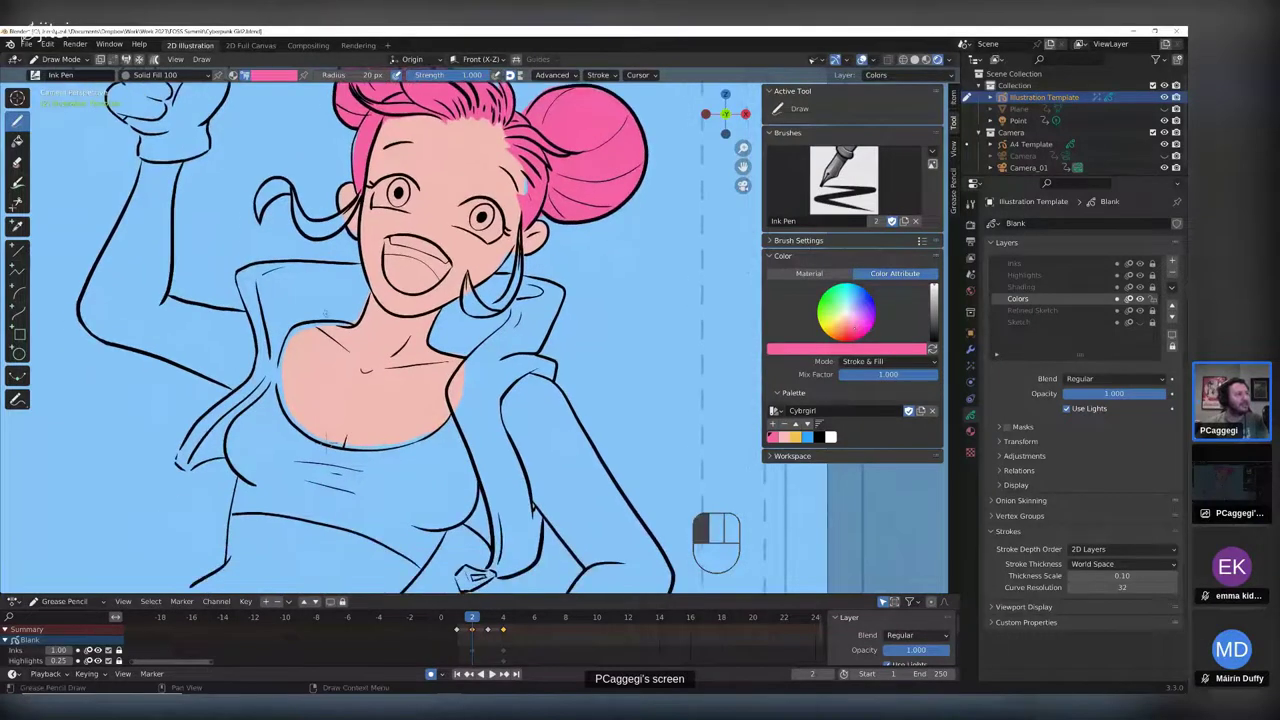
mouse_move(512, 238)
left_mouse_down()
mouse_move(498, 305)
mouse_move(464, 284)
mouse_move(466, 273)
mouse_move(480, 295)
mouse_move(505, 283)
mouse_move(508, 262)
left_mouse_up()
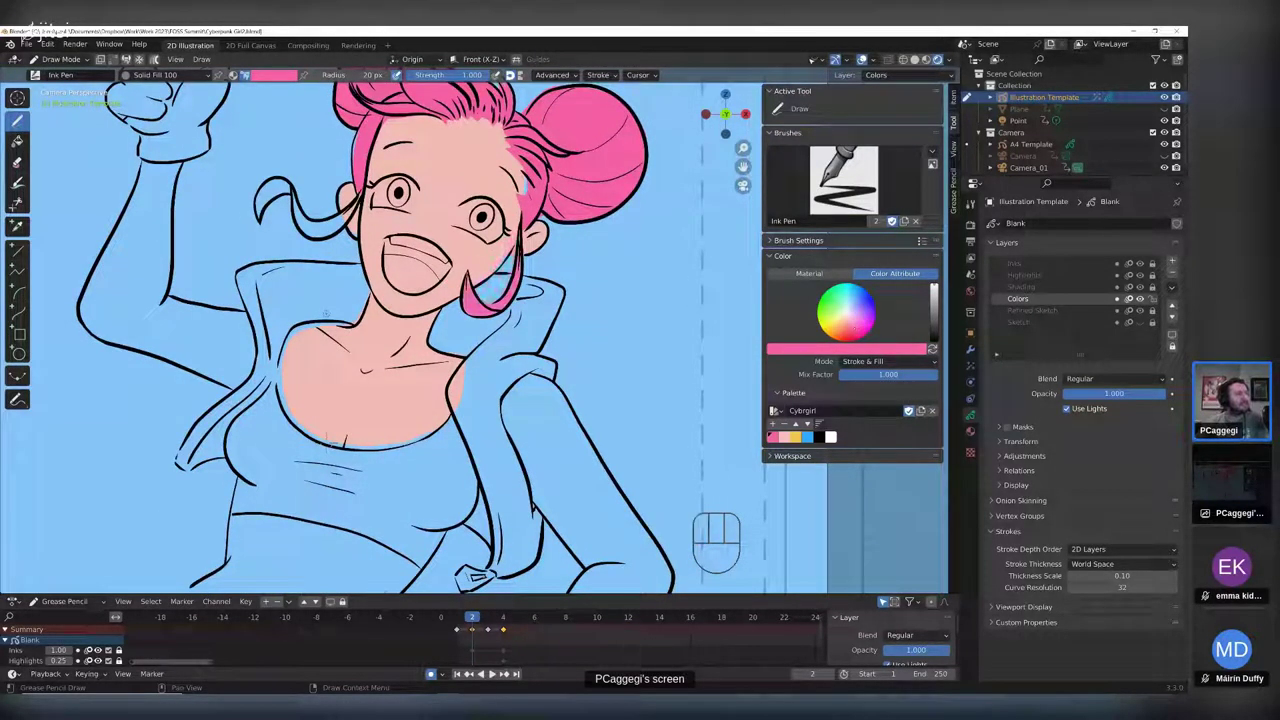
mouse_move(352, 212)
left_mouse_down()
mouse_move(295, 184)
mouse_move(262, 208)
mouse_move(330, 233)
mouse_move(352, 210)
left_mouse_up()
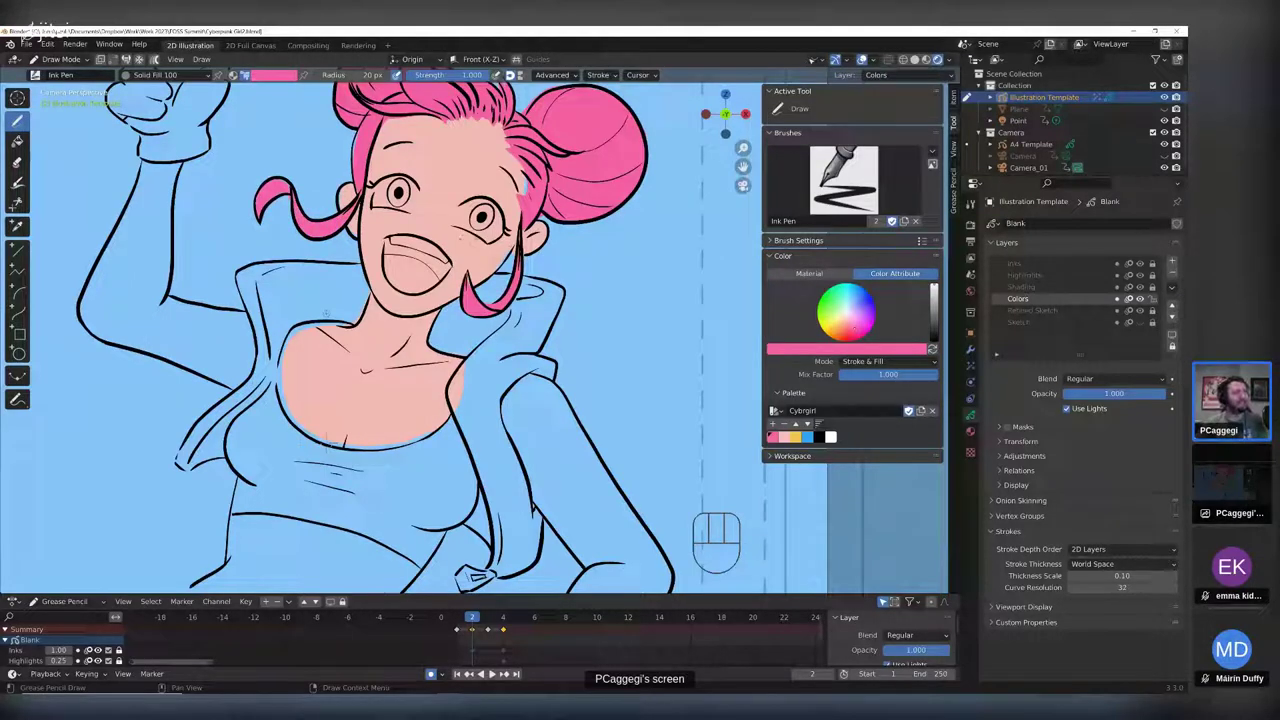
- In Edit Mode, close the face fill's outline and move its edge under the hair to cover the gap at the temple
middle_click_drag(435, 235, 388, 336)
middle_click_drag(457, 422, 477, 338, "shift")
scroll(484, 357, "up", 1)
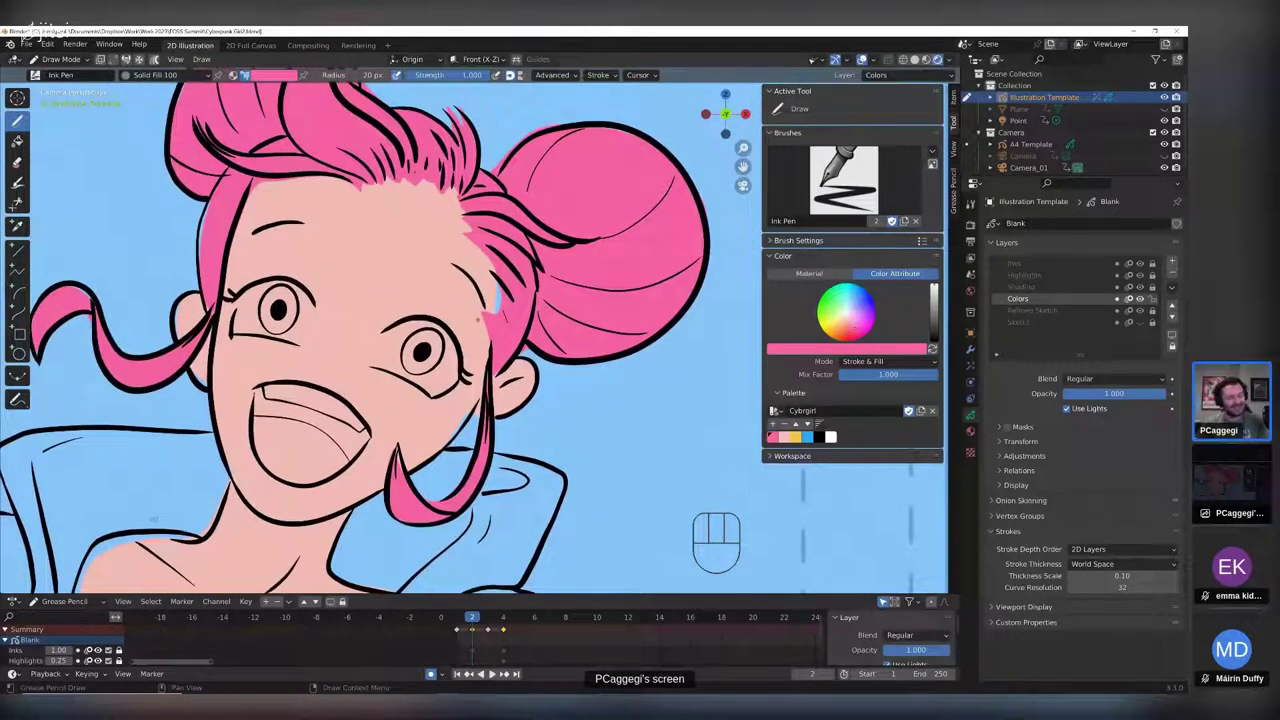
key("Tab")
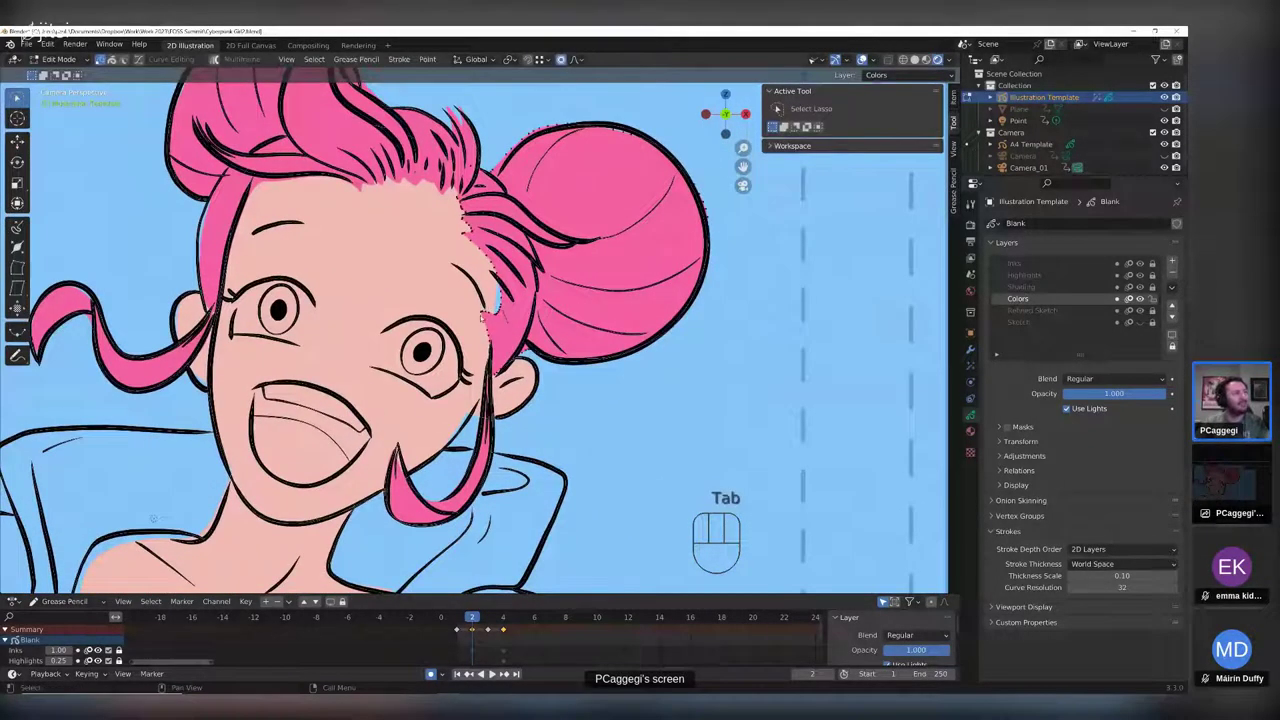
left_click(450, 436)
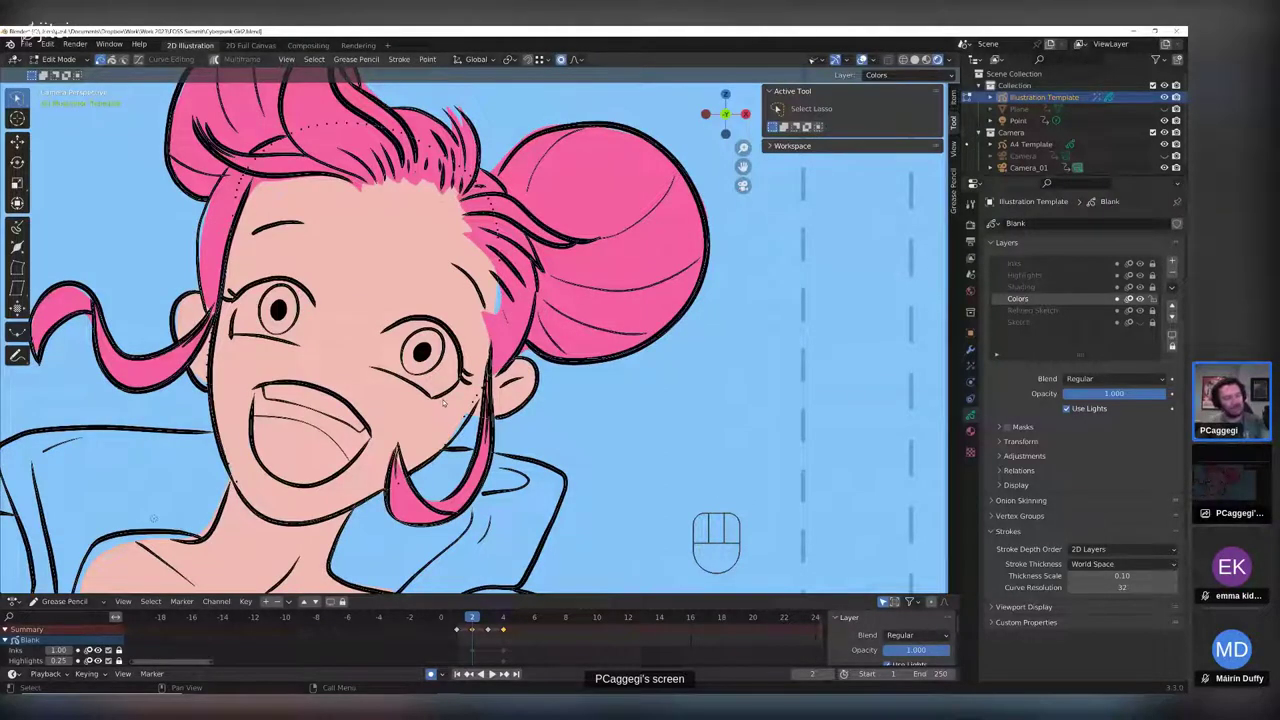
key("f")
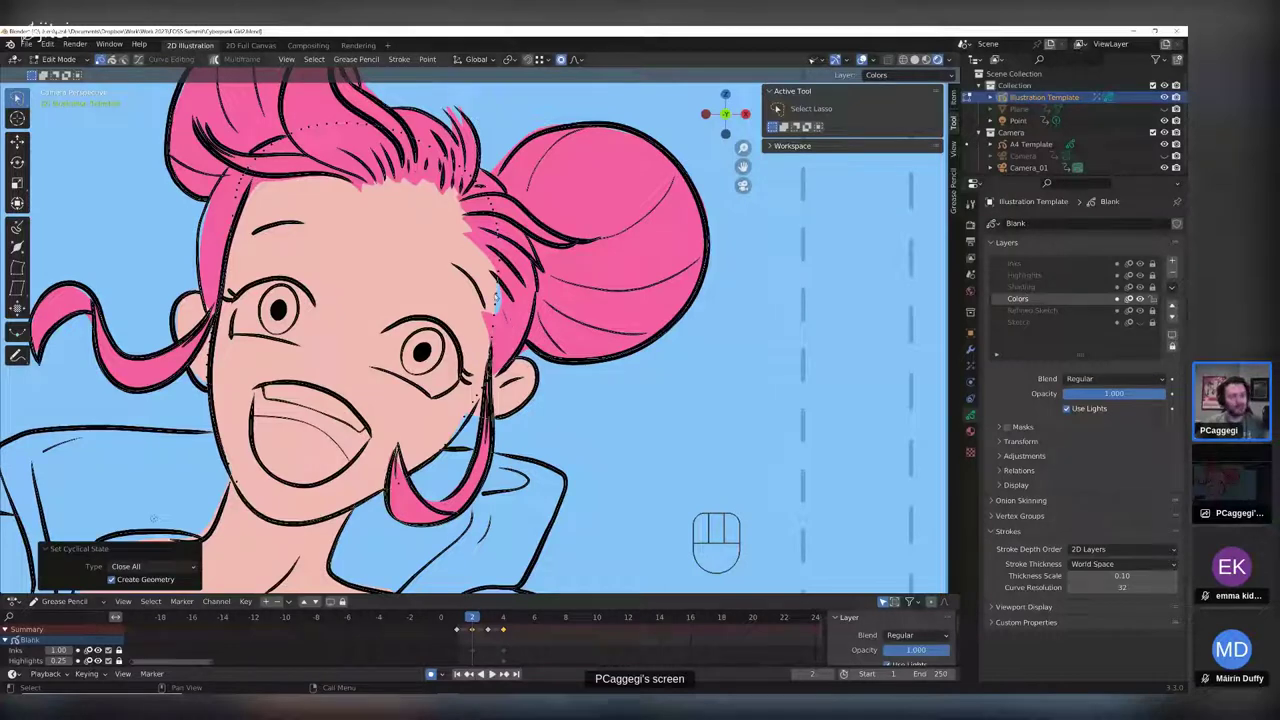
key("g")
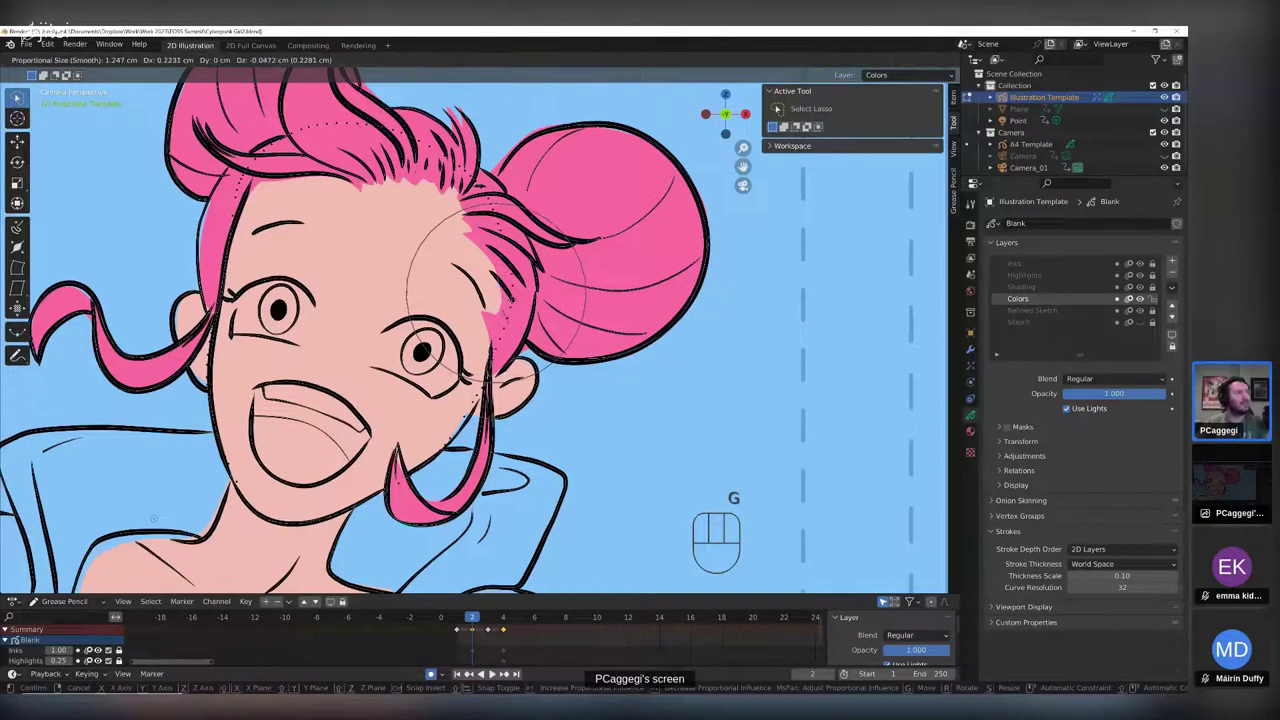
left_click(463, 428)
- Move the face fill's edge out to the jaw line beside the curled hair strand, using proportional editing
middle_click_drag(463, 428, 489, 340)
scroll(489, 342, "up", 1)
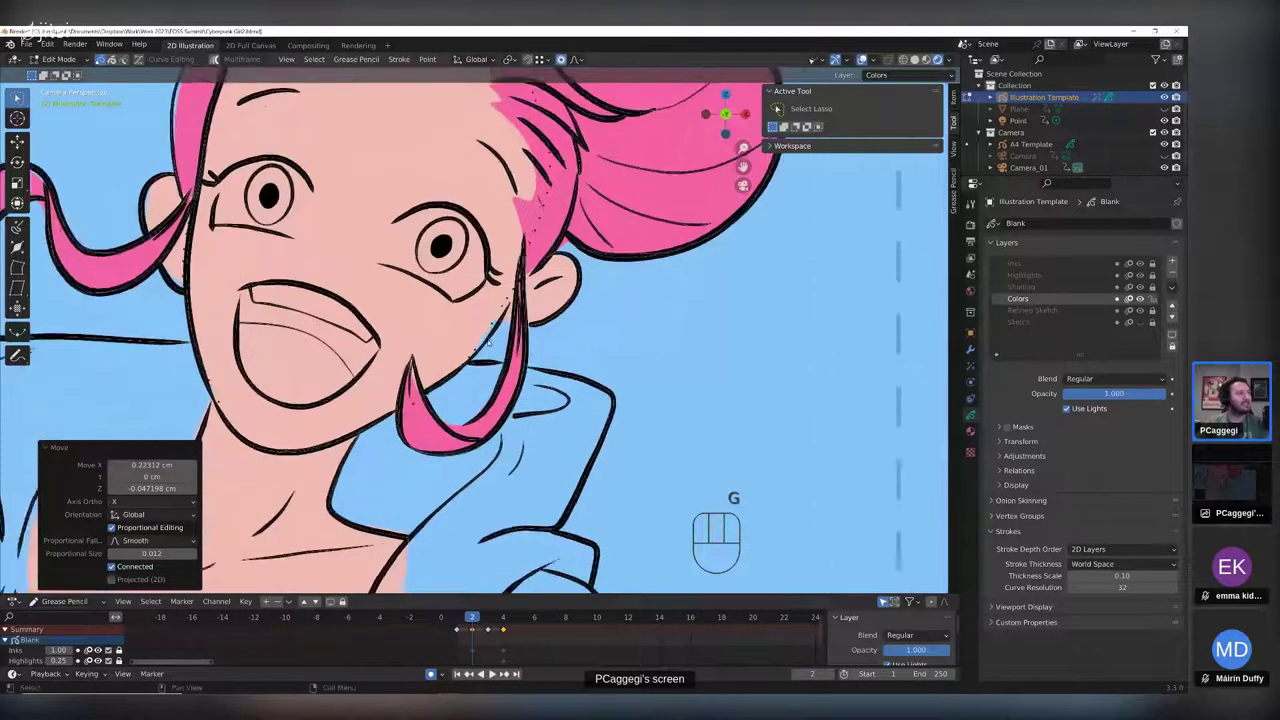
scroll(488, 338, "up", 1)
key("g")
left_click(266, 436)
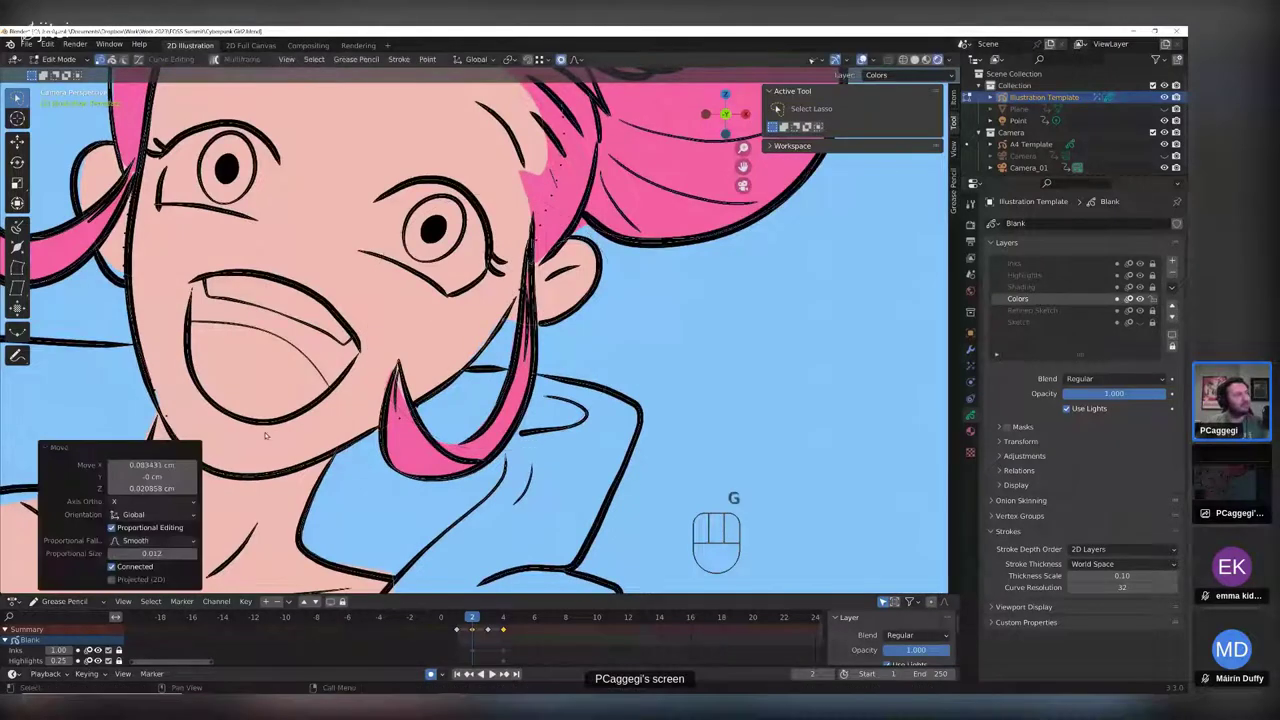
- Adjust the neck fill's upper point so the skin color meets the inked jaw line
middle_click_drag(266, 436, 618, 386, "shift")
left_click(516, 343)
key("g")
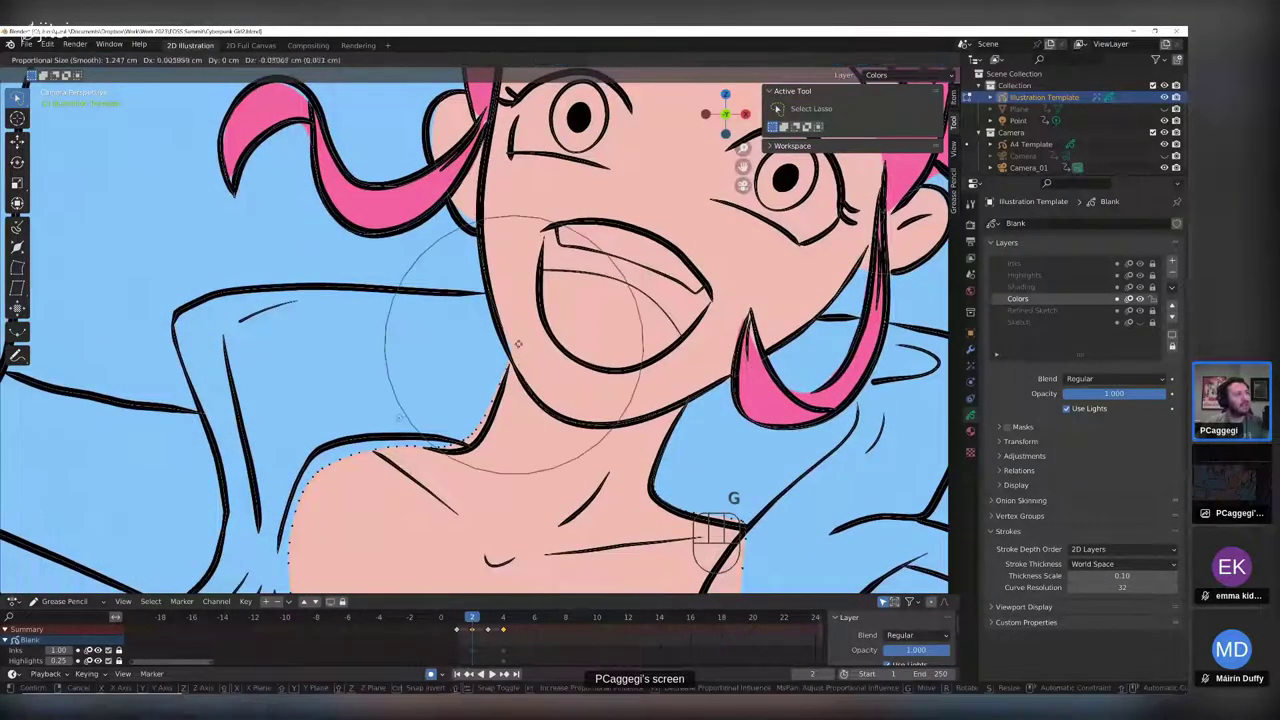
left_click(518, 344)
key("g")
- Shrink the proportional influence and pull the skin fill's shoulder edge up to the inked shoulder line
left_click(418, 455)
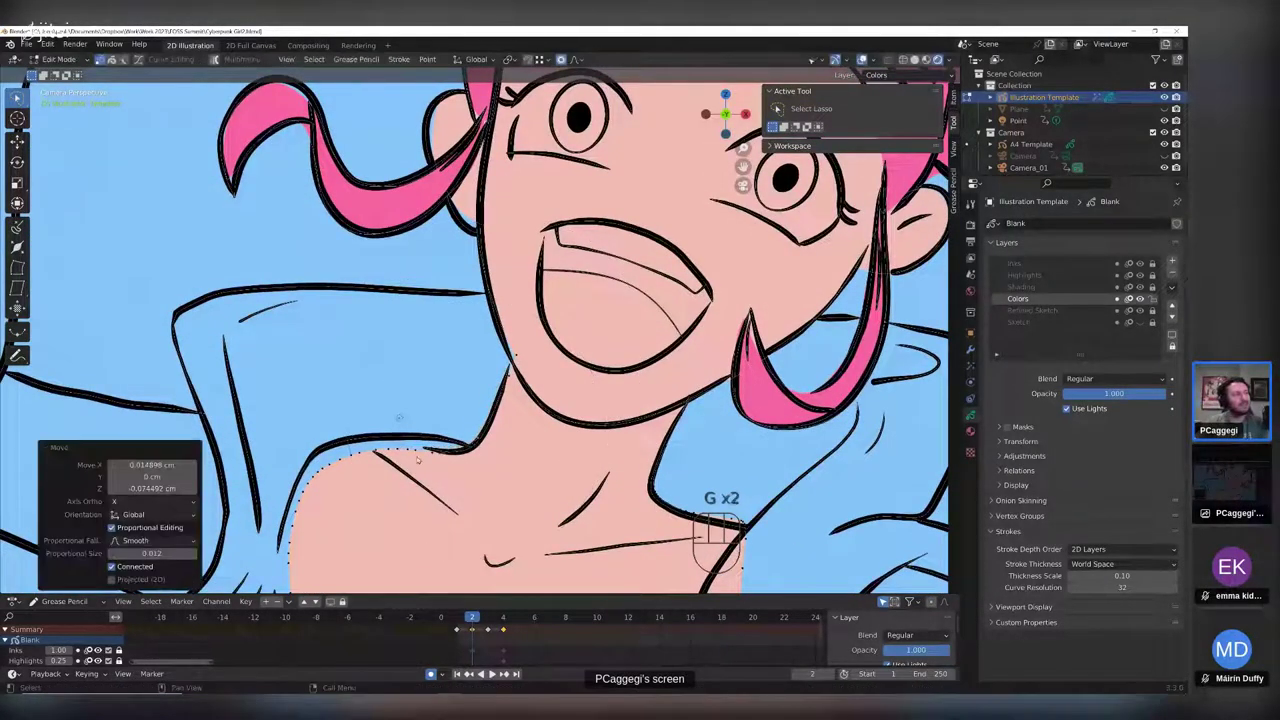
key("g")
scroll(420, 445, "up", 3)
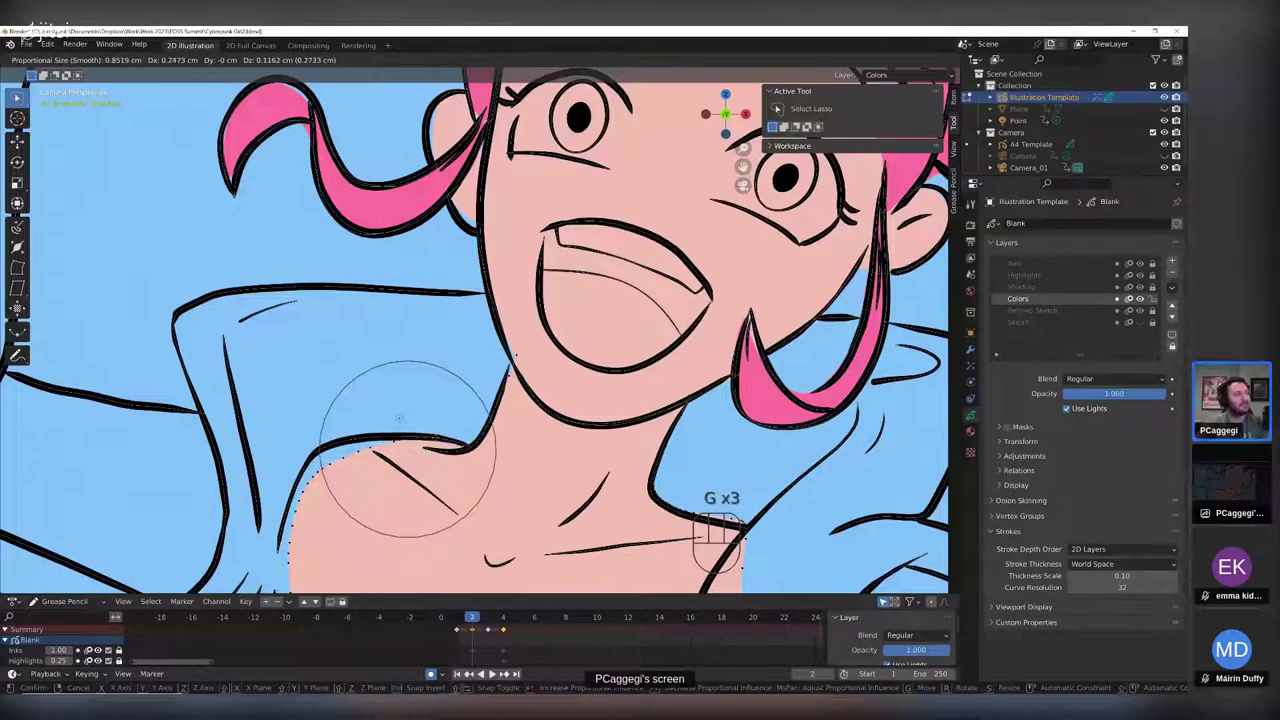
left_click(432, 442)
key("g")
left_click(350, 463)
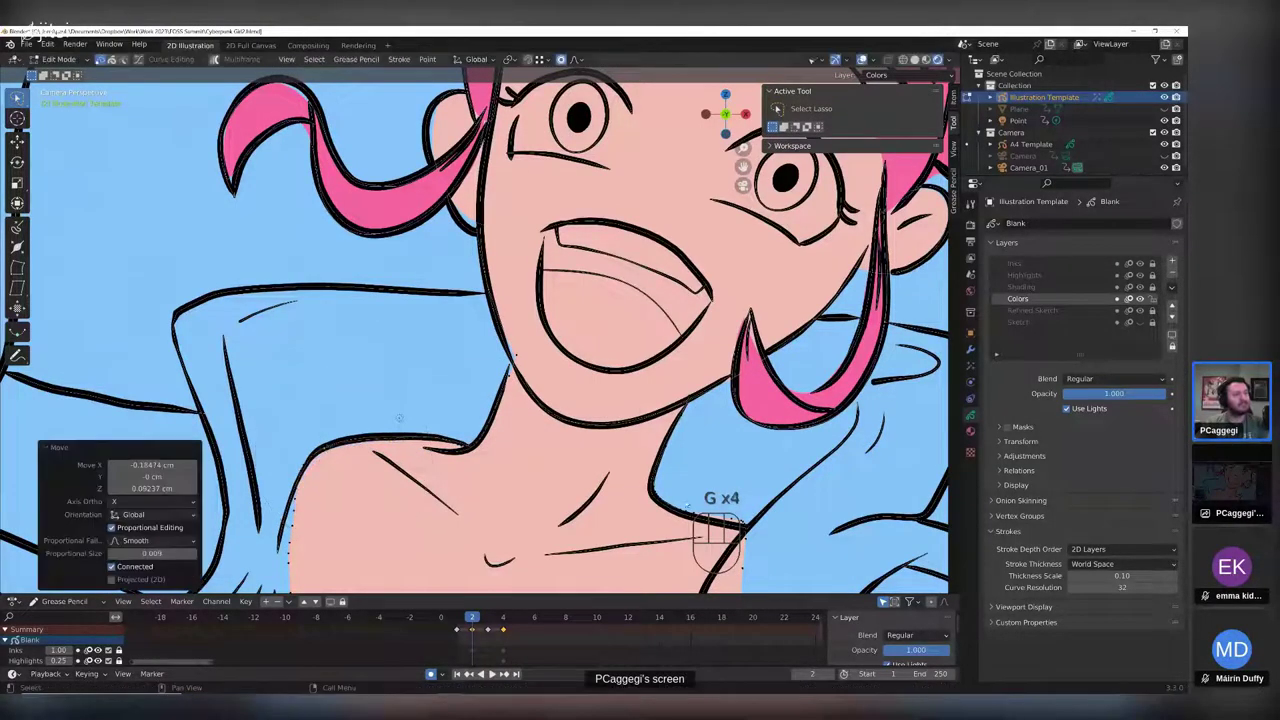
- Move the skin fill's edge at the base of the neck, beside the raised collar, onto the ink line
middle_click_drag(711, 486, 521, 350, "shift")
key("g")
left_click(387, 452)
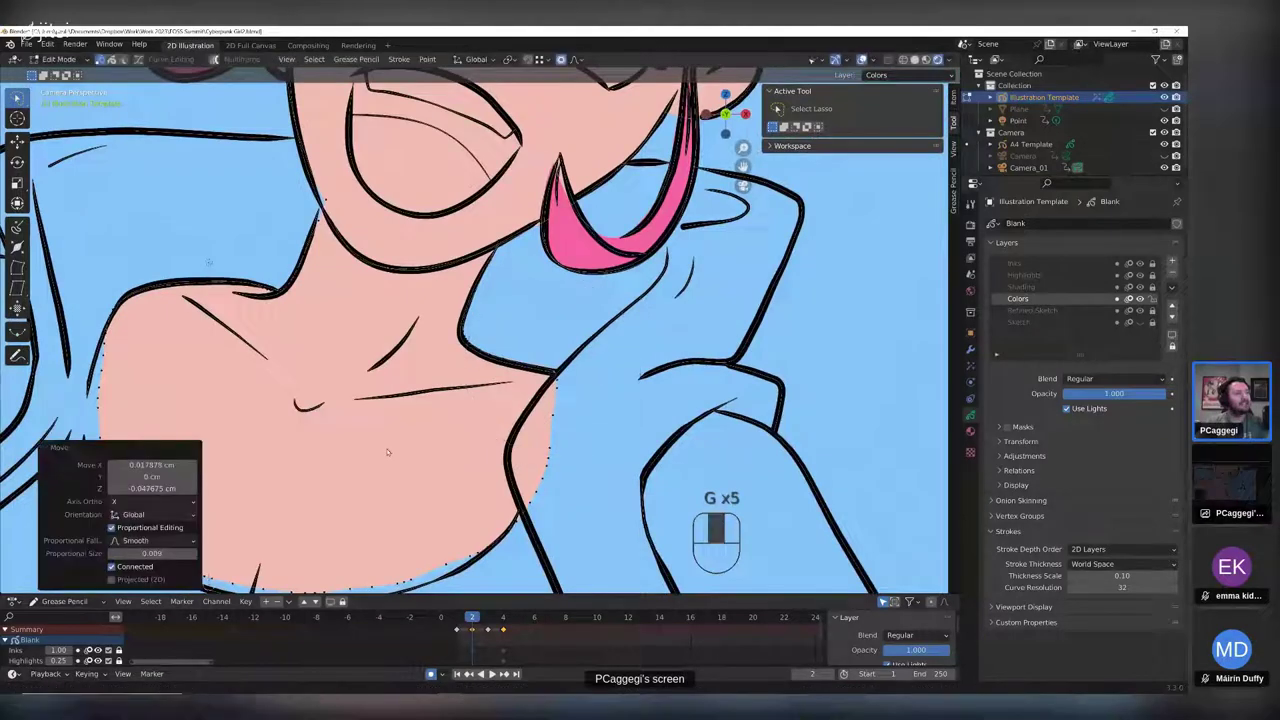
- Pull the chest skin fill's bottom edge down onto the inked neckline curve using proportional editing
middle_click_drag(387, 452, 496, 247, "shift")
key("g")
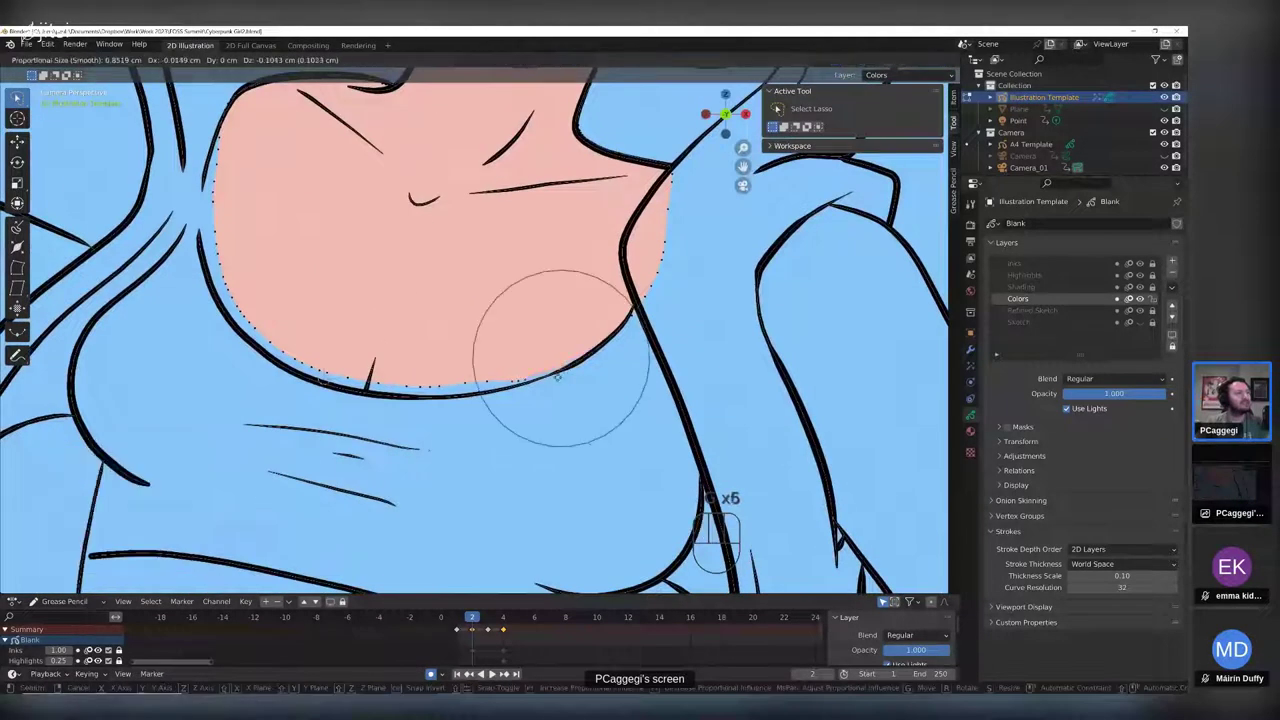
left_click(557, 377)
key("g")
left_click(456, 394)
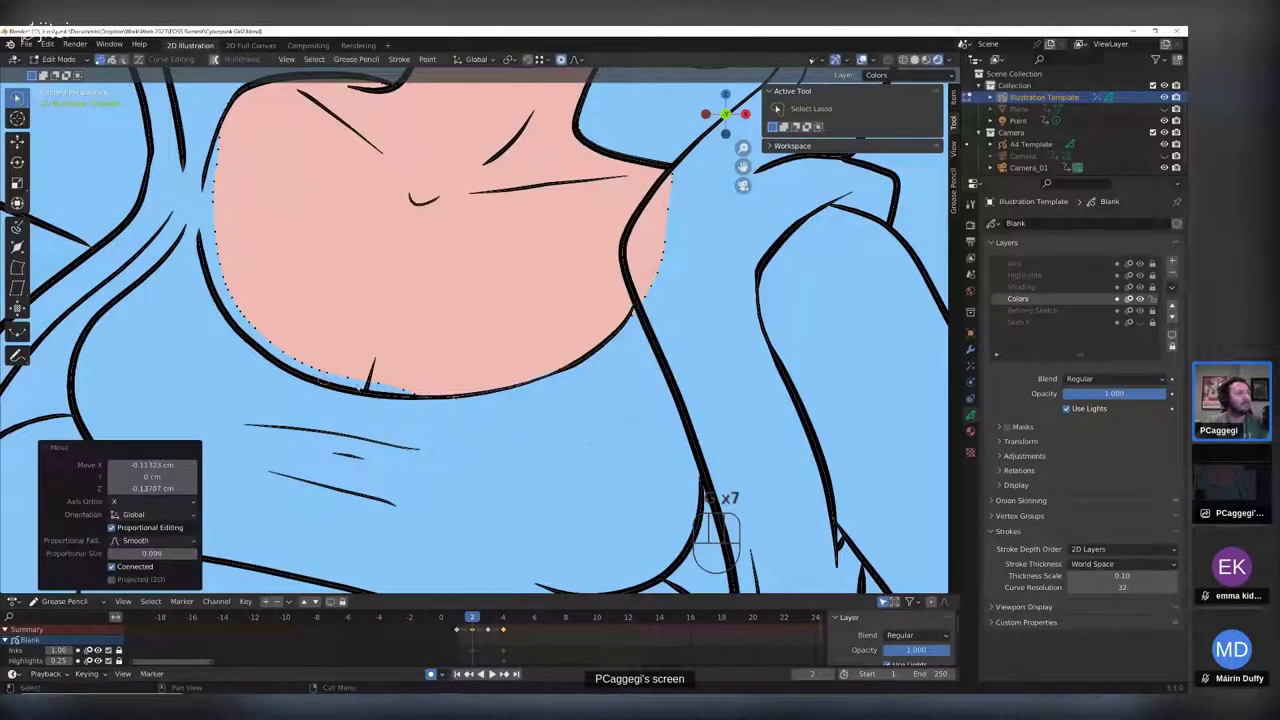
left_click(374, 384)
key("g")
left_click(368, 392)
- Move the chest skin fill's curved side edge, on the raised-arm side, out to the ink line up to the shoulder
left_click(286, 358)
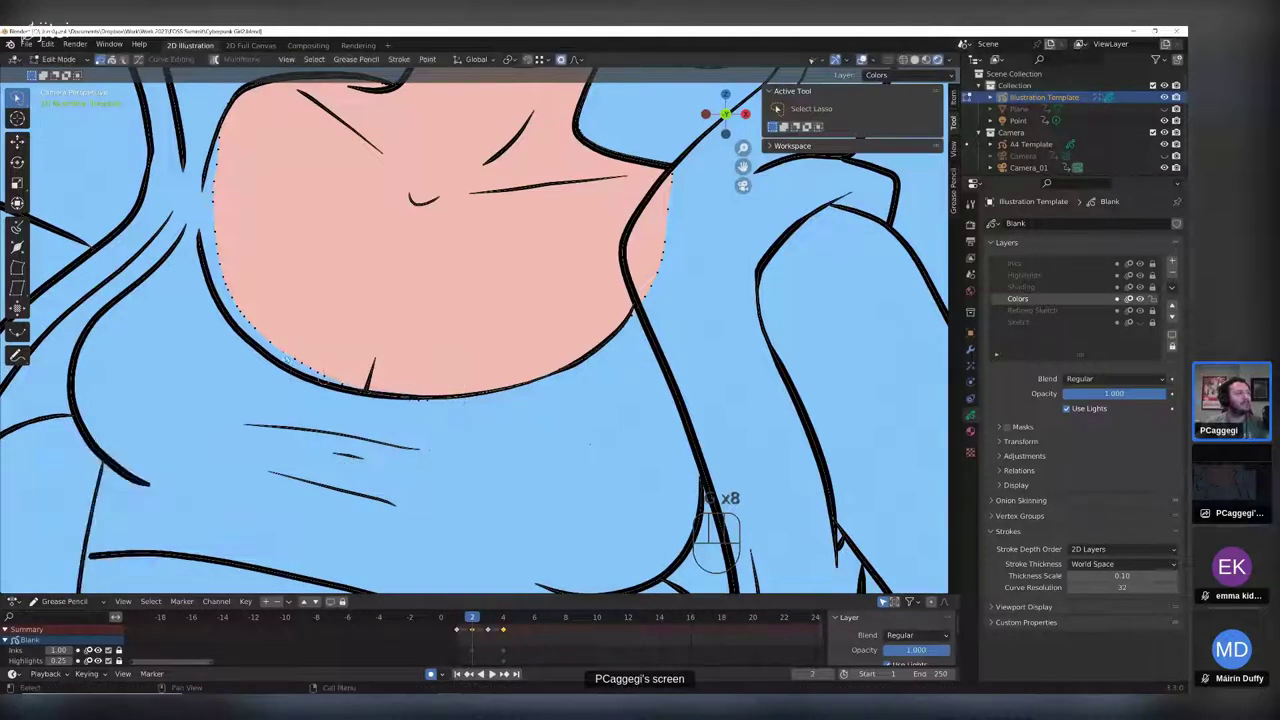
key("g")
left_click(268, 360)
key("g")
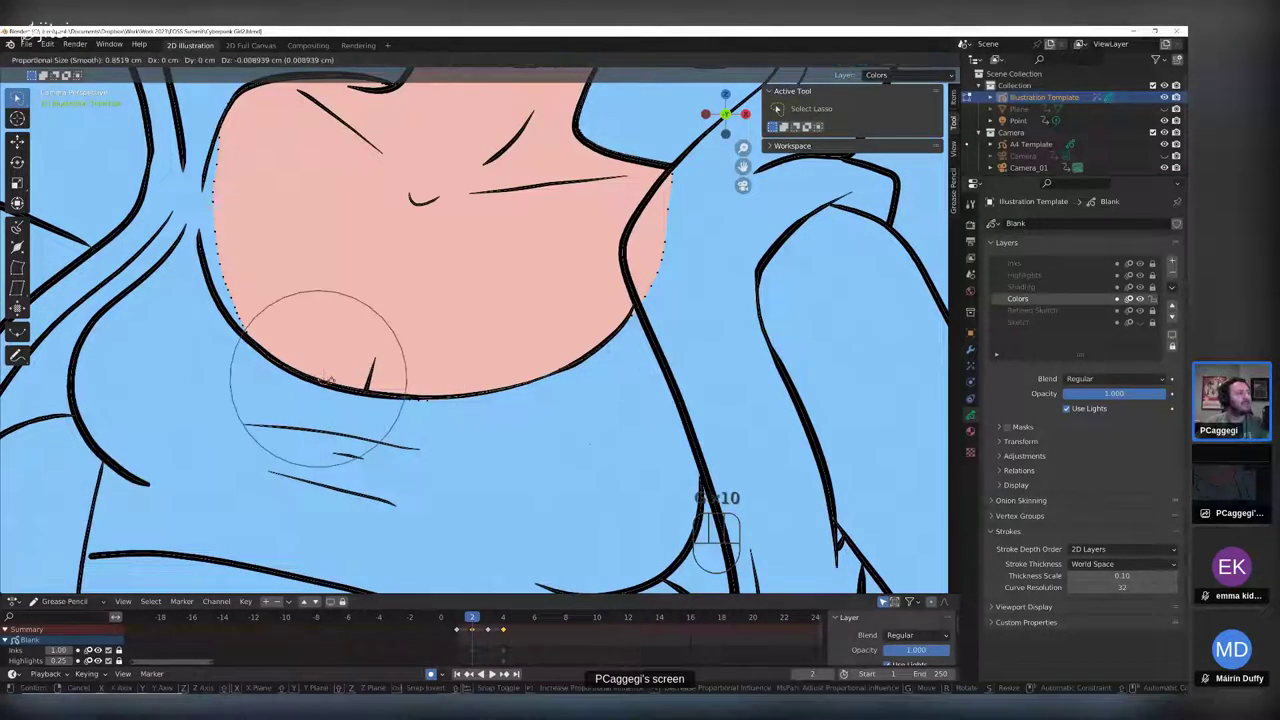
left_click(326, 378)
key("g")
left_click(214, 276)
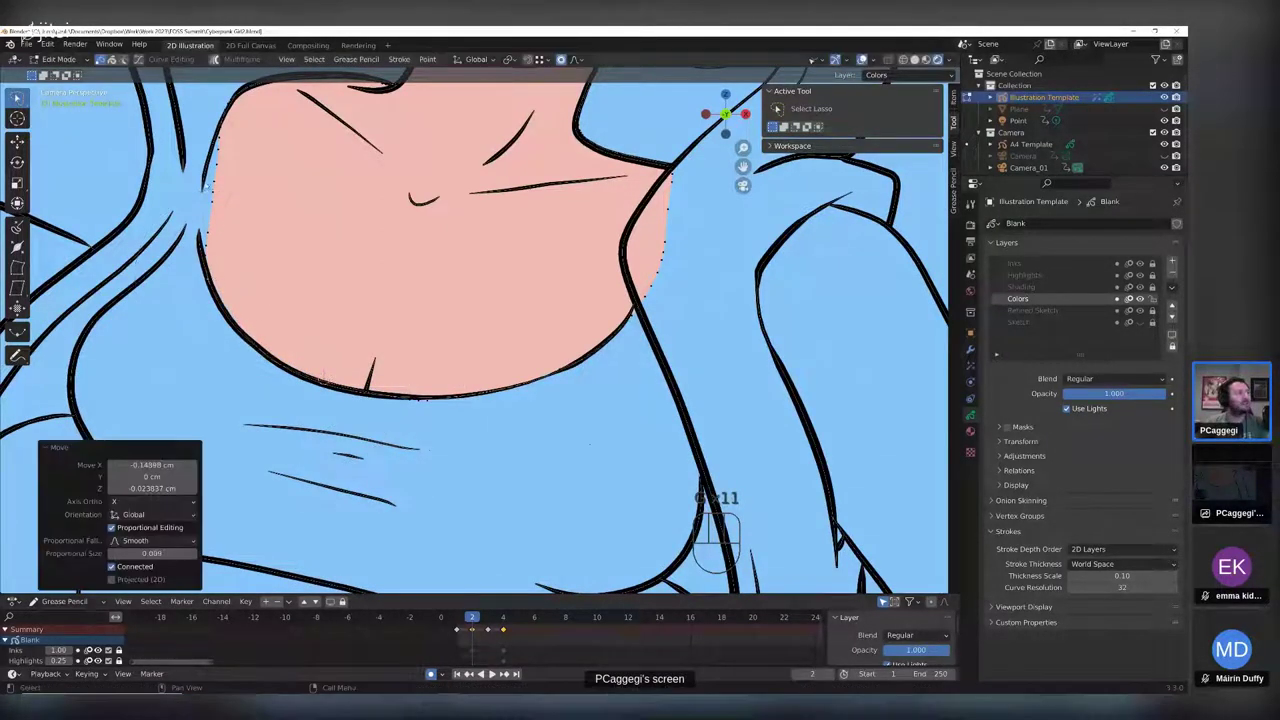
left_click(213, 195)
key("g")
left_click(205, 189)
- Adjust the face fill's edge along the jaw and cheek so it meets the inked contour on the raised-arm side
middle_click_drag(356, 129, 351, 271, "shift")
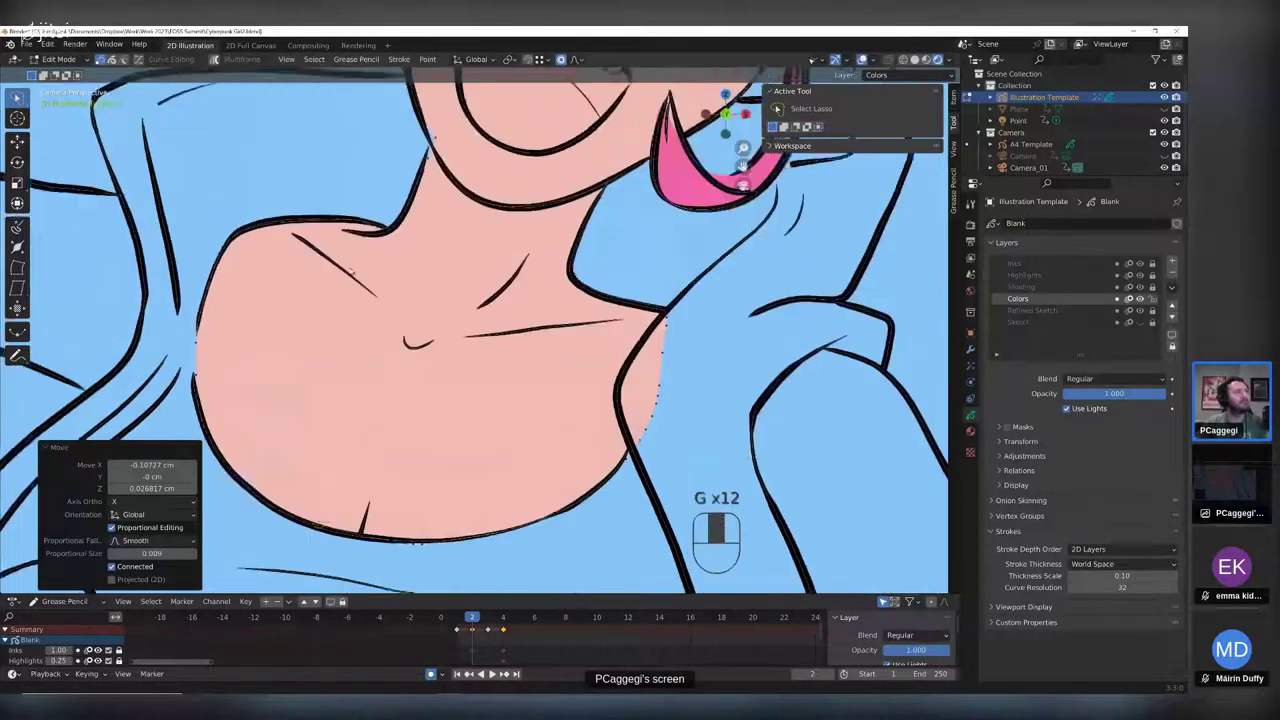
middle_click_drag(205, 332, 175, 539, "shift")
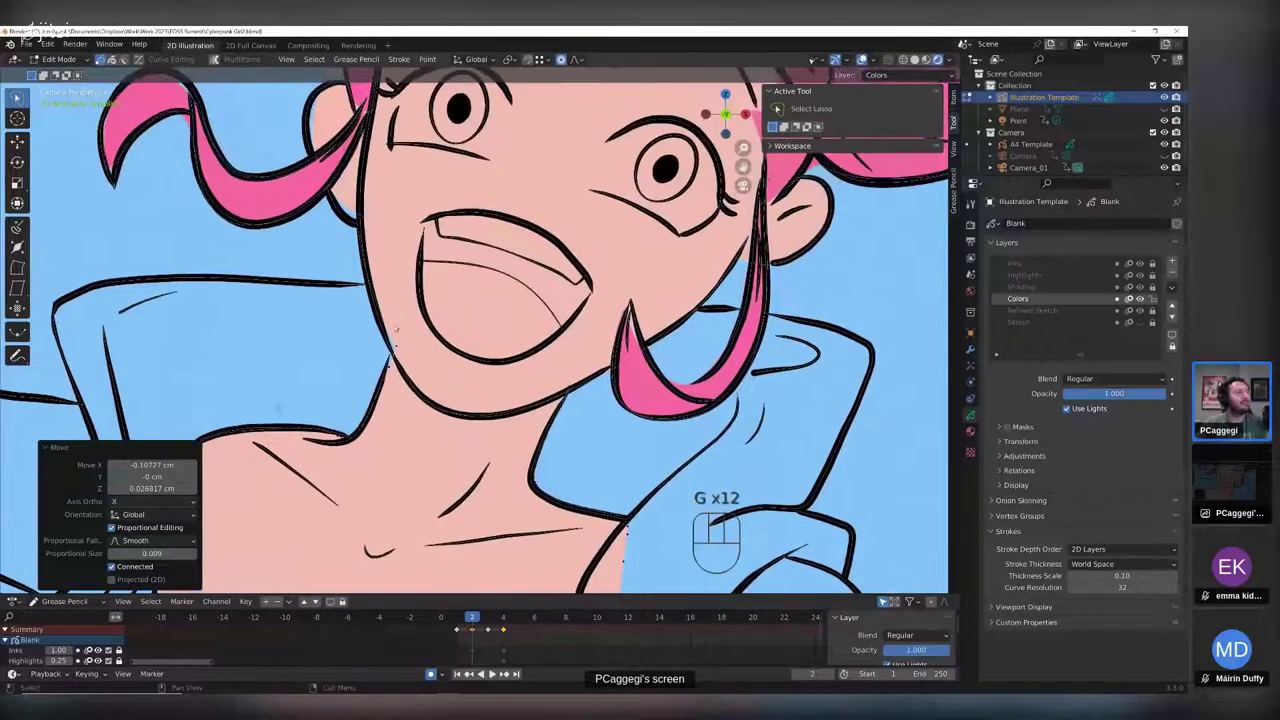
key("g")
left_click(396, 330)
middle_click_drag(374, 180, 419, 297, "shift")
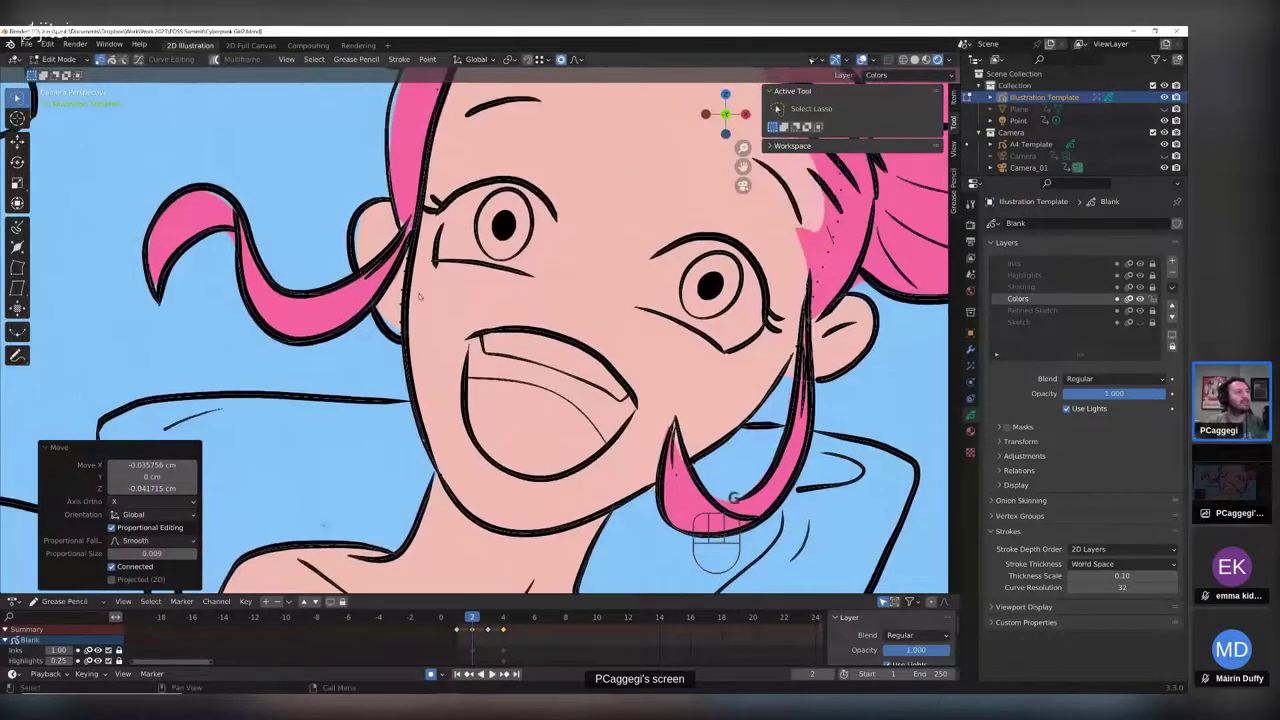
key("g")
left_click(419, 297)
- Fit the skin fill's edge to the inked outline of the ear on the raised-arm side
key("g")
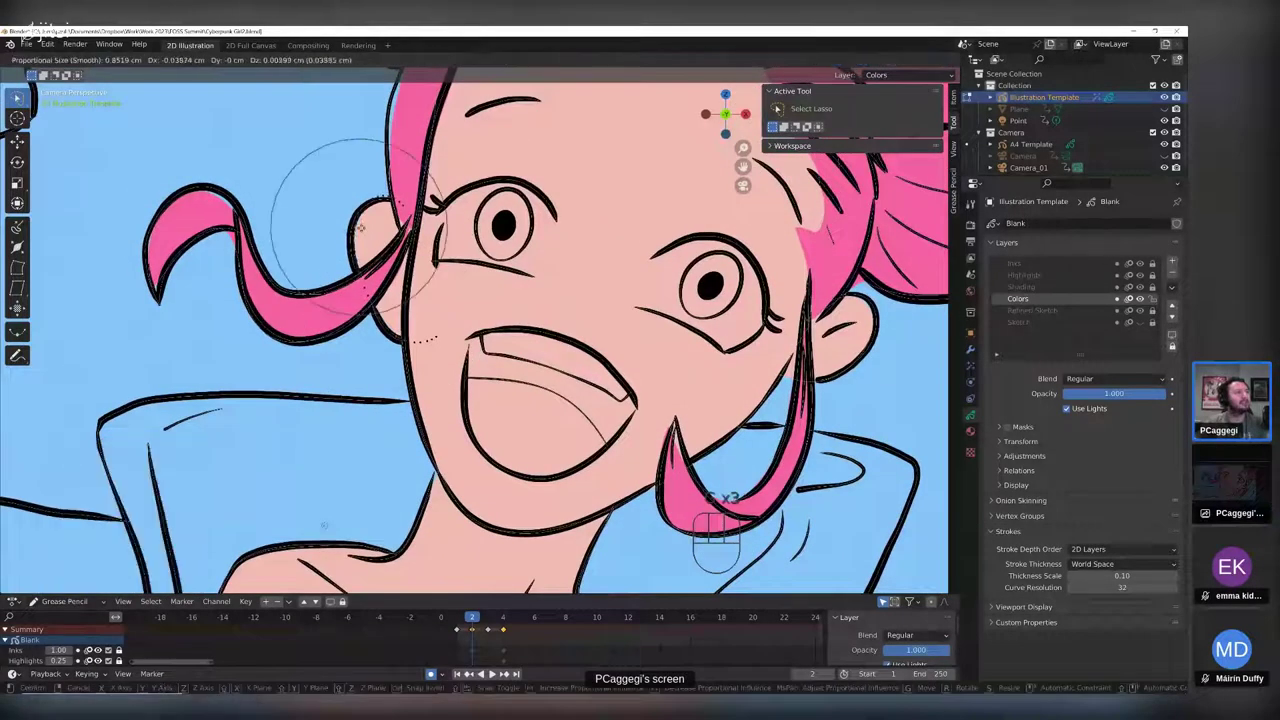
left_click(360, 227)
key("g")
left_click(405, 229)
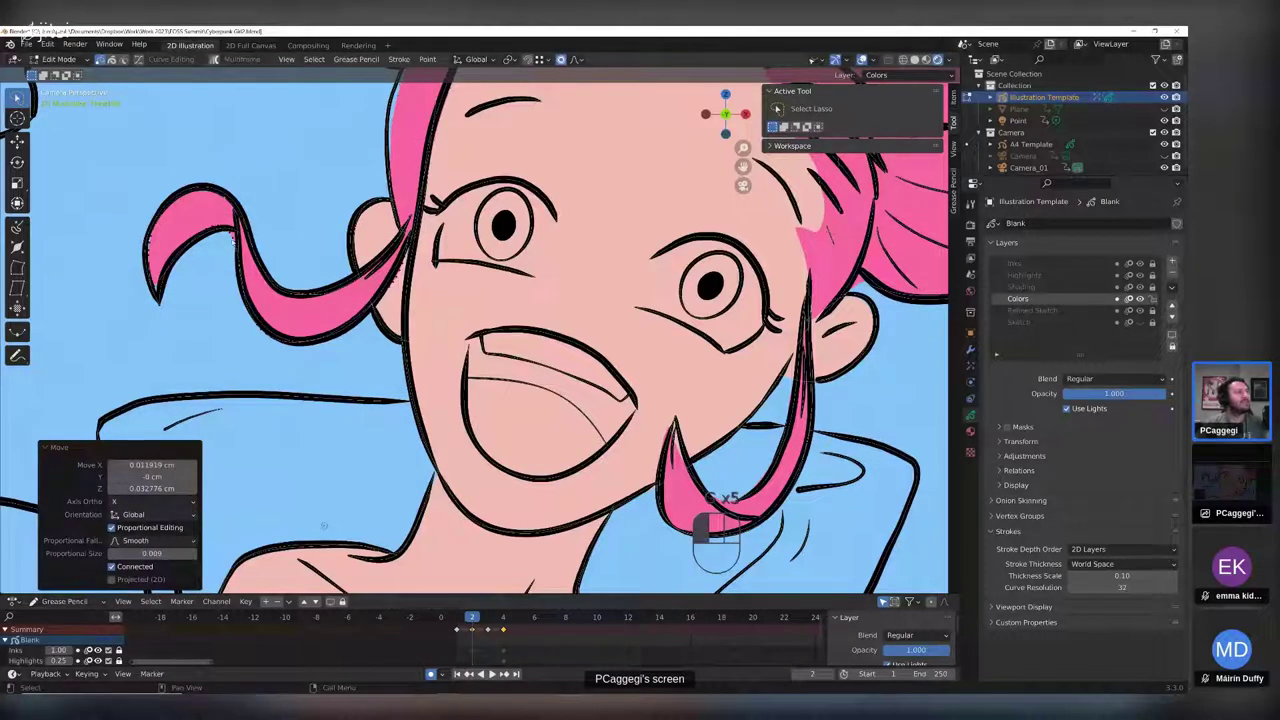
- Shrink the proportional influence and nudge the pink fill edges of both curled hair strands onto their ink lines
key("g")
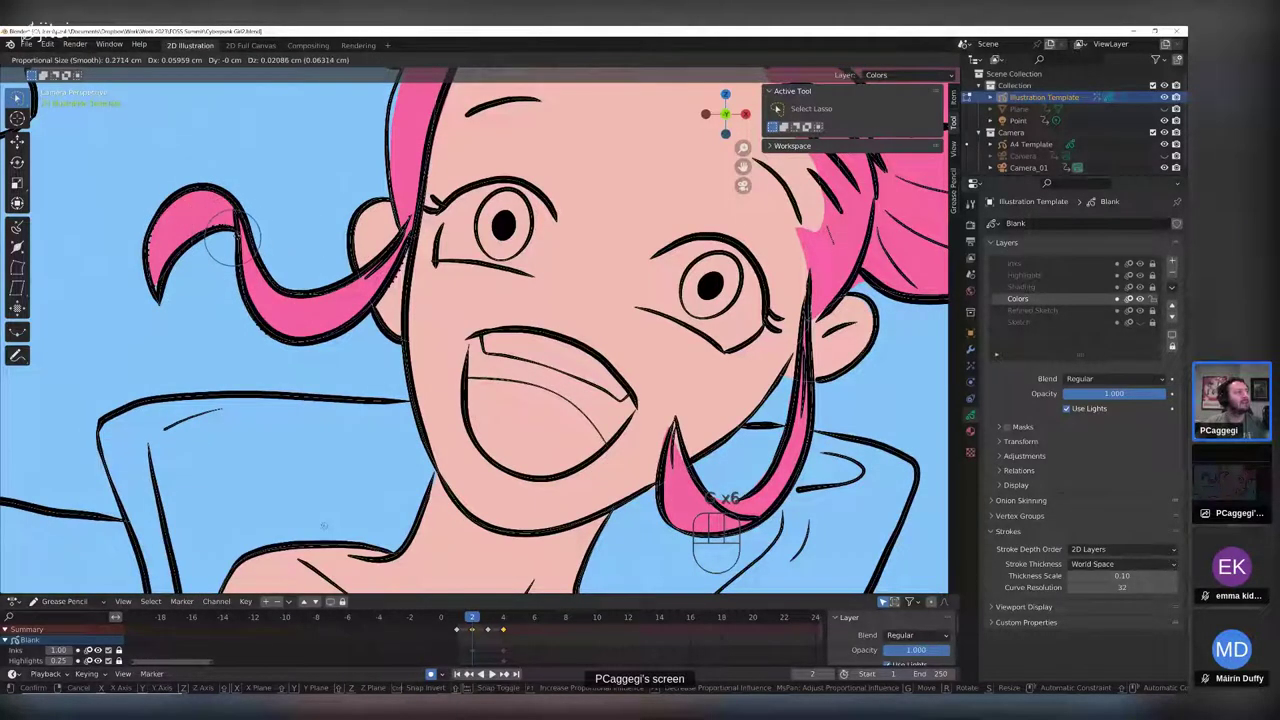
left_click(323, 525)
key("g")
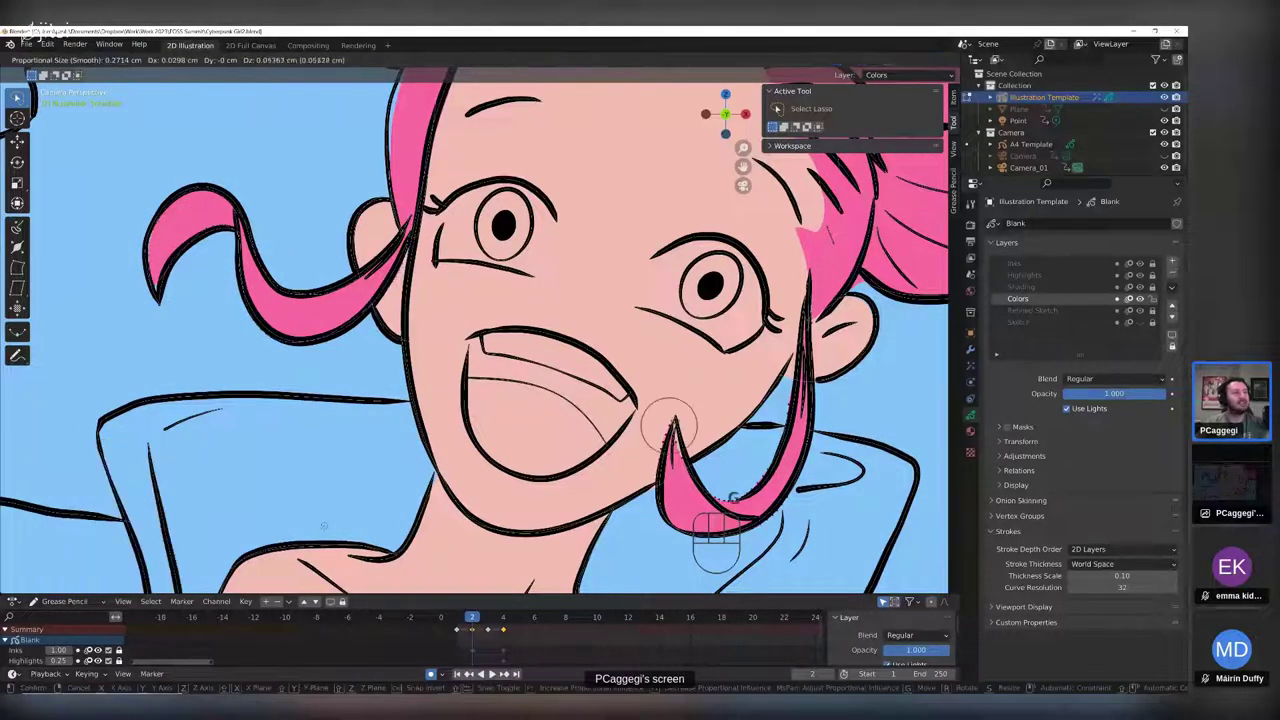
left_click(323, 525)
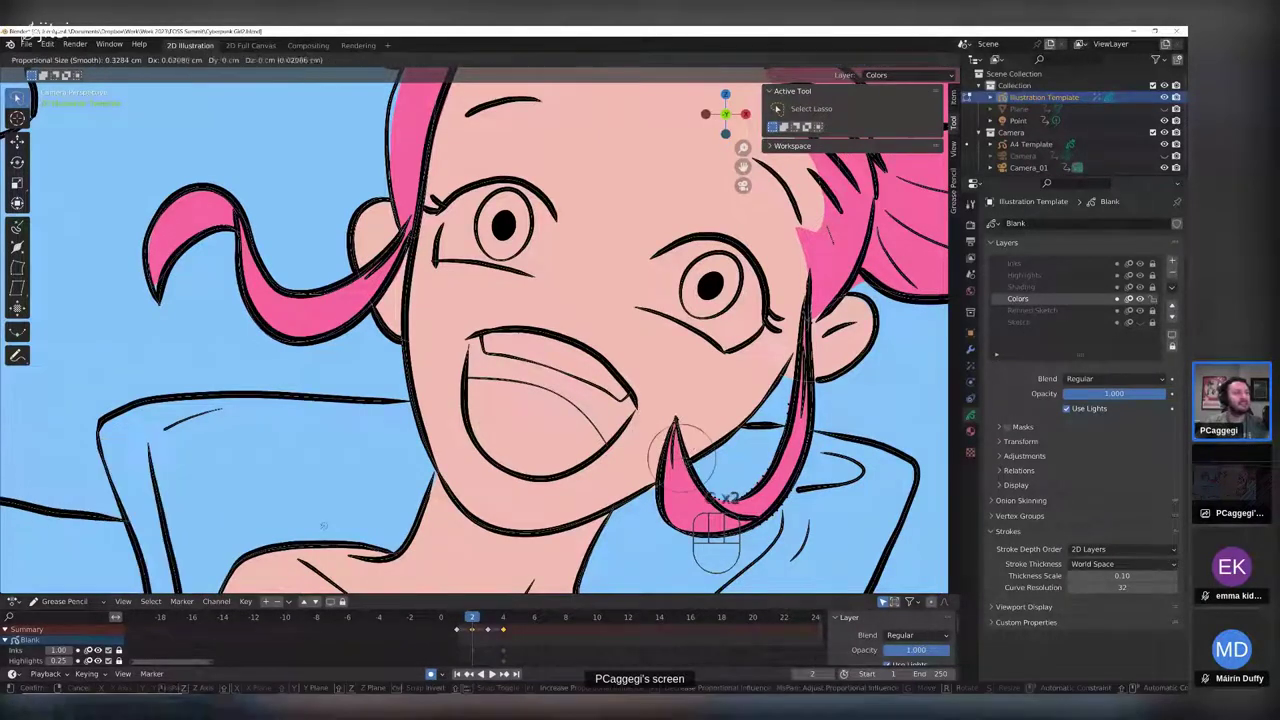
key("g")
left_click(323, 525)
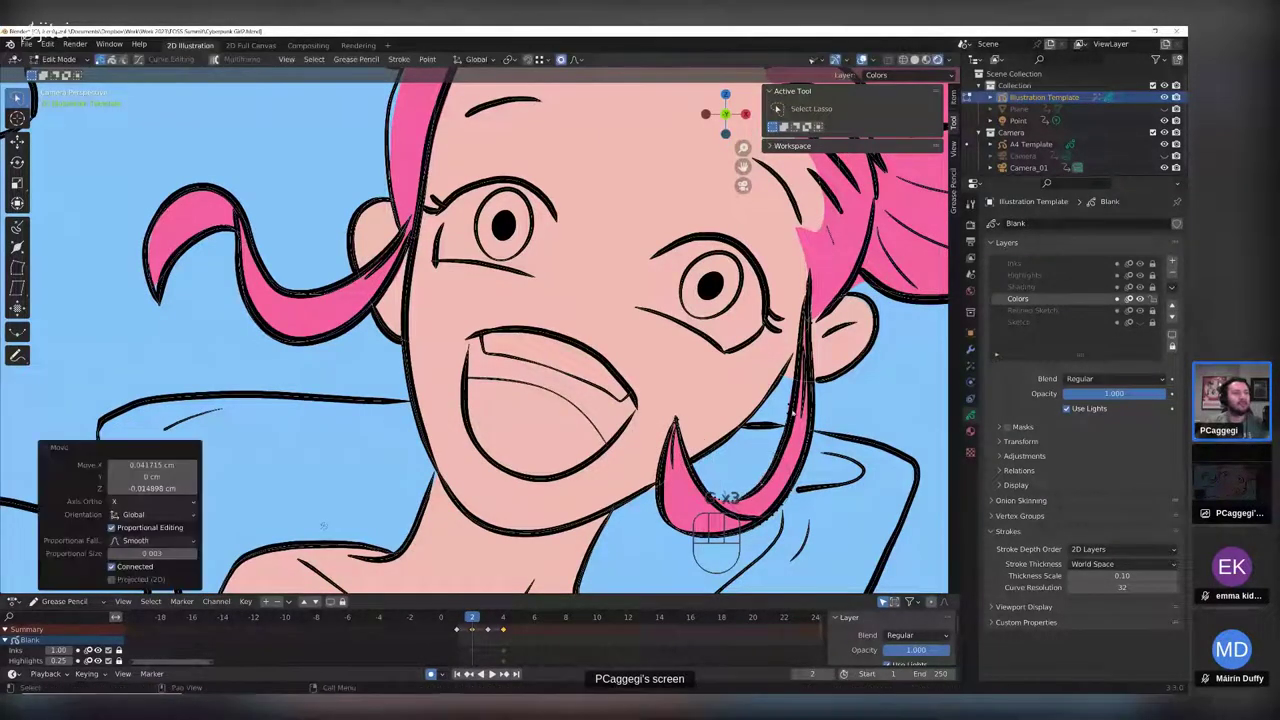
key("g")
left_click(323, 525)
- Move the pink hair fill's lower edge above the ear, beneath the large round bun, to the inked hairline
middle_click_drag(851, 287, 674, 436)
key("g")
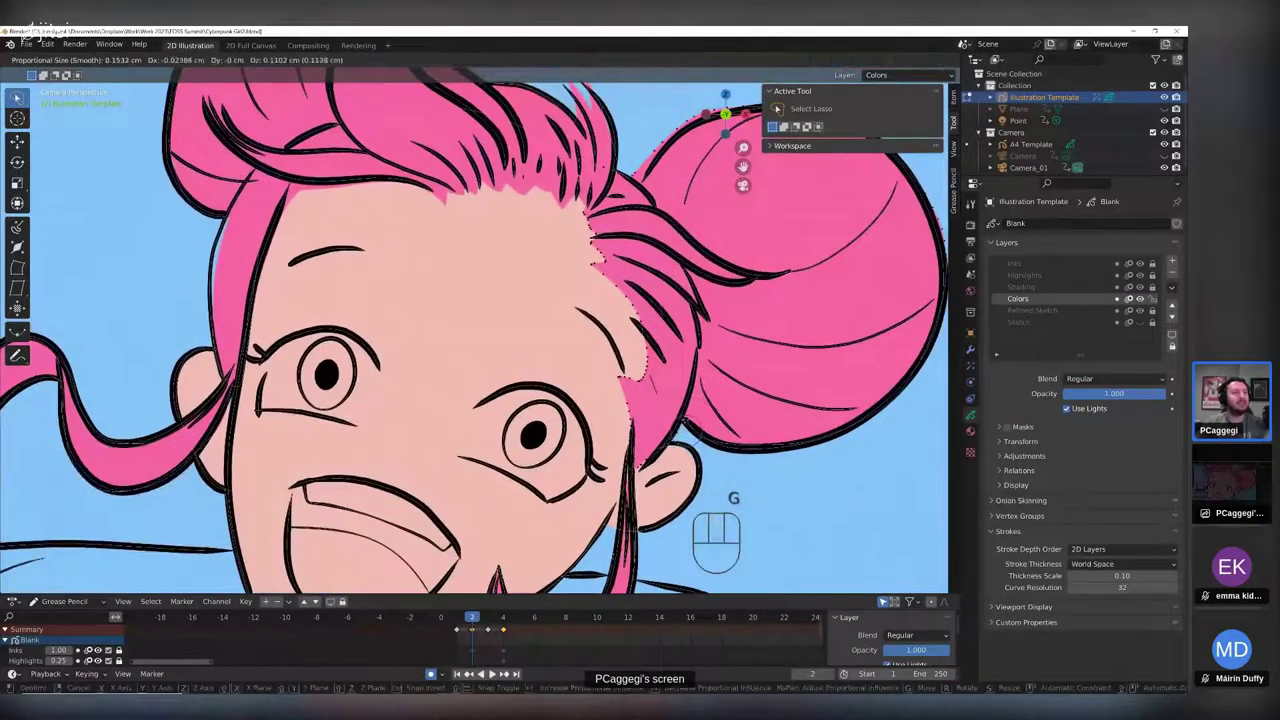
left_click(745, 280)
- Enlarge the proportional influence and pull the large bun's pink fill in to the ink where the bun joins the head
middle_click_drag(745, 280, 592, 410, "shift")
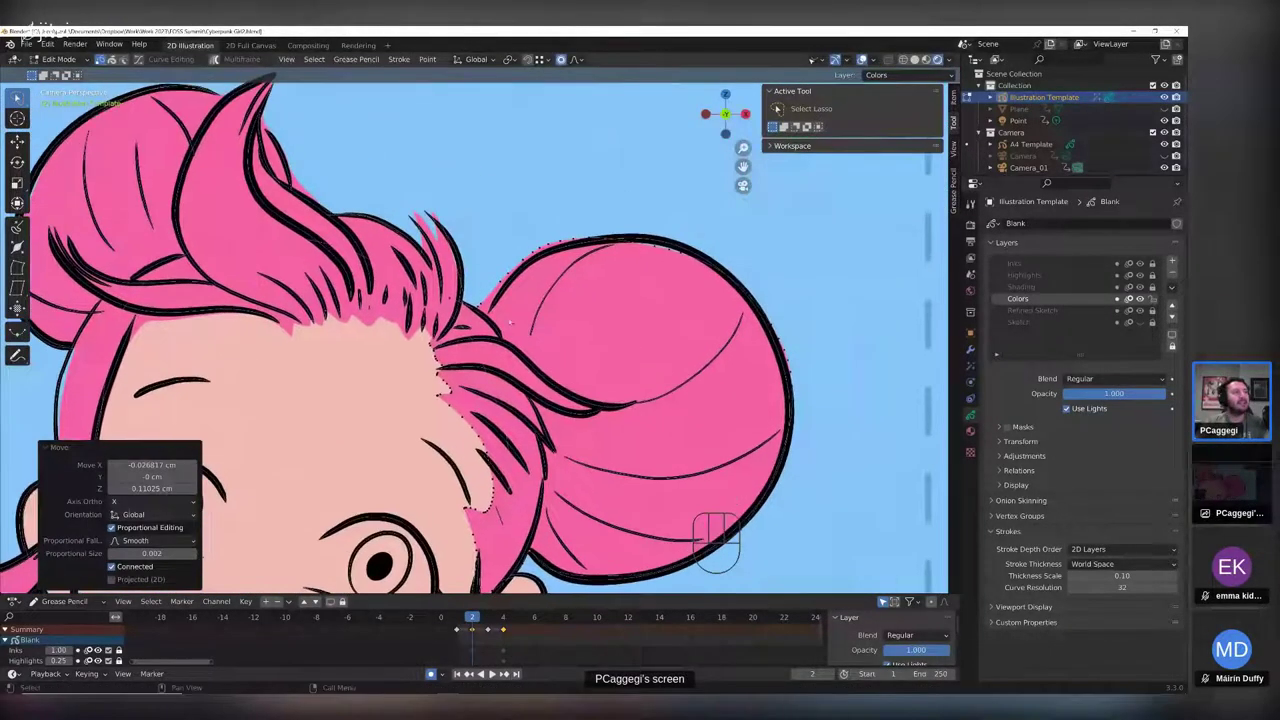
key("g")
scroll(493, 308, "down", 3)
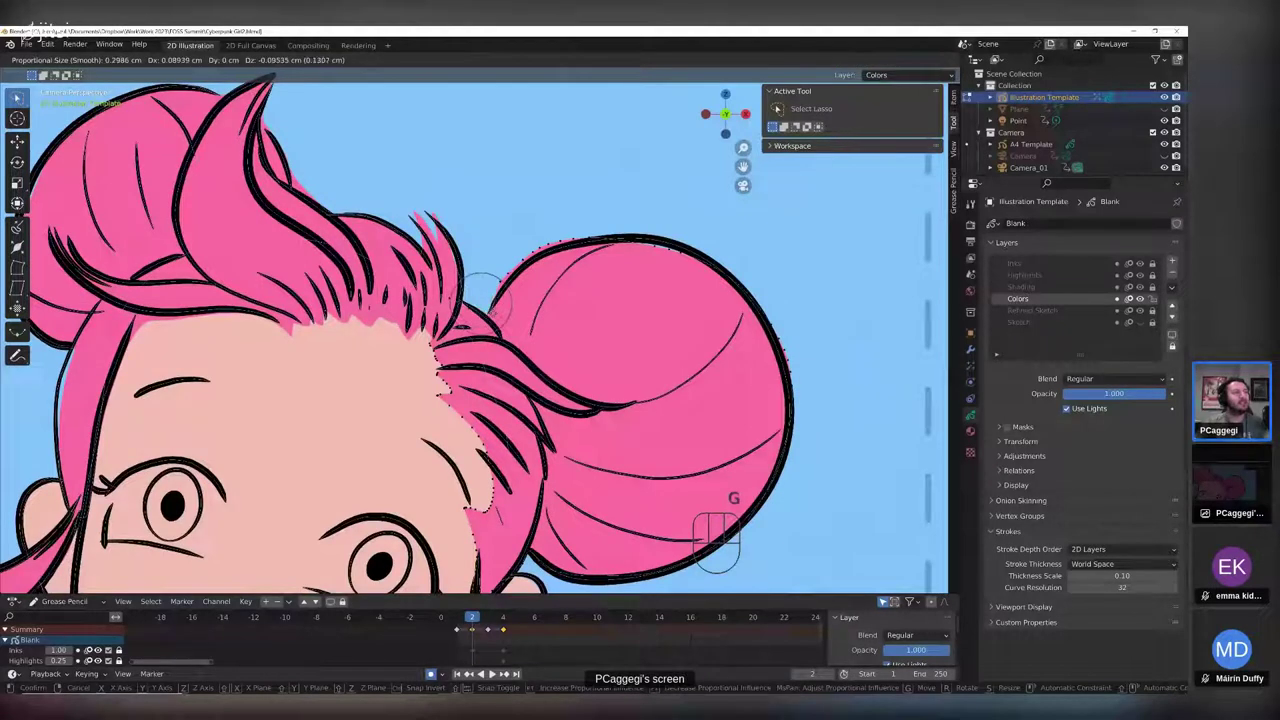
left_click(493, 310)
left_click(510, 281)
key("g")
left_click(527, 265)
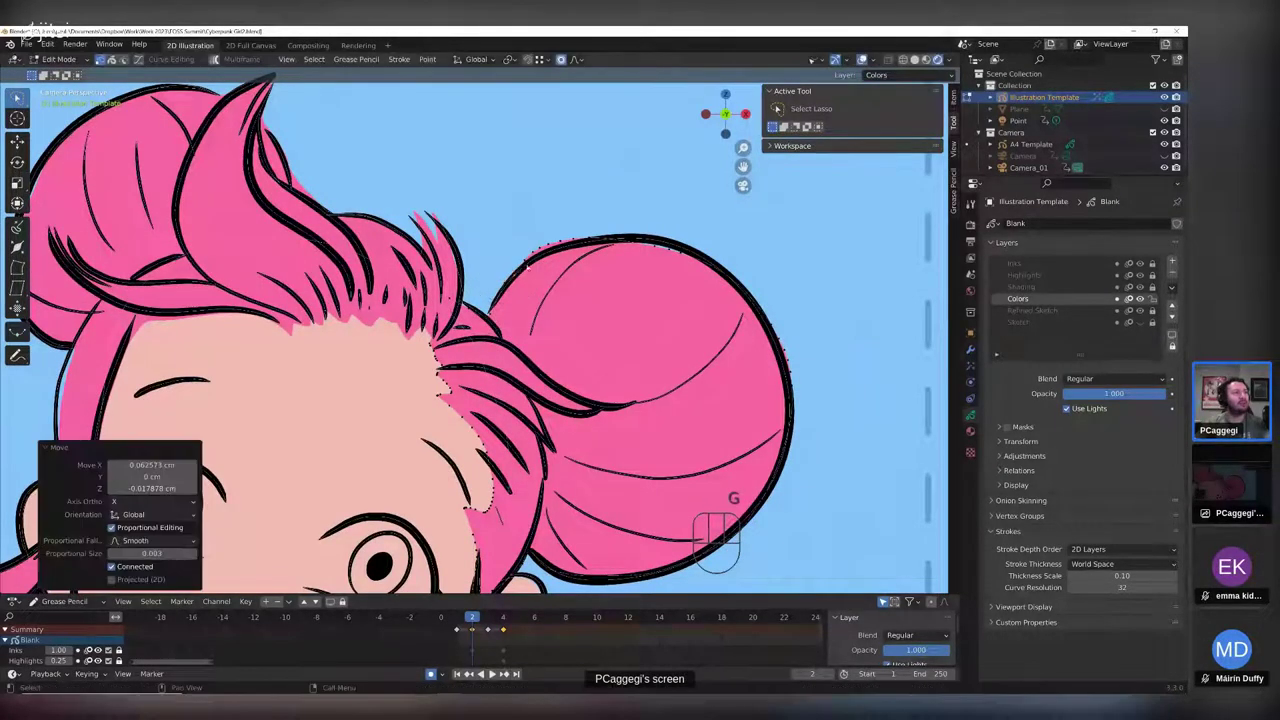
- Fit the large bun's pink fill to the ink along its top and outer side, widening the proportional influence
key("g")
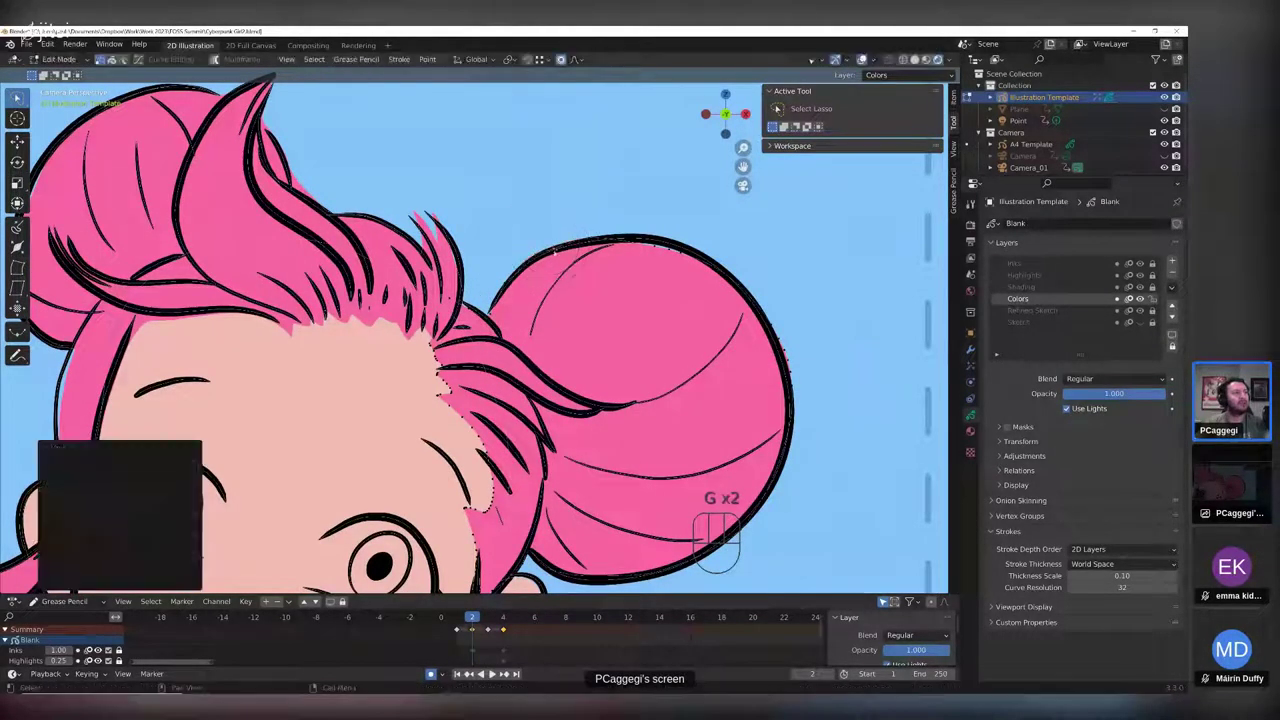
left_click(654, 247)
key("g")
left_click(656, 241)
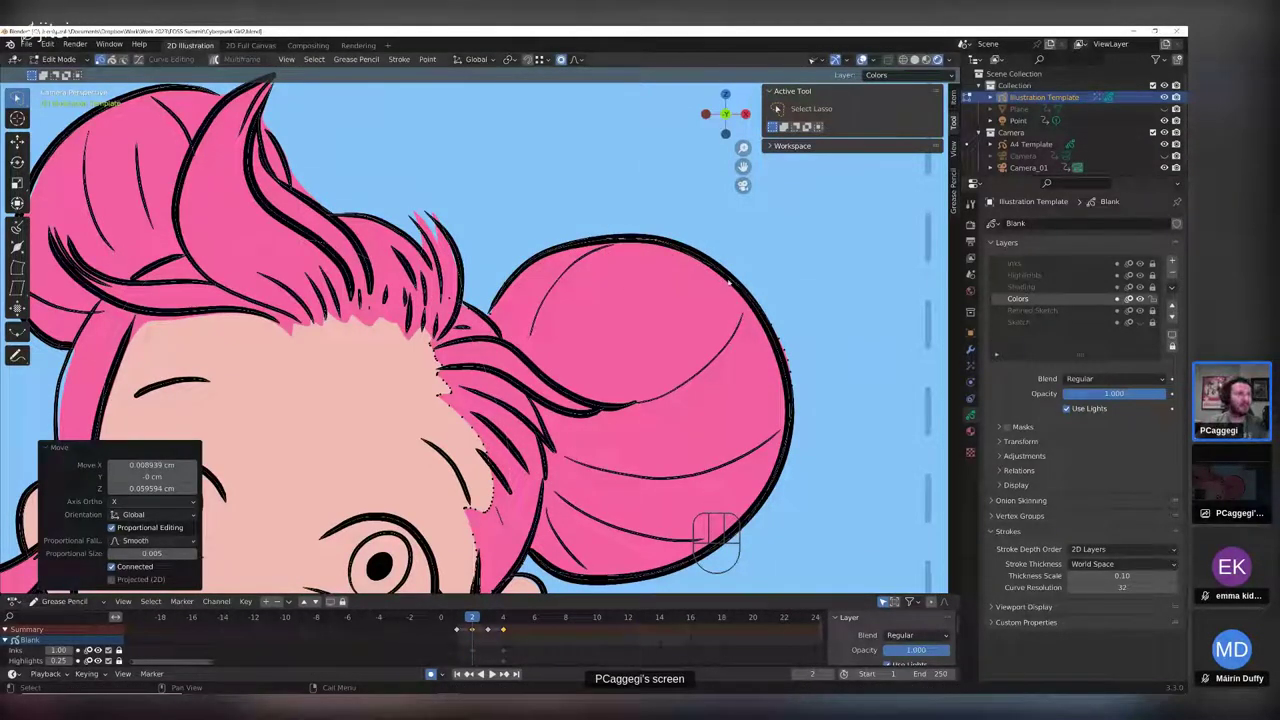
left_click(805, 368)
key("g")
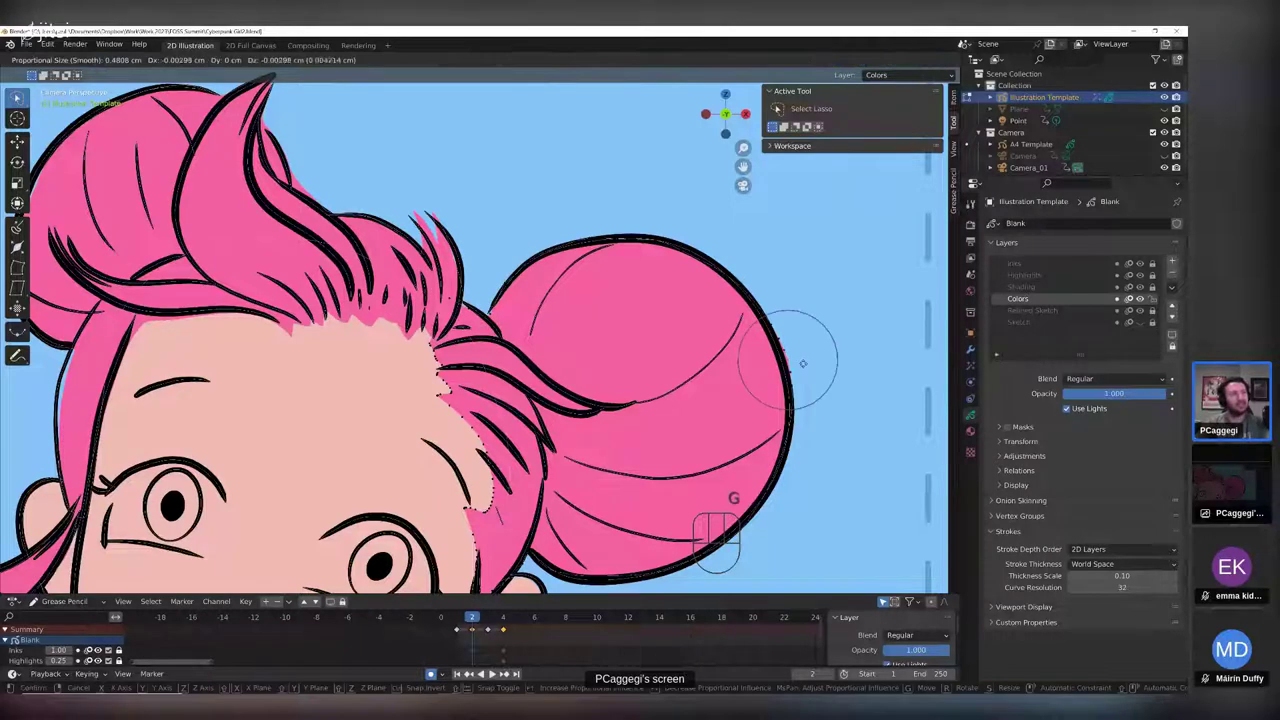
scroll(800, 368, "down", 5)
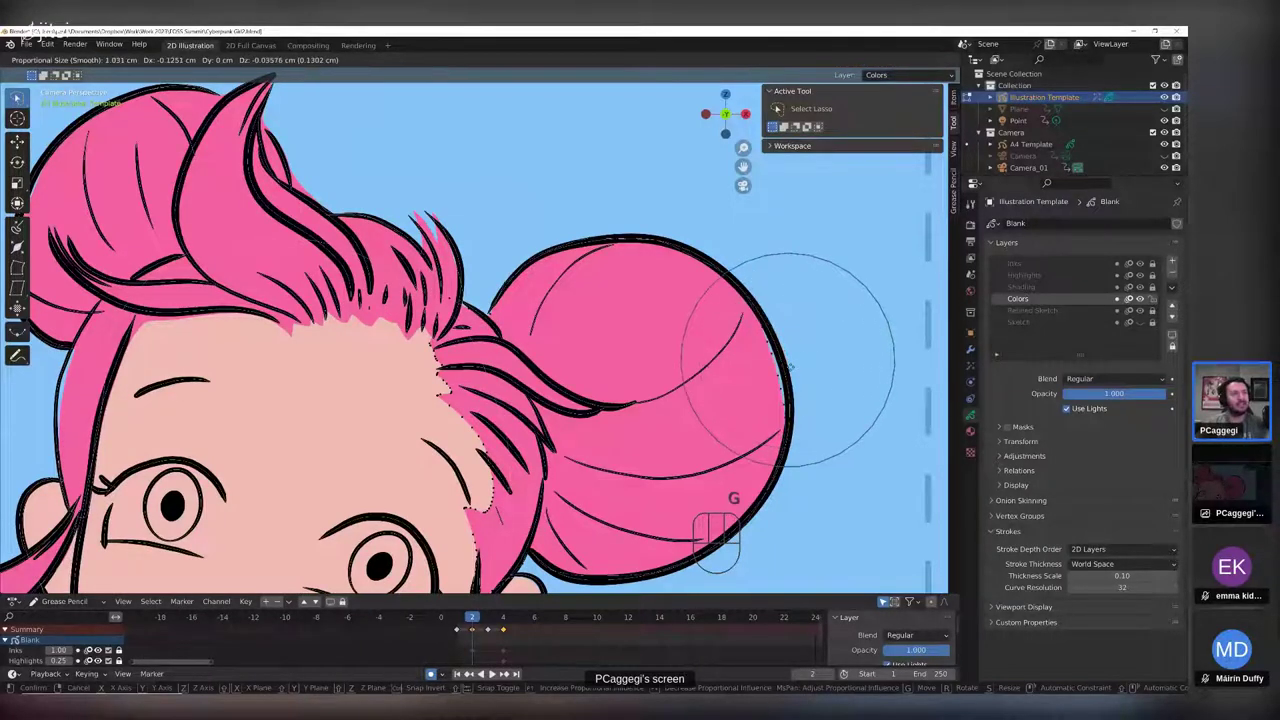
left_click(799, 366)
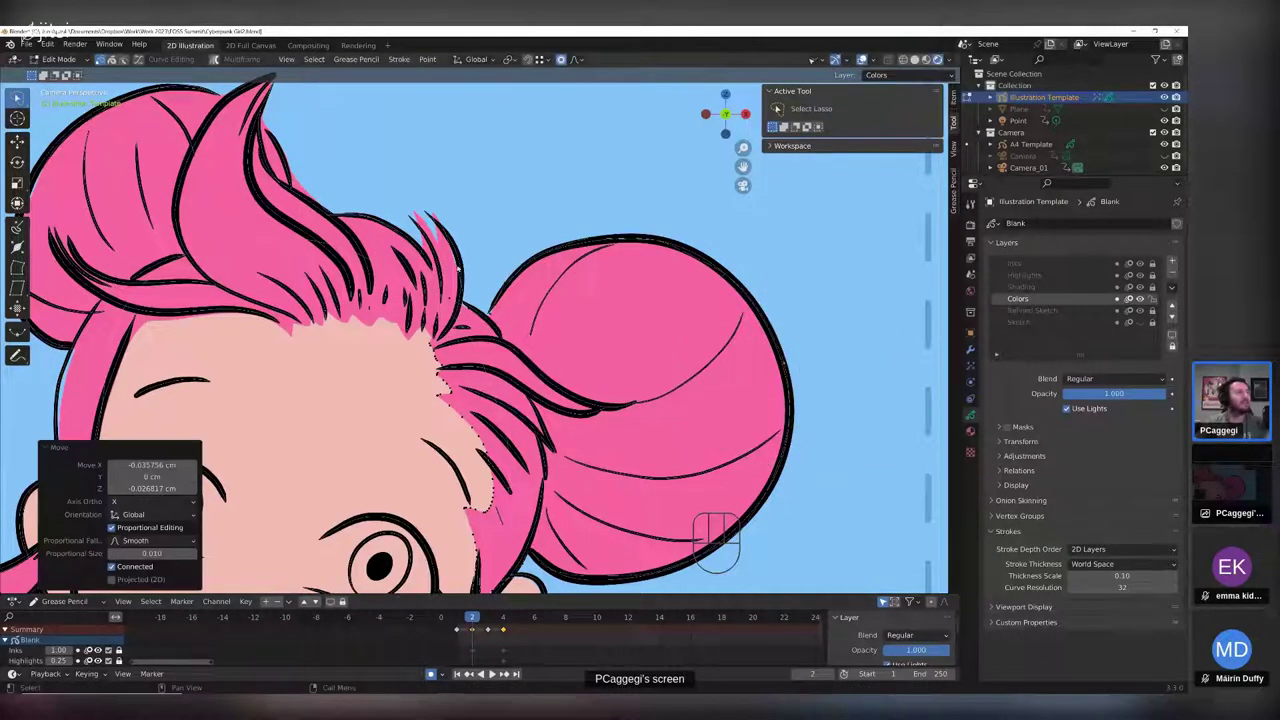
- Move the pink fill edge of the side hair below the smaller bun out to its ink line
mouse_move(159, 116)
middle_mouse_down("shift")
mouse_move(343, 171)
mouse_move(388, 199)
middle_mouse_up("shift")
middle_click_drag(368, 438, 436, 282, "shift")
left_click(361, 326)
key("g")
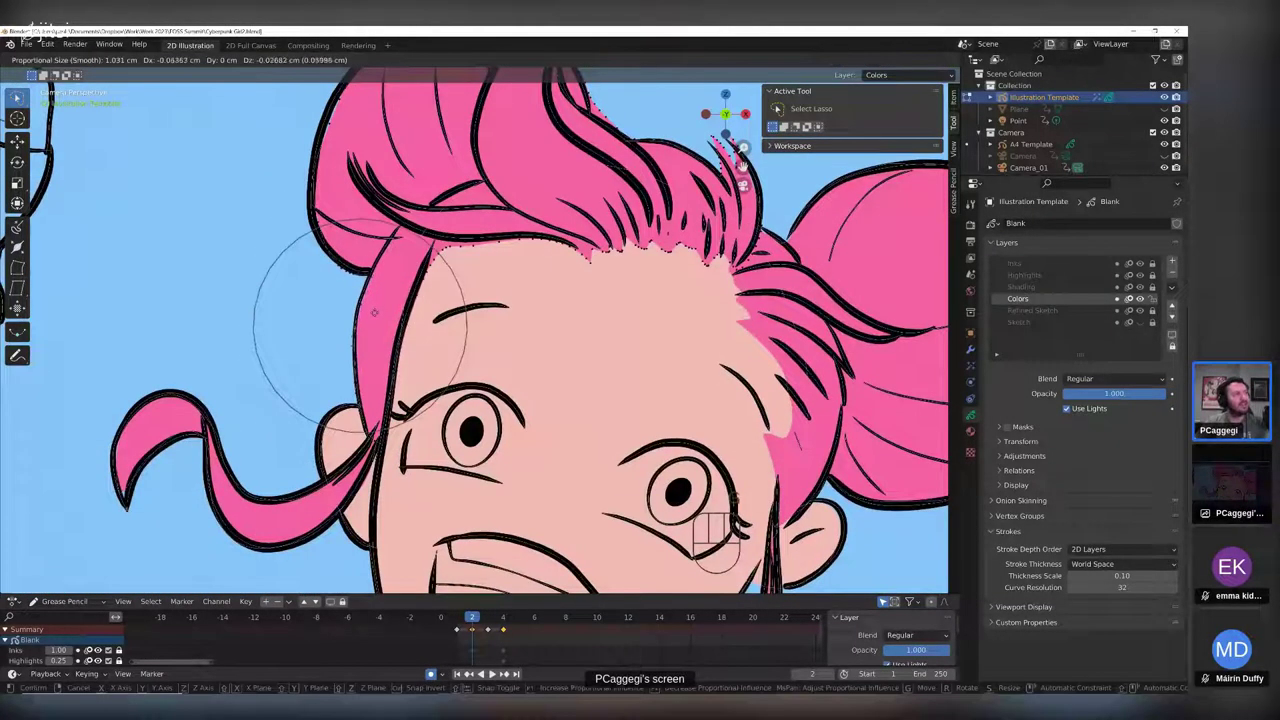
left_click(384, 310)
- Return to Draw Mode and choose the yellow color from the Cybrgirl palette for the jacket
key("Tab")
scroll(542, 325, "down", 2)
scroll(542, 325, "down", 2)
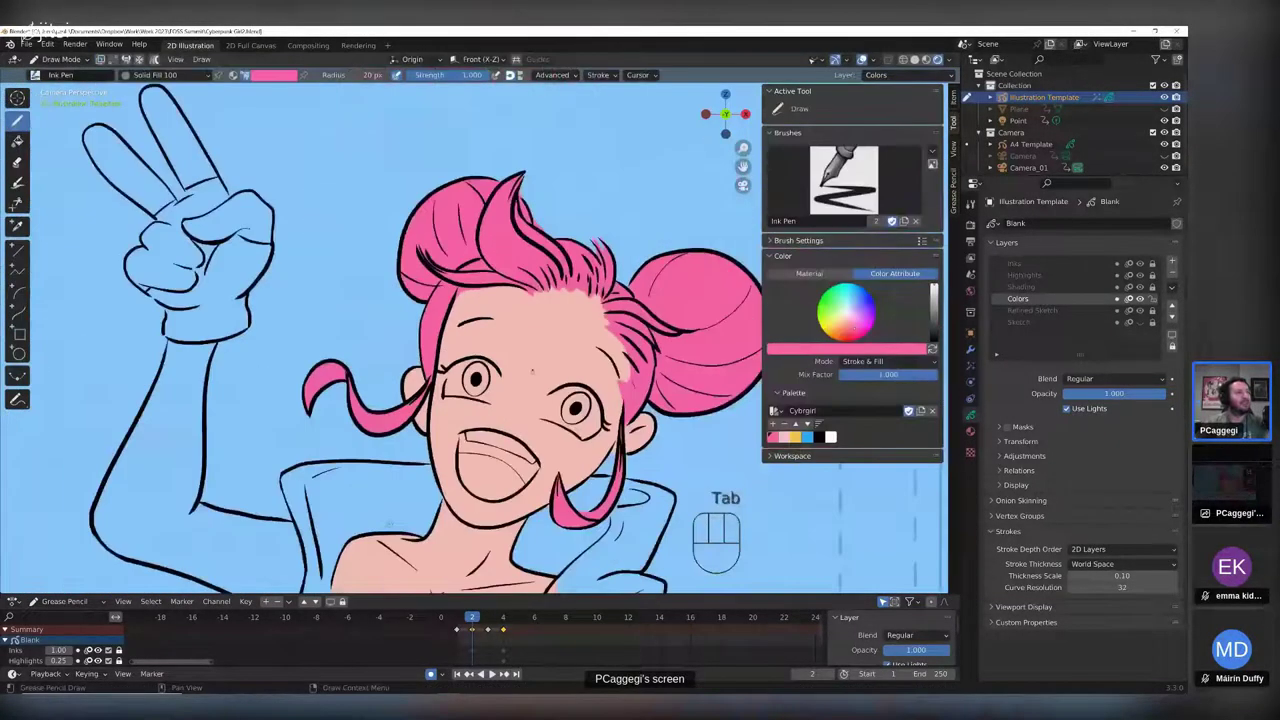
scroll(528, 284, "down", 1)
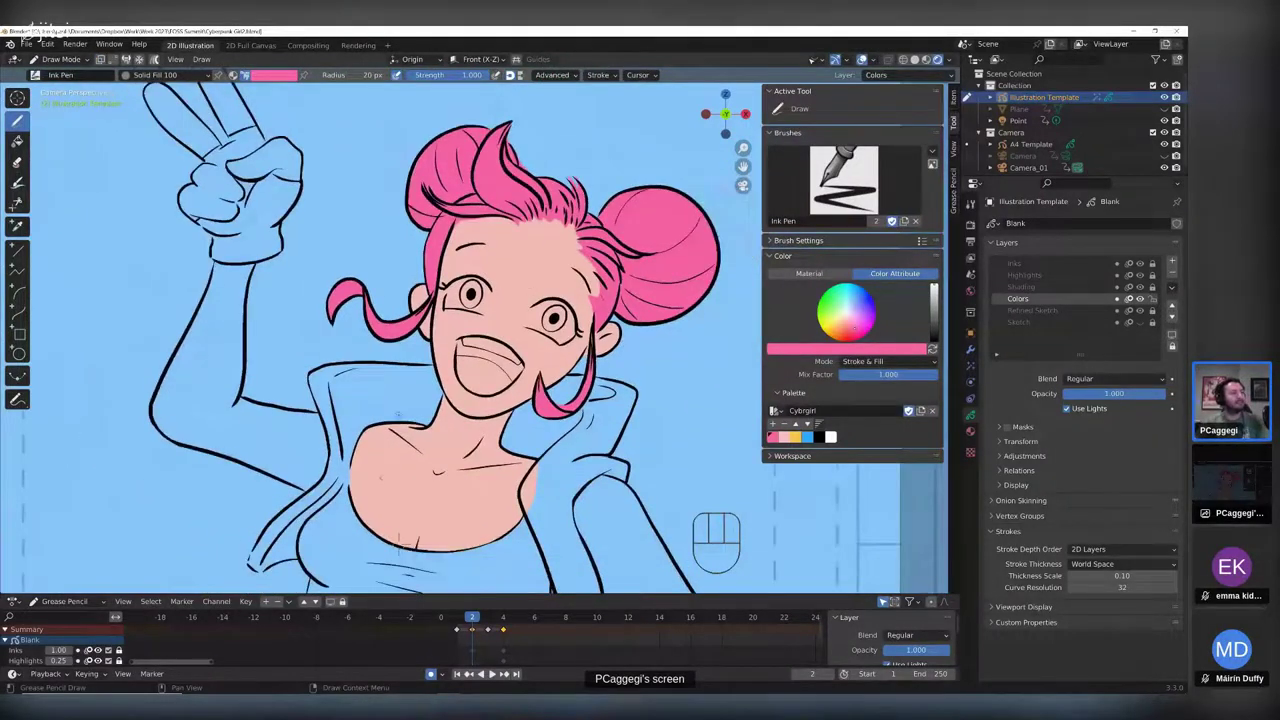
middle_click_drag(528, 284, 524, 198, "shift")
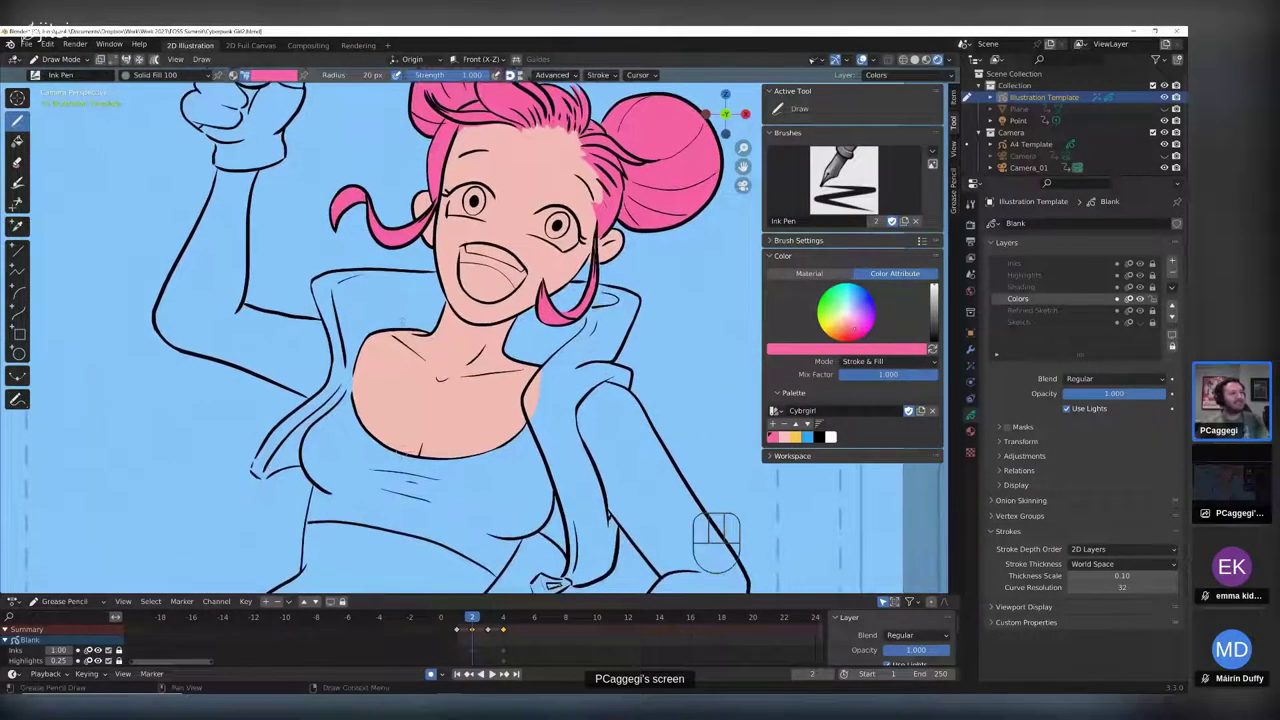
left_click(795, 436)
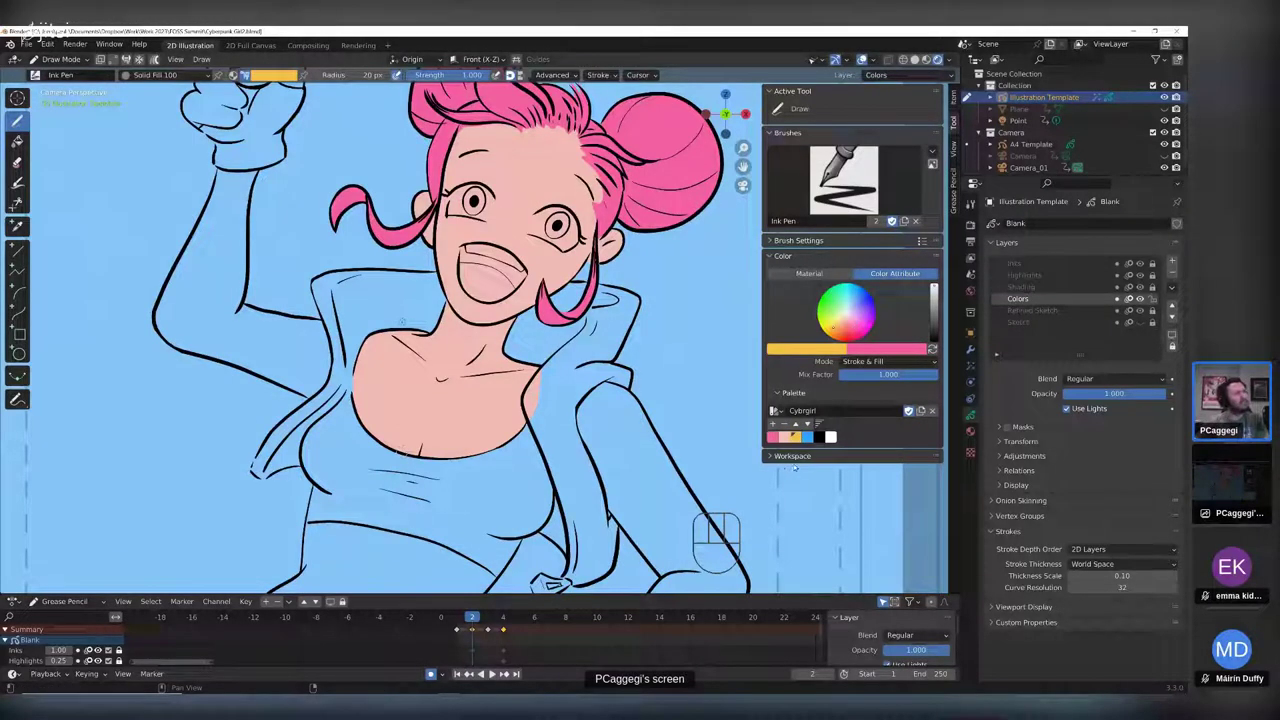
left_click(808, 440)
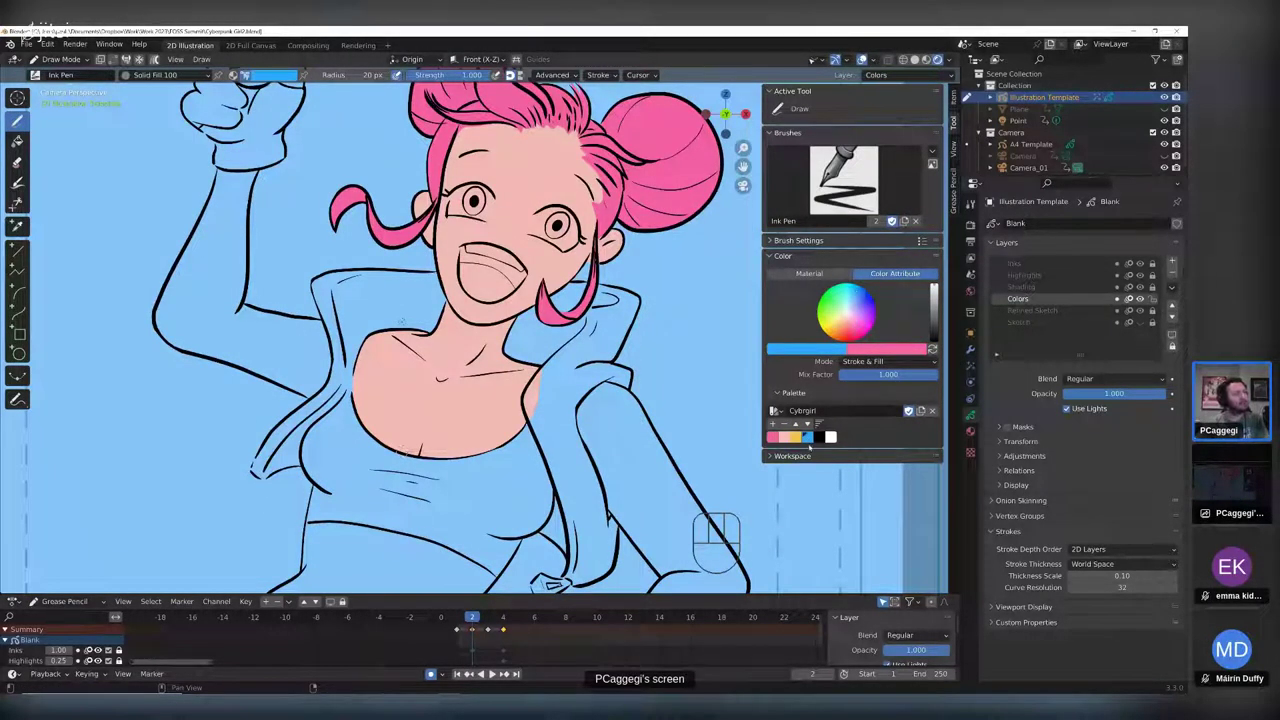
middle_click_drag(649, 506, 637, 442)
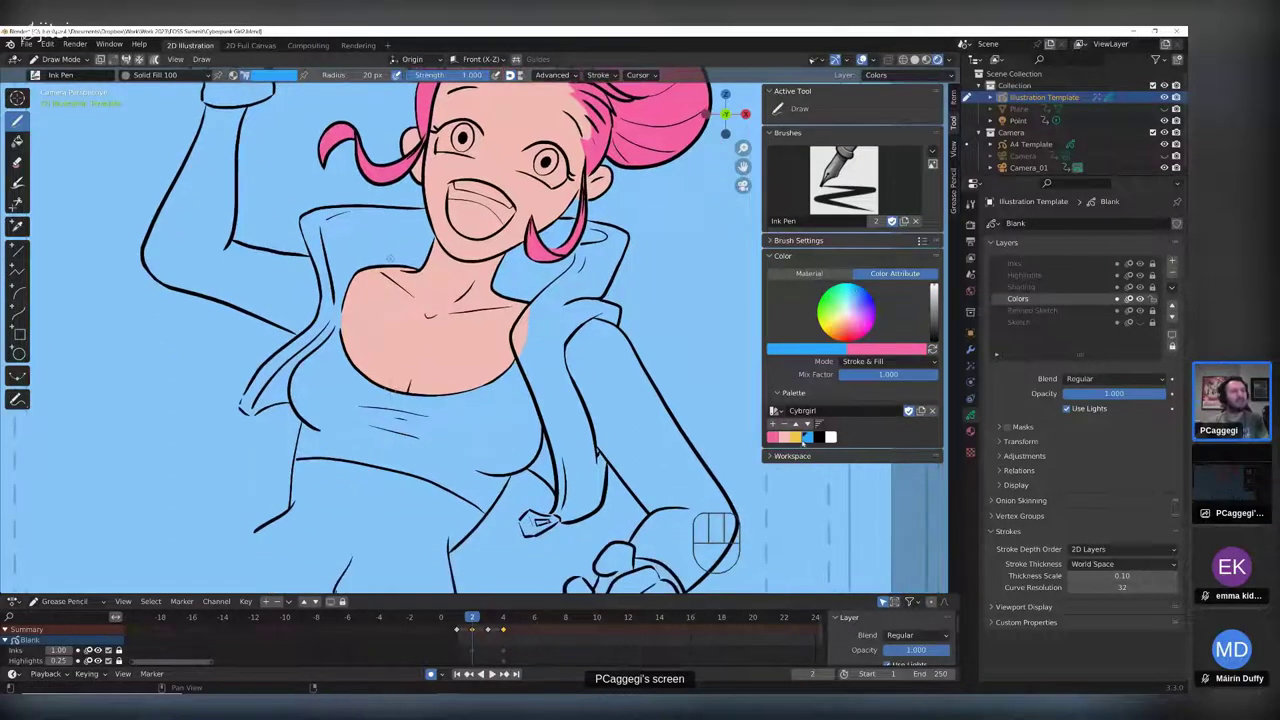
left_click(796, 440)
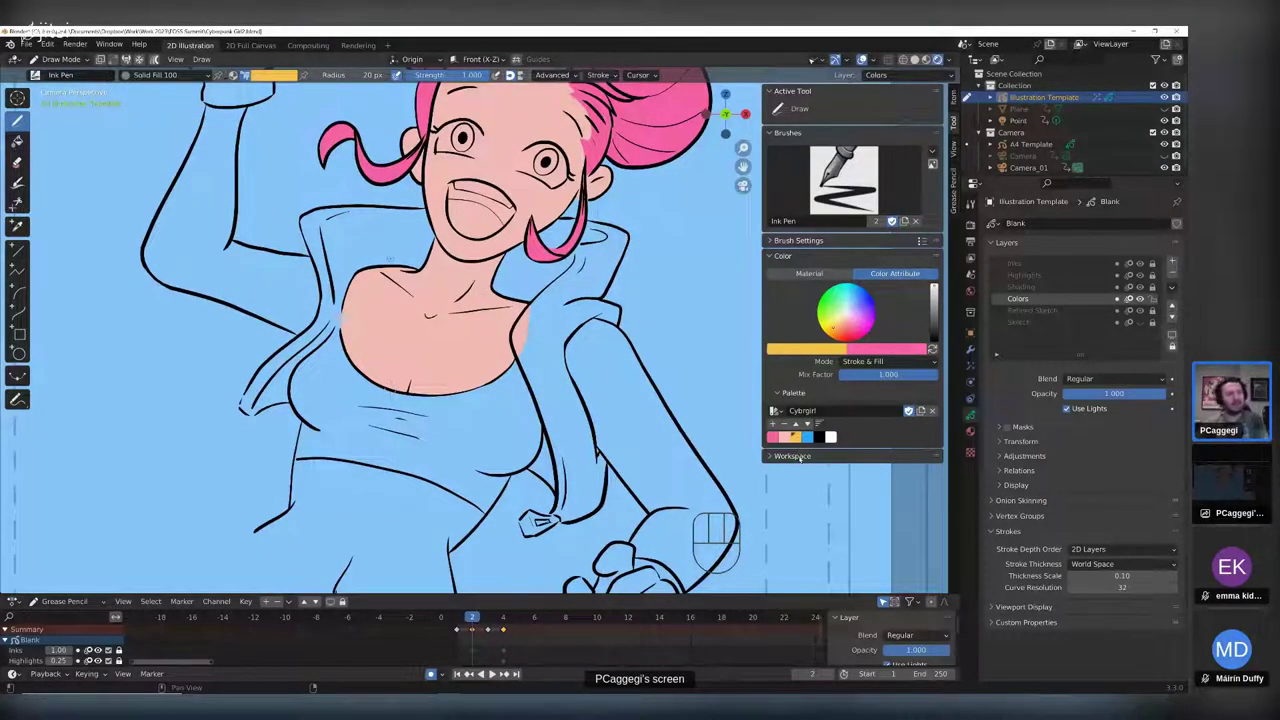
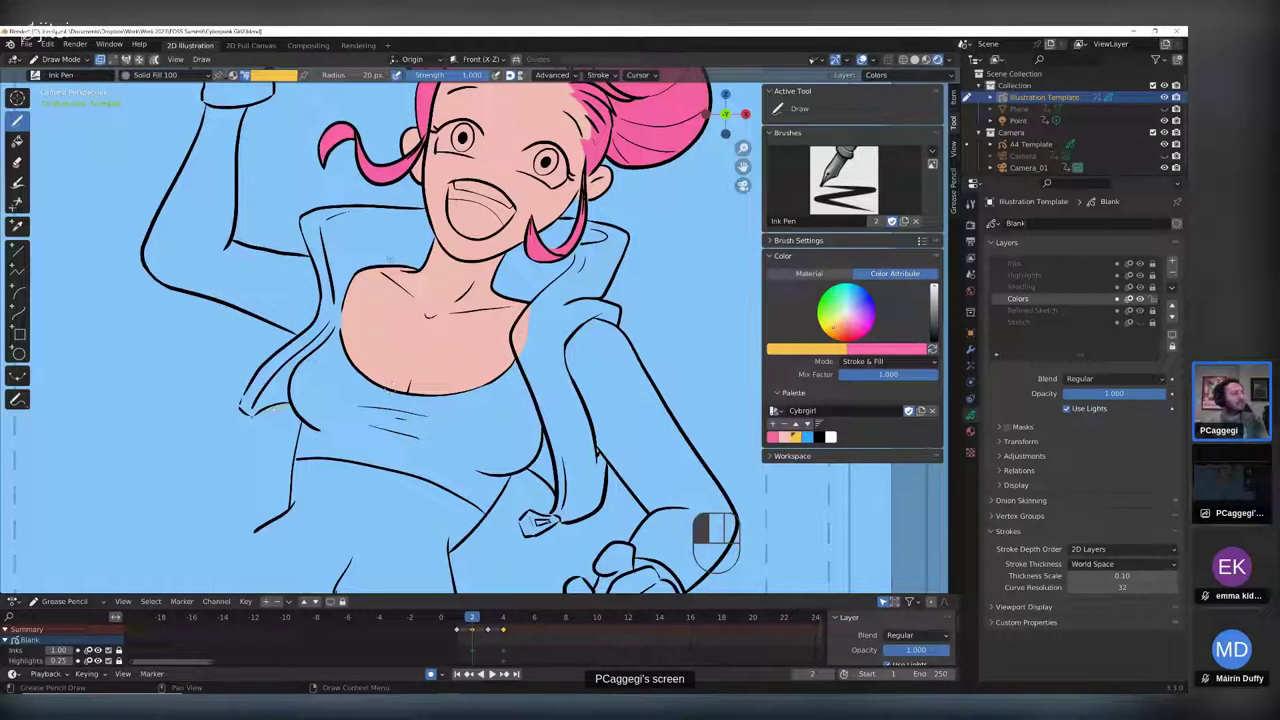
- Draw a yellow filled shape tracing the jacket's front panels and raised collar, passing behind the neck and skin
left_click_drag(283, 402, 293, 346)
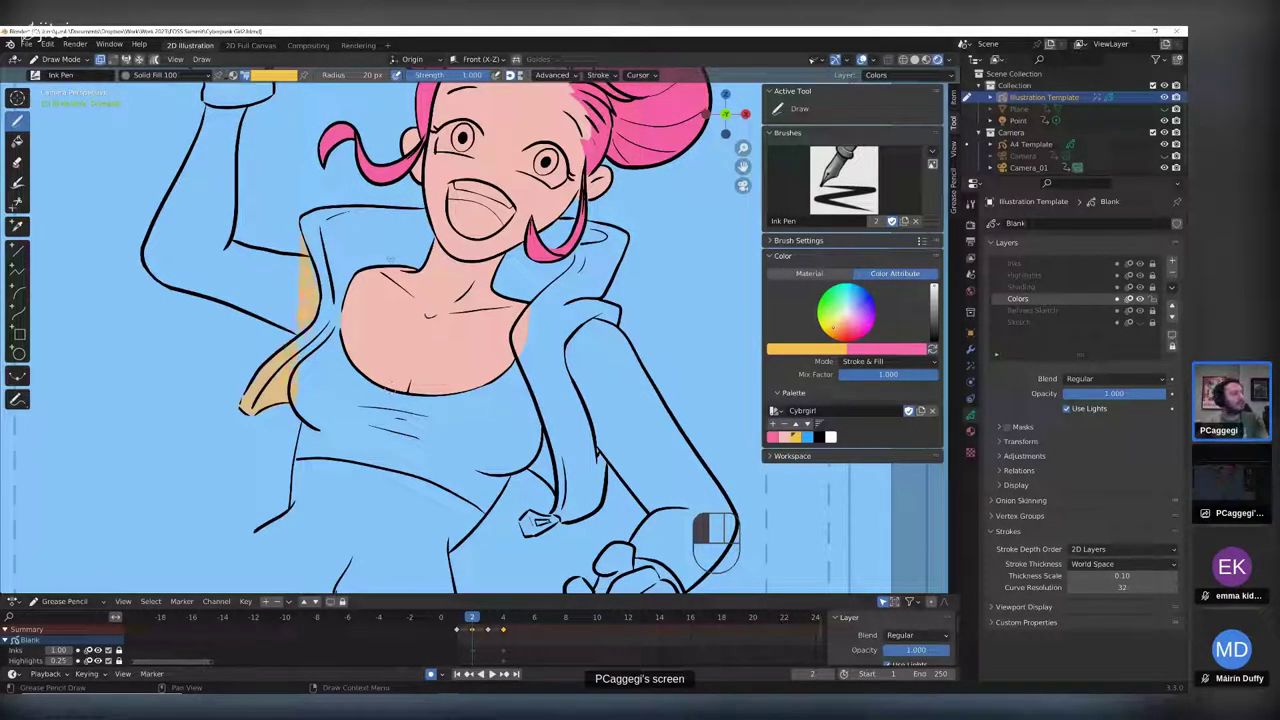
mouse_move(300, 300)
left_mouse_down()
mouse_move(330, 255)
mouse_move(422, 238)
left_mouse_up()
mouse_move(522, 228)
left_mouse_down()
mouse_move(525, 265)
mouse_move(585, 293)
mouse_move(553, 332)
mouse_move(616, 396)
mouse_move(578, 521)
left_mouse_up()
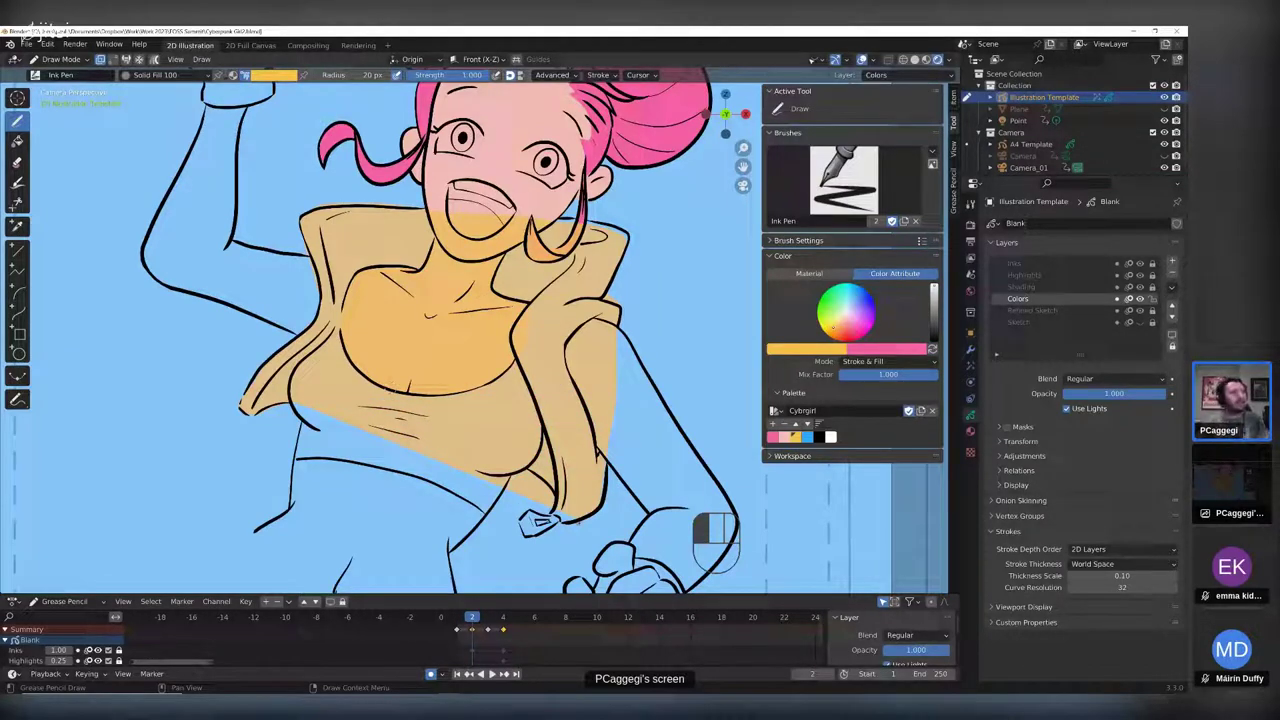
left_click_drag(578, 522, 548, 472)
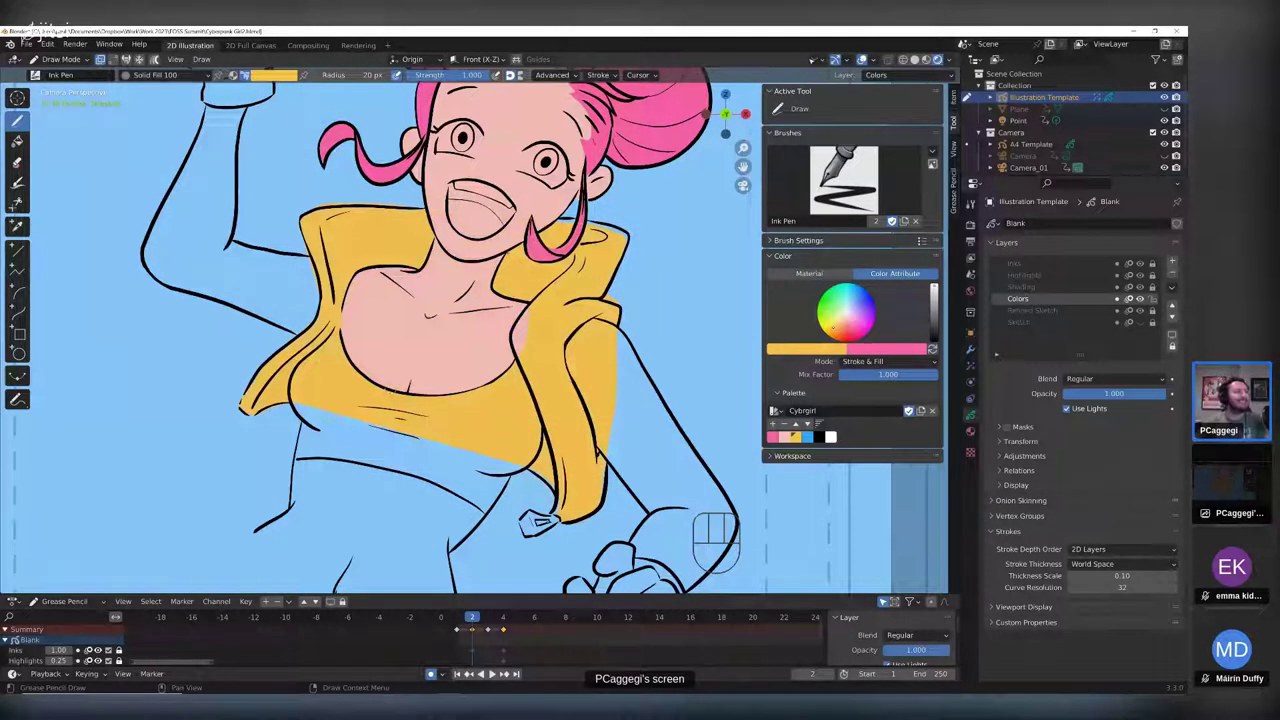
- Switch to Edit Mode, try the yellow jacket fill in front of the other fills with Bring to Front, and arrange it with Send to Back
middle_click_drag(516, 273, 489, 349, "shift")
scroll(489, 349, "up", 1)
scroll(494, 427, "up", 5)
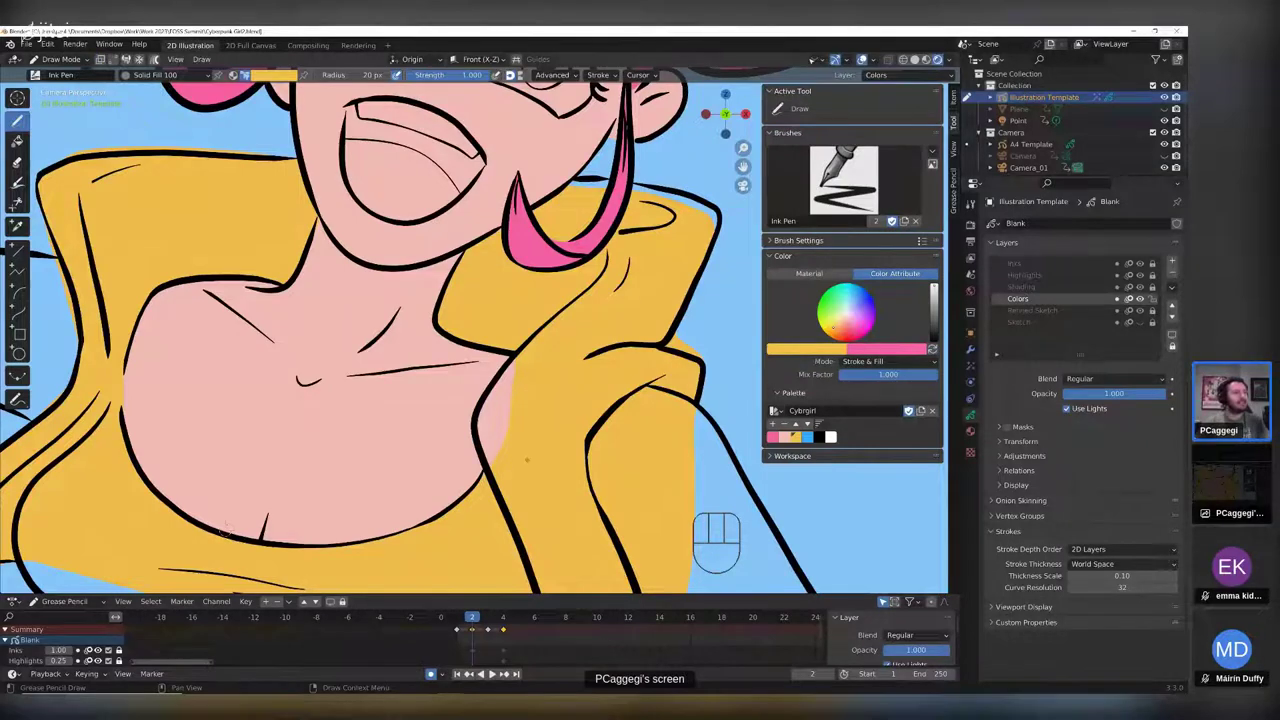
middle_click_drag(226, 530, 256, 508)
scroll(322, 457, "down", 1)
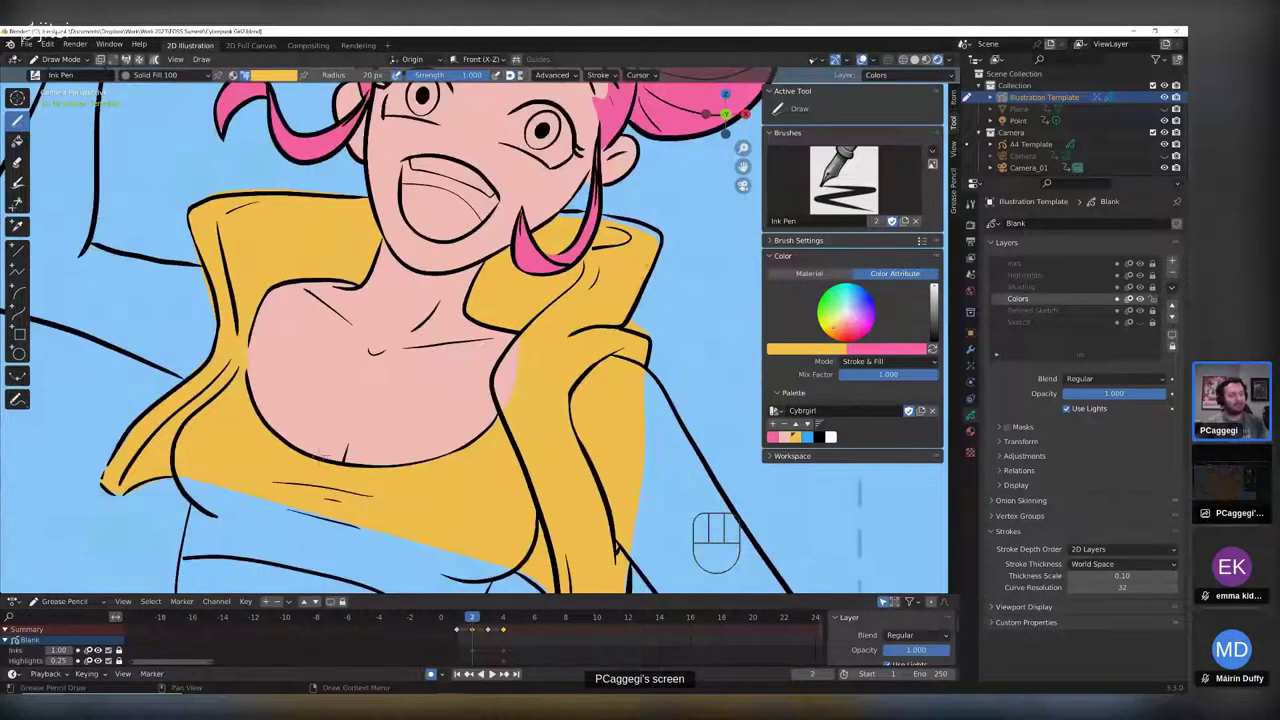
key("Tab")
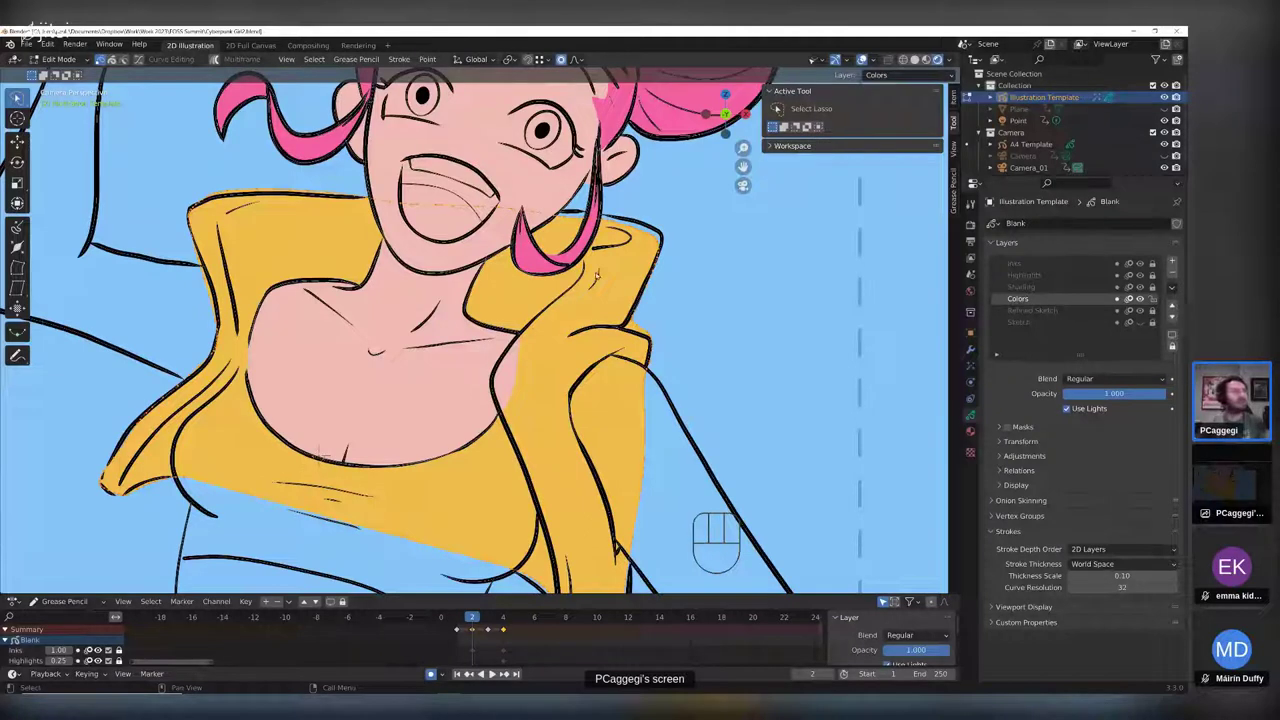
left_click(398, 60)
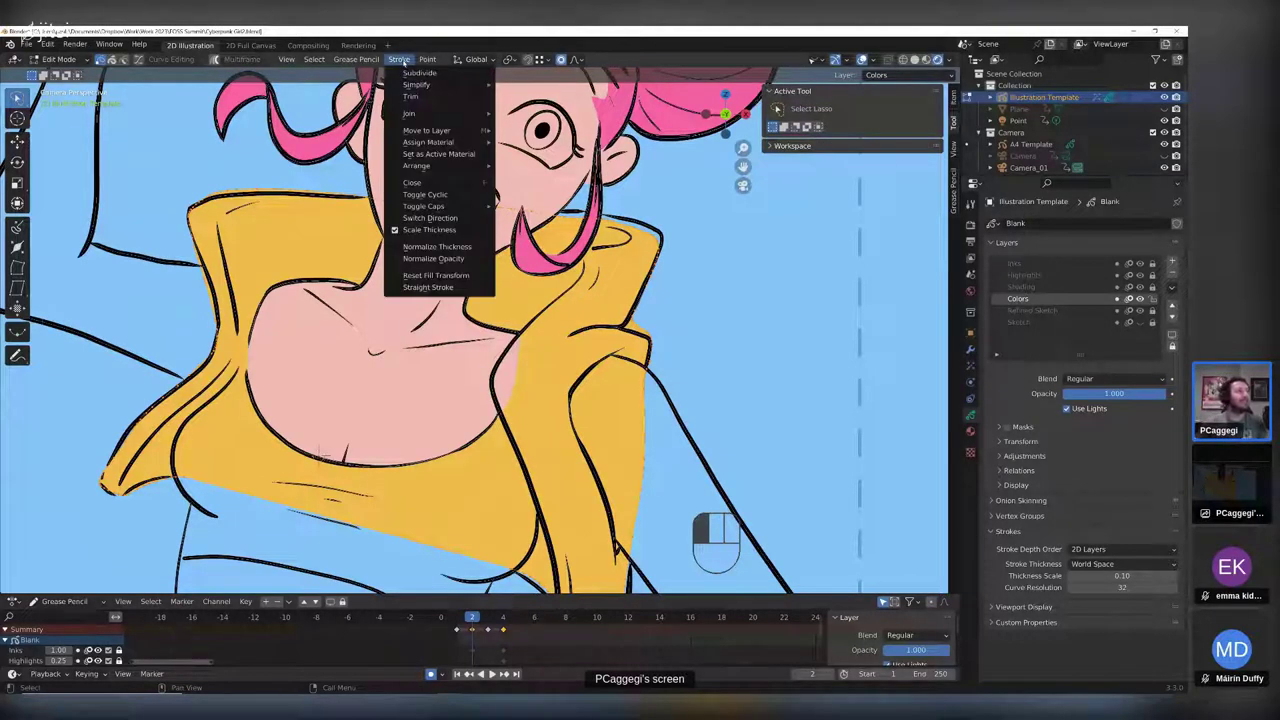
mouse_move(440, 168)
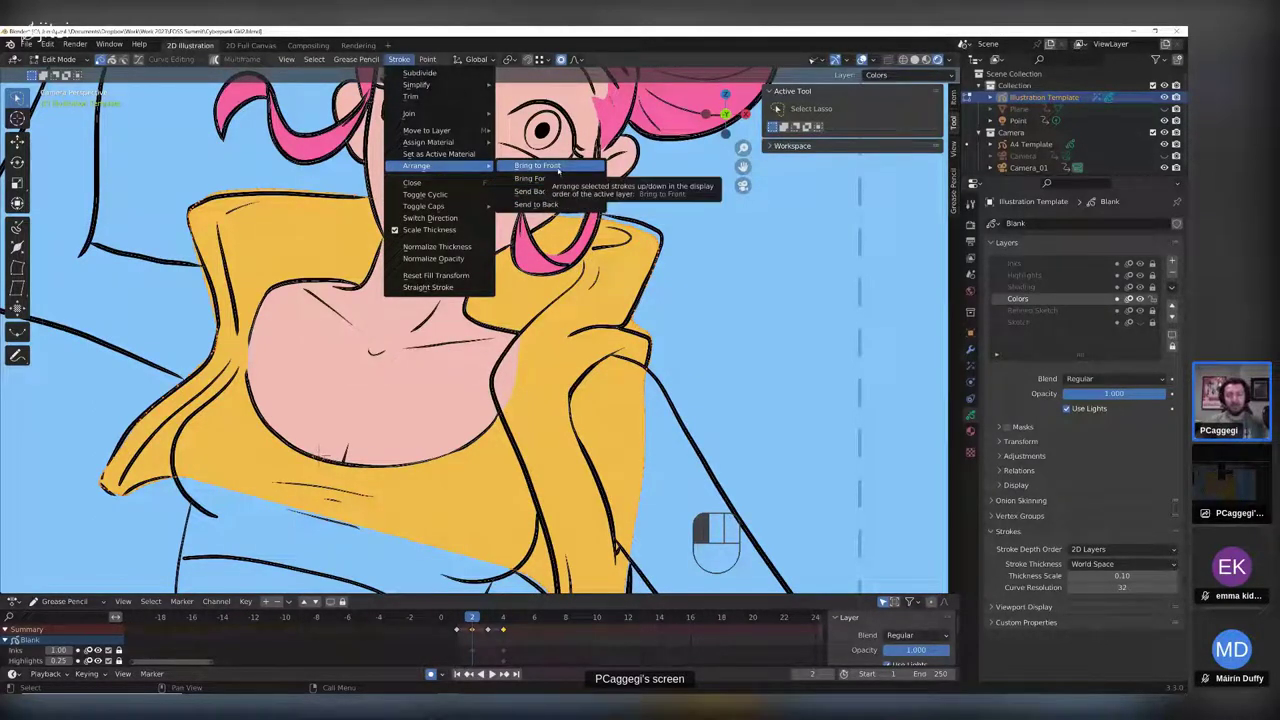
left_click(540, 166)
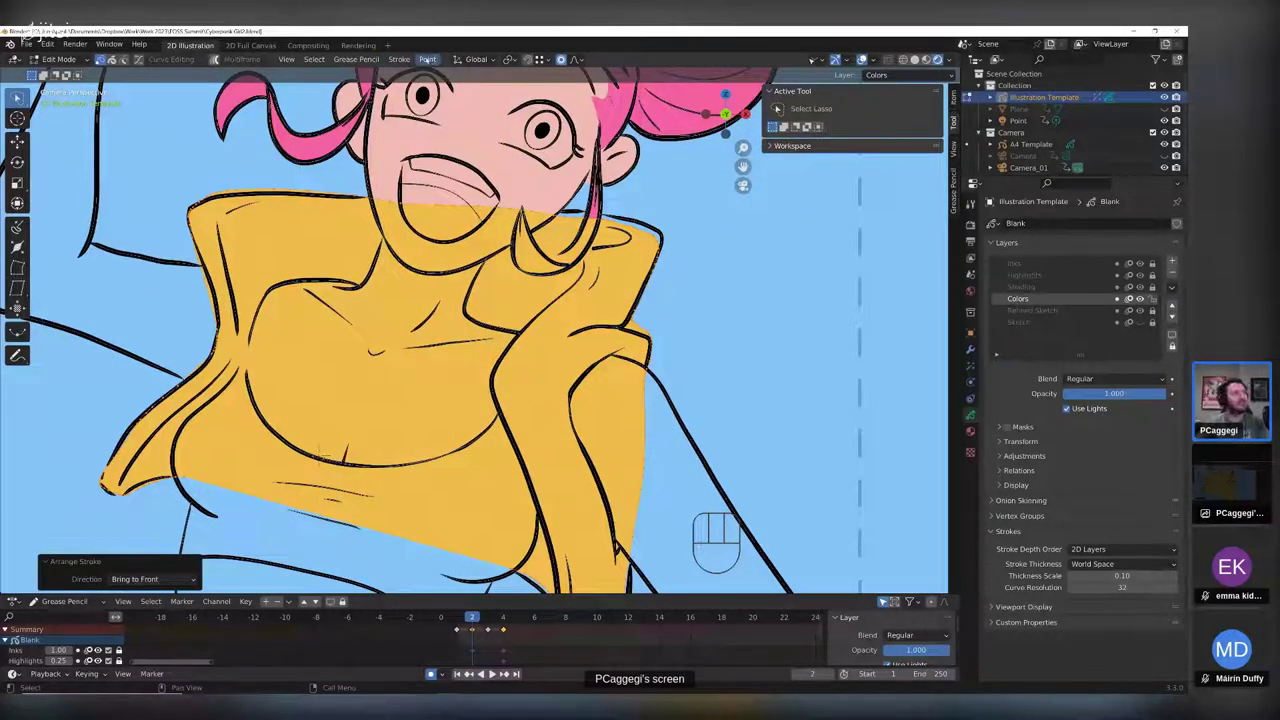
left_click(408, 60)
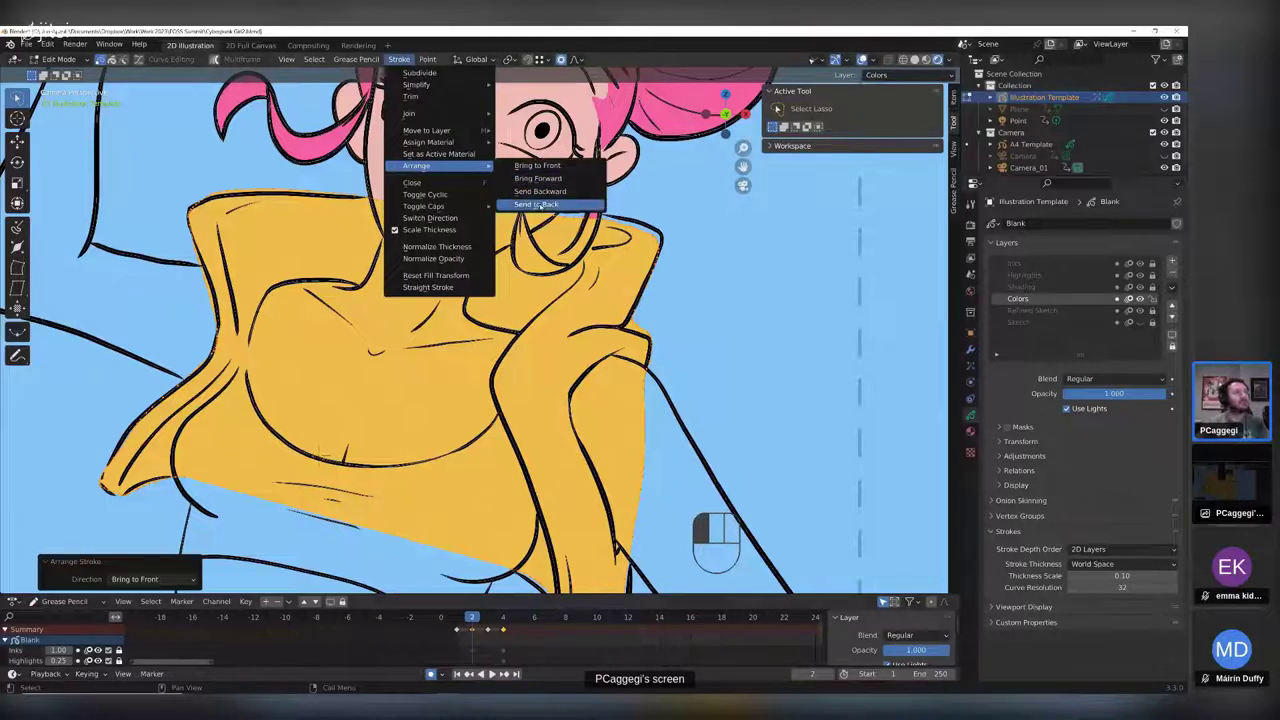
left_click(540, 207)
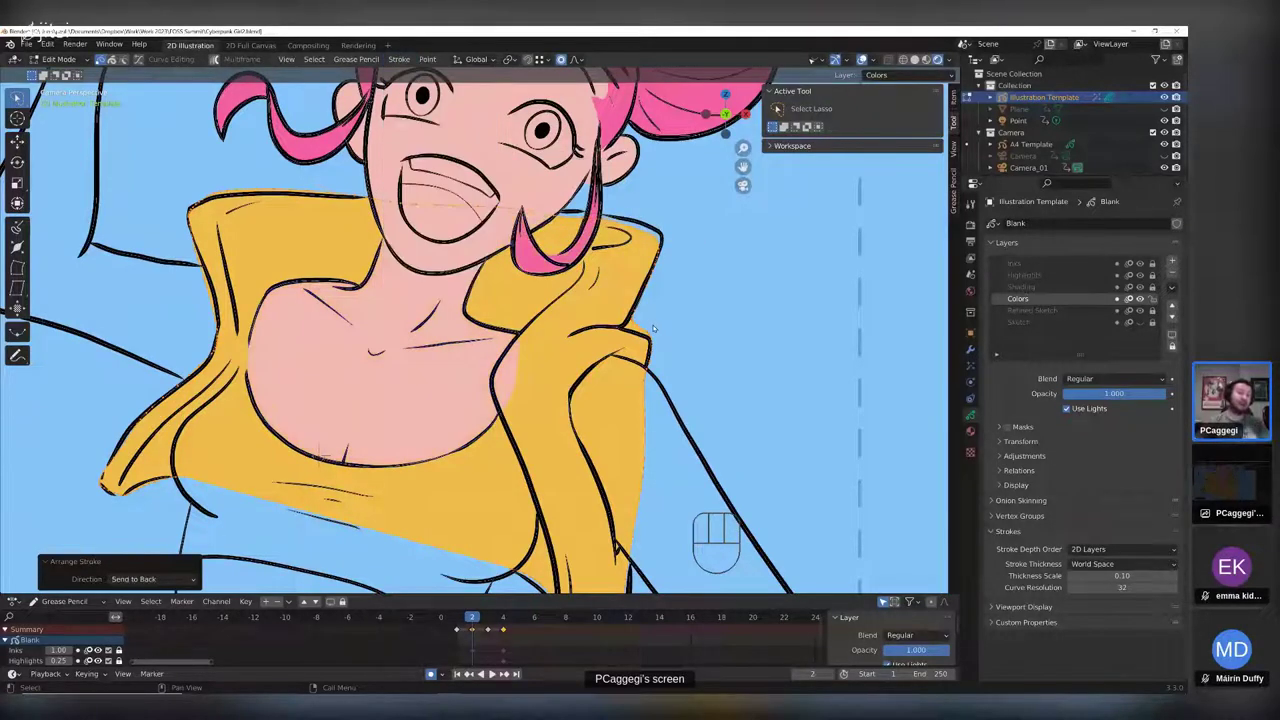
- Move the chest's skin fill edge beside the lowered-arm lapel in to the ink line using proportional editing
left_click(516, 377)
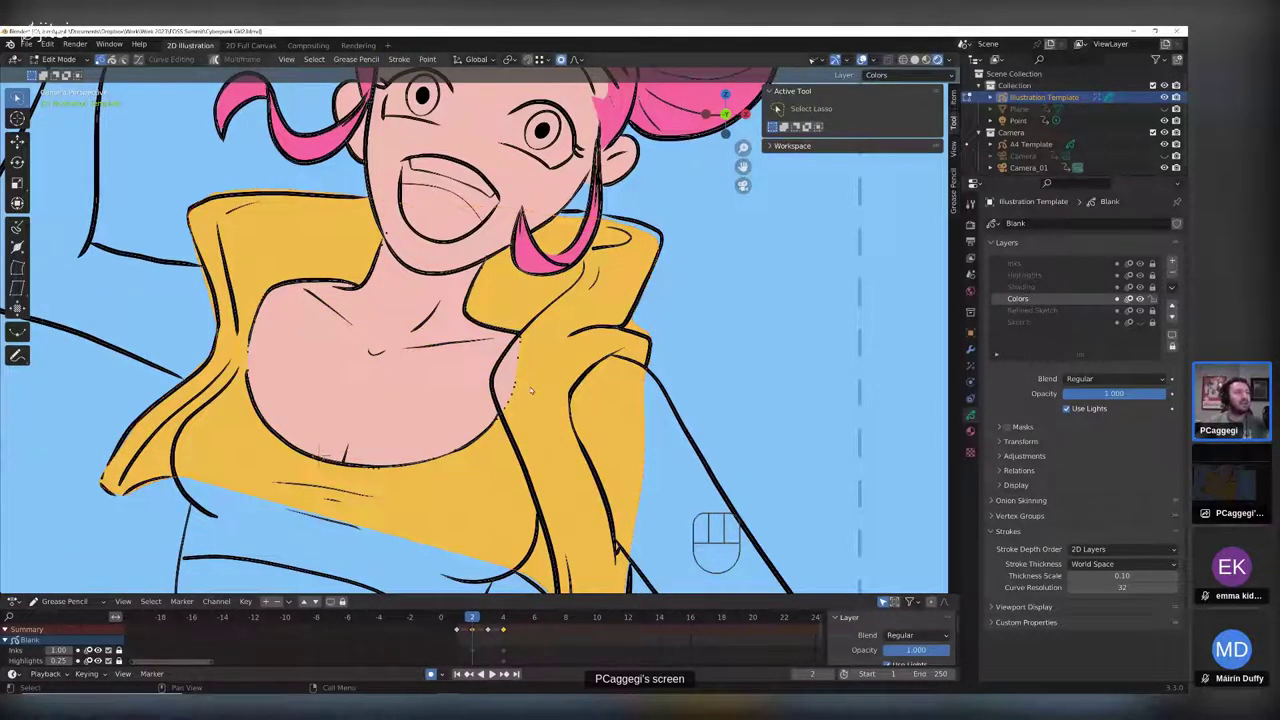
middle_click_drag(532, 390, 580, 380, "shift")
scroll(617, 374, "up", 2)
key("g")
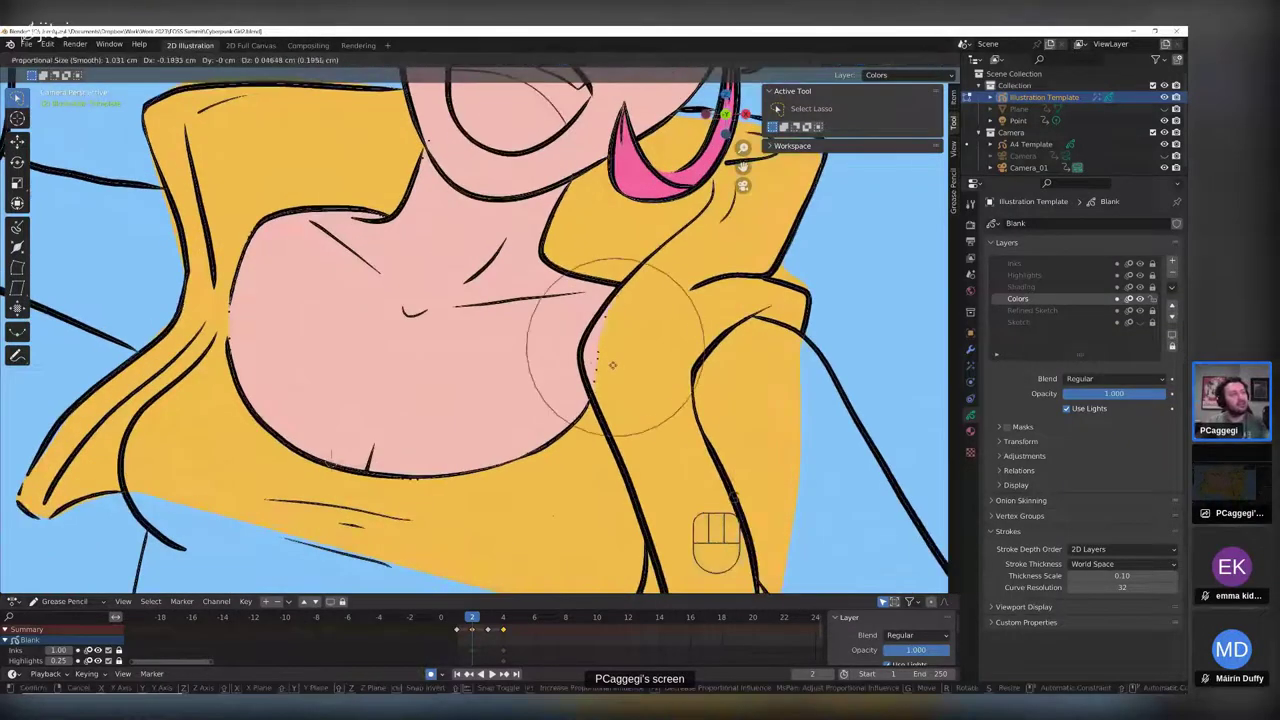
left_click(597, 374)
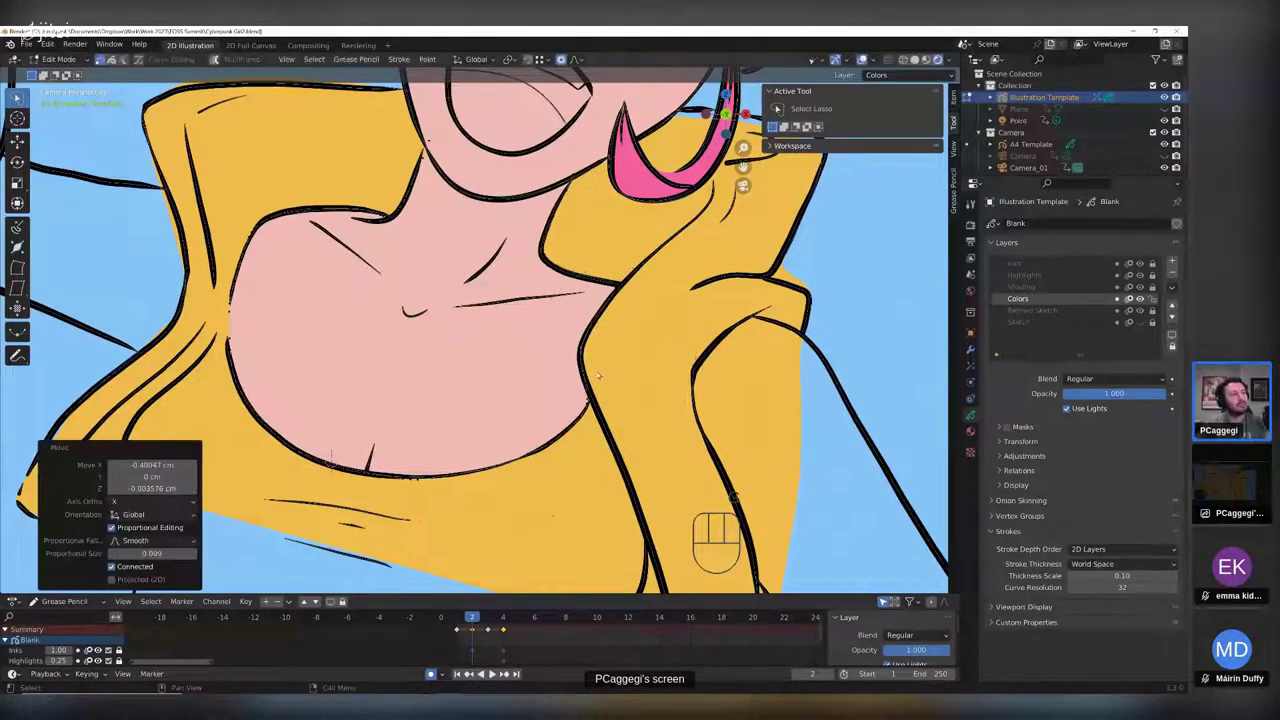
key("g")
left_click(586, 405)
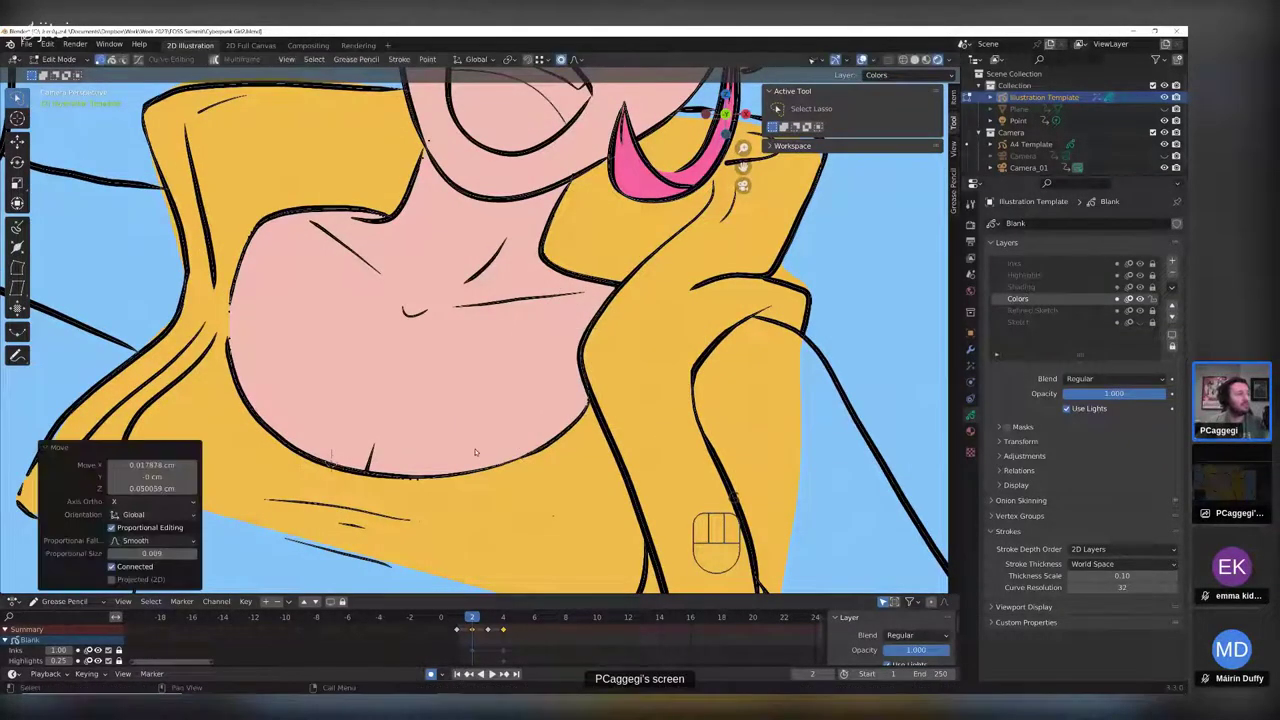
- Fit the jacket's yellow fill to the ink at the shoulder fold and along the collar's top edge on the lowered-arm side
mouse_move(792, 279)
middle_mouse_down()
mouse_move(712, 279)
mouse_move(661, 310)
middle_mouse_up()
key("g")
scroll(668, 310, "up", 5)
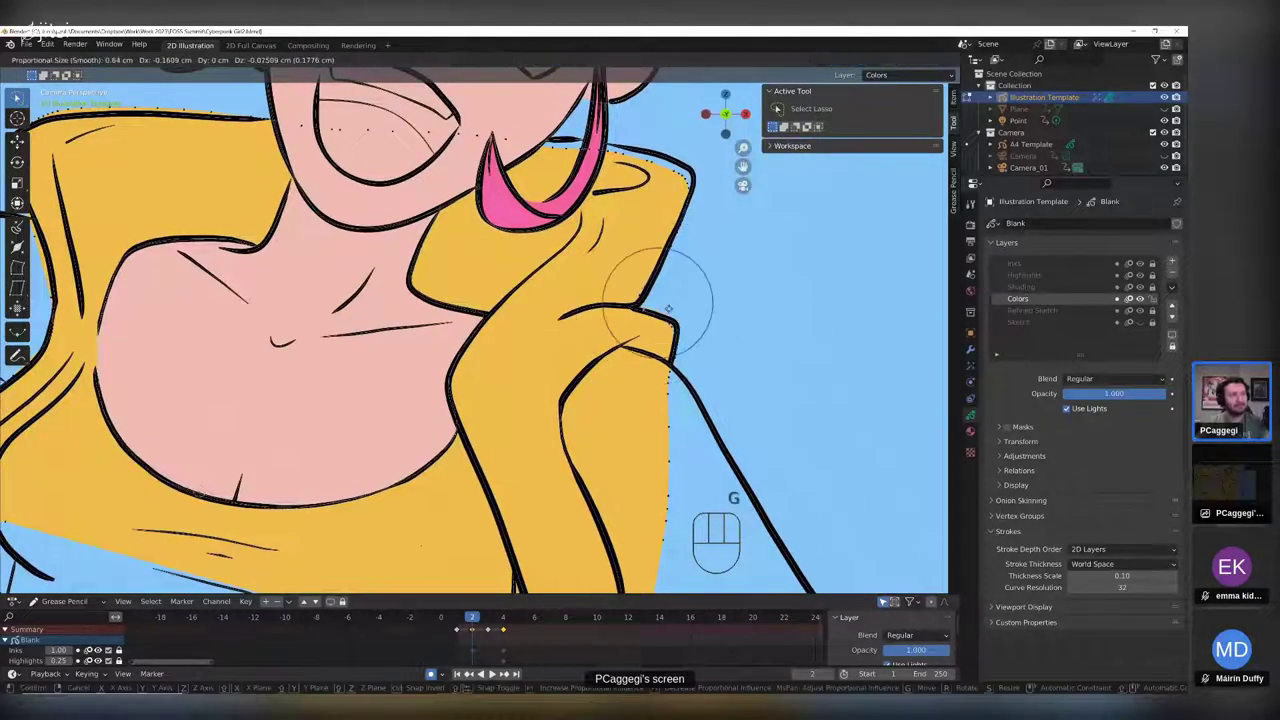
scroll(680, 175, "down", 5)
scroll(680, 175, "down", 2)
left_click(680, 175)
left_click(624, 152)
key("g")
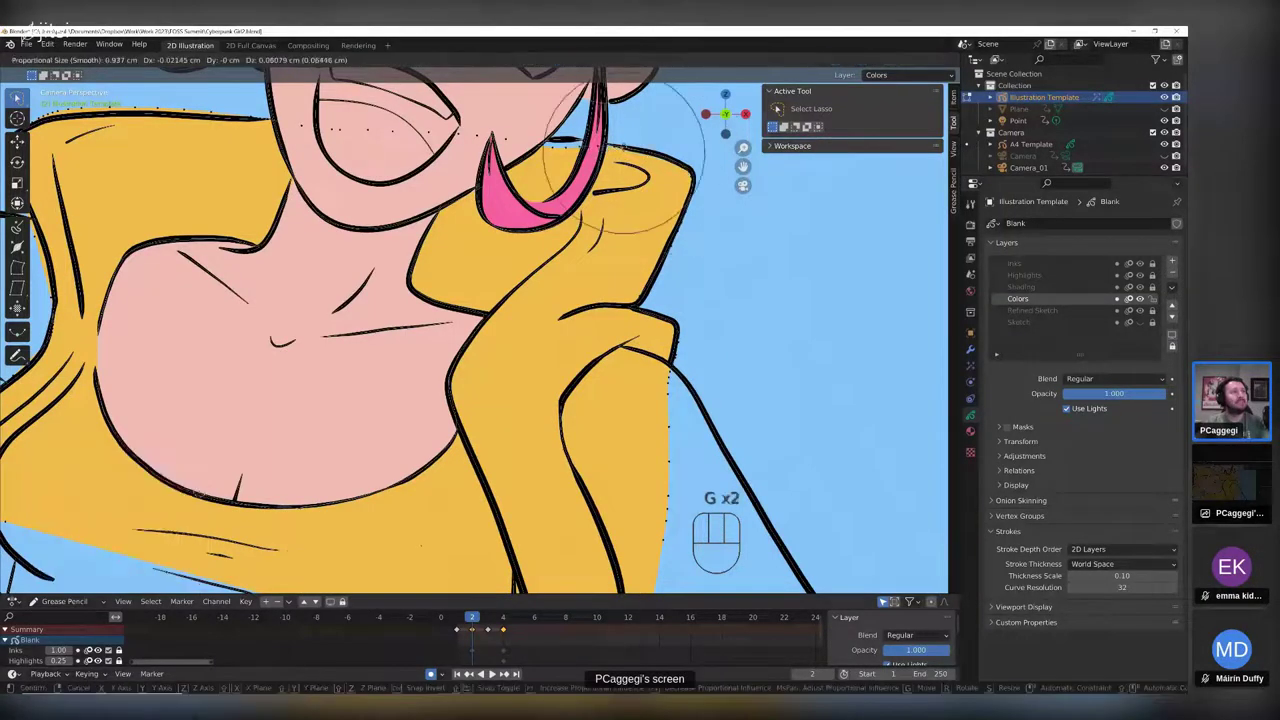
left_click(622, 147)
key("g")
left_click(560, 140)
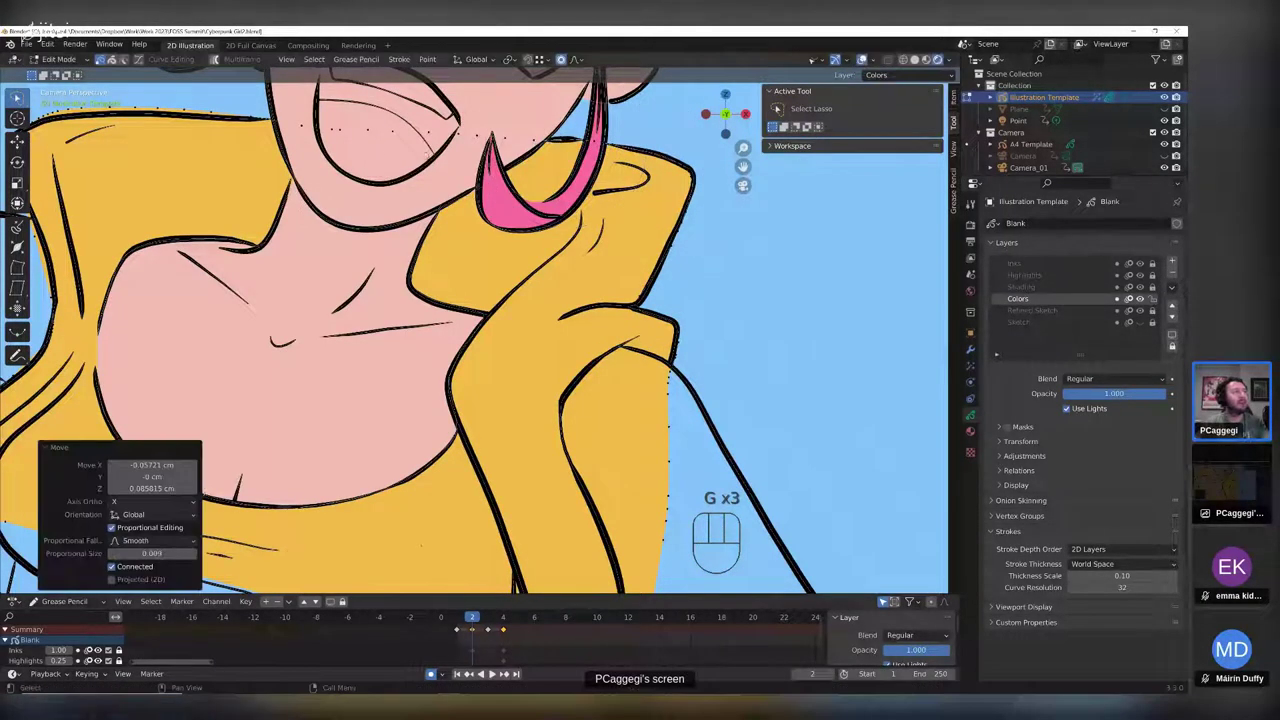
- Move the yellow fill edge to the ink along the top and outer side of the collar on the raised-arm side
middle_click_drag(243, 140, 532, 208, "shift")
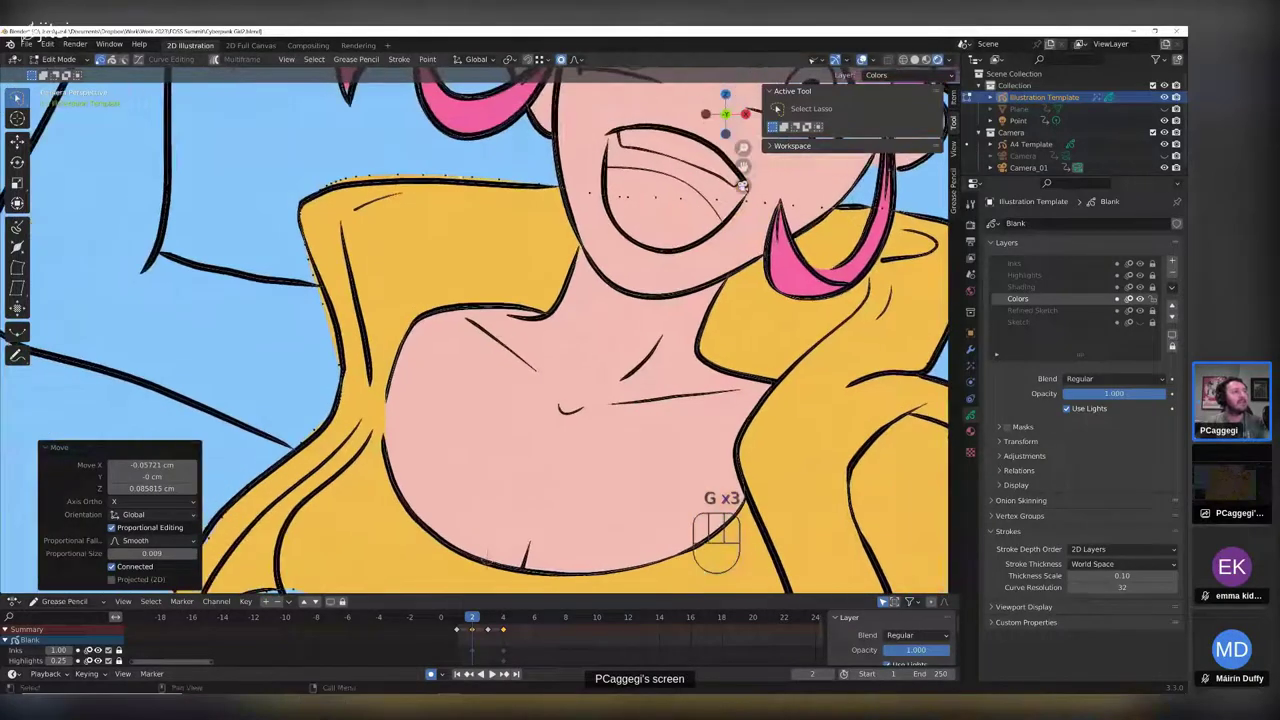
key("g")
left_click(354, 181)
key("g")
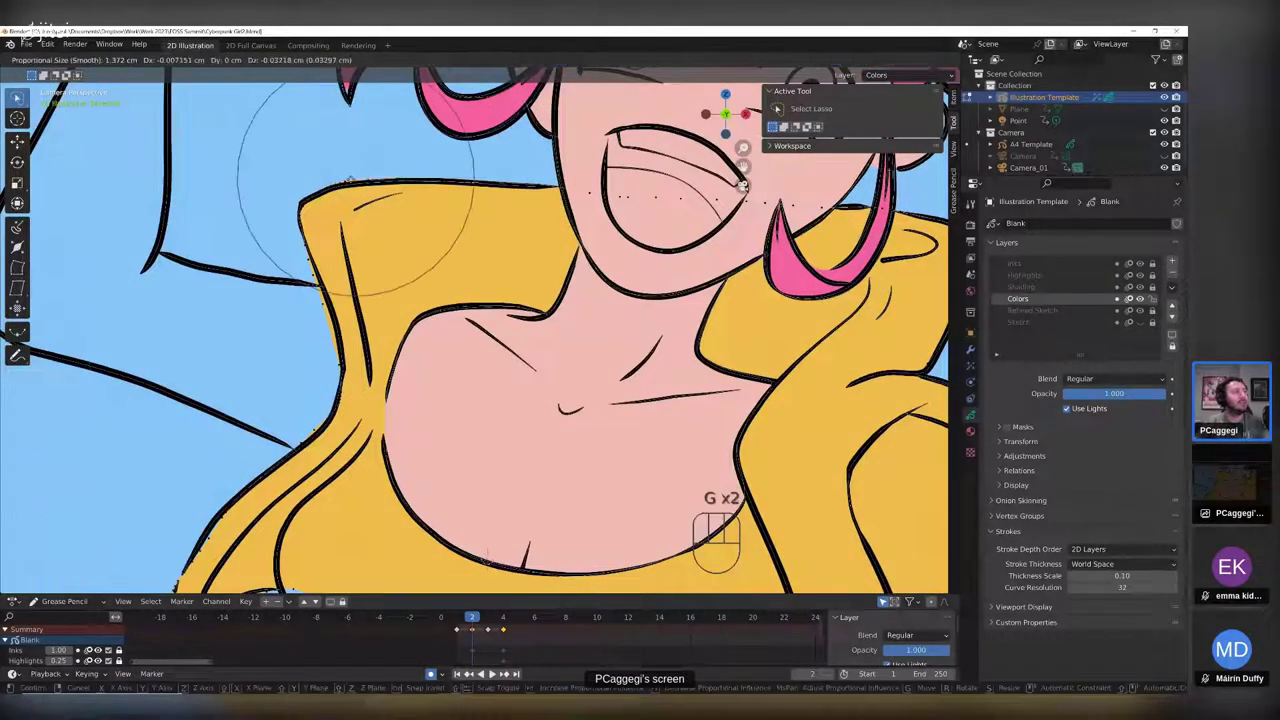
left_click(355, 180)
key("g")
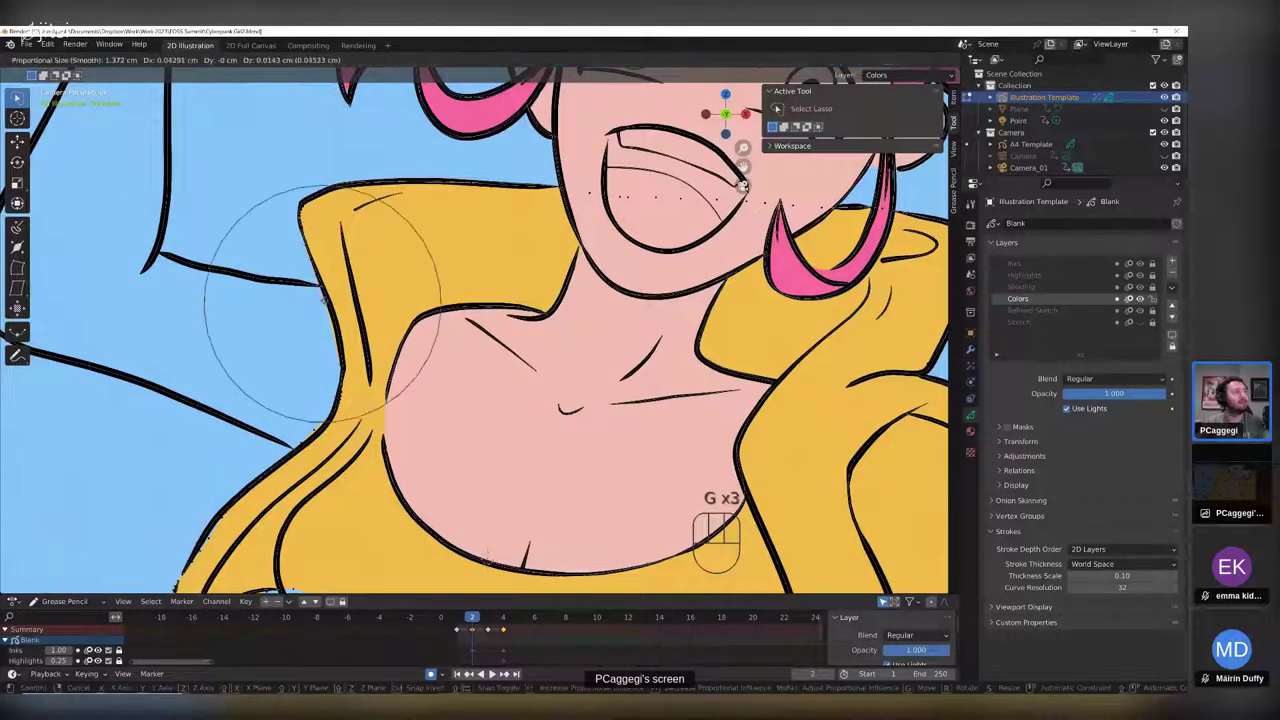
left_click(324, 300)
- Fit the yellow fill to the outer and lower ink edges of the jacket flap beneath the raised arm
middle_click_drag(260, 512, 318, 375, "shift")
key("g")
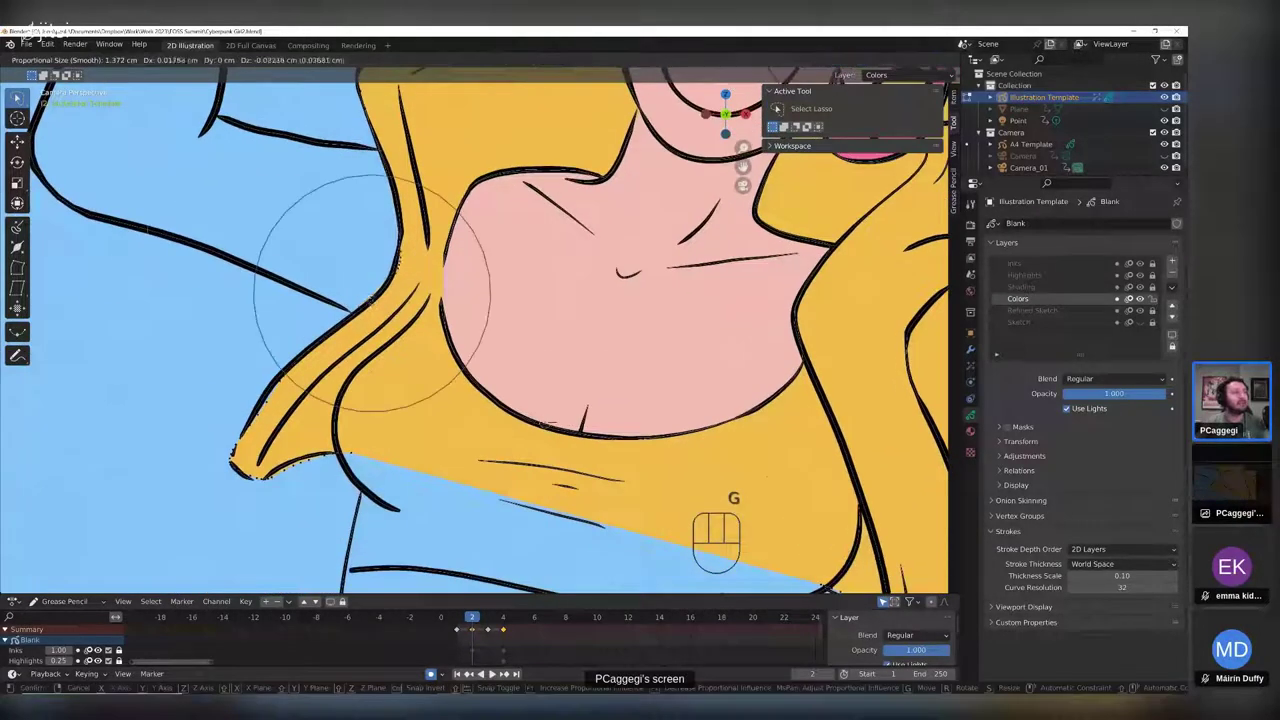
left_click(365, 310)
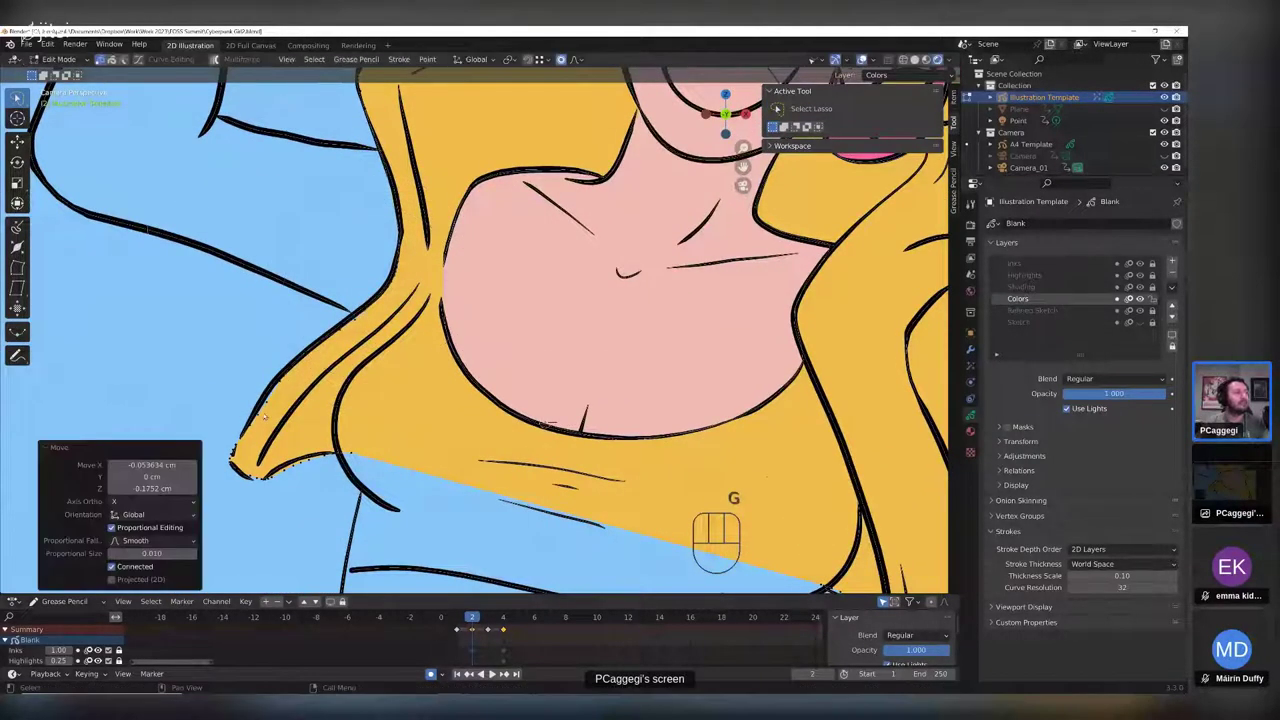
key("g")
left_click(270, 435)
key("g")
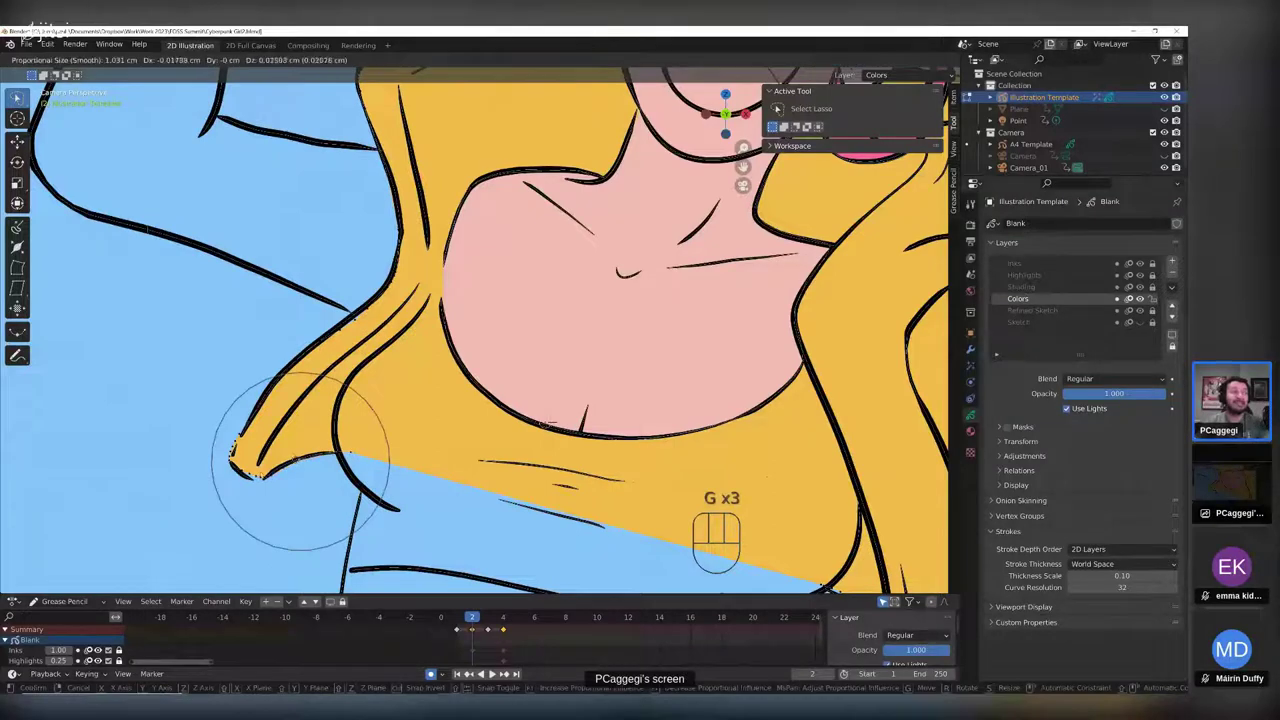
left_click(300, 465)
- Tighten the yellow fill around the pointed tip of the raised-arm jacket flap, narrowing the proportional influence
key("g")
scroll(250, 478, "up", 2)
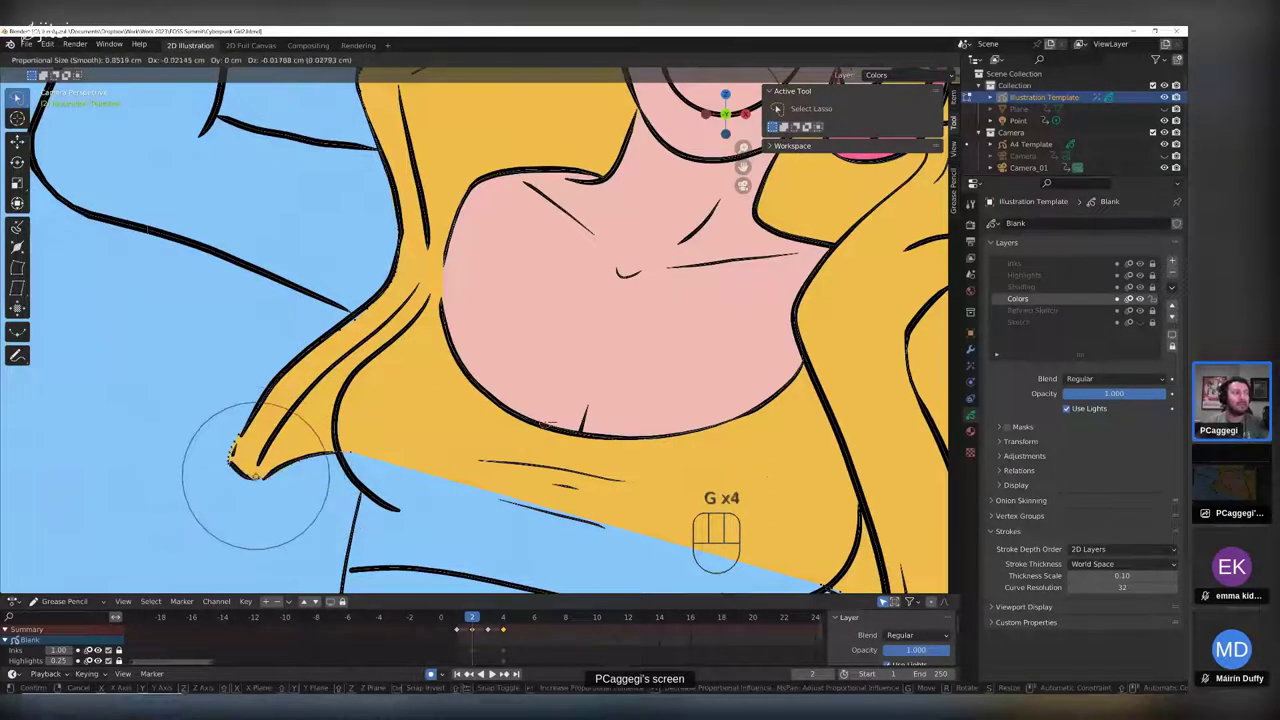
scroll(256, 476, "up", 3)
left_click(256, 476)
left_click(231, 449)
key("g")
left_click(234, 447)
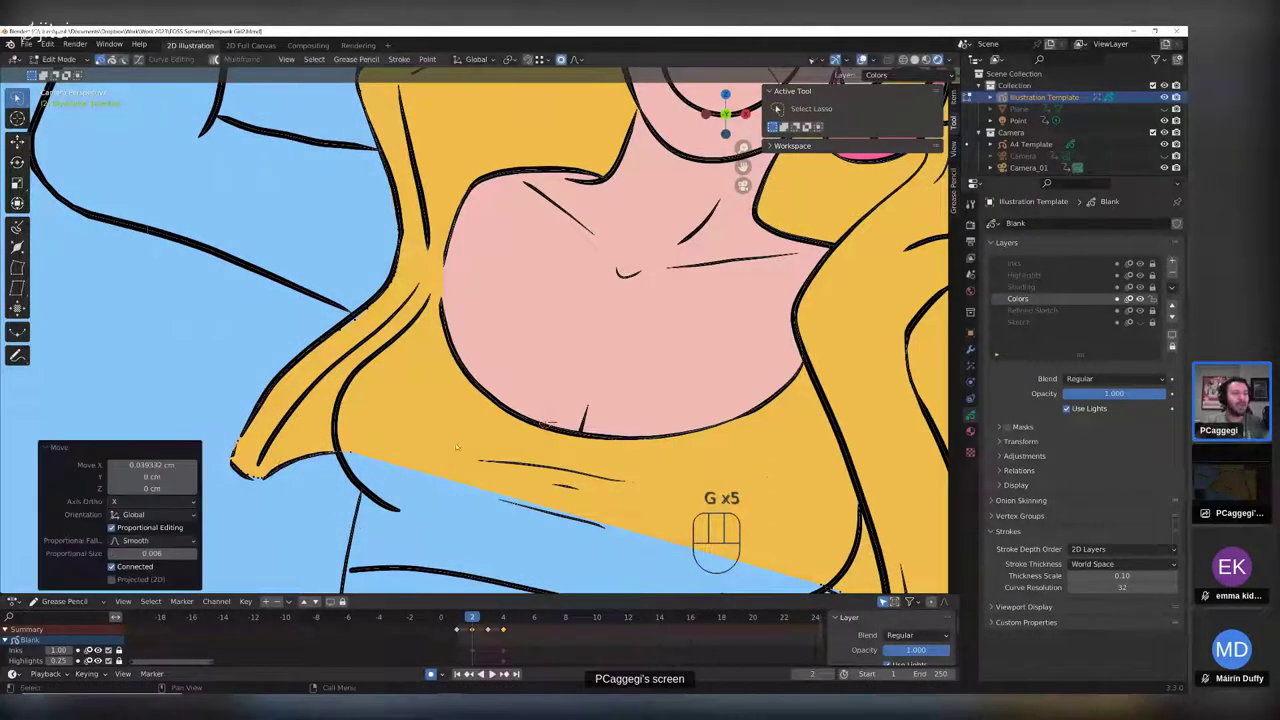
- Fit the yellow fill to the ink around the lower end of the jacket panel by the zipper pull, and return to Draw Mode
scroll(456, 447, "down", 3)
middle_click_drag(683, 460, 561, 318, "shift")
scroll(561, 318, "up", 2)
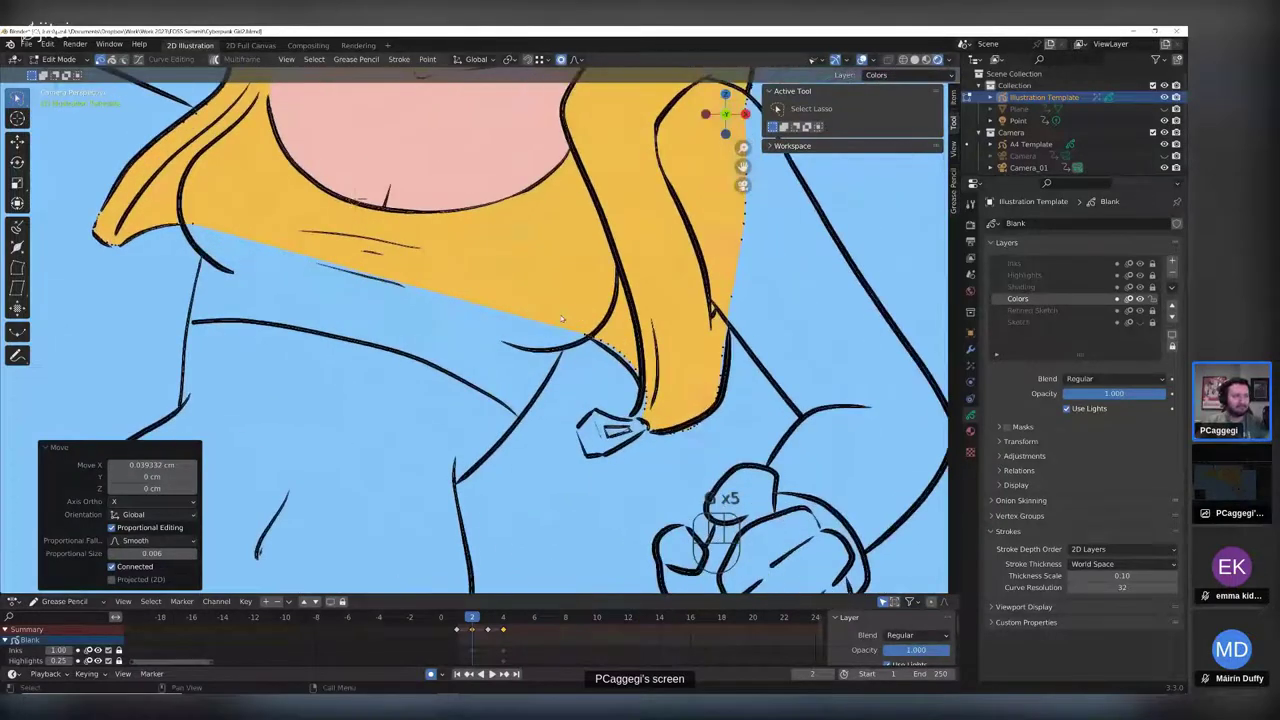
scroll(561, 318, "up", 1)
left_click(661, 369)
key("g")
scroll(661, 369, "down", 4)
left_click(659, 373)
left_click(680, 435)
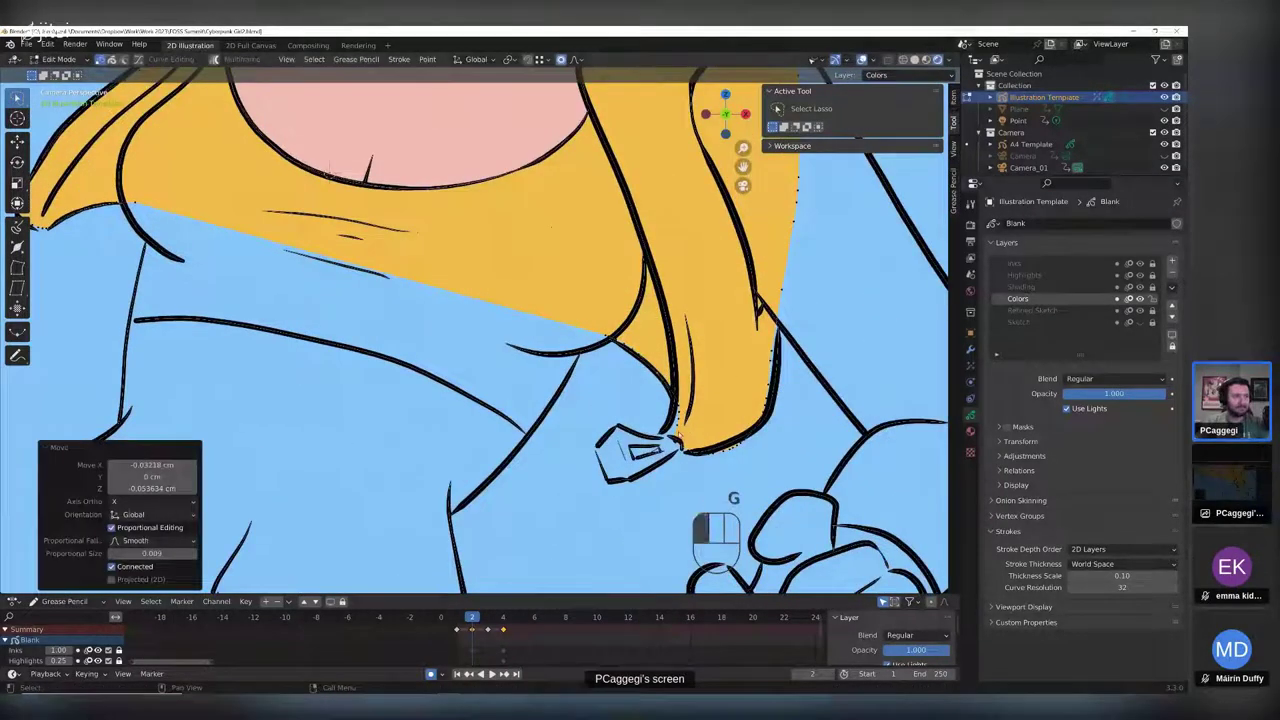
key("g")
left_click(676, 432)
key("g")
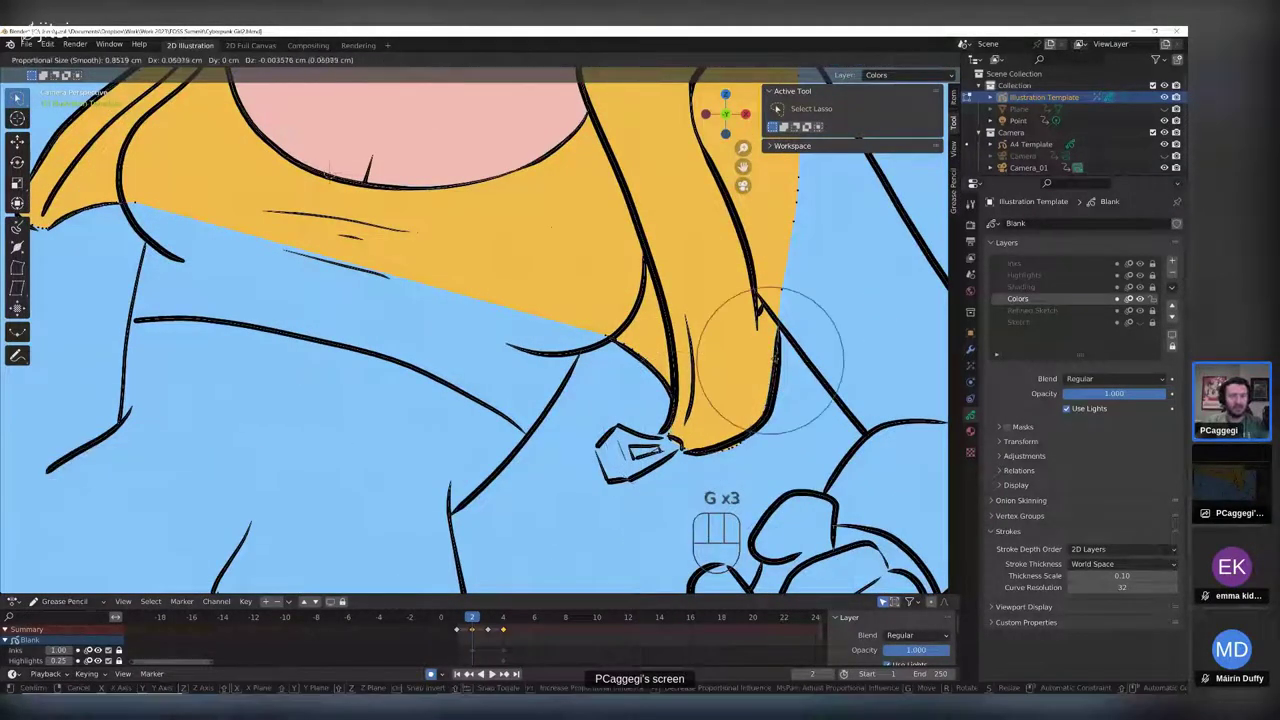
left_click(772, 362)
key("Tab")
- Switch to Object Mode and orbit around the illustration to examine its flat layers from the side and from behind
scroll(600, 330, "down", 3)
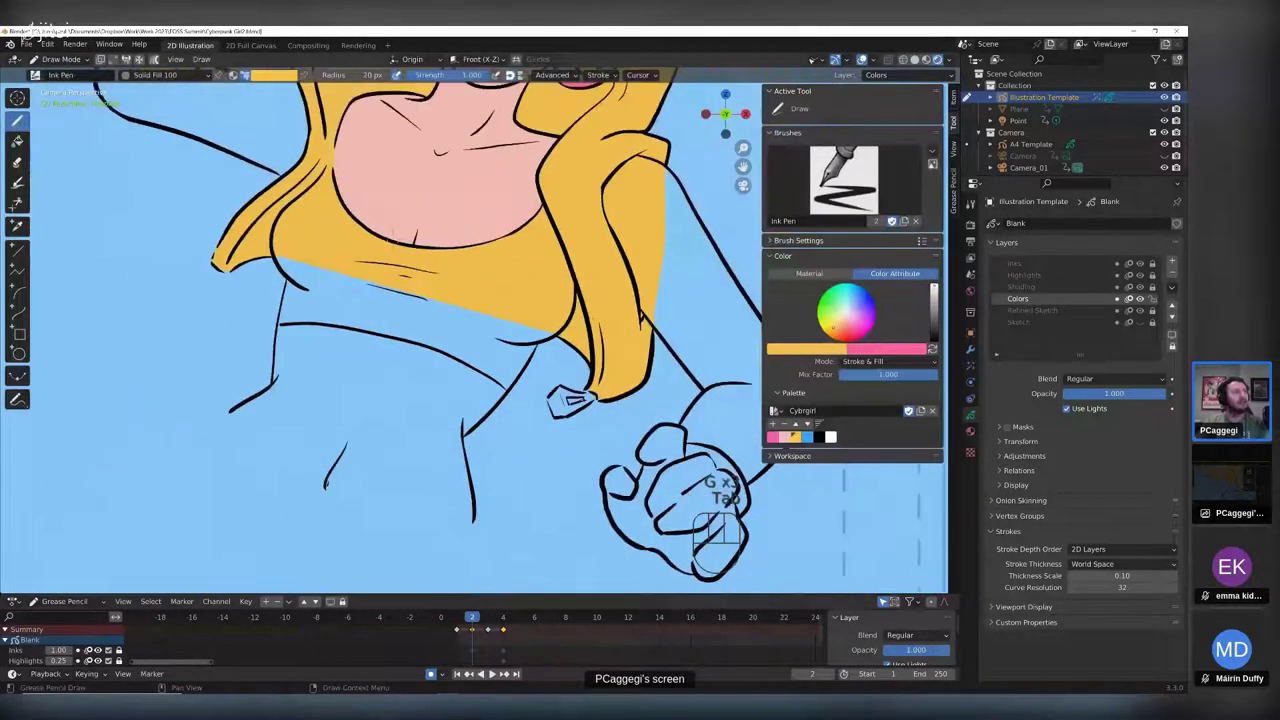
middle_click_drag(600, 330, 536, 520)
scroll(536, 520, "down", 2)
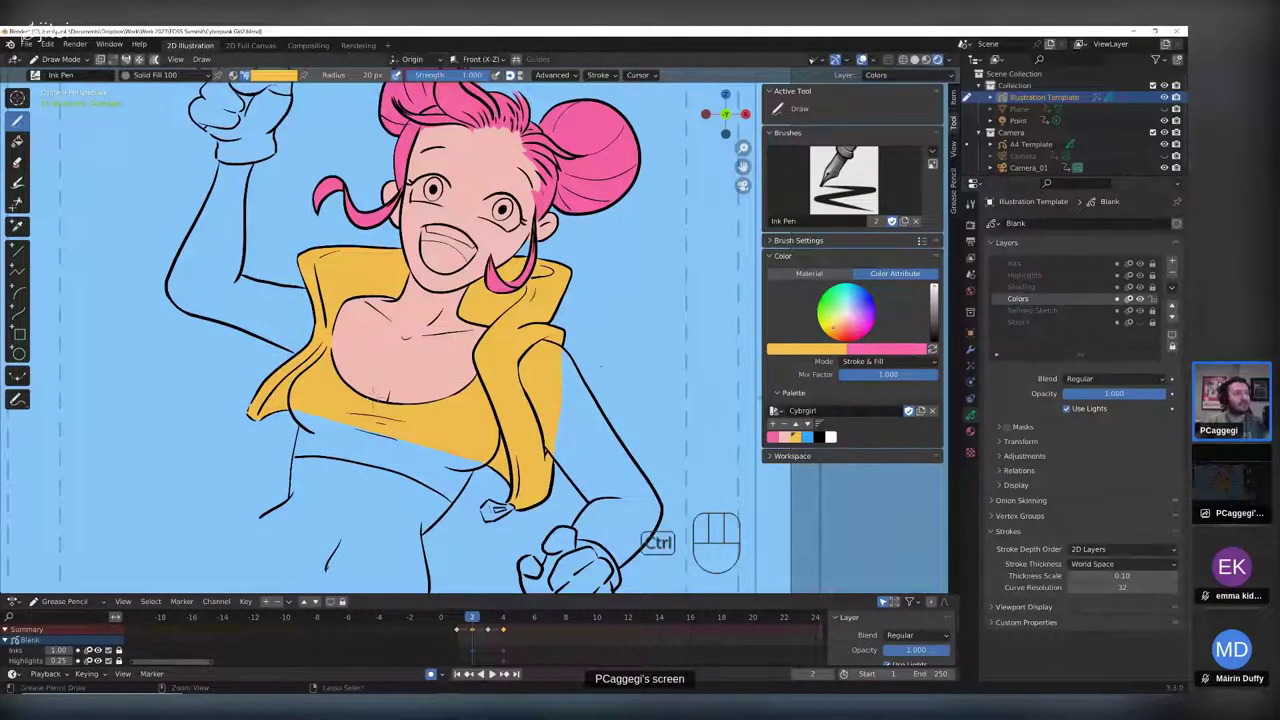
key("ctrl+Tab")
left_click(611, 319)
mouse_move(611, 319)
middle_mouse_down()
mouse_move(925, 324)
mouse_move(640, 330)
mouse_move(700, 400)
mouse_move(763, 420)
middle_mouse_up()
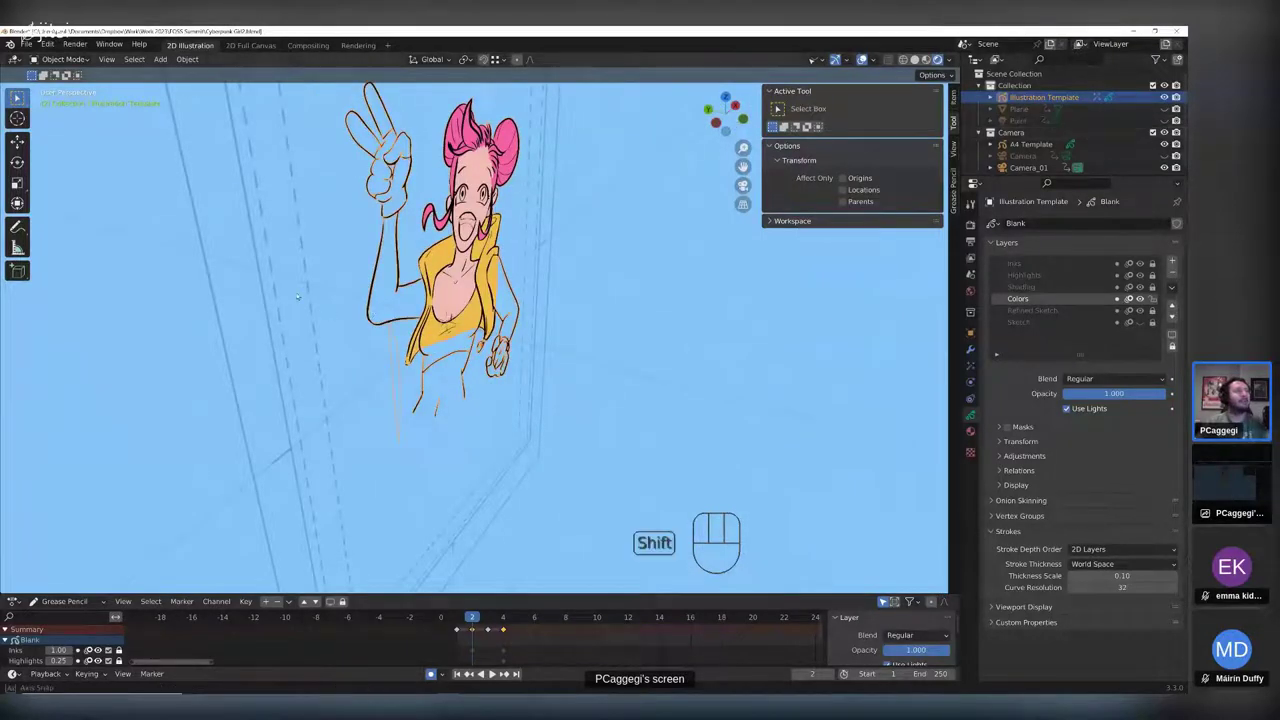
middle_click_drag(300, 290, 508, 285)
mouse_move(690, 420)
middle_mouse_down("shift")
mouse_move(271, 283)
mouse_move(410, 286)
middle_mouse_up("shift")
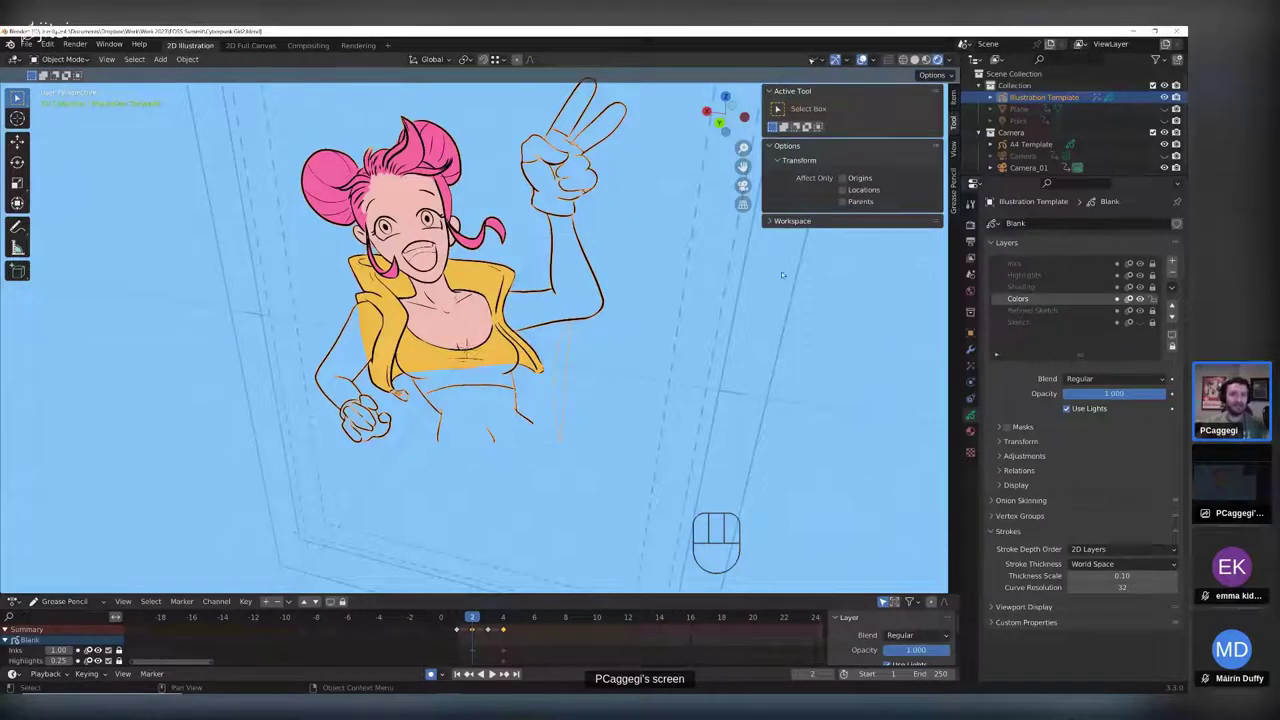
scroll(783, 275, "up", 2)
scroll(783, 275, "up", 3)
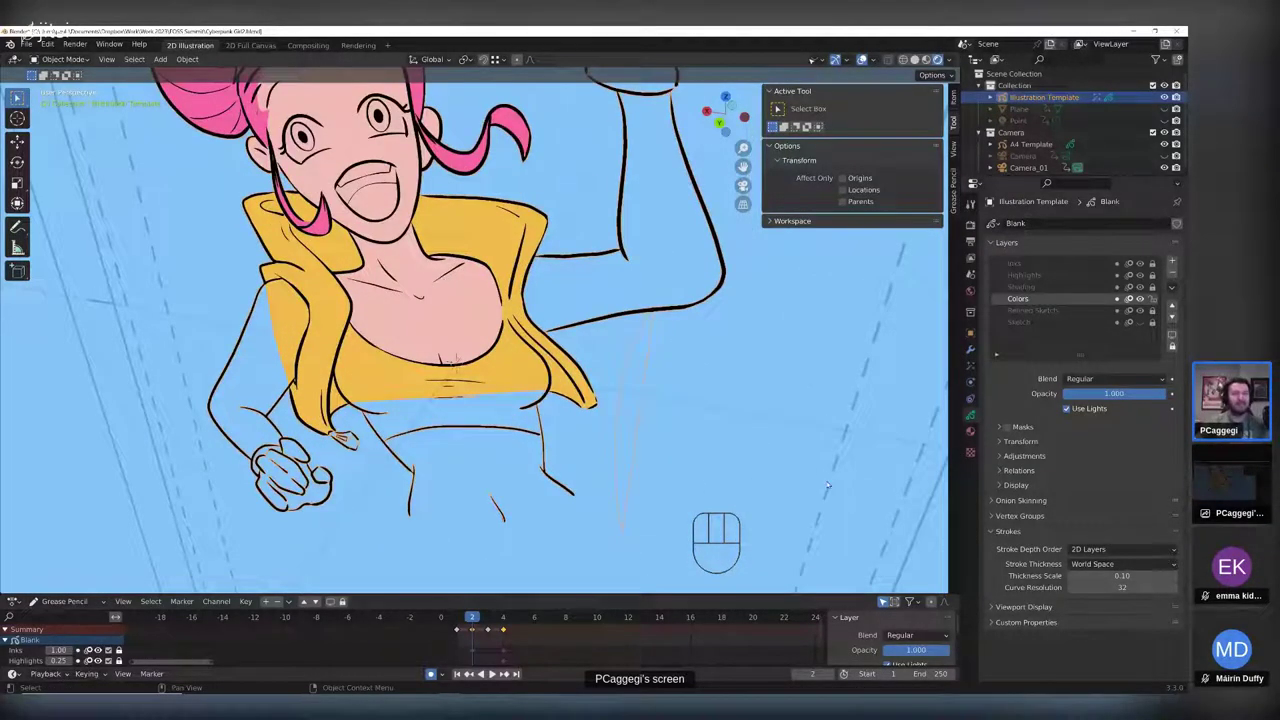
- Set the Grease Pencil Stroke Depth Order to 3D Location and examine the overlapping fills on the face and chest
left_click(1097, 549)
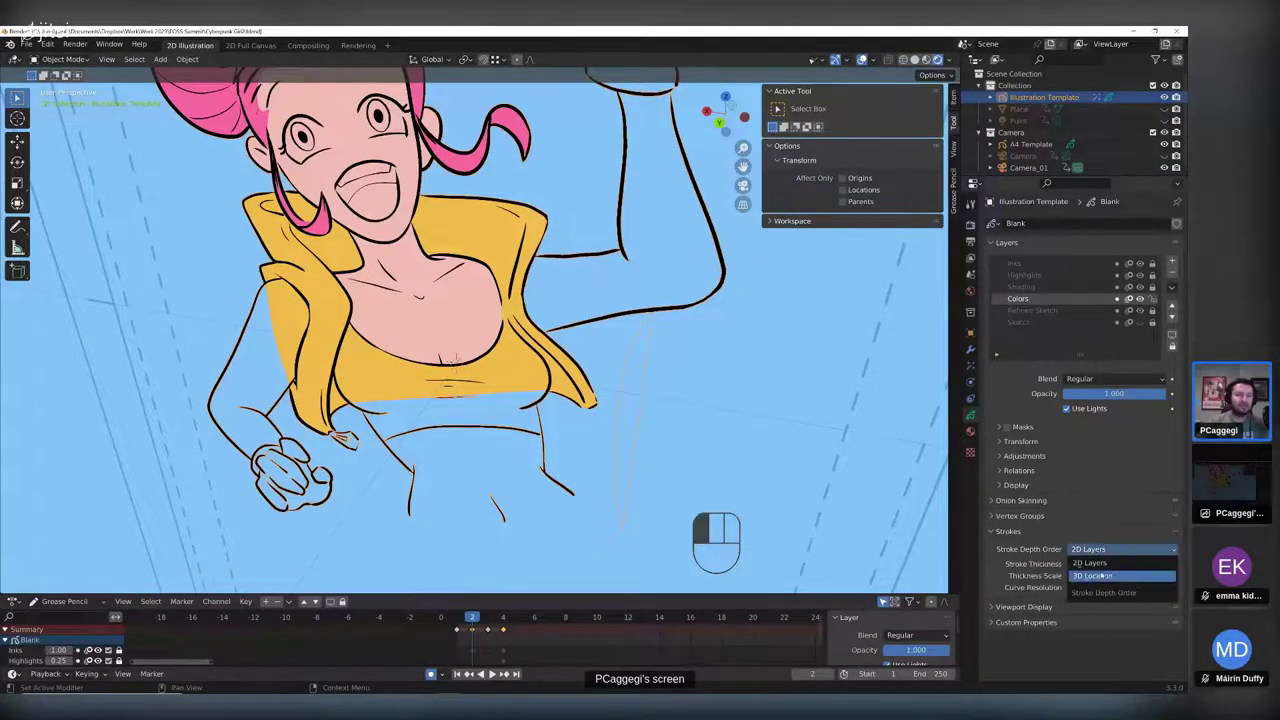
left_click(1102, 577)
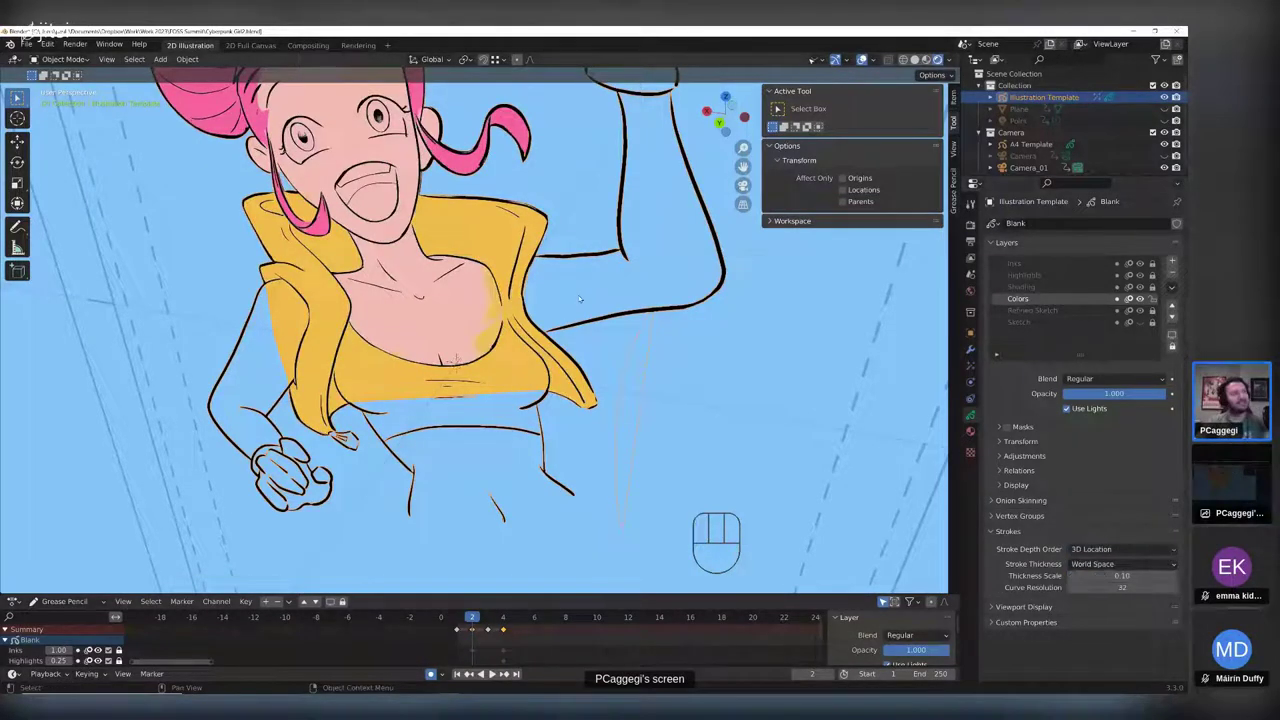
mouse_move(579, 298)
middle_mouse_down("shift")
mouse_move(509, 306)
mouse_move(424, 289)
mouse_move(383, 424)
middle_mouse_up("shift")
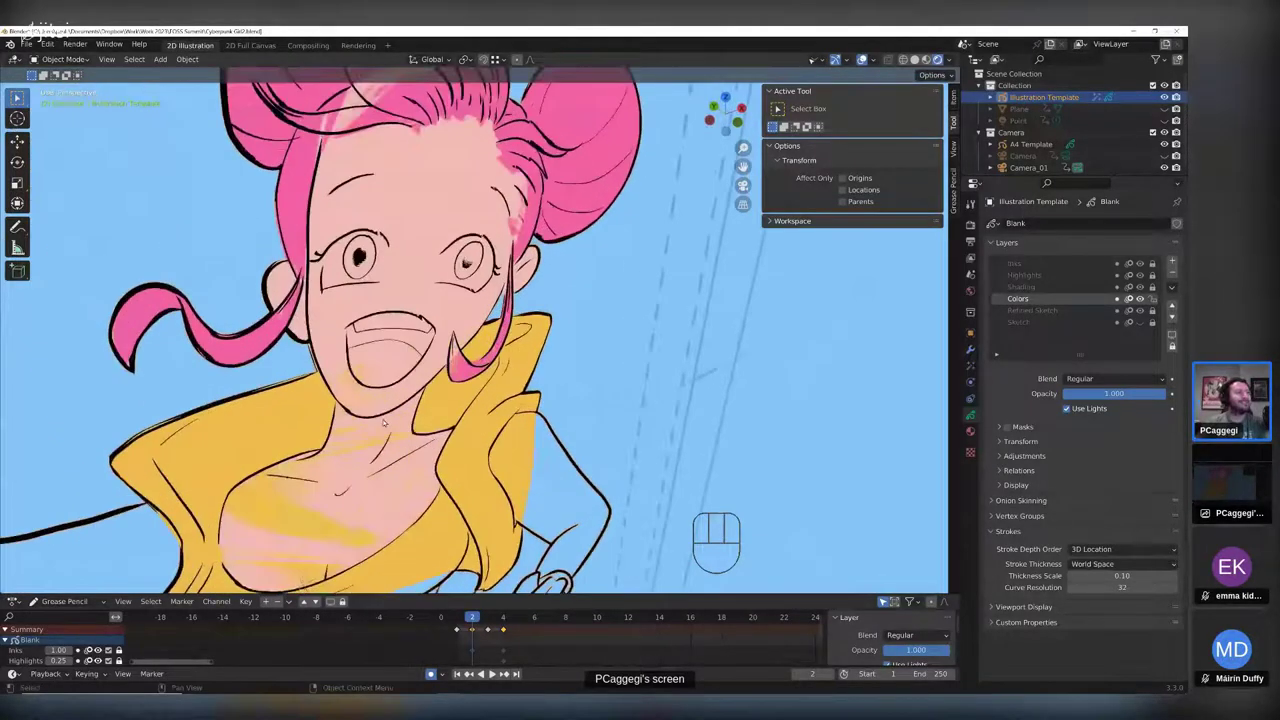
scroll(441, 408, "up", 4)
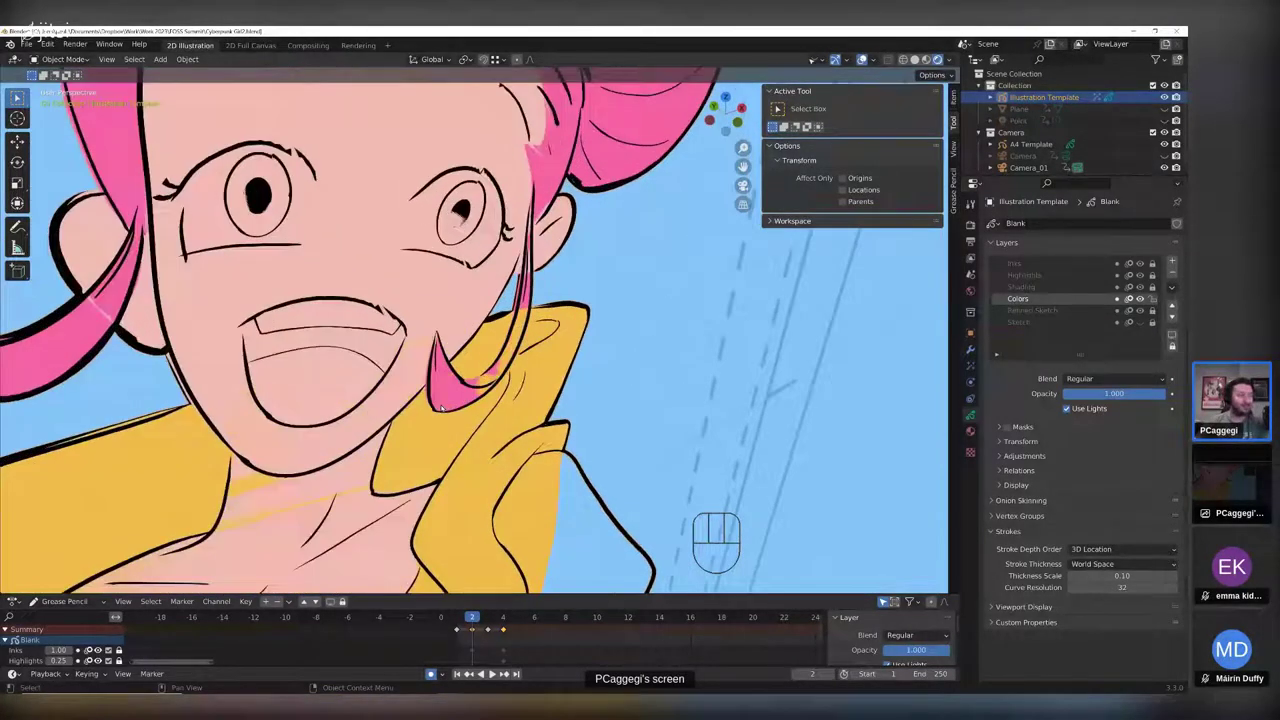
- Select the linked yellow jacket fill in Edit Mode and move it along the global Y axis by about 0.52 cm
scroll(441, 408, "up", 1)
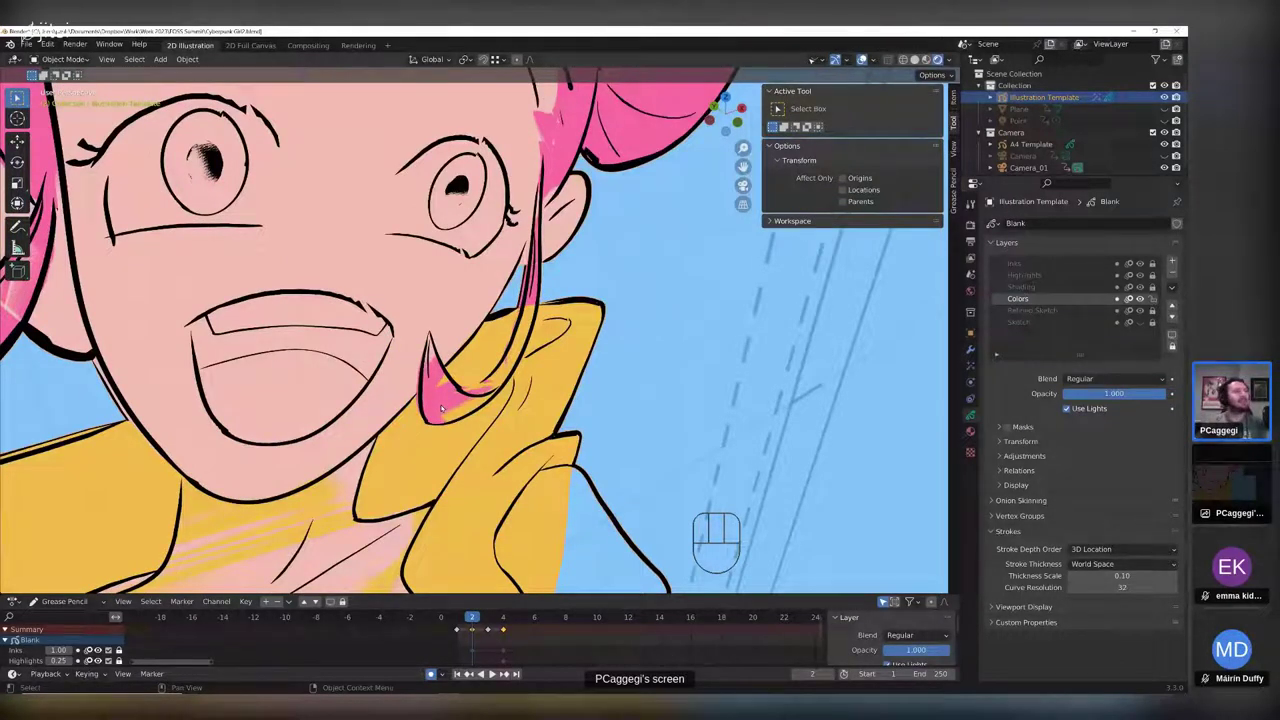
middle_click_drag(441, 408, 566, 437)
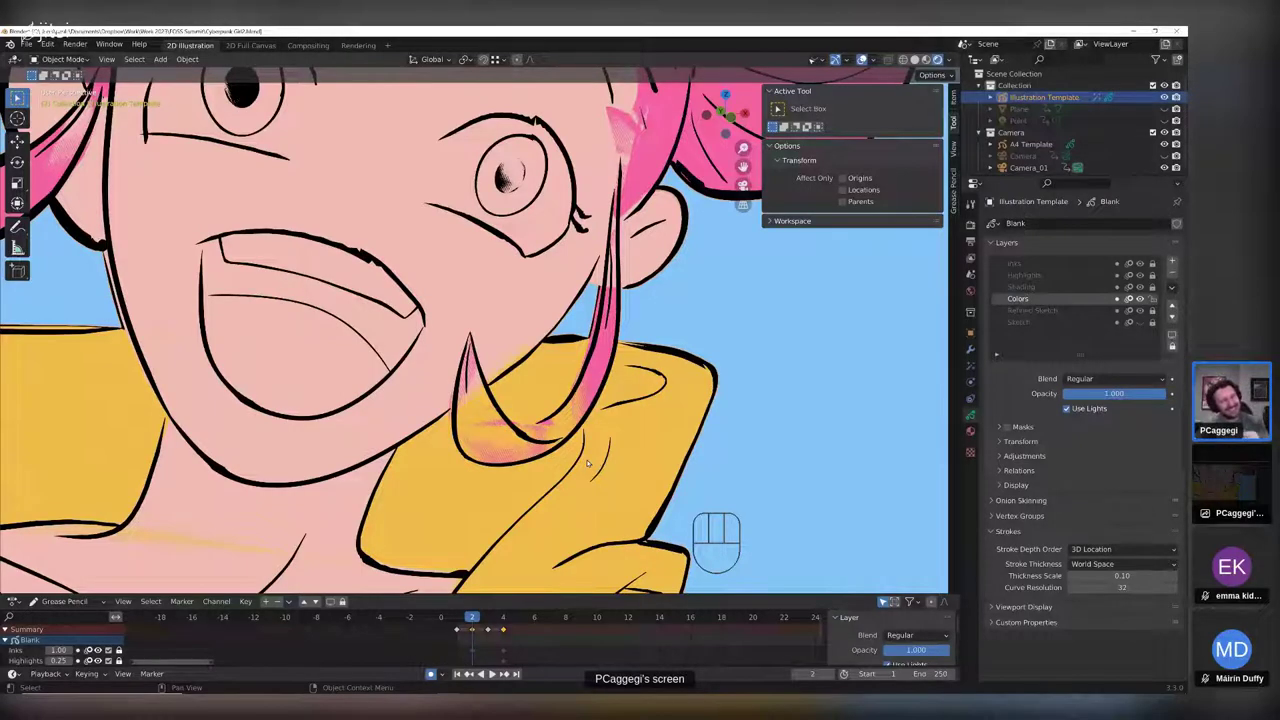
scroll(588, 463, "down", 3)
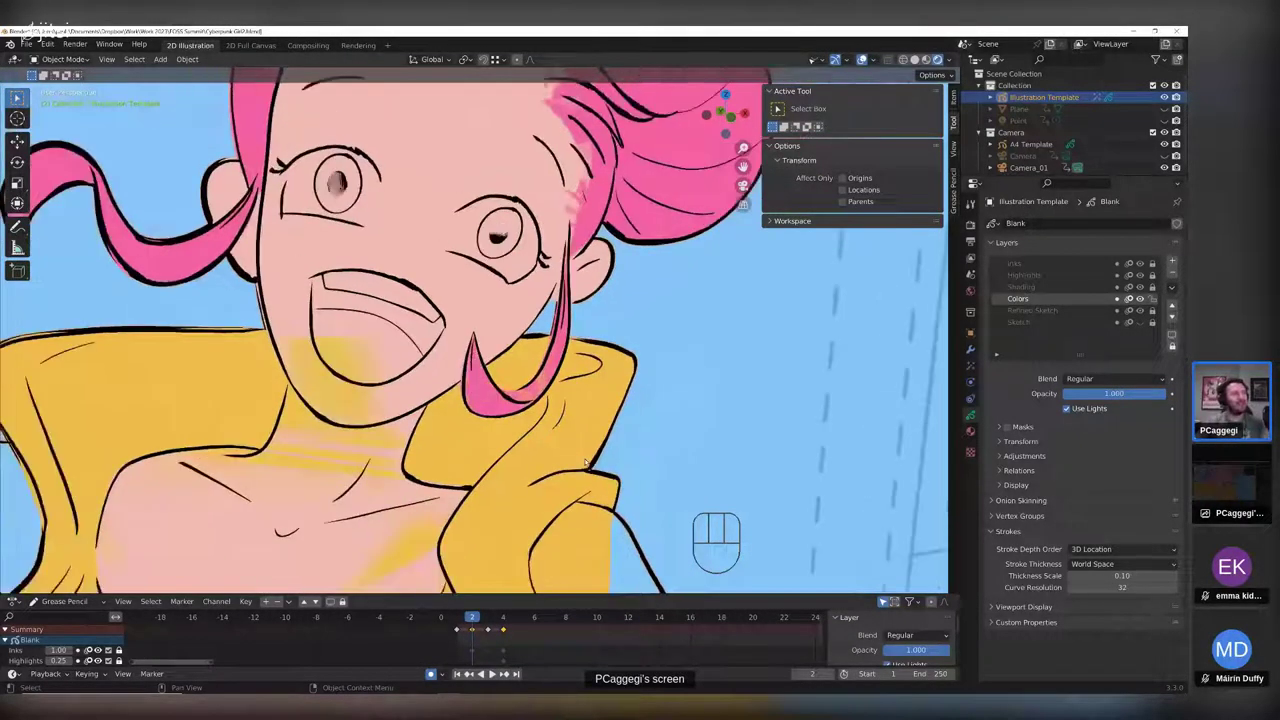
middle_click_drag(454, 434, 510, 432, "shift")
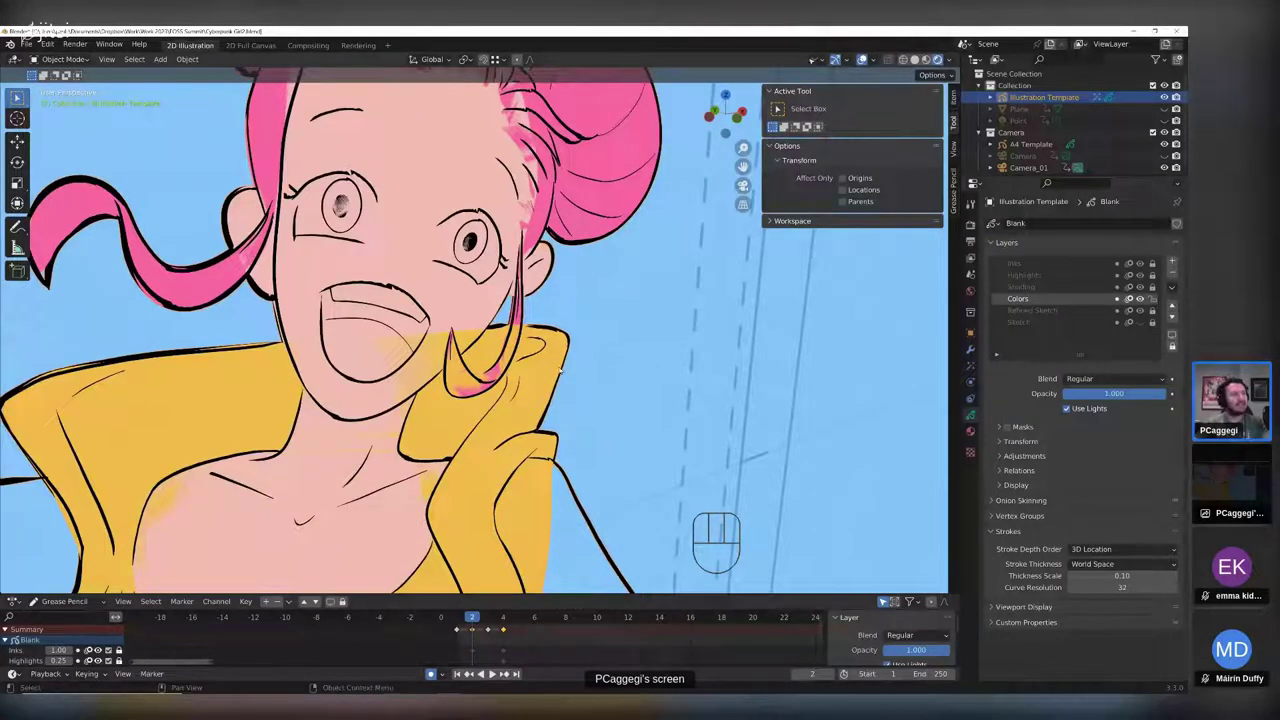
key("Tab")
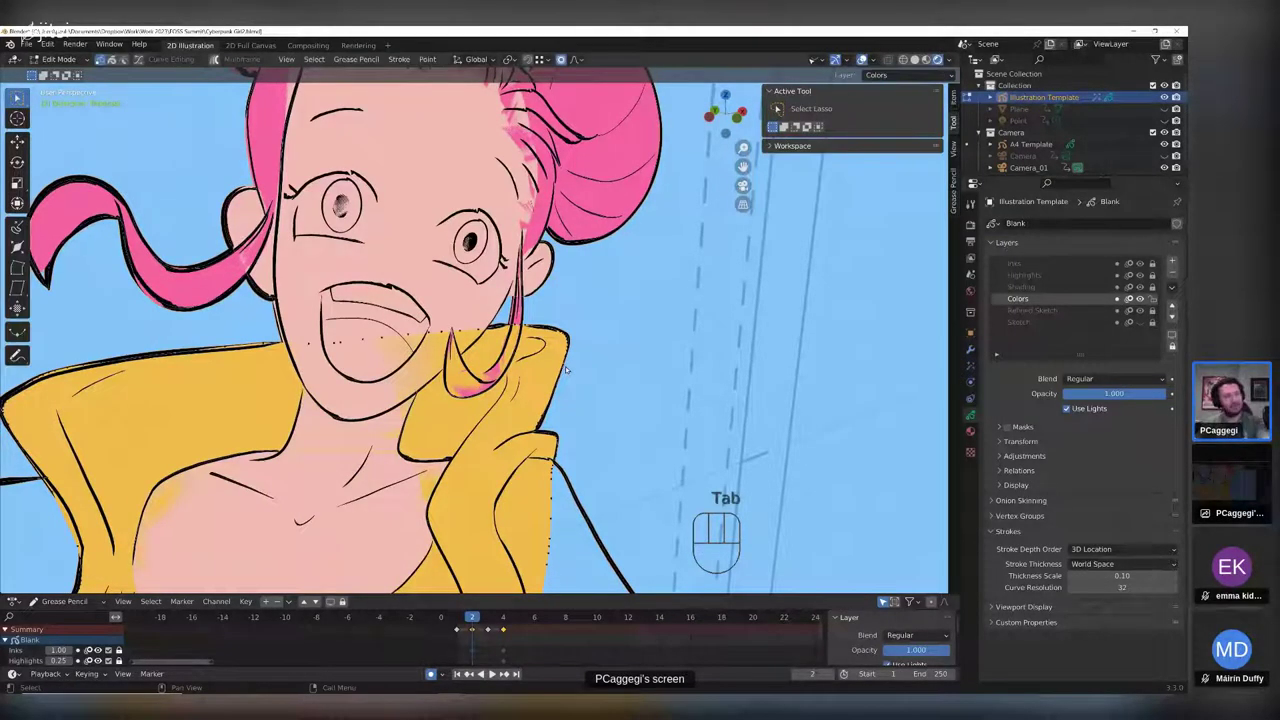
key("l")
scroll(566, 378, "down", 3)
mouse_move(470, 400)
middle_mouse_down("shift")
mouse_move(424, 409)
mouse_move(450, 408)
mouse_move(513, 333)
middle_mouse_up("shift")
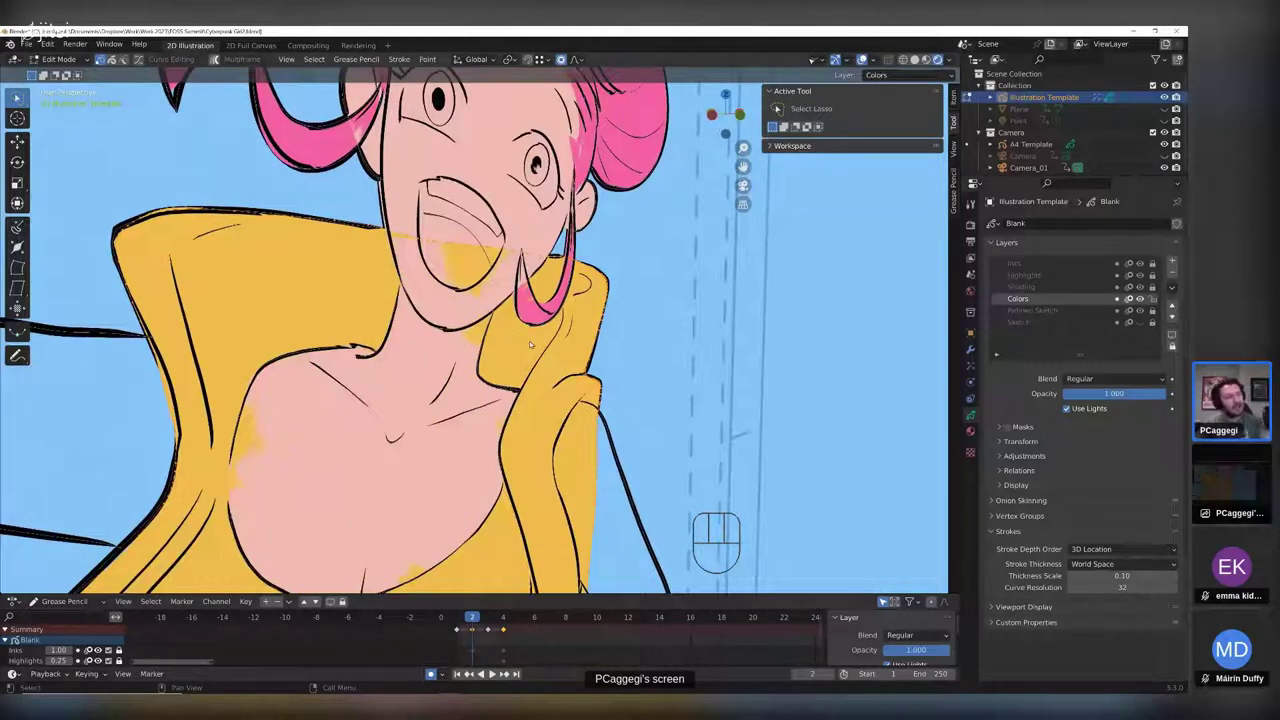
key("g")
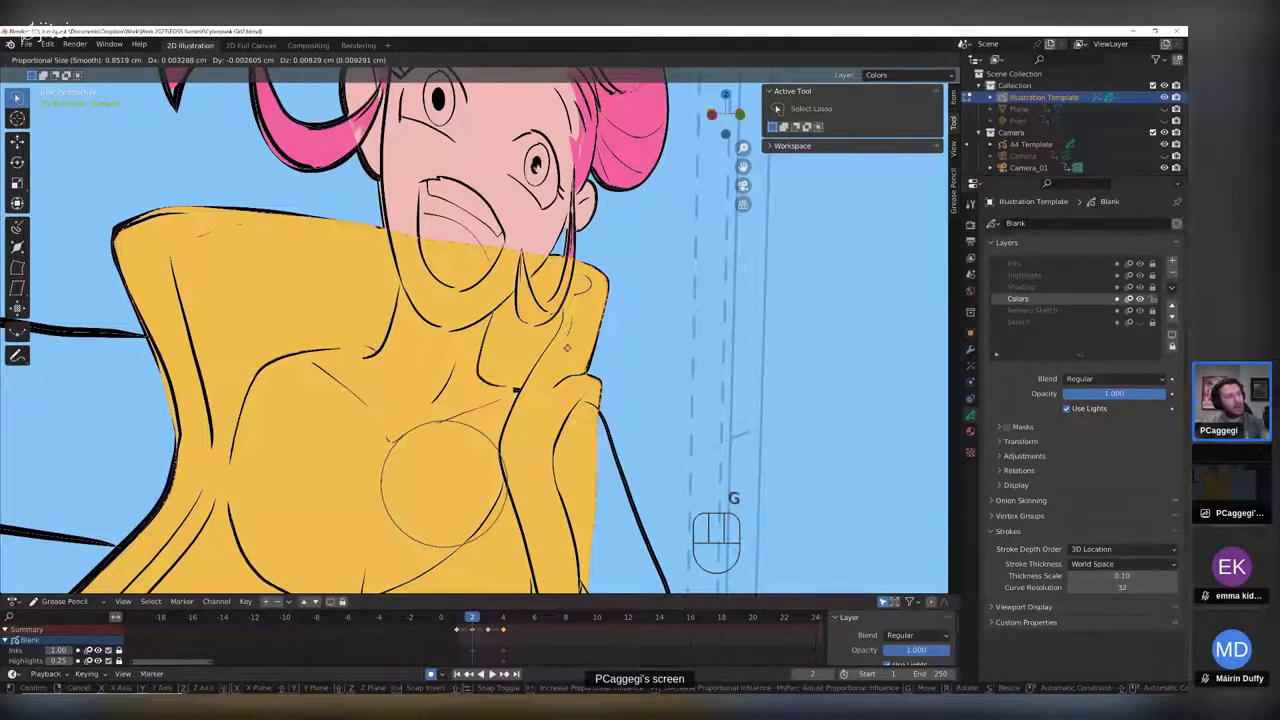
key("y")
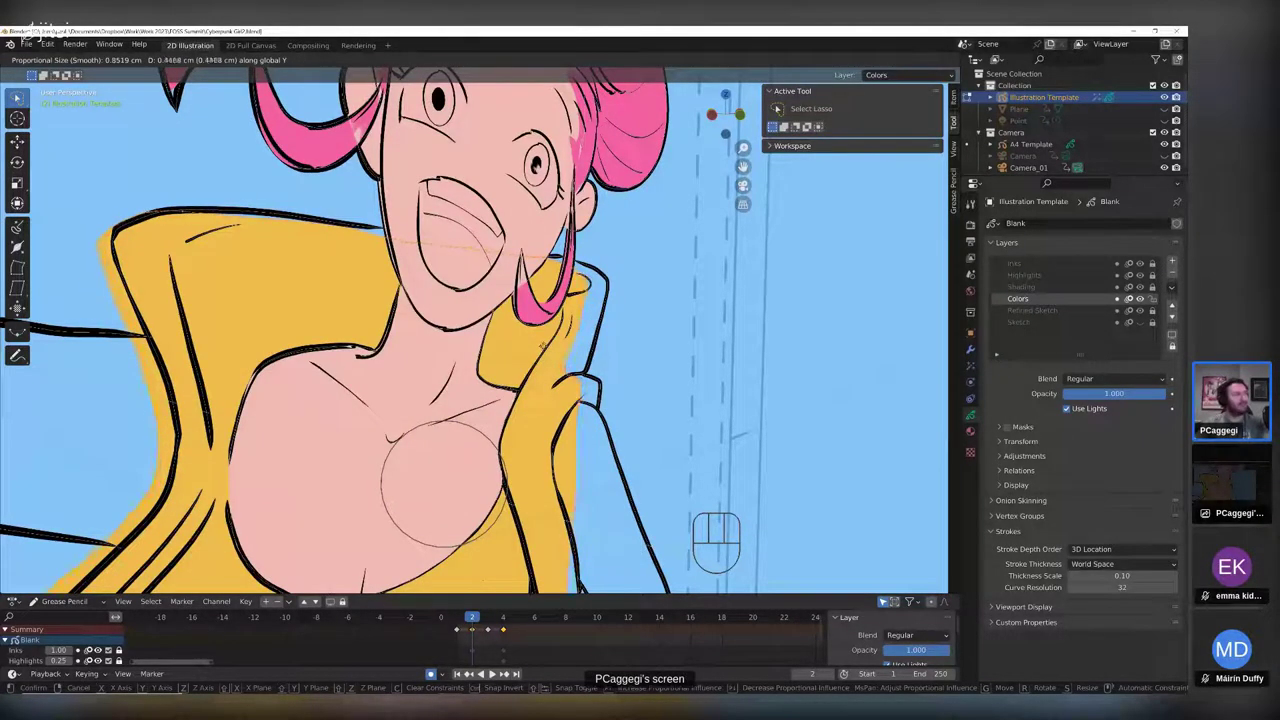
left_click(550, 344)
mouse_move(550, 344)
middle_mouse_down("shift")
mouse_move(643, 343)
mouse_move(460, 350)
mouse_move(741, 345)
mouse_move(650, 352)
middle_mouse_up("shift")
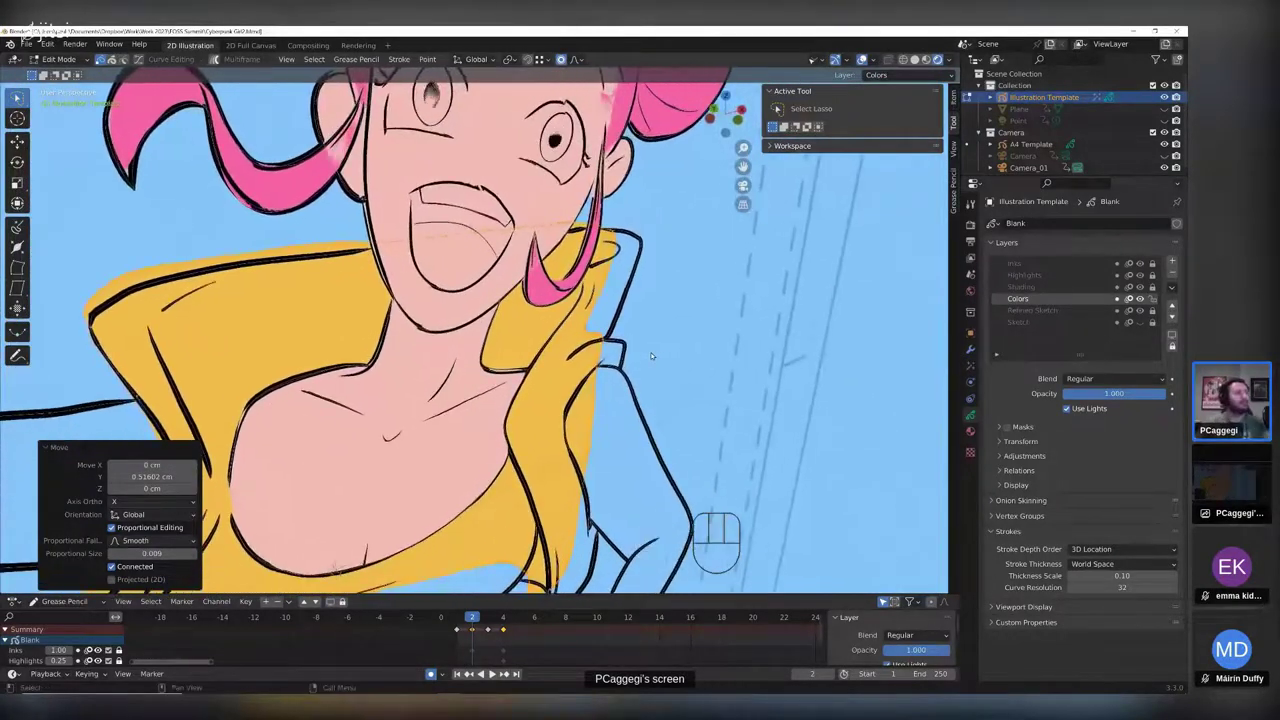
- Bring the yellow jacket fill to the front in camera view, and undo that arrangement together with the Y-axis move
key("KP_0")
scroll(484, 348, "up", 5)
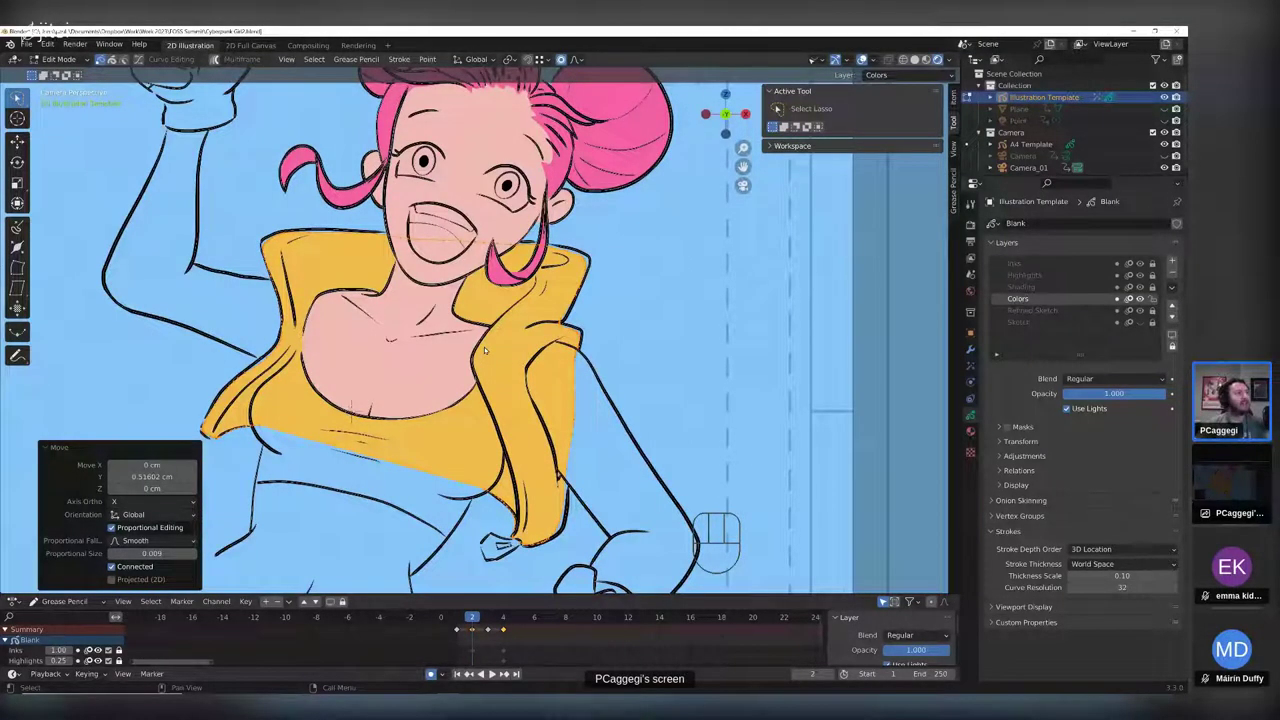
key("ctrl+shift+Up")
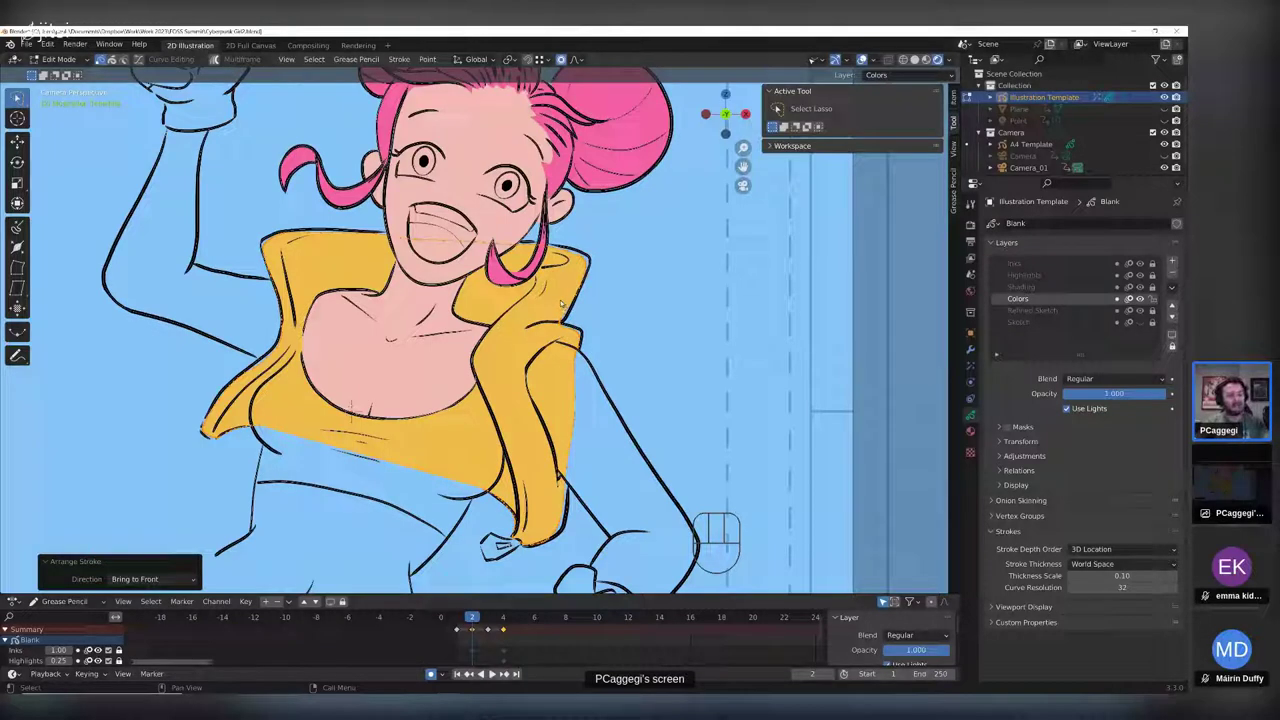
key("ctrl+z")
key("ctrl+z")
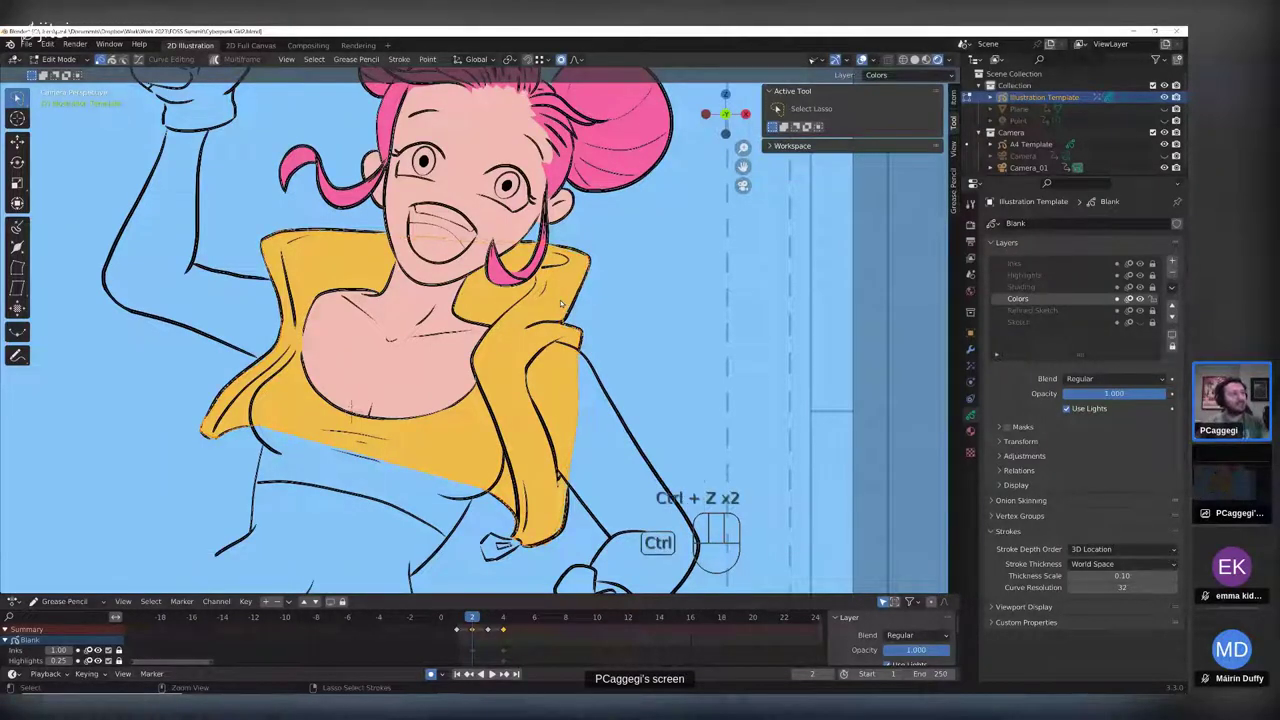
key("ctrl+z")
- Set the Stroke Depth Order back to 2D Layers, and return to Object Mode with the illustration in camera view
mouse_move(560, 300)
middle_mouse_down()
mouse_move(527, 341)
mouse_move(468, 341)
middle_mouse_up()
left_click(1110, 549)
left_click(1100, 563)
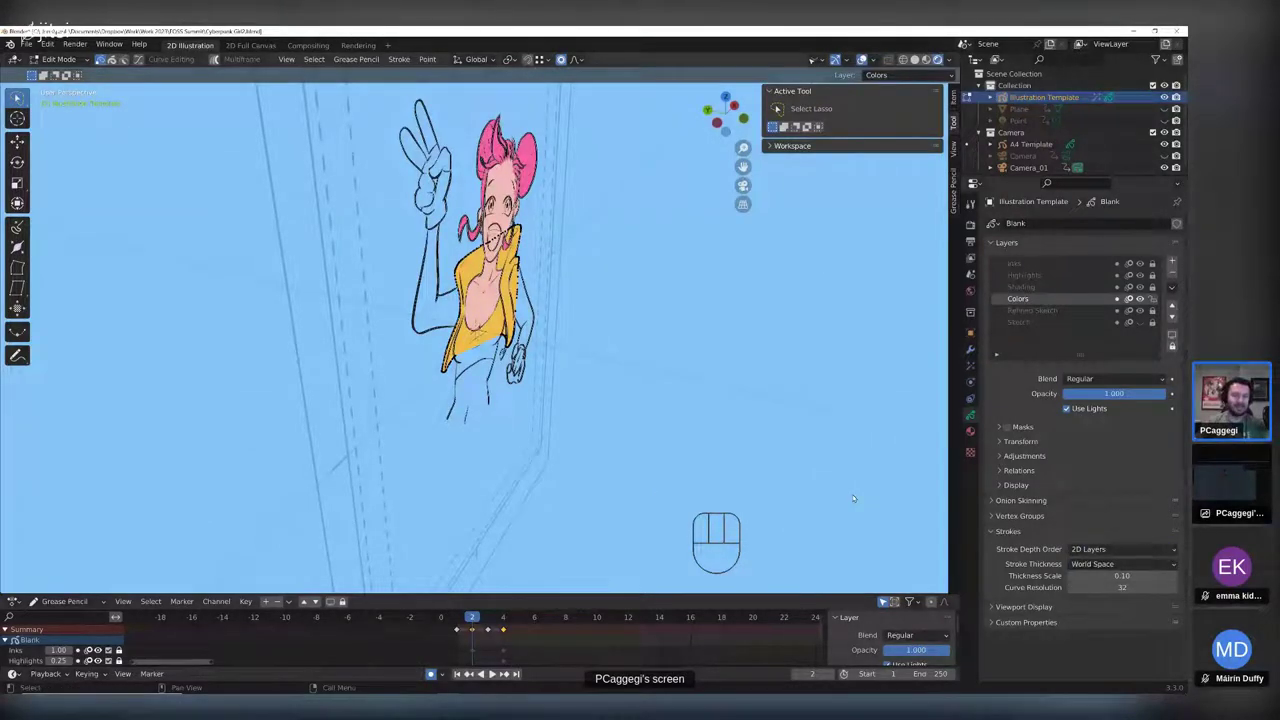
key("Tab")
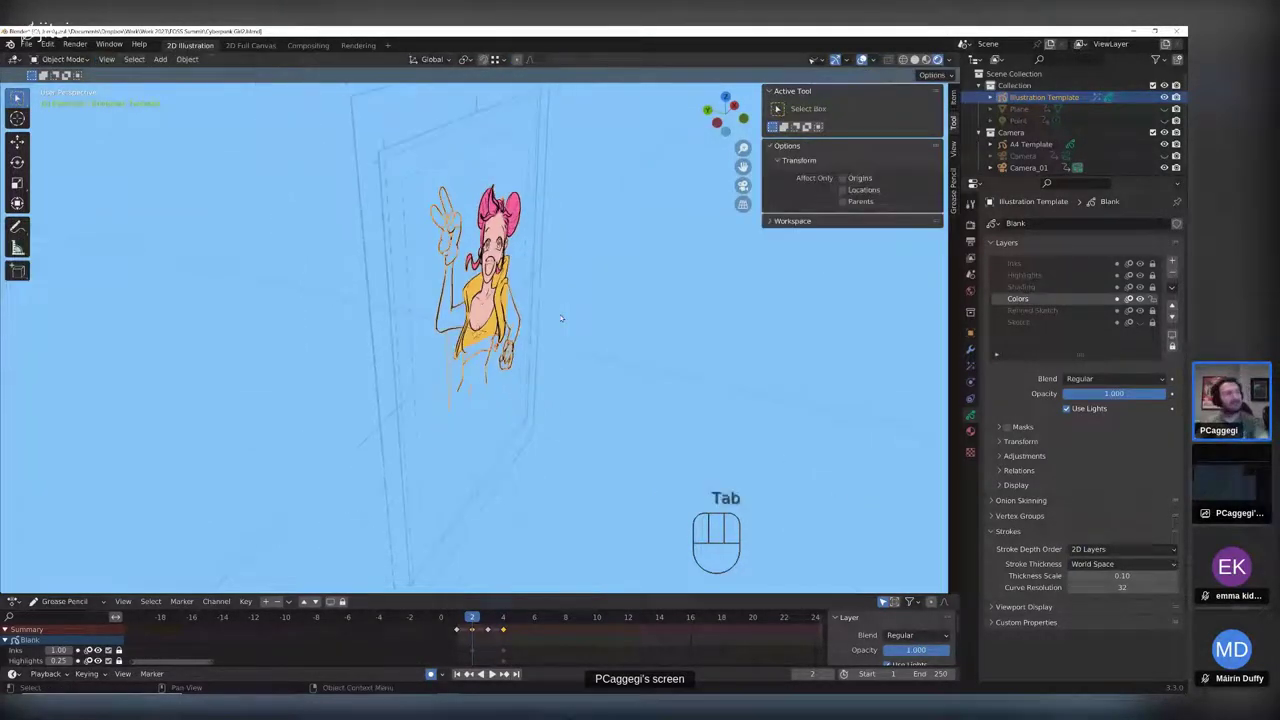
key("KP_0")
scroll(548, 324, "up", 2)
scroll(455, 353, "down", 3)
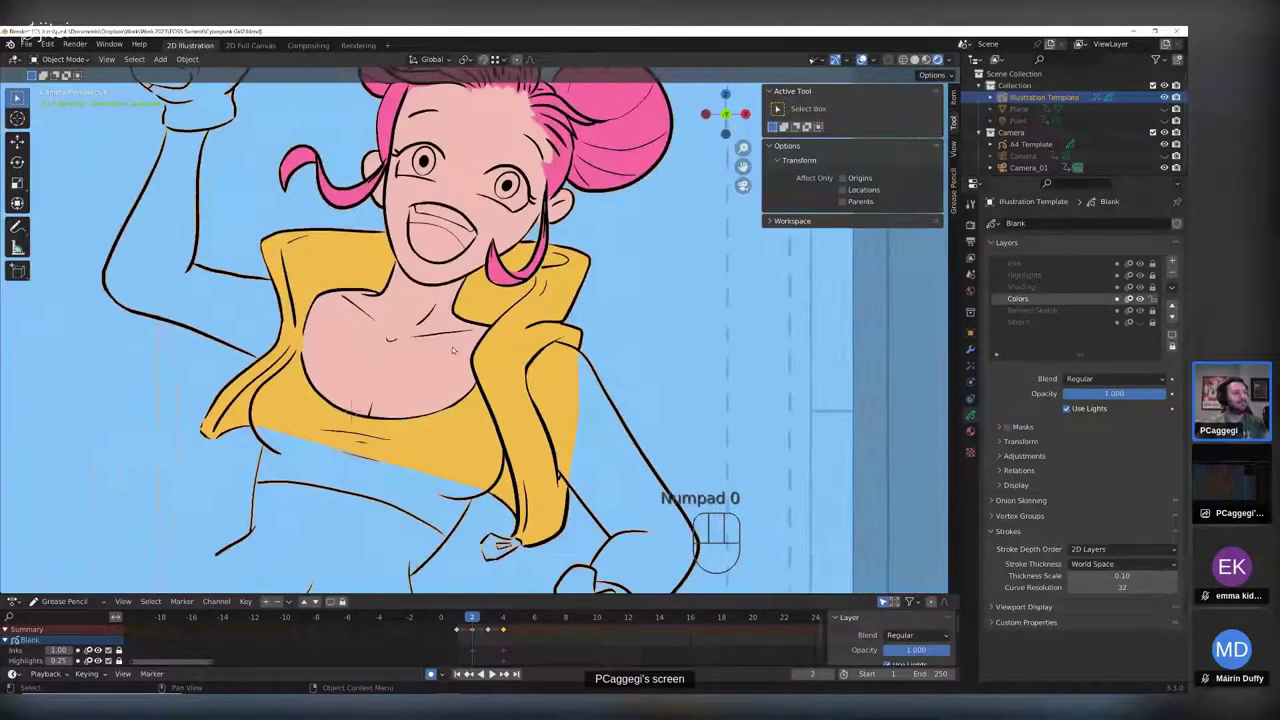
scroll(455, 353, "up", 1)
scroll(455, 353, "down", 2)
middle_click_drag(424, 364, 516, 347)
scroll(516, 347, "up", 1)
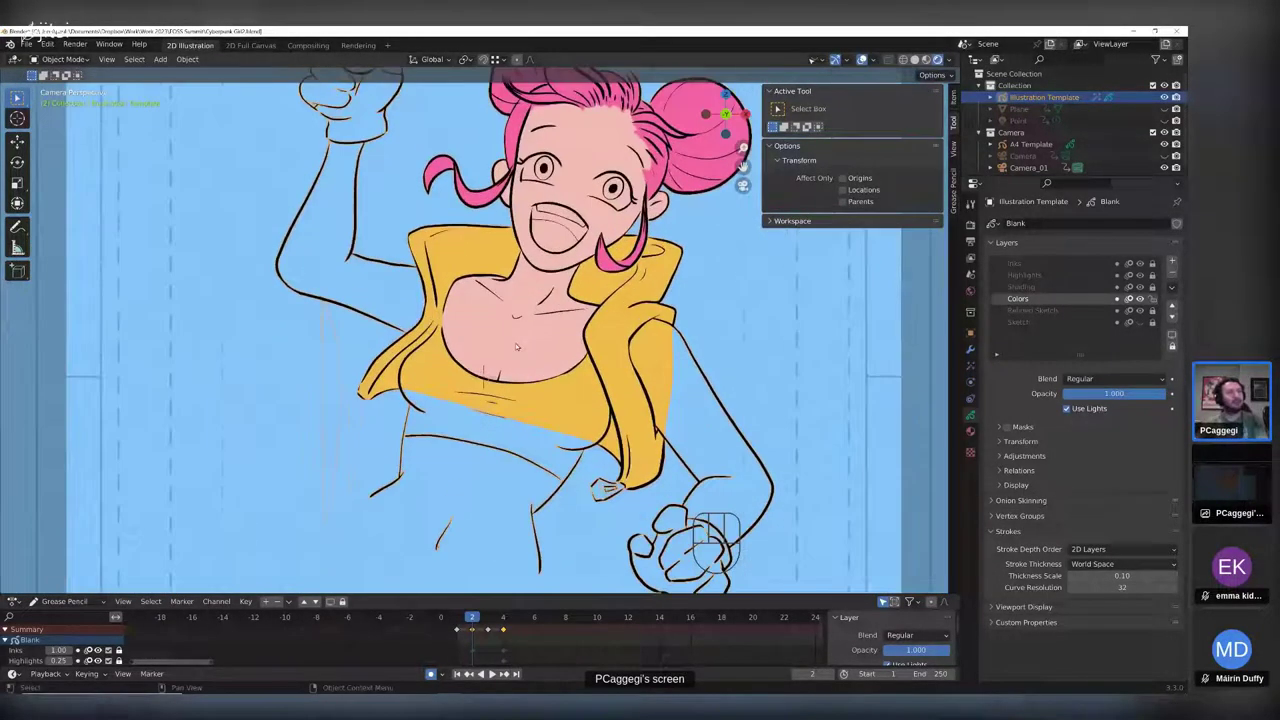
- In Draw Mode, outline the bare part of the raised arm with the skin-tone Solid Fill 100 material to fill it
left_click(60, 59)
left_click(64, 111)
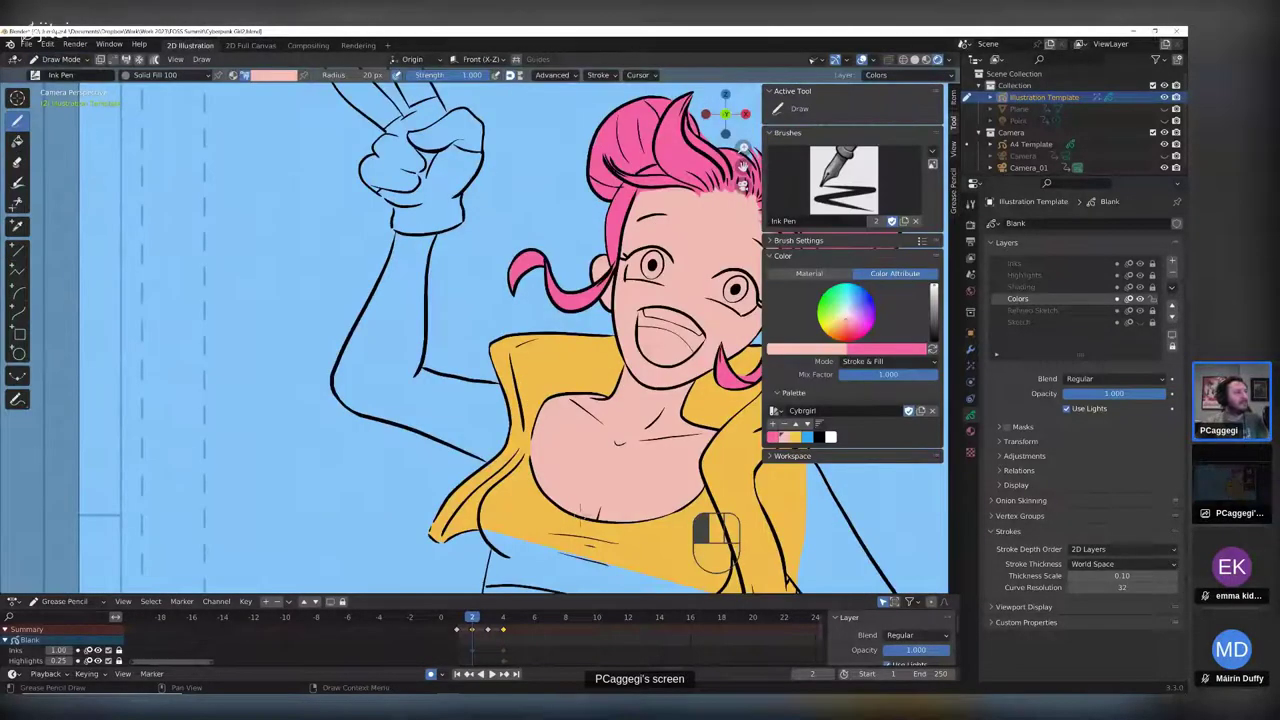
mouse_move(432, 262)
left_mouse_down()
mouse_move(436, 360)
mouse_move(472, 290)
mouse_move(500, 414)
mouse_move(455, 418)
mouse_move(345, 350)
mouse_move(408, 238)
left_mouse_up()
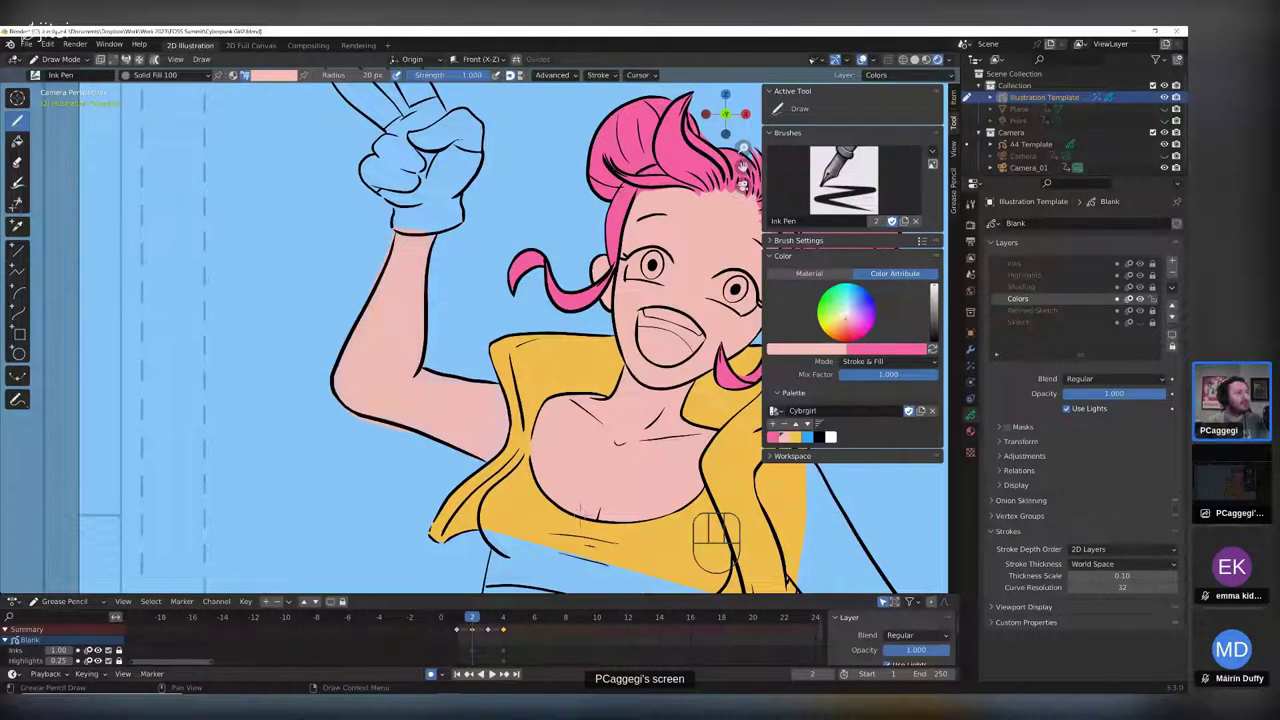
- Fill the lowered arm with the skin tone from the shoulder opening down to the wrist
middle_click_drag(468, 393, 163, 208)
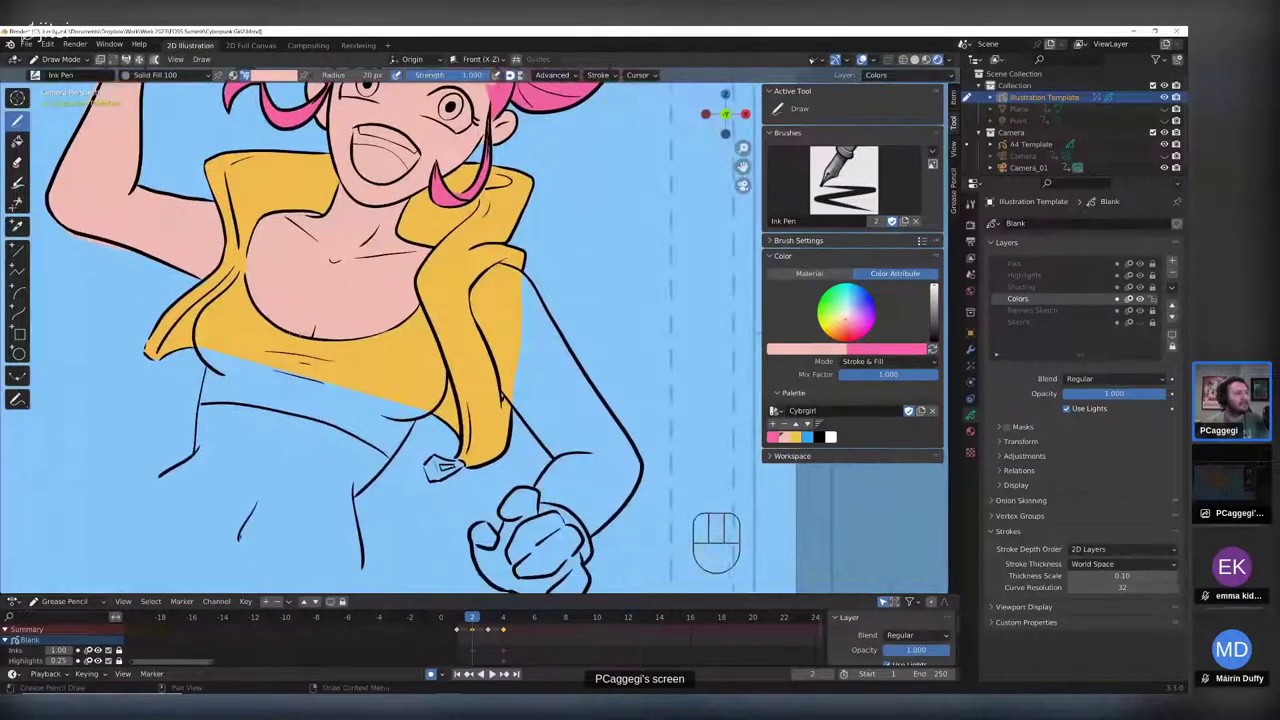
left_click_drag(297, 334, 298, 334)
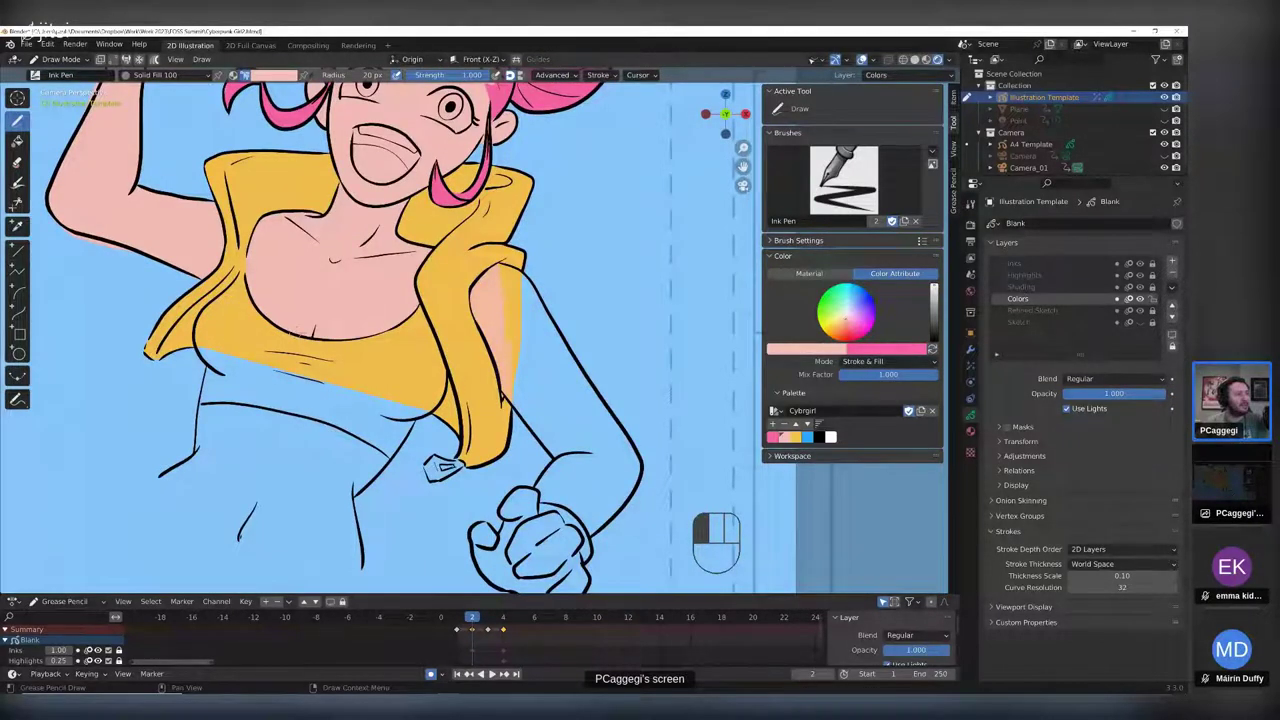
mouse_move(518, 395)
left_mouse_down()
mouse_move(545, 485)
mouse_move(600, 525)
mouse_move(535, 320)
mouse_move(625, 430)
mouse_move(522, 278)
left_mouse_up()
middle_click_drag(522, 278, 519, 141, "shift")
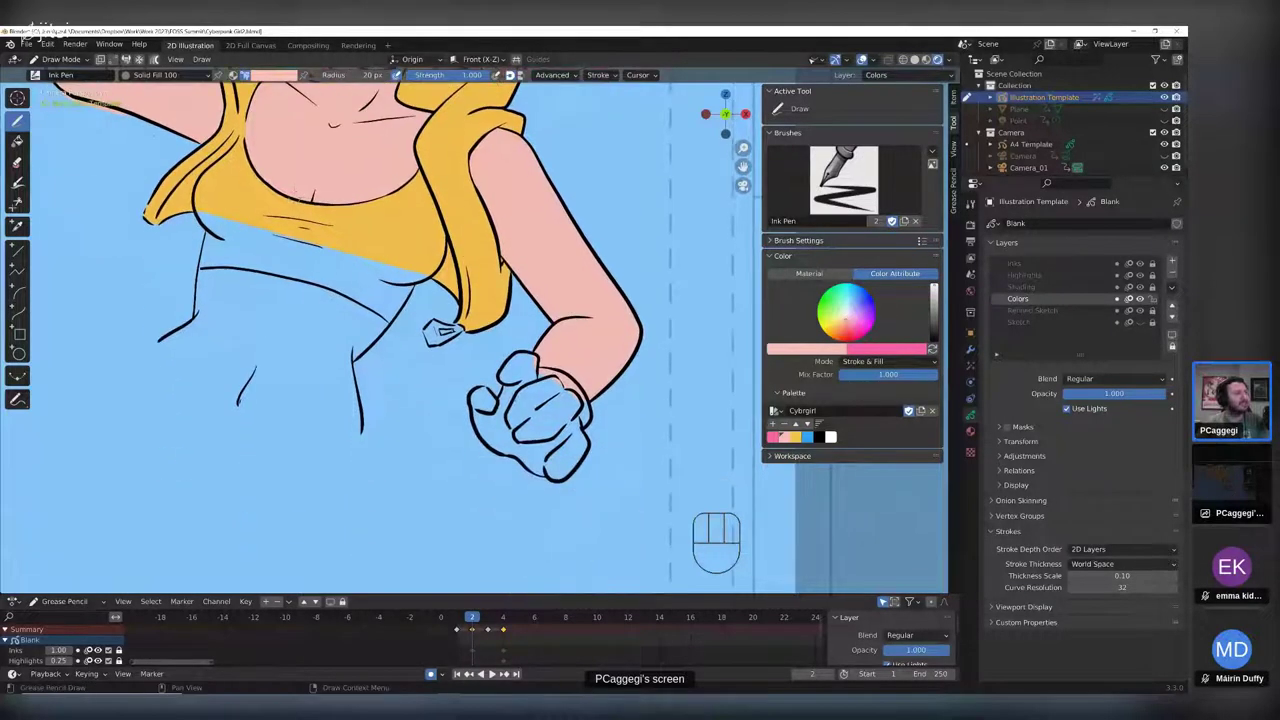
- On the Inks layer, draw the missing glove-edge lines across the fingers of the lowered fist in black Solid Stroke
mouse_move(137, 107)
middle_mouse_down("shift")
mouse_move(349, 329)
mouse_move(416, 497)
middle_mouse_up("shift")
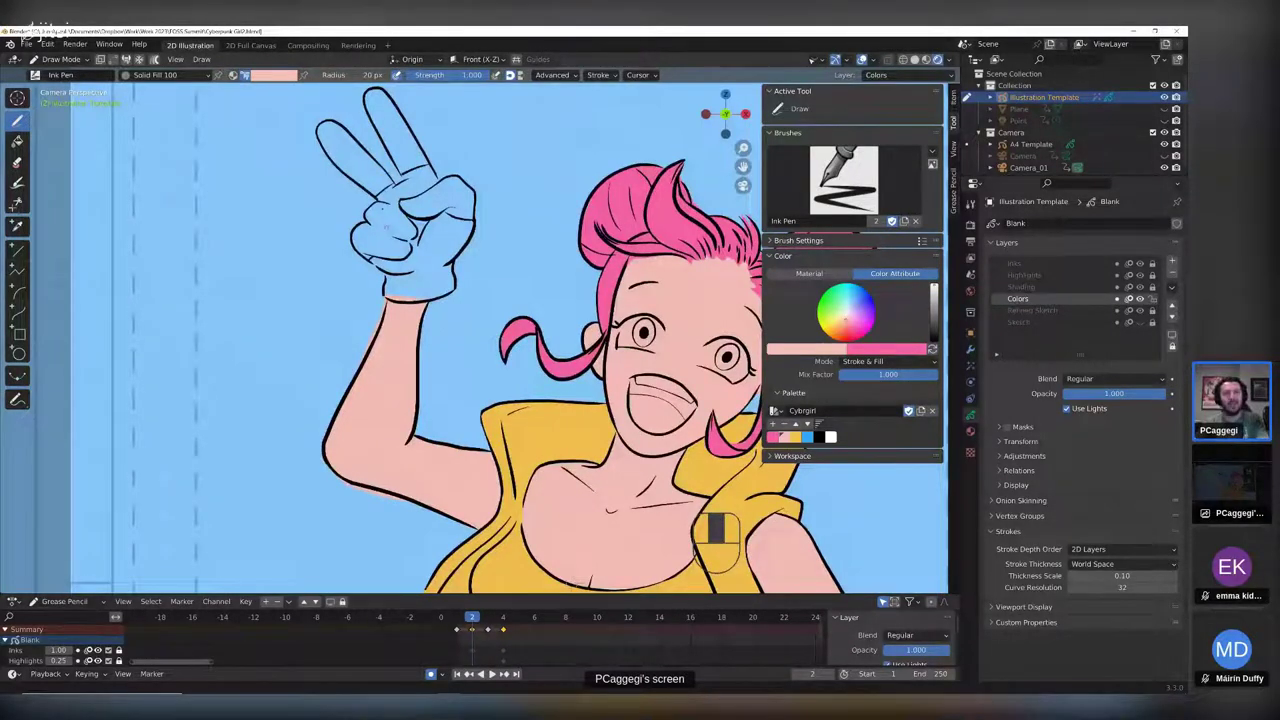
middle_click_drag(416, 497, 131, 77, "shift")
left_click(1029, 264)
left_click(819, 436)
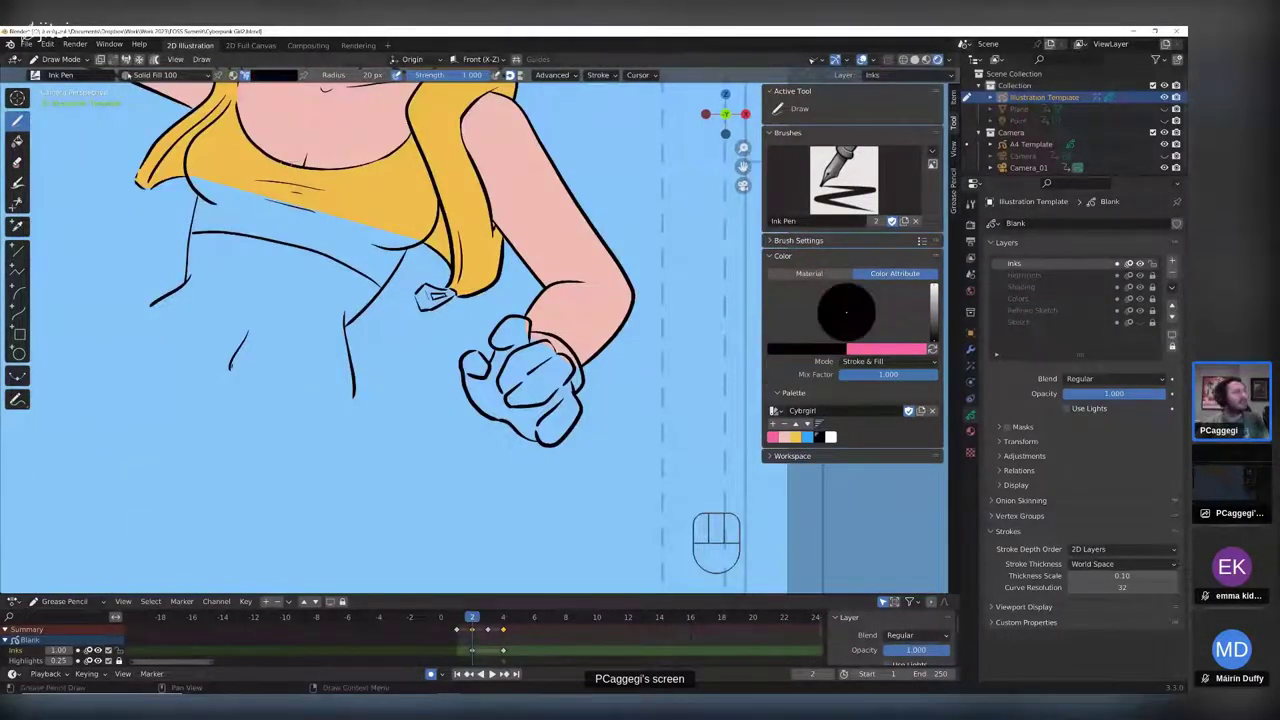
left_click(160, 75)
left_click(130, 108)
scroll(537, 376, "up", 2)
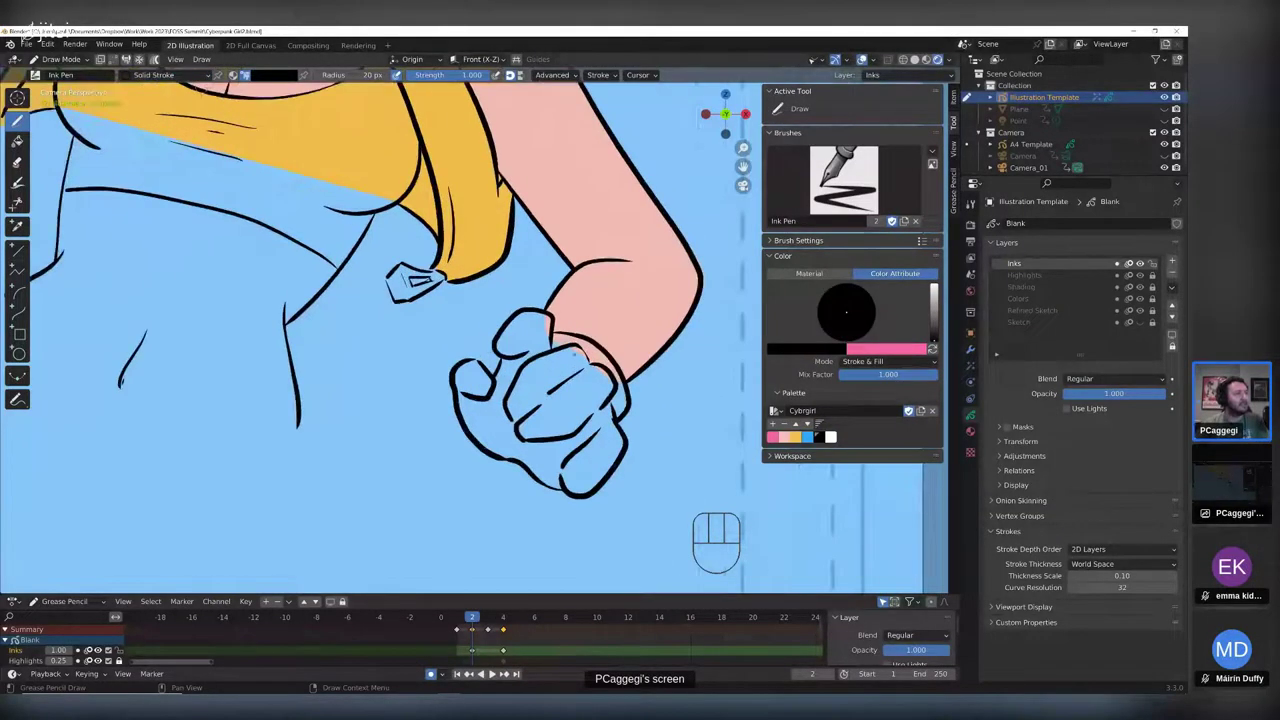
left_click_drag(557, 349, 600, 404)
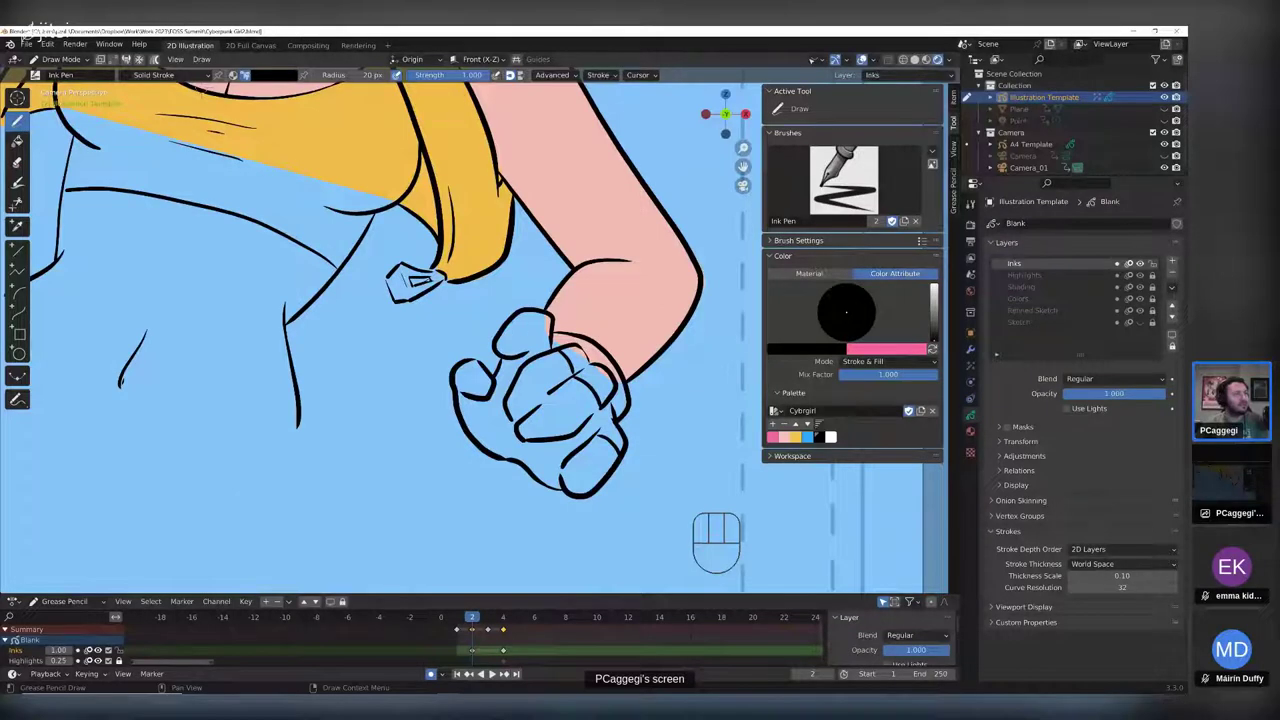
left_click_drag(550, 338, 525, 355)
left_click_drag(486, 398, 463, 424)
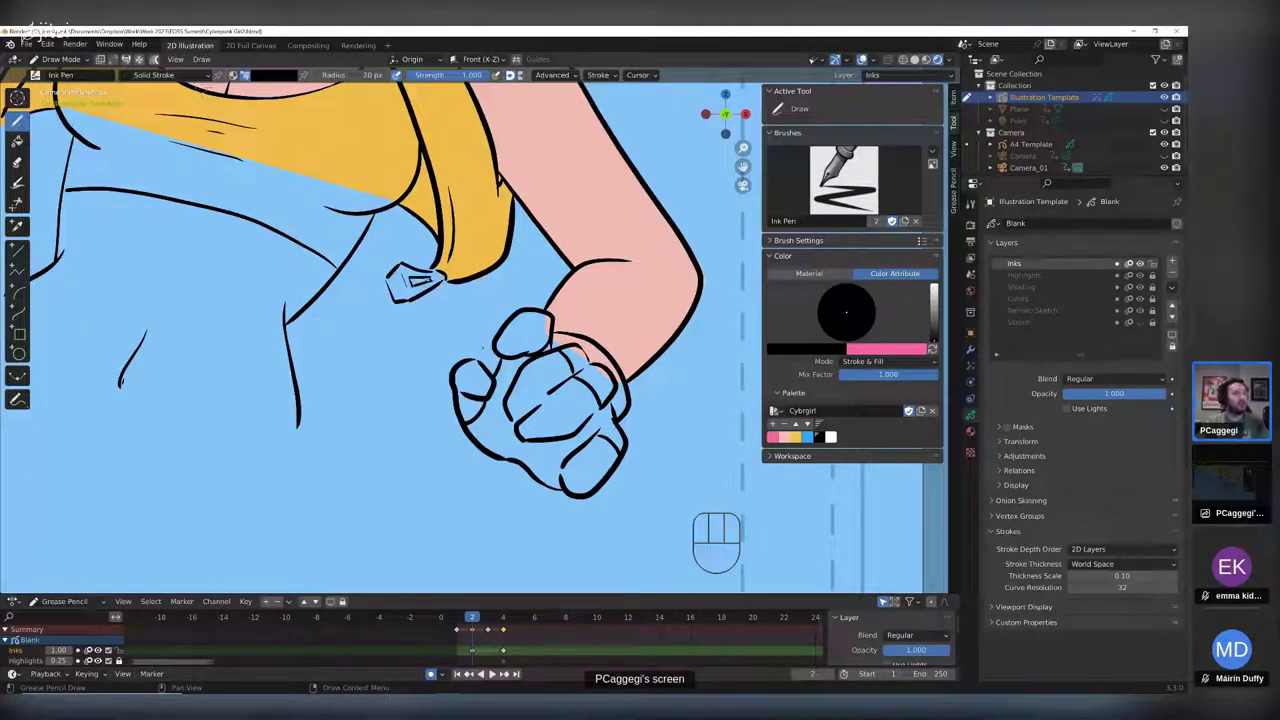
- In Edit Mode, join the ink strokes that meet atop the small fingertip on the body side of the lowered fist
scroll(483, 347, "up", 5)
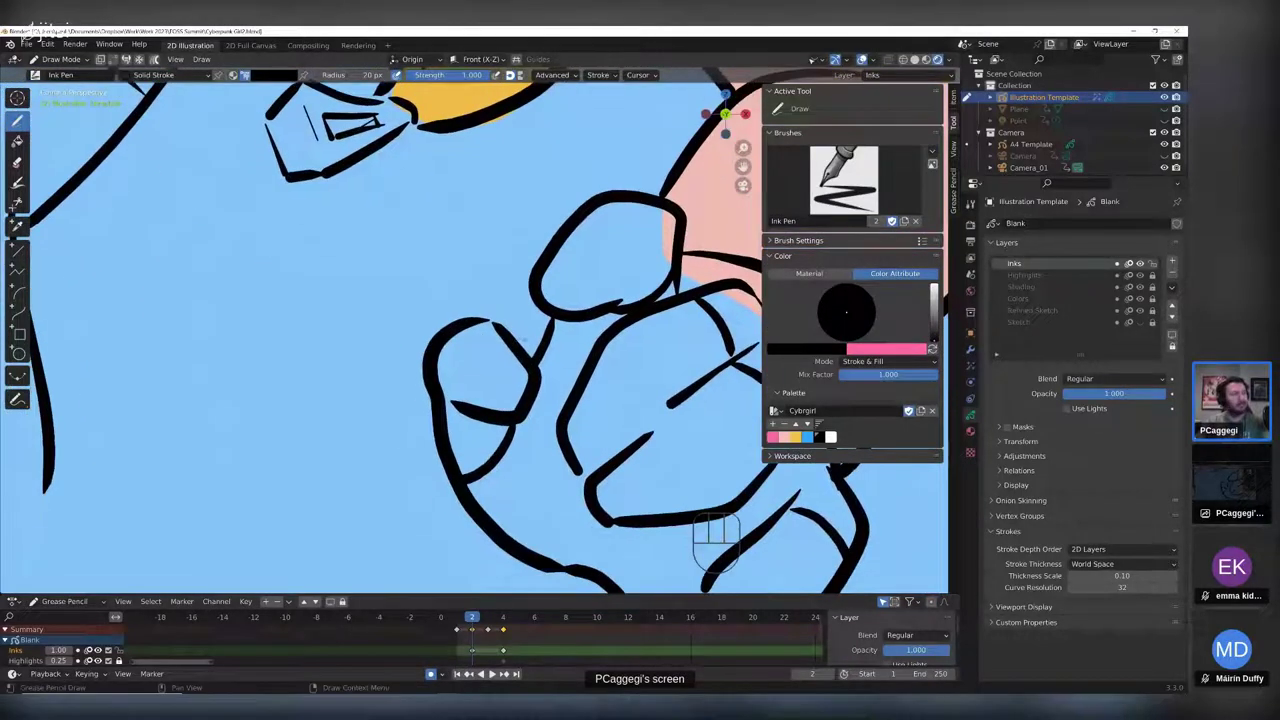
key("Tab")
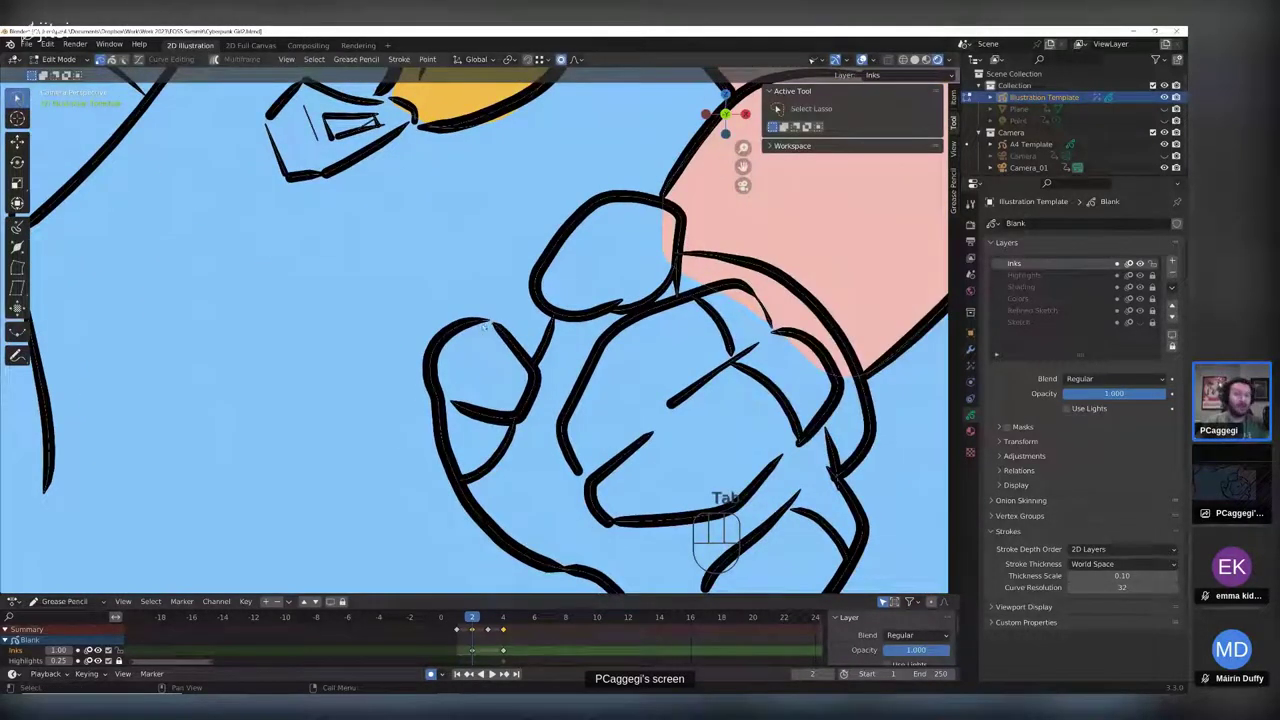
key("shift")
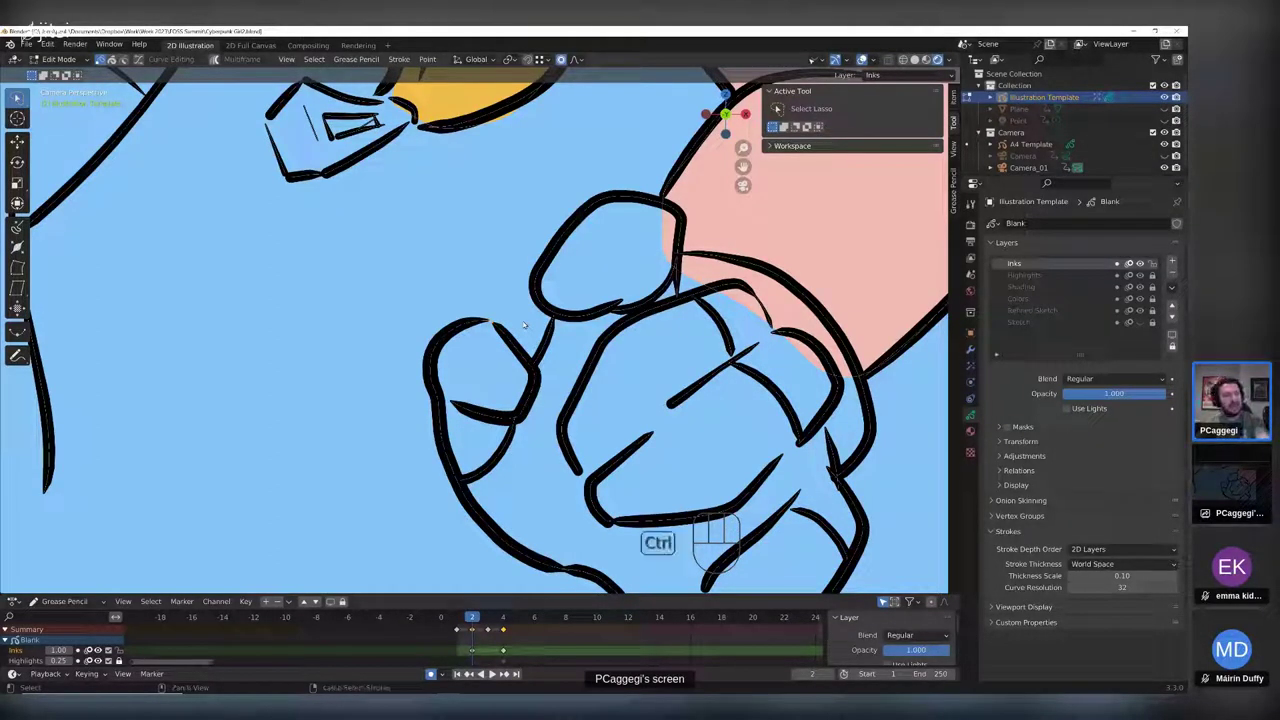
key("ctrl+j")
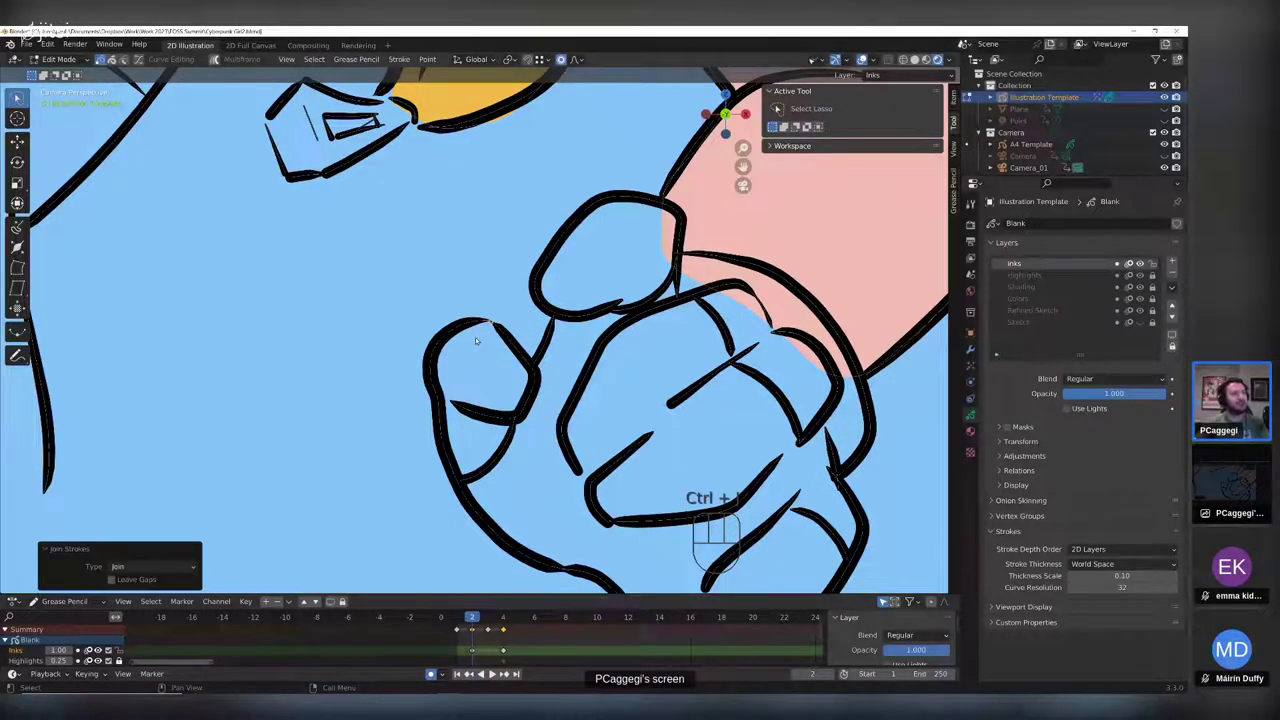
- Dissolve the thin surplus points where the joined strokes meet on top of the fingertip outline
scroll(476, 341, "up", 5)
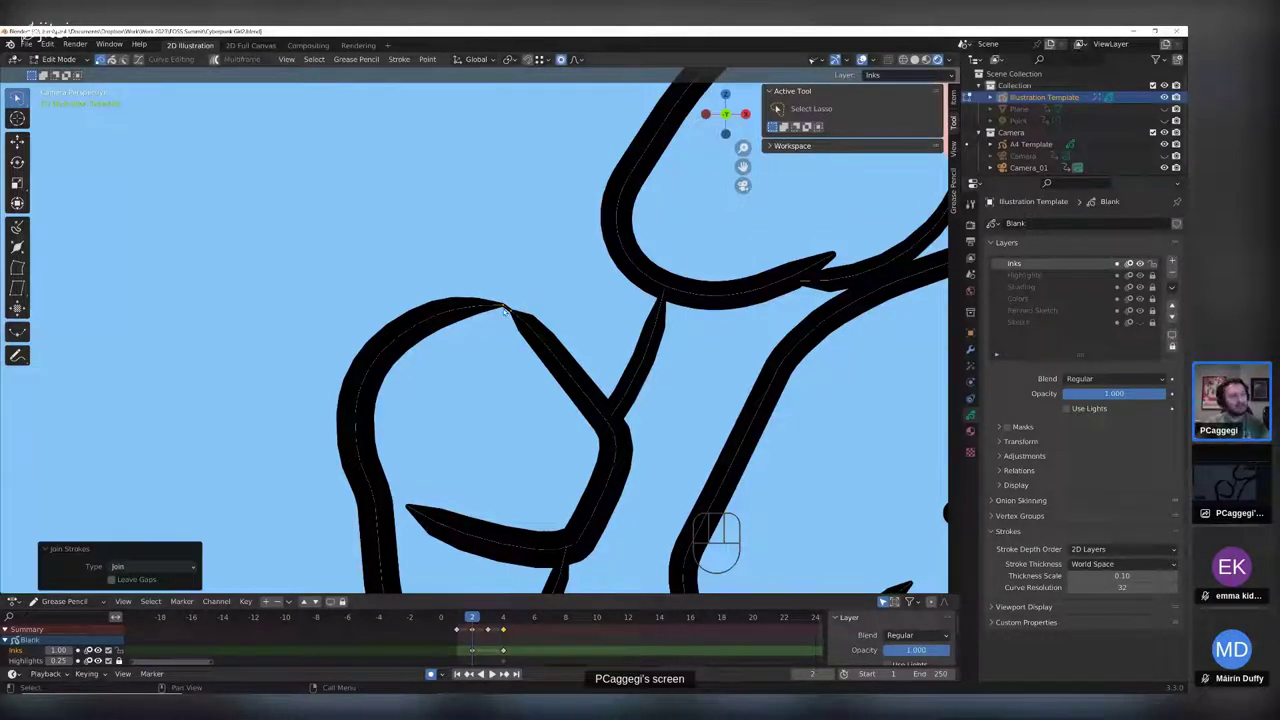
key("ctrl+z")
key("x")
left_click(495, 320)
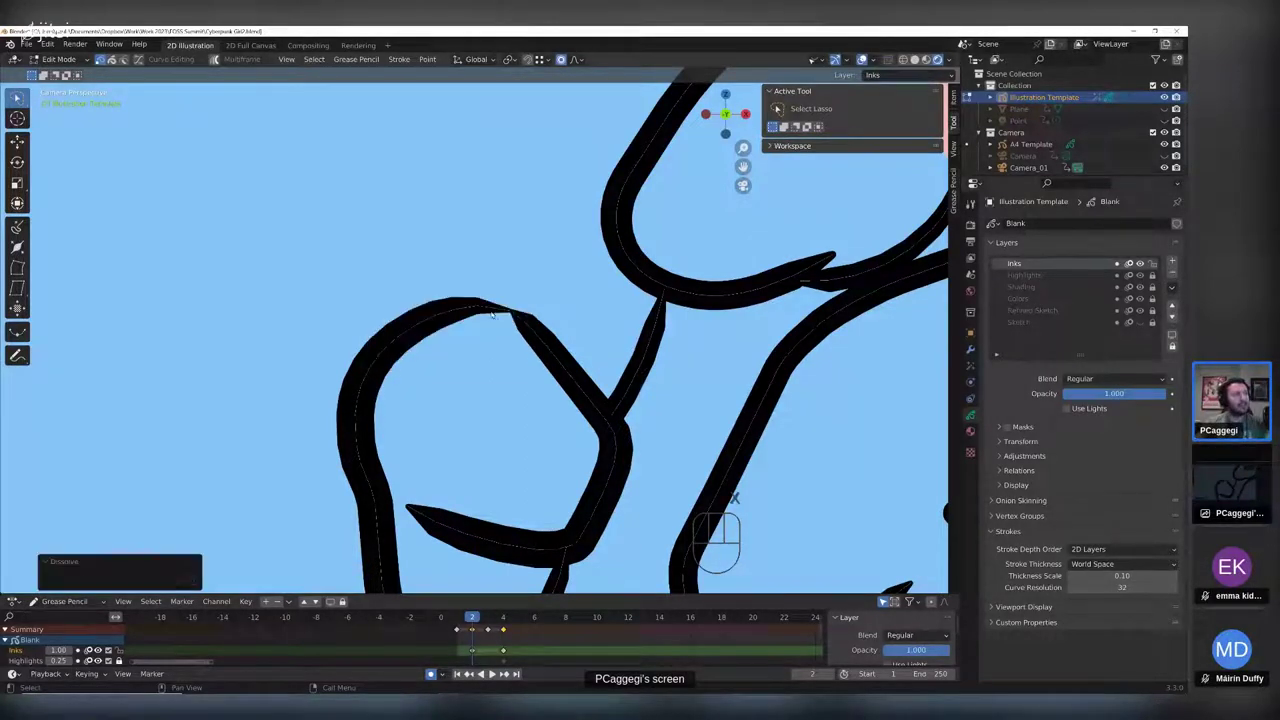
key("ctrl+z")
key("x")
left_click(484, 312)
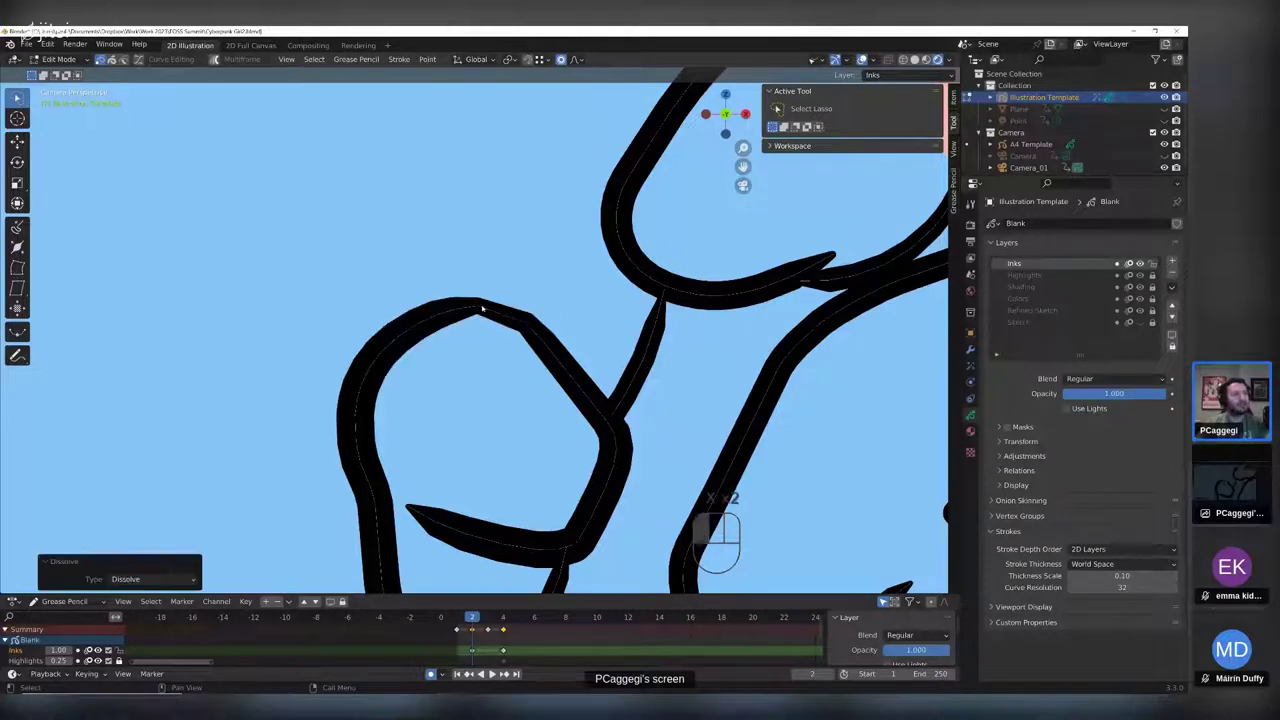
- Reposition the point at the fingertip's joint with proportional editing to round the outline, and return to Draw Mode
key("g")
scroll(485, 305, "up", 5)
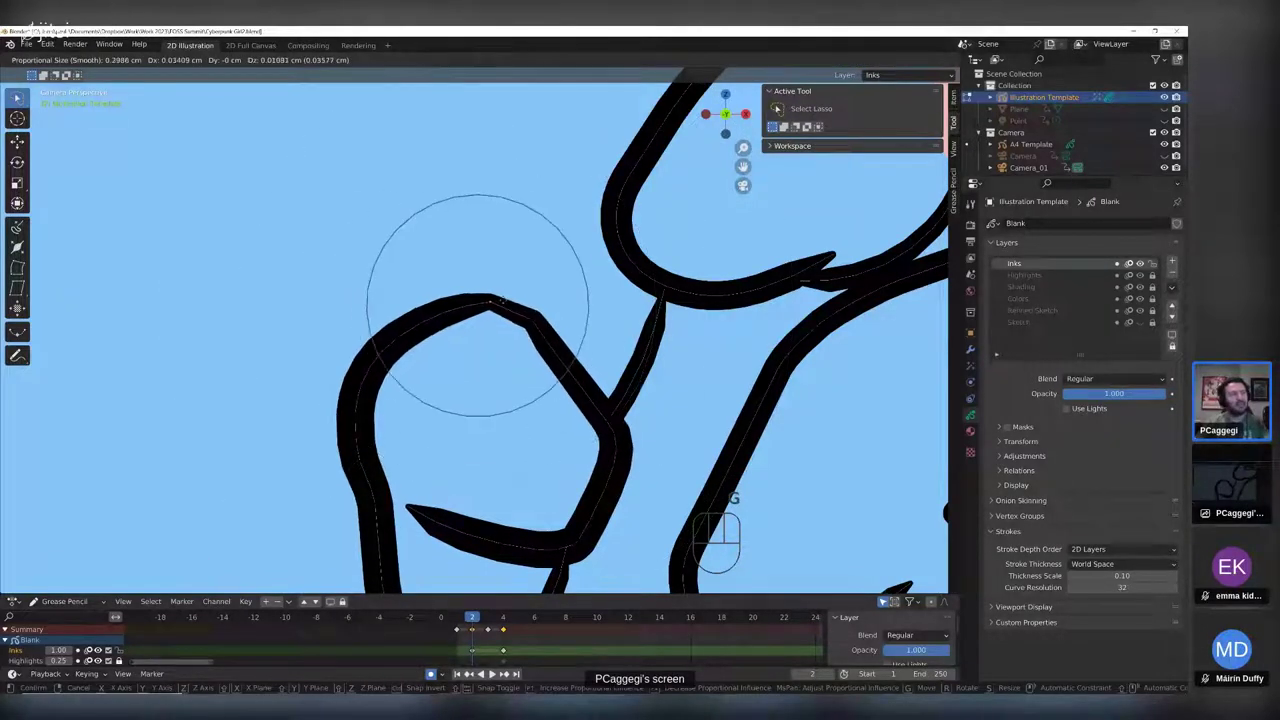
scroll(503, 302, "up", 3)
left_click(504, 303)
key("Tab")
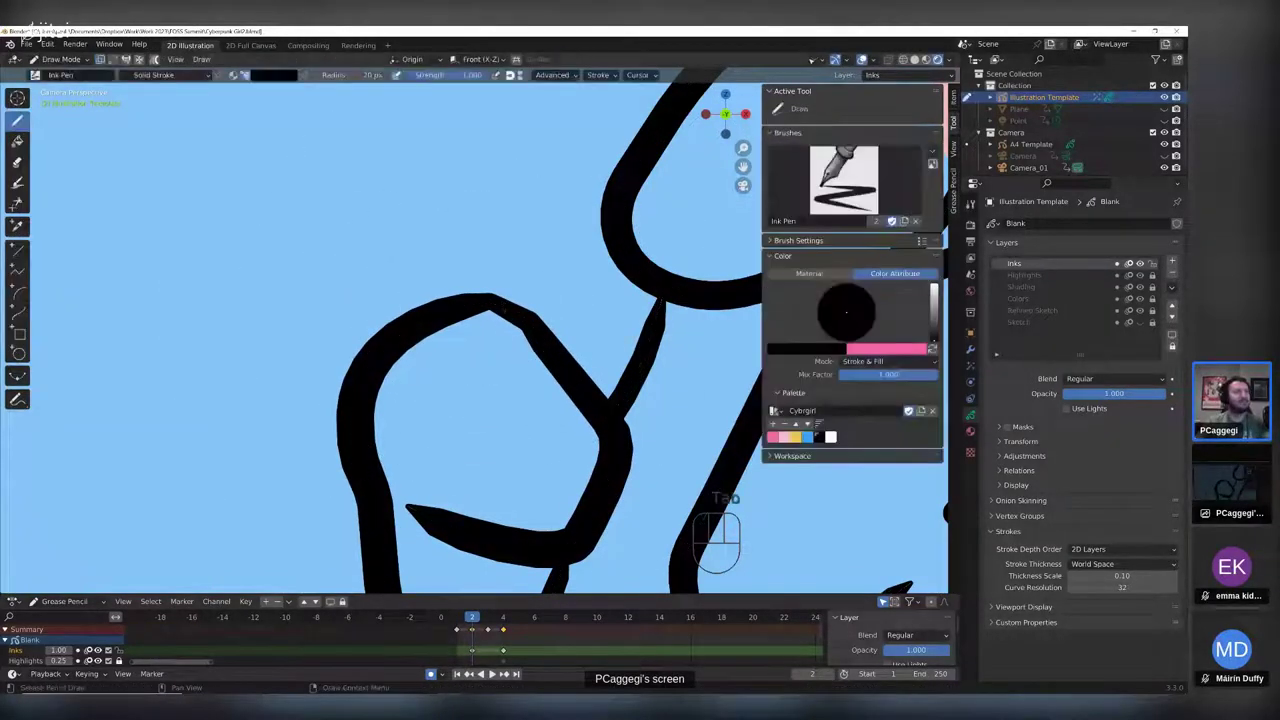
- Make Solid Fill 100 the active Grease Pencil material and keep the black swatch from the Cybrgirl palette
scroll(409, 255, "down", 6)
scroll(409, 265, "down", 4)
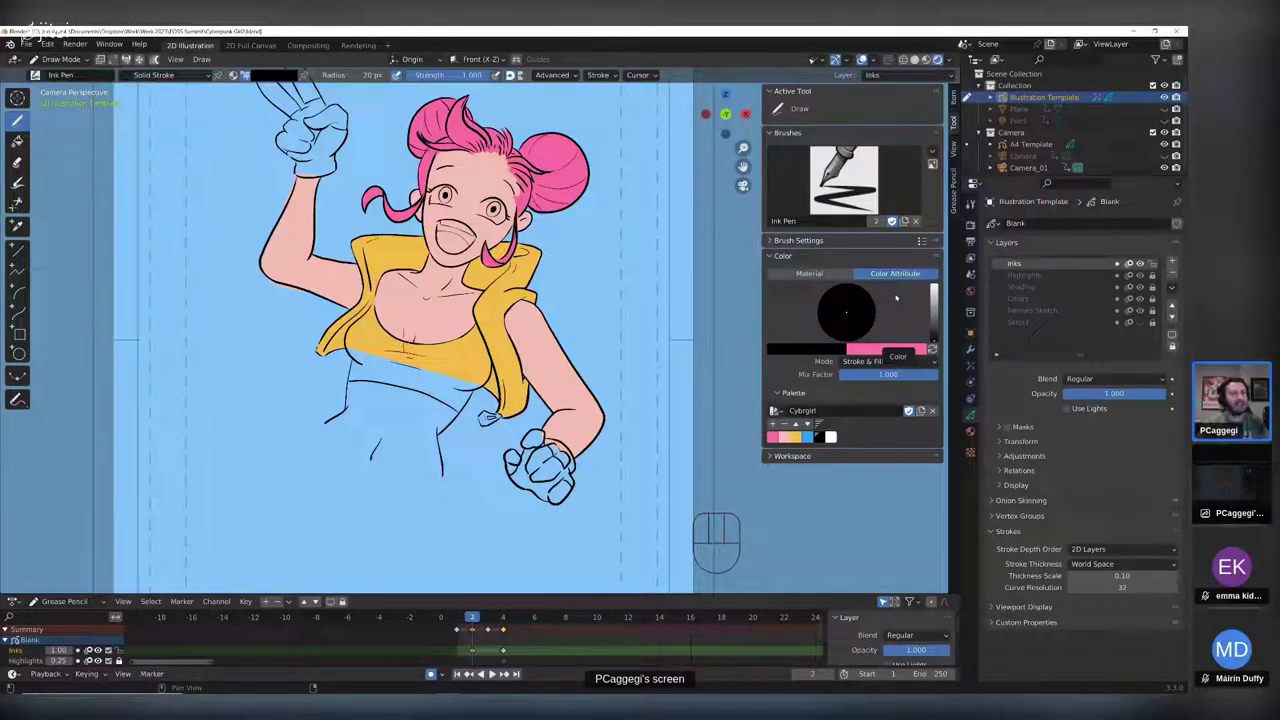
left_click(970, 431)
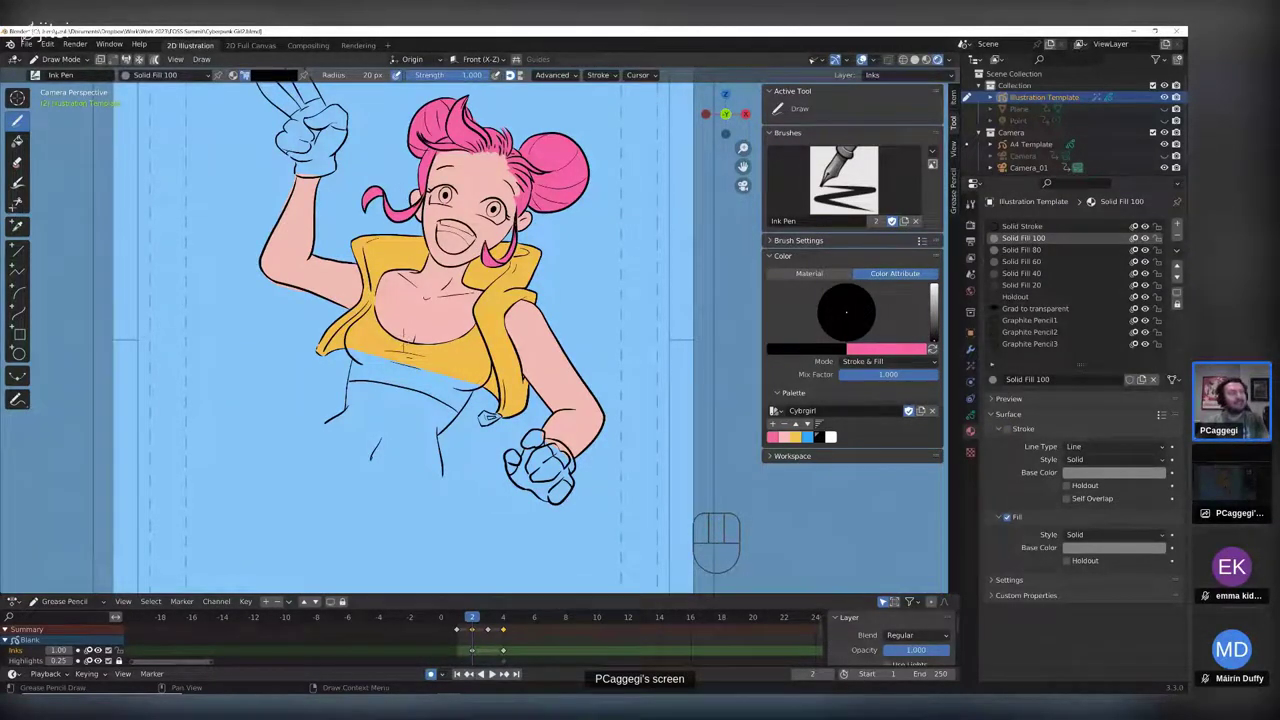
scroll(430, 330, "up", 4)
middle_click_drag(485, 378, 463, 328, "shift")
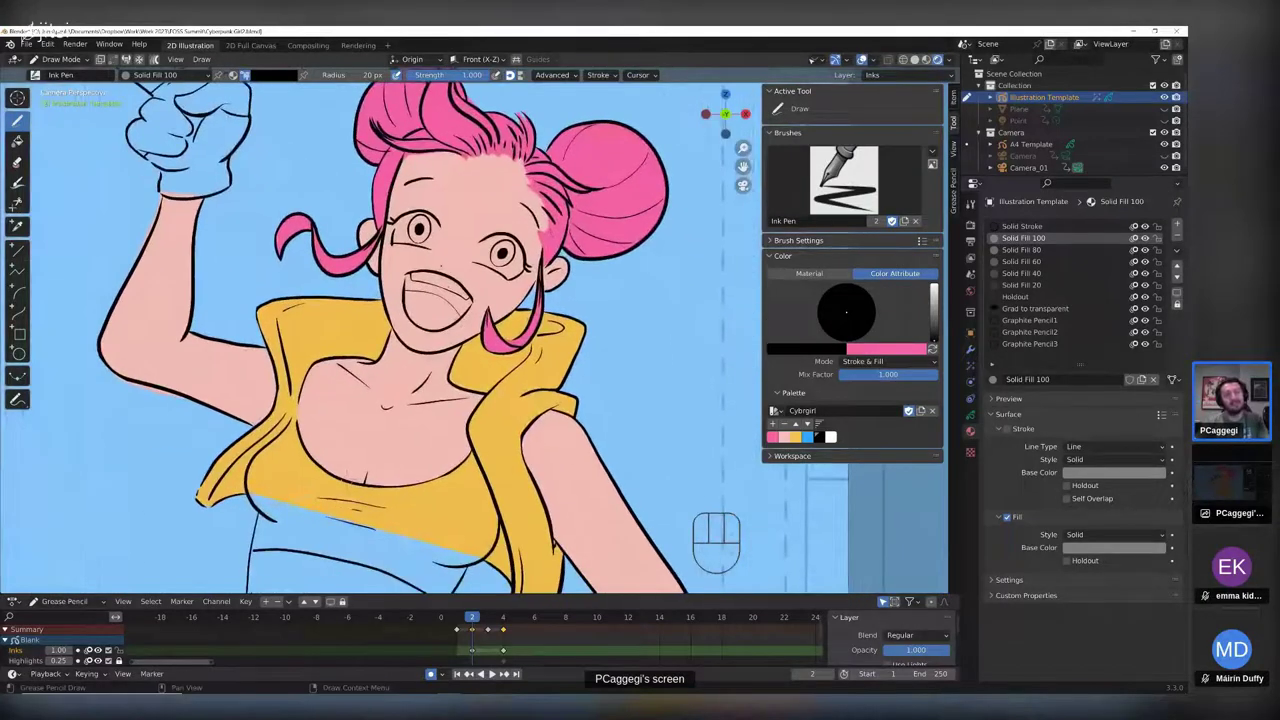
left_click(820, 437)
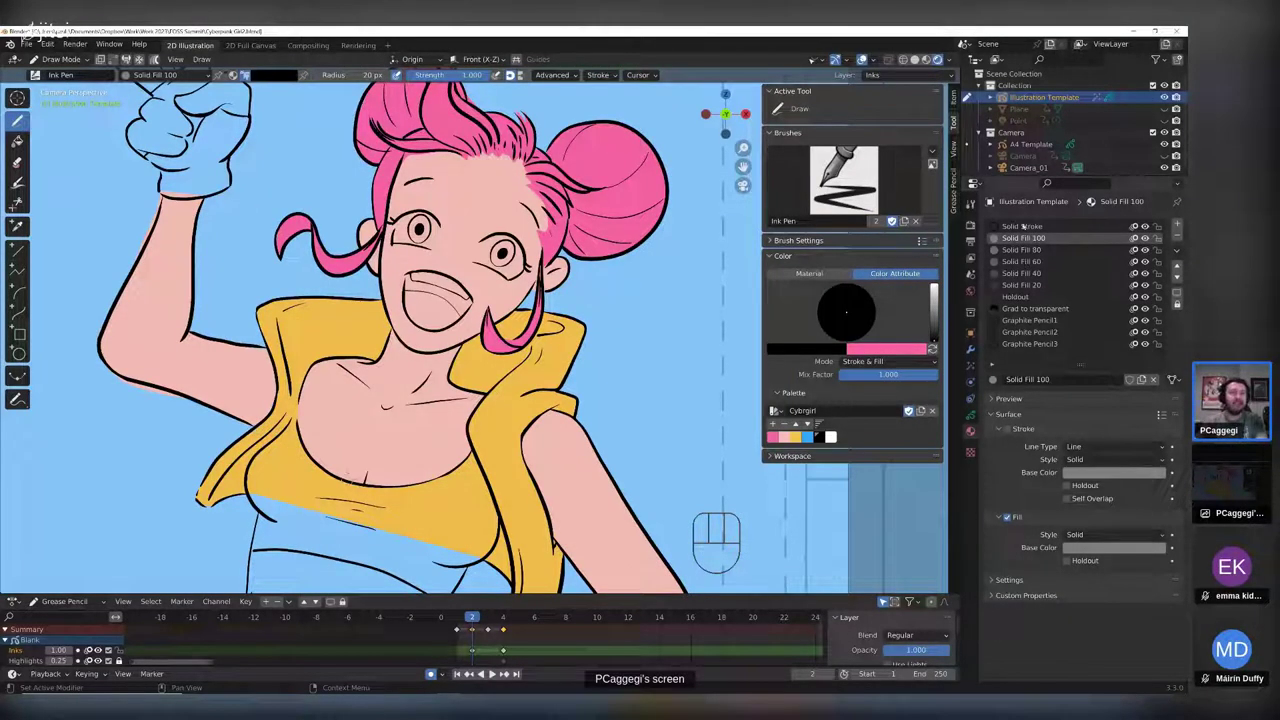
- Try several swatches from the larger palette named Palette, and return to the Cybrgirl palette
left_click(775, 410)
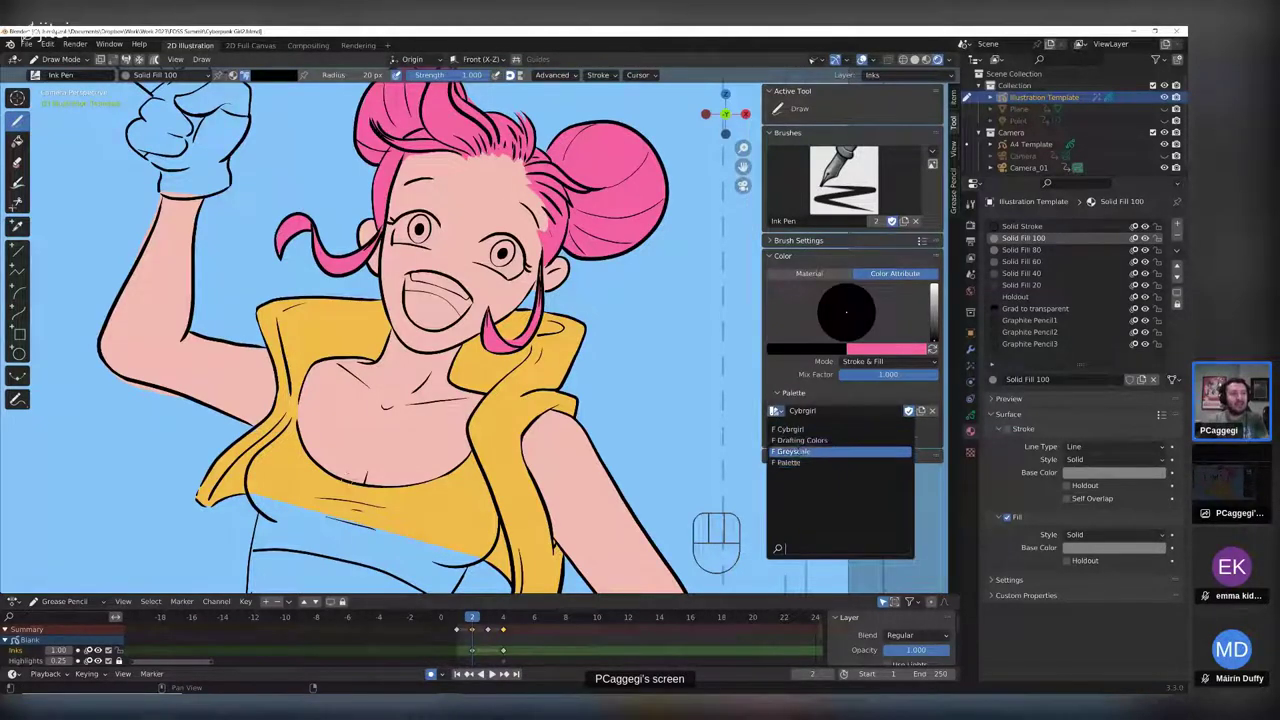
left_click(787, 462)
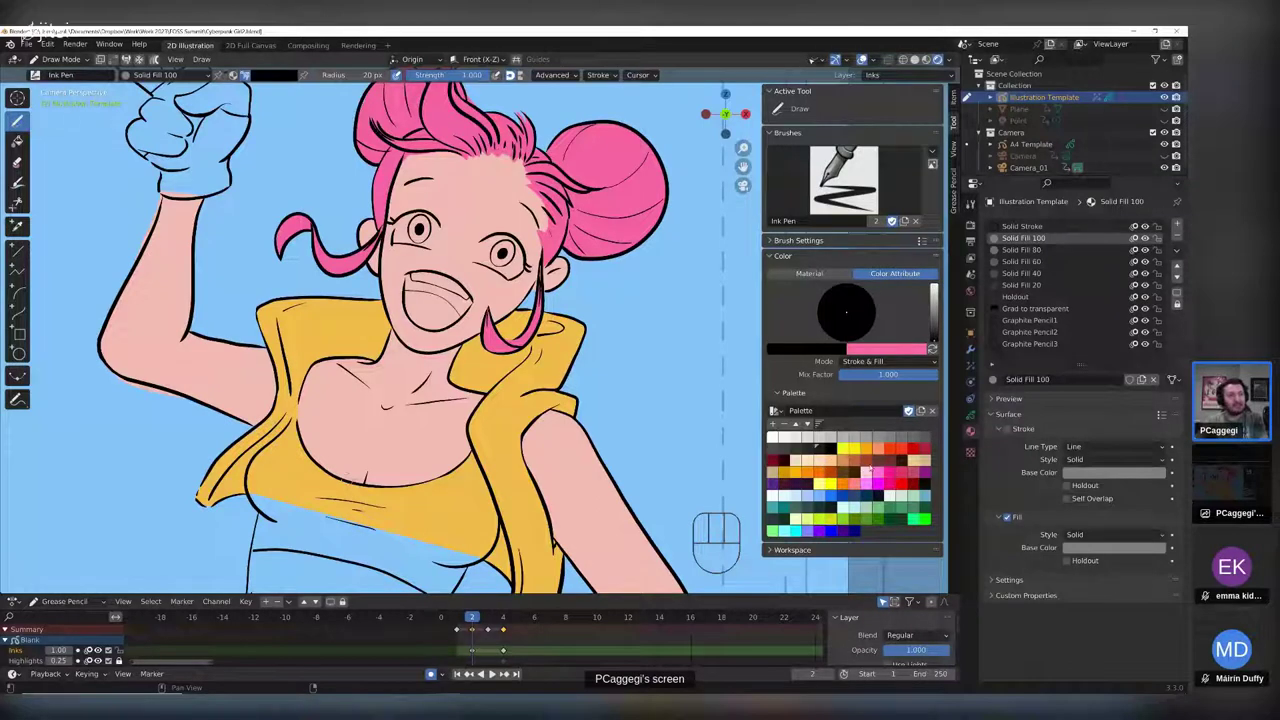
left_click(801, 462)
left_click(847, 484)
left_click(829, 501)
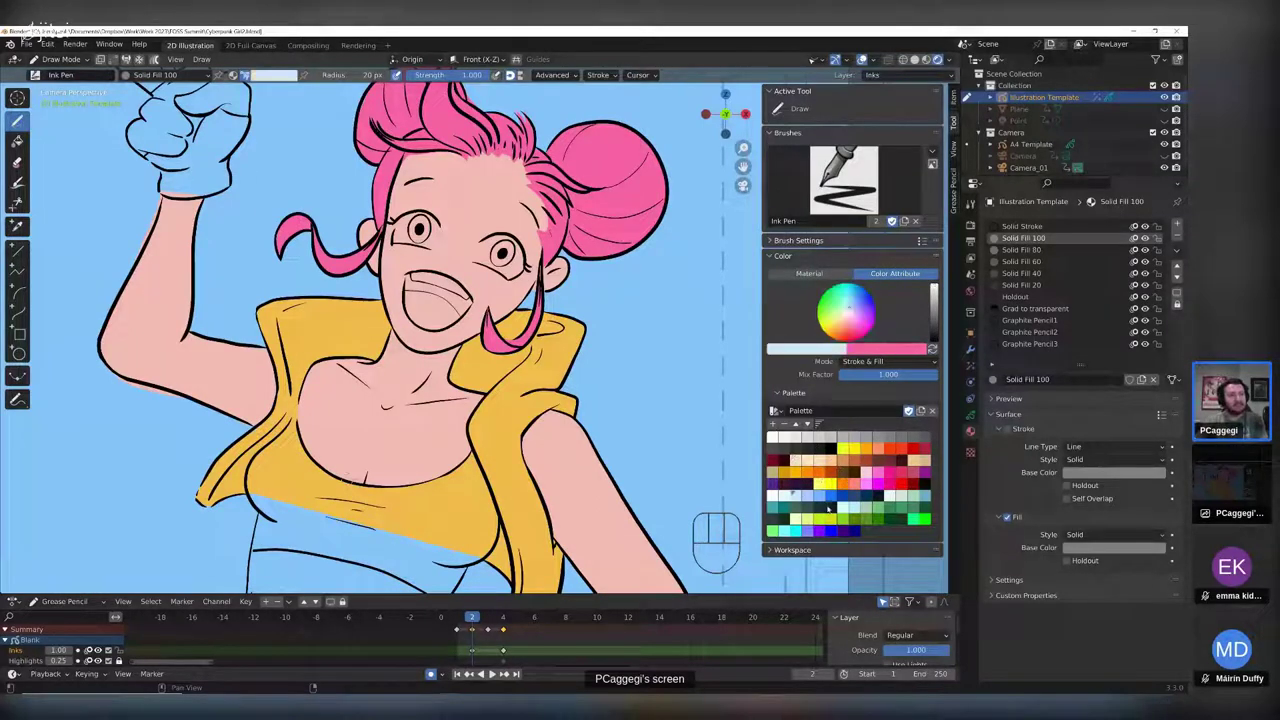
left_click(865, 508)
left_click(776, 411)
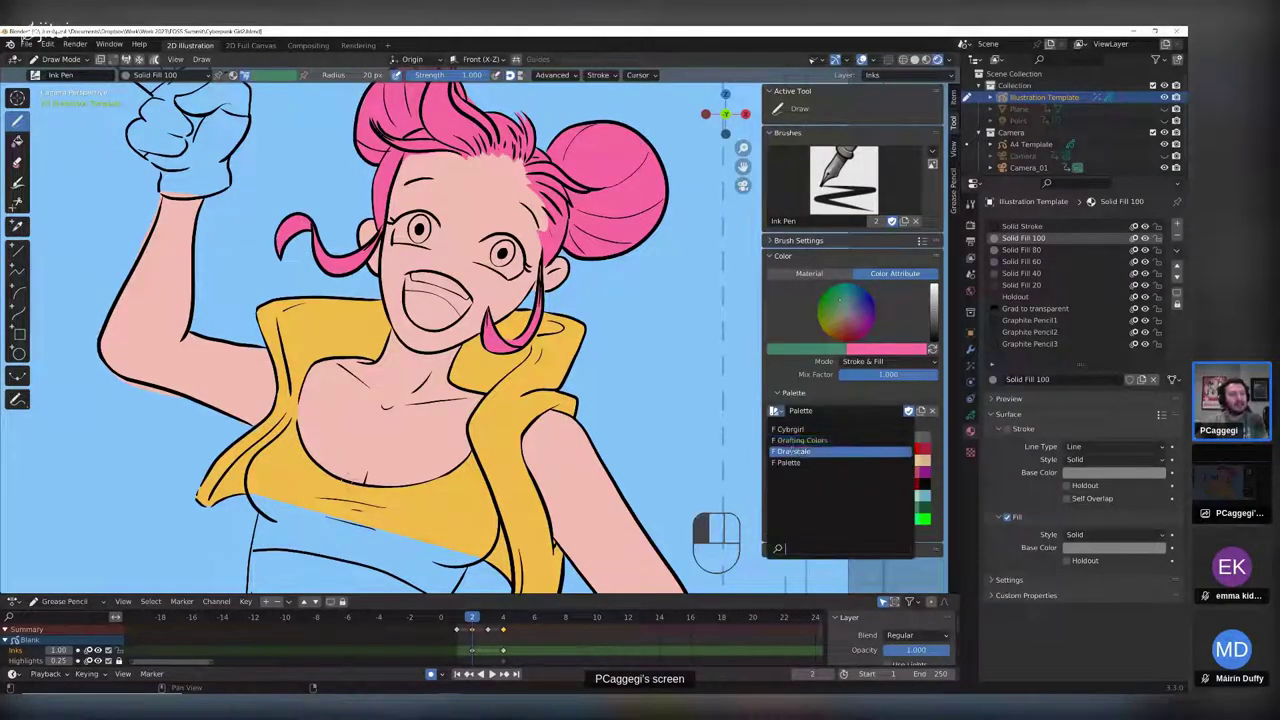
left_click(790, 429)
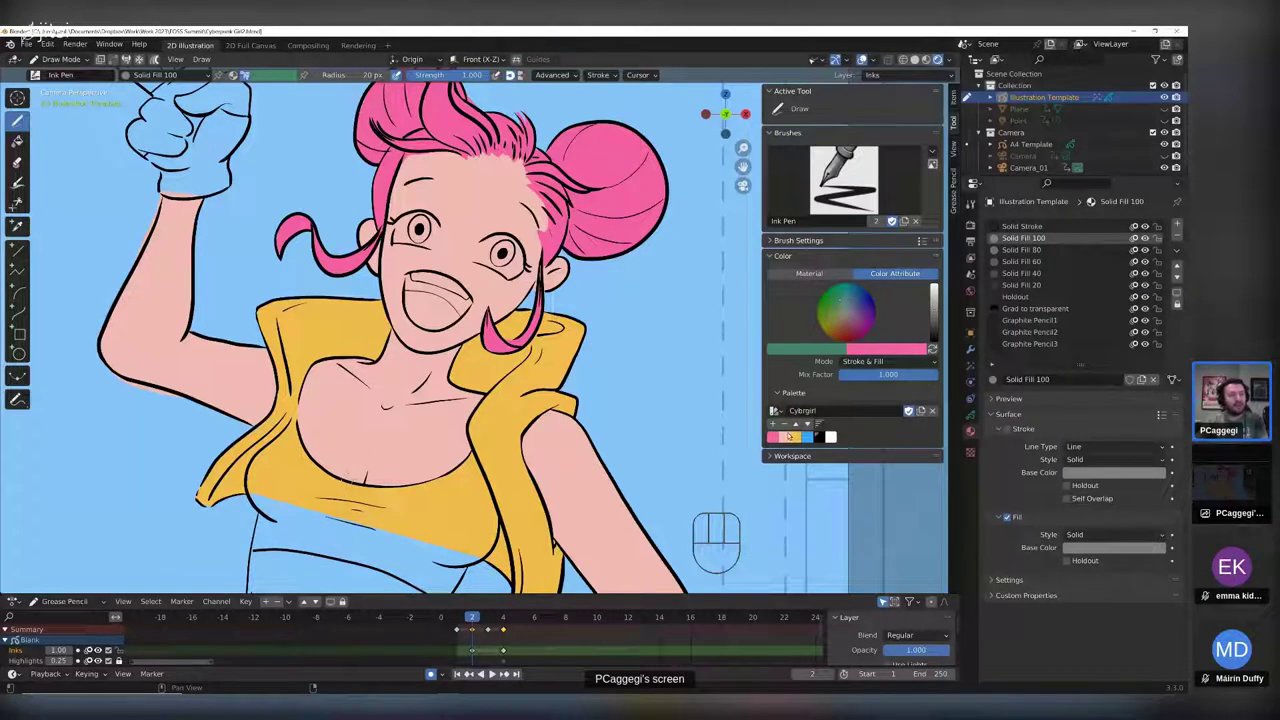
- Try out a muted blue and a darkened orange as the primary brush color
left_click(811, 348)
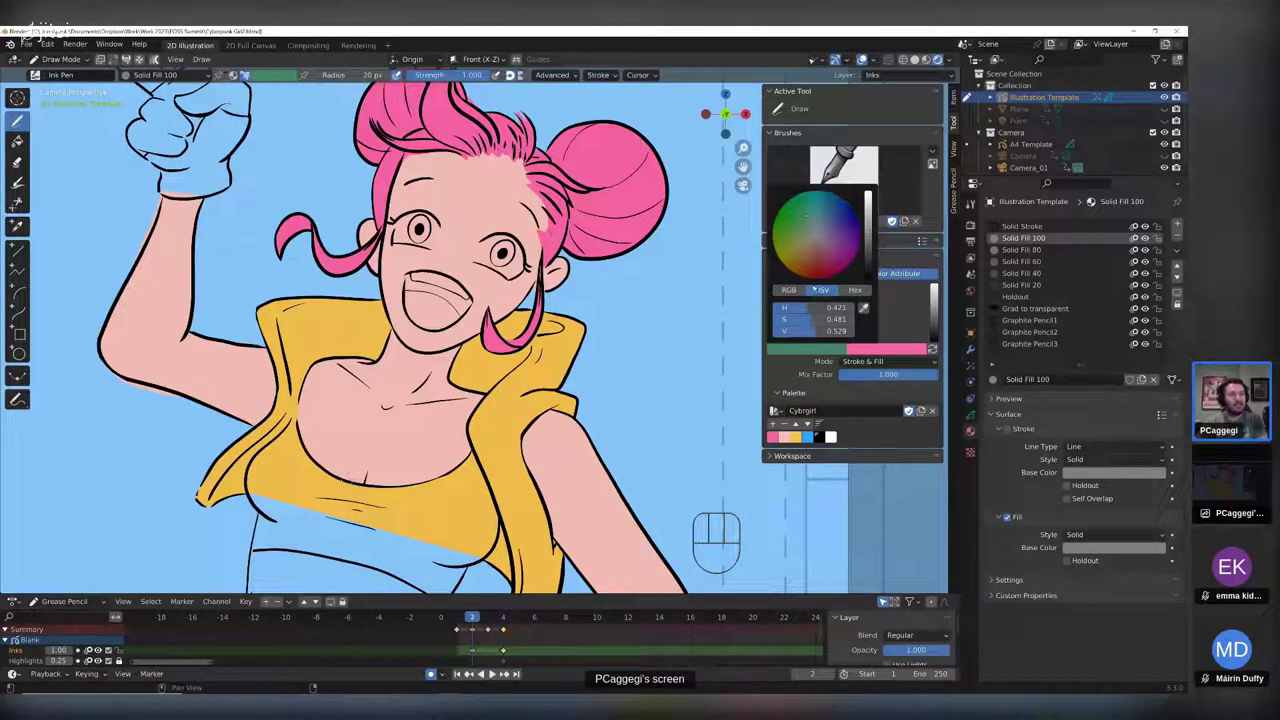
left_click_drag(816, 246, 866, 222)
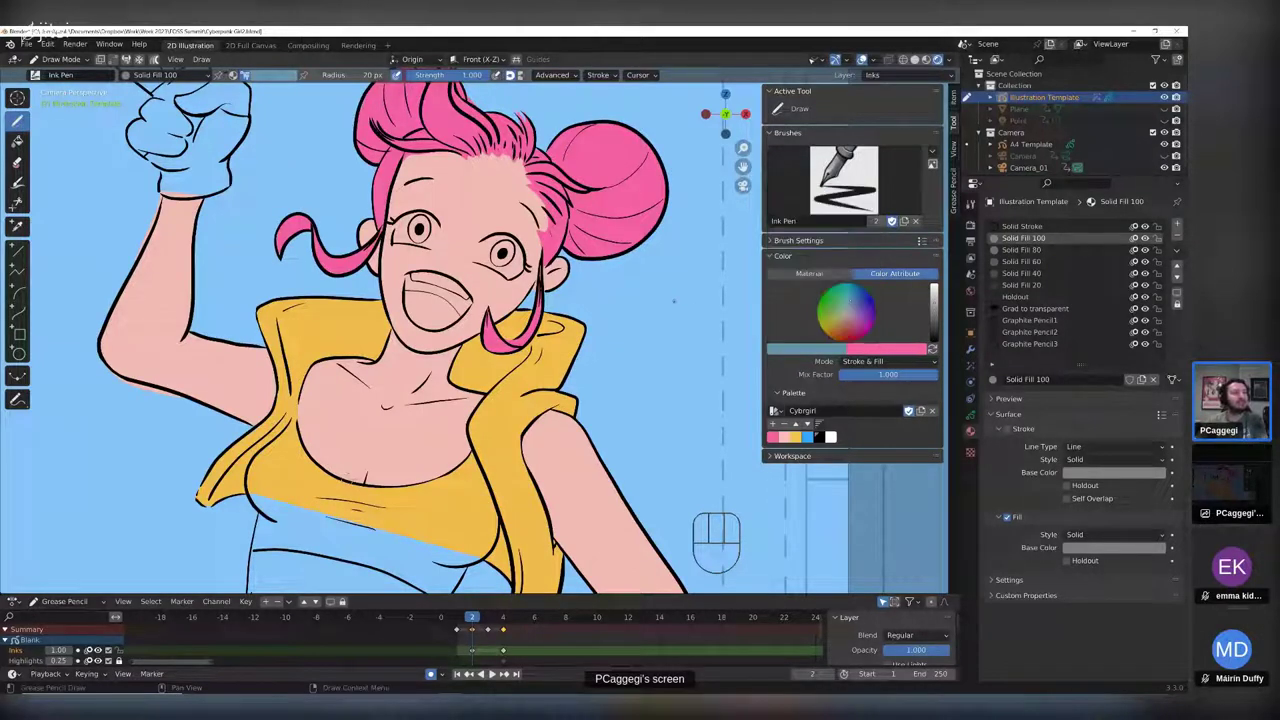
left_click_drag(847, 305, 836, 331)
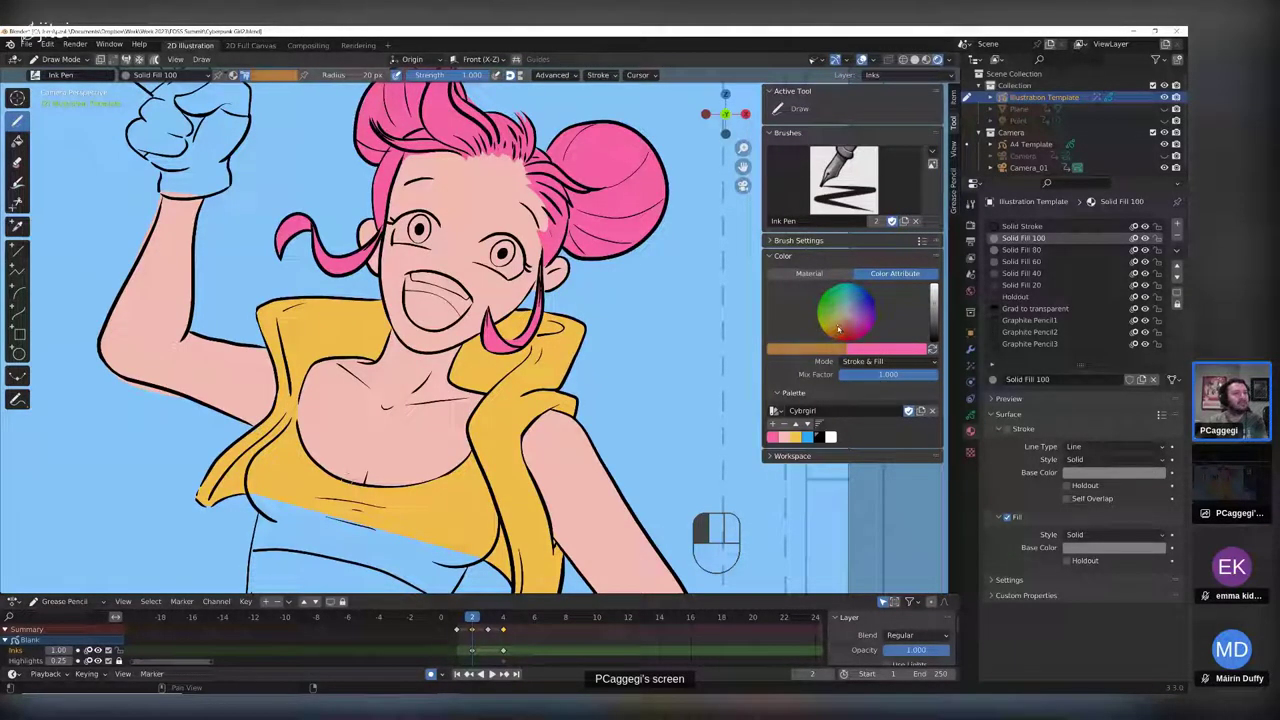
left_click(933, 296)
left_click_drag(932, 300, 931, 308)
- Mix a pale periwinkle blue as the primary brush color and add it to the Cybrgirl palette
left_click(810, 350)
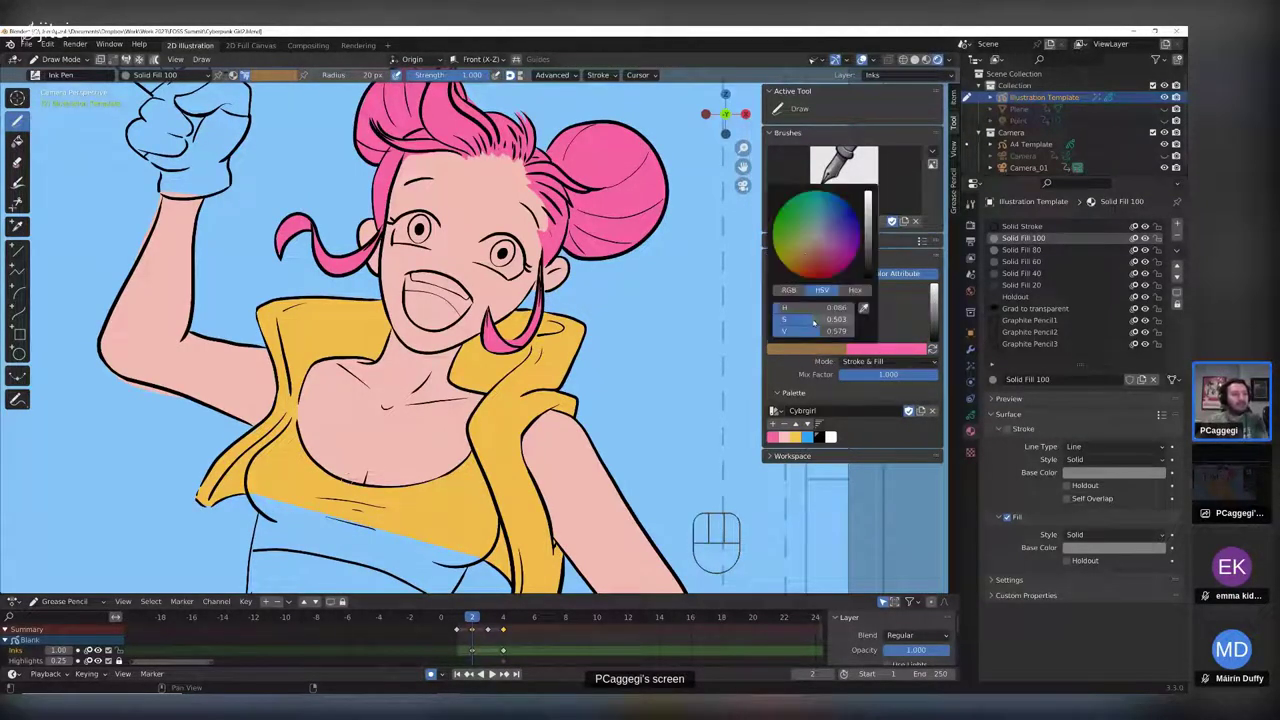
mouse_move(813, 321)
left_mouse_down()
mouse_move(780, 322)
mouse_move(824, 336)
mouse_move(829, 321)
mouse_move(792, 336)
mouse_move(848, 335)
mouse_move(825, 335)
mouse_move(798, 310)
mouse_move(850, 320)
mouse_move(828, 313)
left_mouse_up()
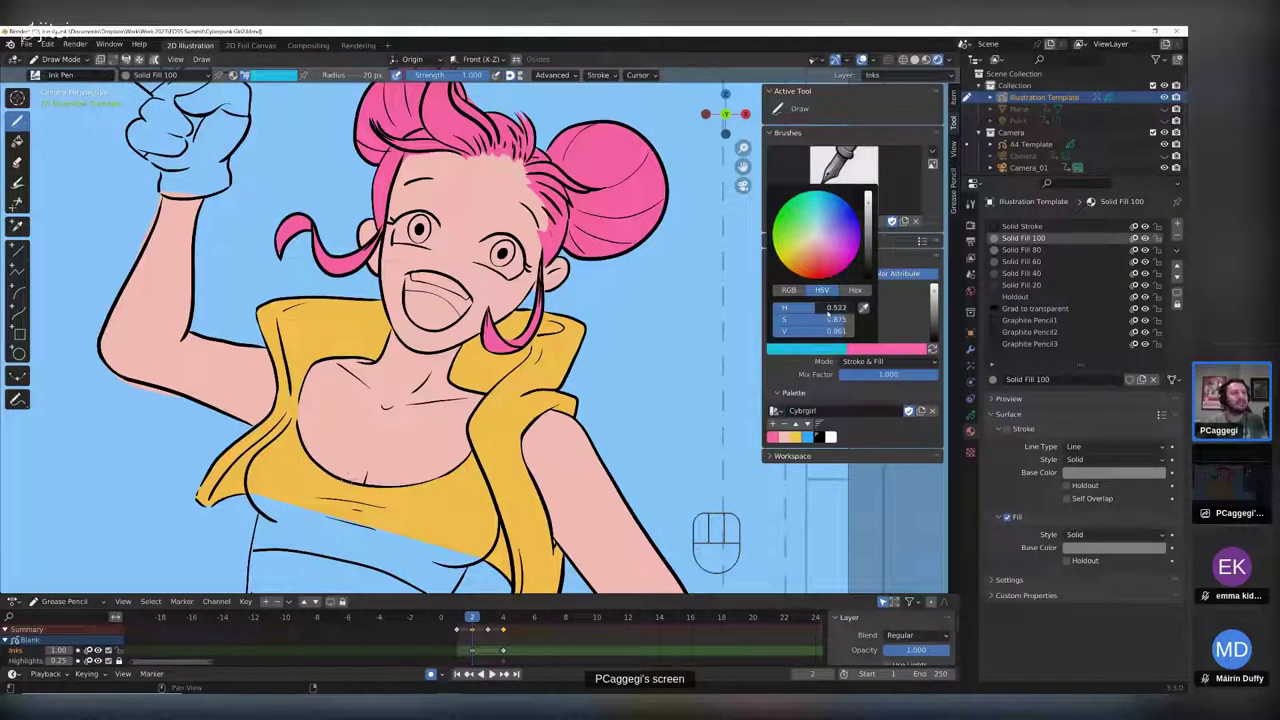
left_click(824, 228)
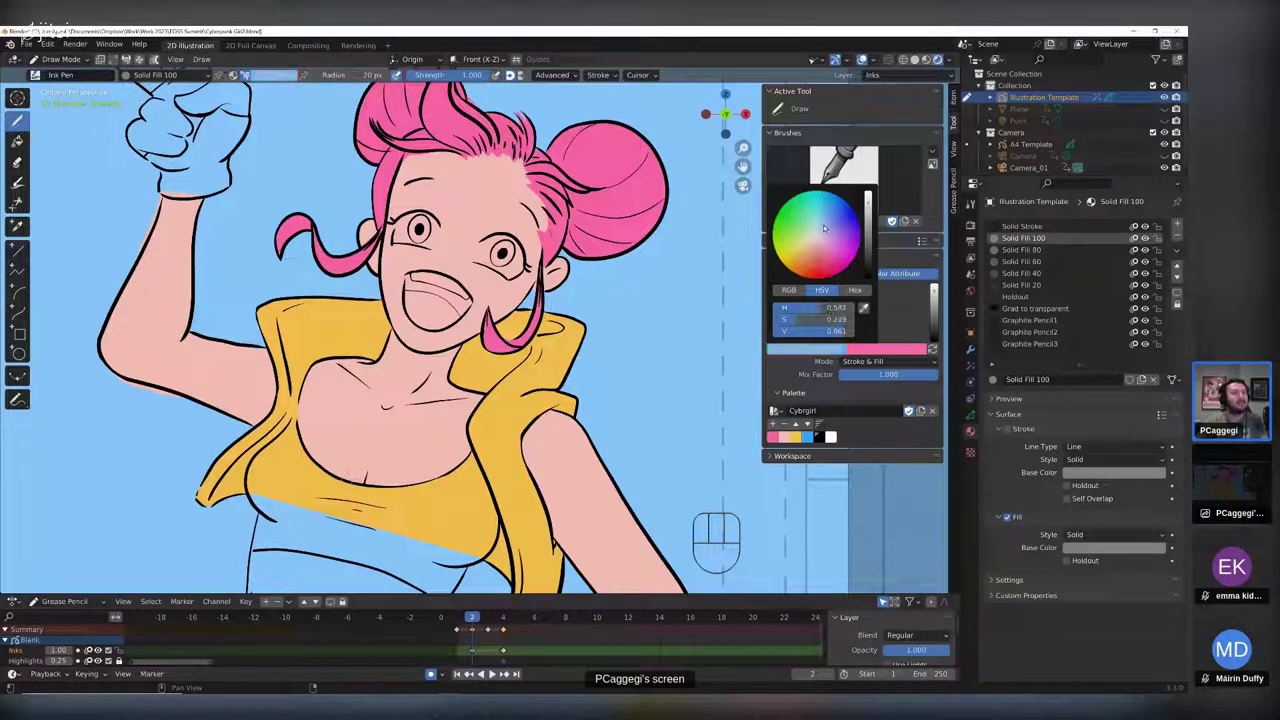
left_click_drag(825, 228, 821, 238)
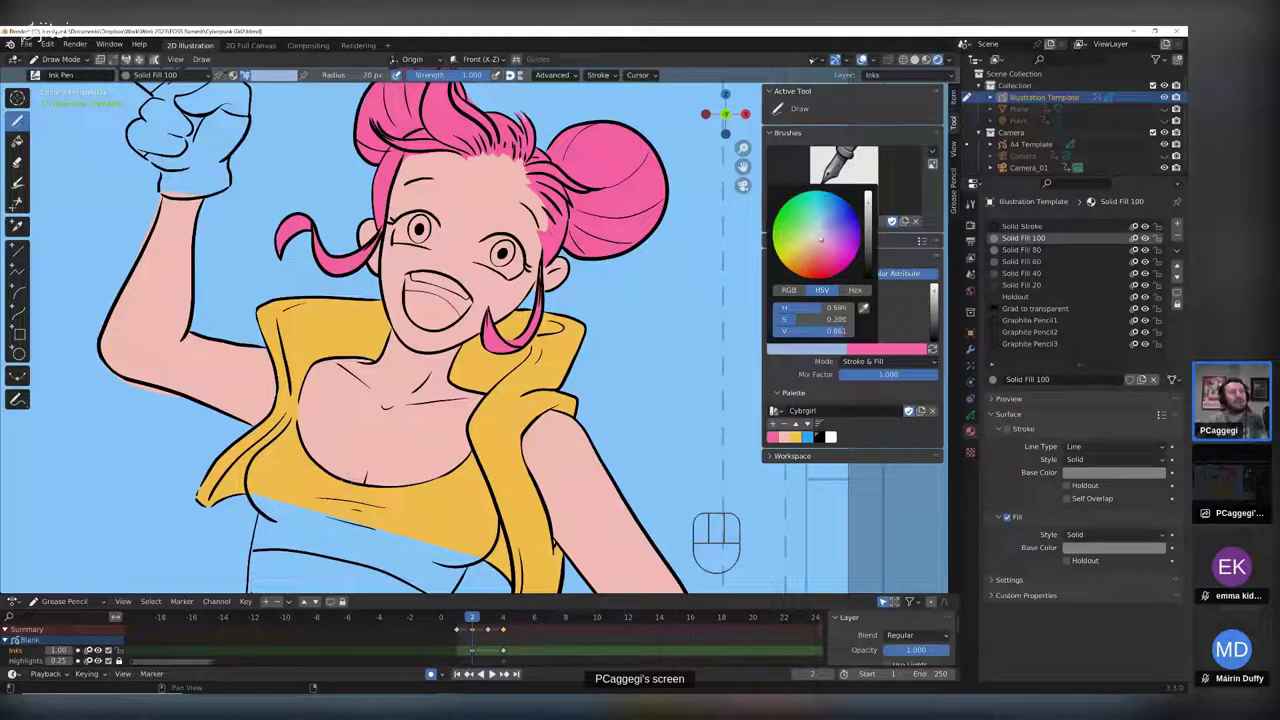
left_click(776, 425)
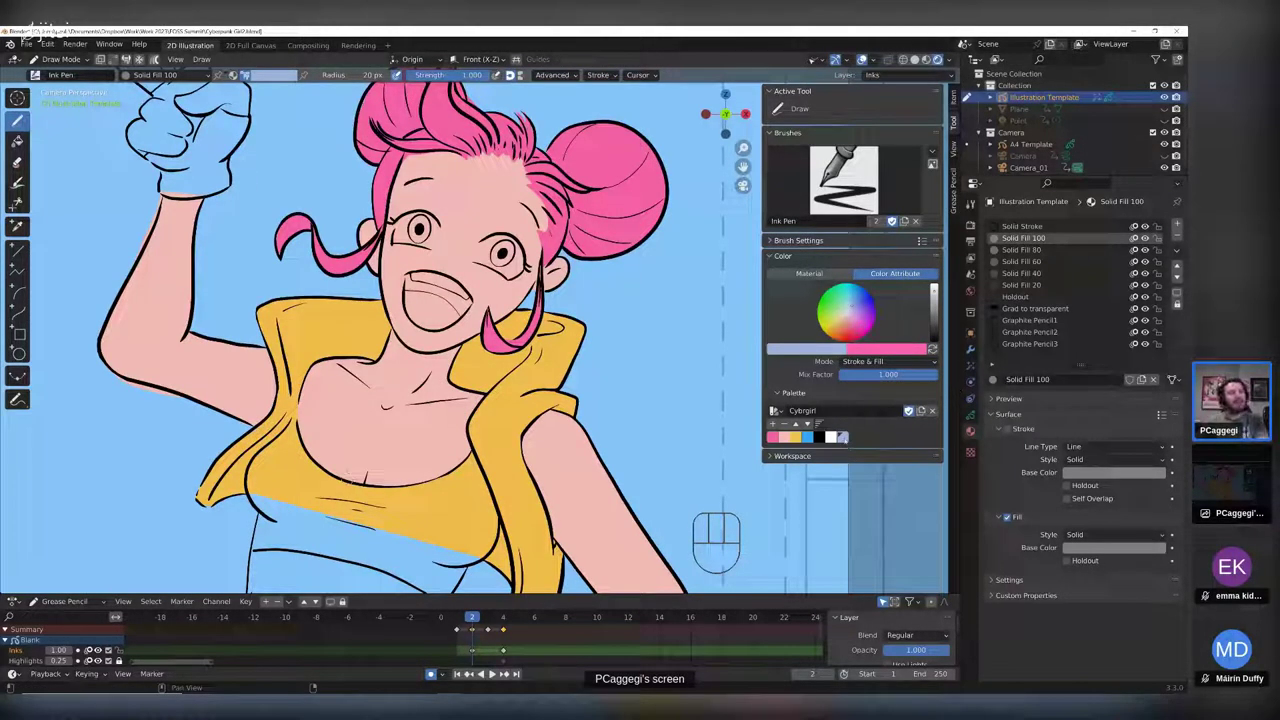
- Sample the jacket's yellow and the light-blue background from the canvas as the primary brush color
left_click(825, 348)
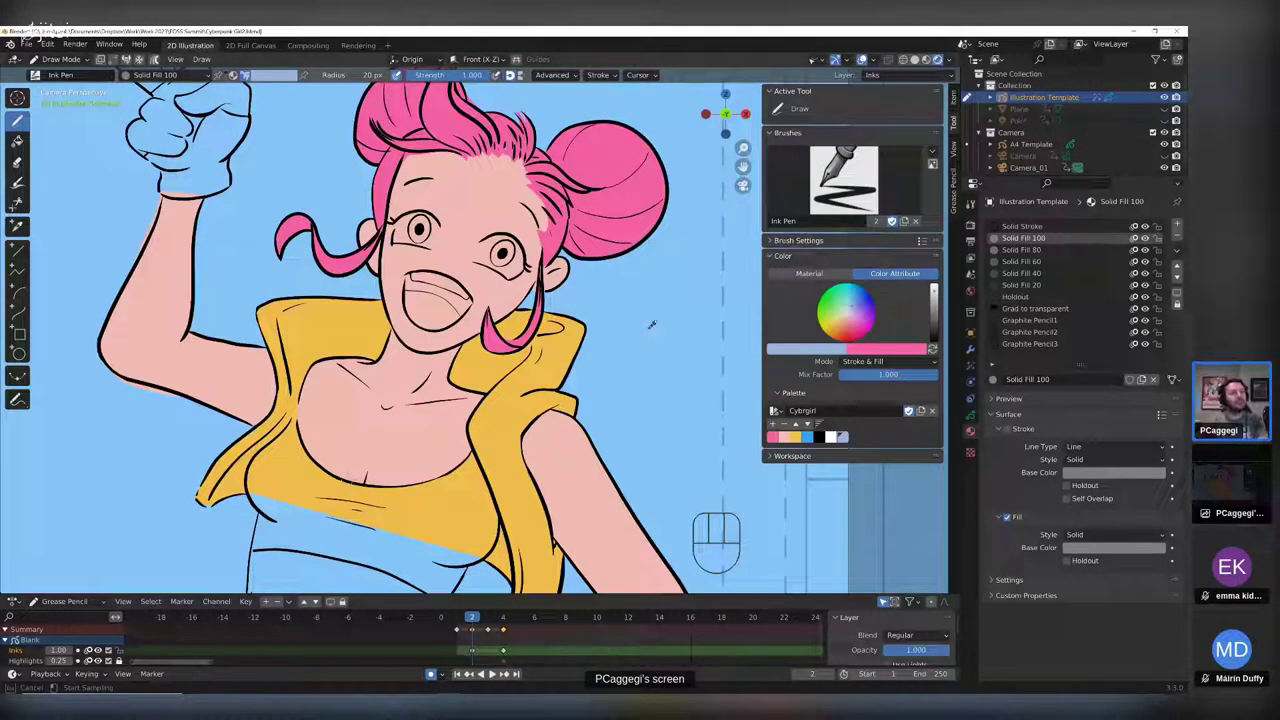
left_click(567, 349)
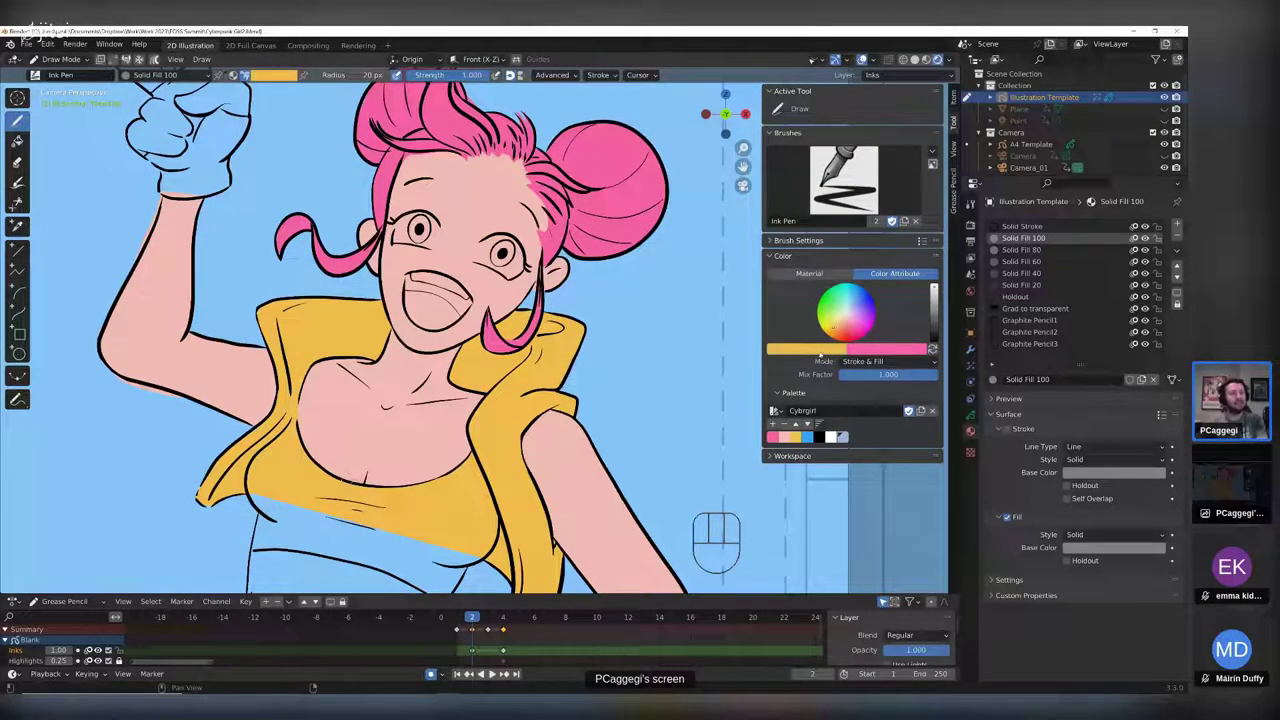
left_click(810, 349)
left_click(862, 308)
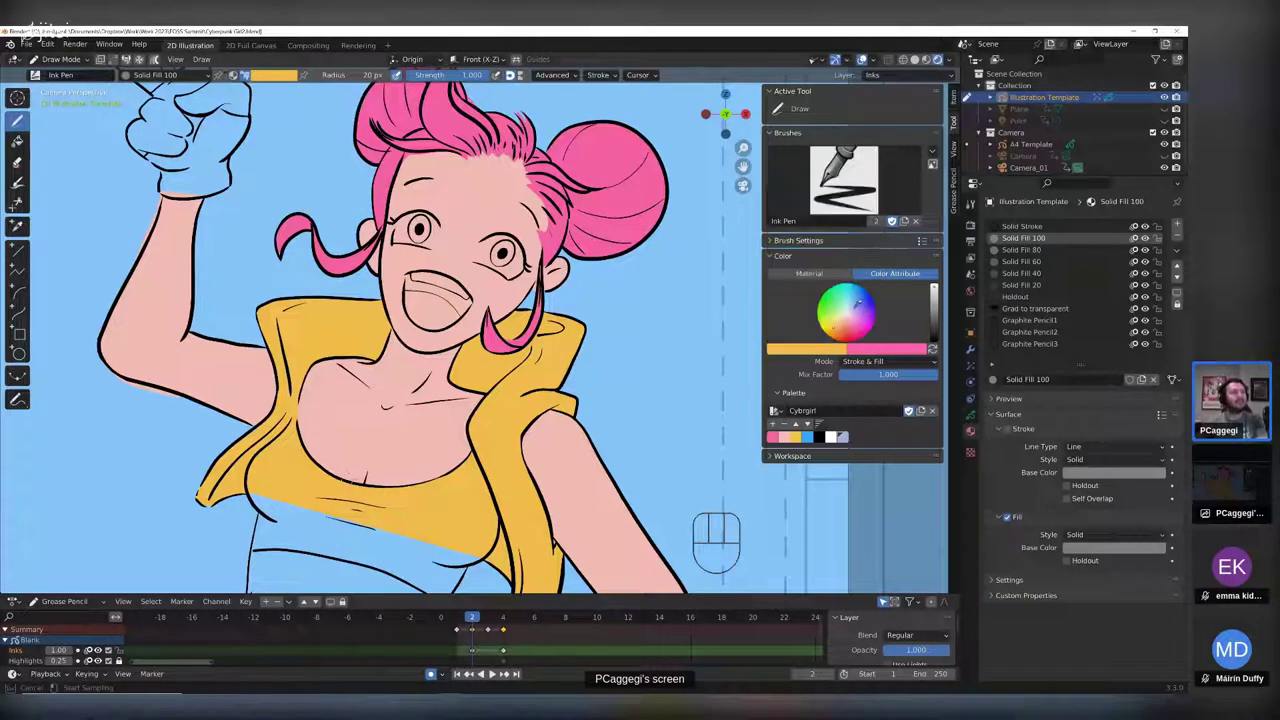
left_click(676, 280)
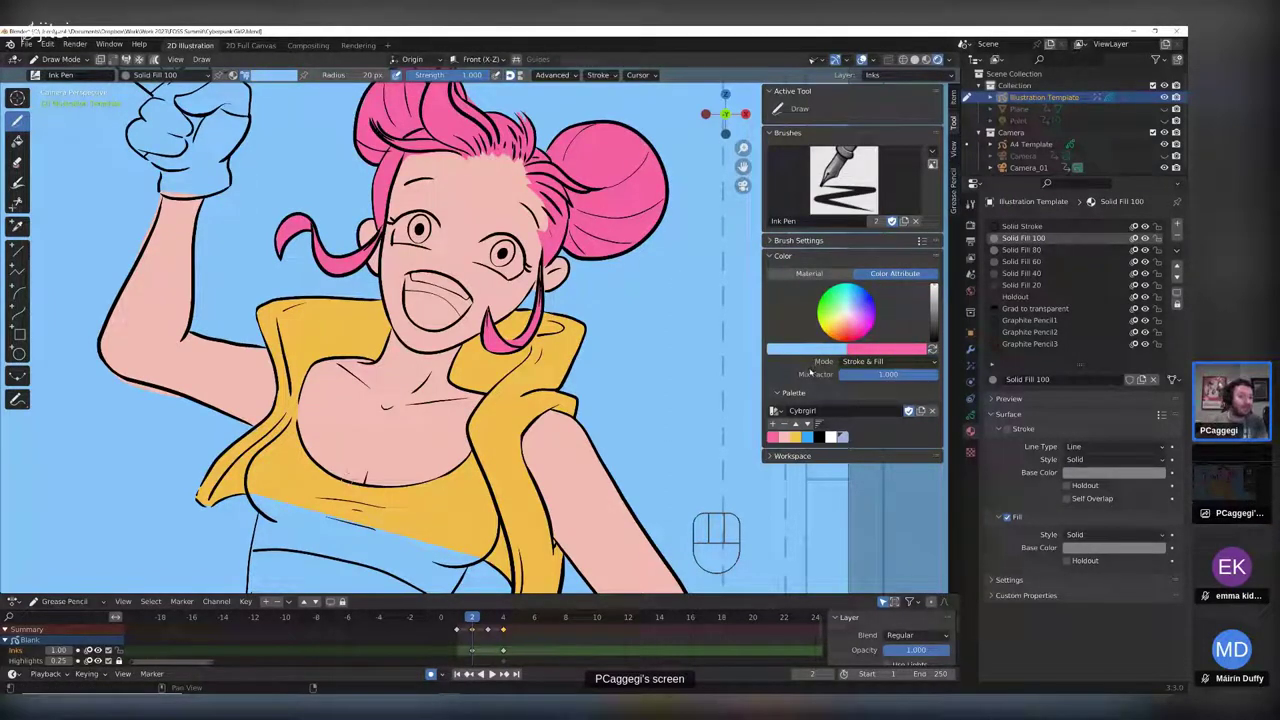
- Fill the whites of both eyes on the Colors layer using the white swatch from the palette
left_click(830, 436)
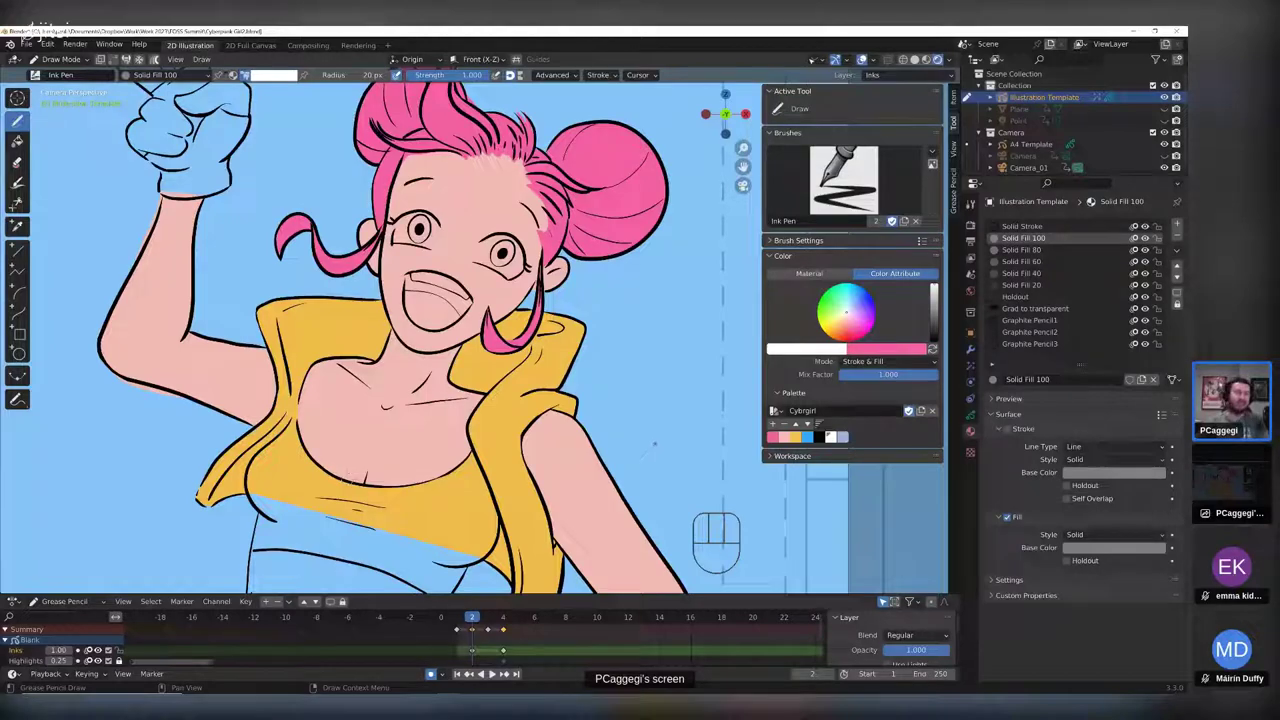
middle_click_drag(521, 406, 547, 438, "shift")
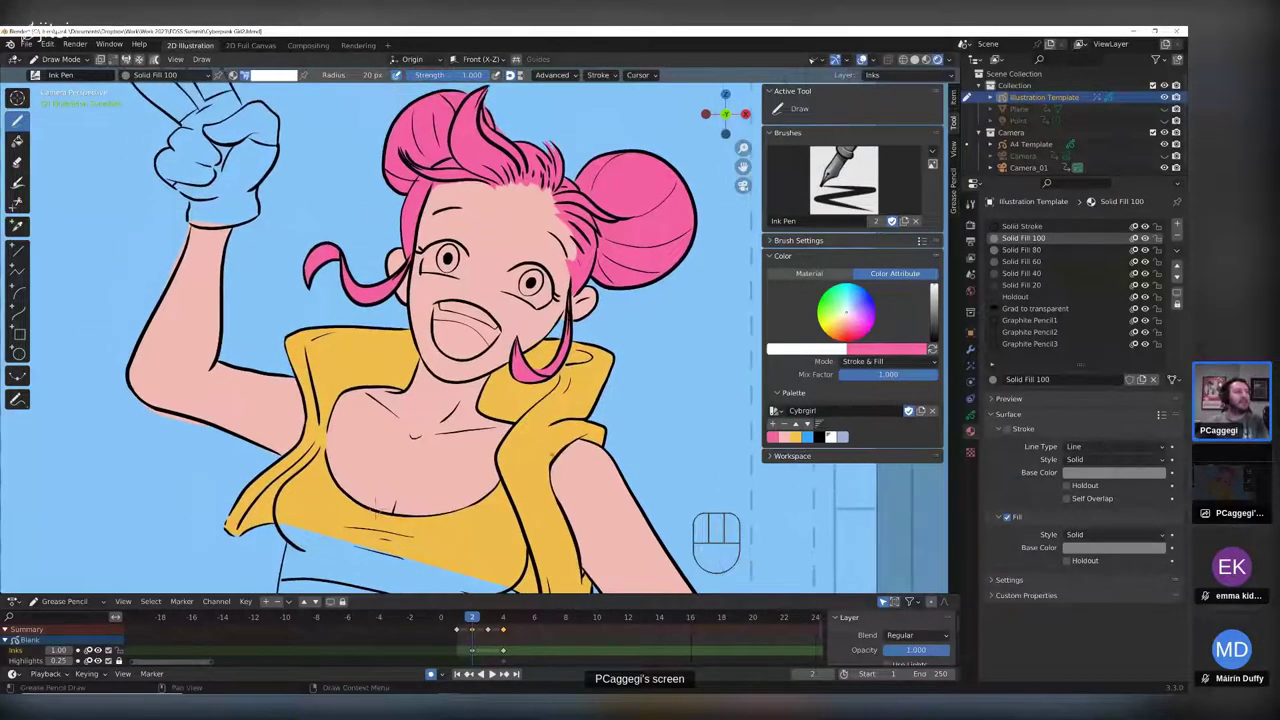
scroll(547, 438, "up", 2)
scroll(475, 330, "up", 3)
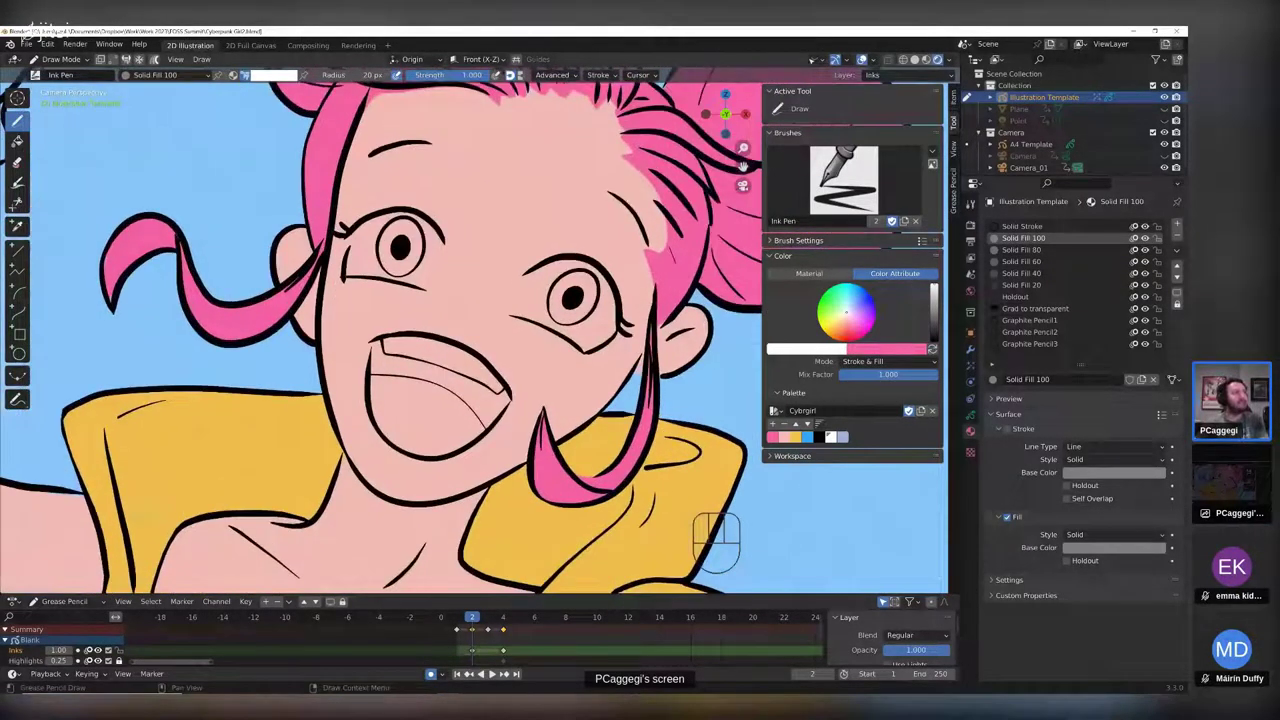
left_click(970, 414)
left_click(1020, 298)
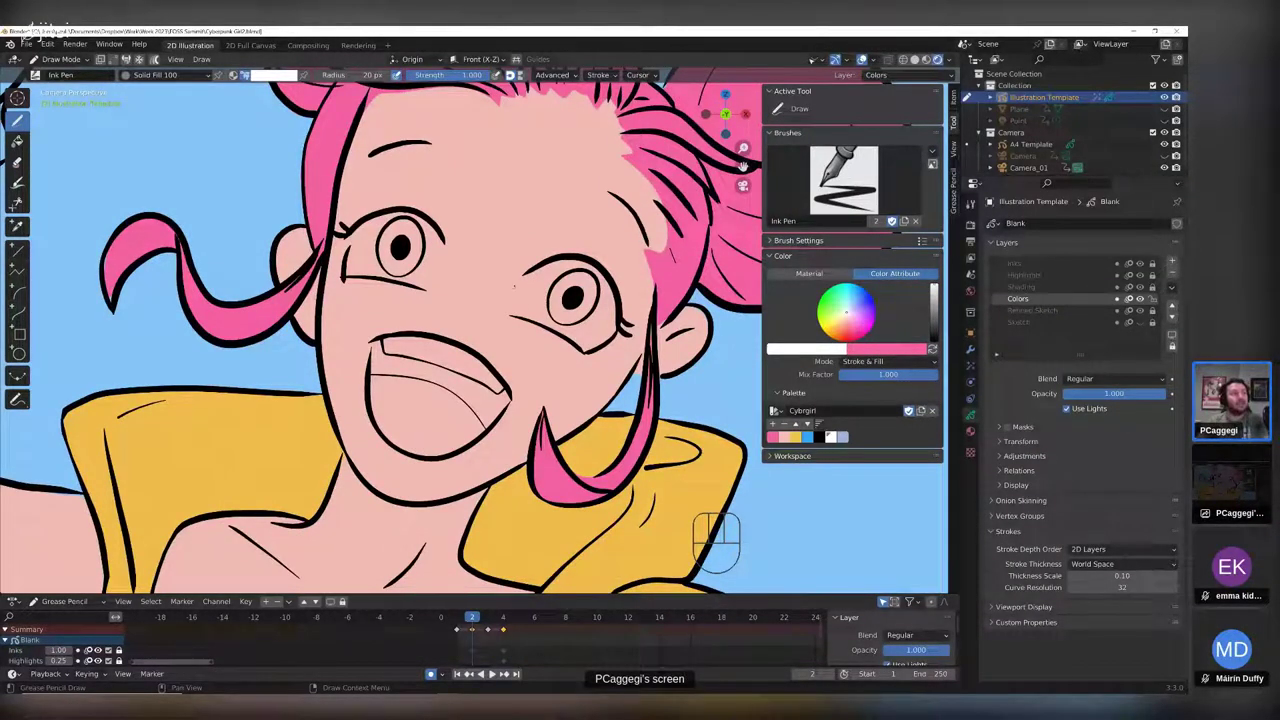
mouse_move(515, 287)
left_mouse_down()
mouse_move(598, 280)
mouse_move(612, 305)
mouse_move(575, 335)
mouse_move(525, 340)
mouse_move(545, 315)
mouse_move(514, 306)
left_mouse_up()
mouse_move(445, 258)
left_mouse_down()
mouse_move(420, 222)
mouse_move(365, 232)
mouse_move(435, 262)
mouse_move(400, 274)
mouse_move(438, 290)
left_mouse_up()
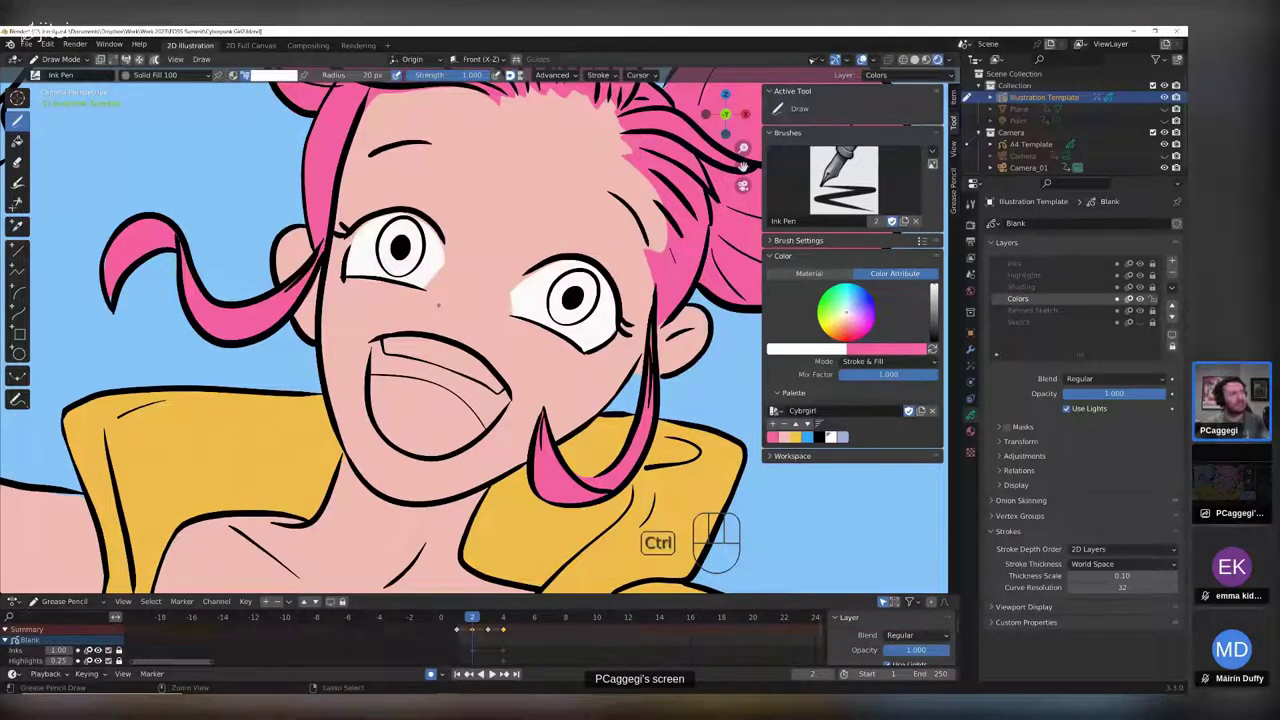
- Switch the illustration from Draw Mode to Object Mode and save the Blender file
key("ctrl+Tab")
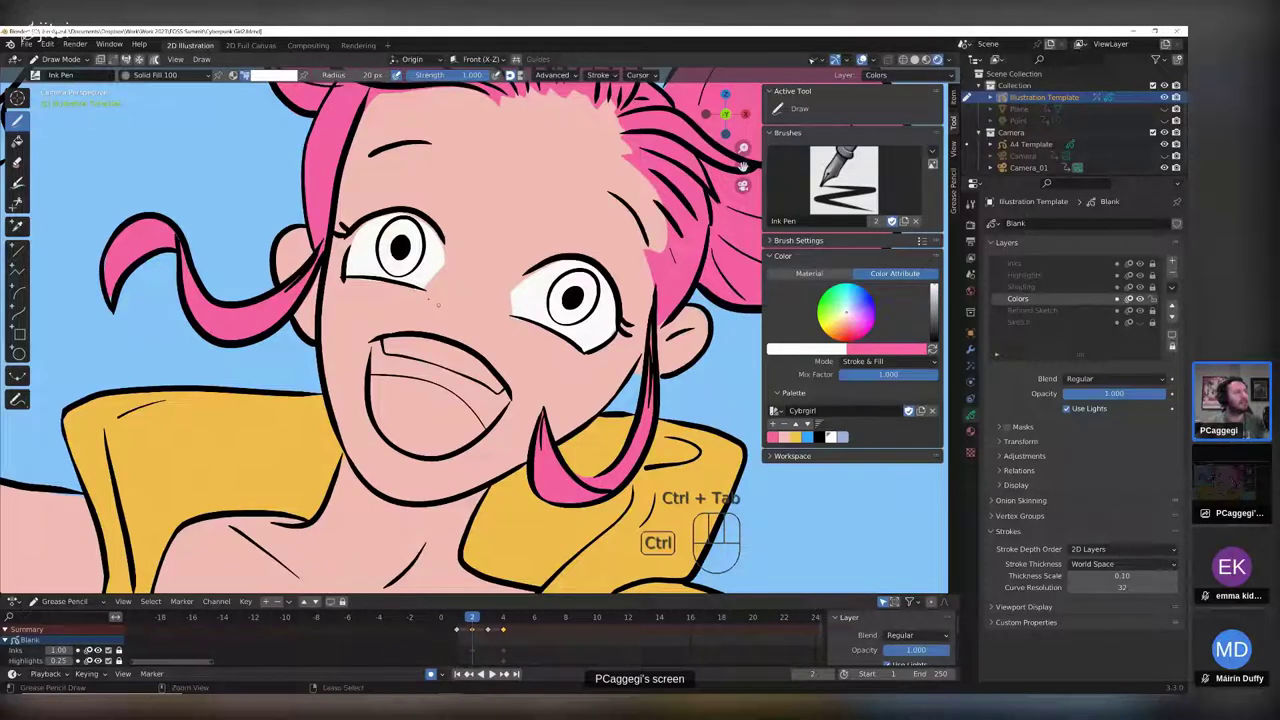
key("ctrl+Tab")
key("ctrl+Tab")
left_click(333, 306)
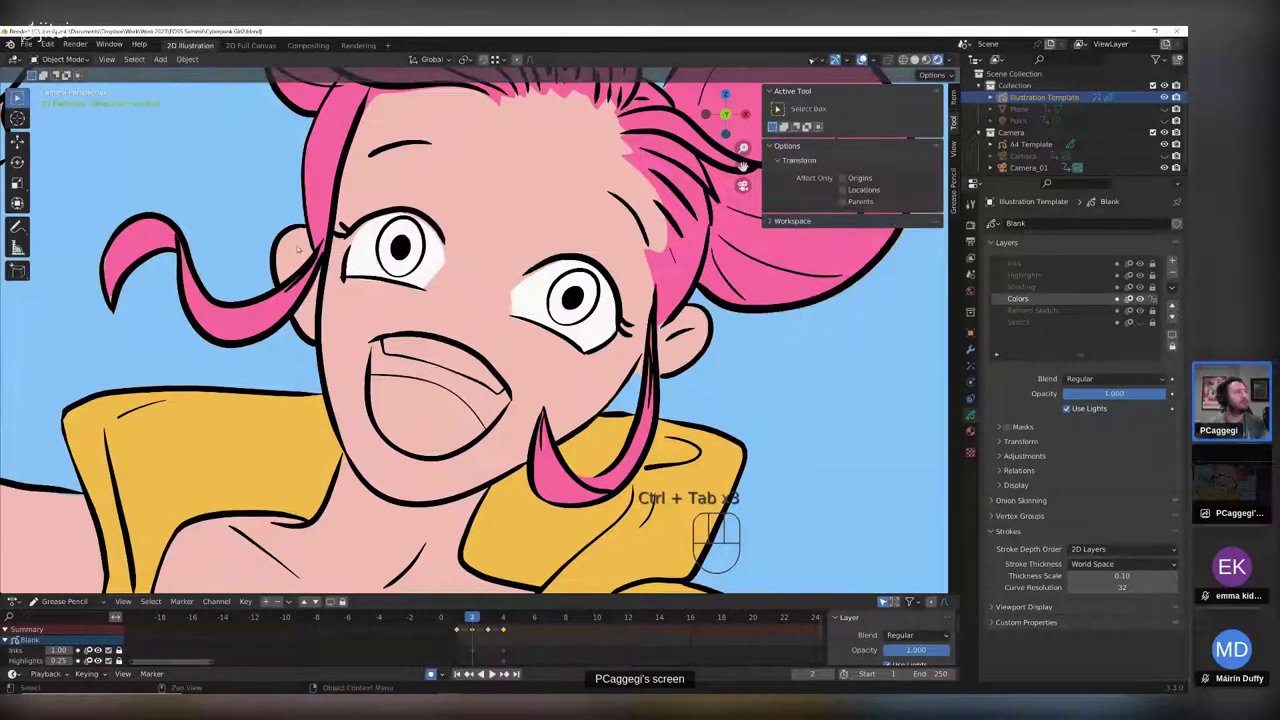
left_click(47, 45)
mouse_move(27, 46)
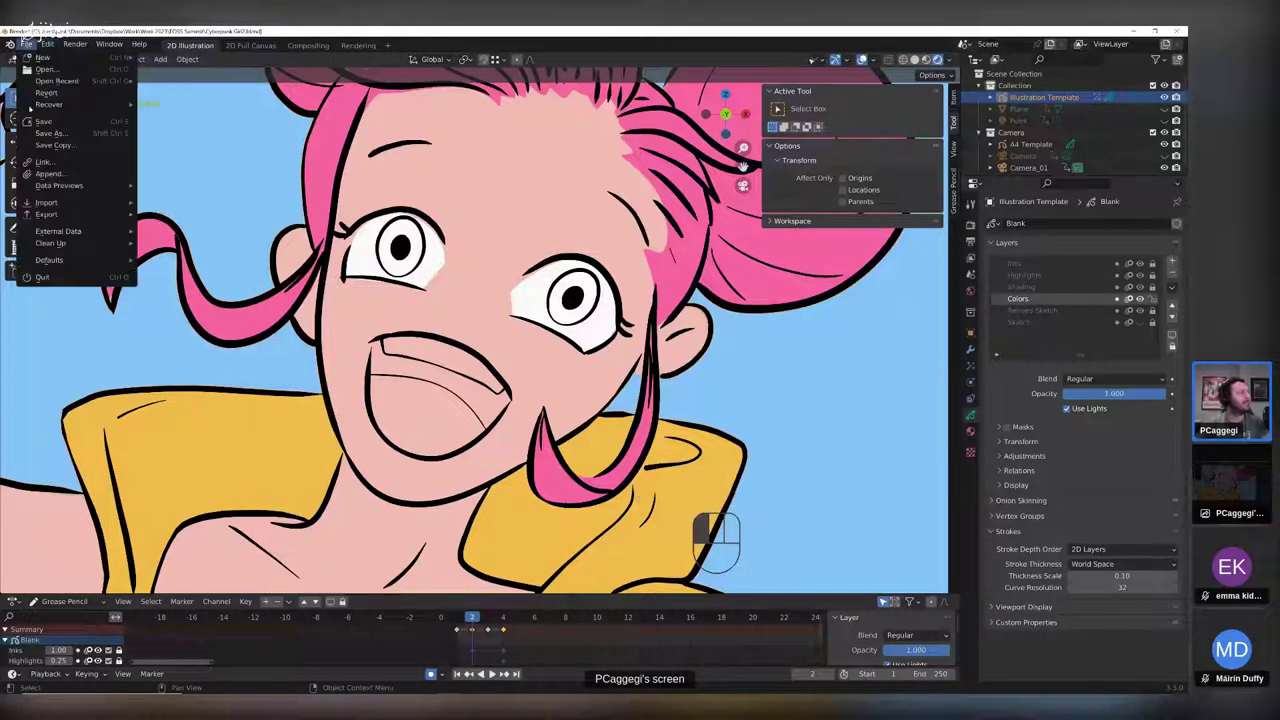
mouse_move(60, 218)
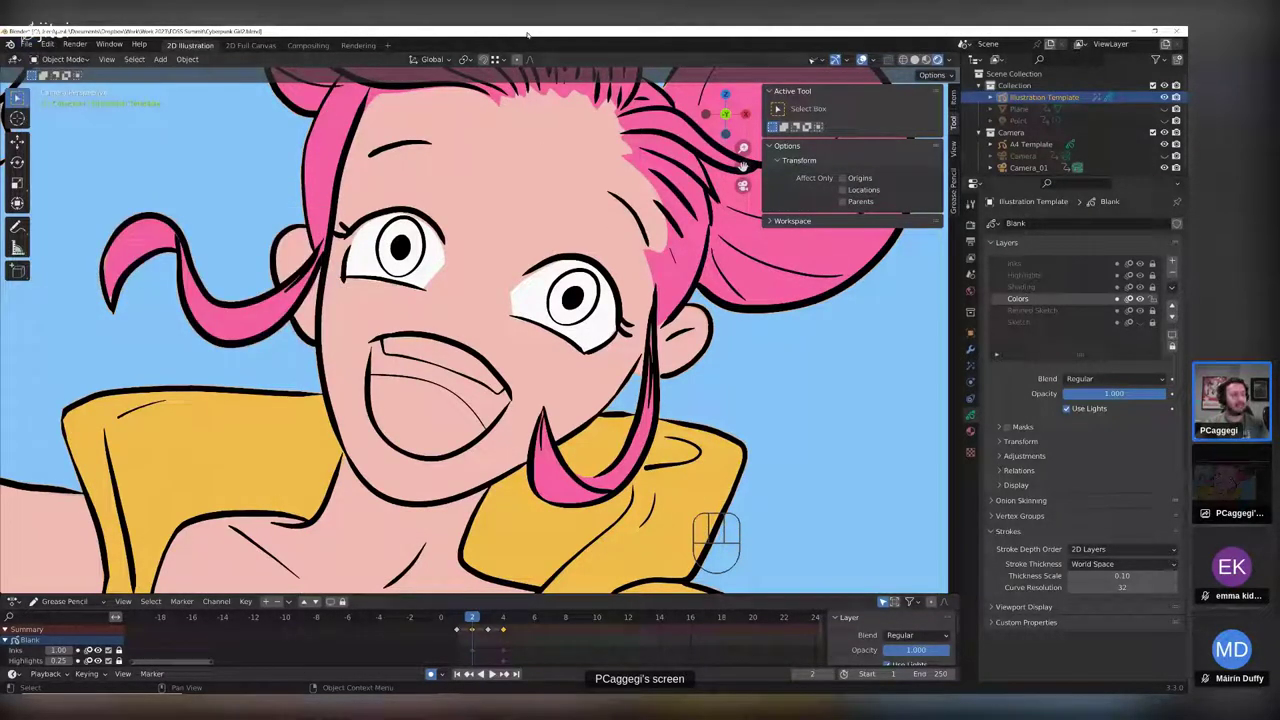
key("ctrl+s")
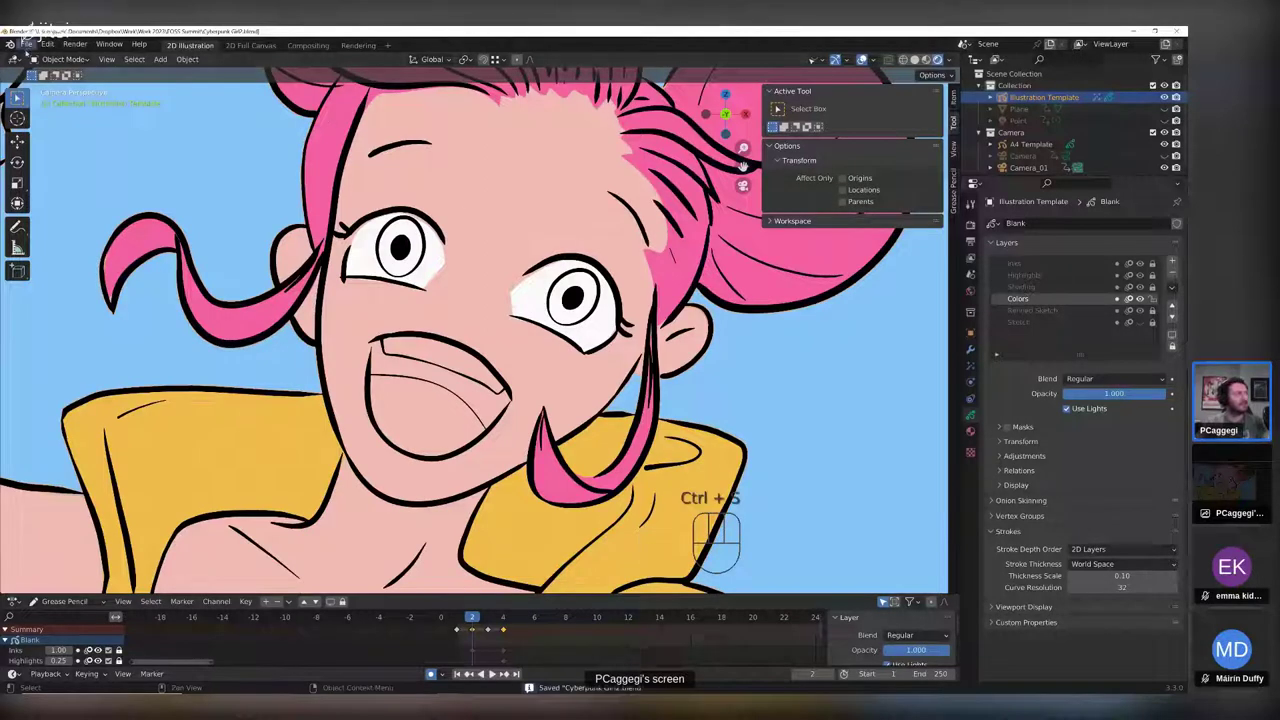
- Examine the Grease Pencil SVG export settings, including the object choice, and cancel the export
left_click(27, 45)
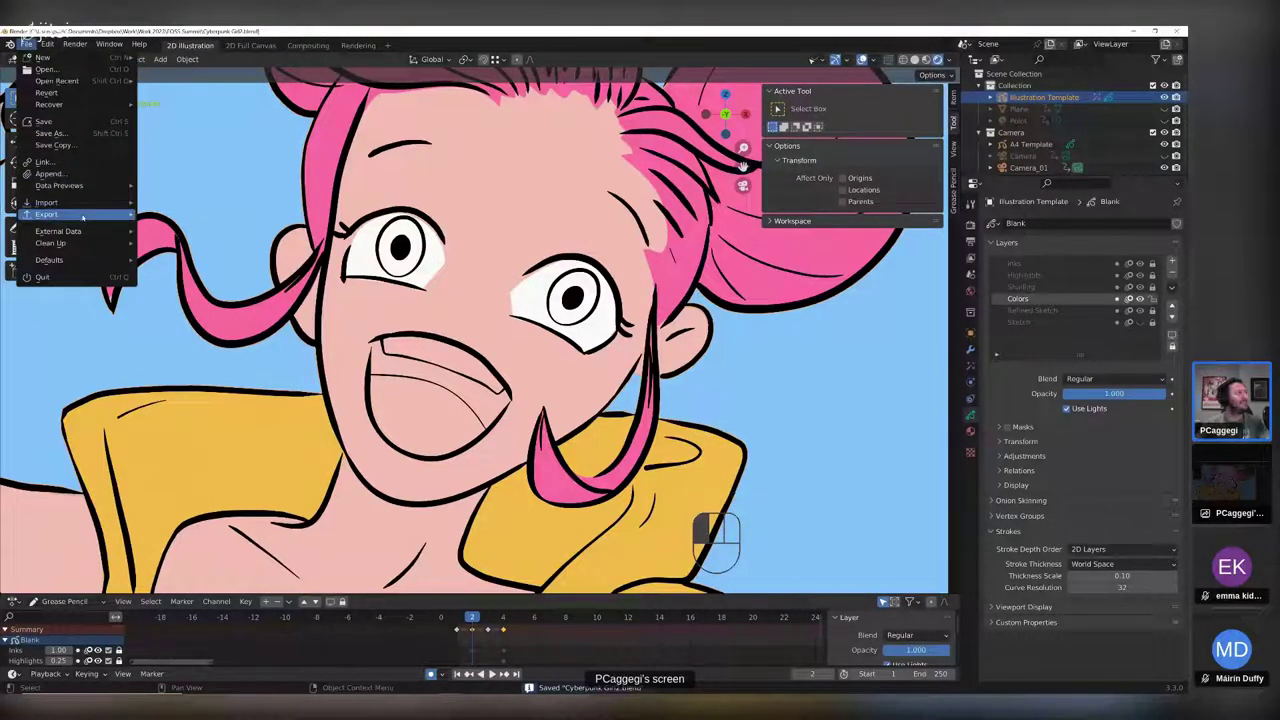
mouse_move(100, 214)
left_click(205, 249)
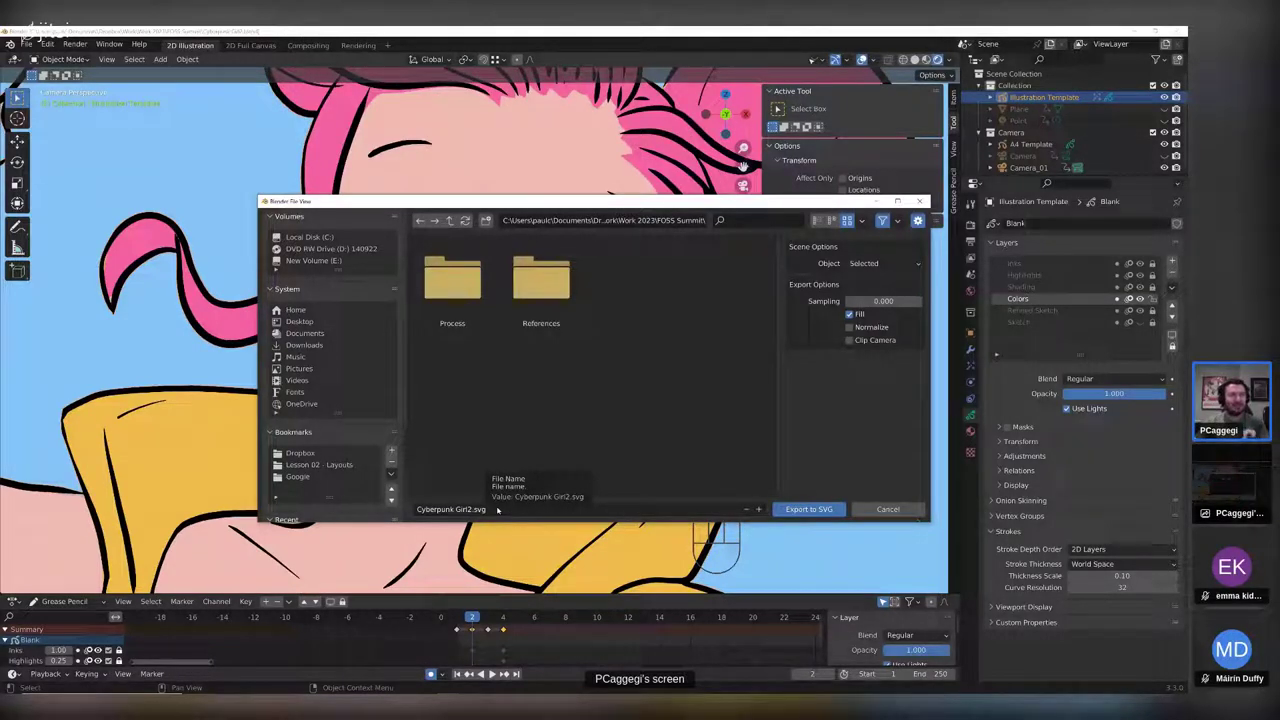
left_click(910, 264)
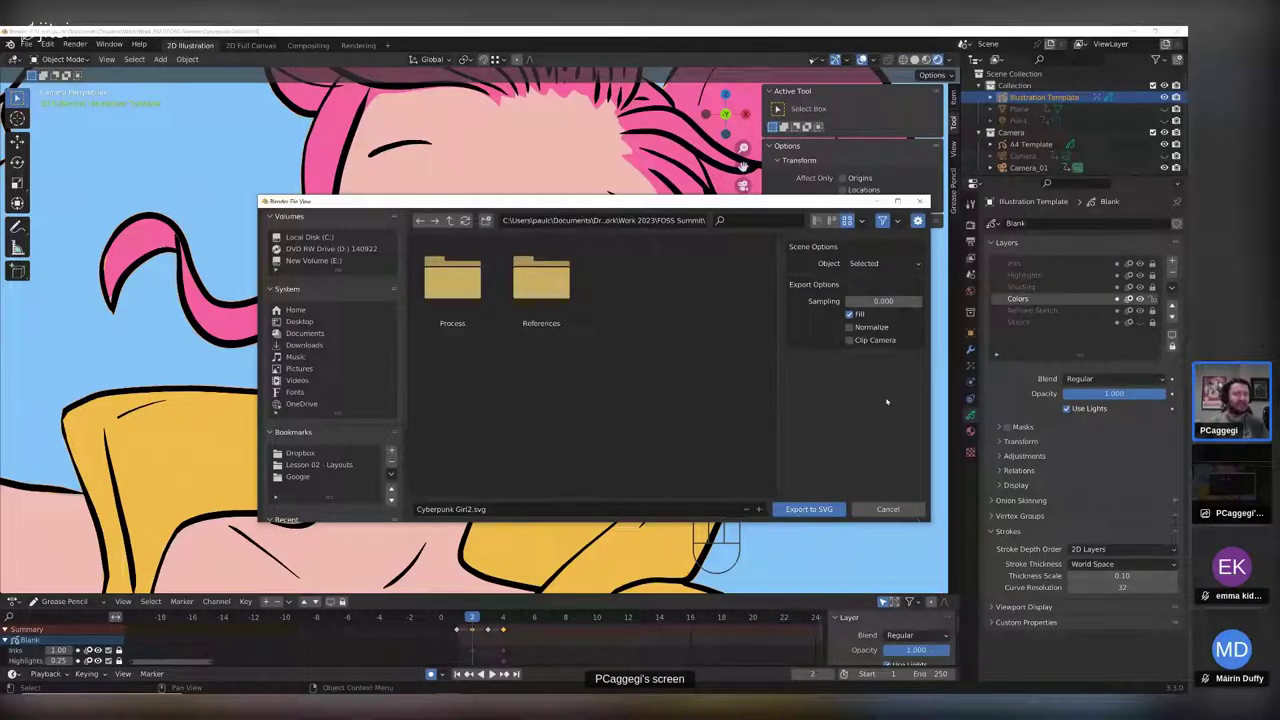
left_click(888, 509)
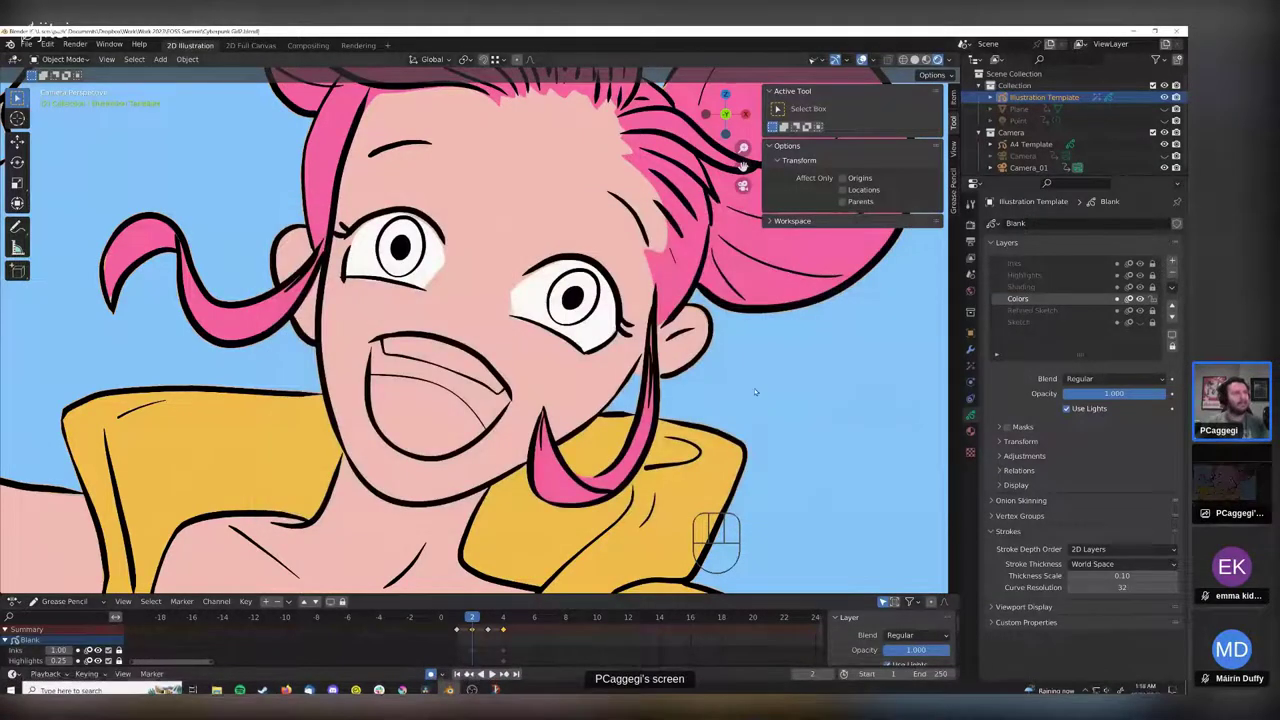
scroll(525, 357, "down", 3)
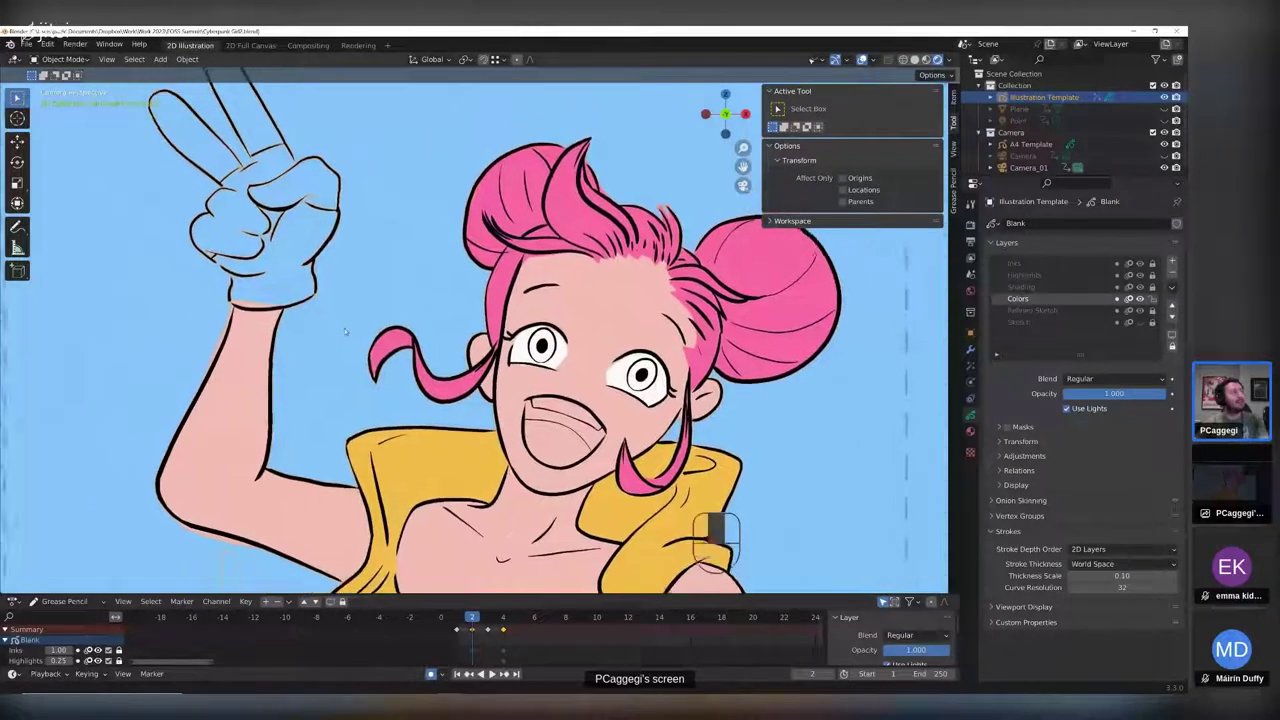
left_click(27, 45)
mouse_move(60, 214)
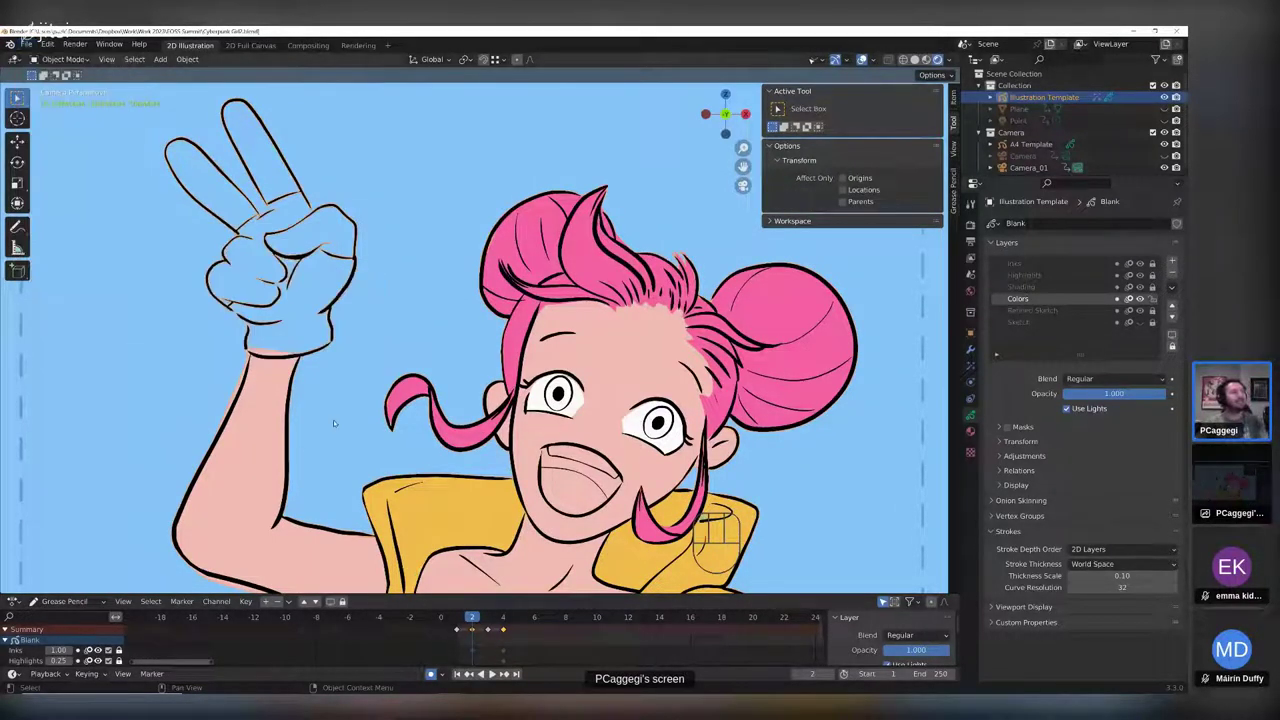
scroll(590, 407, "up", 5)
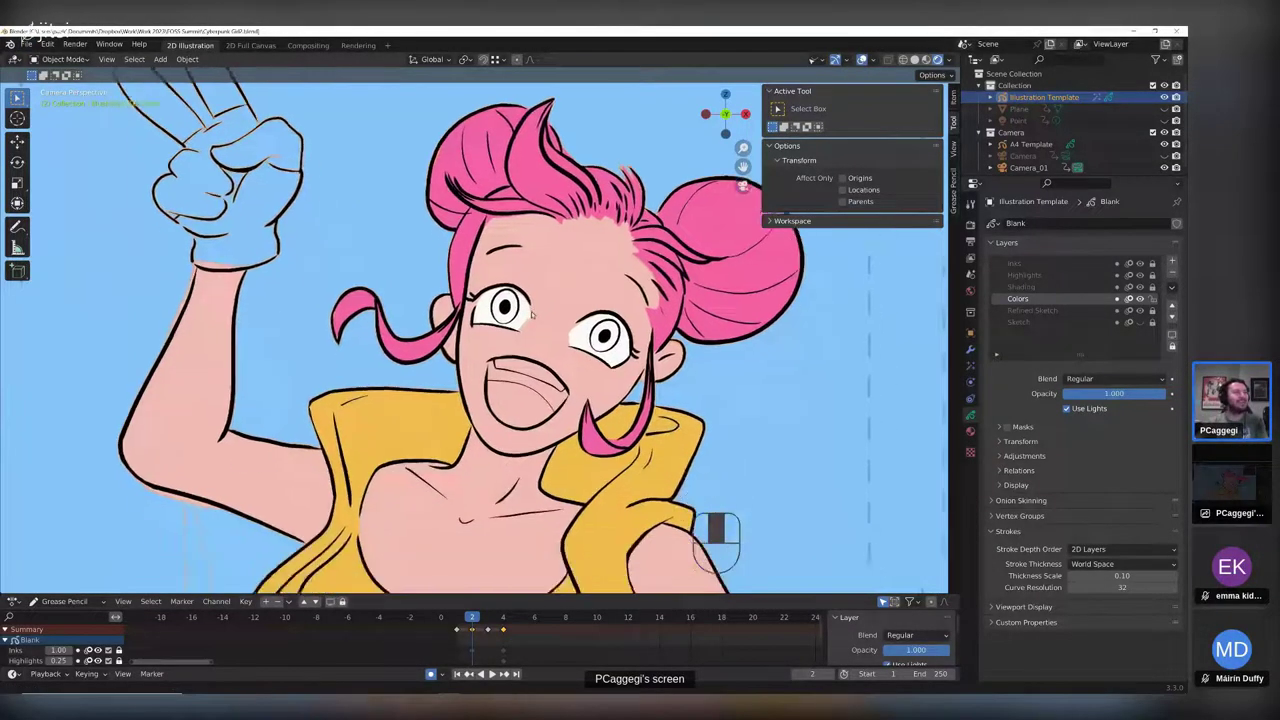
middle_click_drag(533, 345, 460, 308)
key("ctrl+Tab")
scroll(460, 308, "down", 5)
left_click_drag(62, 59, 62, 115)
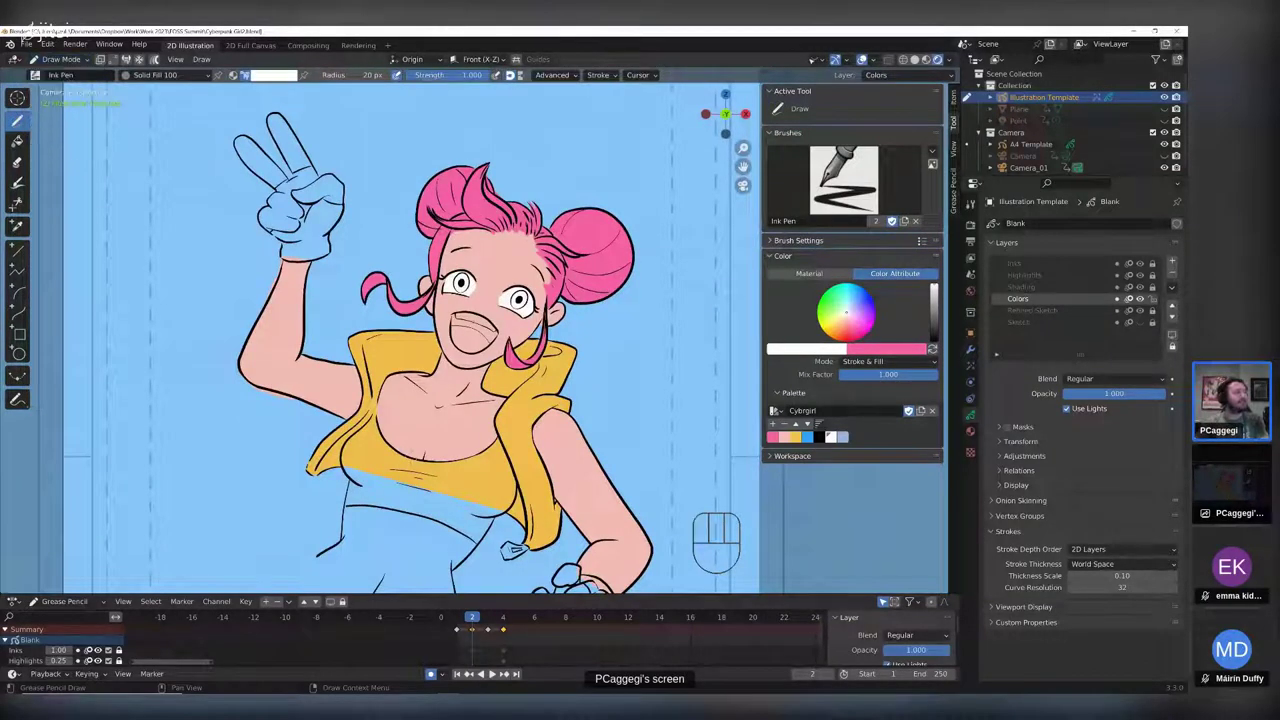
left_click(61, 59)
left_click(70, 76)
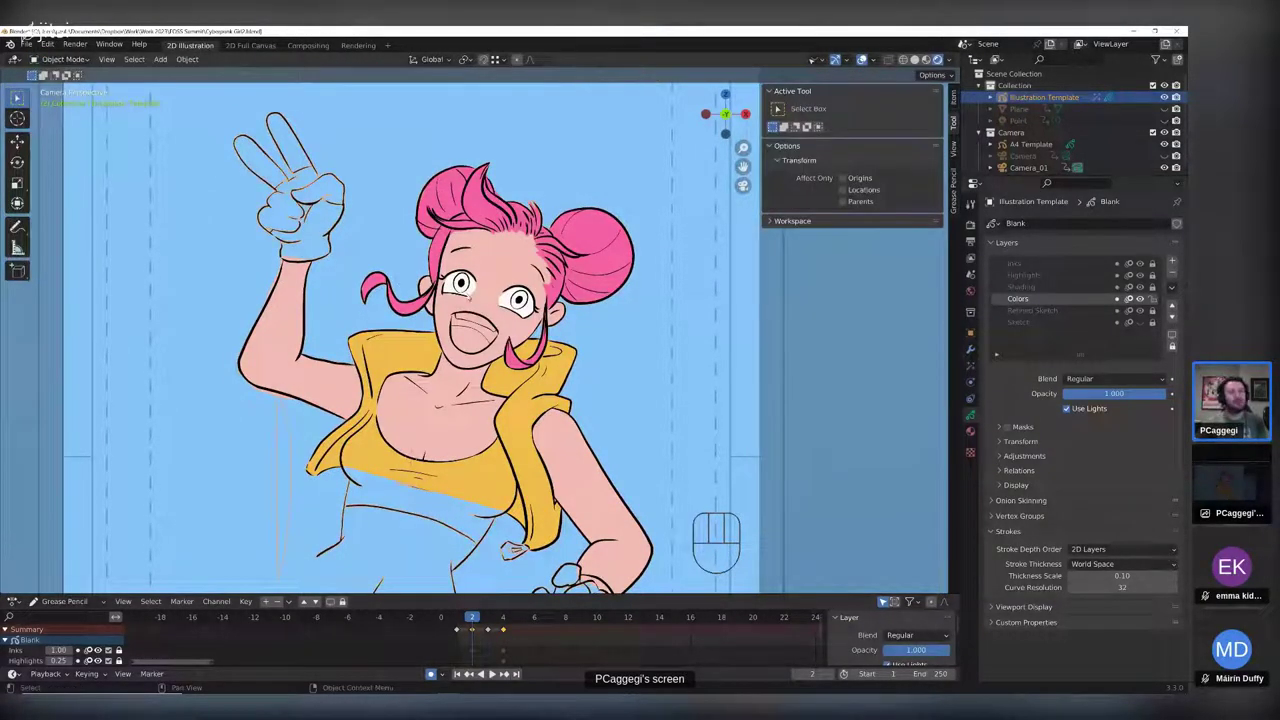
- Select the Point light and make it visible in the scene
left_click(1020, 108)
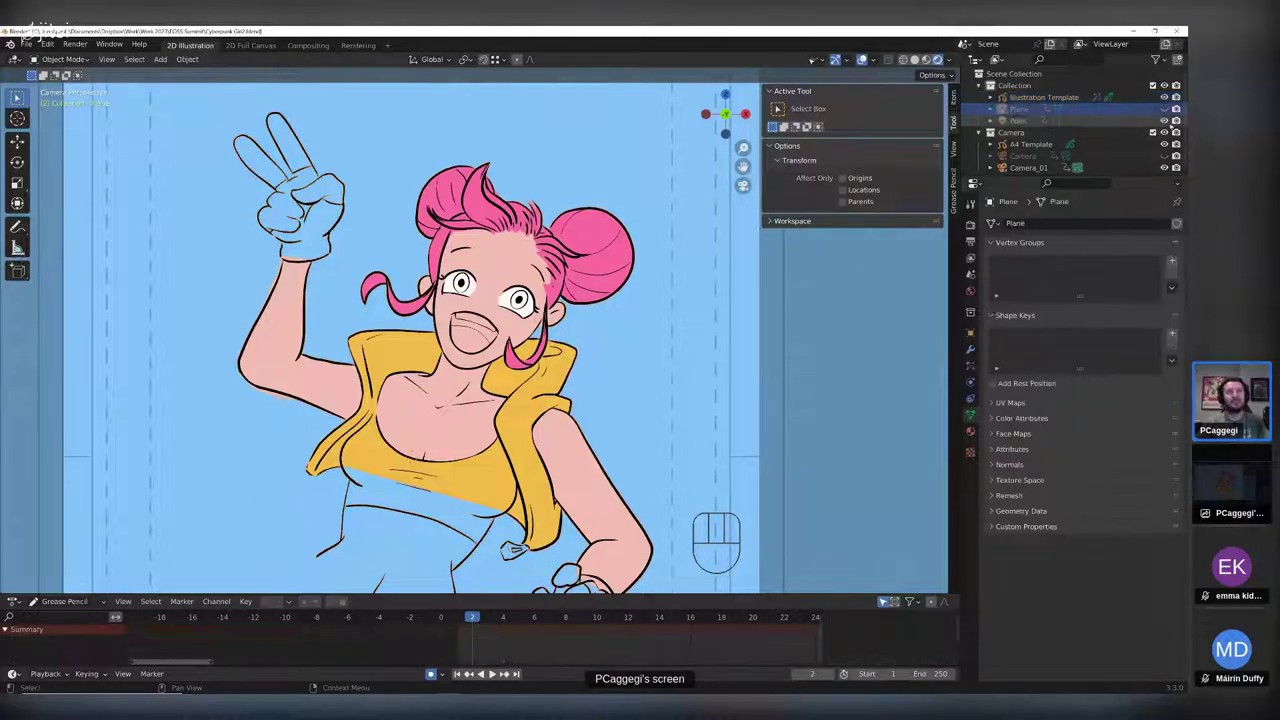
left_click(1028, 121)
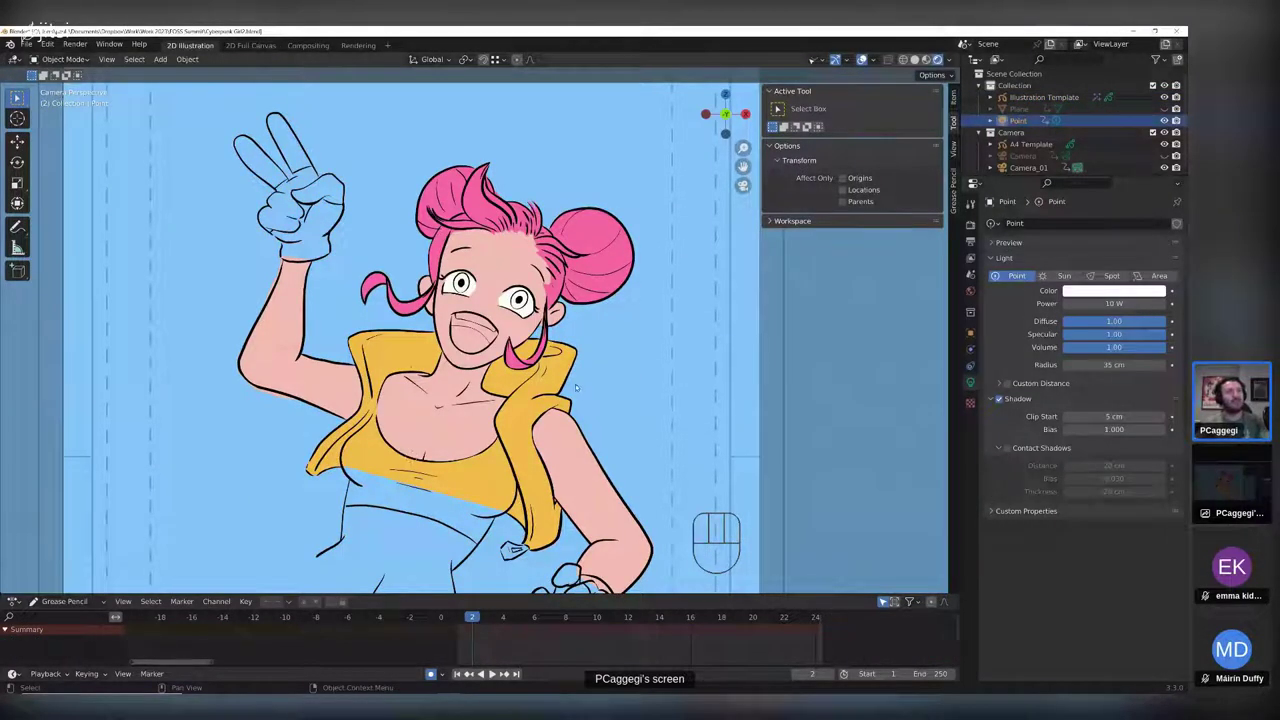
left_click(818, 59)
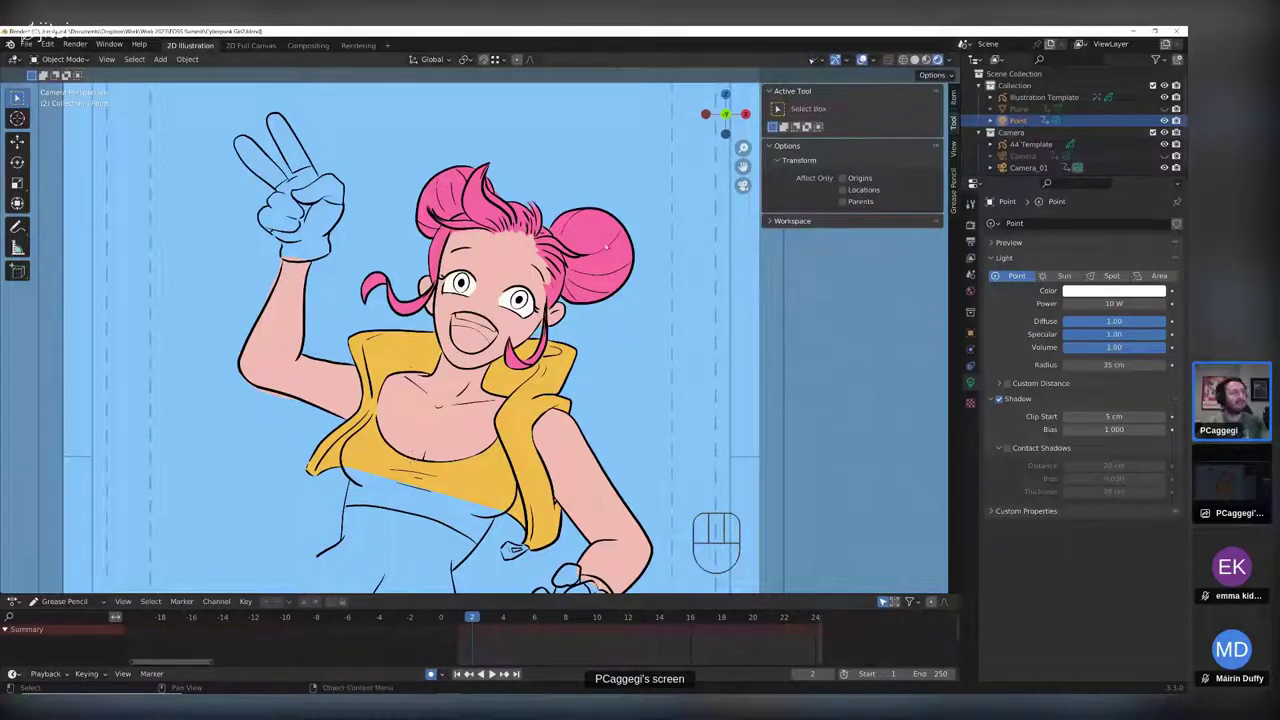
scroll(600, 340, "down", 3)
middle_click_drag(650, 340, 571, 322)
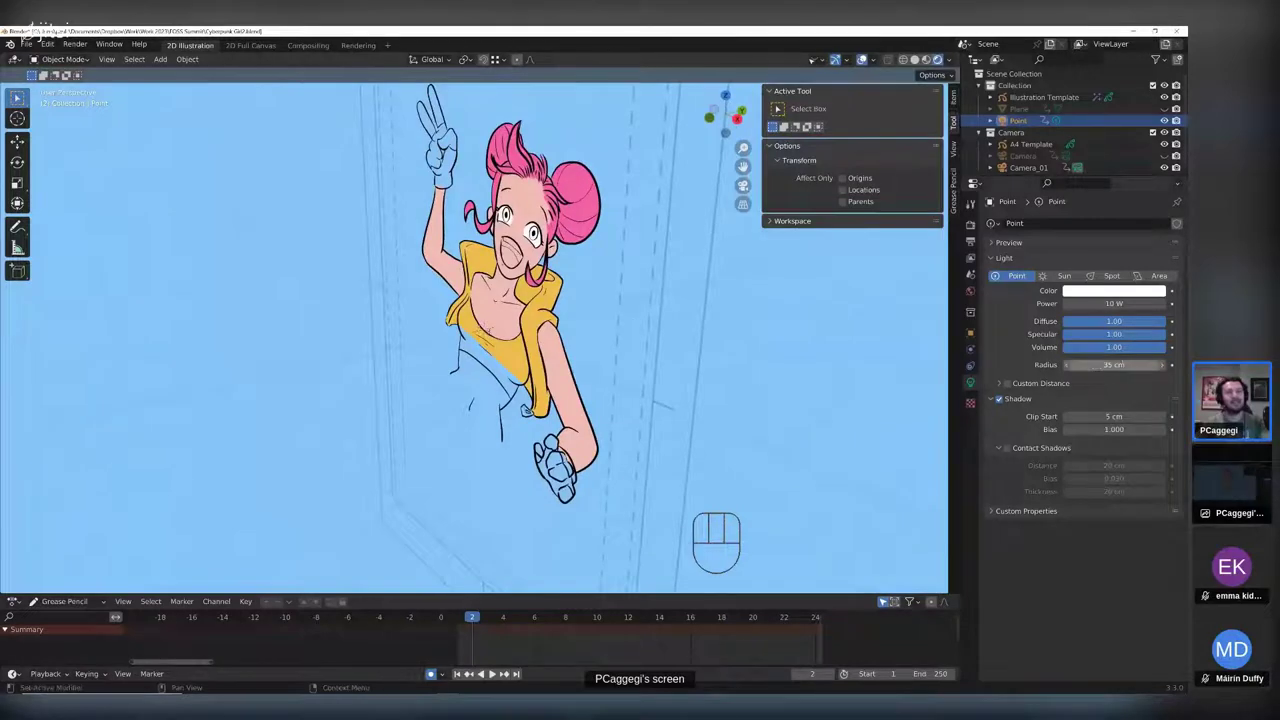
- Move the Point light about 3.49 cm along the negative Y axis, in front of the character
left_click_drag(1112, 364, 1150, 364)
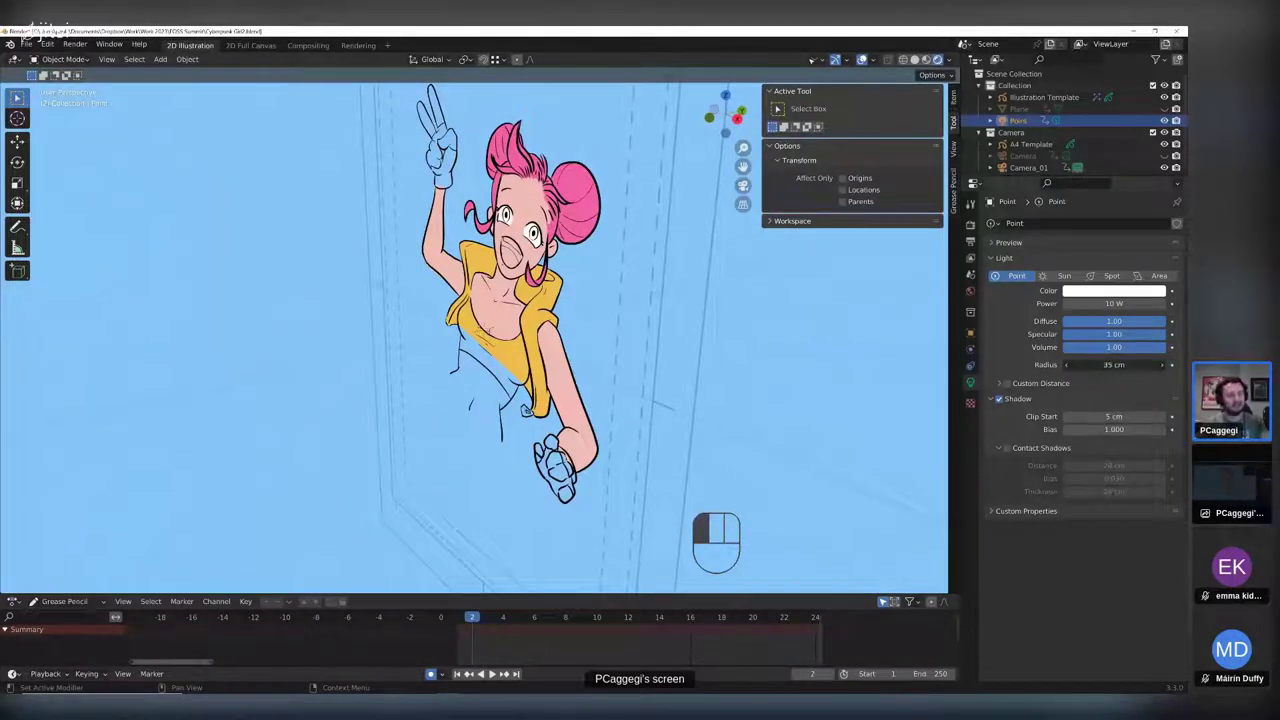
key("ctrl+z")
key("g")
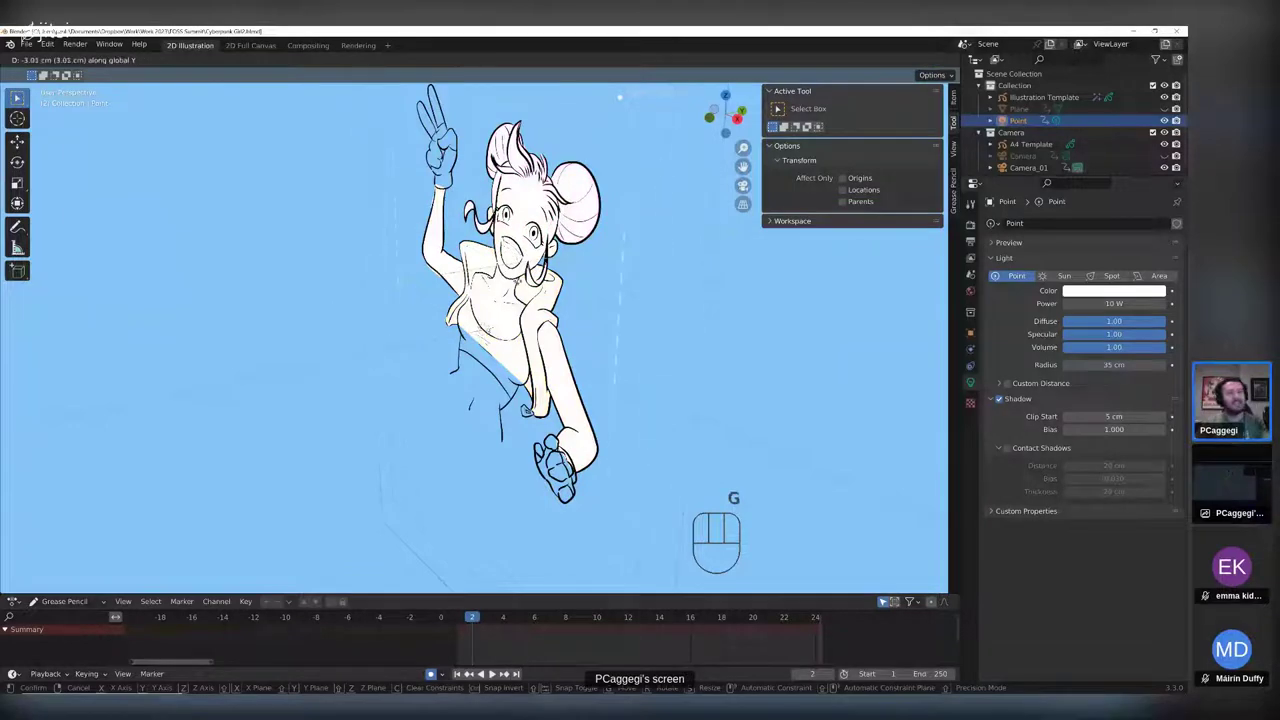
left_click(513, 279)
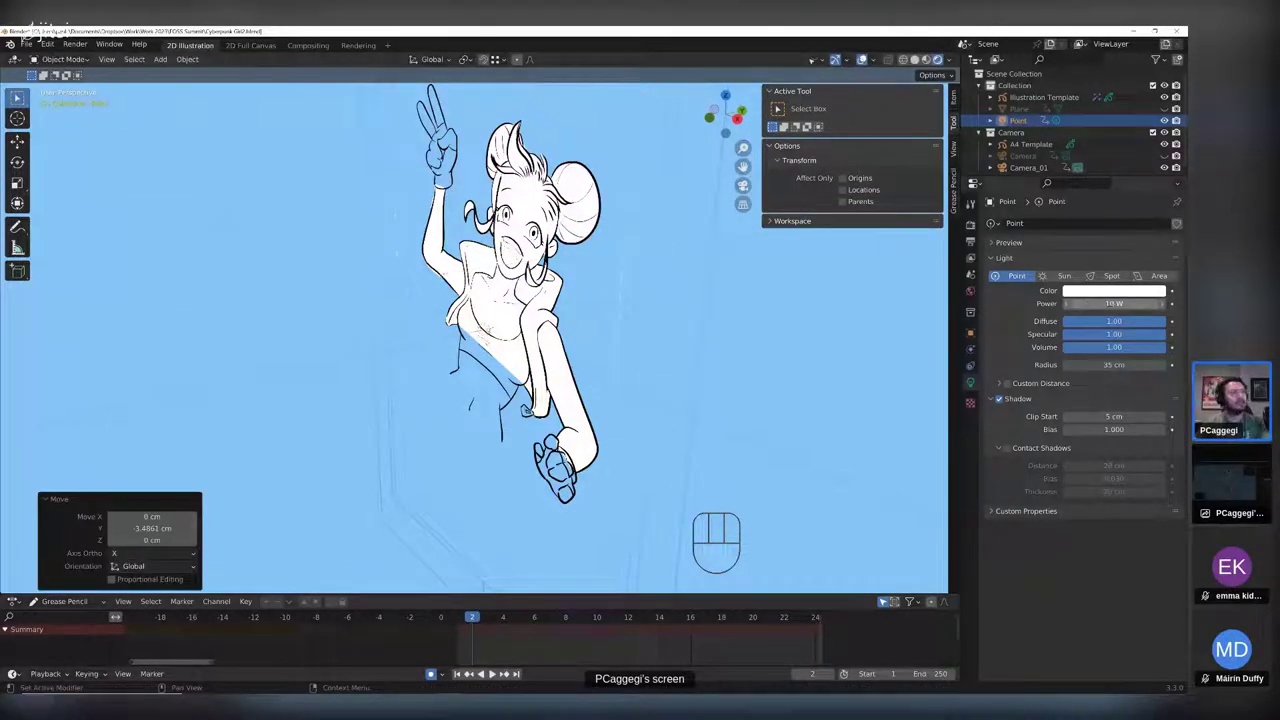
- Reduce the Point light's power to 0.01 W
left_click_drag(1114, 304, 1066, 304)
left_click(1112, 304)
type("0.01")
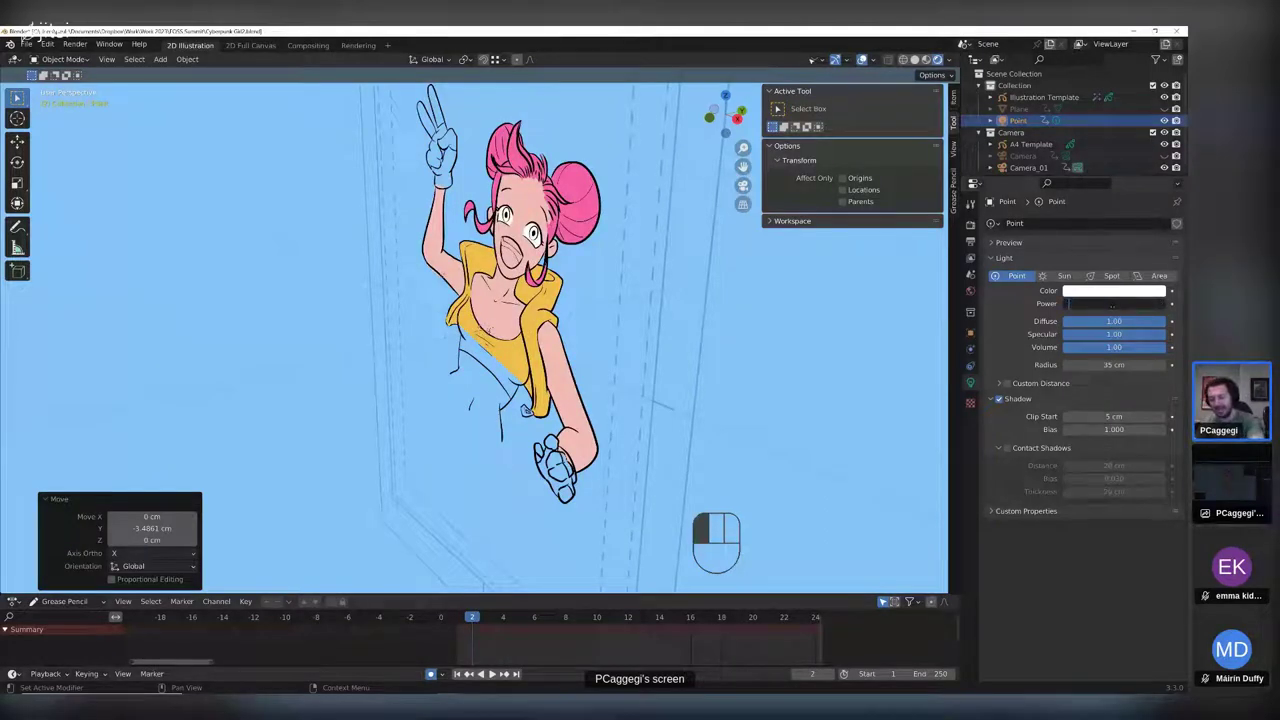
key("Return")
scroll(530, 190, "up", 4)
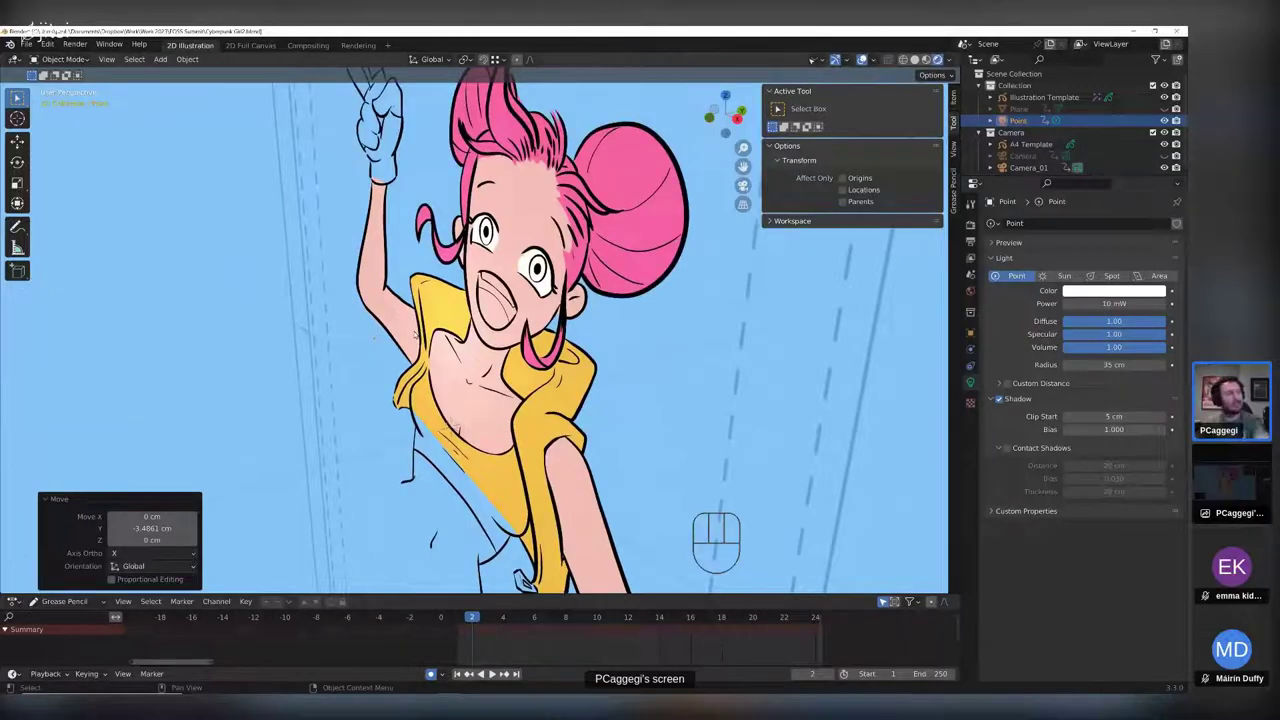
- In camera view, move the Point light onto the face, about 2.77 cm in X and 2.62 cm in Z, with about 0.28 cm in Y
key("KP_0")
key("g")
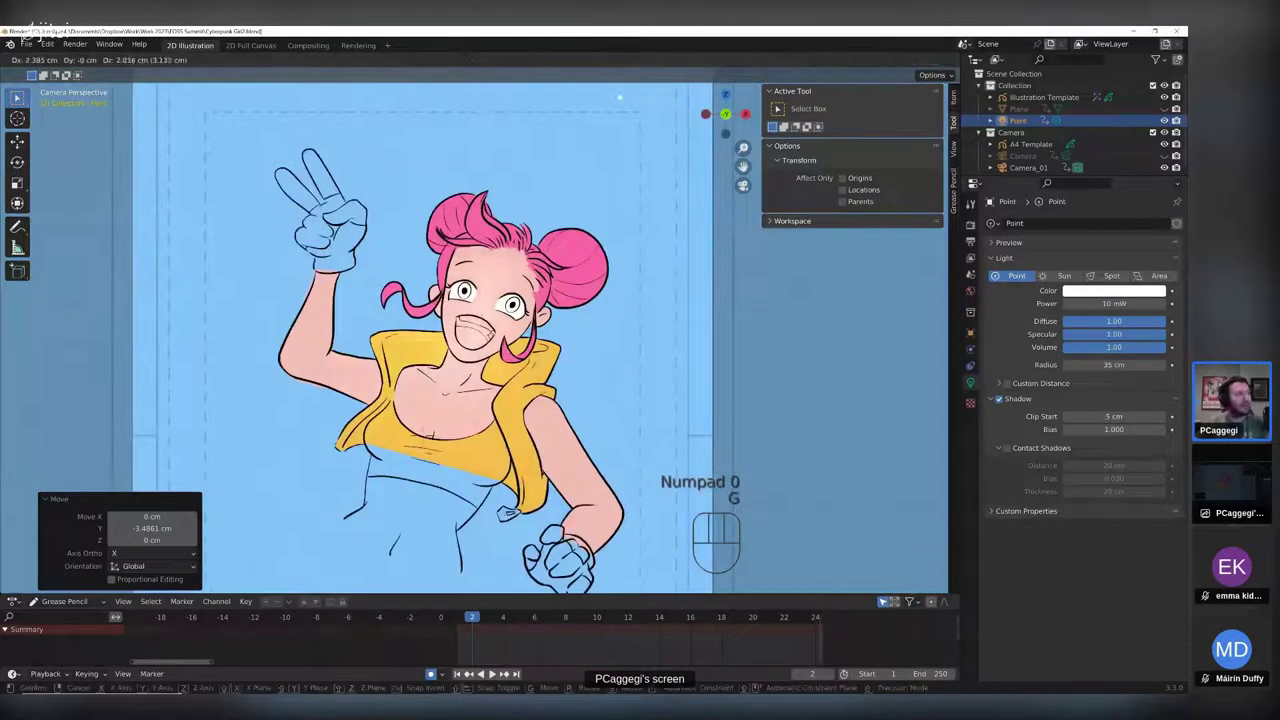
left_click(496, 326)
scroll(494, 326, "up", 3)
scroll(500, 328, "up", 2)
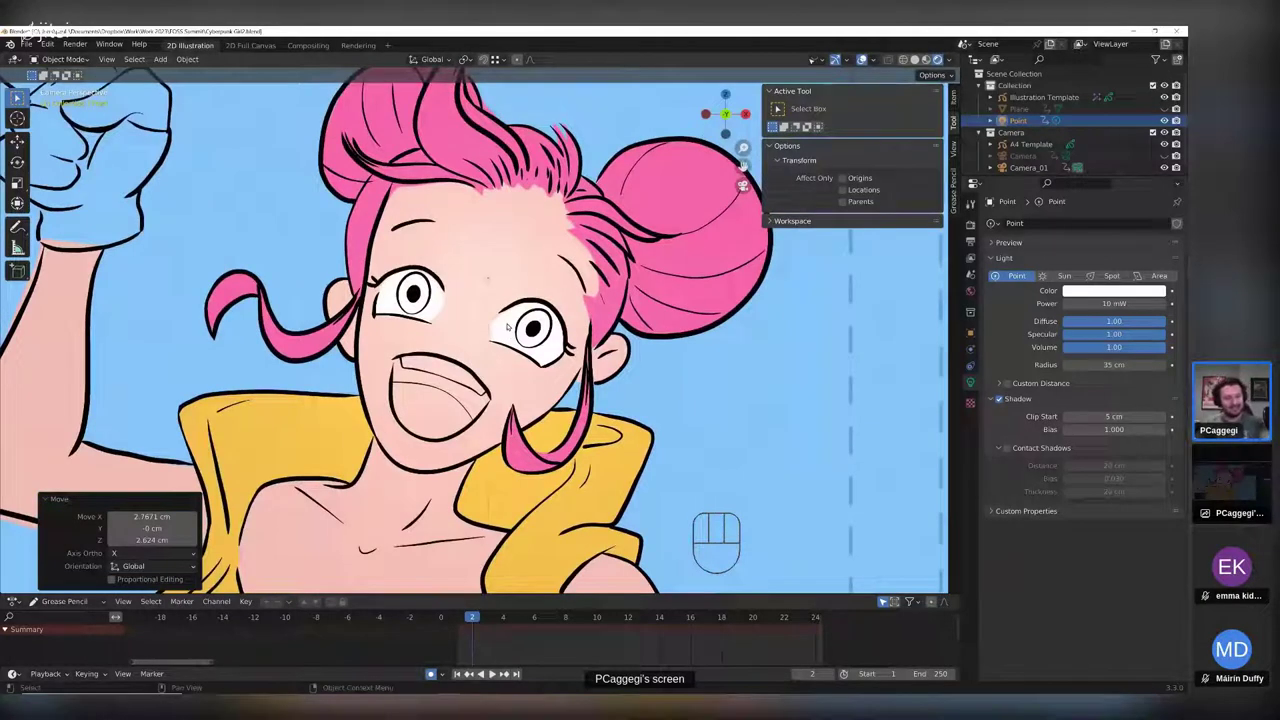
key("g")
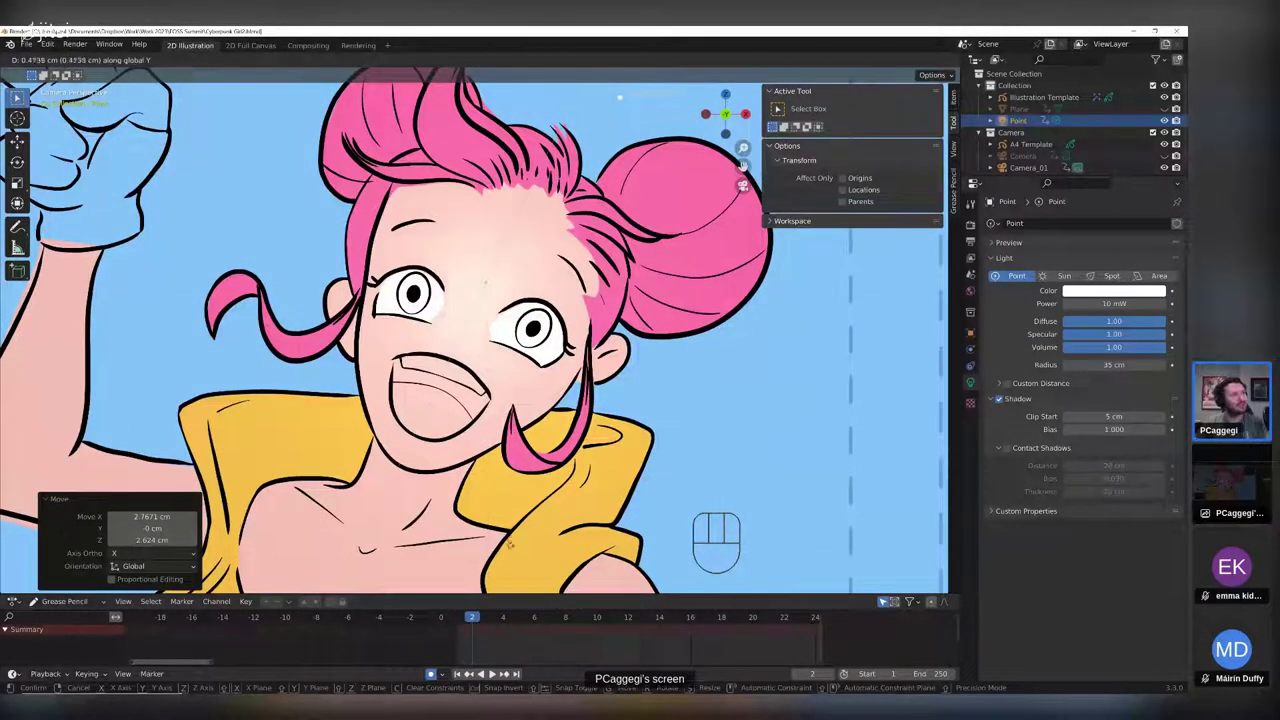
left_click(497, 494)
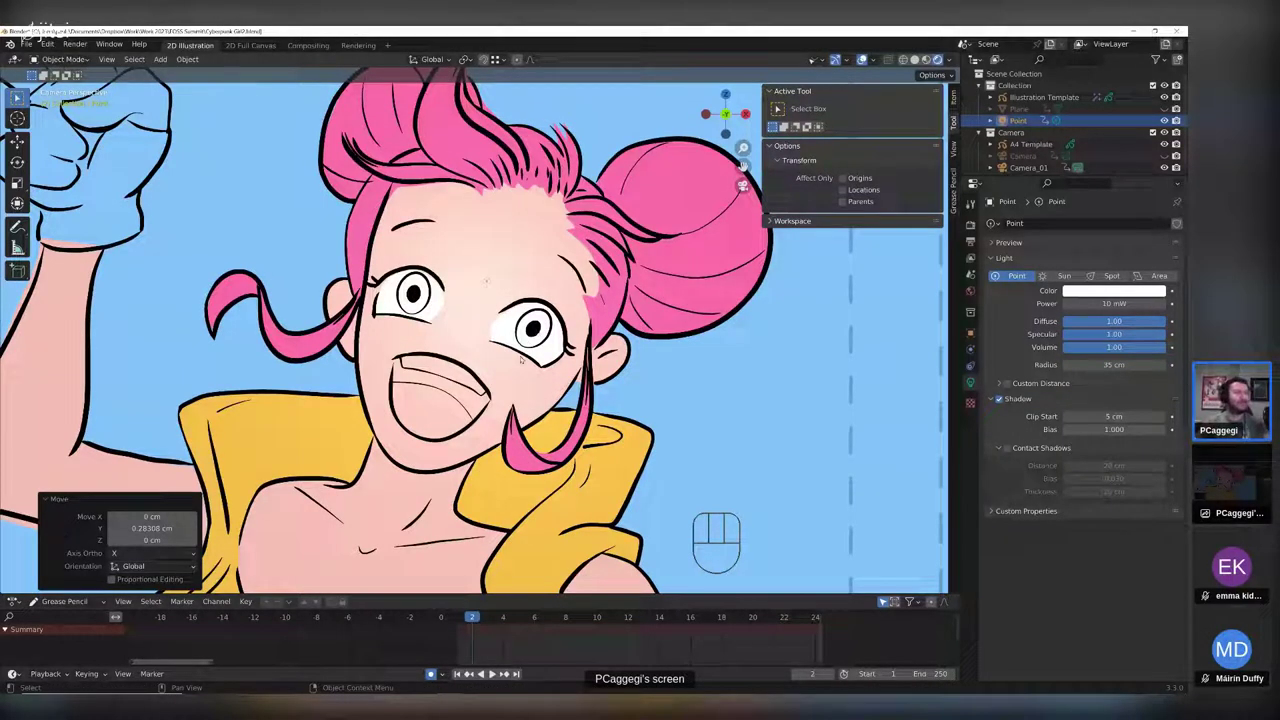
- Select the illustration and examine the light setting of its Inks layer
left_click(528, 399)
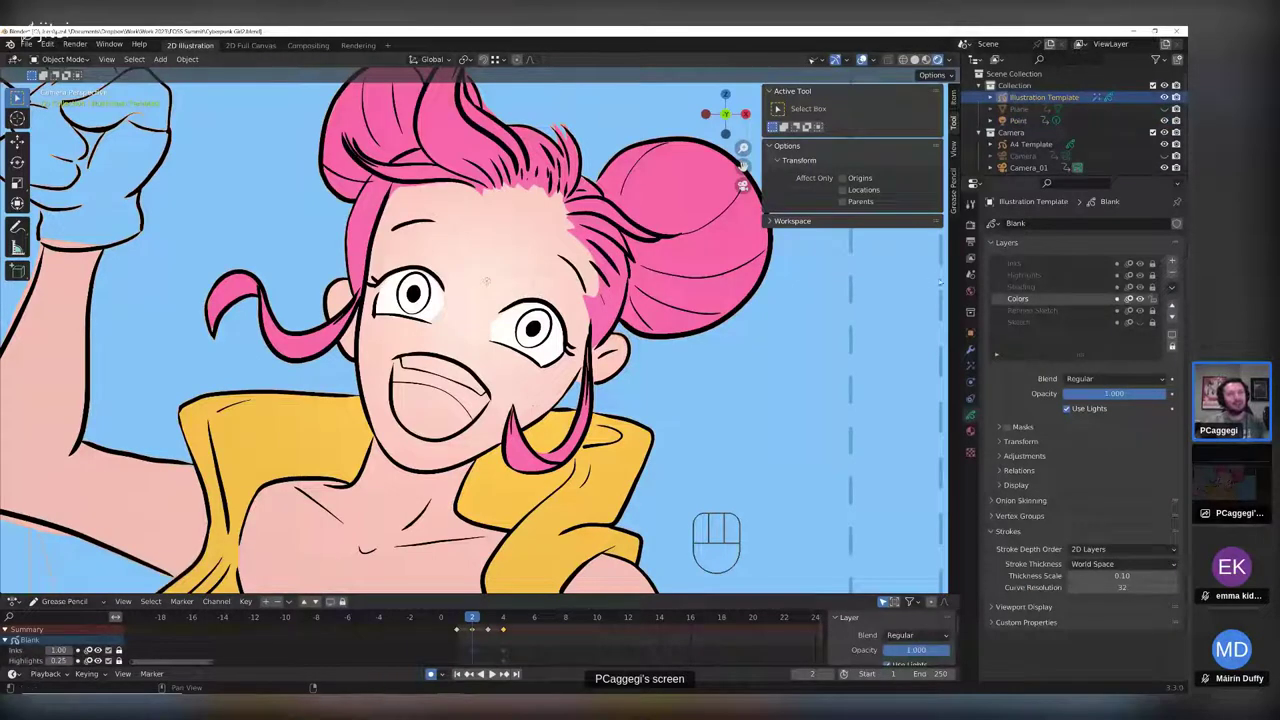
left_click(1018, 264)
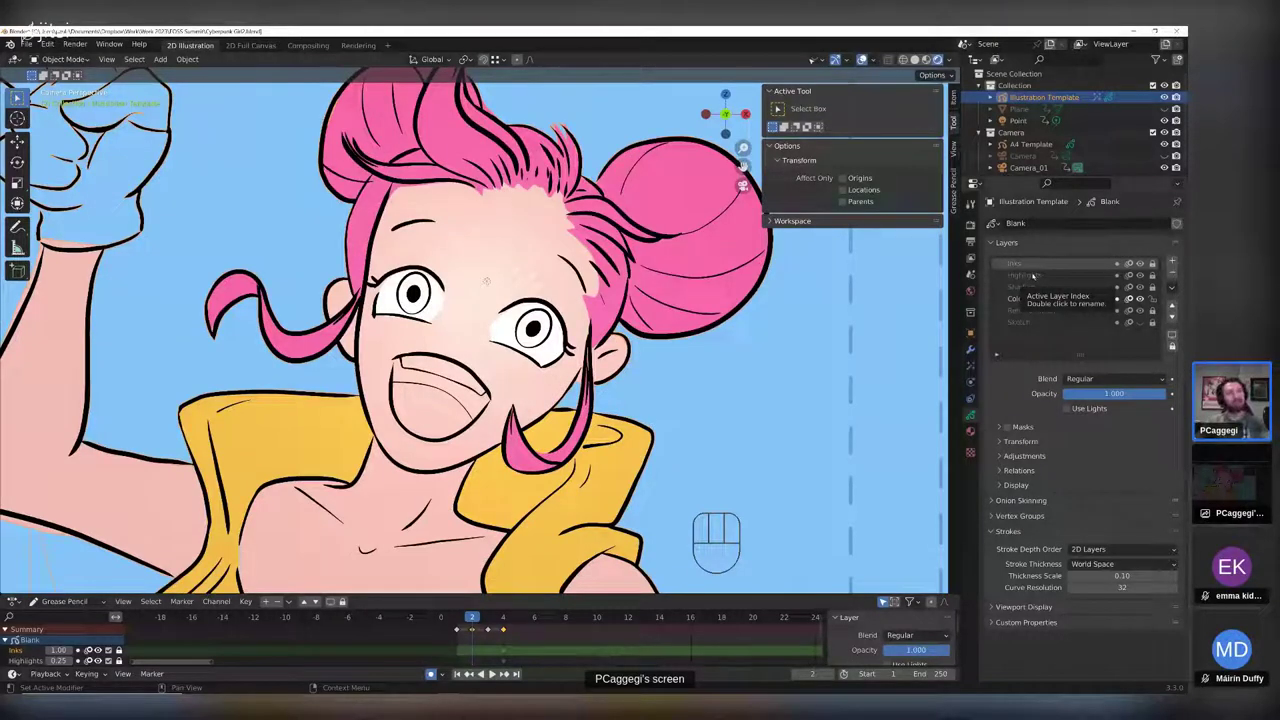
- Undo the Point light's moves and power change, and make the halftone background Plane visible
key("ctrl+z")
key("ctrl+z")
key("ctrl+z")
key("ctrl+z")
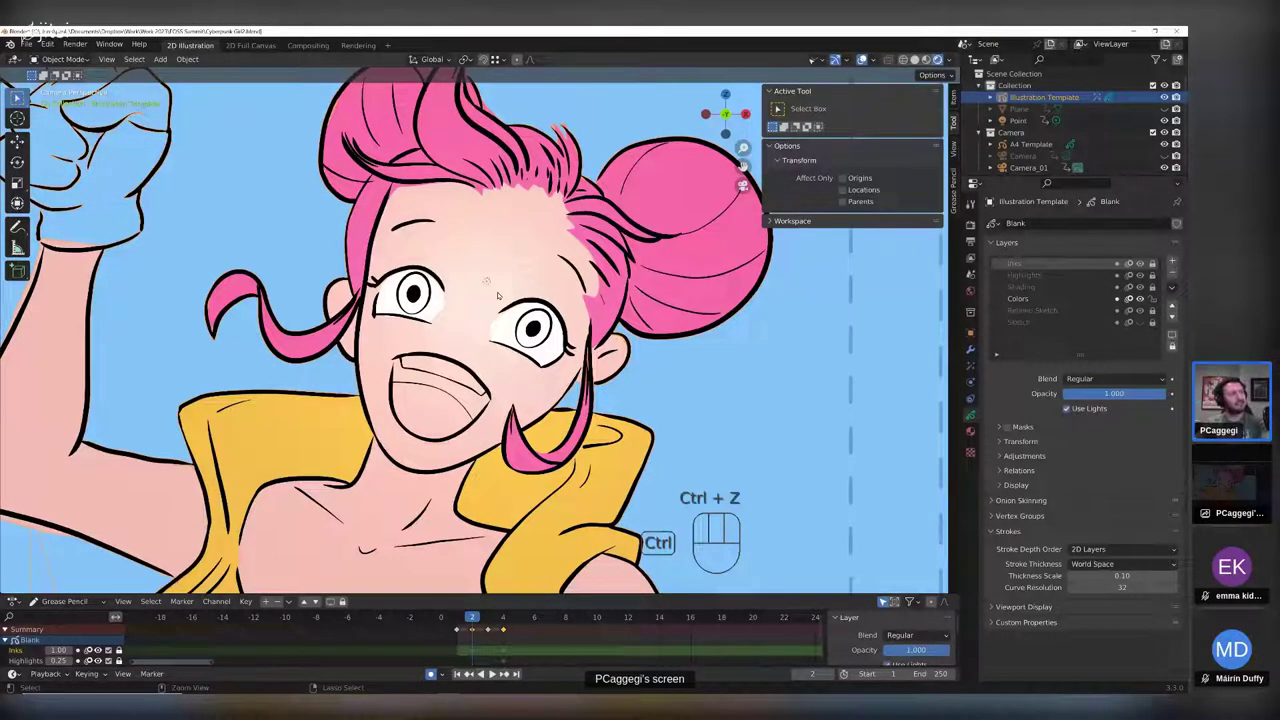
key("ctrl+z")
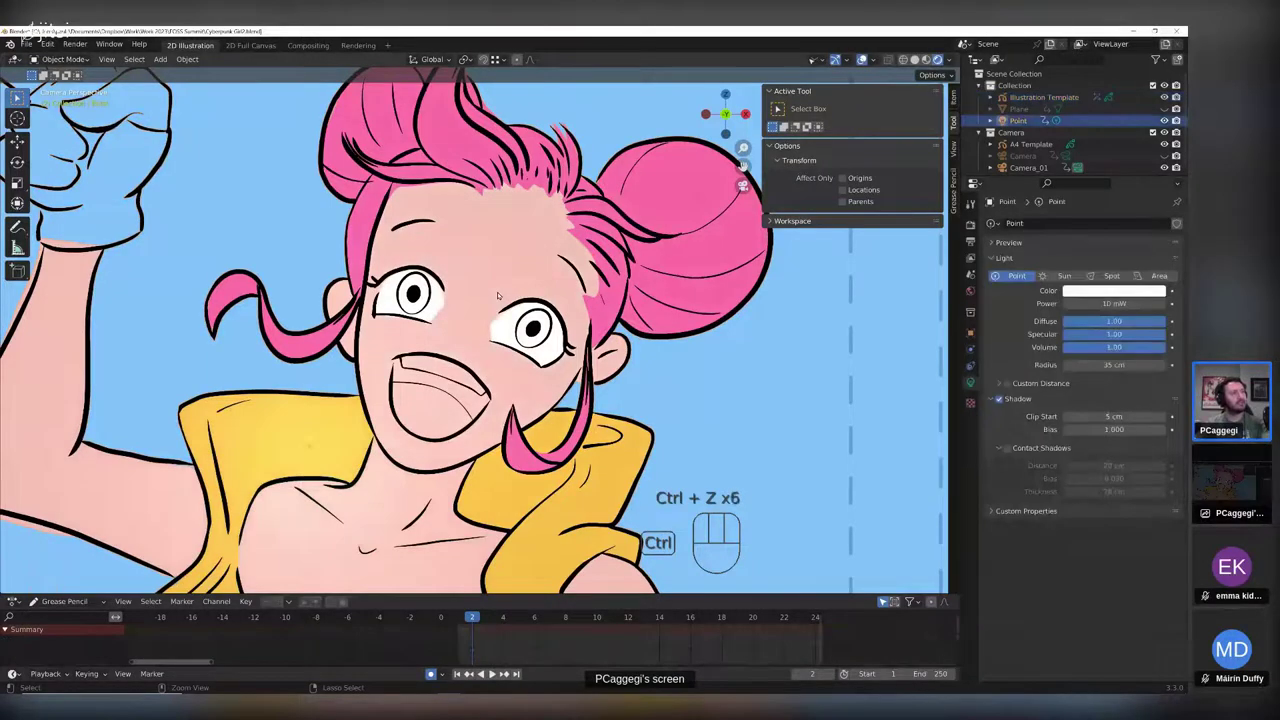
scroll(498, 295, "down", 5)
mouse_move(606, 324)
middle_mouse_down()
mouse_move(548, 358)
mouse_move(430, 358)
mouse_move(473, 367)
middle_mouse_up()
key("ctrl+z")
key("ctrl+z")
key("ctrl+z")
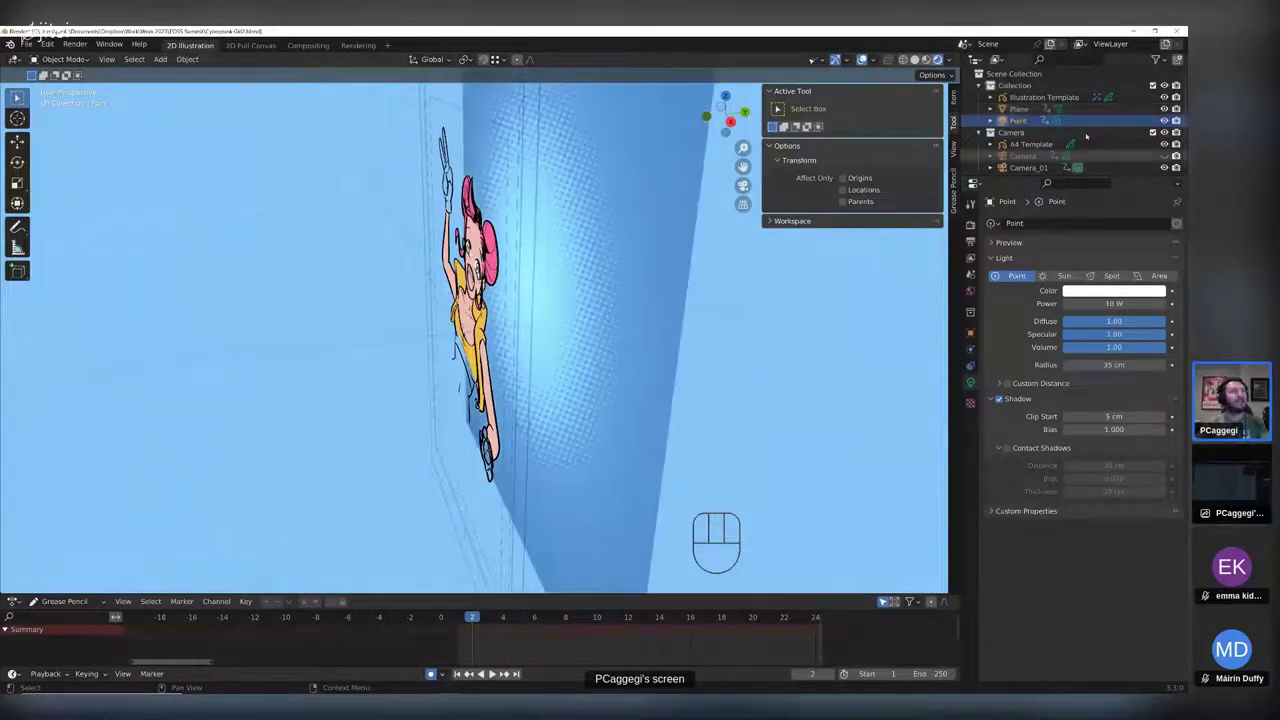
- In camera view, move the Point light behind the character by about 3.22 cm in X and 2.73 cm in Z
middle_click_drag(508, 298, 600, 277)
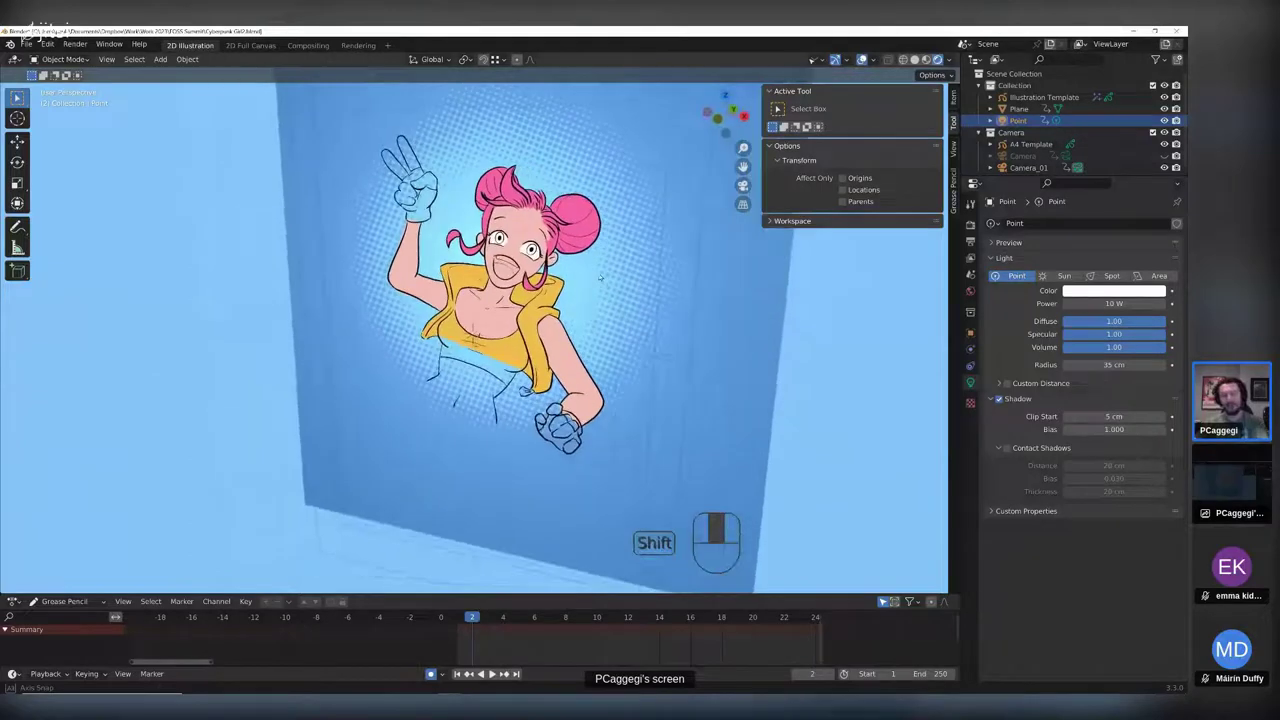
key("KP_0")
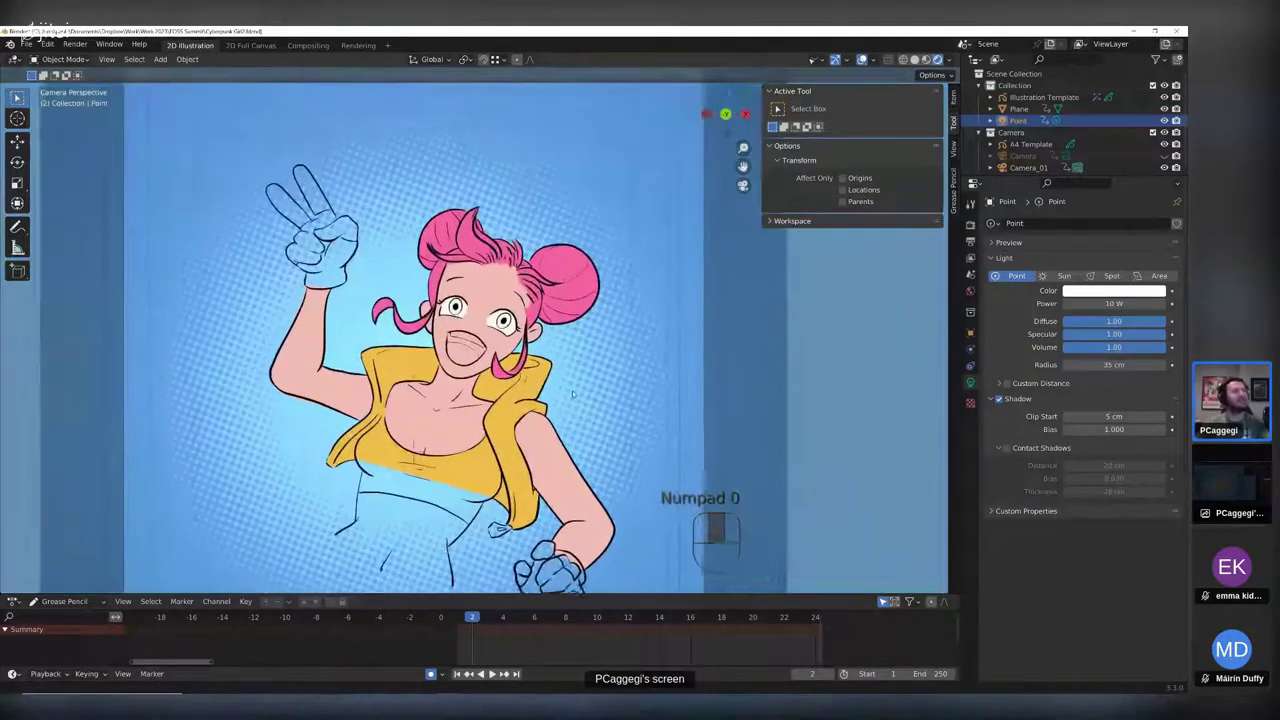
key("g")
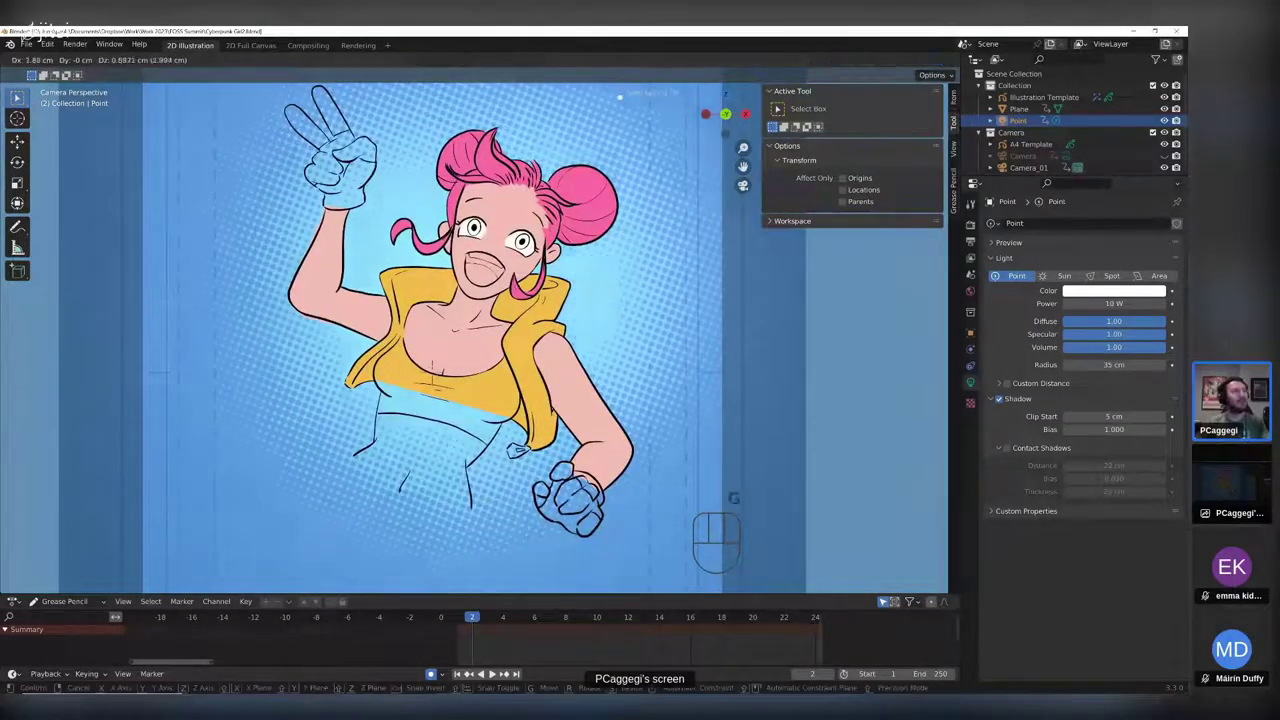
left_click(523, 251)
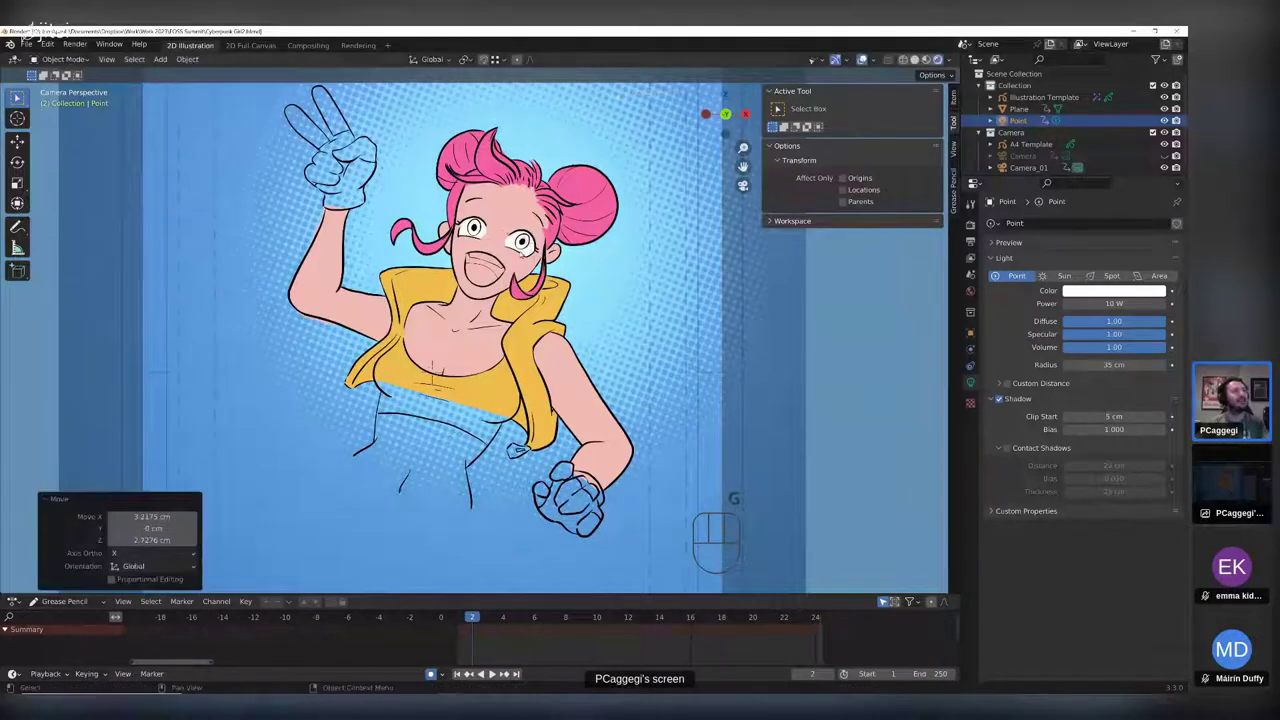
- Go to frame 4 with the finished portrait and select the illustration object
scroll(435, 330, "down", 3)
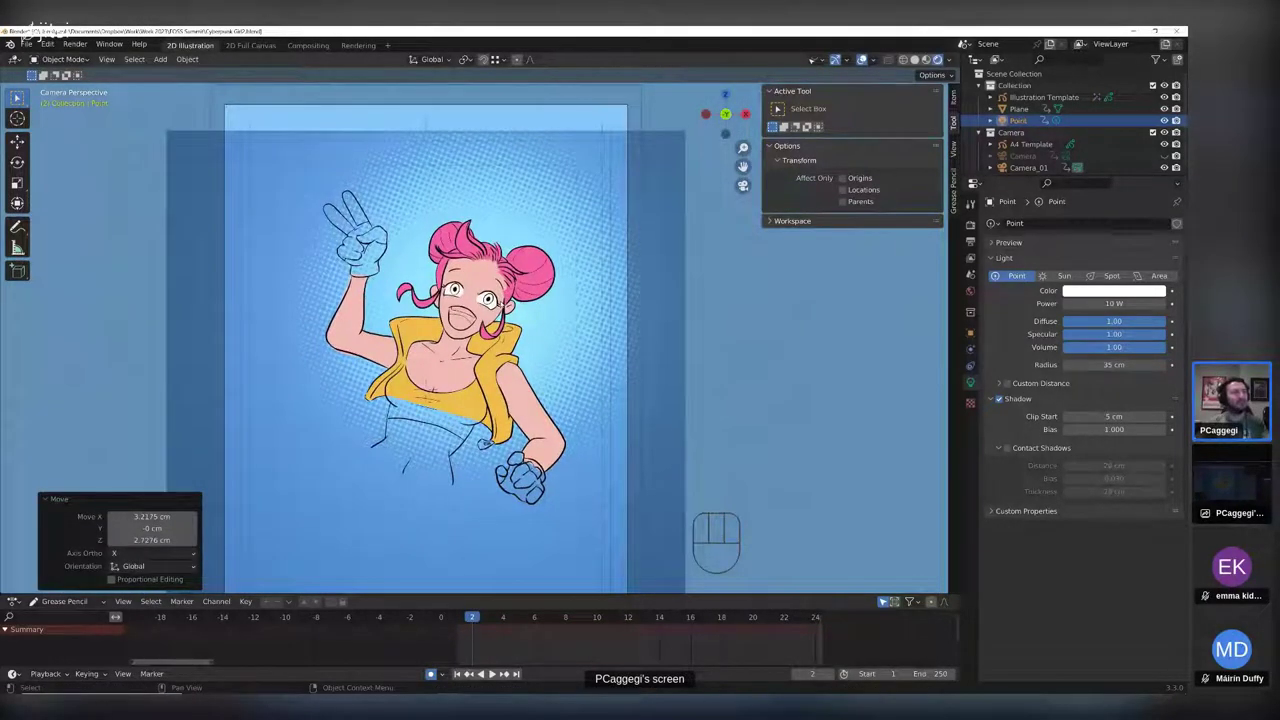
key("Right")
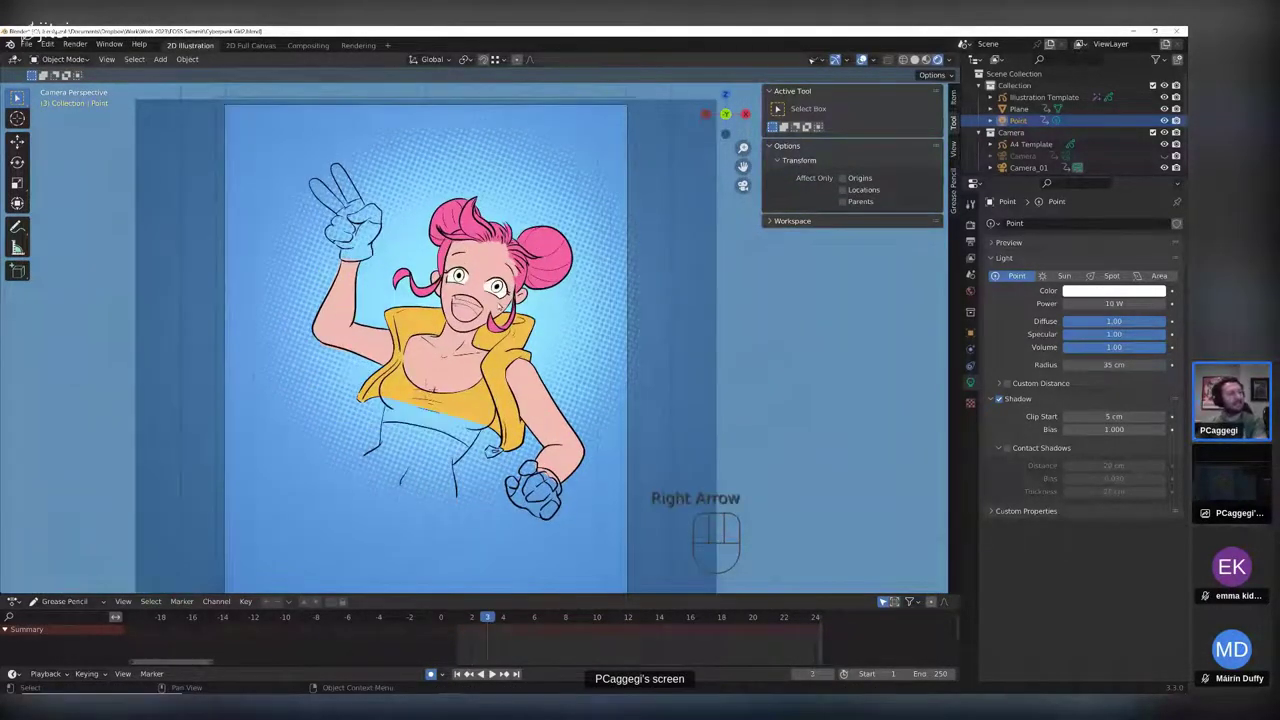
key("Right")
scroll(488, 318, "down", 2)
middle_click_drag(501, 413, 516, 383)
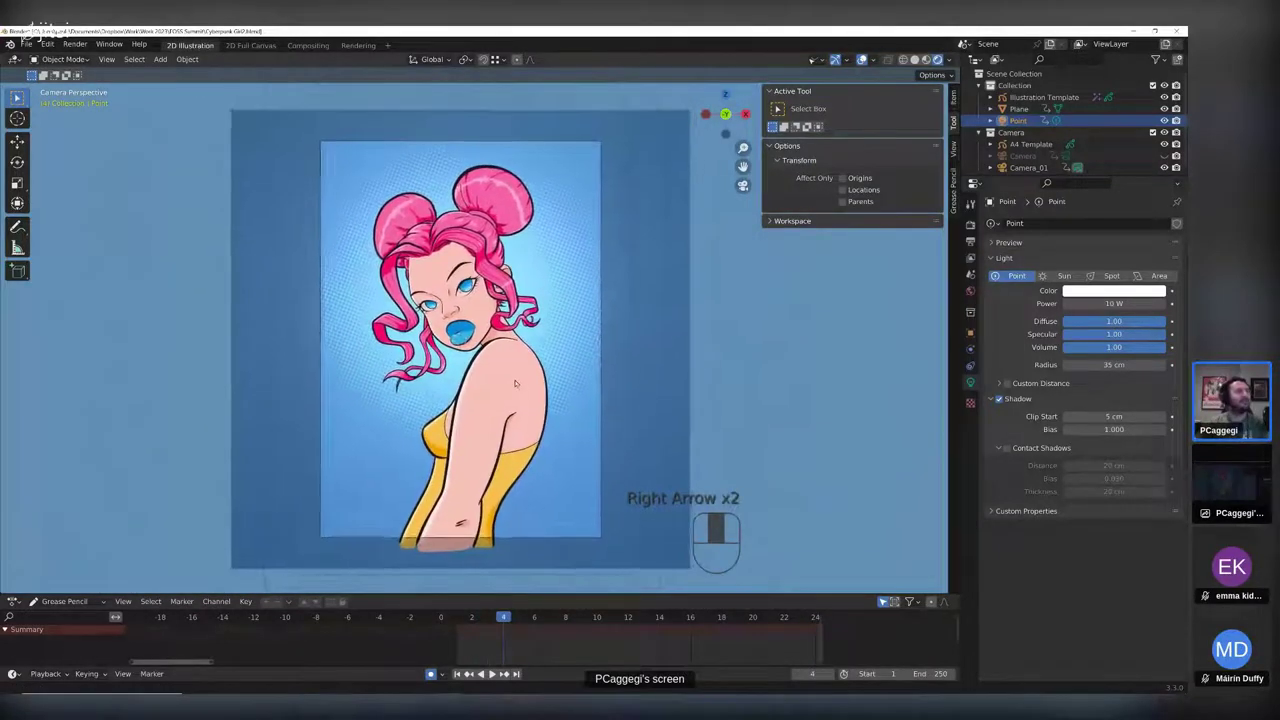
scroll(515, 383, "up", 1)
left_click(508, 376)
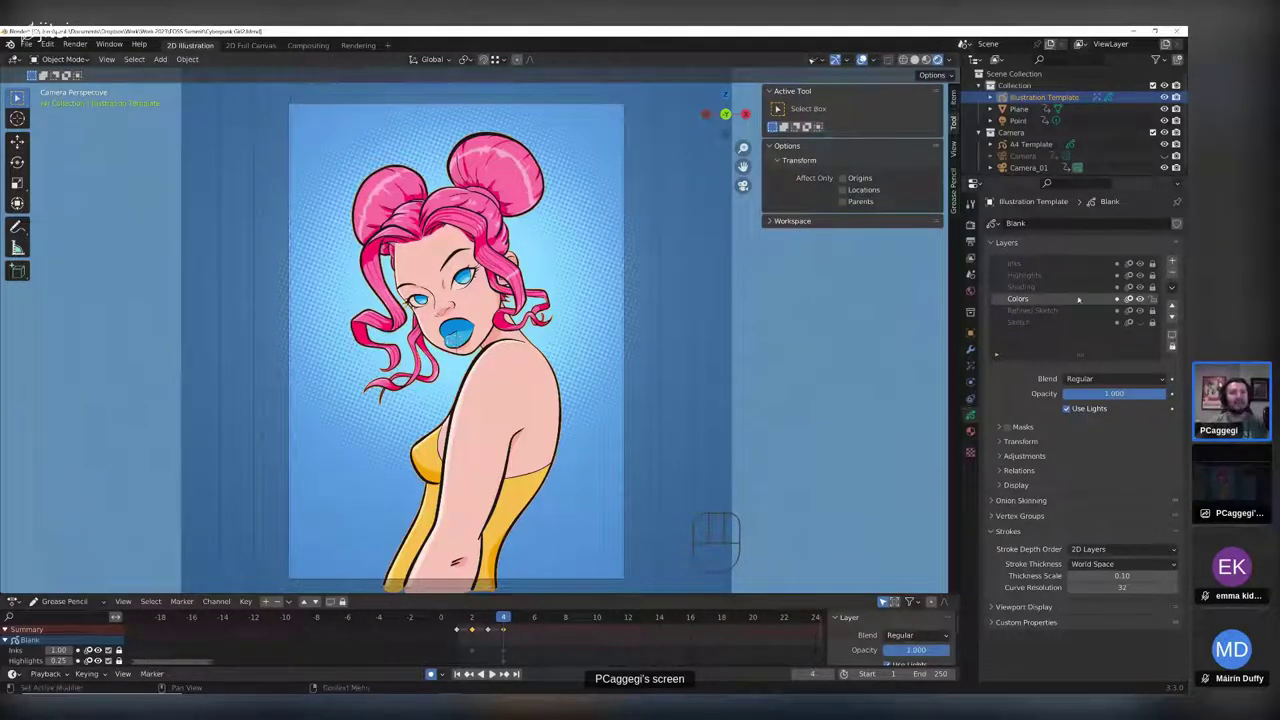
- Compare the portrait with the Shading layer hidden and shown, and examine the layer's blend mode and opacity
left_click(1139, 288)
left_click(1139, 288)
left_click(1039, 288)
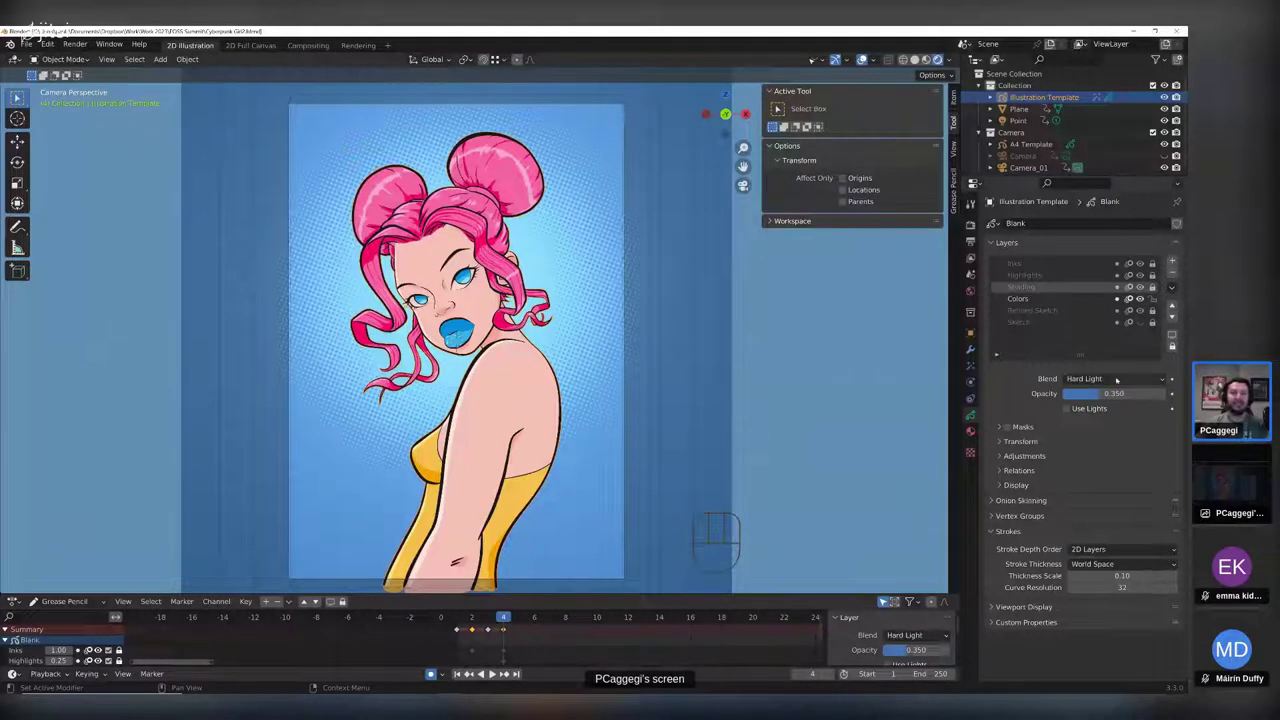
mouse_move(1117, 392)
left_mouse_down()
mouse_move(1156, 392)
mouse_move(1116, 392)
left_mouse_up()
- Set the Highlights layer's opacity to 0.235 and open the illustration's Glow effect settings
left_click(1114, 276)
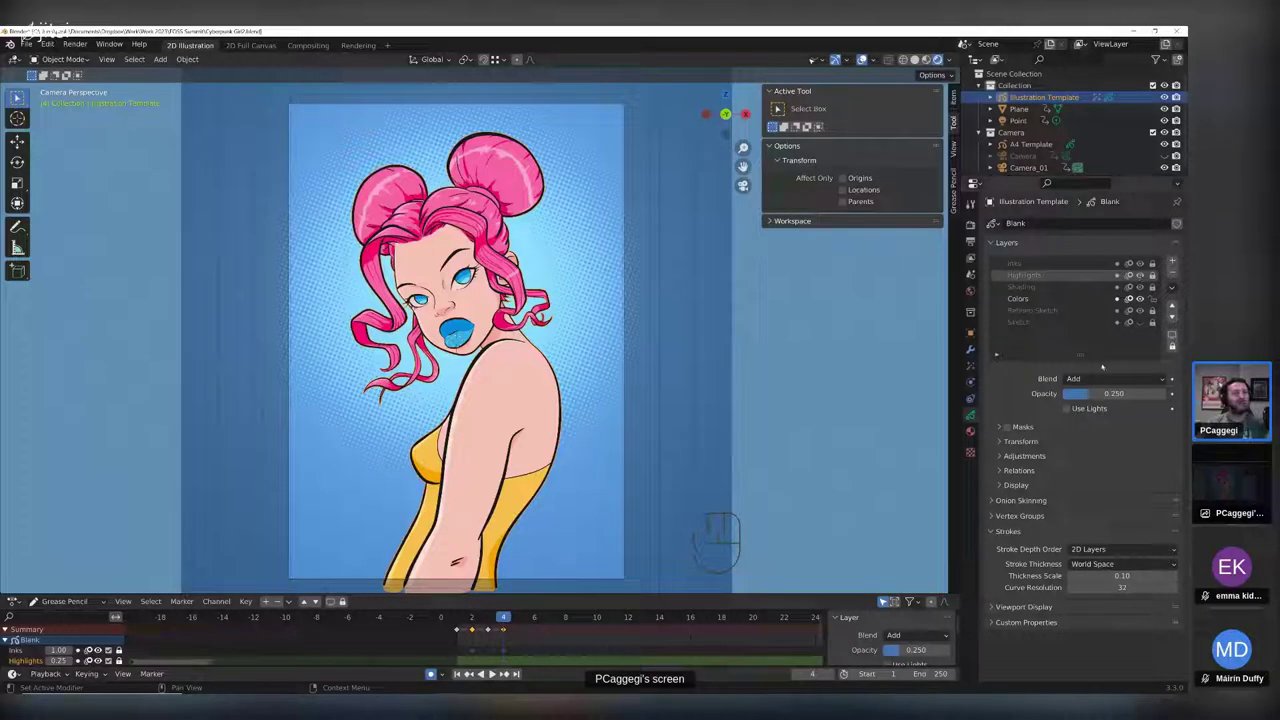
mouse_move(1110, 393)
left_mouse_down()
mouse_move(1152, 393)
mouse_move(1086, 393)
left_mouse_up()
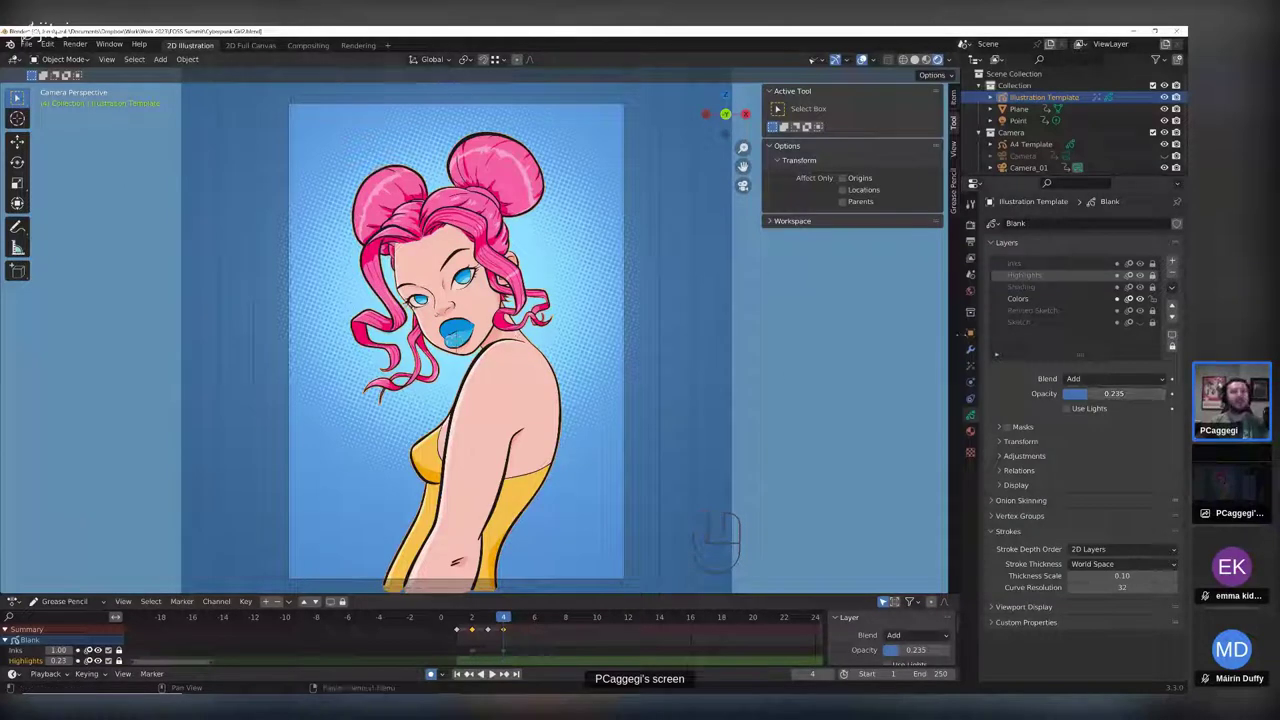
left_click(970, 366)
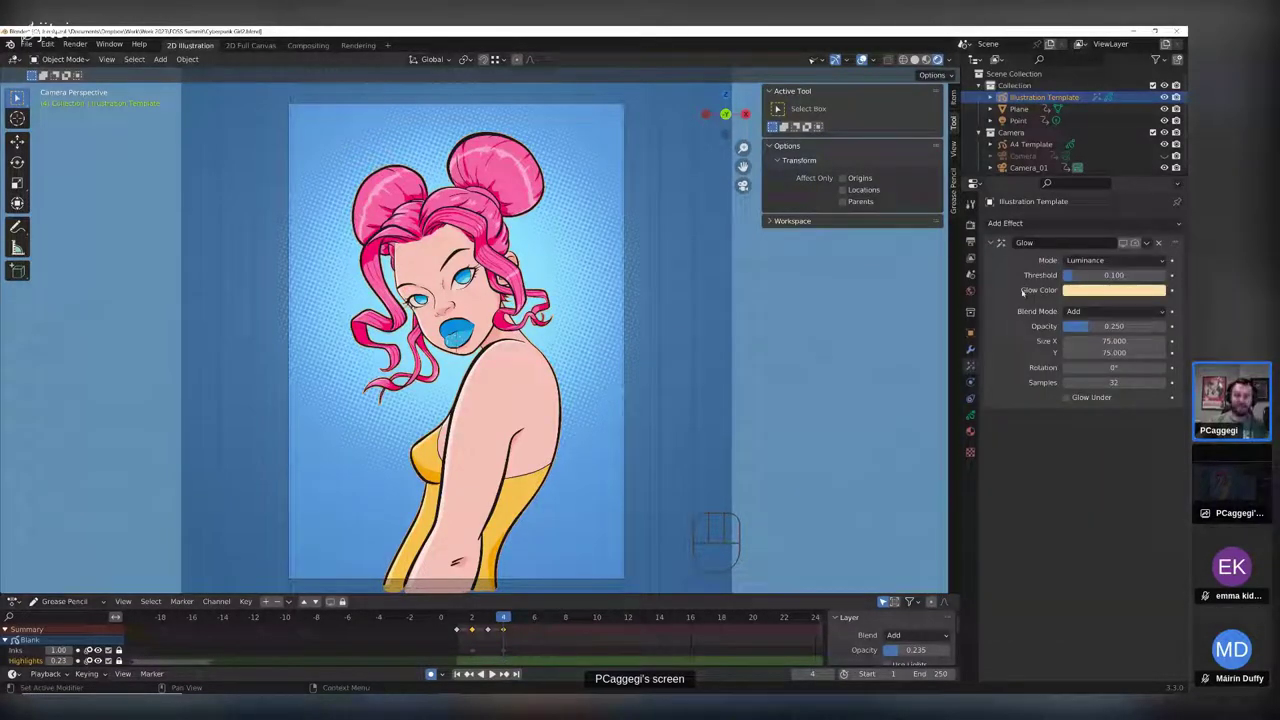
- Enable the illustration's Glow effect for both viewport and render, and look through the other available effects
left_click(1134, 243)
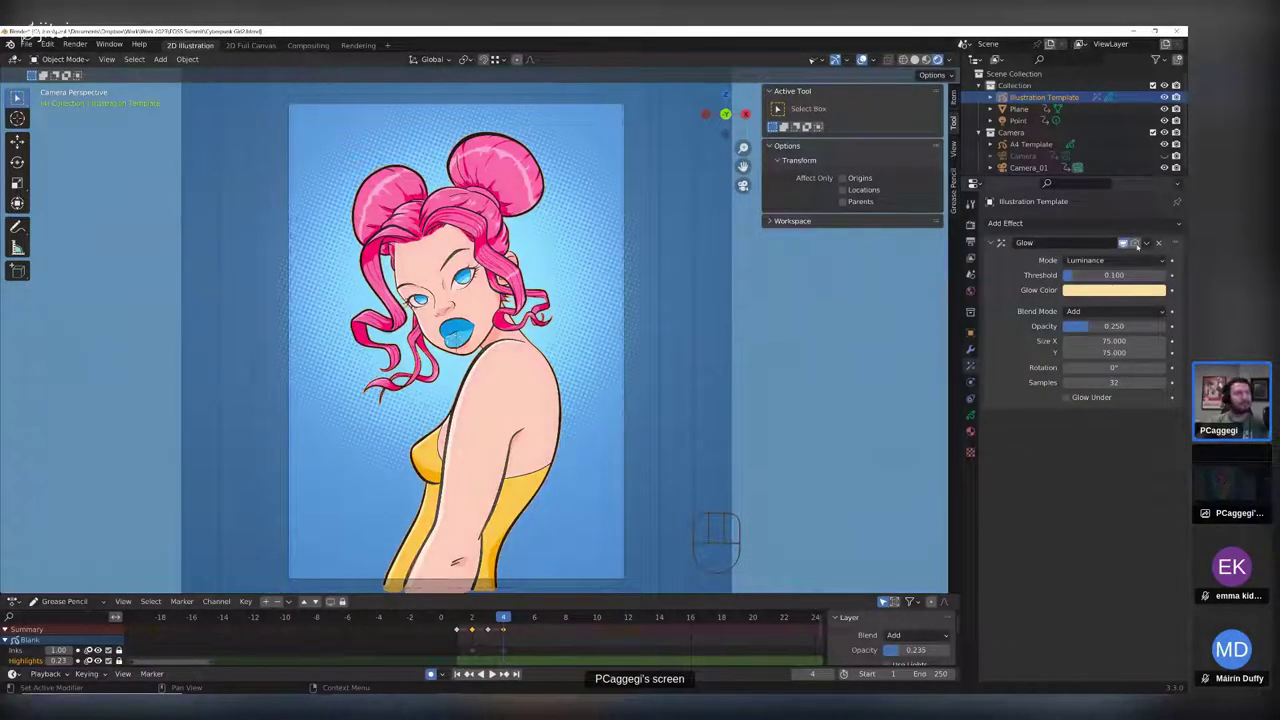
scroll(600, 344, "down", 1)
scroll(600, 344, "up", 2)
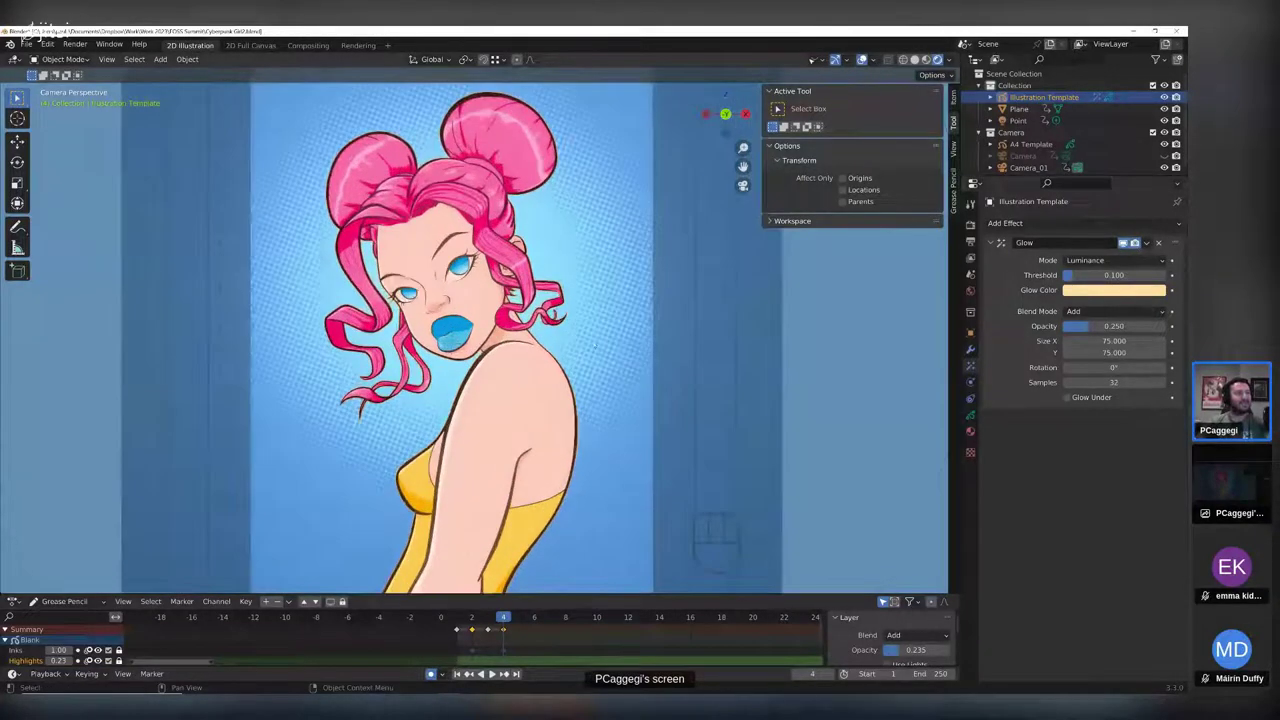
left_click(600, 344)
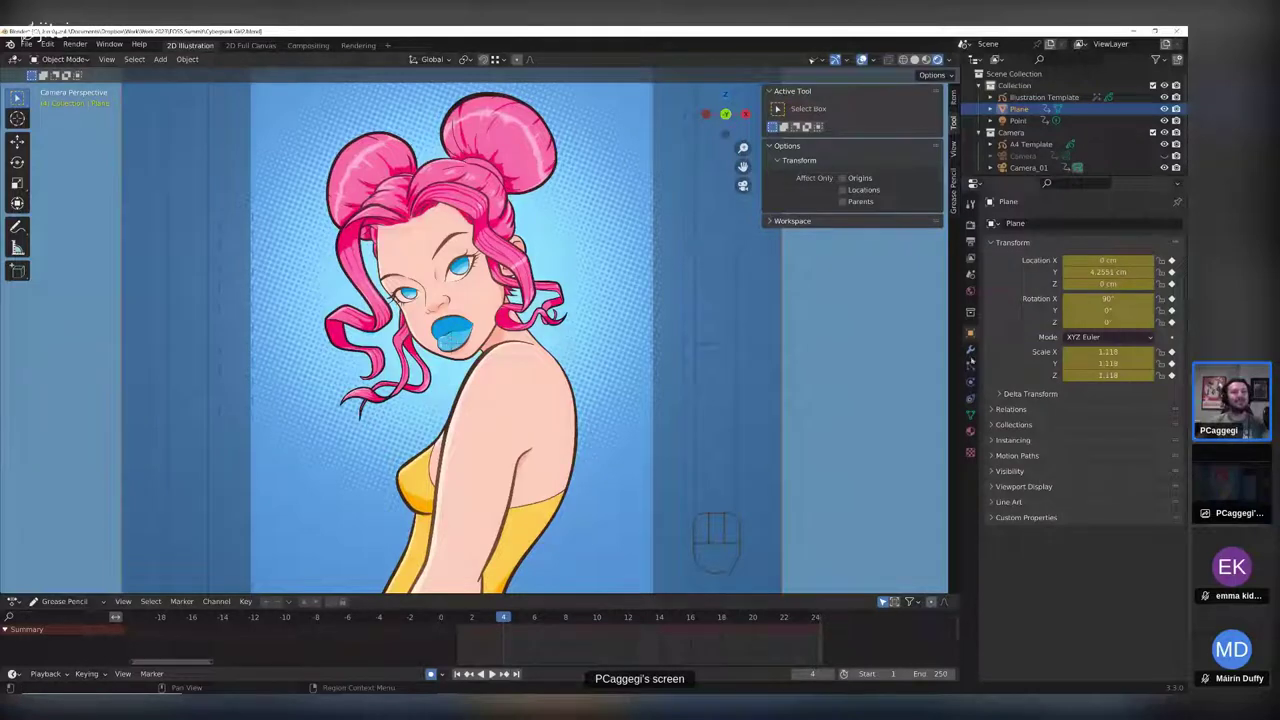
left_click(1043, 97)
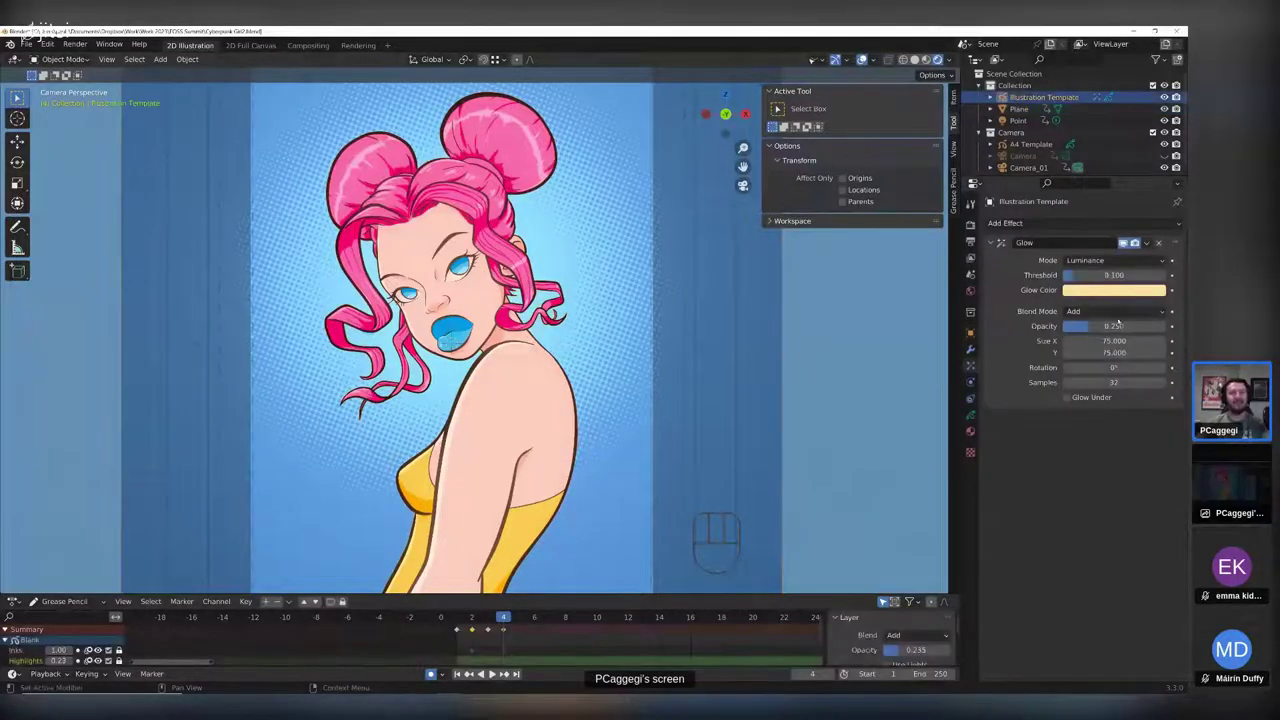
left_click(1032, 223)
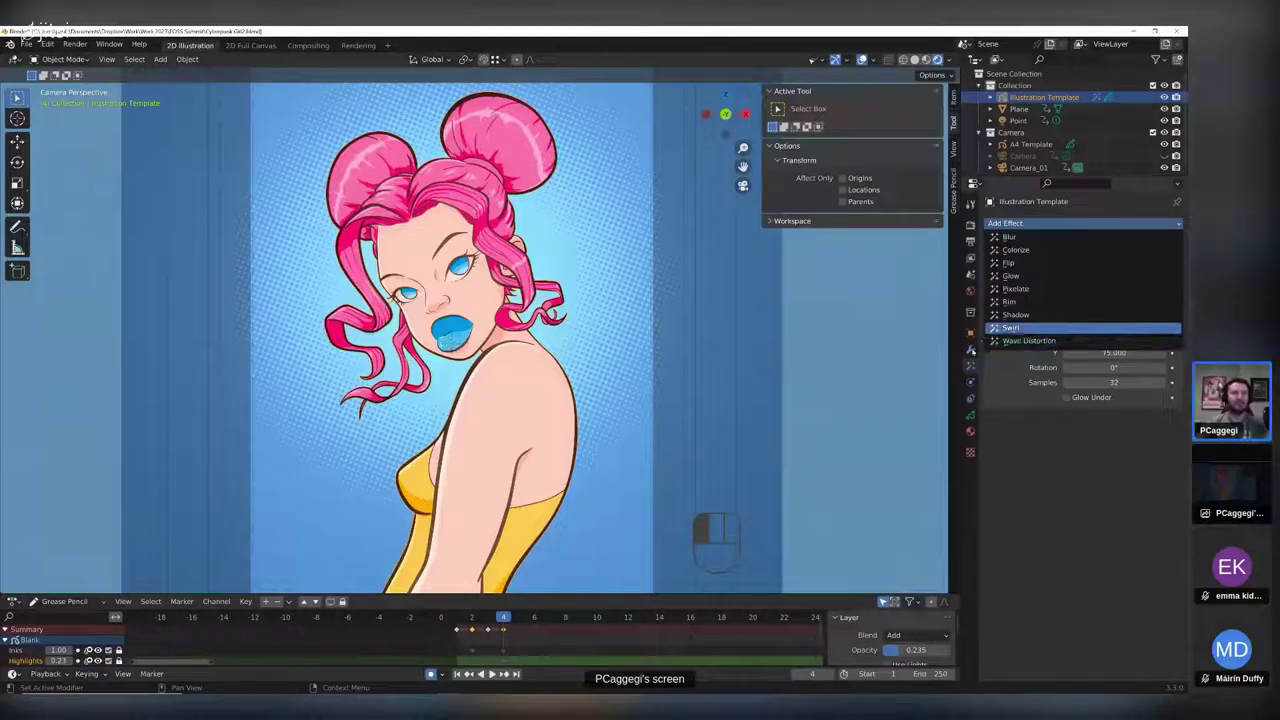
left_click(970, 349)
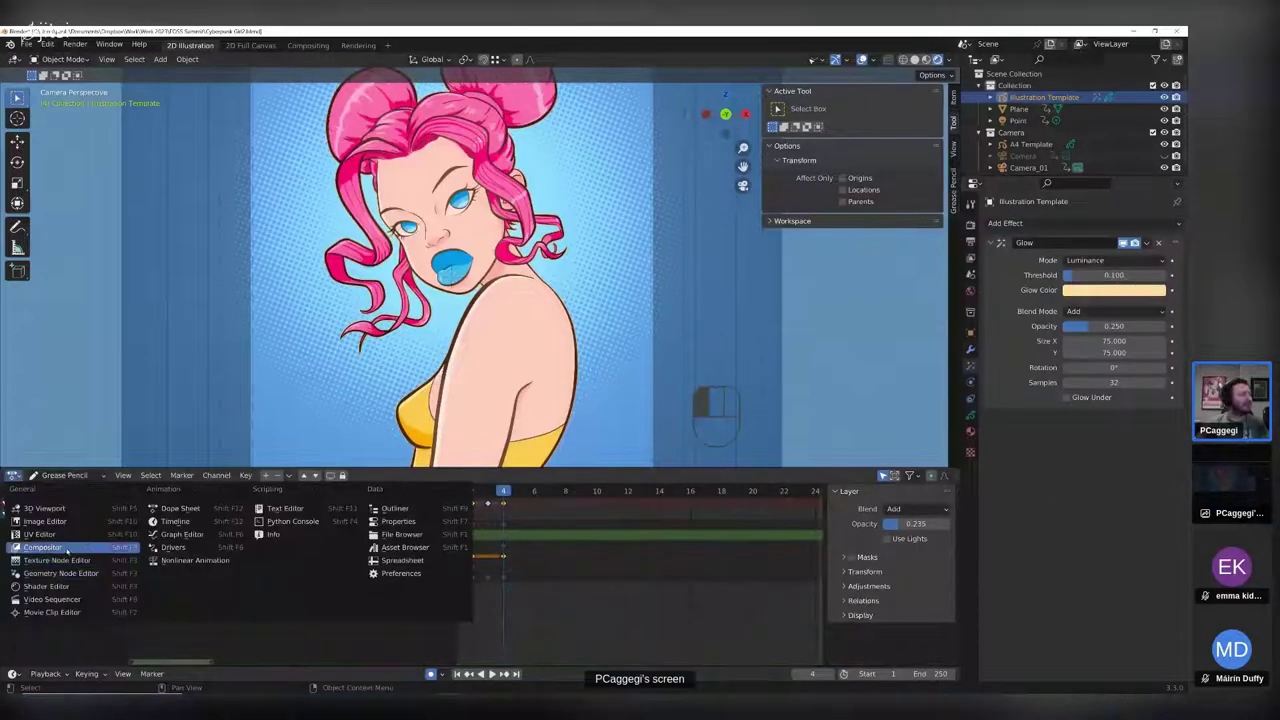
- Open the compositing node tree in place of the timeline and render the ViewLayer at frame 4
left_click(95, 566)
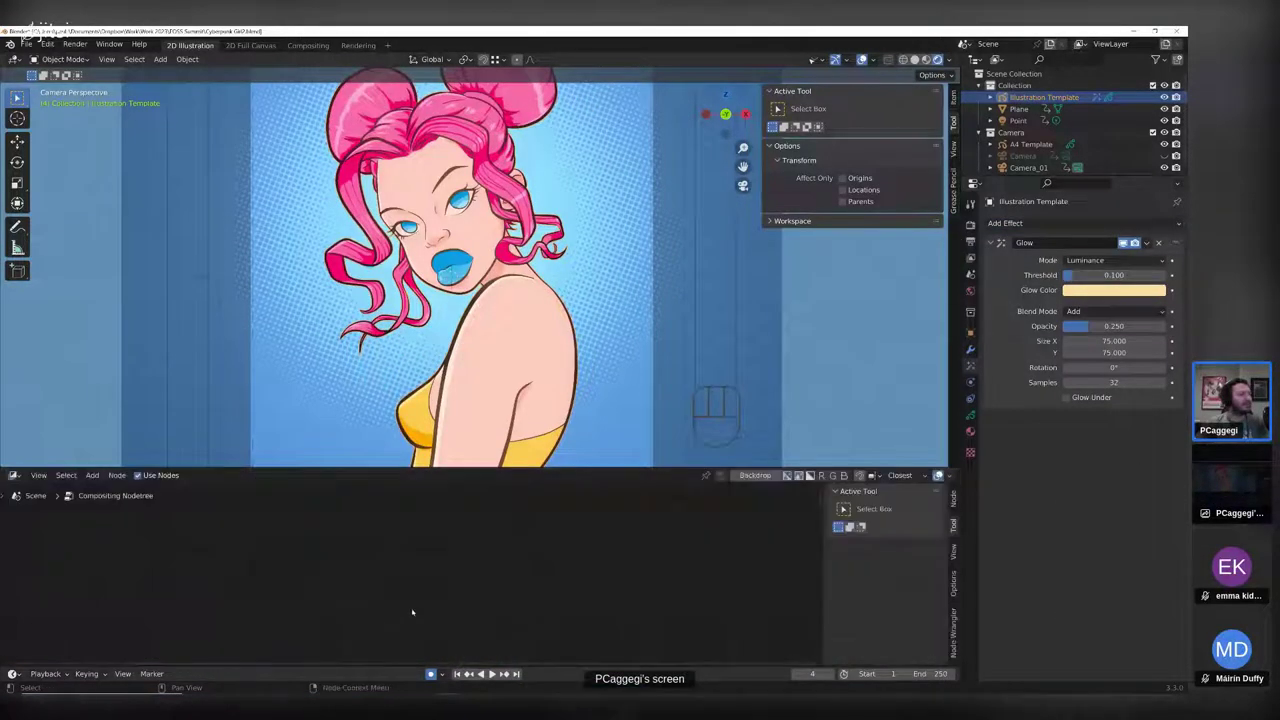
key("Home")
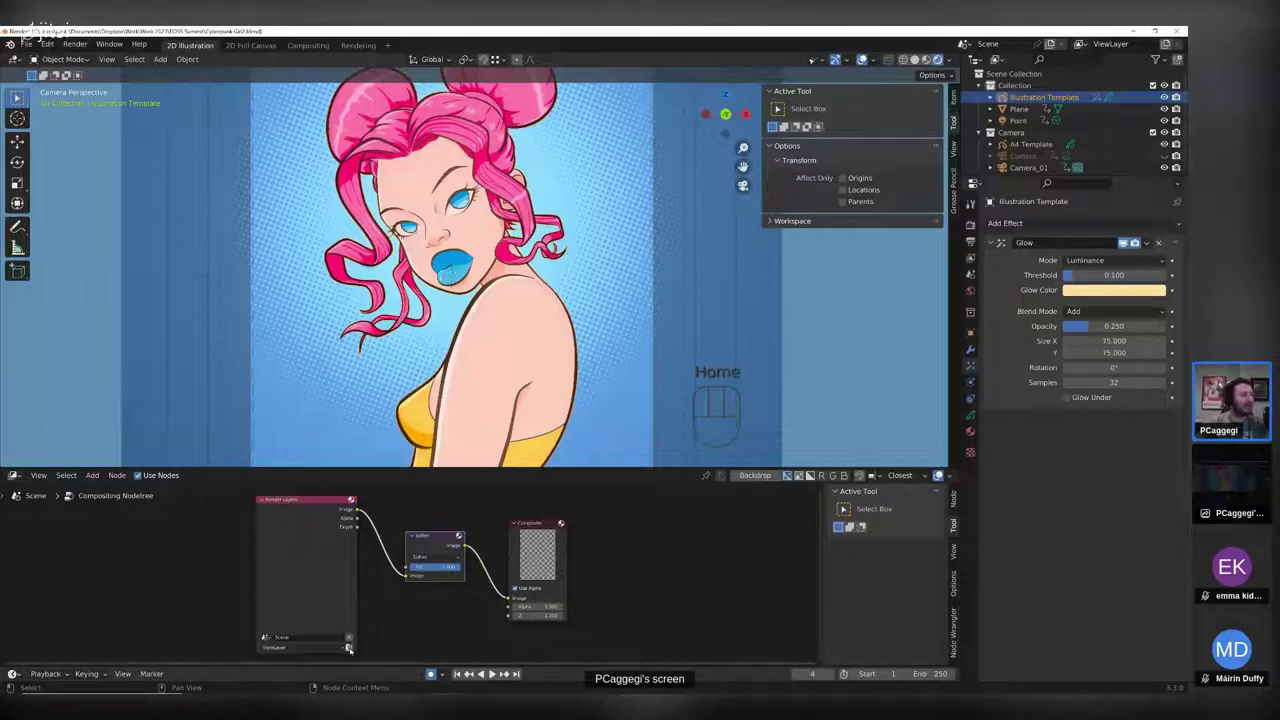
left_click(348, 648)
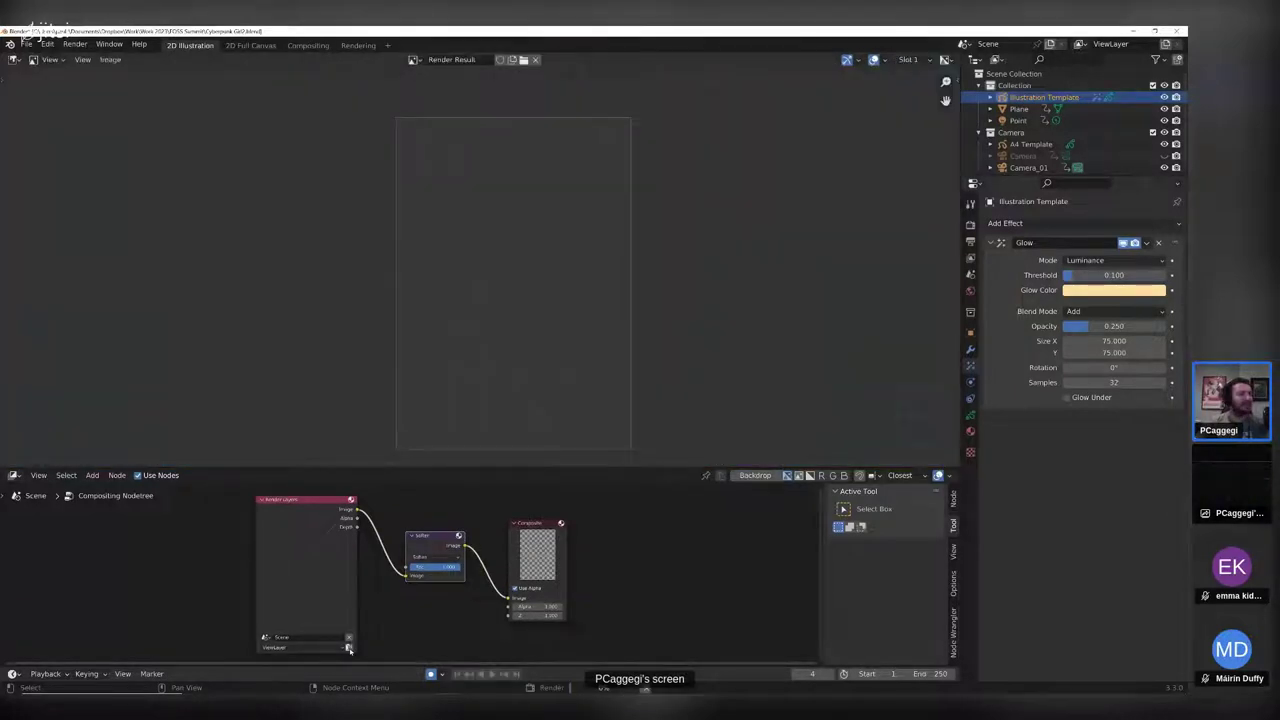
scroll(502, 394, "up", 4)
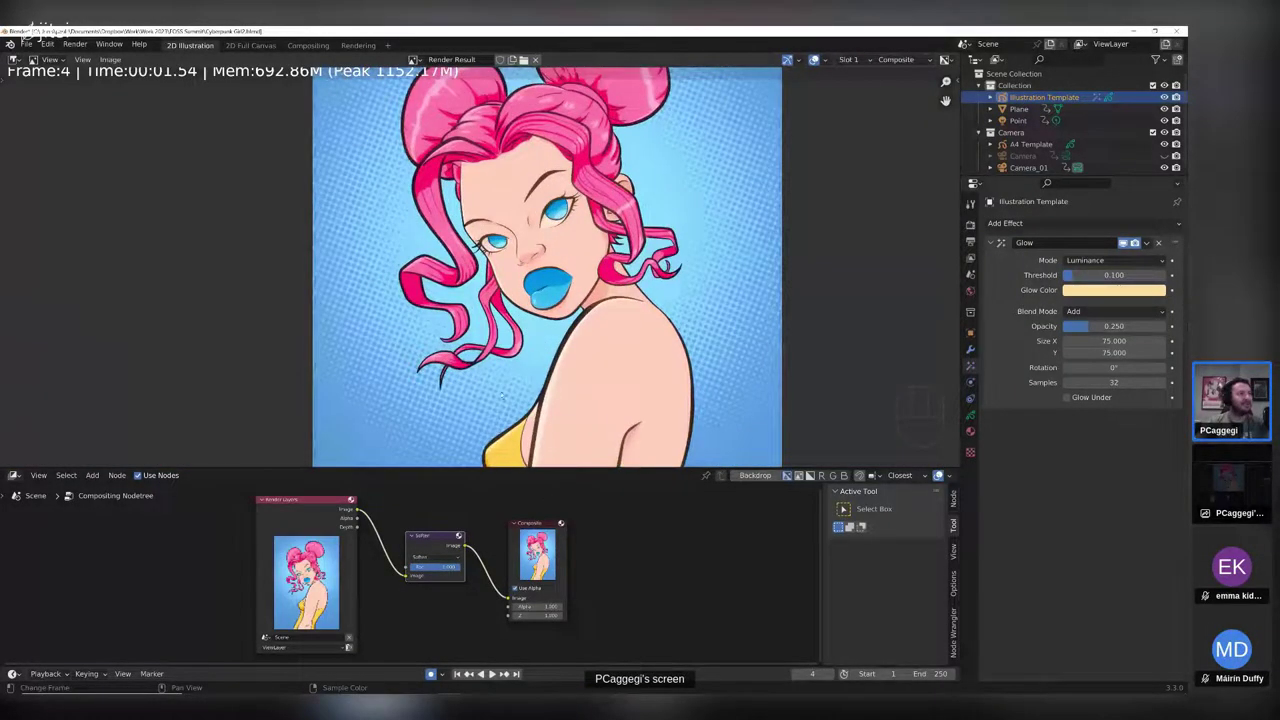
- Enlarge the compositor area and space out the Soften and Composite nodes
left_click_drag(537, 529, 610, 532)
scroll(476, 528, "up", 1)
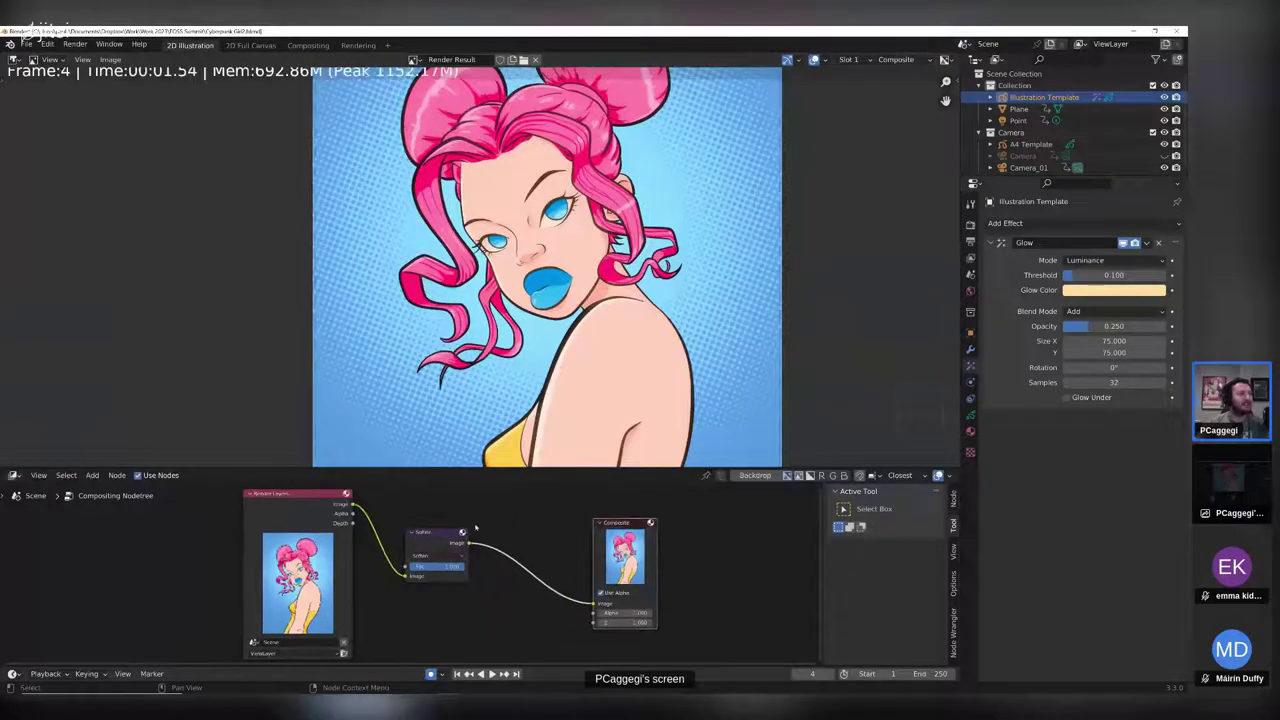
left_click_drag(477, 469, 477, 362)
scroll(471, 417, "up", 4)
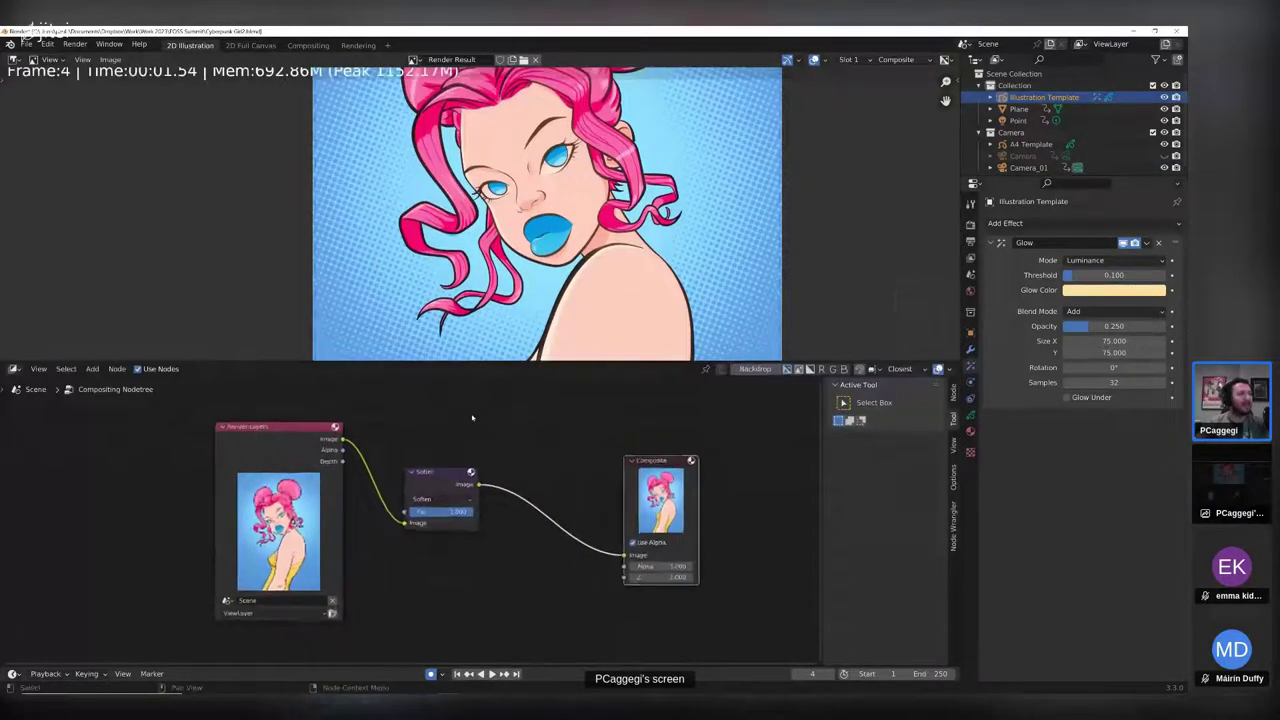
left_click_drag(446, 464, 504, 471)
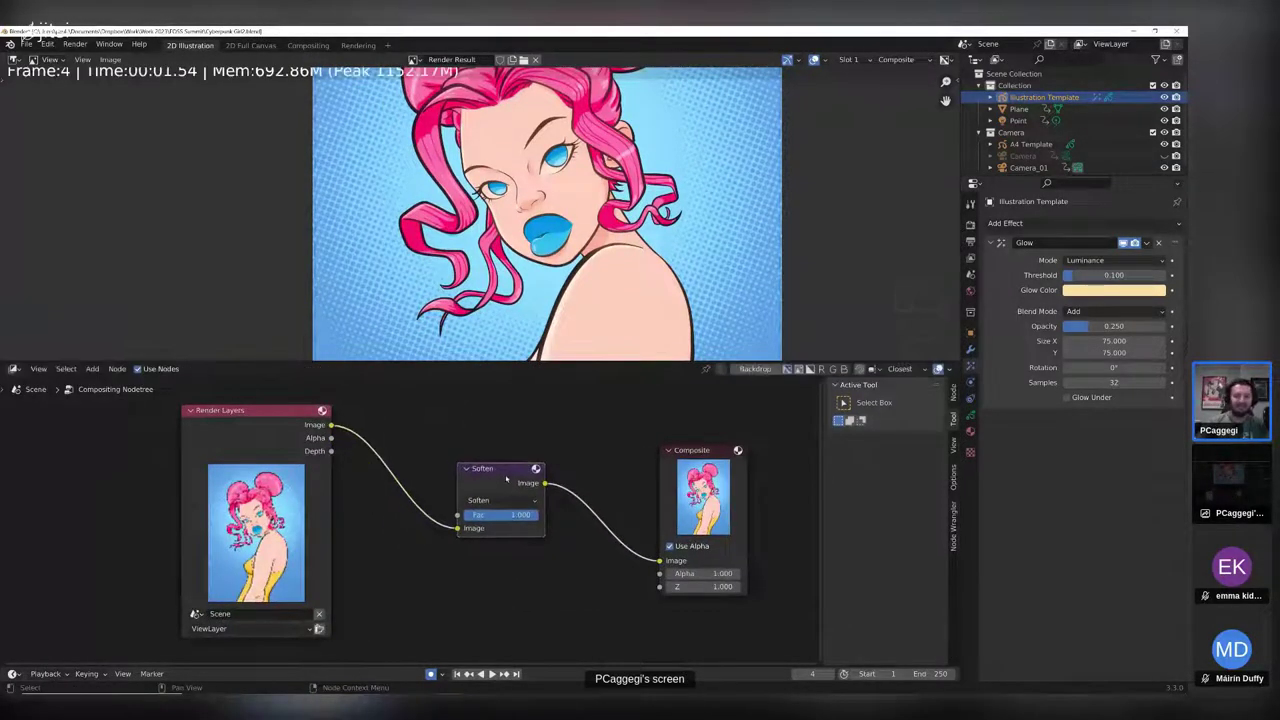
scroll(544, 242, "up", 2)
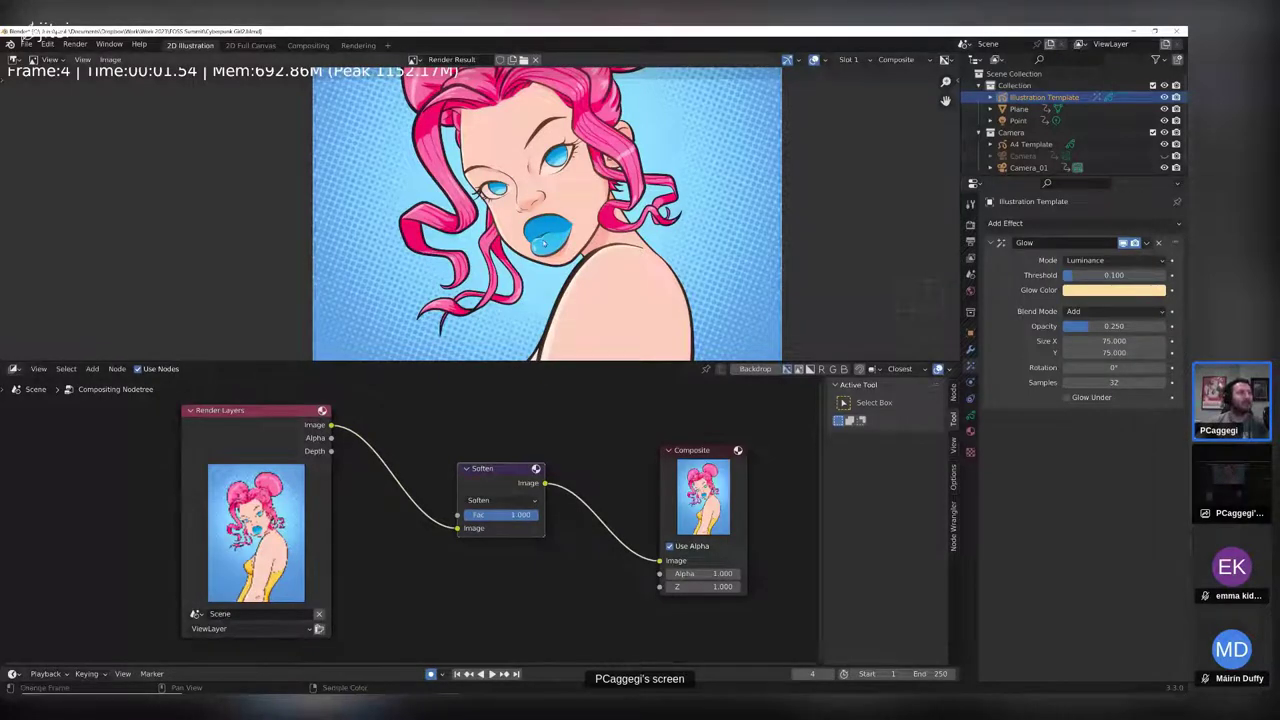
scroll(544, 242, "down", 1)
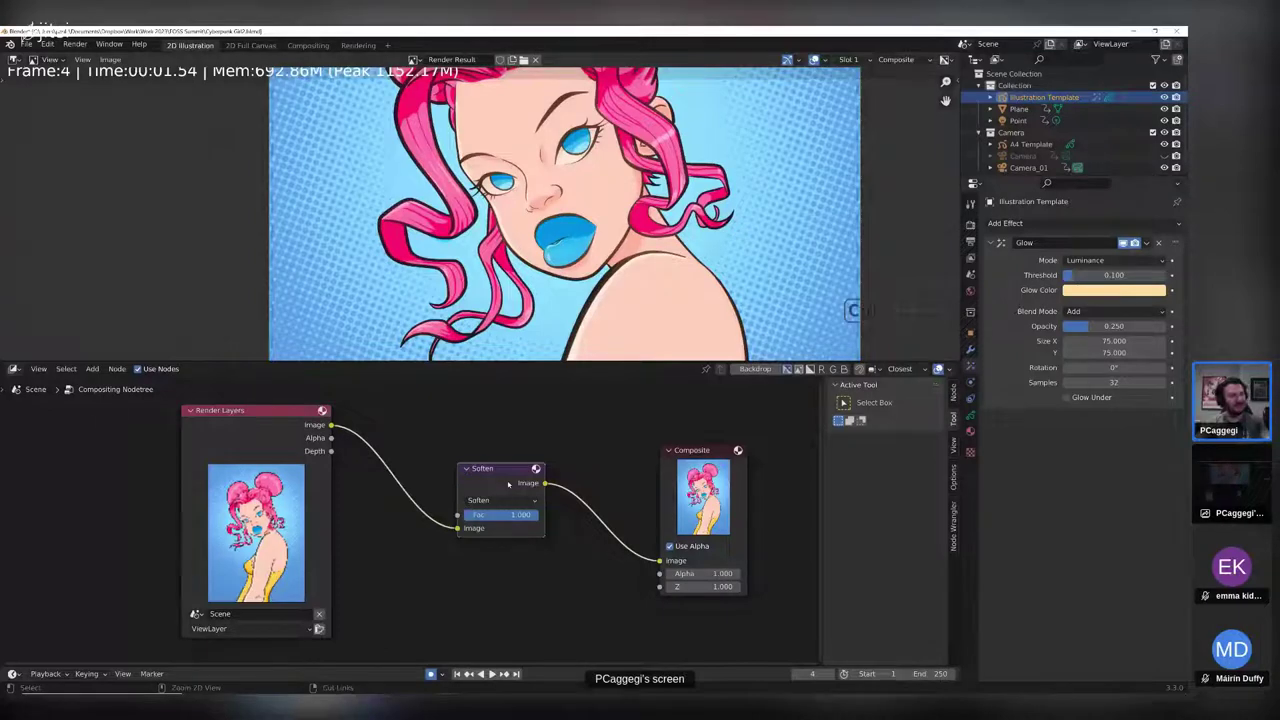
- Remove the Soften node so that Render Layers feeds directly into Composite
key("ctrl+x")
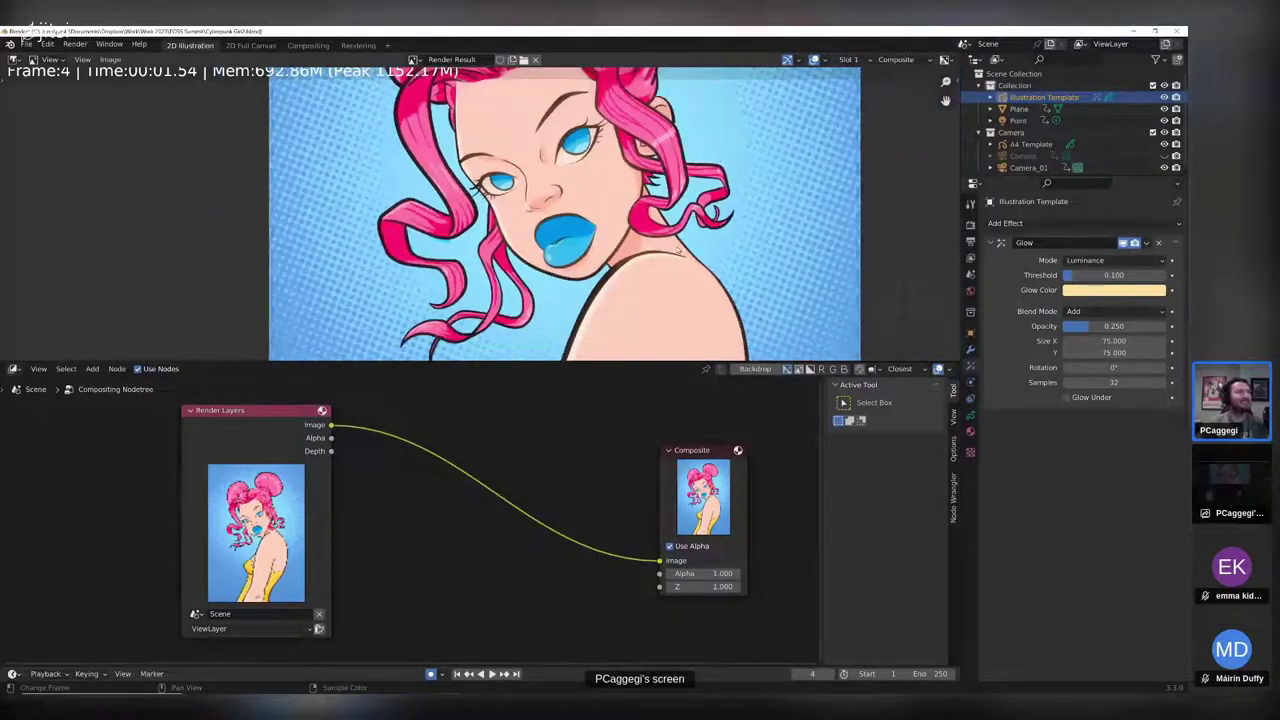
scroll(678, 251, "up", 1)
scroll(678, 251, "down", 1)
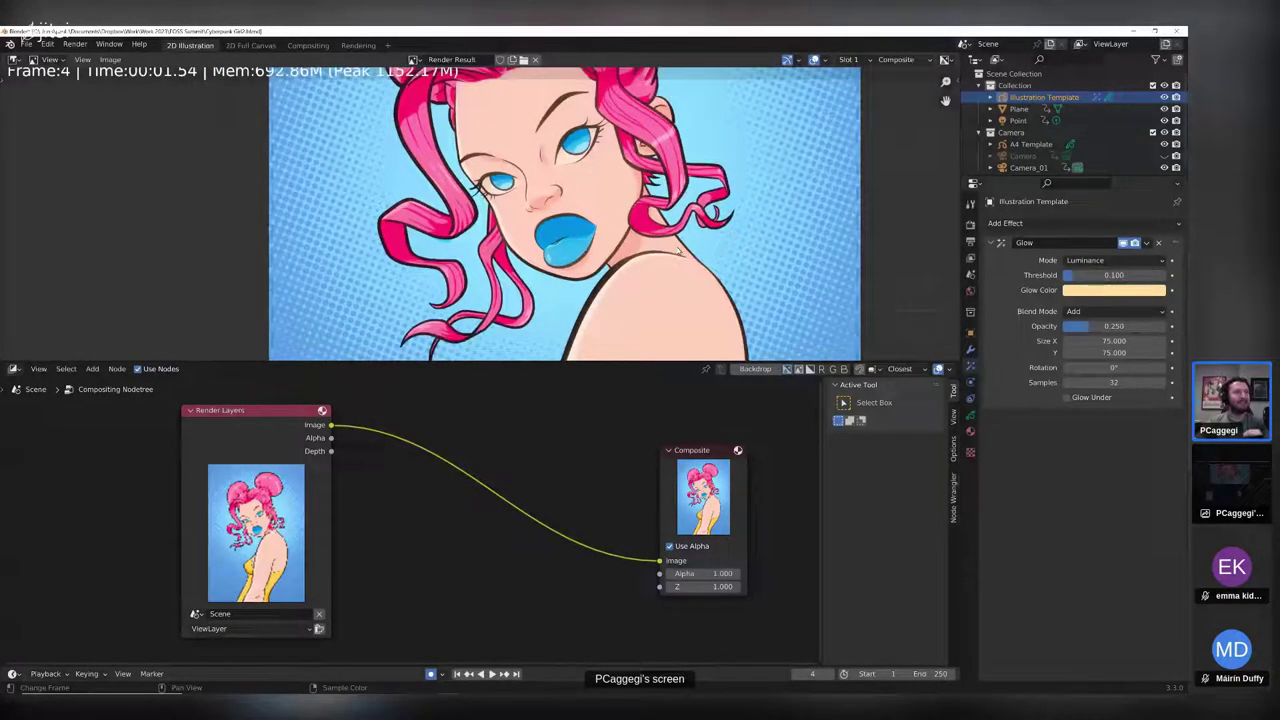
- Insert a Soften filter node between Render Layers and Composite and place it closer to Render Layers
key("shift+a")
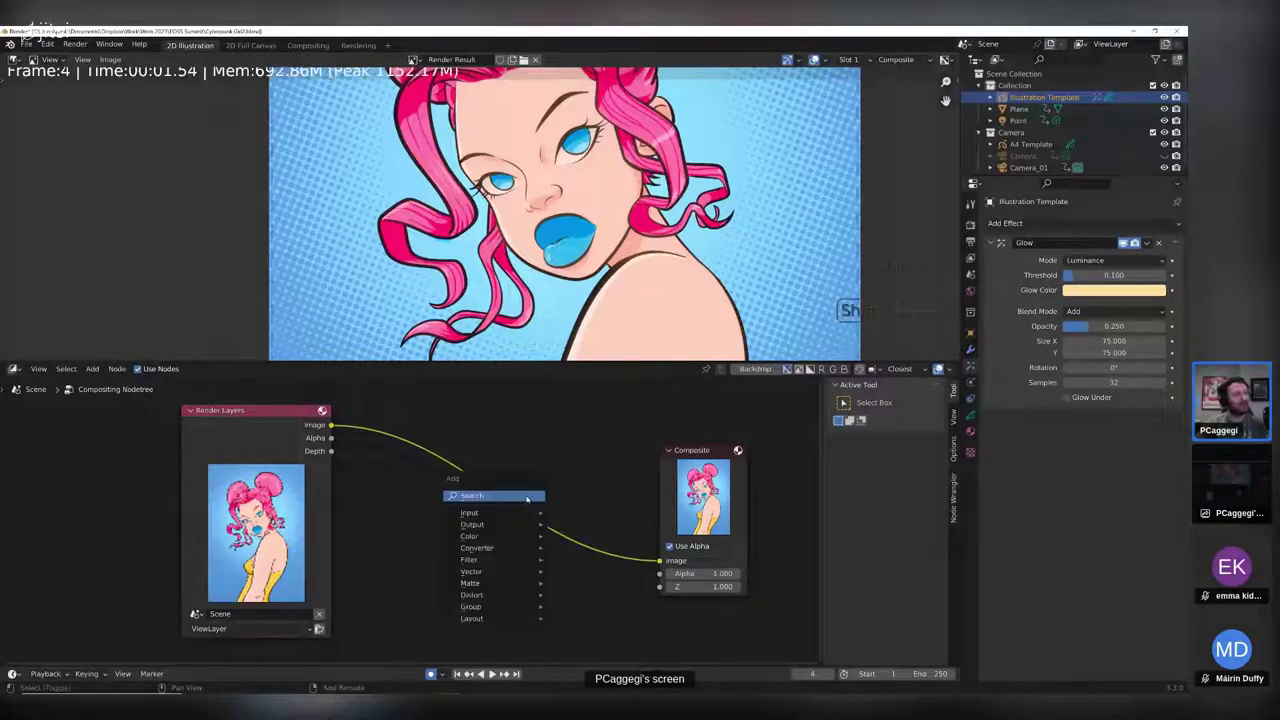
mouse_move(490, 559)
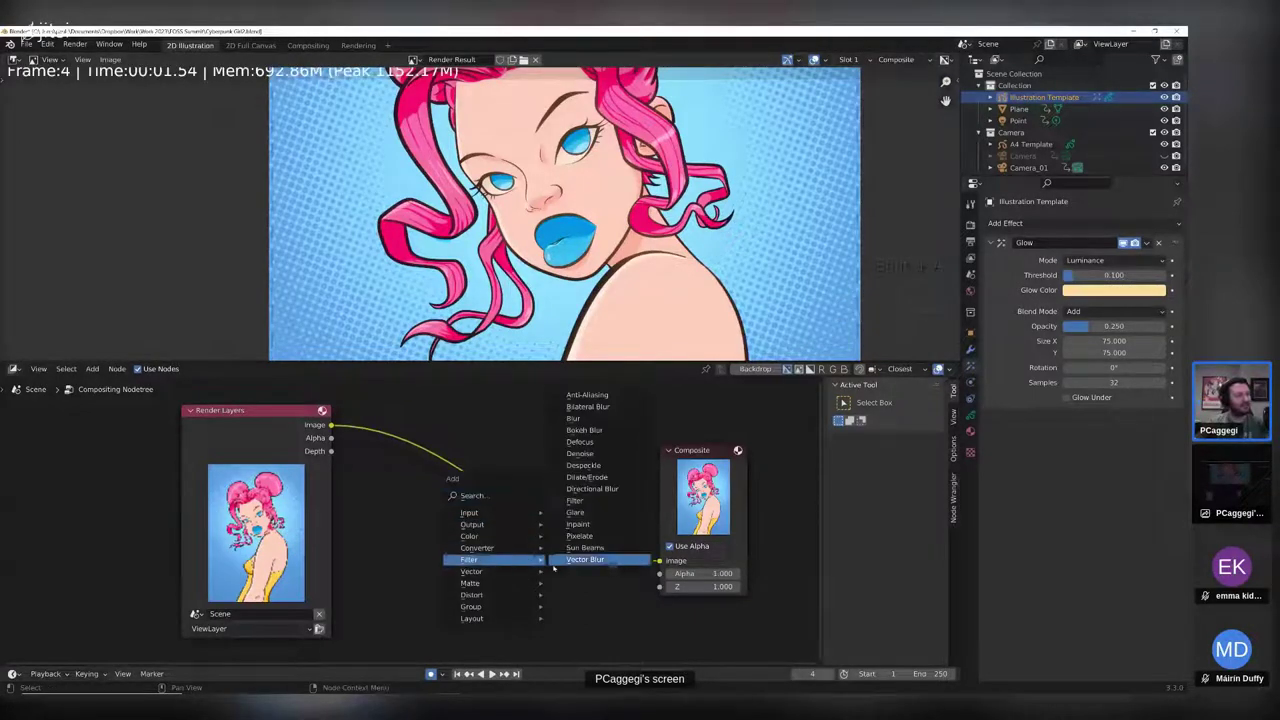
left_click(588, 501)
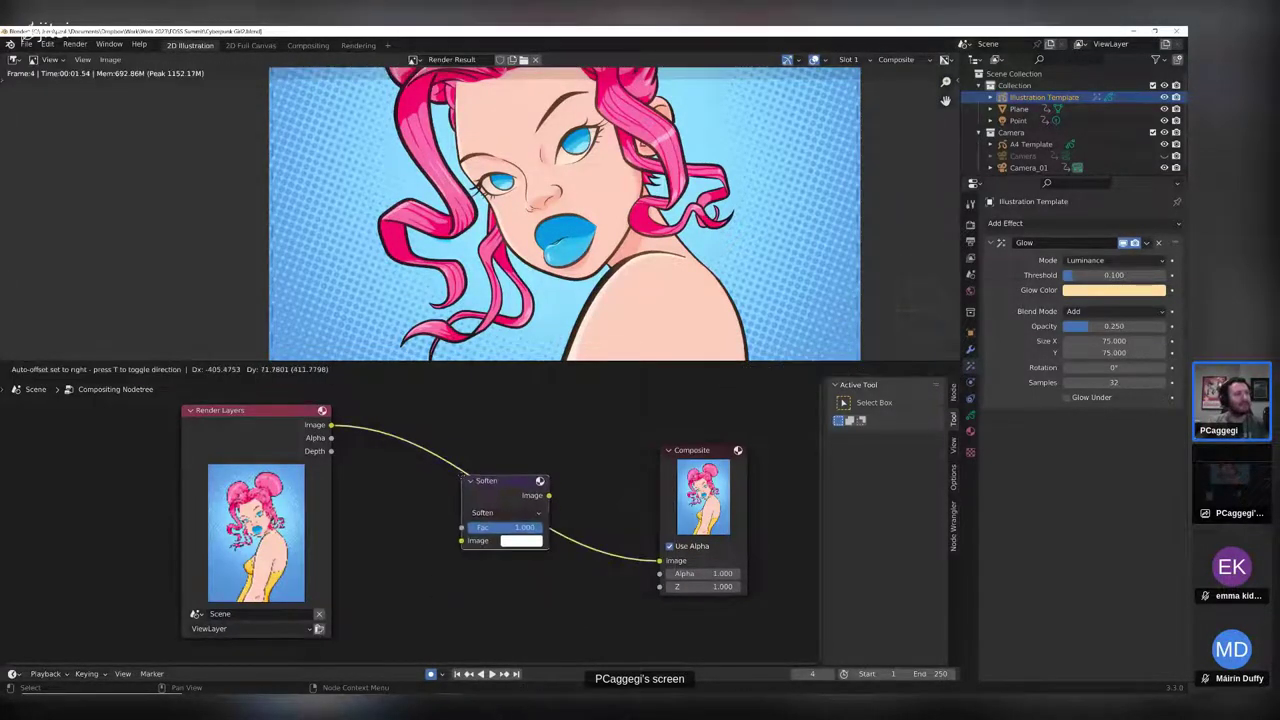
left_click(505, 505)
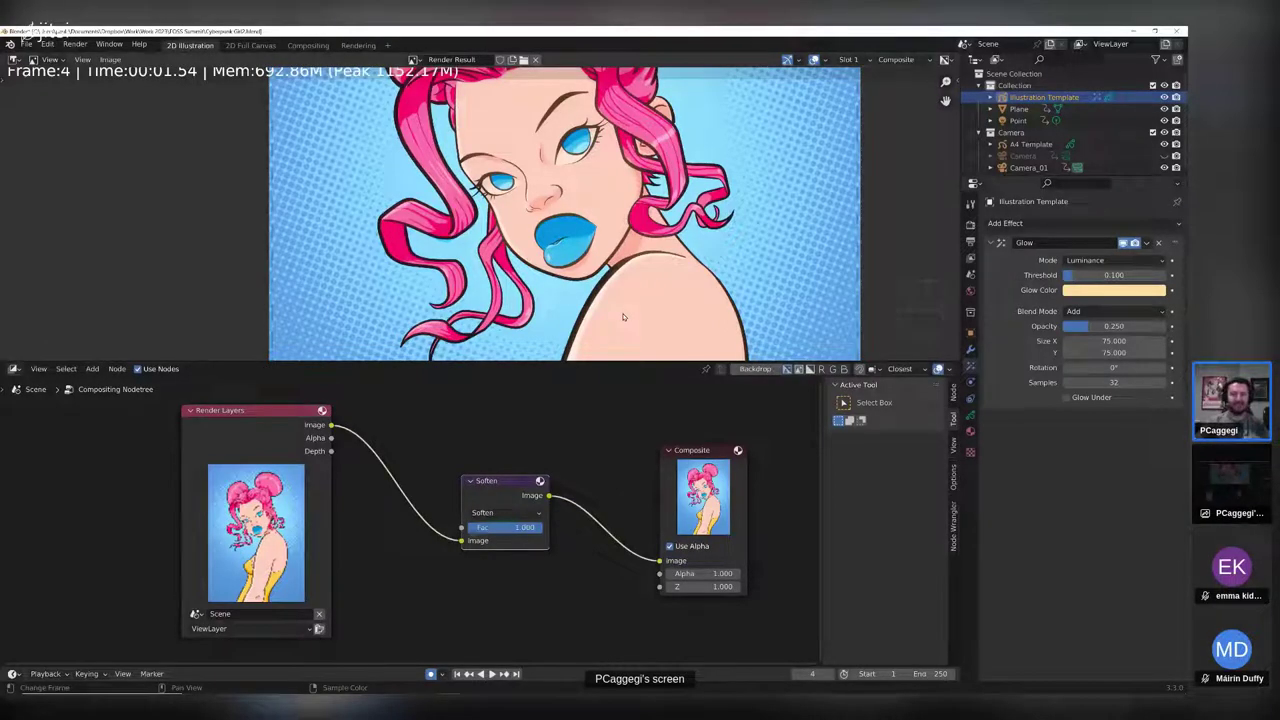
left_click_drag(502, 493, 448, 473)
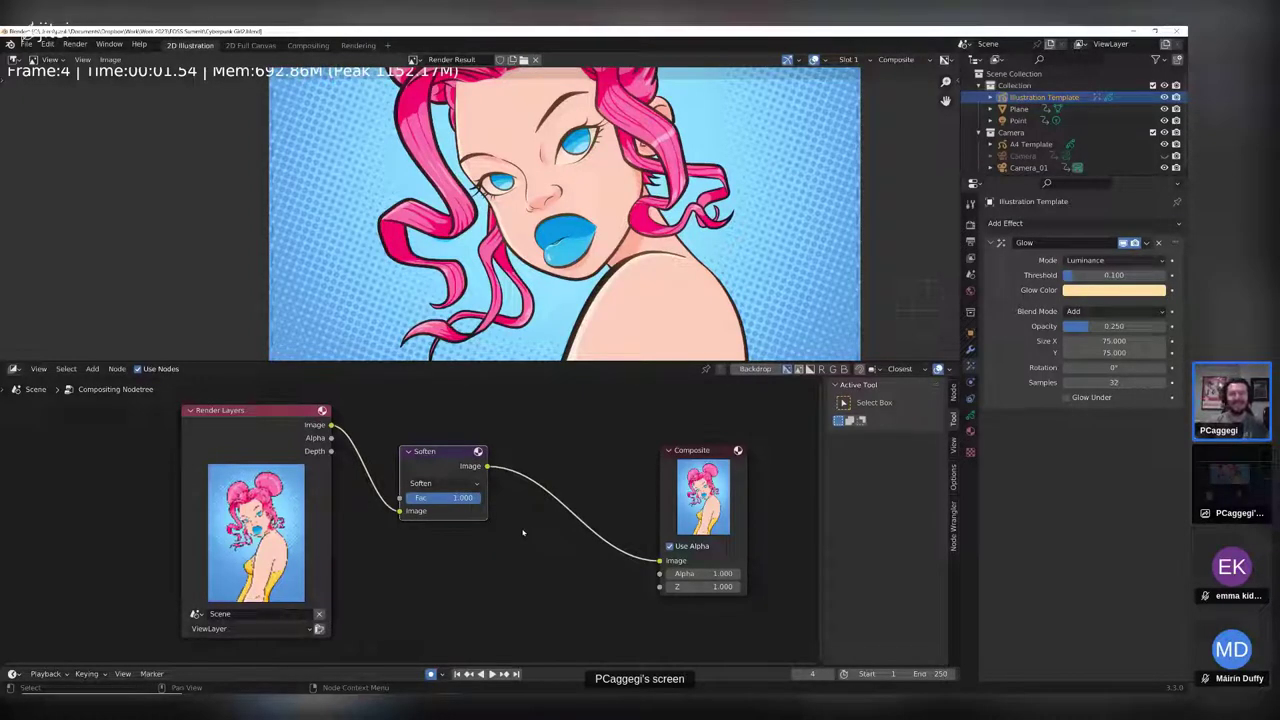
- Insert a Glare node set to Fog Glow between the Soften and Composite nodes
key("shift+a")
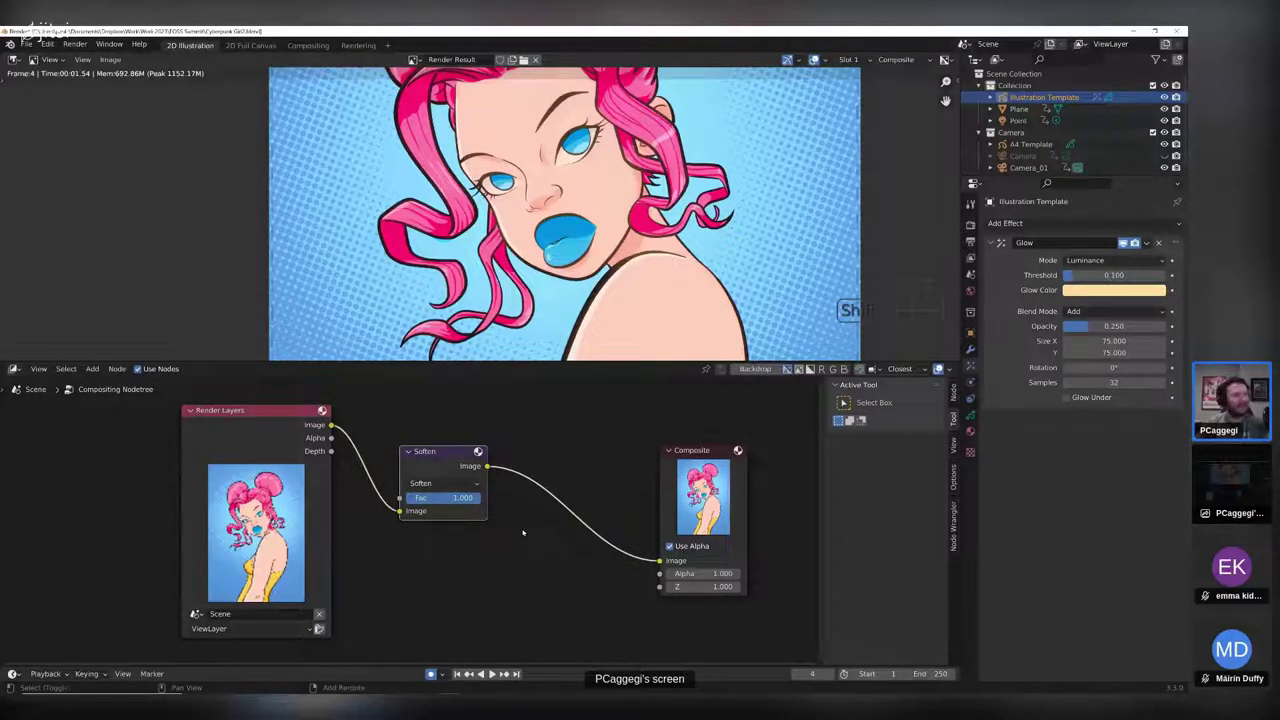
mouse_move(520, 530)
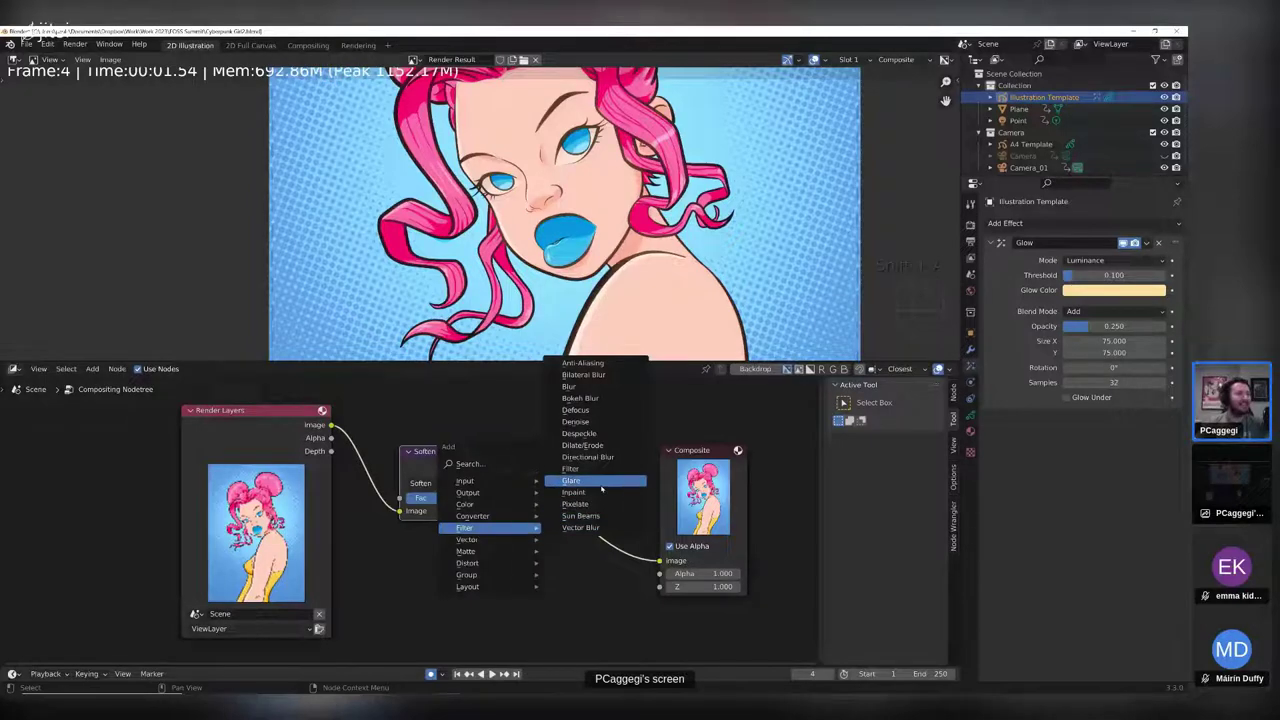
left_click(601, 481)
left_click(520, 560)
left_click(520, 573)
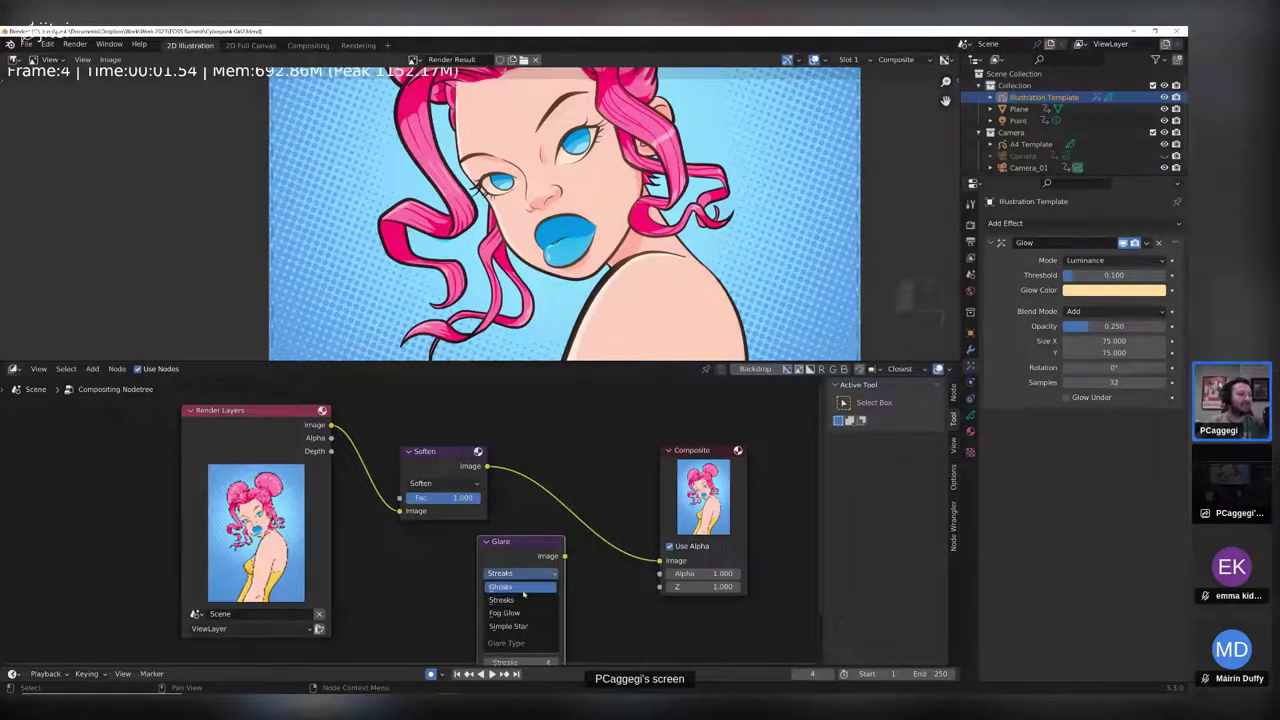
left_click(505, 612)
left_click_drag(520, 553, 578, 476)
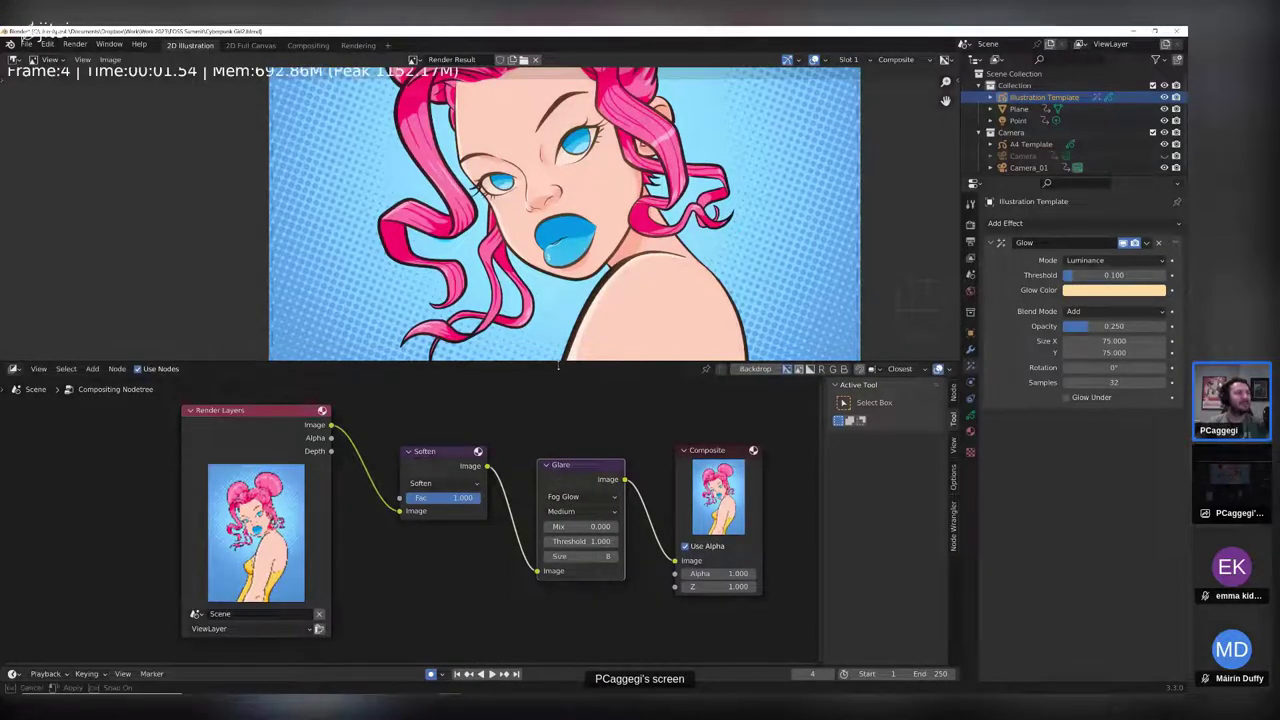
- Enlarge the render preview and adjust the Glare threshold to 0, 0.3 and finally 0.4
left_click_drag(558, 366, 558, 468)
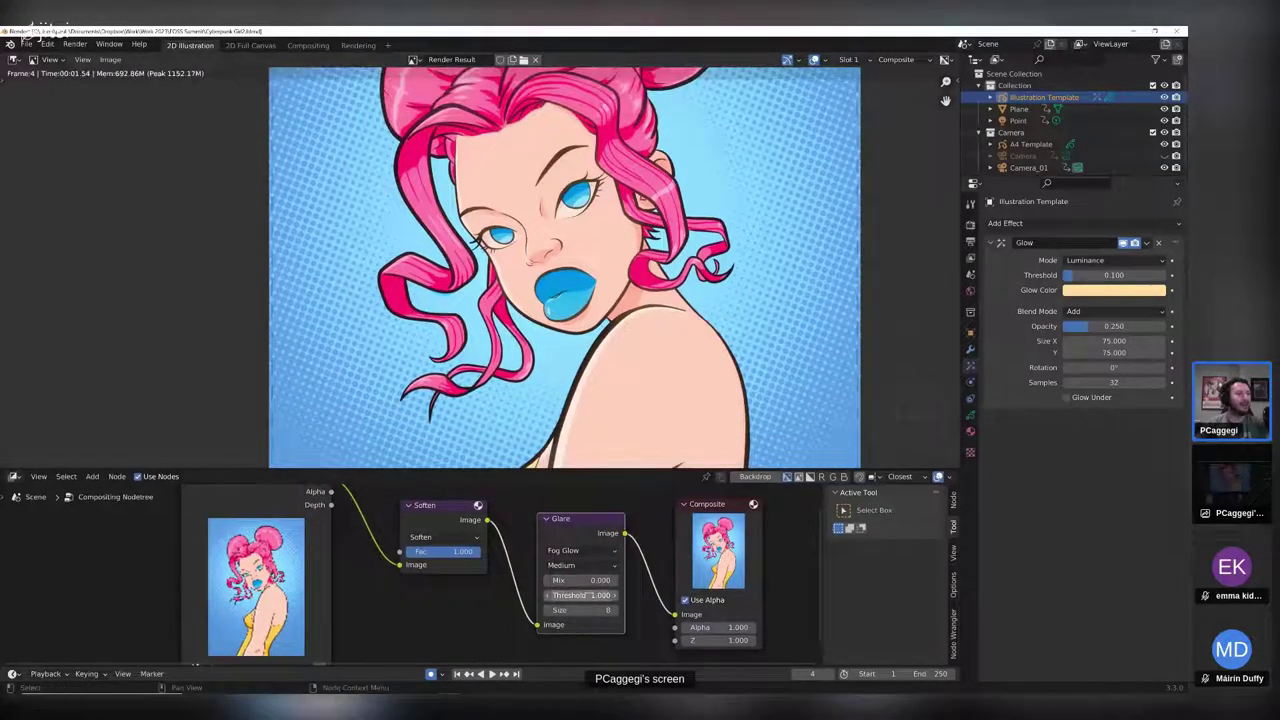
left_click_drag(586, 595, 540, 595)
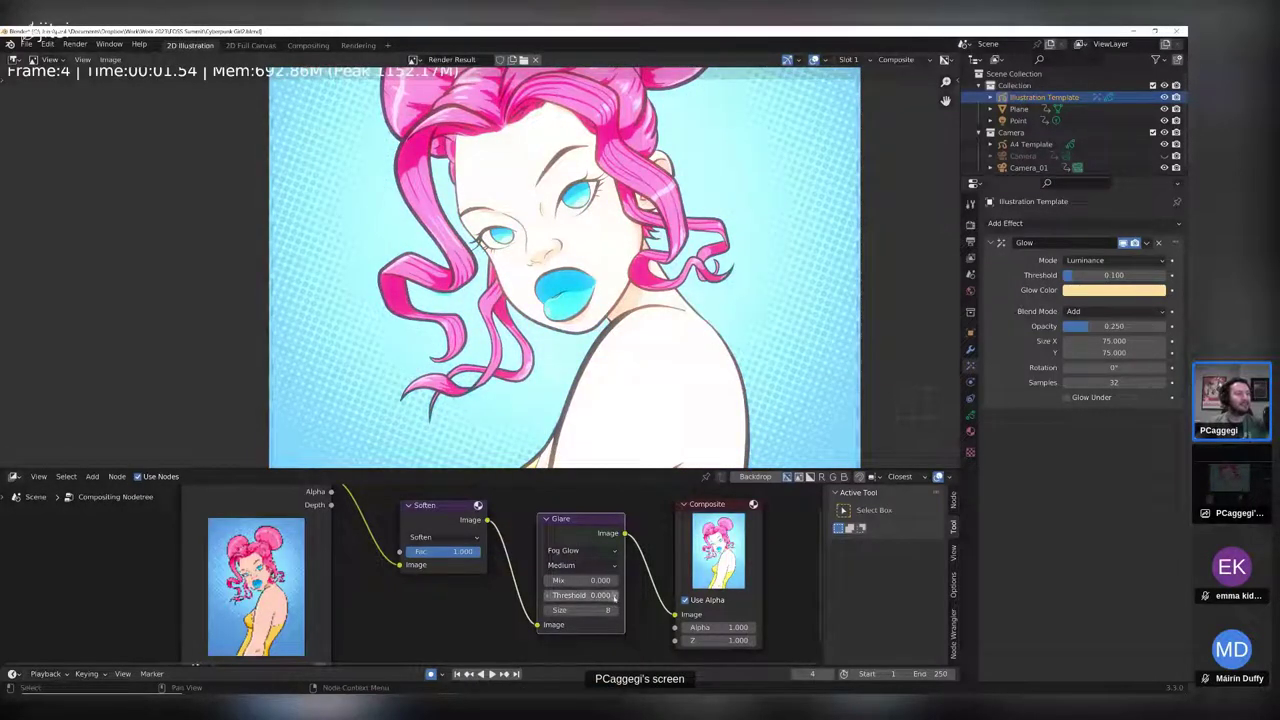
left_click(614, 596)
left_click(615, 597)
left_click(615, 597)
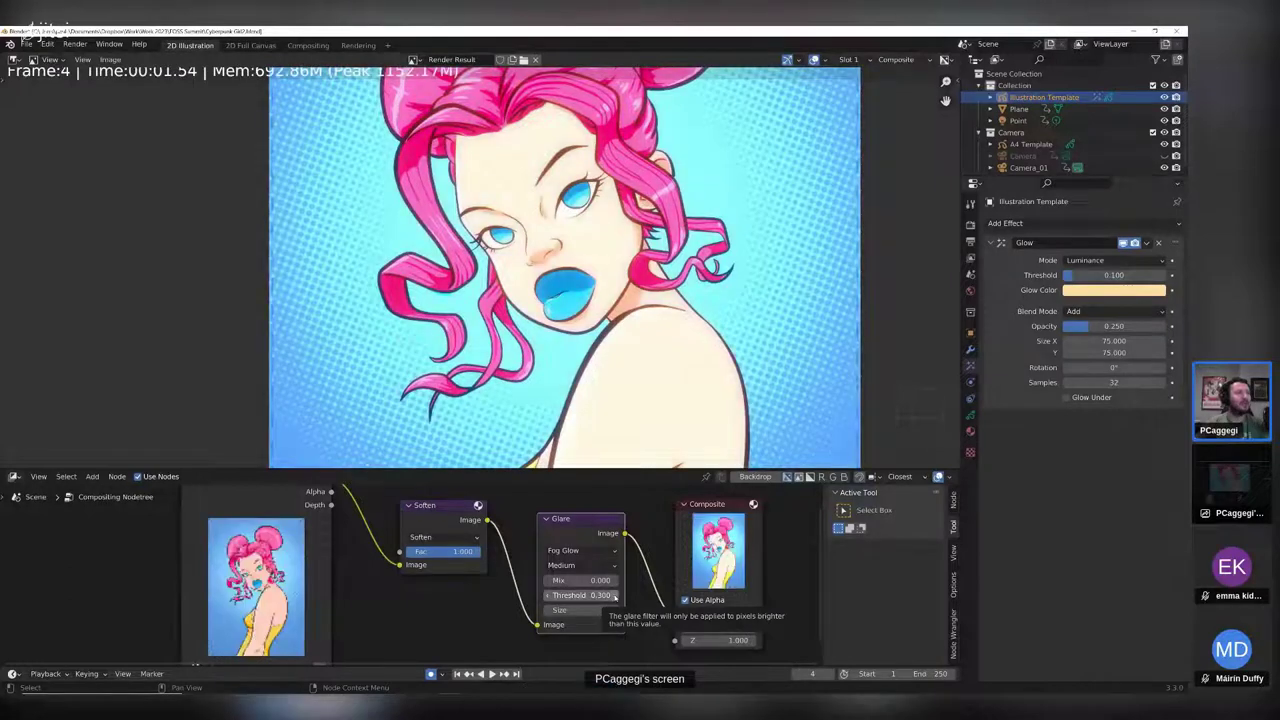
scroll(605, 357, "down", 3)
scroll(606, 358, "up", 1)
scroll(607, 360, "down", 1)
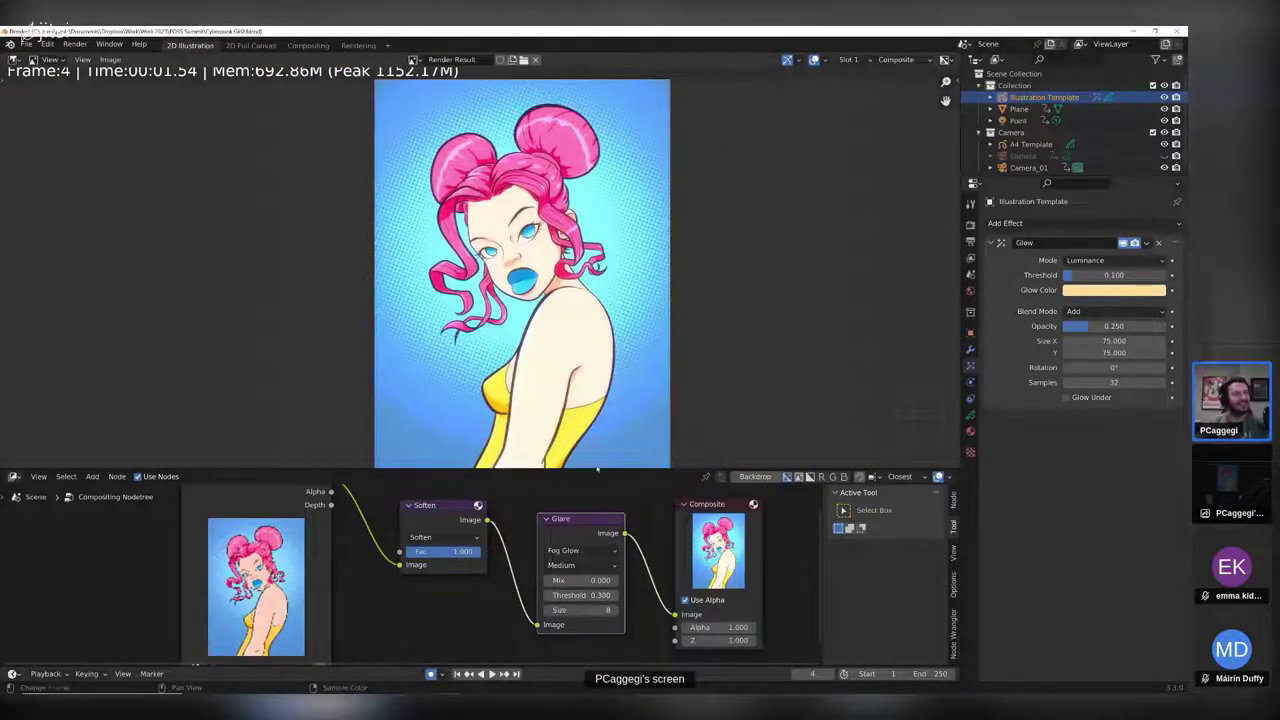
left_click(613, 595)
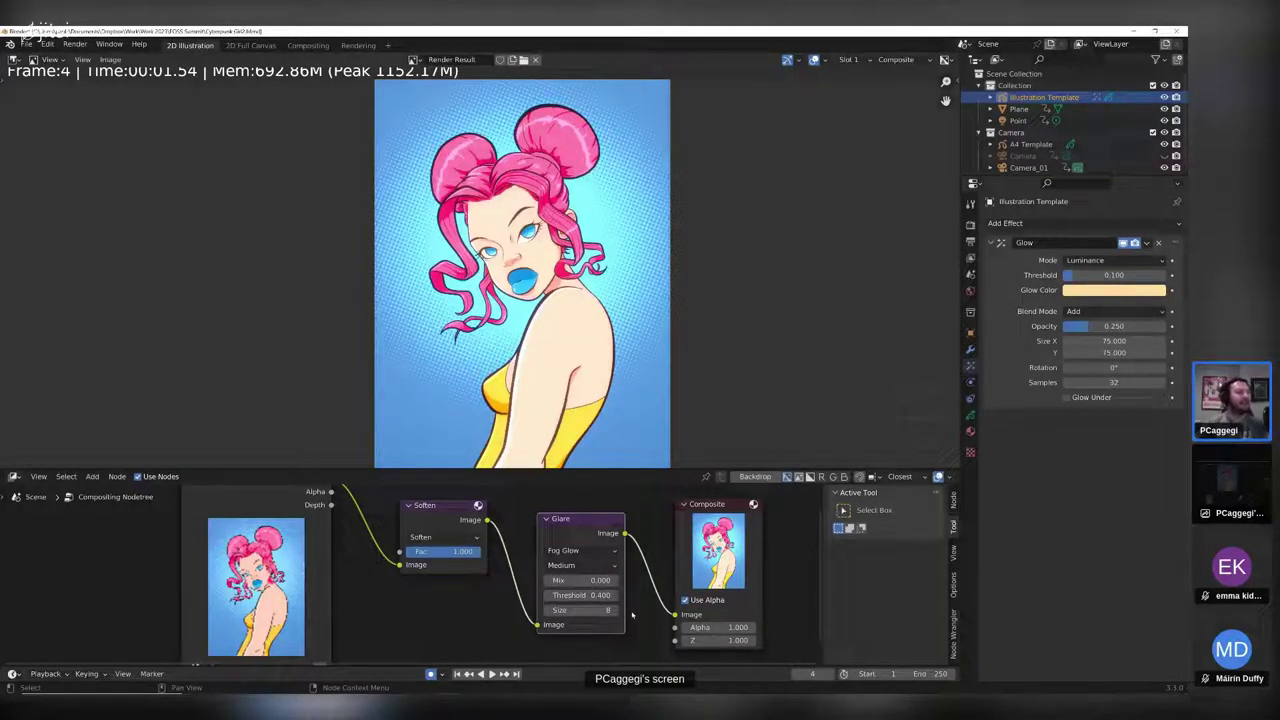
- Delete the Glare node while keeping Soften connected to Composite
left_click_drag(488, 520, 561, 534)
left_click(561, 535)
key("ctrl+x")
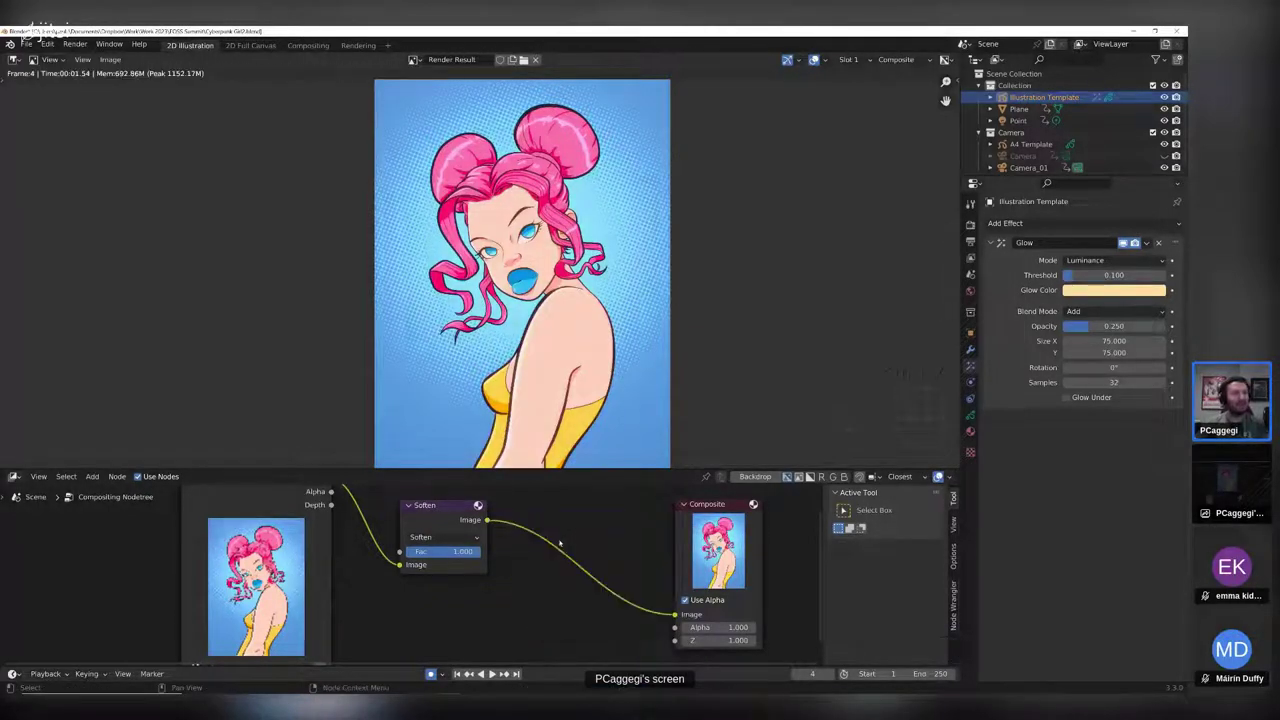
- Enlarge the area above the compositor and return from the render result to the camera view of the scene
key("Home")
middle_click_drag(508, 575, 537, 580)
scroll(525, 580, "down", 2)
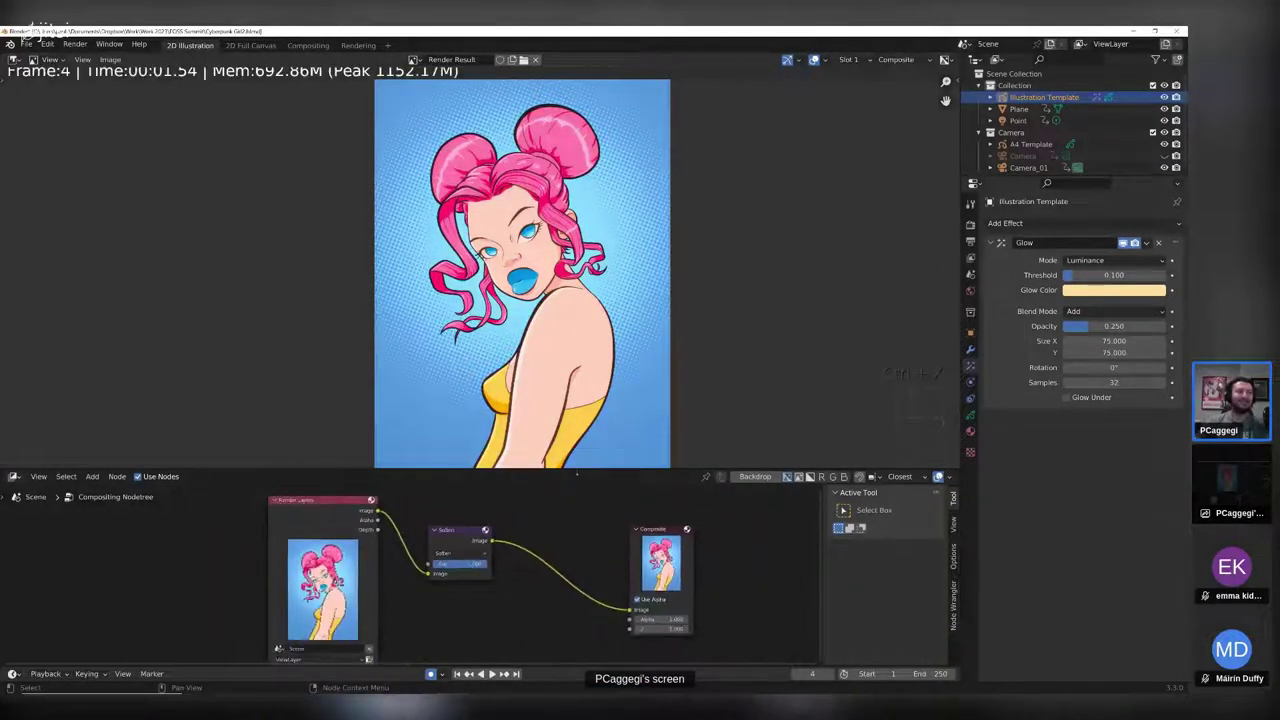
left_click_drag(578, 471, 577, 540)
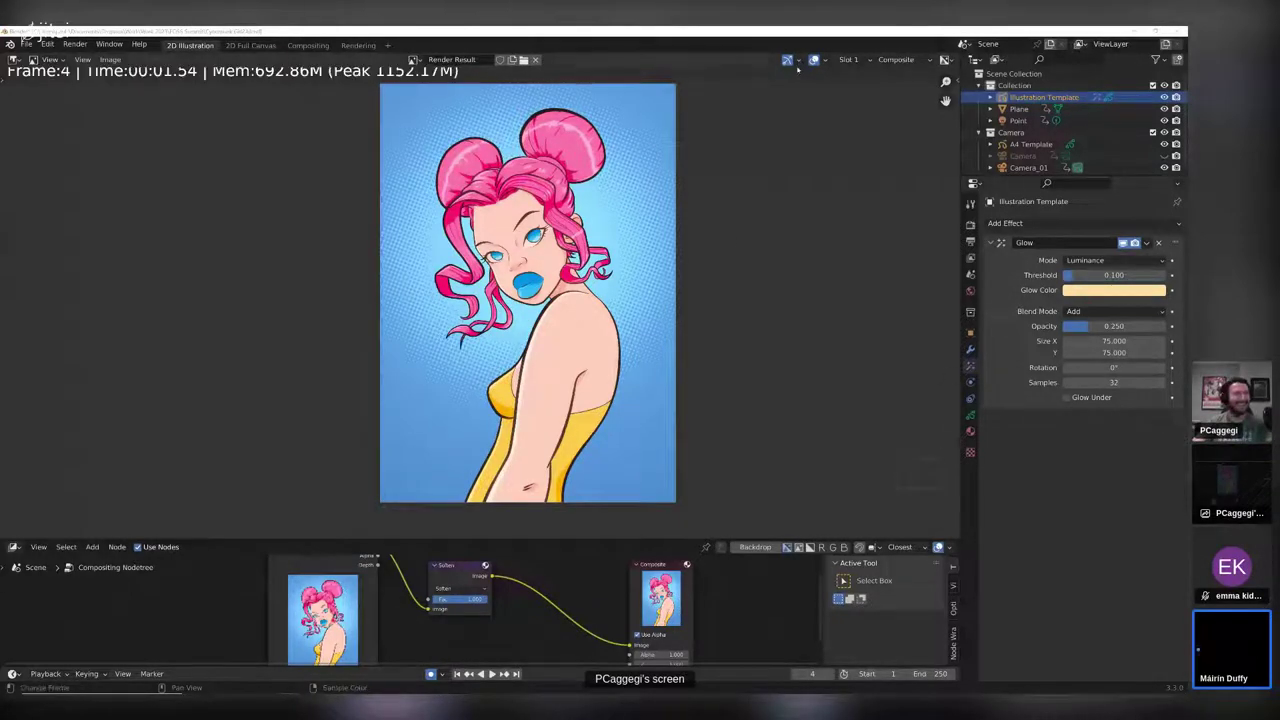
key("Escape")
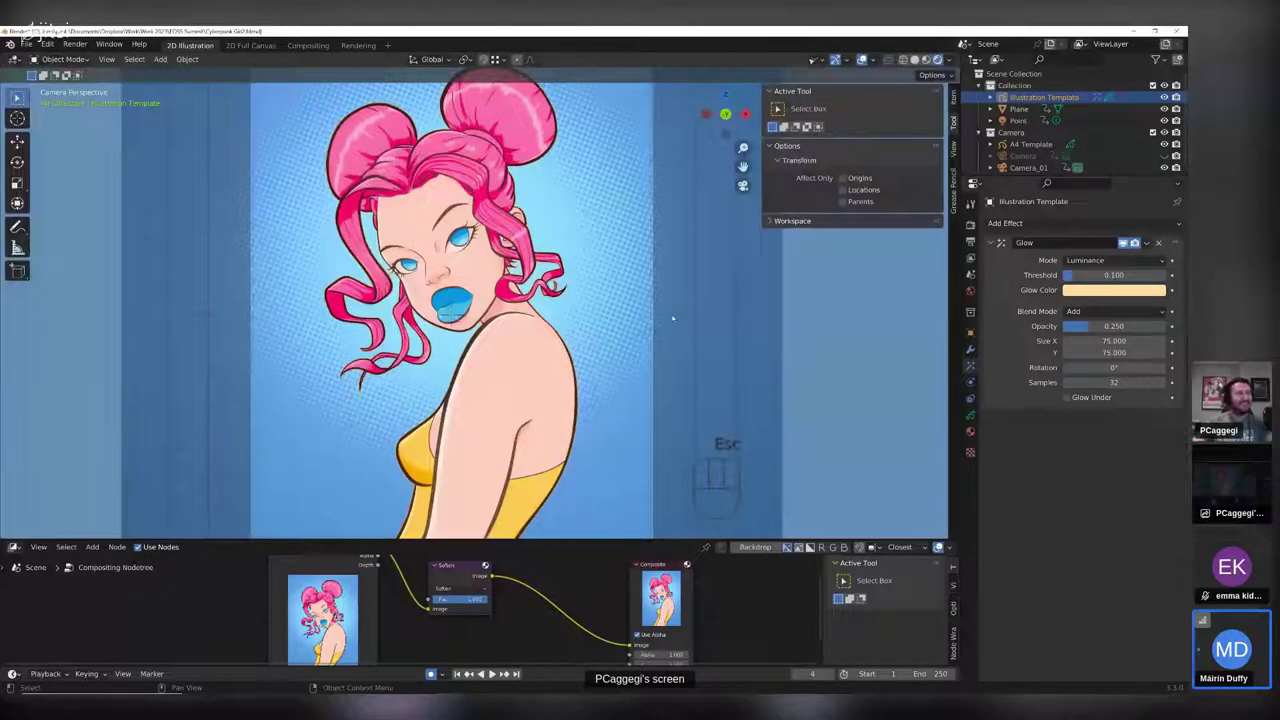